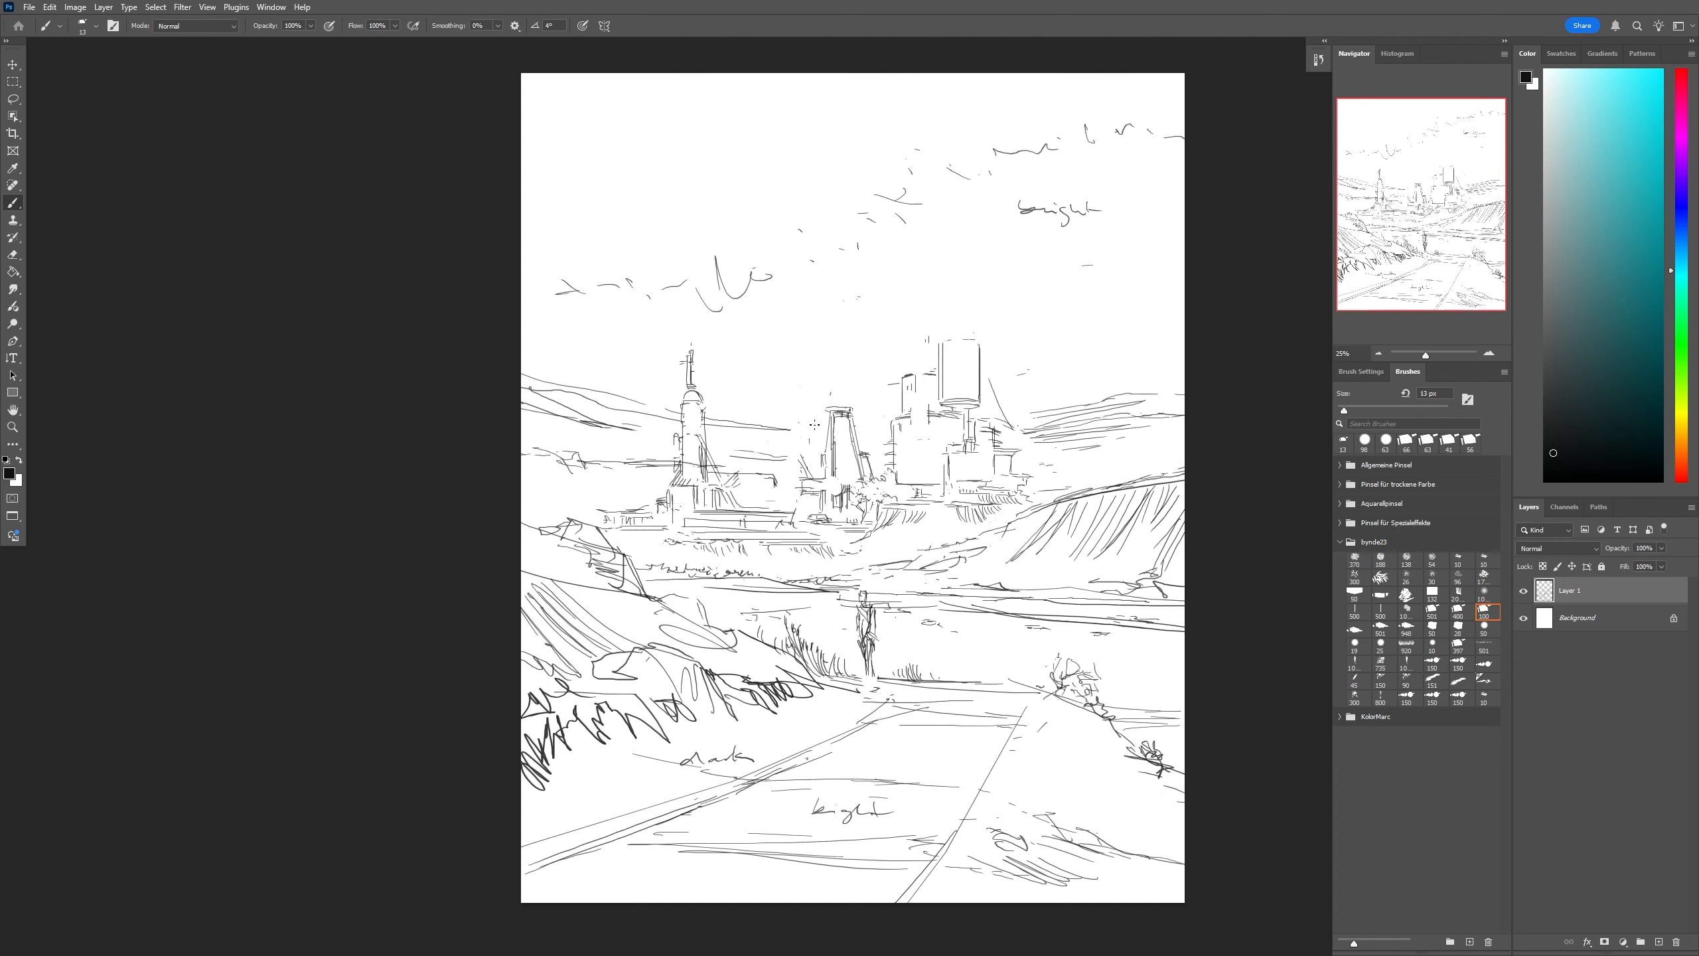
# Strengthen the sloping sides, flat top and base lines of the middle tower
pyautogui.moveTo(814, 444)
pyautogui.mouseDown()
pyautogui.moveTo(816, 415)
pyautogui.moveTo(838, 413)
pyautogui.mouseUp()
pyautogui.moveTo(864, 477); pyautogui.dragTo(861, 503)
pyautogui.moveTo(835, 402); pyautogui.dragTo(852, 407)
pyautogui.press('e')
pyautogui.press('b')
# Add spire and body lines to the slender left tower
pyautogui.moveTo(684, 358)
pyautogui.mouseDown()
pyautogui.moveTo(685, 454)
pyautogui.moveTo(700, 431)
pyautogui.mouseUp()
pyautogui.moveTo(683, 342); pyautogui.dragTo(696, 343)
pyautogui.moveTo(696, 401); pyautogui.dragTo(700, 462)
# Rework the right building into a lower, rounded block, erasing its tall cylinder and adding ground lines beneath it
pyautogui.moveTo(911, 521)
pyautogui.mouseDown()
pyautogui.moveTo(931, 541)
pyautogui.moveTo(1002, 533)
pyautogui.mouseUp()
pyautogui.press('e')
pyautogui.moveTo(907, 390)
pyautogui.mouseDown()
pyautogui.moveTo(979, 396)
pyautogui.moveTo(898, 417)
pyautogui.mouseUp()
pyautogui.press('b')
pyautogui.moveTo(990, 377); pyautogui.dragTo(1007, 416)
pyautogui.hotkey('ctrl', 'z')
pyautogui.hotkey('ctrl', 'z')
pyautogui.moveTo(908, 379)
pyautogui.mouseDown()
pyautogui.moveTo(982, 372)
pyautogui.moveTo(967, 417)
pyautogui.mouseUp()
pyautogui.press('e')
pyautogui.moveTo(929, 340); pyautogui.dragTo(1016, 377)
# Erase the slender left tower above its base
pyautogui.press('b')
pyautogui.press('e')
pyautogui.moveTo(691, 348); pyautogui.dragTo(702, 429)
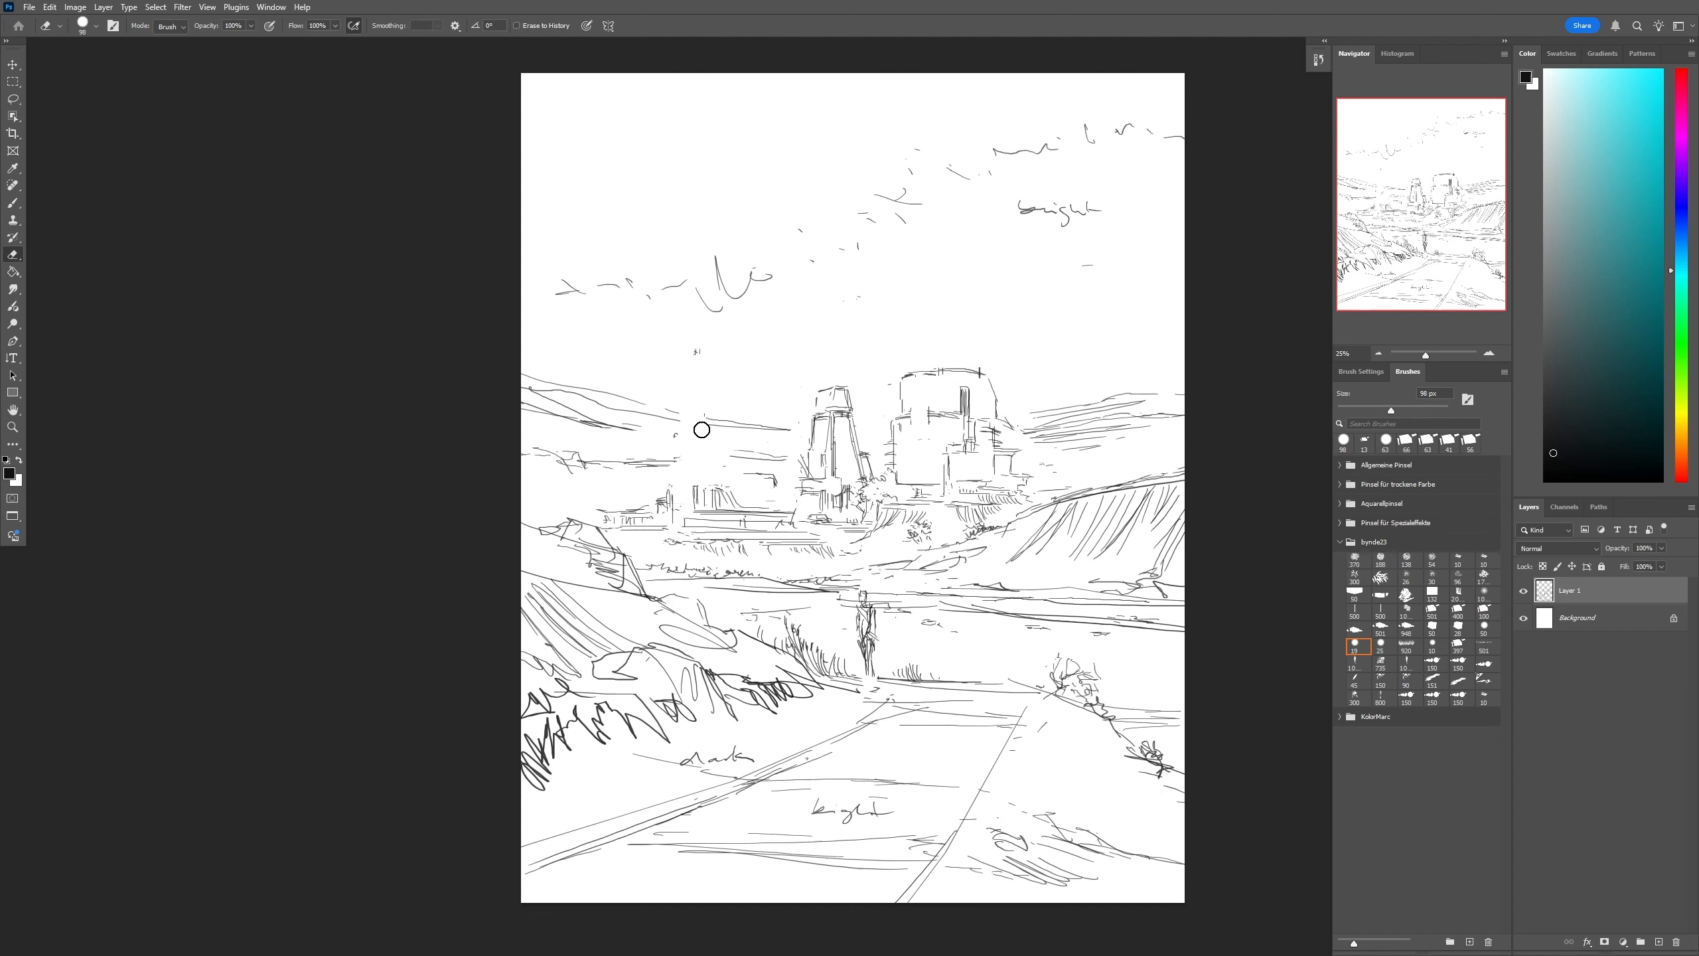
# Select the middle tower with the lasso, cut it to a new layer and move it onto the left tower's base
pyautogui.press('l')
pyautogui.moveTo(794, 505); pyautogui.dragTo(797, 489)
pyautogui.rightClick(830, 440)
pyautogui.click(874, 555)
pyautogui.press('v')
pyautogui.moveTo(928, 409)
pyautogui.mouseDown()
pyautogui.moveTo(808, 403)
pyautogui.moveTo(843, 398)
pyautogui.mouseUp()
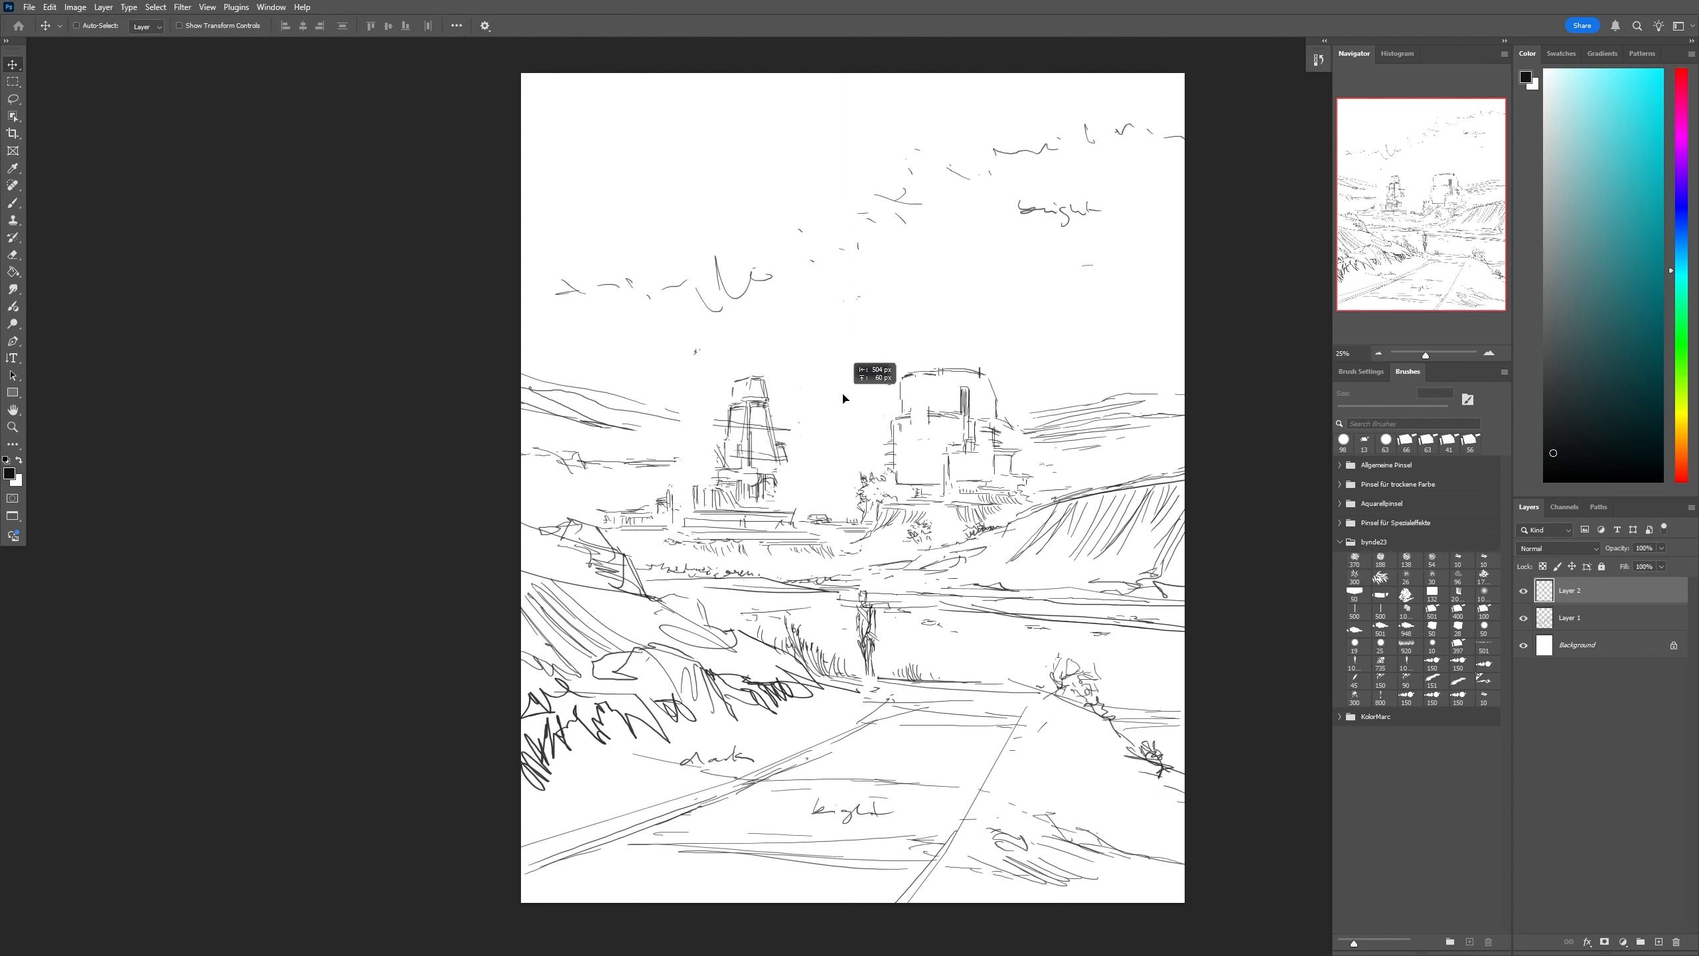
# Erase the Layer 1 lines behind the moved tower and merge Layer 1 with Layer 2
pyautogui.click(1585, 618)
pyautogui.press('e')
pyautogui.moveTo(748, 448); pyautogui.dragTo(781, 459)
pyautogui.keyDown('shift'); pyautogui.click(1586, 591); pyautogui.keyUp('shift')
pyautogui.rightClick(1585, 592)
pyautogui.click(1592, 688)
pyautogui.press('b')
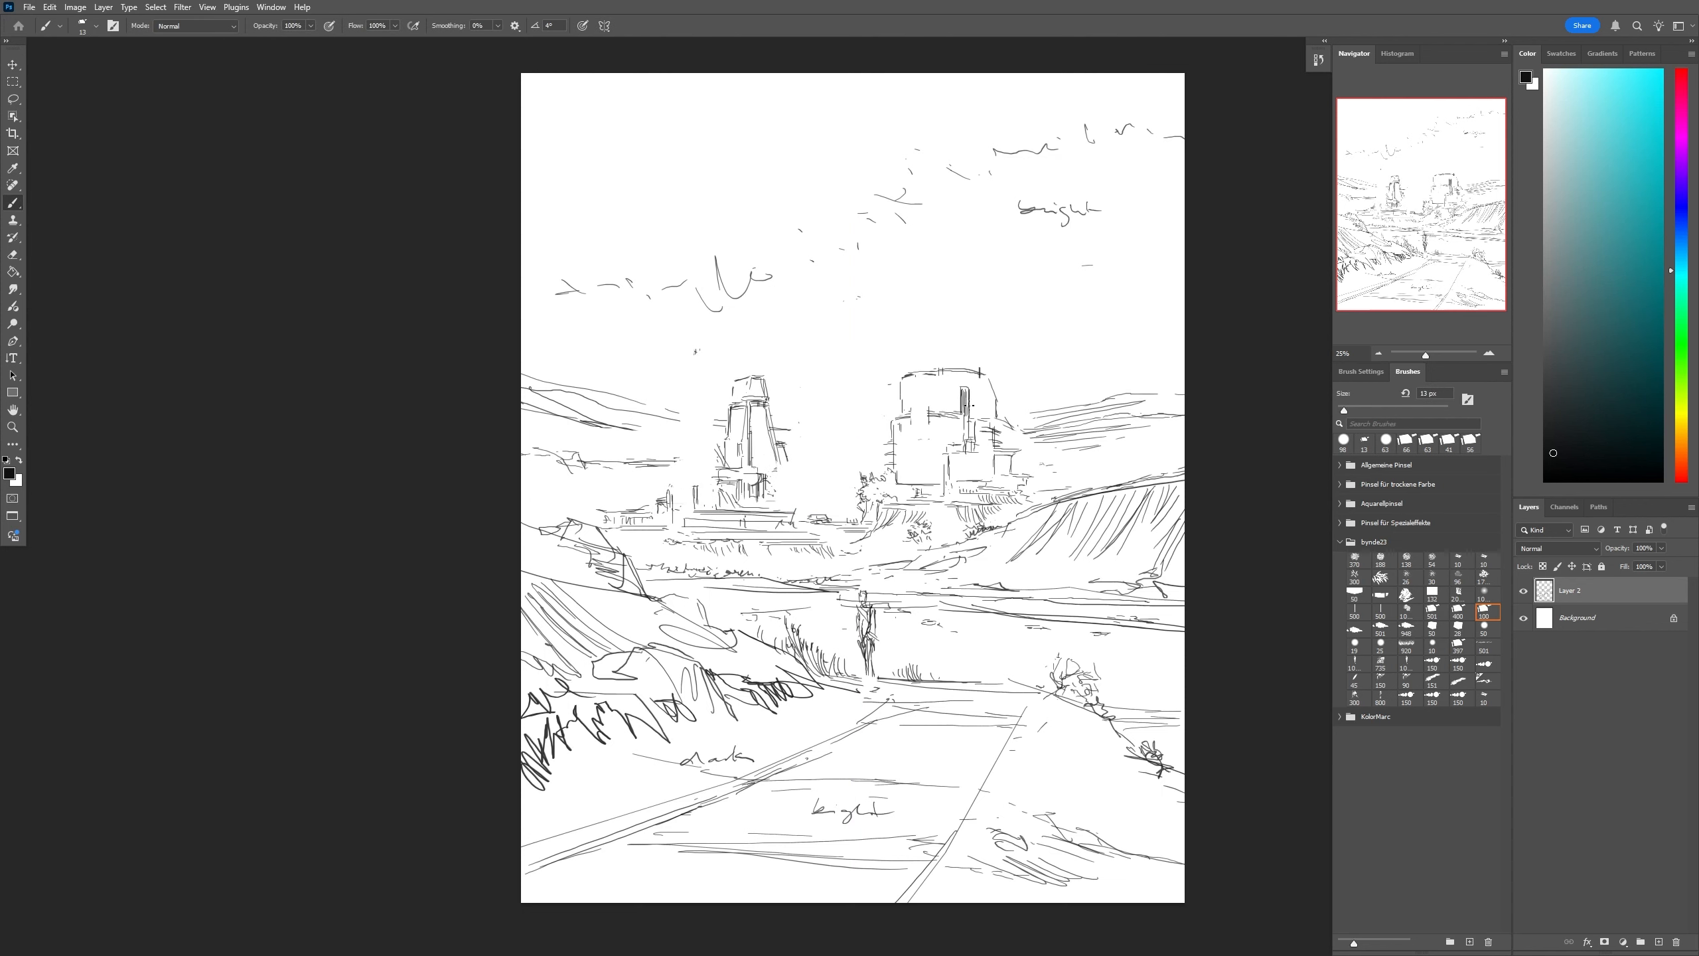
# Draw a wider drum-shaped outline around the right building
pyautogui.moveTo(1009, 421)
pyautogui.mouseDown()
pyautogui.moveTo(1065, 441)
pyautogui.moveTo(971, 414)
pyautogui.moveTo(1009, 443)
pyautogui.mouseUp()
pyautogui.press('e')
pyautogui.press('b')
pyautogui.moveTo(895, 413)
pyautogui.mouseDown()
pyautogui.moveTo(896, 373)
pyautogui.moveTo(1013, 379)
pyautogui.moveTo(1013, 440)
pyautogui.mouseUp()
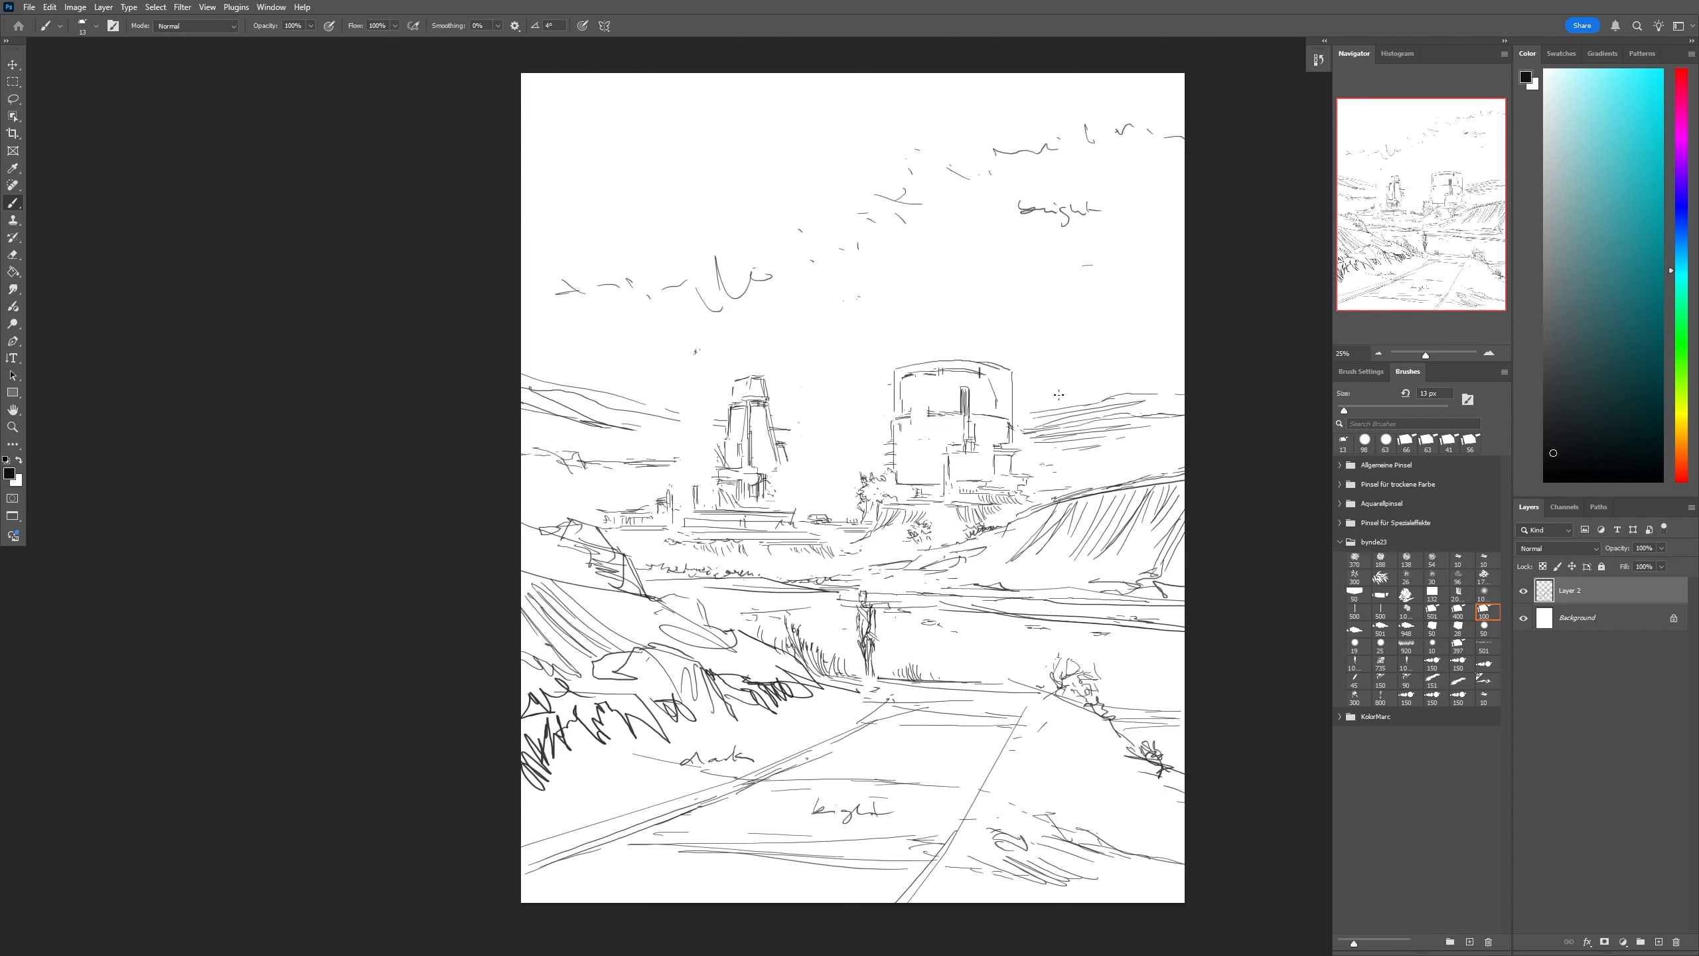
# Erase the drum building's inner lines, sketch a narrow window and side walls, and try a curved overhanging roof rim
pyautogui.press('e')
pyautogui.moveTo(903, 405); pyautogui.dragTo(935, 374)
pyautogui.moveTo(980, 372)
pyautogui.mouseDown()
pyautogui.moveTo(1083, 491)
pyautogui.moveTo(1014, 471)
pyautogui.moveTo(945, 414)
pyautogui.moveTo(901, 416)
pyautogui.mouseUp()
pyautogui.press('b')
pyautogui.moveTo(896, 391)
pyautogui.mouseDown()
pyautogui.moveTo(898, 428)
pyautogui.moveTo(921, 417)
pyautogui.moveTo(930, 438)
pyautogui.moveTo(898, 425)
pyautogui.mouseUp()
pyautogui.moveTo(903, 400); pyautogui.dragTo(903, 424)
pyautogui.moveTo(896, 399); pyautogui.dragTo(1011, 435)
pyautogui.moveTo(903, 363); pyautogui.dragTo(1003, 365)
pyautogui.moveTo(900, 362); pyautogui.dragTo(1005, 365)
pyautogui.moveTo(891, 359)
pyautogui.mouseDown()
pyautogui.moveTo(1004, 363)
pyautogui.moveTo(894, 354)
pyautogui.moveTo(1011, 353)
pyautogui.mouseUp()
pyautogui.hotkey('ctrl', 'z')
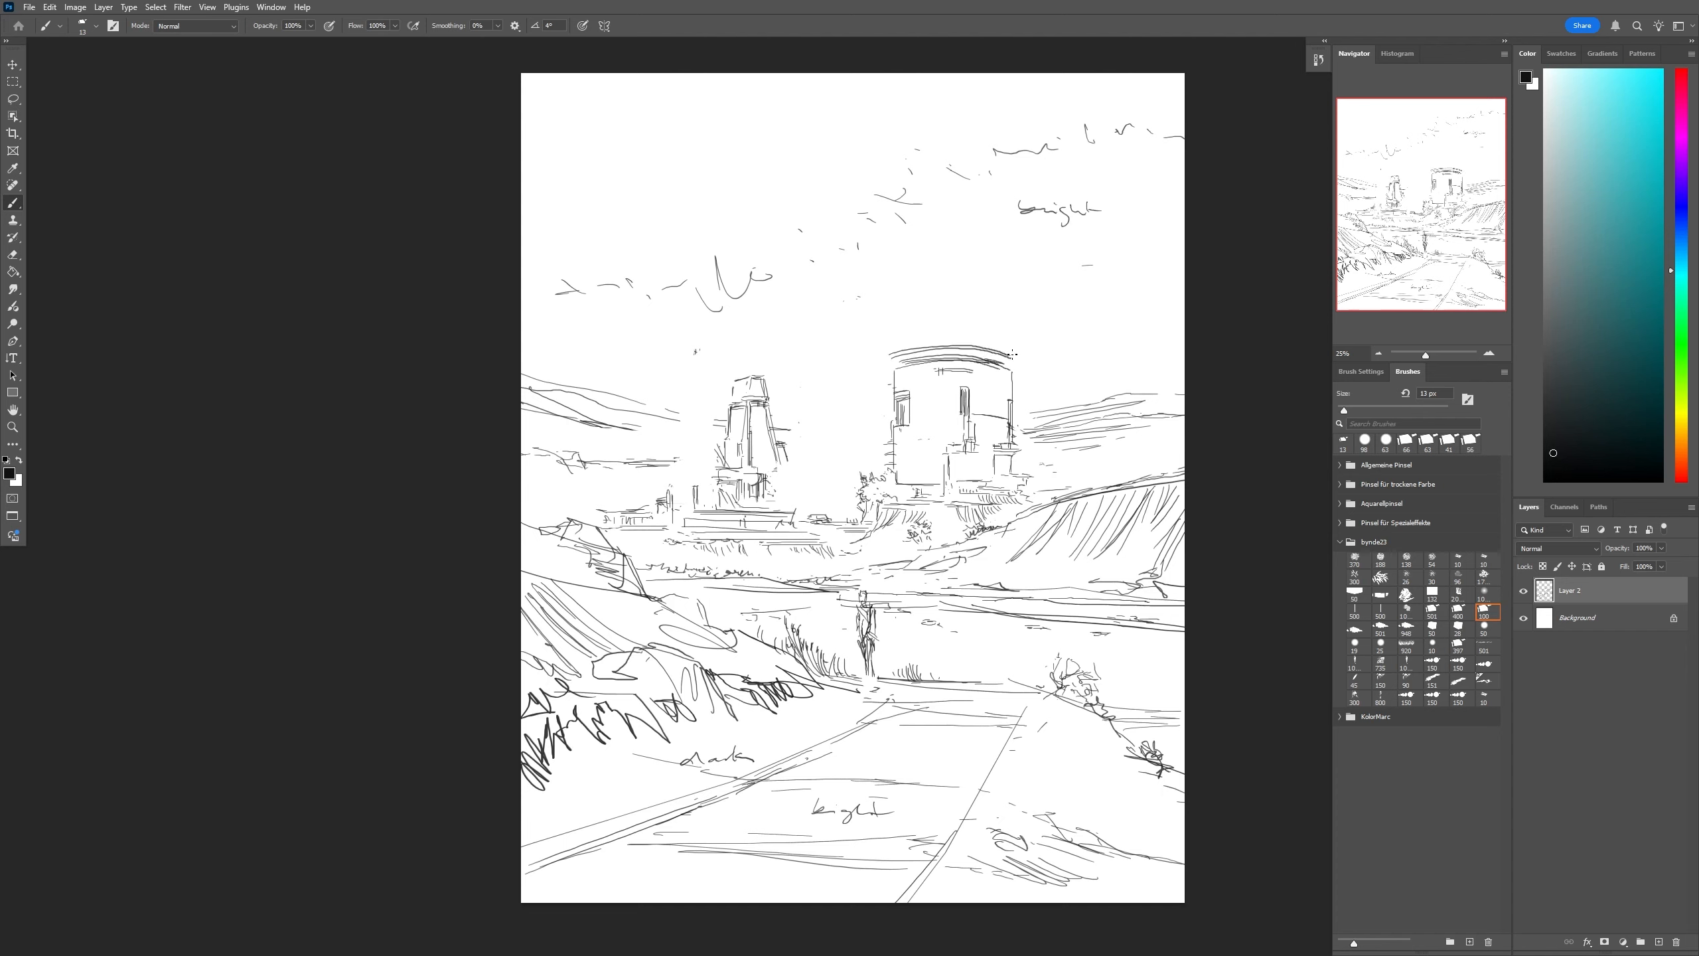
# Reshape the right building into a taller central cylinder flanked by lower side volumes
pyautogui.press('e')
pyautogui.moveTo(1010, 436); pyautogui.dragTo(1010, 371)
pyautogui.moveTo(900, 365)
pyautogui.mouseDown()
pyautogui.moveTo(1005, 356)
pyautogui.moveTo(921, 445)
pyautogui.mouseUp()
pyautogui.press('b')
pyautogui.moveTo(923, 352)
pyautogui.mouseDown()
pyautogui.moveTo(924, 467)
pyautogui.moveTo(978, 348)
pyautogui.mouseUp()
pyautogui.moveTo(984, 354)
pyautogui.mouseDown()
pyautogui.moveTo(984, 461)
pyautogui.moveTo(1001, 379)
pyautogui.mouseUp()
pyautogui.moveTo(1001, 380); pyautogui.dragTo(1001, 441)
pyautogui.moveTo(895, 369)
pyautogui.mouseDown()
pyautogui.moveTo(922, 364)
pyautogui.moveTo(904, 423)
pyautogui.mouseUp()
pyautogui.press('e')
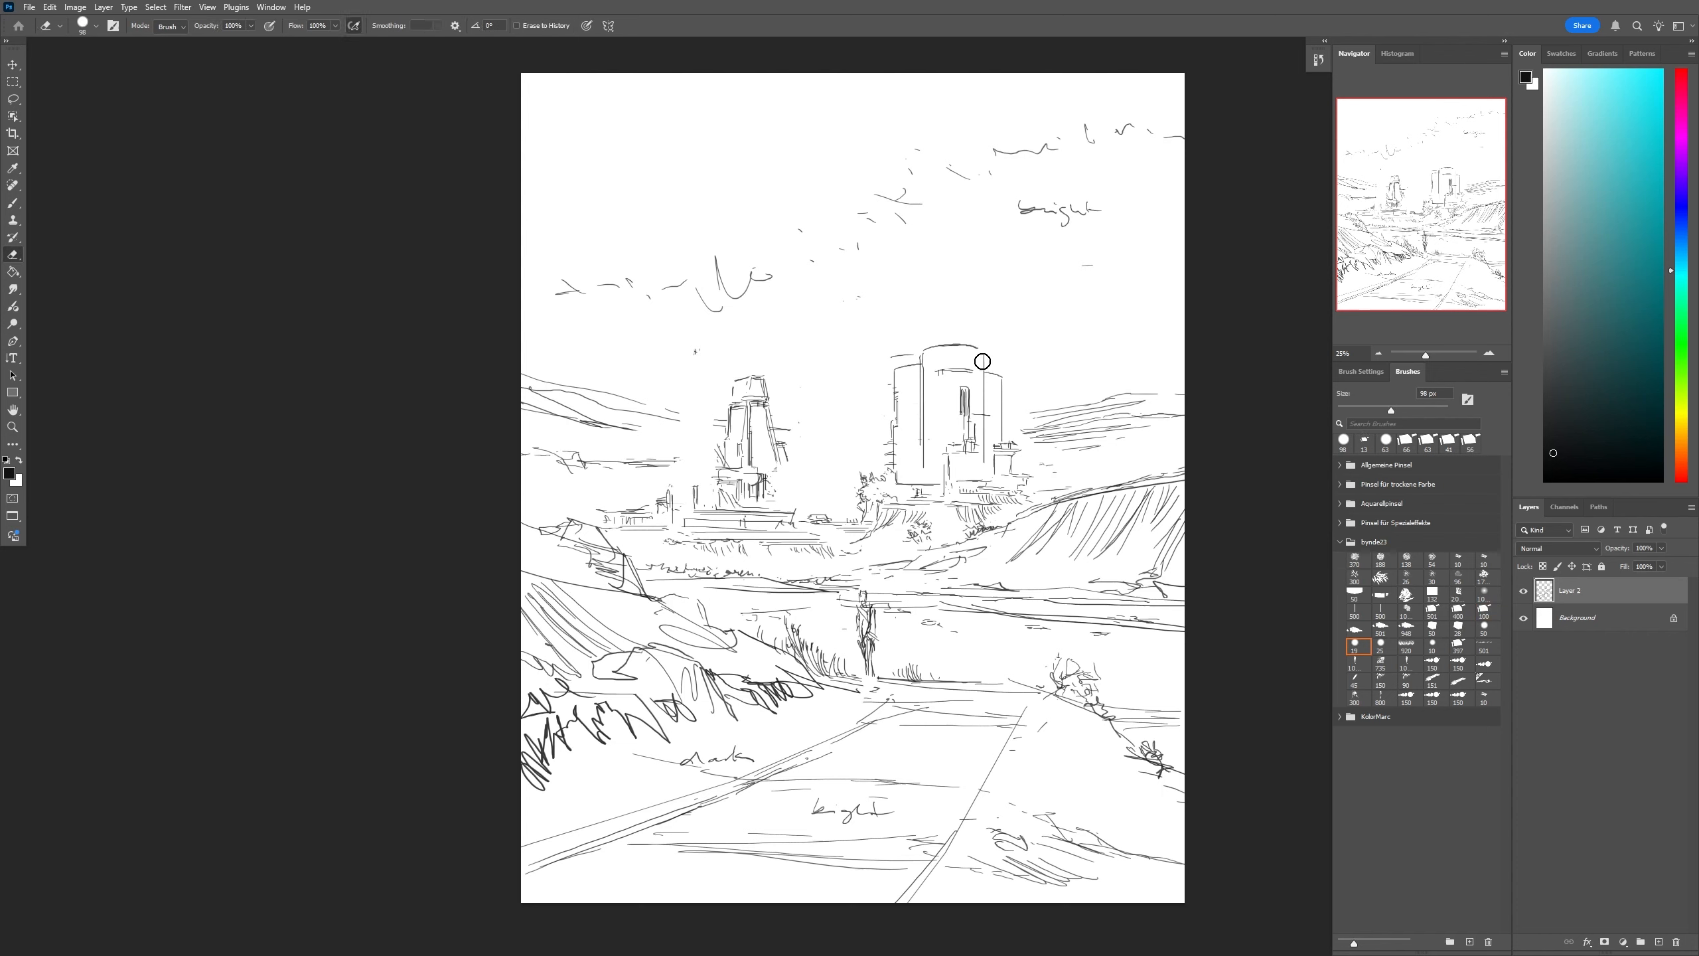
# Extend the left tower's sloping right side down to its base and clean up the base's edge
pyautogui.press('b')
pyautogui.moveTo(767, 408); pyautogui.dragTo(789, 505)
pyautogui.press('e')
pyautogui.moveTo(794, 510)
pyautogui.mouseDown()
pyautogui.moveTo(776, 513)
pyautogui.moveTo(810, 513)
pyautogui.mouseUp()
pyautogui.press('b')
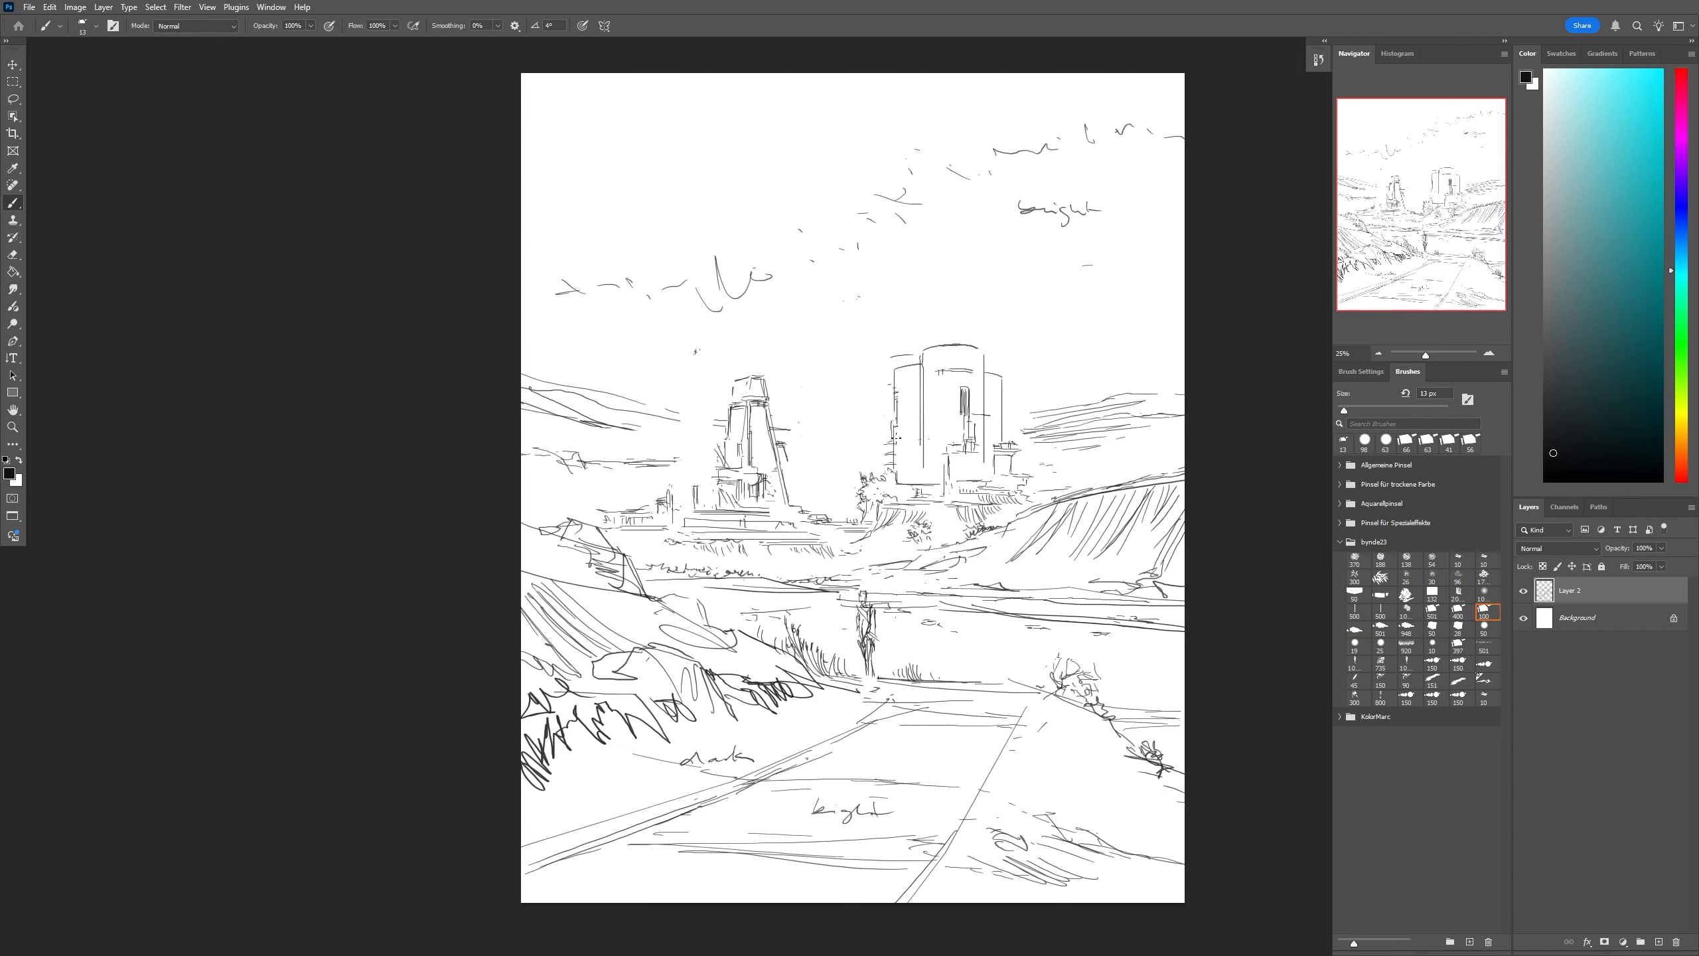
# Replace the right building's cylinders with a tall tapering tower that has a sharp front corner edge
pyautogui.moveTo(897, 436)
pyautogui.mouseDown()
pyautogui.moveTo(919, 311)
pyautogui.moveTo(984, 296)
pyautogui.moveTo(971, 479)
pyautogui.mouseUp()
pyautogui.moveTo(986, 293)
pyautogui.mouseDown()
pyautogui.moveTo(968, 478)
pyautogui.moveTo(1005, 303)
pyautogui.moveTo(1031, 471)
pyautogui.mouseUp()
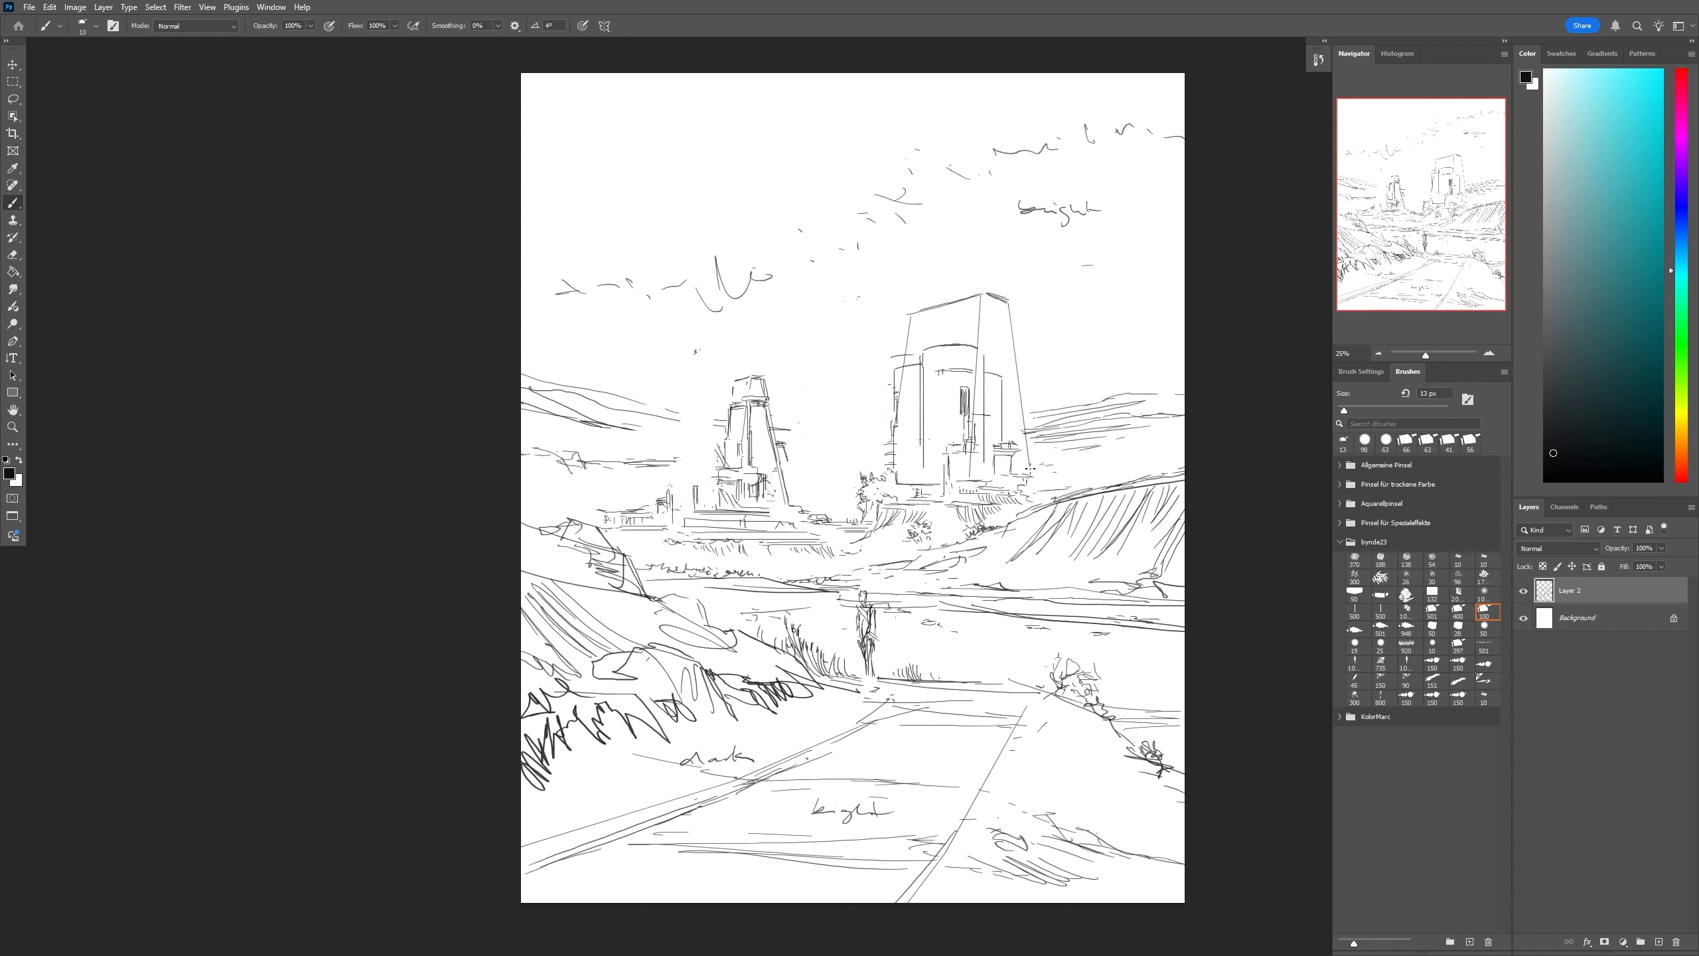
pyautogui.press('e')
pyautogui.moveTo(936, 347)
pyautogui.mouseDown()
pyautogui.moveTo(960, 427)
pyautogui.moveTo(991, 362)
pyautogui.moveTo(1026, 420)
pyautogui.mouseUp()
pyautogui.press('b')
pyautogui.moveTo(977, 306); pyautogui.dragTo(969, 401)
pyautogui.moveTo(912, 324); pyautogui.dragTo(898, 406)
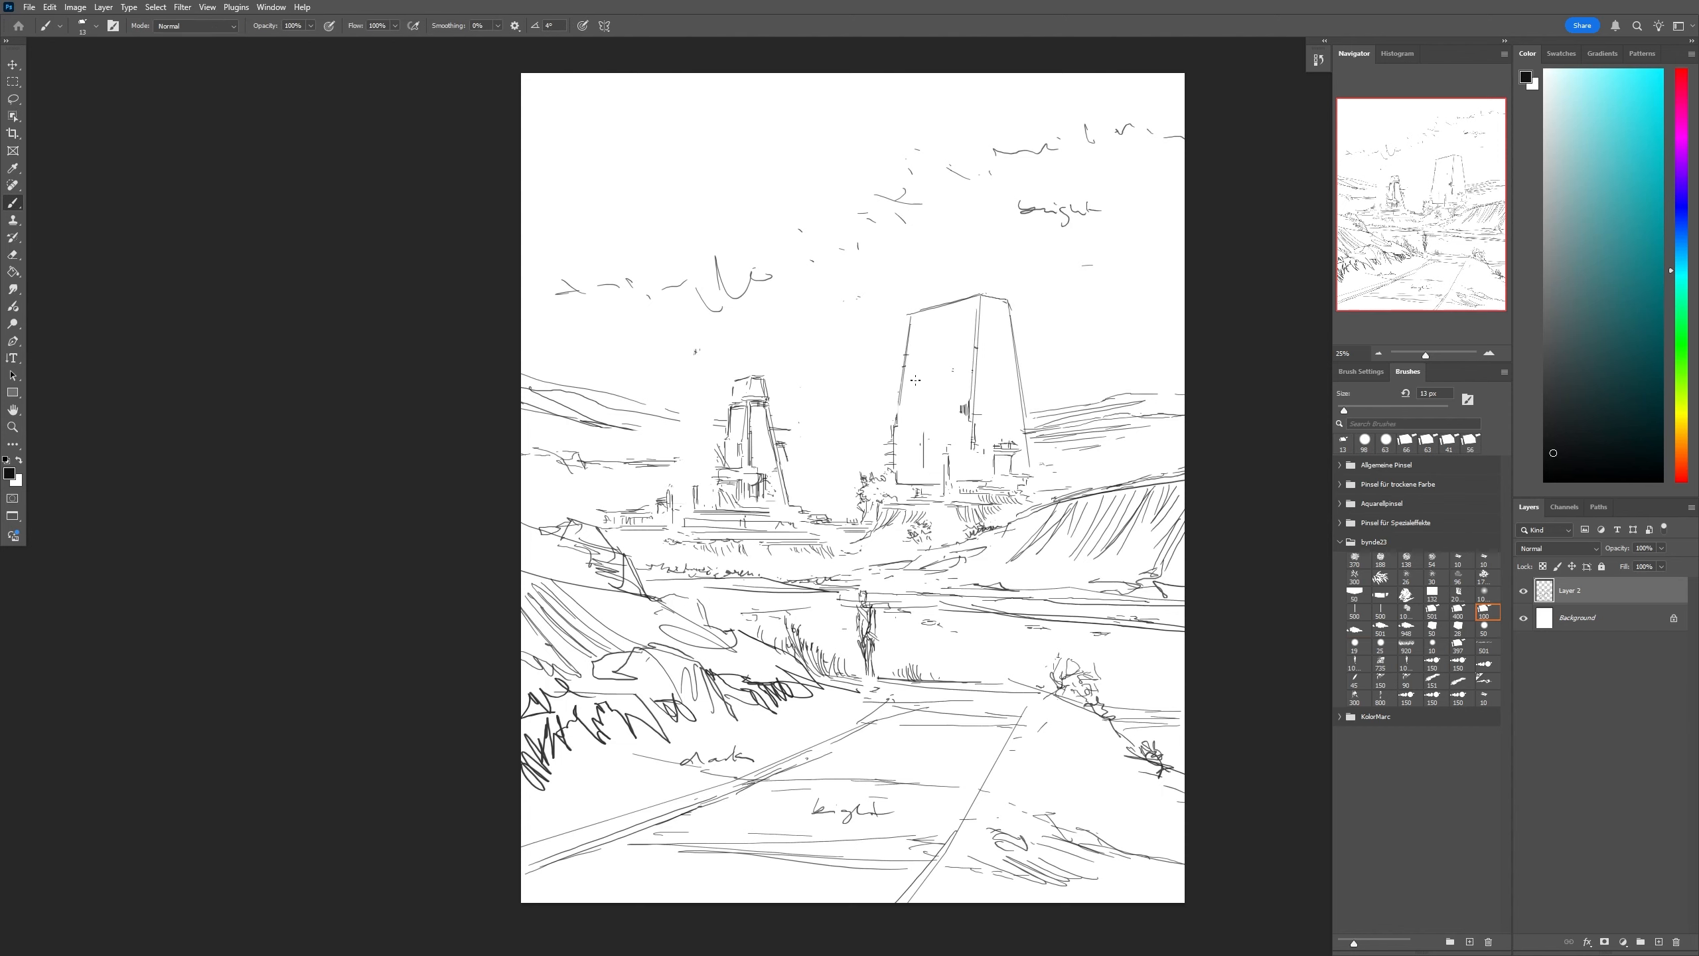
# Add vertical panel lines, a raised roof edge and a small structure at the base of the tapering tower
pyautogui.moveTo(963, 311); pyautogui.dragTo(944, 444)
pyautogui.moveTo(919, 314)
pyautogui.mouseDown()
pyautogui.moveTo(908, 443)
pyautogui.moveTo(921, 313)
pyautogui.moveTo(990, 290)
pyautogui.mouseUp()
pyautogui.moveTo(983, 438)
pyautogui.mouseDown()
pyautogui.moveTo(983, 476)
pyautogui.moveTo(1016, 439)
pyautogui.moveTo(1016, 457)
pyautogui.mouseUp()
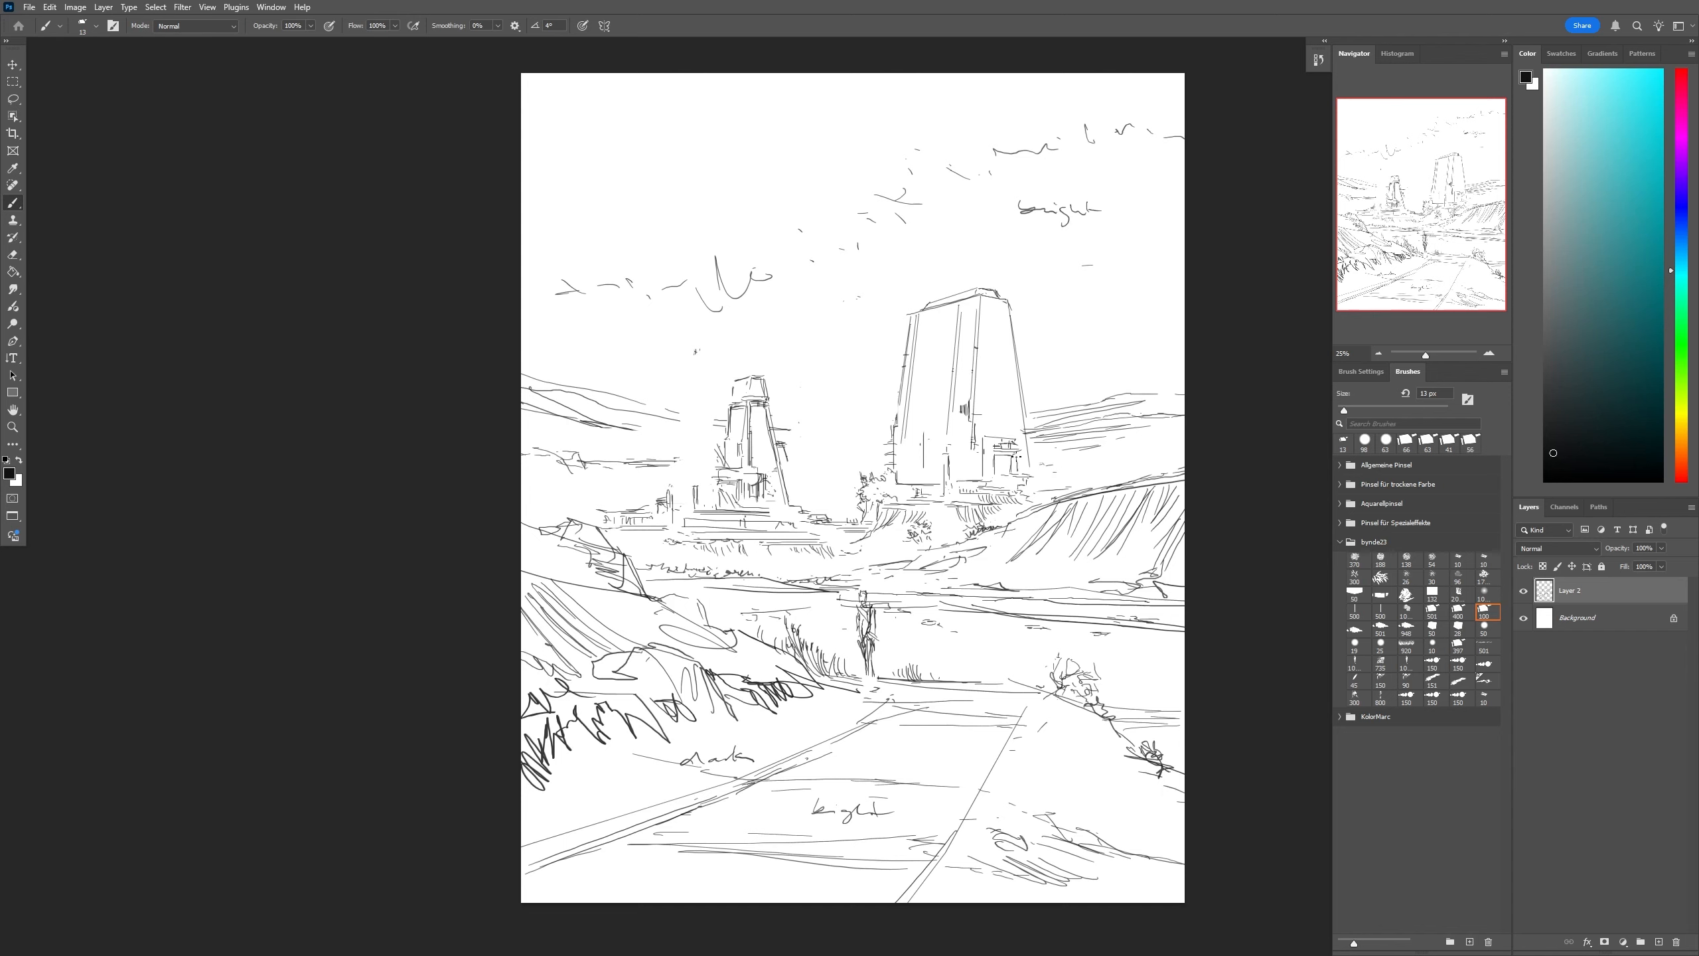
# Add a distant ground line between the towers and redraw the left tower's right side as a straight vertical wall
pyautogui.moveTo(892, 462)
pyautogui.mouseDown()
pyautogui.moveTo(783, 464)
pyautogui.moveTo(788, 501)
pyautogui.mouseUp()
pyautogui.press('e')
pyautogui.press('b')
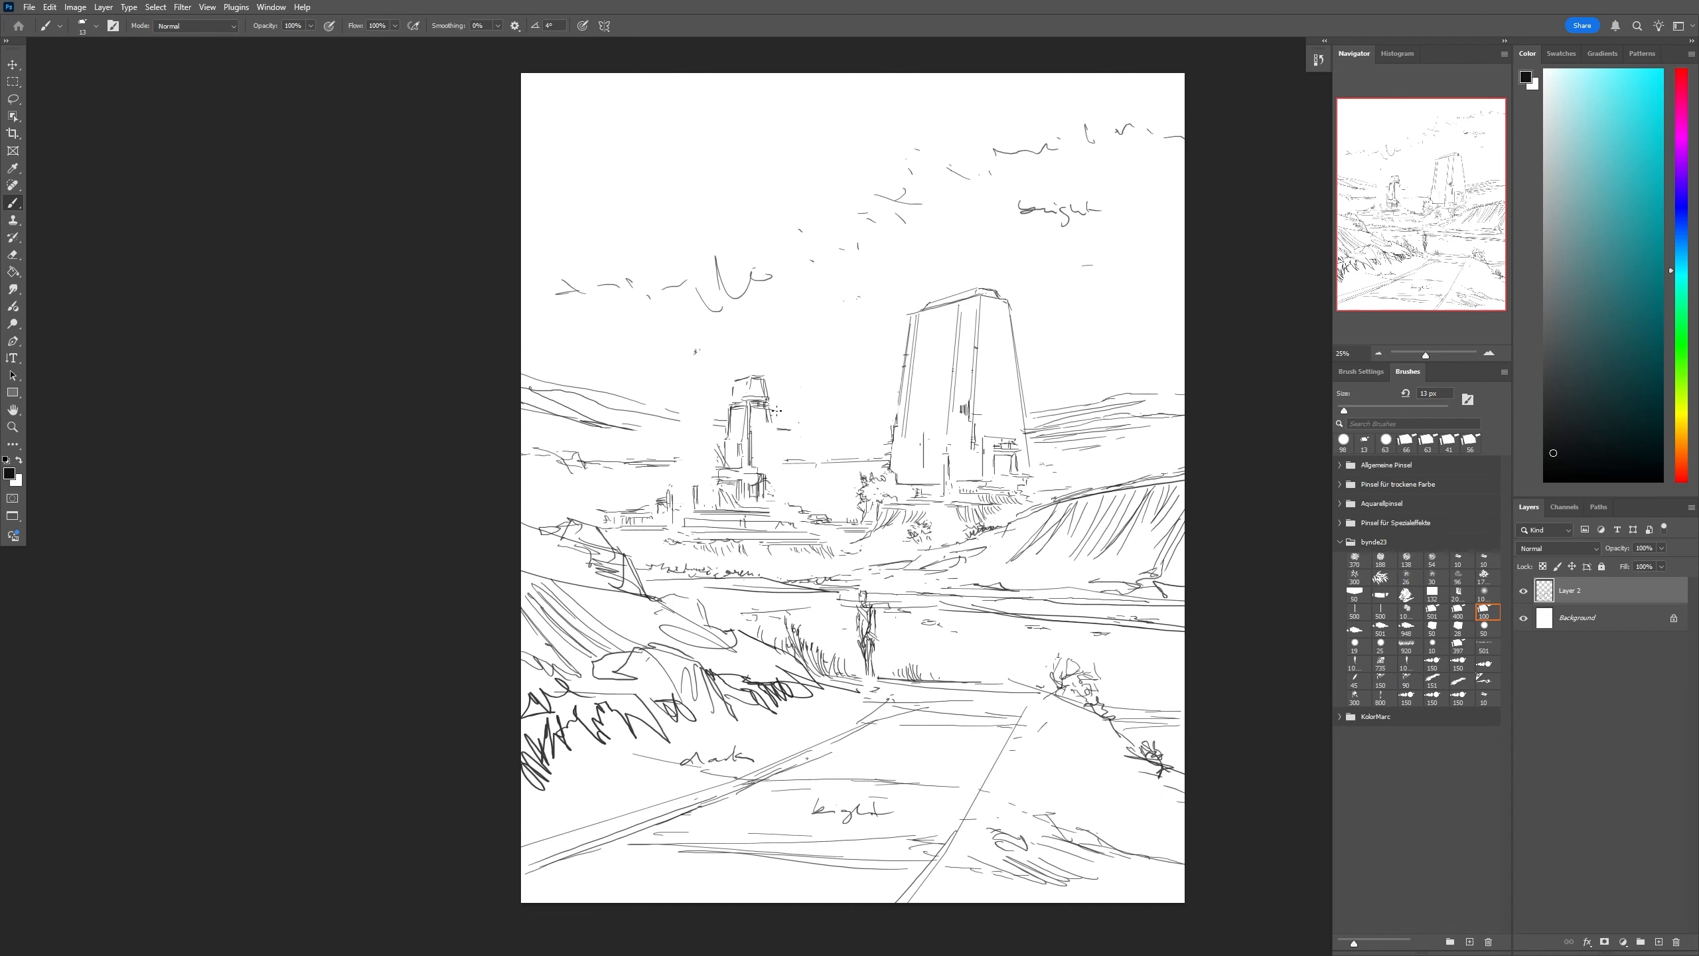
pyautogui.moveTo(776, 408); pyautogui.dragTo(778, 464)
pyautogui.moveTo(779, 497); pyautogui.dragTo(779, 463)
# Detail the left tower's roof and stepped base, and add a small building beside the base
pyautogui.moveTo(735, 381); pyautogui.dragTo(768, 377)
pyautogui.moveTo(751, 374); pyautogui.dragTo(768, 375)
pyautogui.moveTo(739, 376); pyautogui.dragTo(739, 352)
pyautogui.moveTo(701, 483)
pyautogui.mouseDown()
pyautogui.moveTo(784, 439)
pyautogui.moveTo(787, 501)
pyautogui.mouseUp()
pyautogui.moveTo(674, 515); pyautogui.dragTo(675, 489)
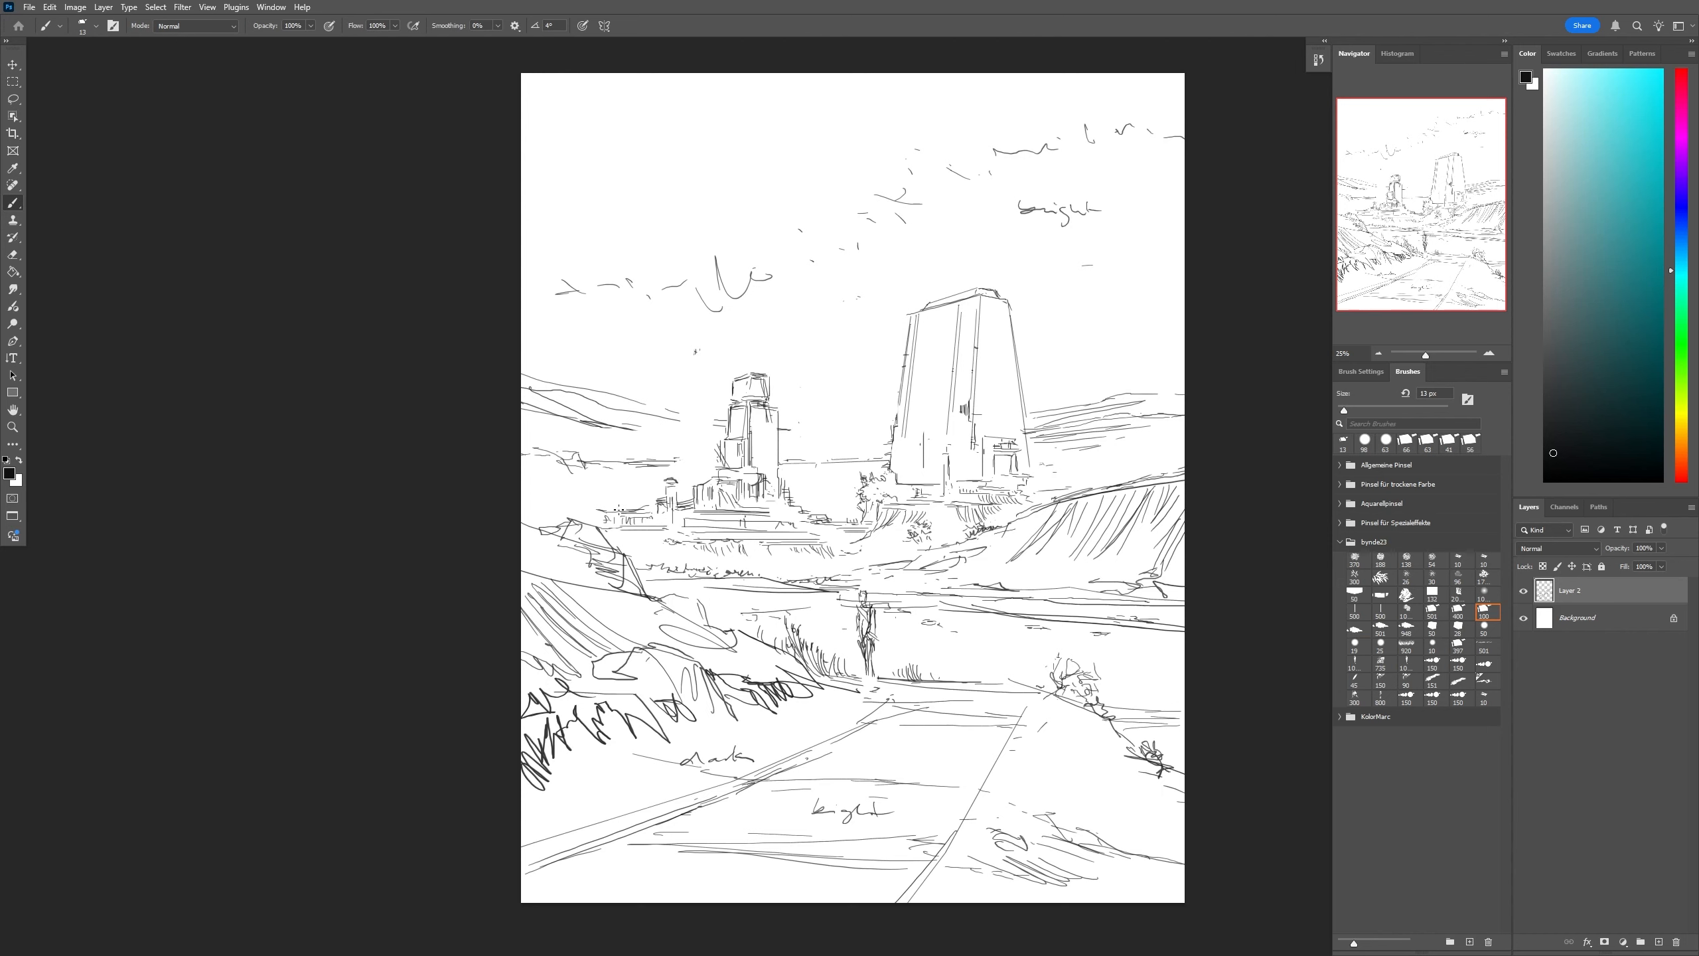
# Refine the small structure and wall lines on the lower part of the large tapering tower
pyautogui.moveTo(980, 441); pyautogui.dragTo(980, 482)
pyautogui.moveTo(962, 454)
pyautogui.mouseDown()
pyautogui.moveTo(963, 479)
pyautogui.moveTo(916, 485)
pyautogui.moveTo(1013, 475)
pyautogui.moveTo(985, 474)
pyautogui.moveTo(1013, 440)
pyautogui.moveTo(997, 355)
pyautogui.mouseUp()
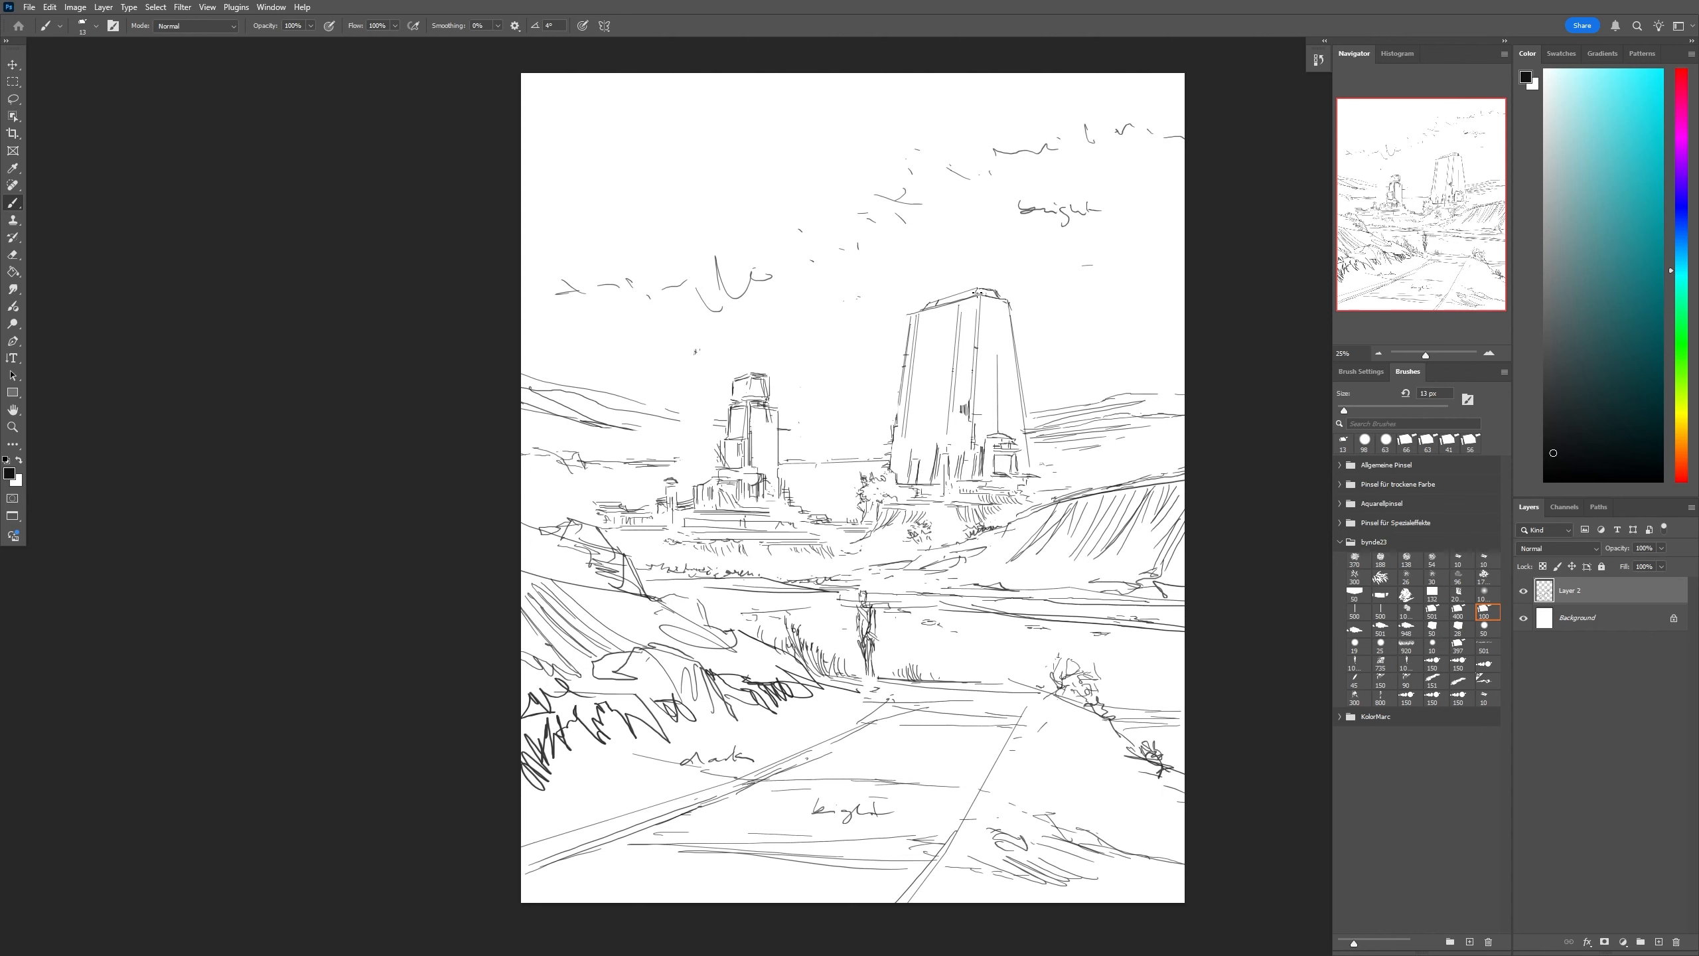
# Add small roof blocks to the left tower and sketch distant buildings along the horizon between the towers
pyautogui.moveTo(728, 379); pyautogui.dragTo(747, 368)
pyautogui.moveTo(780, 446); pyautogui.dragTo(811, 450)
pyautogui.moveTo(817, 451); pyautogui.dragTo(859, 513)
# Sketch a narrow floating structure in the sky between the two towers
pyautogui.moveTo(841, 339); pyautogui.dragTo(841, 351)
pyautogui.moveTo(838, 283); pyautogui.dragTo(836, 318)
pyautogui.moveTo(841, 275); pyautogui.dragTo(860, 273)
pyautogui.moveTo(841, 277)
pyautogui.mouseDown()
pyautogui.moveTo(858, 276)
pyautogui.moveTo(866, 337)
pyautogui.mouseUp()
pyautogui.moveTo(842, 307); pyautogui.dragTo(862, 338)
# Draw a round dome against the left side of the left tower and clean up its lines
pyautogui.moveTo(693, 451)
pyautogui.mouseDown()
pyautogui.moveTo(698, 478)
pyautogui.moveTo(720, 462)
pyautogui.moveTo(705, 445)
pyautogui.moveTo(683, 456)
pyautogui.moveTo(705, 483)
pyautogui.moveTo(662, 428)
pyautogui.mouseUp()
pyautogui.press('e')
pyautogui.press('b')
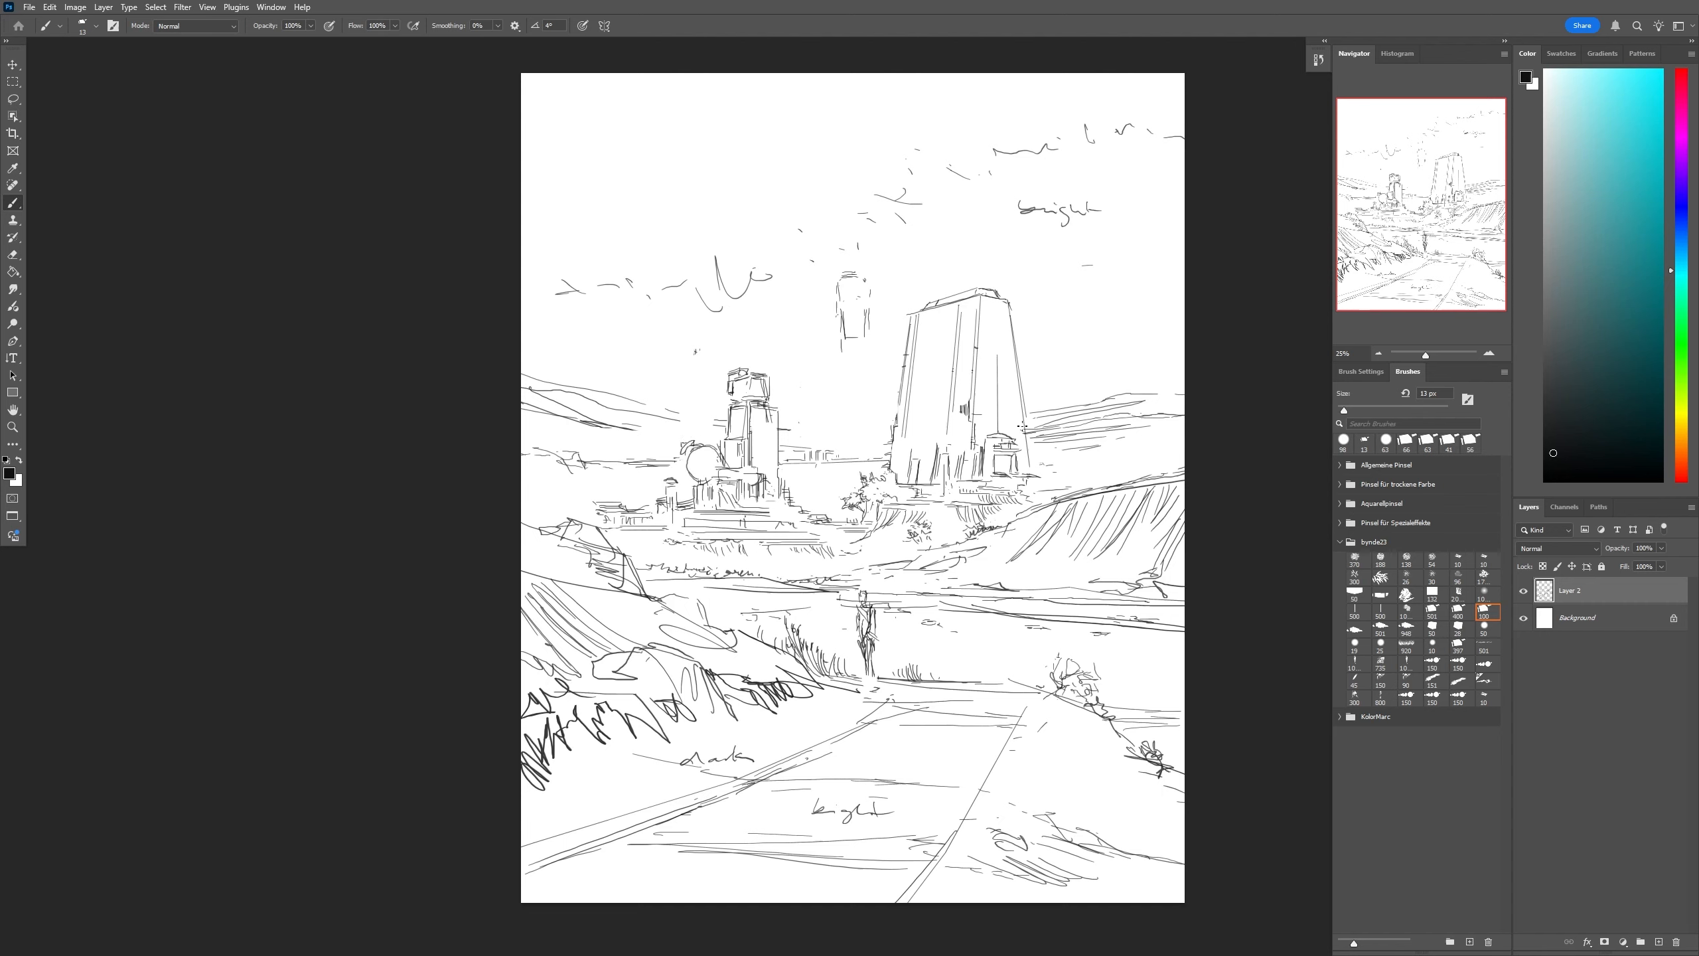
# Add a thin antenna above the small structure by the large tower and rework the tower's roofline
pyautogui.moveTo(999, 380); pyautogui.dragTo(1000, 432)
pyautogui.press('e')
pyautogui.moveTo(991, 285)
pyautogui.mouseDown()
pyautogui.moveTo(967, 292)
pyautogui.moveTo(1008, 311)
pyautogui.moveTo(982, 297)
pyautogui.mouseUp()
pyautogui.press('b')
pyautogui.press('e')
pyautogui.press('b')
pyautogui.moveTo(957, 292)
pyautogui.mouseDown()
pyautogui.moveTo(916, 309)
pyautogui.moveTo(1003, 308)
pyautogui.moveTo(942, 305)
pyautogui.moveTo(999, 306)
pyautogui.moveTo(968, 290)
pyautogui.mouseUp()
pyautogui.hotkey('ctrl', 'z')
pyautogui.press('e')
pyautogui.press('b')
pyautogui.press('e')
pyautogui.press('b')
# Extend the distant hill line between the towers and draw a small domed building with a mast on the right hill
pyautogui.moveTo(837, 450); pyautogui.dragTo(889, 444)
pyautogui.moveTo(1070, 394); pyautogui.dragTo(1104, 401)
pyautogui.moveTo(1073, 384); pyautogui.dragTo(1086, 382)
pyautogui.press('e')
pyautogui.press('b')
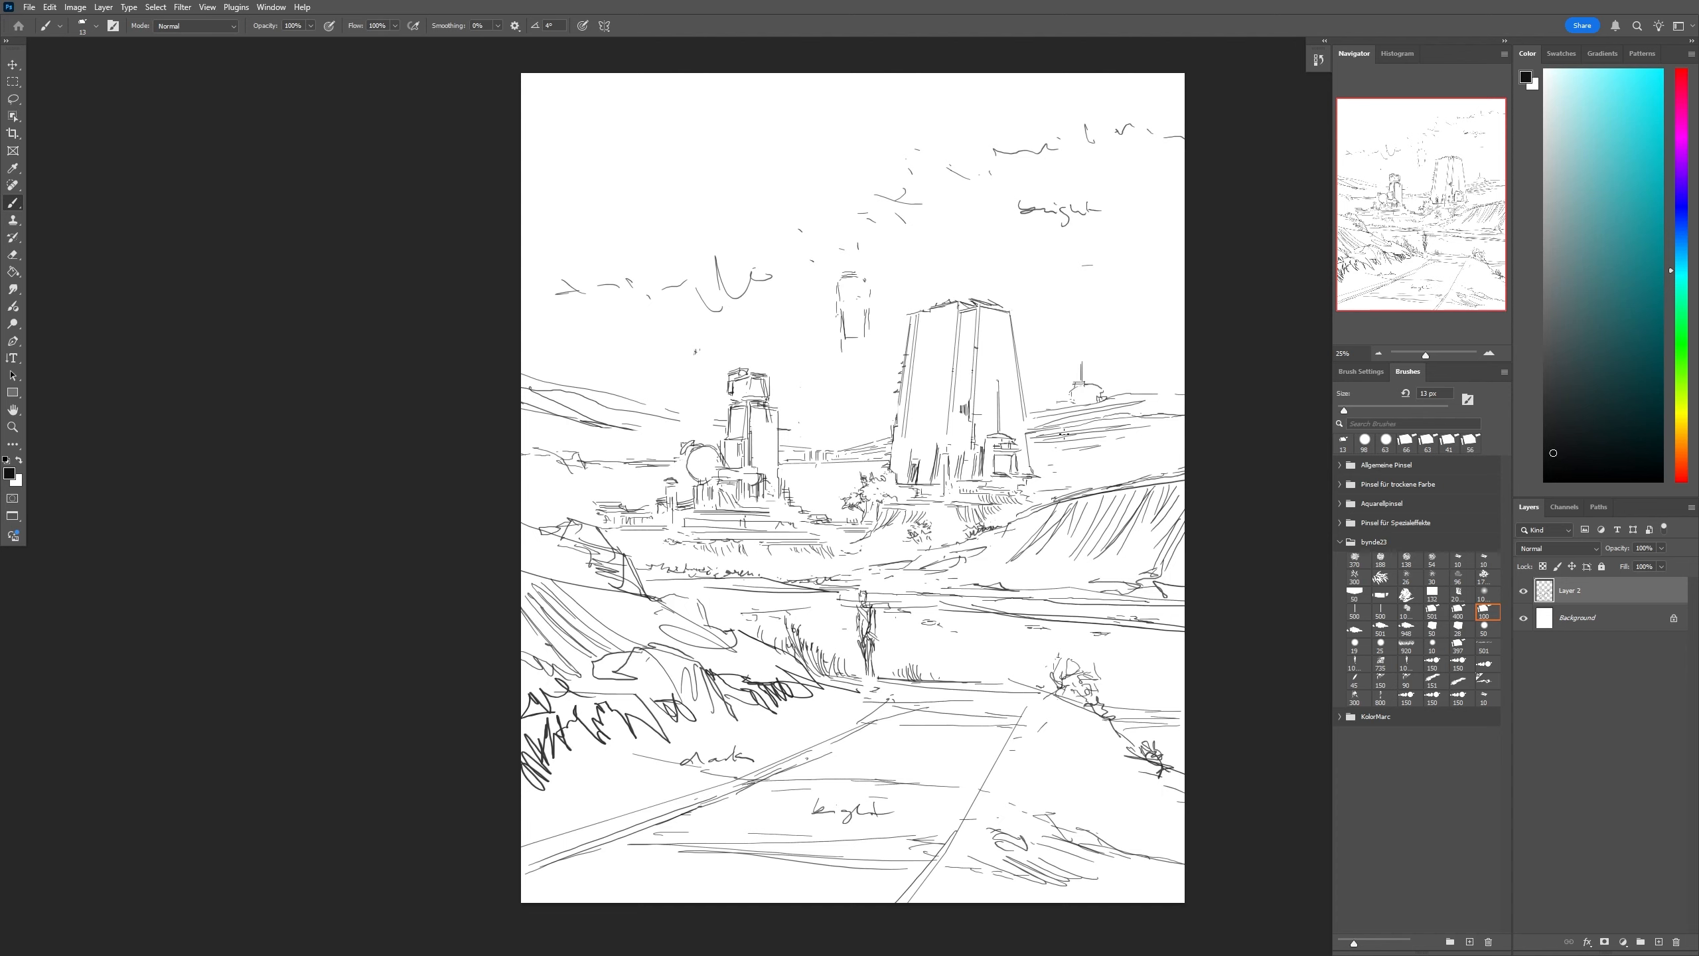
# Refine the distant hill contours behind and between the towers
pyautogui.moveTo(791, 433); pyautogui.dragTo(859, 442)
pyautogui.press('e')
pyautogui.press('b')
# Redraw the floating structure as a compact rounded craft with a boxy centre, side panels and a tapered underside
pyautogui.moveTo(864, 298)
pyautogui.mouseDown()
pyautogui.moveTo(845, 309)
pyautogui.moveTo(875, 267)
pyautogui.moveTo(865, 342)
pyautogui.moveTo(846, 313)
pyautogui.moveTo(884, 304)
pyautogui.mouseUp()
pyautogui.press('e')
pyautogui.press('b')
pyautogui.press('e')
pyautogui.press('b')
pyautogui.moveTo(879, 292)
pyautogui.mouseDown()
pyautogui.moveTo(855, 324)
pyautogui.moveTo(855, 269)
pyautogui.moveTo(847, 329)
pyautogui.mouseUp()
pyautogui.press('e')
pyautogui.press('b')
pyautogui.press('e')
pyautogui.press('b')
pyautogui.press('e')
pyautogui.press('b')
pyautogui.moveTo(868, 310)
pyautogui.mouseDown()
pyautogui.moveTo(879, 329)
pyautogui.moveTo(844, 315)
pyautogui.moveTo(883, 332)
pyautogui.mouseUp()
pyautogui.moveTo(866, 309)
pyautogui.mouseDown()
pyautogui.moveTo(865, 339)
pyautogui.moveTo(837, 310)
pyautogui.moveTo(872, 309)
pyautogui.moveTo(858, 349)
pyautogui.mouseUp()
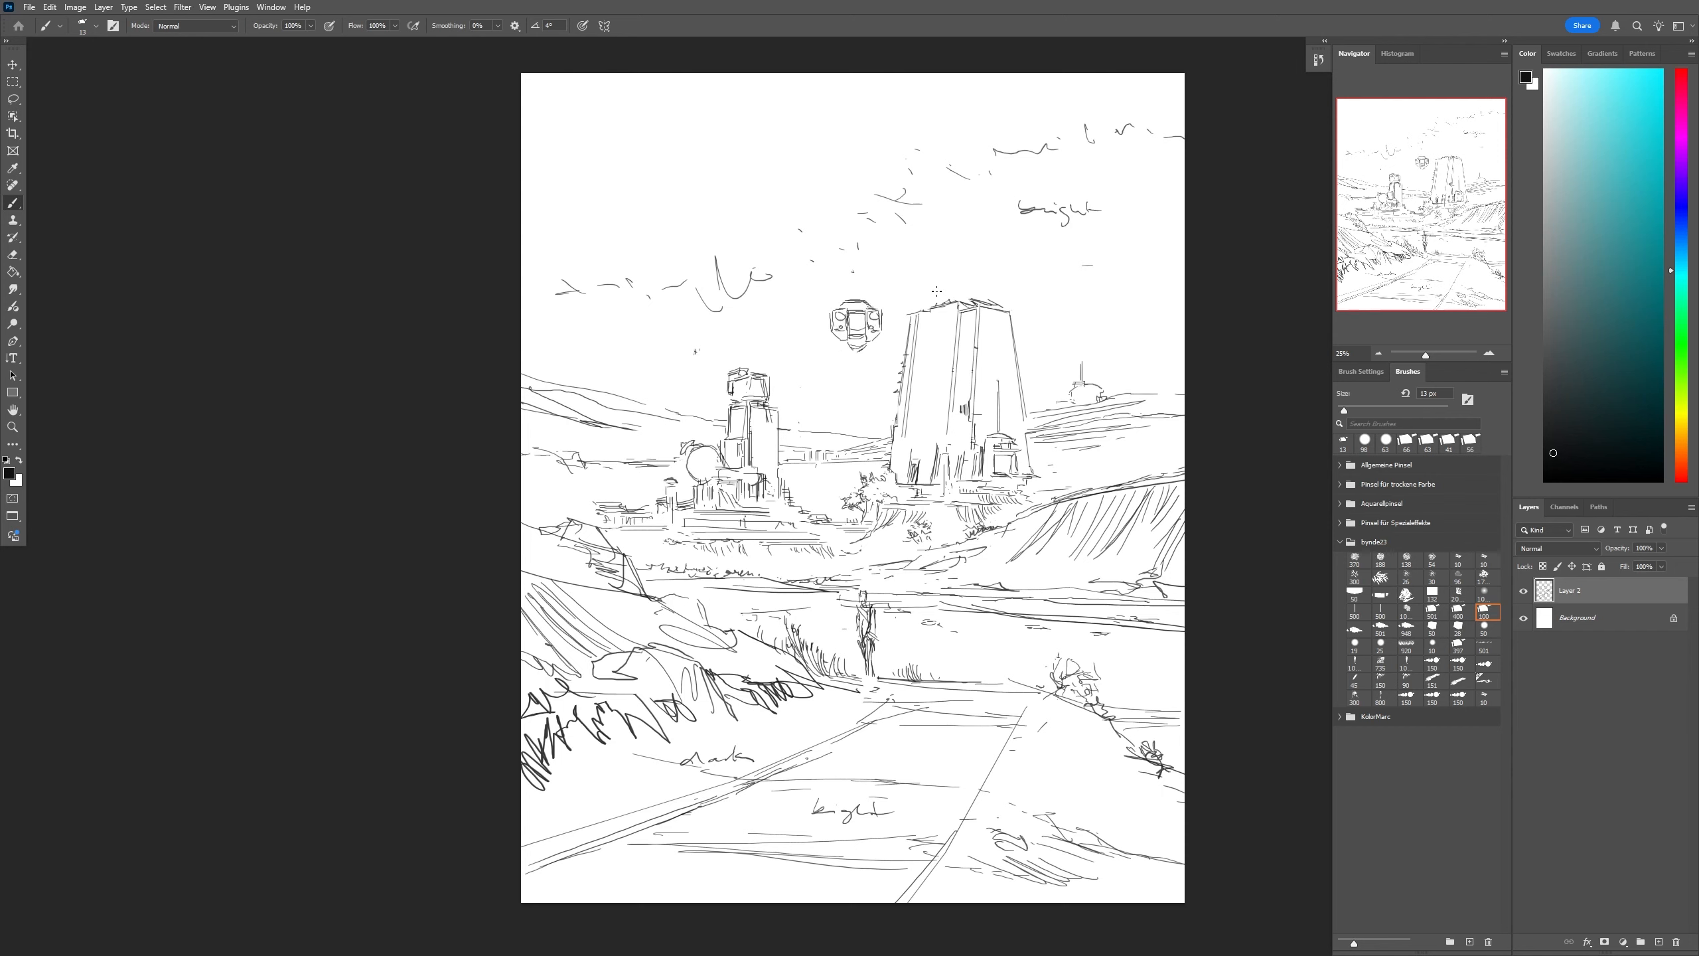
# Erase the large tower's sloping left side and redraw it with a new edge and short ledge marks
pyautogui.moveTo(917, 475)
pyautogui.mouseDown()
pyautogui.moveTo(944, 452)
pyautogui.moveTo(926, 389)
pyautogui.moveTo(918, 457)
pyautogui.mouseUp()
pyautogui.press('e')
pyautogui.moveTo(943, 376); pyautogui.dragTo(928, 431)
pyautogui.press('b')
pyautogui.moveTo(928, 313); pyautogui.dragTo(913, 437)
pyautogui.moveTo(917, 320); pyautogui.dragTo(924, 336)
pyautogui.moveTo(915, 351); pyautogui.dragTo(923, 350)
pyautogui.moveTo(914, 368); pyautogui.dragTo(920, 382)
pyautogui.moveTo(911, 399); pyautogui.dragTo(919, 399)
pyautogui.moveTo(909, 416); pyautogui.dragTo(918, 415)
# Straighten the large tower's left edge into a vertical line with a row of small notches
pyautogui.press('e')
pyautogui.moveTo(922, 318)
pyautogui.mouseDown()
pyautogui.moveTo(908, 469)
pyautogui.moveTo(904, 421)
pyautogui.mouseUp()
pyautogui.press('b')
pyautogui.moveTo(901, 338)
pyautogui.mouseDown()
pyautogui.moveTo(900, 411)
pyautogui.moveTo(903, 392)
pyautogui.mouseUp()
pyautogui.press('e')
pyautogui.press('b')
pyautogui.moveTo(900, 369); pyautogui.dragTo(896, 374)
pyautogui.moveTo(900, 380); pyautogui.dragTo(895, 385)
# Erase the large tower's sloping facade lines and right edge and rework them as upright walls
pyautogui.moveTo(899, 389)
pyautogui.mouseDown()
pyautogui.moveTo(899, 321)
pyautogui.moveTo(949, 422)
pyautogui.mouseUp()
pyautogui.press('e')
pyautogui.press('b')
pyautogui.press('e')
pyautogui.moveTo(975, 297); pyautogui.dragTo(1018, 428)
pyautogui.press('b')
pyautogui.moveTo(904, 316)
pyautogui.mouseDown()
pyautogui.moveTo(898, 422)
pyautogui.moveTo(936, 442)
pyautogui.mouseUp()
pyautogui.hotkey('ctrl', 'z')
pyautogui.press('e')
pyautogui.press('b')
# Draw a stepped block at the large tower's base and add vertical lines inside the facade
pyautogui.moveTo(916, 457)
pyautogui.mouseDown()
pyautogui.moveTo(945, 456)
pyautogui.moveTo(948, 477)
pyautogui.mouseUp()
pyautogui.moveTo(926, 464); pyautogui.dragTo(944, 464)
pyautogui.moveTo(946, 467); pyautogui.dragTo(946, 494)
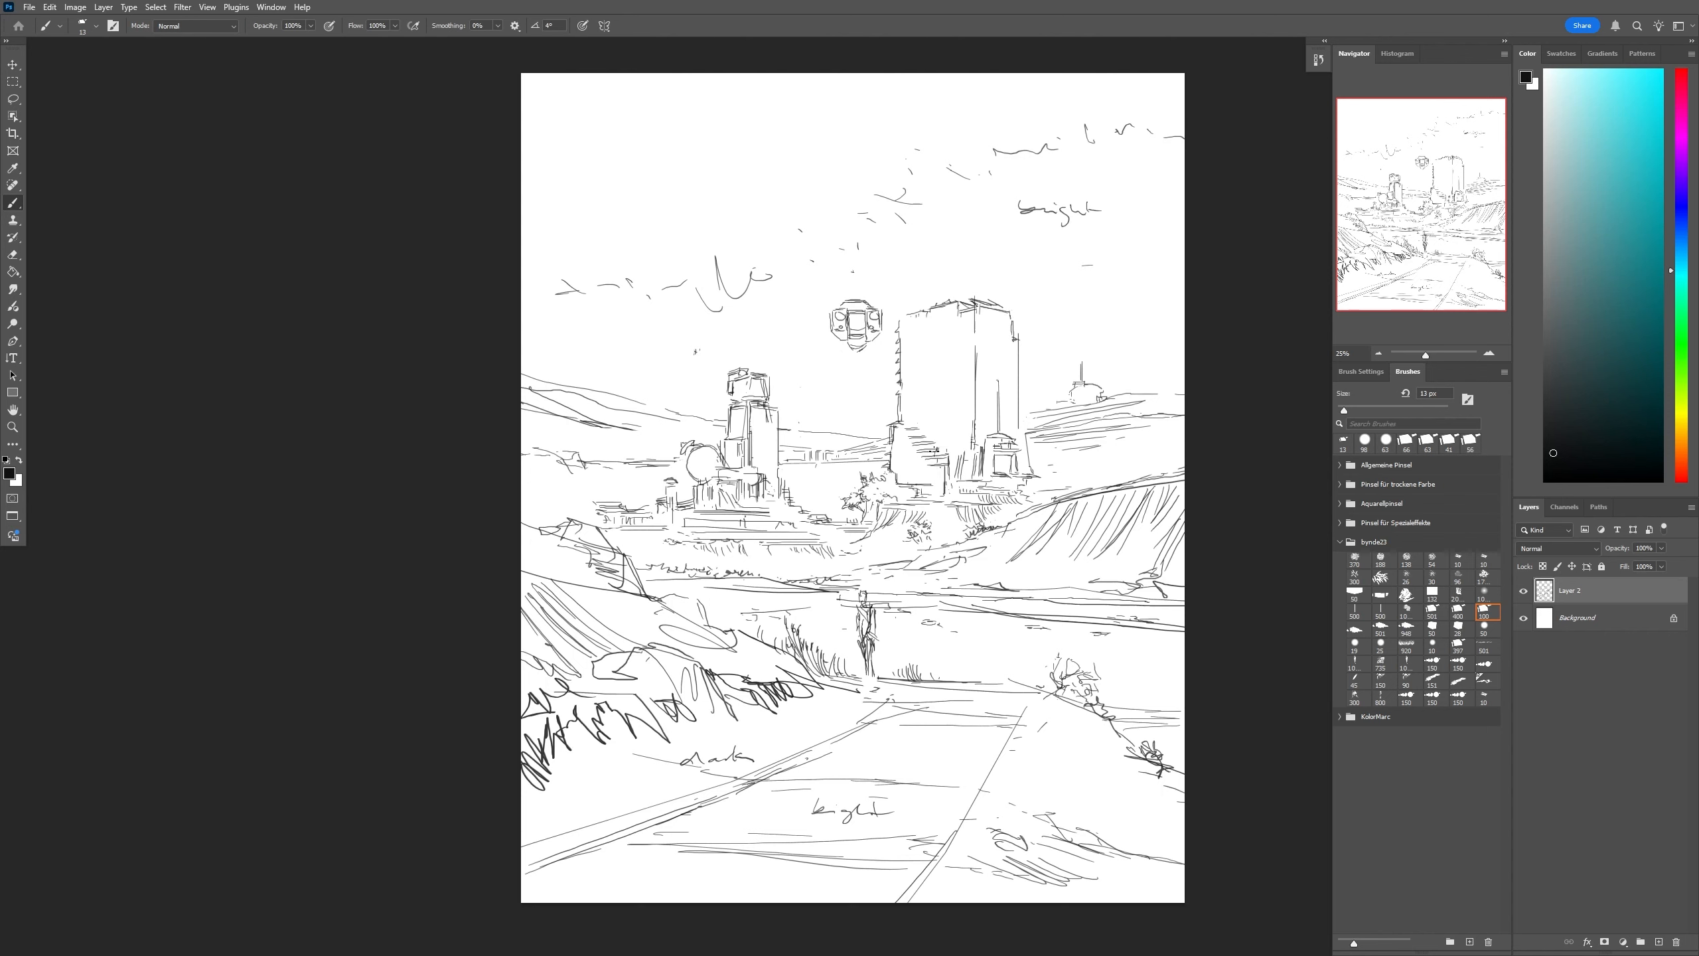
pyautogui.moveTo(959, 312); pyautogui.dragTo(974, 422)
pyautogui.moveTo(909, 315)
pyautogui.mouseDown()
pyautogui.moveTo(909, 393)
pyautogui.moveTo(956, 384)
pyautogui.moveTo(930, 442)
pyautogui.moveTo(918, 435)
pyautogui.mouseUp()
# Erase the upper right part of the large tower and add nested steps to the block at its base
pyautogui.press('e')
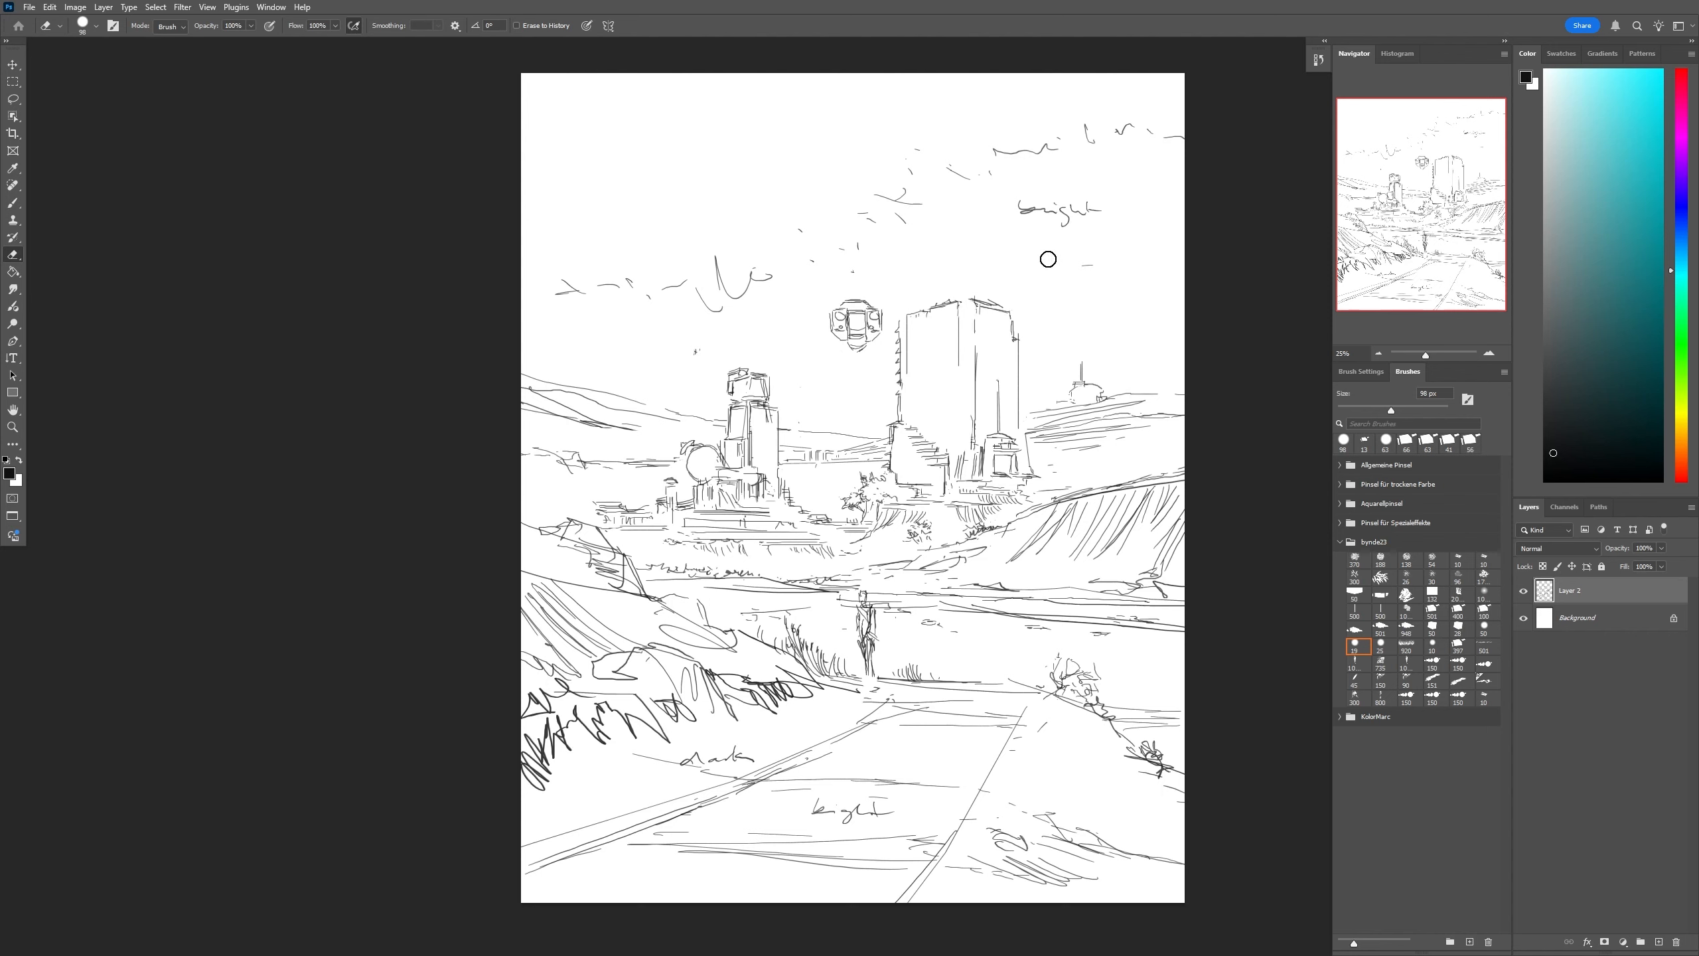
pyautogui.moveTo(997, 304)
pyautogui.mouseDown()
pyautogui.moveTo(962, 464)
pyautogui.moveTo(979, 447)
pyautogui.mouseUp()
pyautogui.press('b')
pyautogui.moveTo(982, 438); pyautogui.dragTo(981, 479)
pyautogui.moveTo(904, 436); pyautogui.dragTo(904, 472)
pyautogui.moveTo(916, 449); pyautogui.dragTo(918, 487)
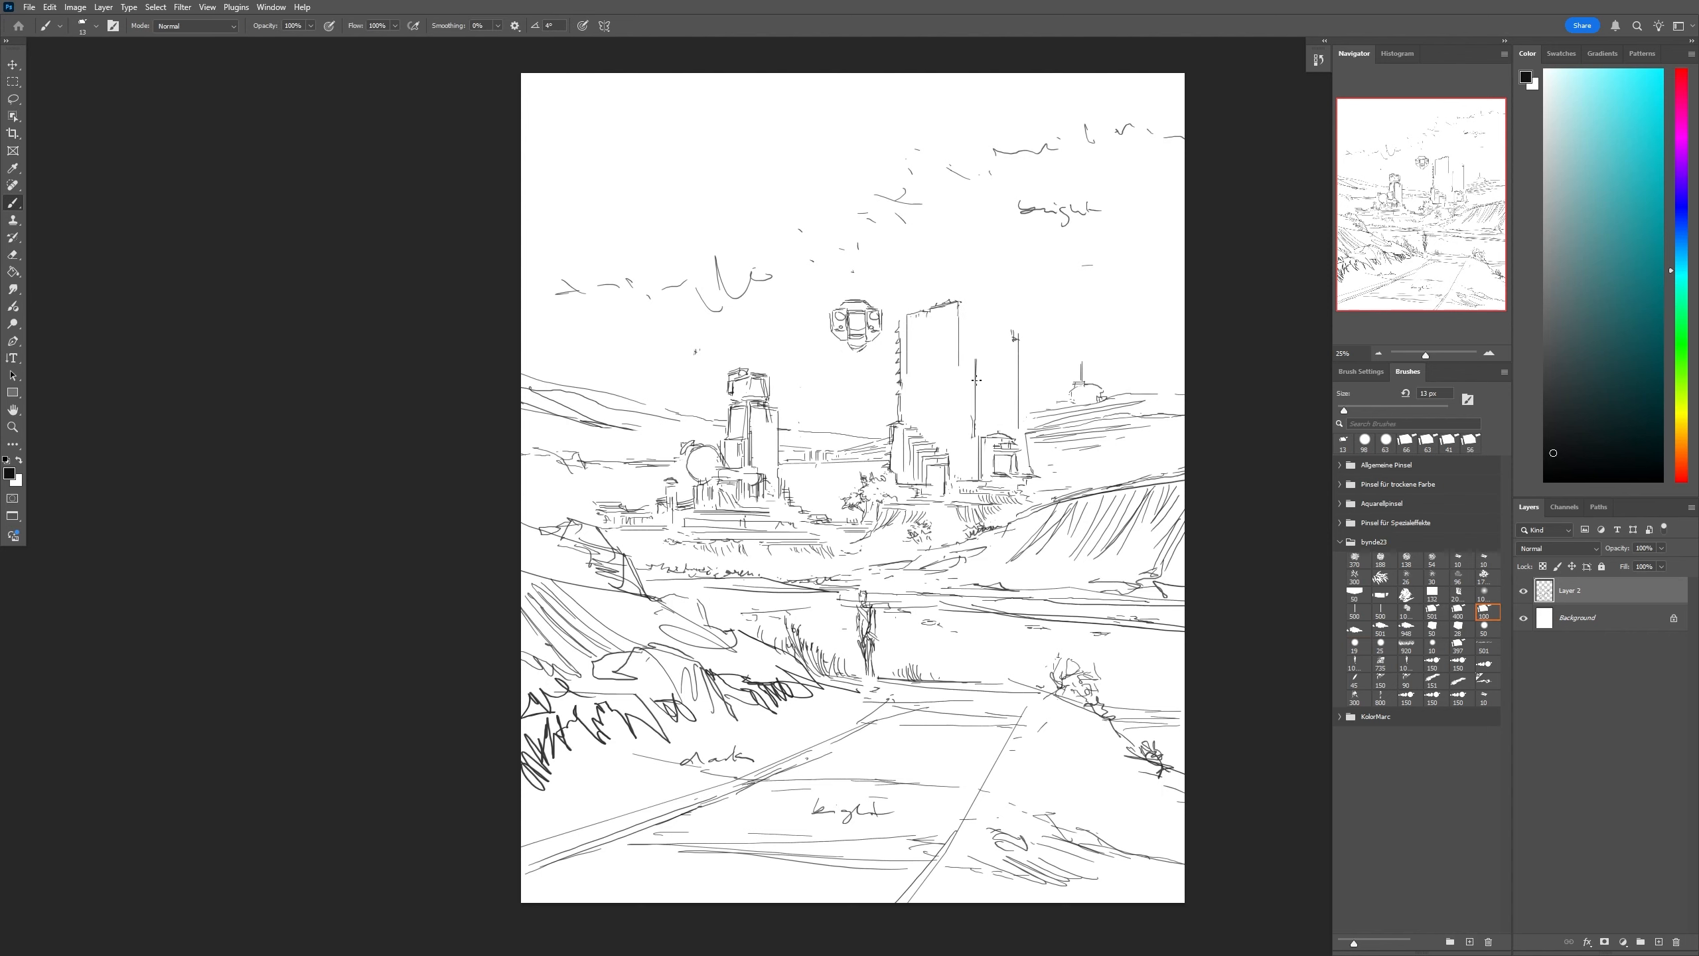
# Add bushes around the left building complex and roughen the right edge of the foreground path with short strokes
pyautogui.moveTo(791, 492); pyautogui.dragTo(809, 510)
pyautogui.moveTo(596, 494); pyautogui.dragTo(550, 510)
pyautogui.moveTo(967, 687); pyautogui.dragTo(1031, 714)
pyautogui.moveTo(1031, 697); pyautogui.dragTo(983, 726)
pyautogui.moveTo(1011, 750); pyautogui.dragTo(983, 759)
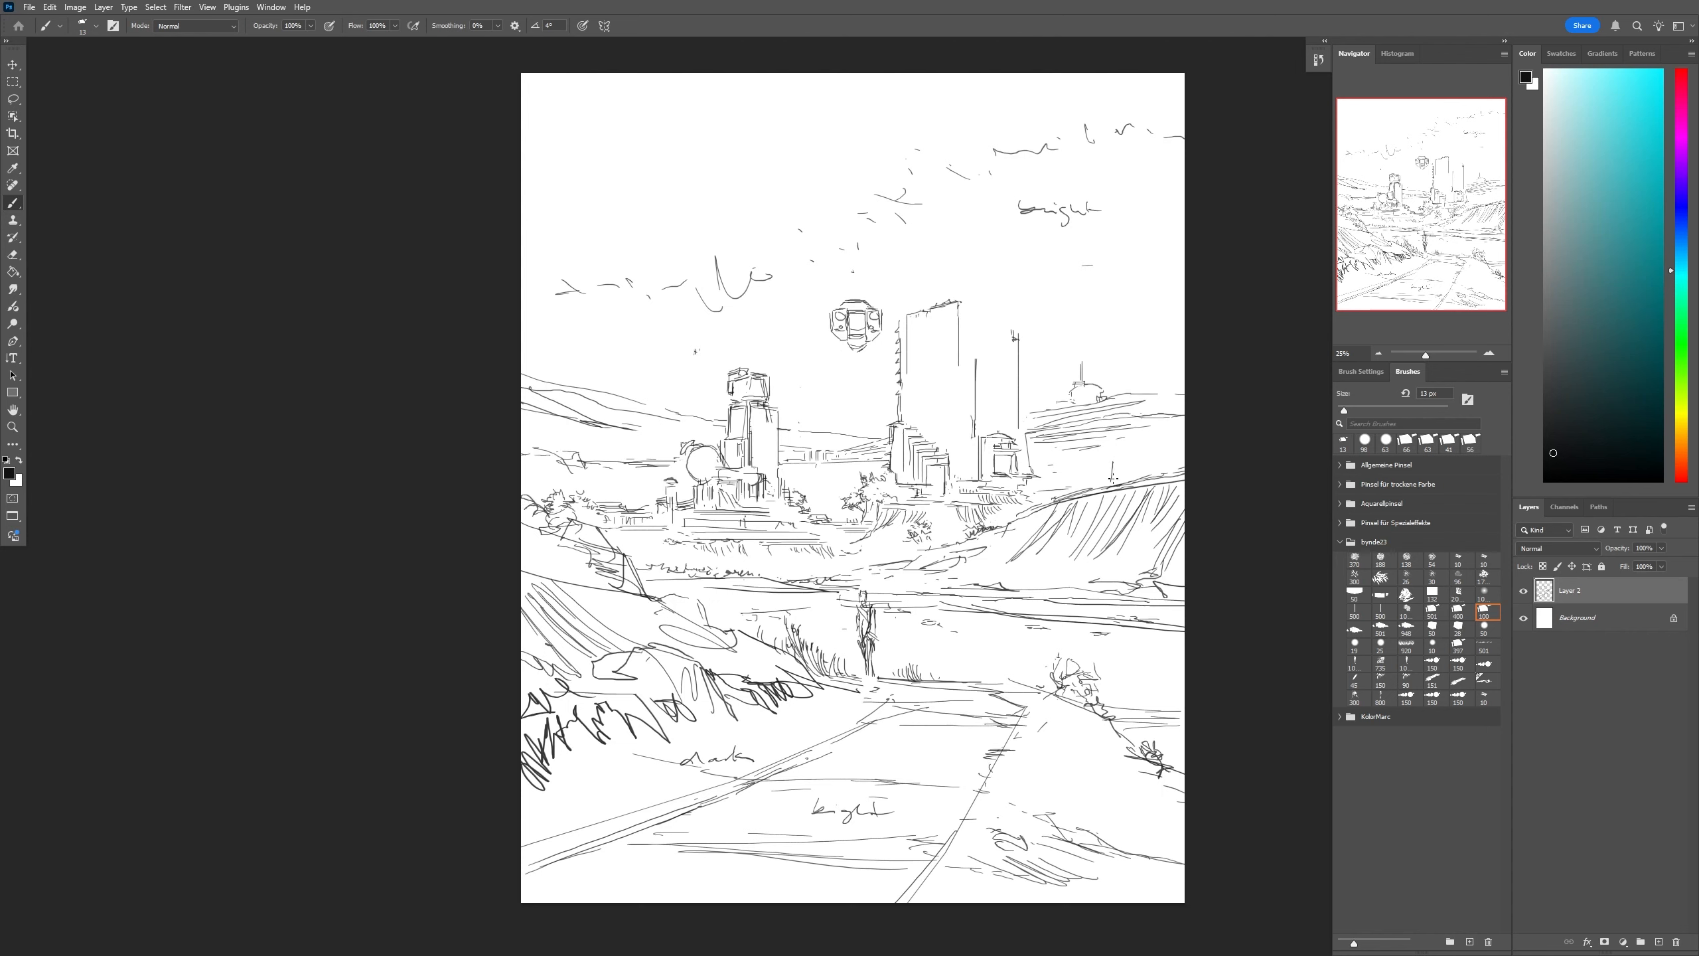
# Draw a small cluster of box-shaped buildings on top of the right ridge
pyautogui.moveTo(1114, 479); pyautogui.dragTo(1125, 462)
pyautogui.moveTo(1129, 476); pyautogui.dragTo(1153, 473)
pyautogui.press('e')
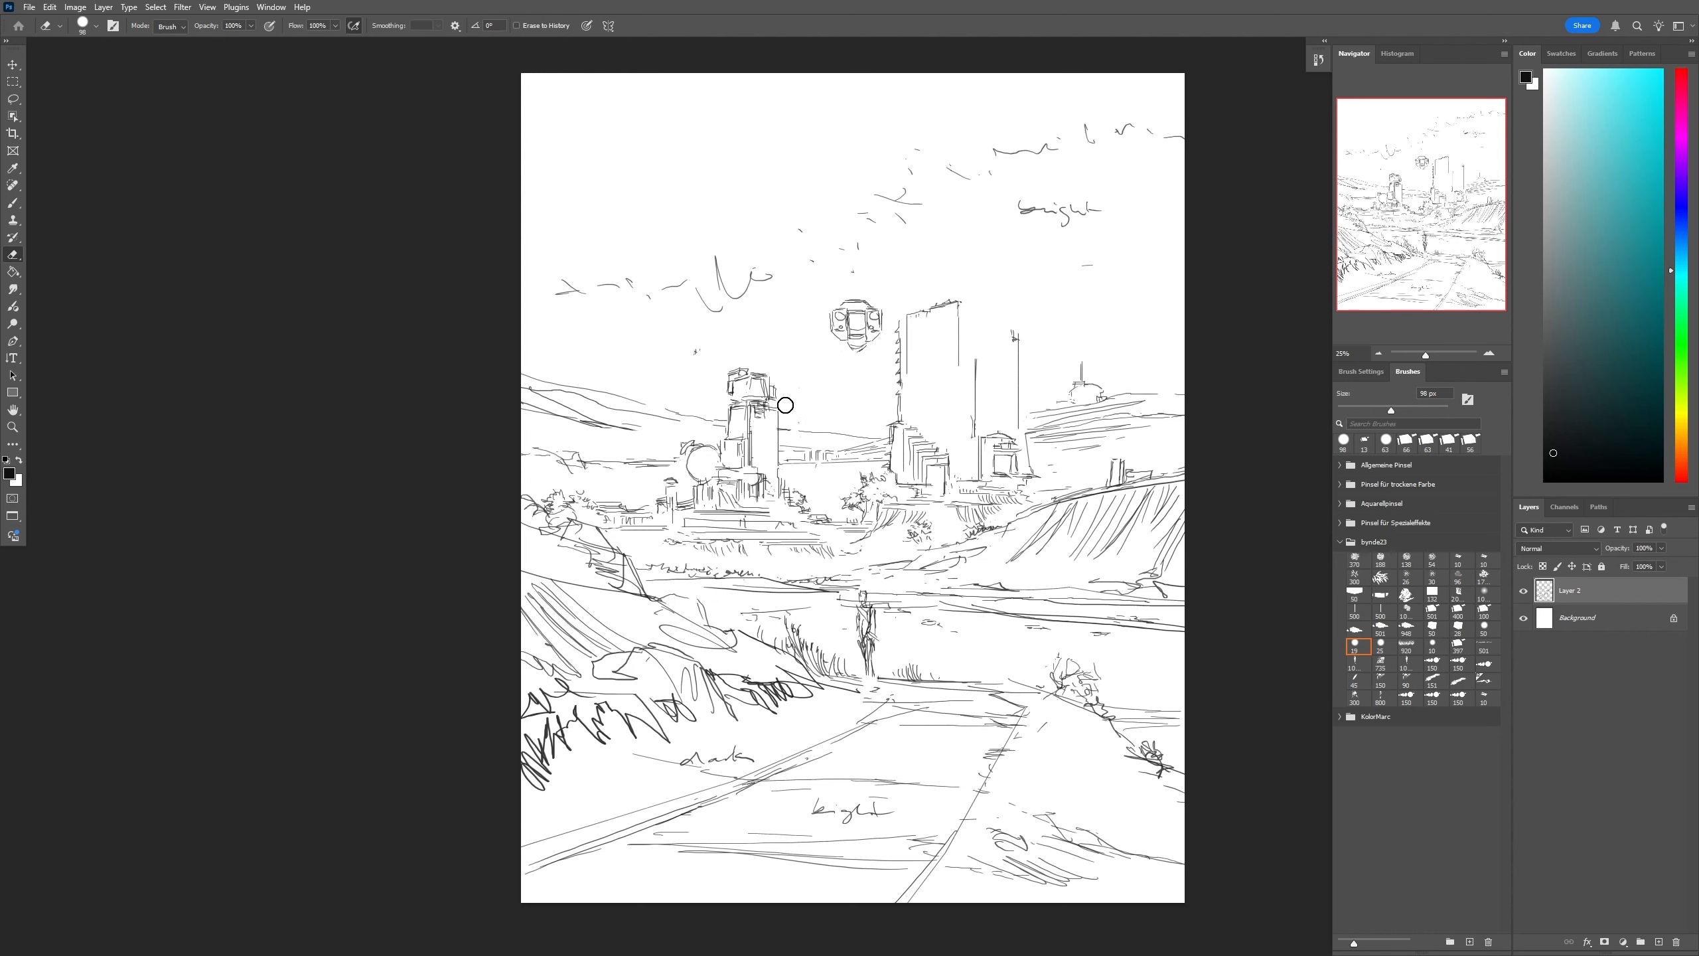
# Draw horizontal terraces descending along the right side of the large tower
pyautogui.press('b')
pyautogui.moveTo(908, 330)
pyautogui.mouseDown()
pyautogui.moveTo(958, 320)
pyautogui.moveTo(957, 337)
pyautogui.mouseUp()
pyautogui.moveTo(921, 360); pyautogui.dragTo(958, 351)
pyautogui.moveTo(932, 373); pyautogui.dragTo(975, 385)
pyautogui.moveTo(944, 404); pyautogui.dragTo(974, 402)
pyautogui.press('e')
pyautogui.press('b')
pyautogui.moveTo(960, 302); pyautogui.dragTo(970, 365)
pyautogui.moveTo(982, 384)
pyautogui.mouseDown()
pyautogui.moveTo(982, 436)
pyautogui.moveTo(973, 356)
pyautogui.moveTo(981, 409)
pyautogui.mouseUp()
pyautogui.press('e')
pyautogui.press('b')
pyautogui.press('e')
pyautogui.press('b')
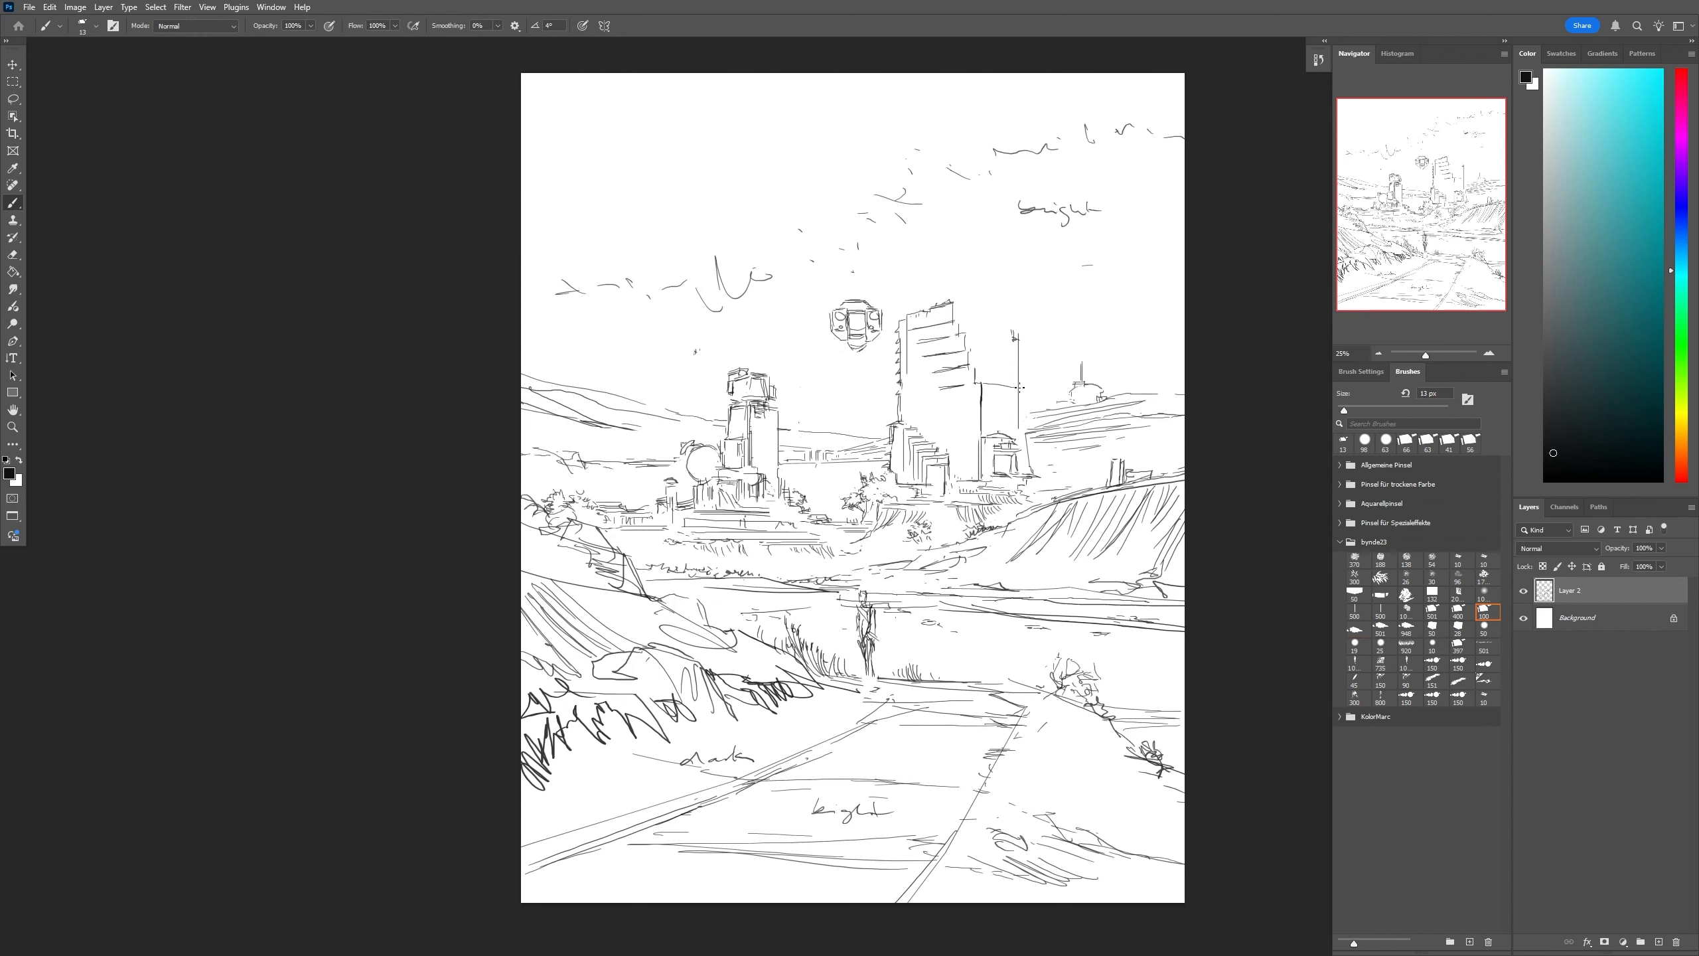
# Extend the terraces with more ledges and close the tower's right side with a roofline and outer wall
pyautogui.moveTo(967, 352); pyautogui.dragTo(1003, 356)
pyautogui.moveTo(975, 367); pyautogui.dragTo(1003, 370)
pyautogui.moveTo(958, 335); pyautogui.dragTo(993, 328)
pyautogui.moveTo(956, 321)
pyautogui.mouseDown()
pyautogui.moveTo(990, 315)
pyautogui.moveTo(986, 375)
pyautogui.mouseUp()
pyautogui.press('e')
pyautogui.press('b')
pyautogui.moveTo(959, 303)
pyautogui.mouseDown()
pyautogui.moveTo(979, 432)
pyautogui.moveTo(991, 316)
pyautogui.mouseUp()
pyautogui.moveTo(992, 318)
pyautogui.mouseDown()
pyautogui.moveTo(1018, 434)
pyautogui.moveTo(1015, 390)
pyautogui.mouseUp()
# Erase the thin mast beside the large tower and clear the stray lines near its lower right side
pyautogui.press('e')
pyautogui.moveTo(1017, 331)
pyautogui.mouseDown()
pyautogui.moveTo(1020, 401)
pyautogui.moveTo(1001, 370)
pyautogui.moveTo(1021, 434)
pyautogui.mouseUp()
pyautogui.press('b')
pyautogui.press('e')
pyautogui.moveTo(979, 432)
pyautogui.mouseDown()
pyautogui.moveTo(960, 313)
pyautogui.moveTo(967, 421)
pyautogui.mouseUp()
pyautogui.press('b')
# Give the large tower a narrow vertical column with ledge marks and add box shapes at its base
pyautogui.moveTo(939, 311)
pyautogui.mouseDown()
pyautogui.moveTo(939, 422)
pyautogui.moveTo(958, 464)
pyautogui.mouseUp()
pyautogui.moveTo(956, 306); pyautogui.dragTo(956, 455)
pyautogui.press('e')
pyautogui.moveTo(929, 325)
pyautogui.mouseDown()
pyautogui.moveTo(932, 372)
pyautogui.moveTo(959, 300)
pyautogui.moveTo(976, 308)
pyautogui.moveTo(1000, 398)
pyautogui.mouseUp()
pyautogui.press('b')
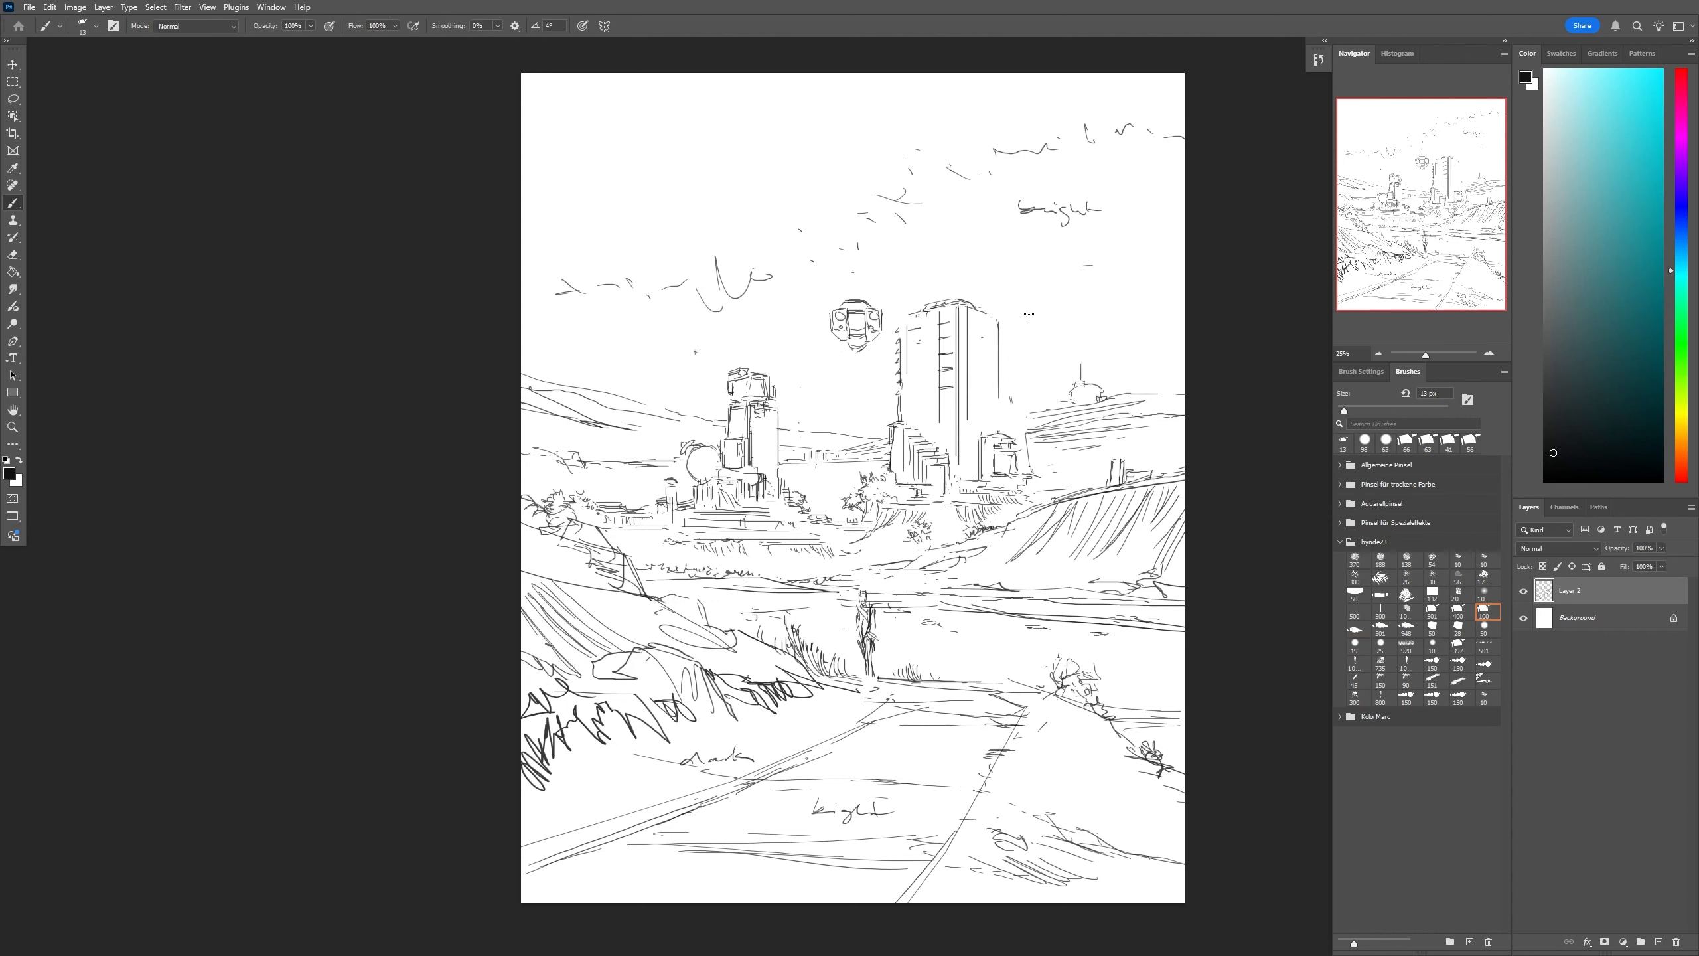
pyautogui.moveTo(955, 455)
pyautogui.mouseDown()
pyautogui.moveTo(982, 453)
pyautogui.moveTo(980, 480)
pyautogui.mouseUp()
# Erase the floating craft from the sky between the two towers
pyautogui.press('e')
pyautogui.moveTo(869, 311); pyautogui.dragTo(846, 345)
pyautogui.press('b')
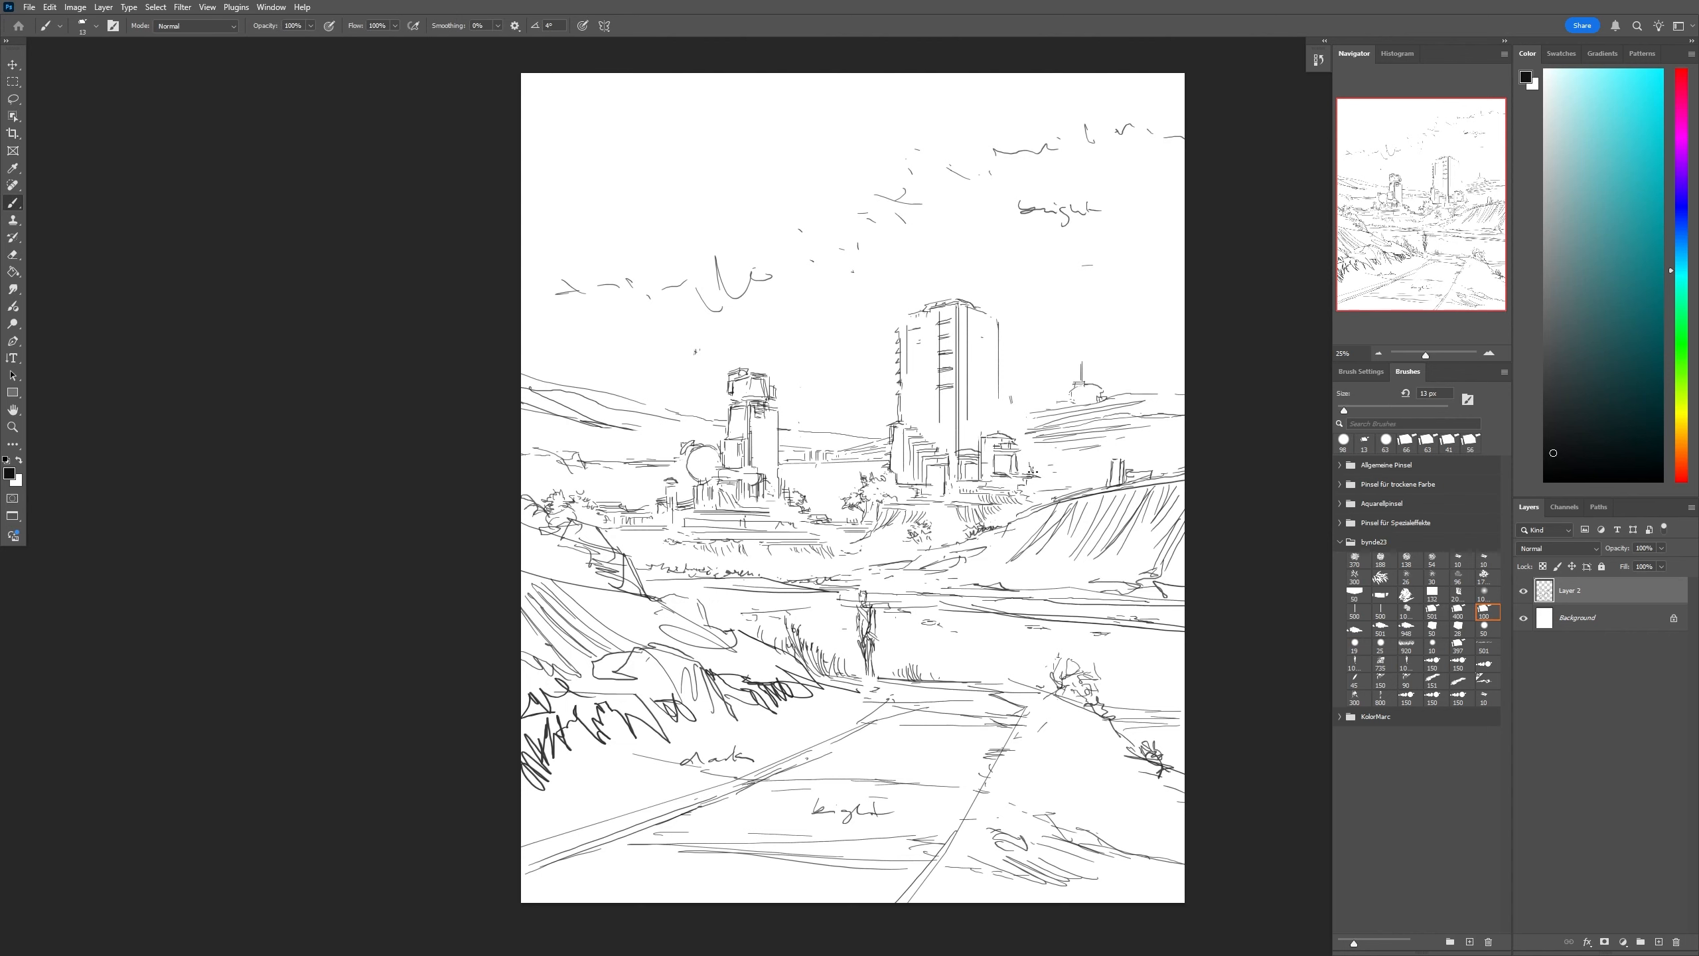
# Add vertical supports to the distant structure between the towers and redraw the large tower's base blocks as plain boxes
pyautogui.moveTo(805, 466); pyautogui.dragTo(805, 485)
pyautogui.moveTo(1042, 510); pyautogui.dragTo(1028, 533)
pyautogui.press('e')
pyautogui.moveTo(918, 447)
pyautogui.mouseDown()
pyautogui.moveTo(934, 472)
pyautogui.moveTo(936, 436)
pyautogui.moveTo(948, 457)
pyautogui.mouseUp()
pyautogui.press('b')
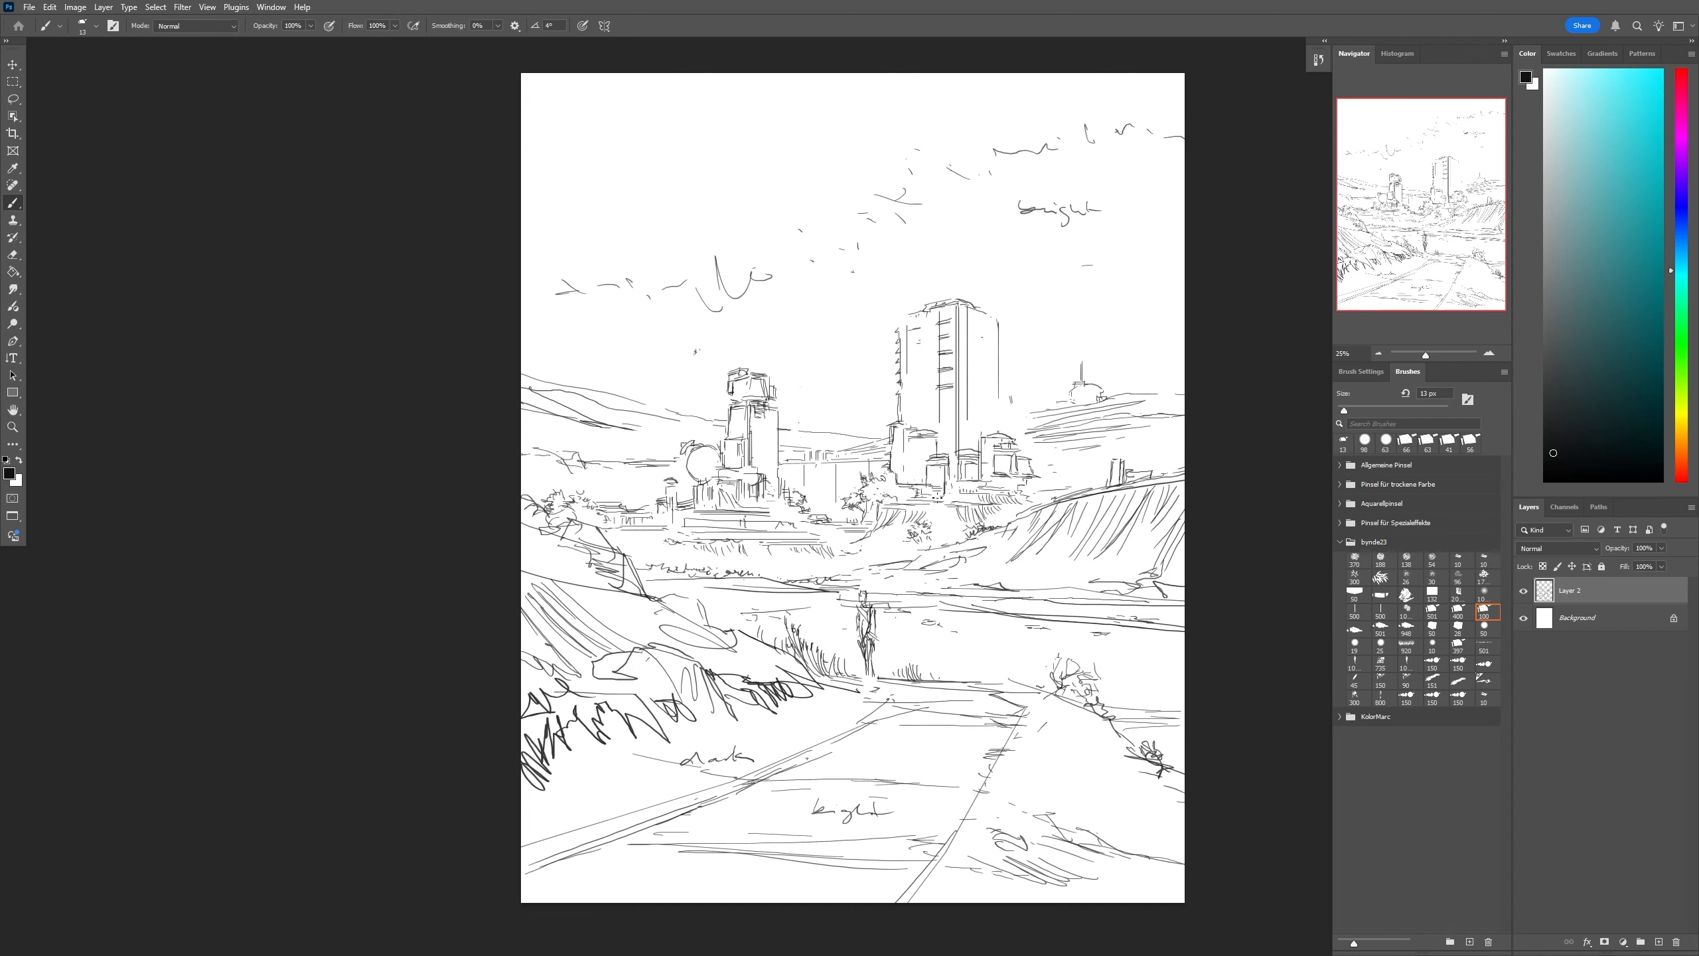
pyautogui.moveTo(910, 440); pyautogui.dragTo(909, 462)
# Erase the ledge marks on the large tower's column, narrow its right side and remove the old roofline
pyautogui.press('e')
pyautogui.moveTo(944, 325)
pyautogui.mouseDown()
pyautogui.moveTo(943, 412)
pyautogui.moveTo(891, 476)
pyautogui.mouseUp()
pyautogui.press('b')
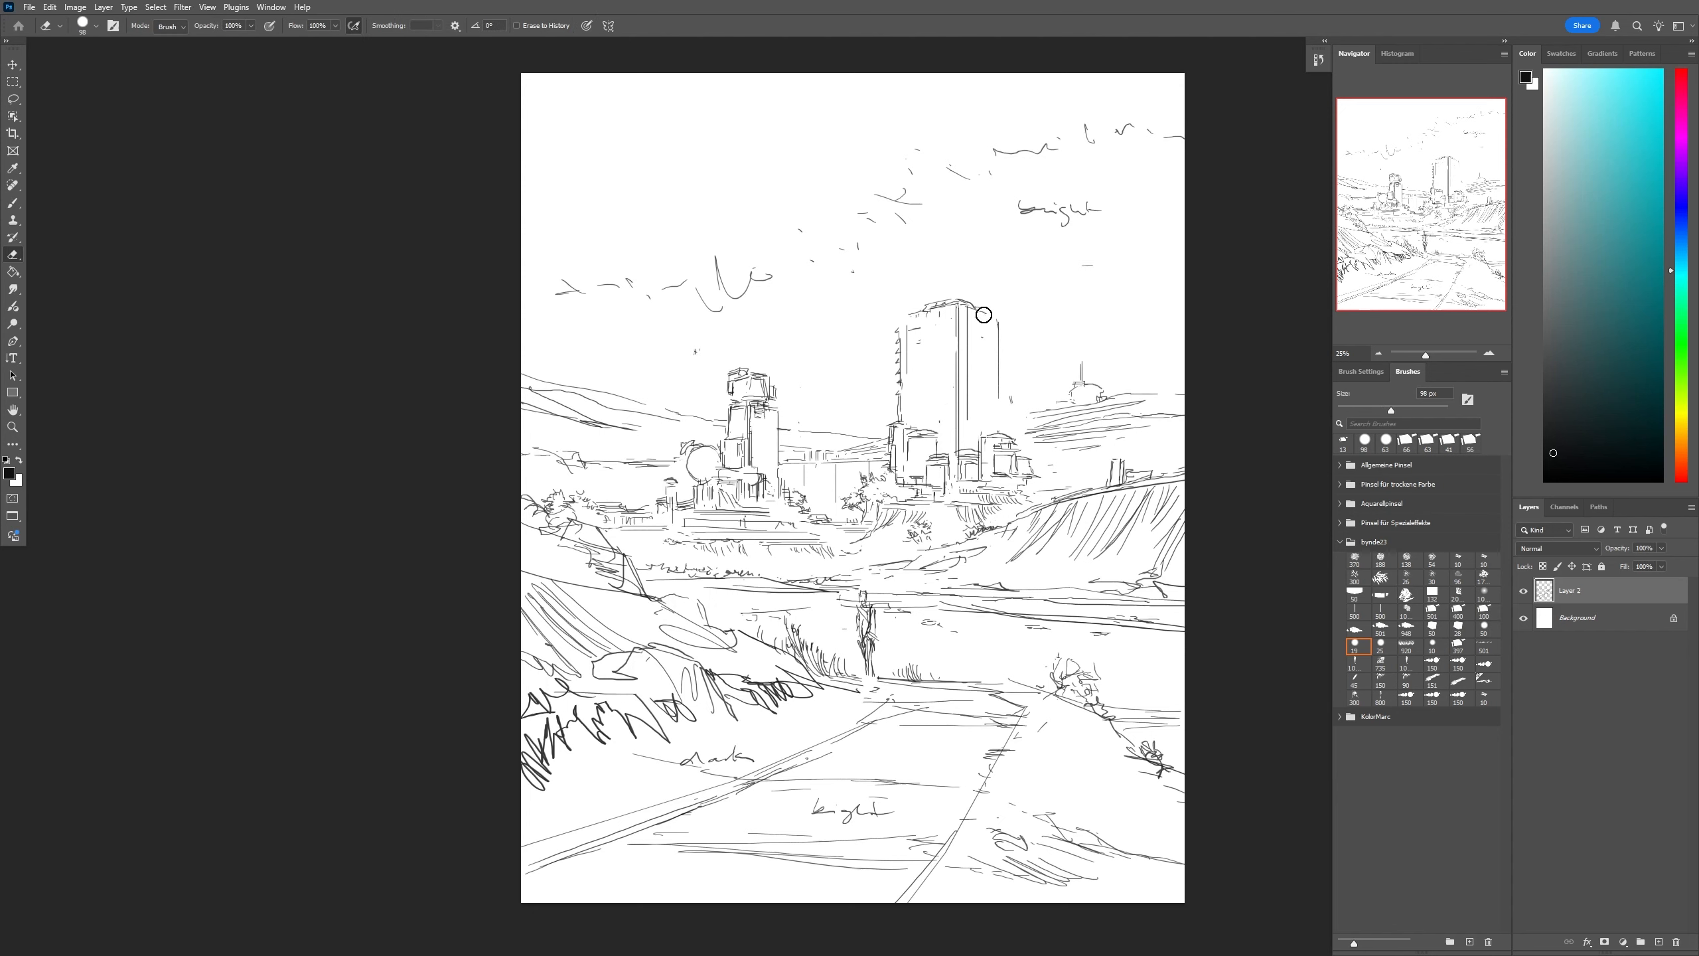
pyautogui.moveTo(985, 310); pyautogui.dragTo(986, 428)
pyautogui.press('e')
pyautogui.moveTo(911, 315); pyautogui.dragTo(987, 328)
# Redraw the narrowed tower with a lower curved roof cap, a band below it and new side walls
pyautogui.press('b')
pyautogui.moveTo(901, 328)
pyautogui.mouseDown()
pyautogui.moveTo(966, 312)
pyautogui.moveTo(956, 325)
pyautogui.mouseUp()
pyautogui.moveTo(901, 350)
pyautogui.mouseDown()
pyautogui.moveTo(954, 341)
pyautogui.moveTo(968, 421)
pyautogui.mouseUp()
pyautogui.press('e')
pyautogui.press('b')
pyautogui.moveTo(960, 323); pyautogui.dragTo(985, 322)
pyautogui.moveTo(983, 332); pyautogui.dragTo(996, 420)
pyautogui.press('e')
pyautogui.press('b')
pyautogui.moveTo(904, 351); pyautogui.dragTo(904, 366)
pyautogui.moveTo(909, 350); pyautogui.dragTo(953, 361)
# Add a horizontal arm to the large tower's right side and an angular bracket projecting from its left side
pyautogui.moveTo(952, 362)
pyautogui.mouseDown()
pyautogui.moveTo(894, 366)
pyautogui.moveTo(1011, 360)
pyautogui.mouseUp()
pyautogui.press('e')
pyautogui.press('b')
pyautogui.press('e')
pyautogui.press('b')
pyautogui.moveTo(859, 377); pyautogui.dragTo(898, 420)
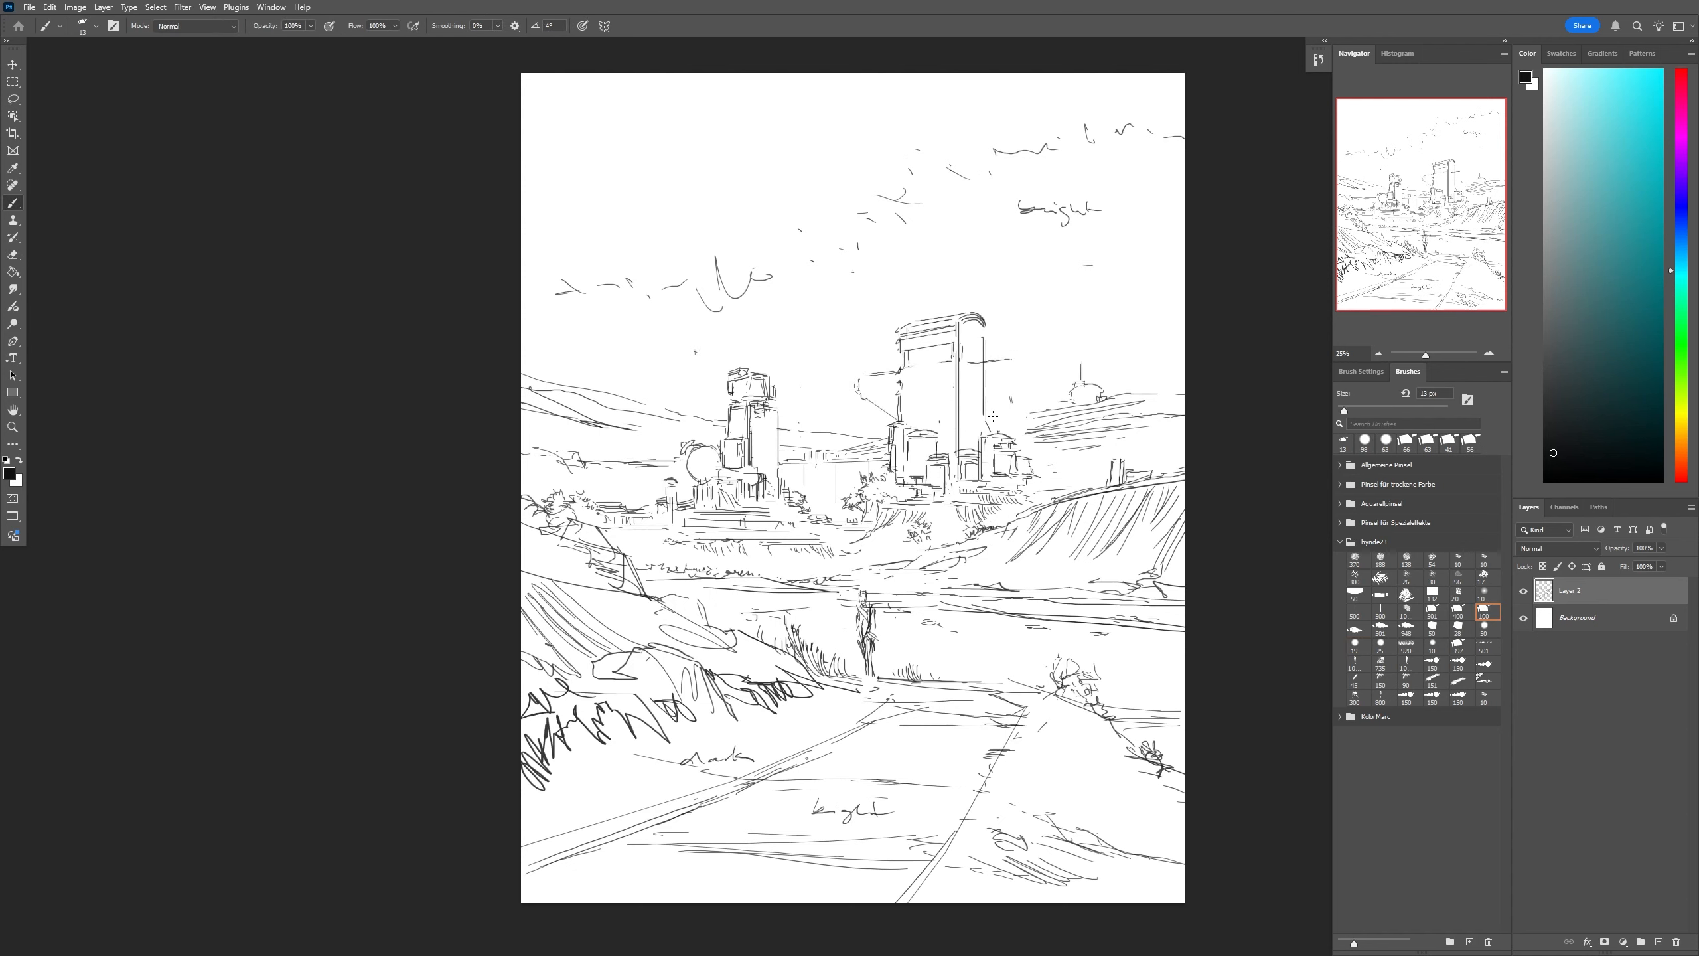
pyautogui.moveTo(970, 363); pyautogui.dragTo(993, 431)
pyautogui.hotkey('ctrl', 'z')
pyautogui.moveTo(886, 412); pyautogui.dragTo(886, 458)
pyautogui.hotkey('ctrl', 'z')
pyautogui.moveTo(1002, 365); pyautogui.dragTo(1038, 469)
pyautogui.hotkey('ctrl', 'z')
# Break up the large tower's shaft and draw a wide domed cylinder behind the base blocks
pyautogui.press('e')
pyautogui.press('b')
pyautogui.moveTo(983, 320)
pyautogui.mouseDown()
pyautogui.moveTo(937, 343)
pyautogui.moveTo(946, 327)
pyautogui.mouseUp()
pyautogui.moveTo(945, 327); pyautogui.dragTo(1020, 386)
pyautogui.moveTo(1020, 386)
pyautogui.mouseDown()
pyautogui.moveTo(872, 398)
pyautogui.moveTo(983, 413)
pyautogui.mouseUp()
pyautogui.hotkey('ctrl', 'z')
pyautogui.hotkey('ctrl', 'z')
pyautogui.moveTo(1003, 404)
pyautogui.mouseDown()
pyautogui.moveTo(916, 403)
pyautogui.moveTo(998, 404)
pyautogui.moveTo(966, 387)
pyautogui.mouseUp()
pyautogui.hotkey('ctrl', 'z')
pyautogui.moveTo(957, 398)
pyautogui.mouseDown()
pyautogui.moveTo(1001, 372)
pyautogui.moveTo(961, 388)
pyautogui.moveTo(987, 384)
pyautogui.moveTo(957, 443)
pyautogui.mouseUp()
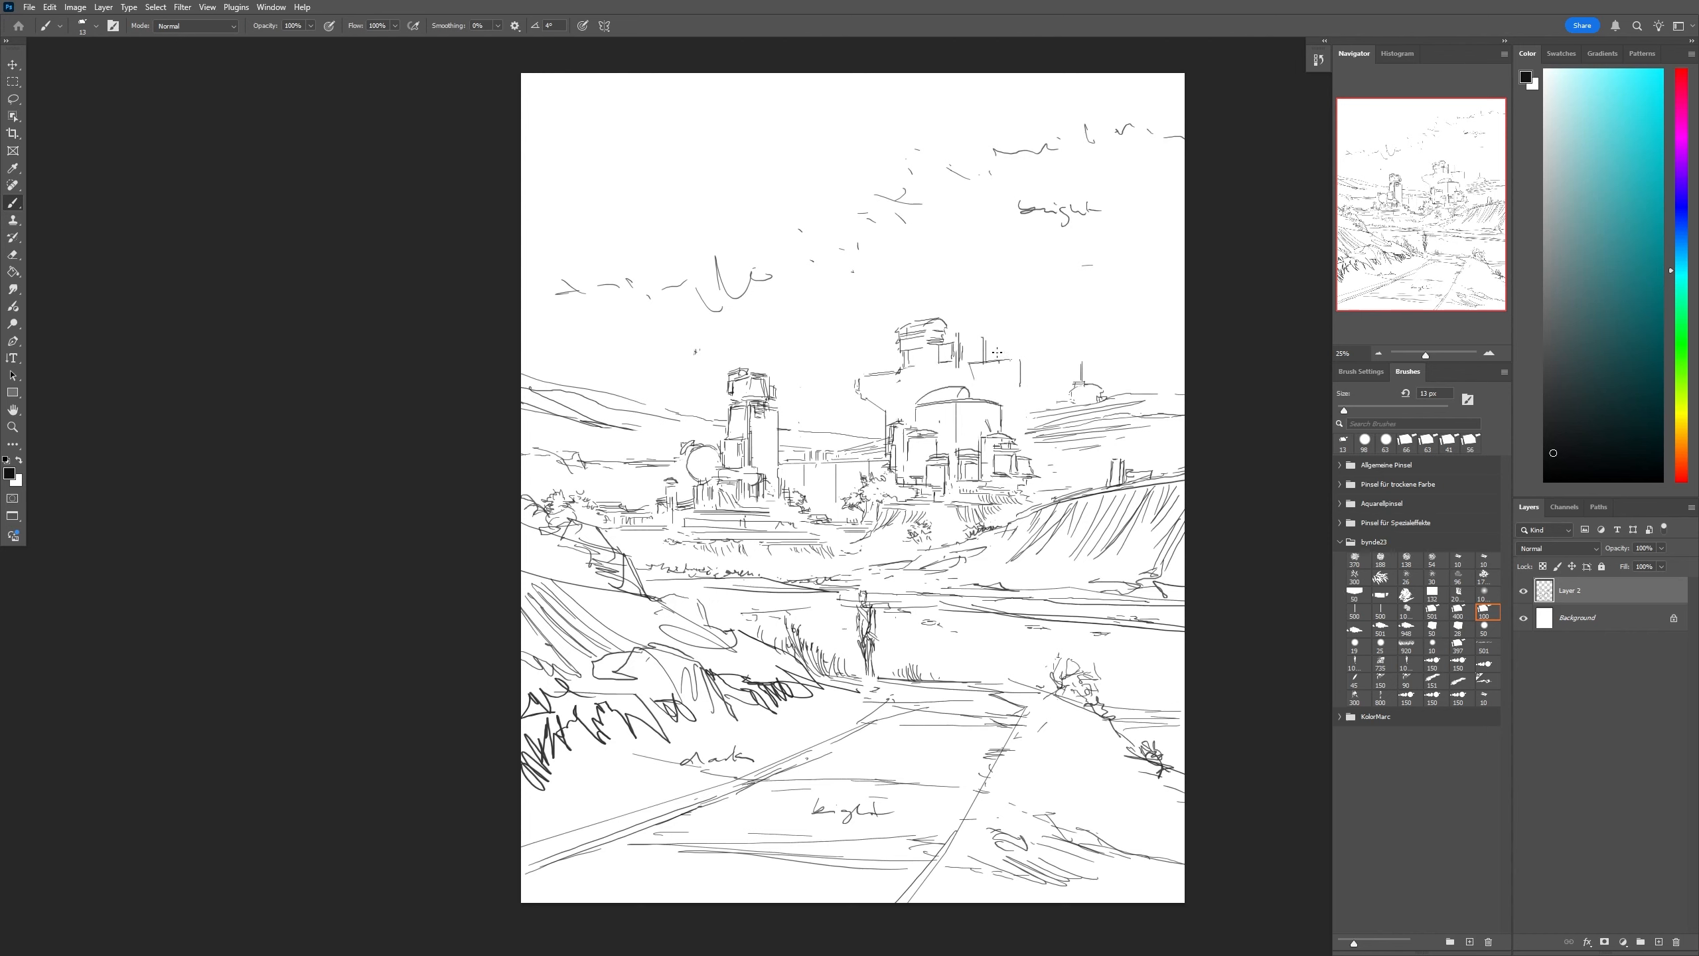
# Clear the left bracket and redraw the domed building as a flat-topped cylinder
pyautogui.hotkey('ctrl', 'z')
pyautogui.hotkey('ctrl', 'z')
pyautogui.moveTo(908, 388)
pyautogui.mouseDown()
pyautogui.moveTo(957, 338)
pyautogui.moveTo(872, 399)
pyautogui.mouseUp()
pyautogui.press('e')
pyautogui.press('b')
pyautogui.moveTo(975, 390)
pyautogui.mouseDown()
pyautogui.moveTo(984, 325)
pyautogui.moveTo(995, 398)
pyautogui.moveTo(926, 383)
pyautogui.moveTo(919, 428)
pyautogui.mouseUp()
pyautogui.press('e')
pyautogui.press('b')
# Try a raised disc with upright details above the cylindrical building
pyautogui.moveTo(993, 404)
pyautogui.mouseDown()
pyautogui.moveTo(994, 431)
pyautogui.moveTo(908, 416)
pyautogui.moveTo(1004, 429)
pyautogui.mouseUp()
pyautogui.press('e')
pyautogui.press('b')
pyautogui.moveTo(921, 404)
pyautogui.mouseDown()
pyautogui.moveTo(993, 404)
pyautogui.moveTo(977, 378)
pyautogui.mouseUp()
pyautogui.moveTo(986, 349)
pyautogui.mouseDown()
pyautogui.moveTo(923, 382)
pyautogui.moveTo(994, 382)
pyautogui.moveTo(928, 381)
pyautogui.moveTo(991, 383)
pyautogui.mouseUp()
pyautogui.hotkey('ctrl', 'z')
pyautogui.hotkey('ctrl', 'z')
pyautogui.hotkey('ctrl', 'z')
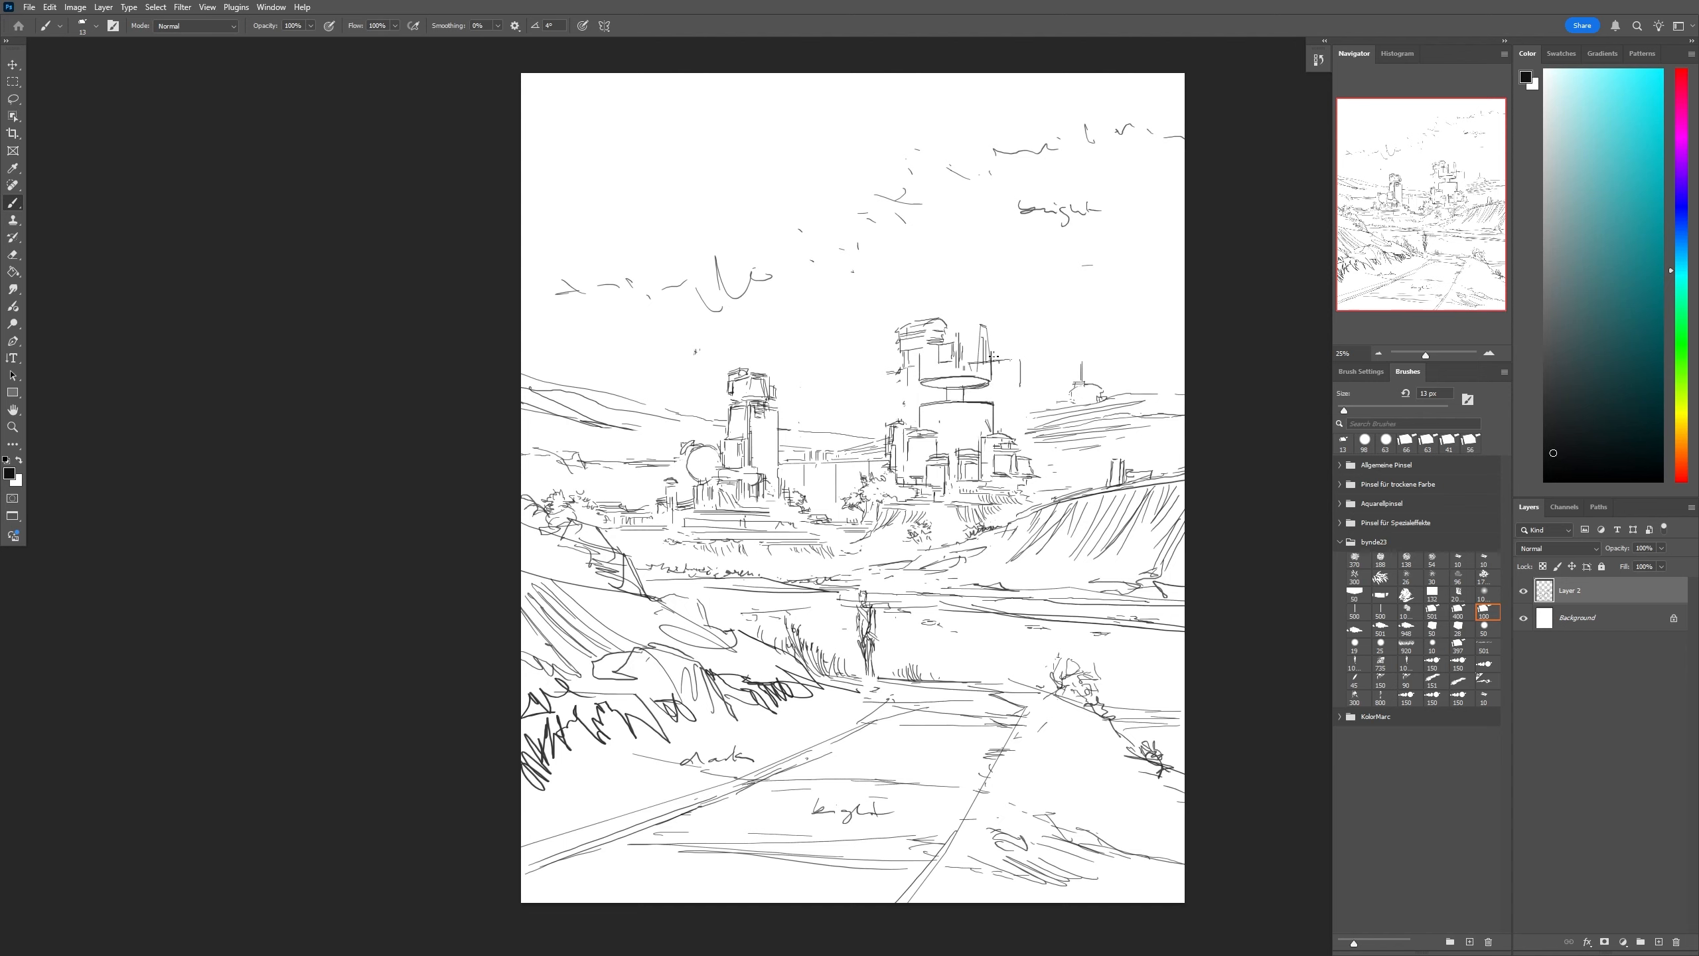
# Erase the remaining upper tower fragments above the cylindrical building
pyautogui.press('e')
pyautogui.moveTo(903, 331)
pyautogui.mouseDown()
pyautogui.moveTo(1020, 375)
pyautogui.moveTo(935, 401)
pyautogui.mouseUp()
pyautogui.press('b')
pyautogui.press('e')
pyautogui.moveTo(976, 384)
pyautogui.mouseDown()
pyautogui.moveTo(976, 401)
pyautogui.moveTo(947, 394)
pyautogui.mouseUp()
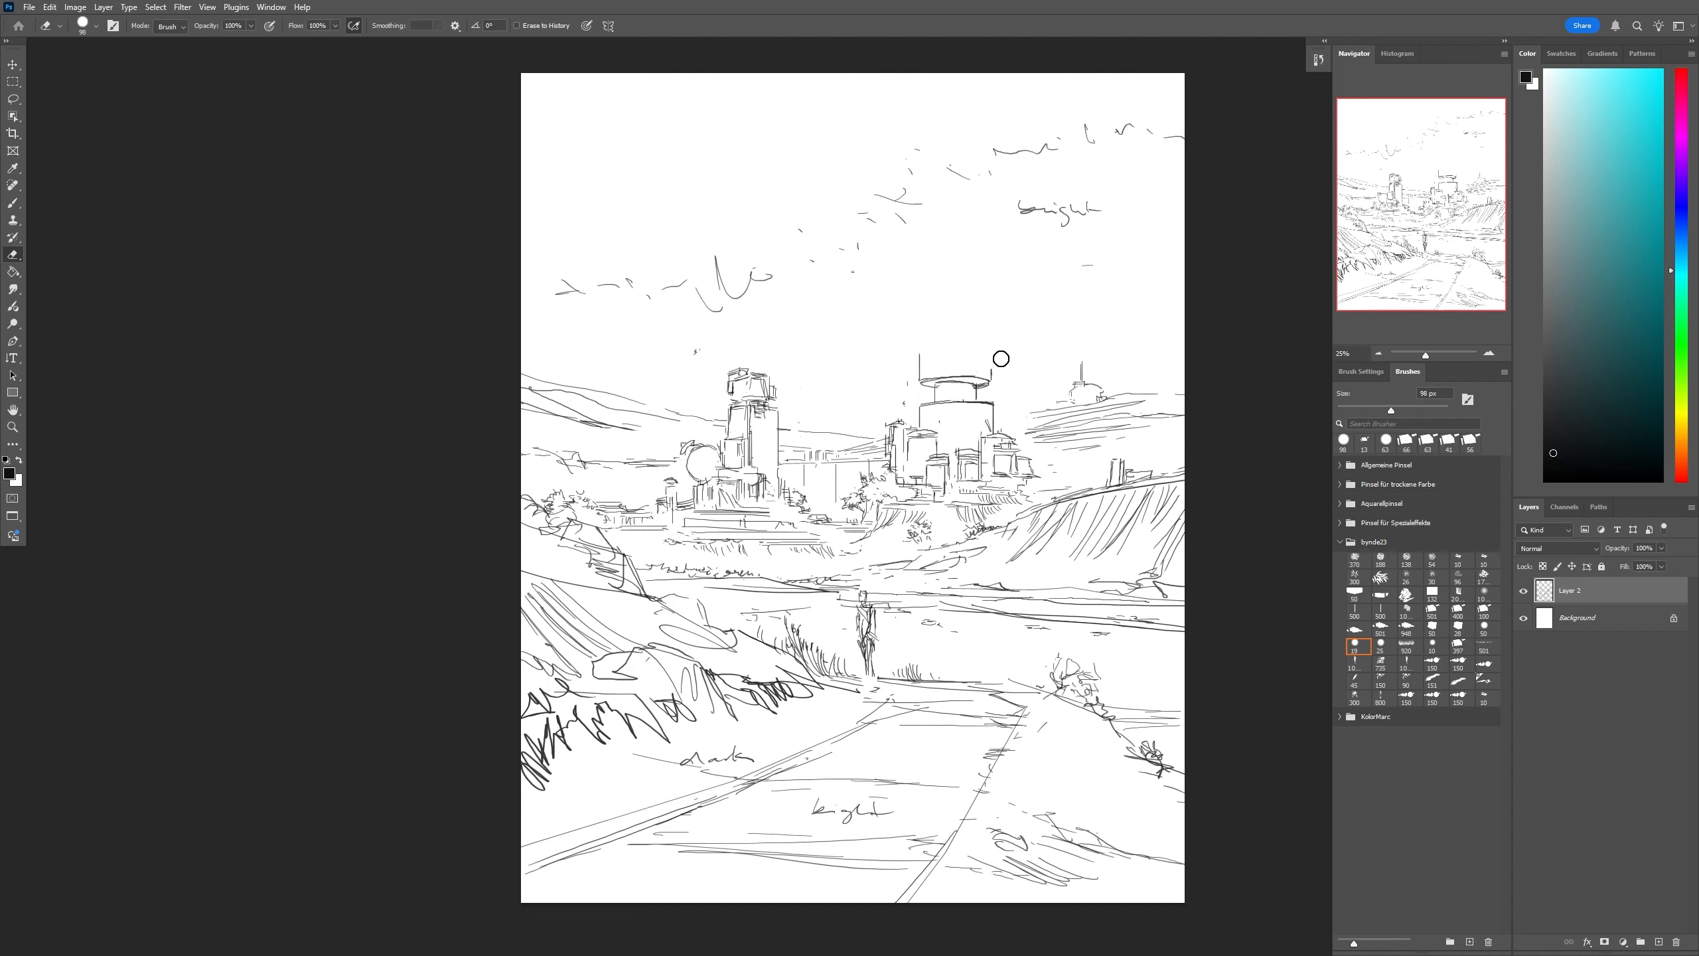
# Draw a tilted, angular top section on the roof of the left tower
pyautogui.press('b')
pyautogui.moveTo(735, 356)
pyautogui.mouseDown()
pyautogui.moveTo(730, 373)
pyautogui.moveTo(756, 338)
pyautogui.mouseUp()
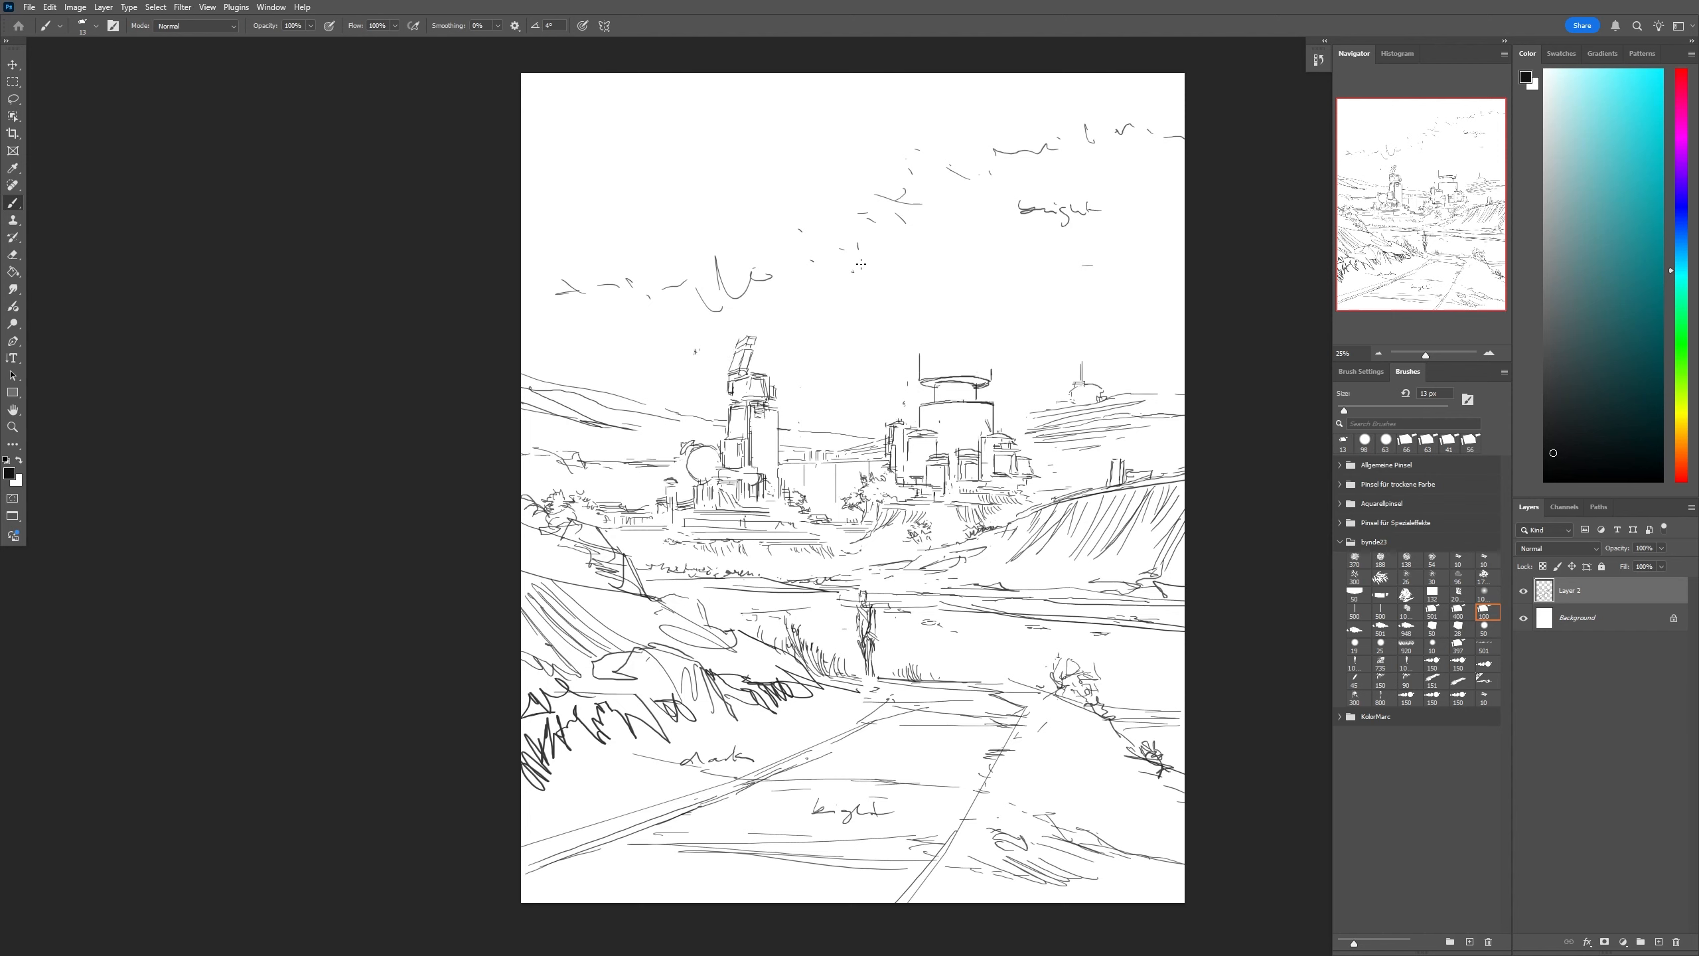
# Remove the raised disc and antennas above the cylindrical building and finish its roof rim with small blocks
pyautogui.moveTo(965, 393)
pyautogui.mouseDown()
pyautogui.moveTo(1000, 404)
pyautogui.moveTo(982, 386)
pyautogui.moveTo(969, 402)
pyautogui.mouseUp()
pyautogui.hotkey('ctrl', 'z')
pyautogui.hotkey('ctrl', 'z')
pyautogui.hotkey('ctrl', 'z')
pyautogui.hotkey('ctrl', 'z')
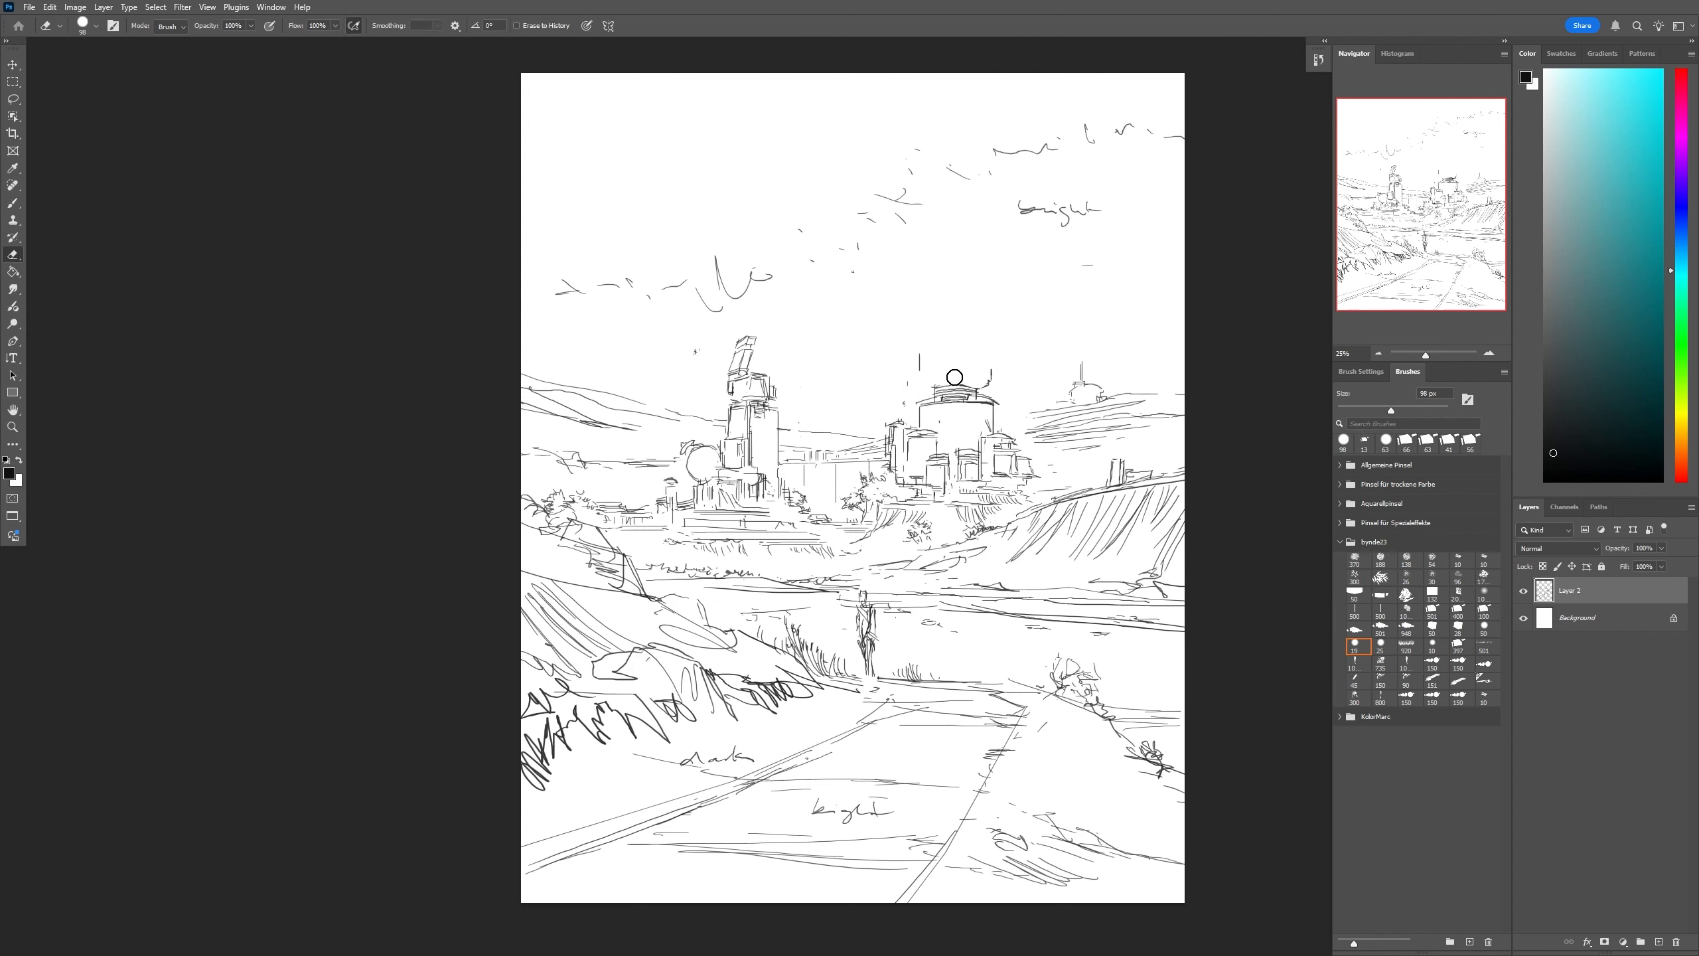
pyautogui.hotkey('ctrl', 'z')
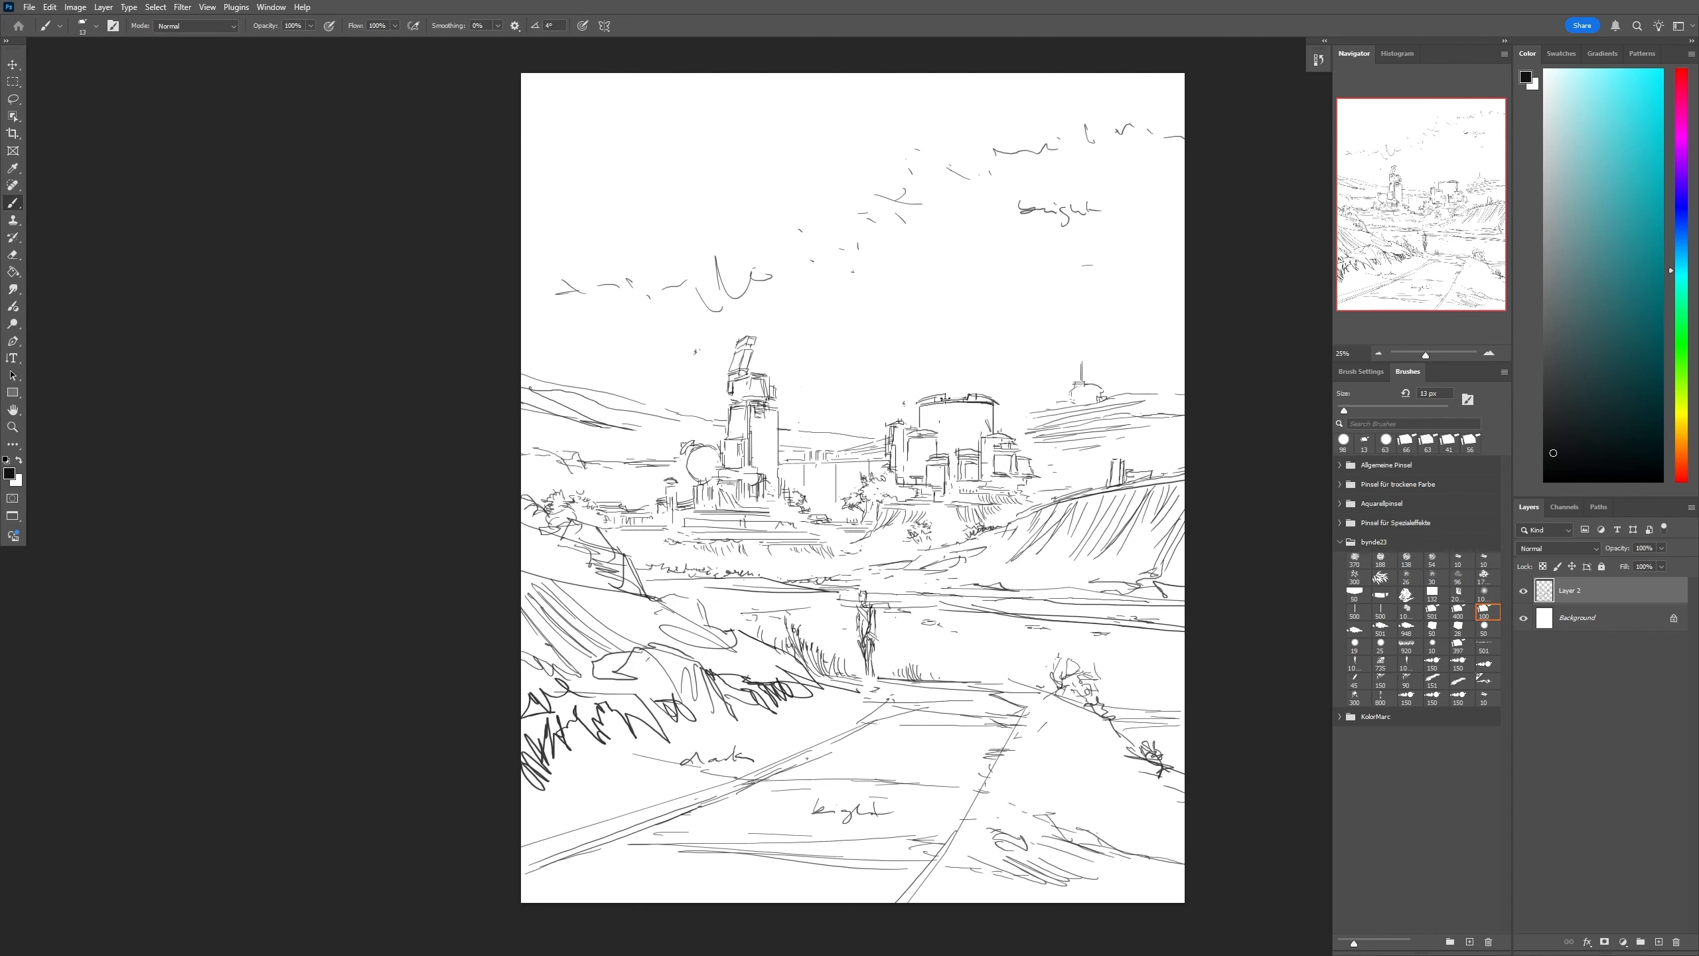
# Erase the tilted angular top section from the roof of the left tower
pyautogui.press('e')
pyautogui.moveTo(741, 340); pyautogui.dragTo(738, 363)
pyautogui.moveTo(785, 333); pyautogui.dragTo(781, 394)
pyautogui.press('b')
pyautogui.moveTo(918, 426)
pyautogui.mouseDown()
pyautogui.moveTo(994, 406)
pyautogui.moveTo(996, 432)
pyautogui.mouseUp()
pyautogui.hotkey('ctrl', 'z')
pyautogui.hotkey('ctrl', 'z')
pyautogui.moveTo(919, 425)
pyautogui.mouseDown()
pyautogui.moveTo(992, 403)
pyautogui.moveTo(997, 430)
pyautogui.mouseUp()
pyautogui.hotkey('ctrl', 'z')
# Draw a slanted beam reaching out from the left tower's roof, shorten its tip and add a side block to the tower
pyautogui.moveTo(783, 425); pyautogui.dragTo(778, 472)
pyautogui.moveTo(753, 379); pyautogui.dragTo(825, 346)
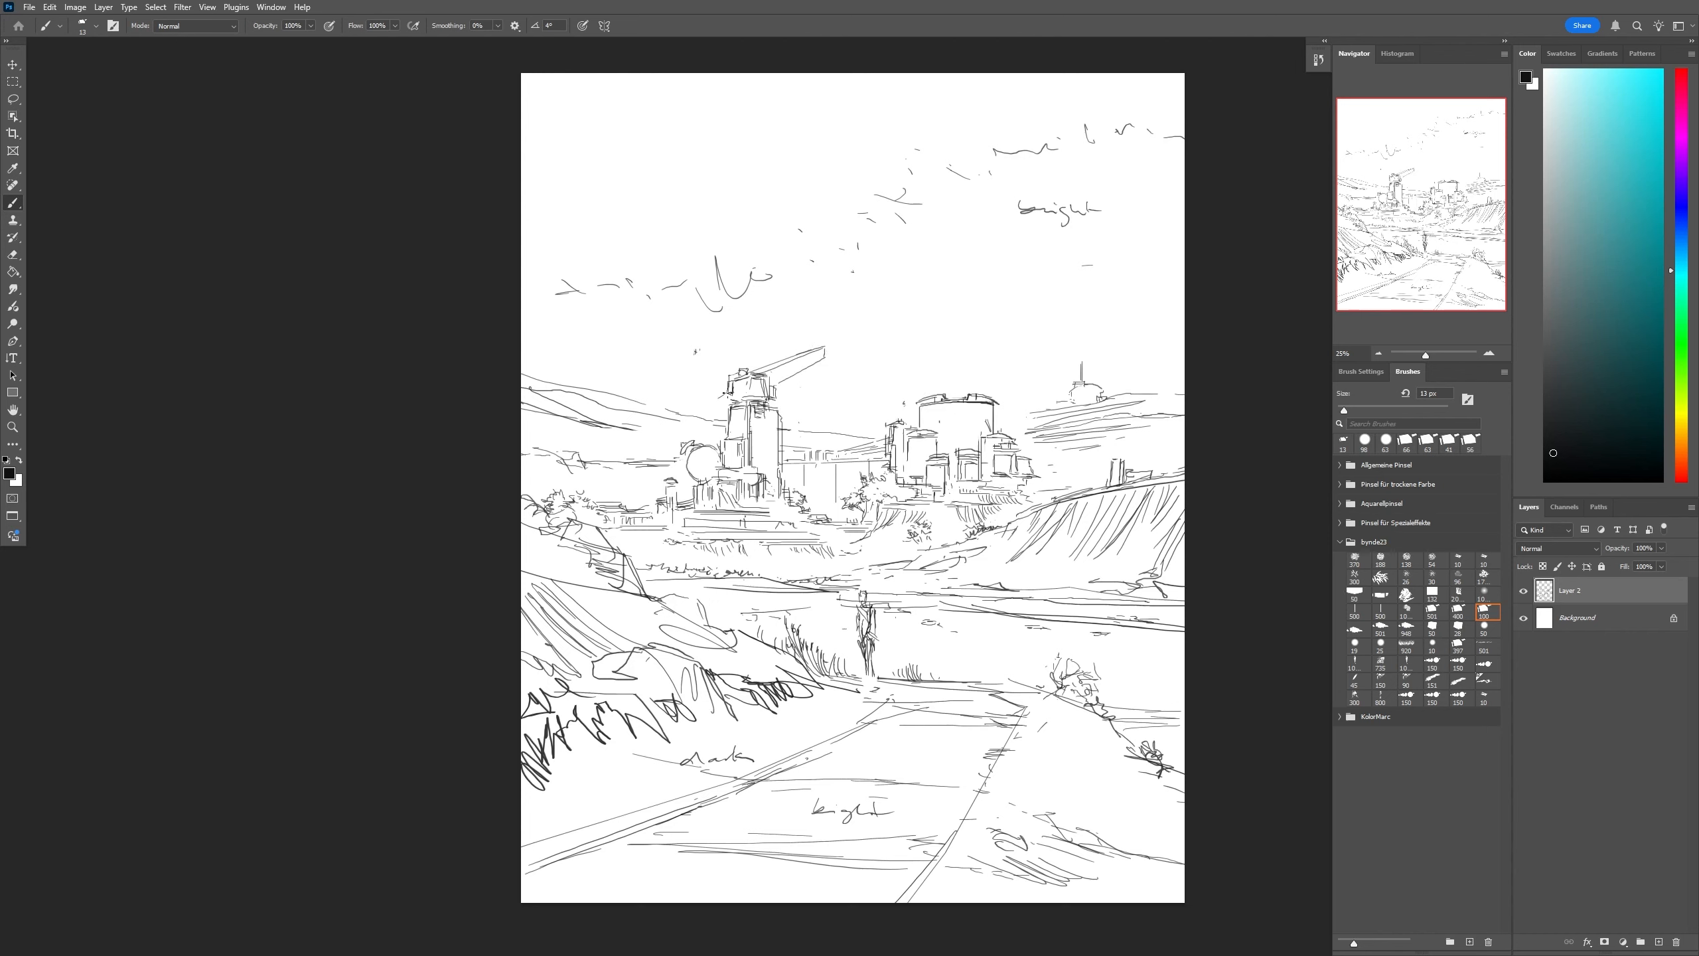
pyautogui.moveTo(716, 399); pyautogui.dragTo(739, 409)
pyautogui.press('e')
pyautogui.moveTo(826, 347); pyautogui.dragTo(802, 367)
pyautogui.press('b')
pyautogui.moveTo(796, 360); pyautogui.dragTo(744, 380)
# Lower the cylindrical building by erasing its upper walls and rim, and sketch a small layered platform above it
pyautogui.moveTo(942, 430)
pyautogui.mouseDown()
pyautogui.moveTo(1048, 399)
pyautogui.moveTo(1032, 438)
pyautogui.moveTo(960, 392)
pyautogui.moveTo(1009, 404)
pyautogui.mouseUp()
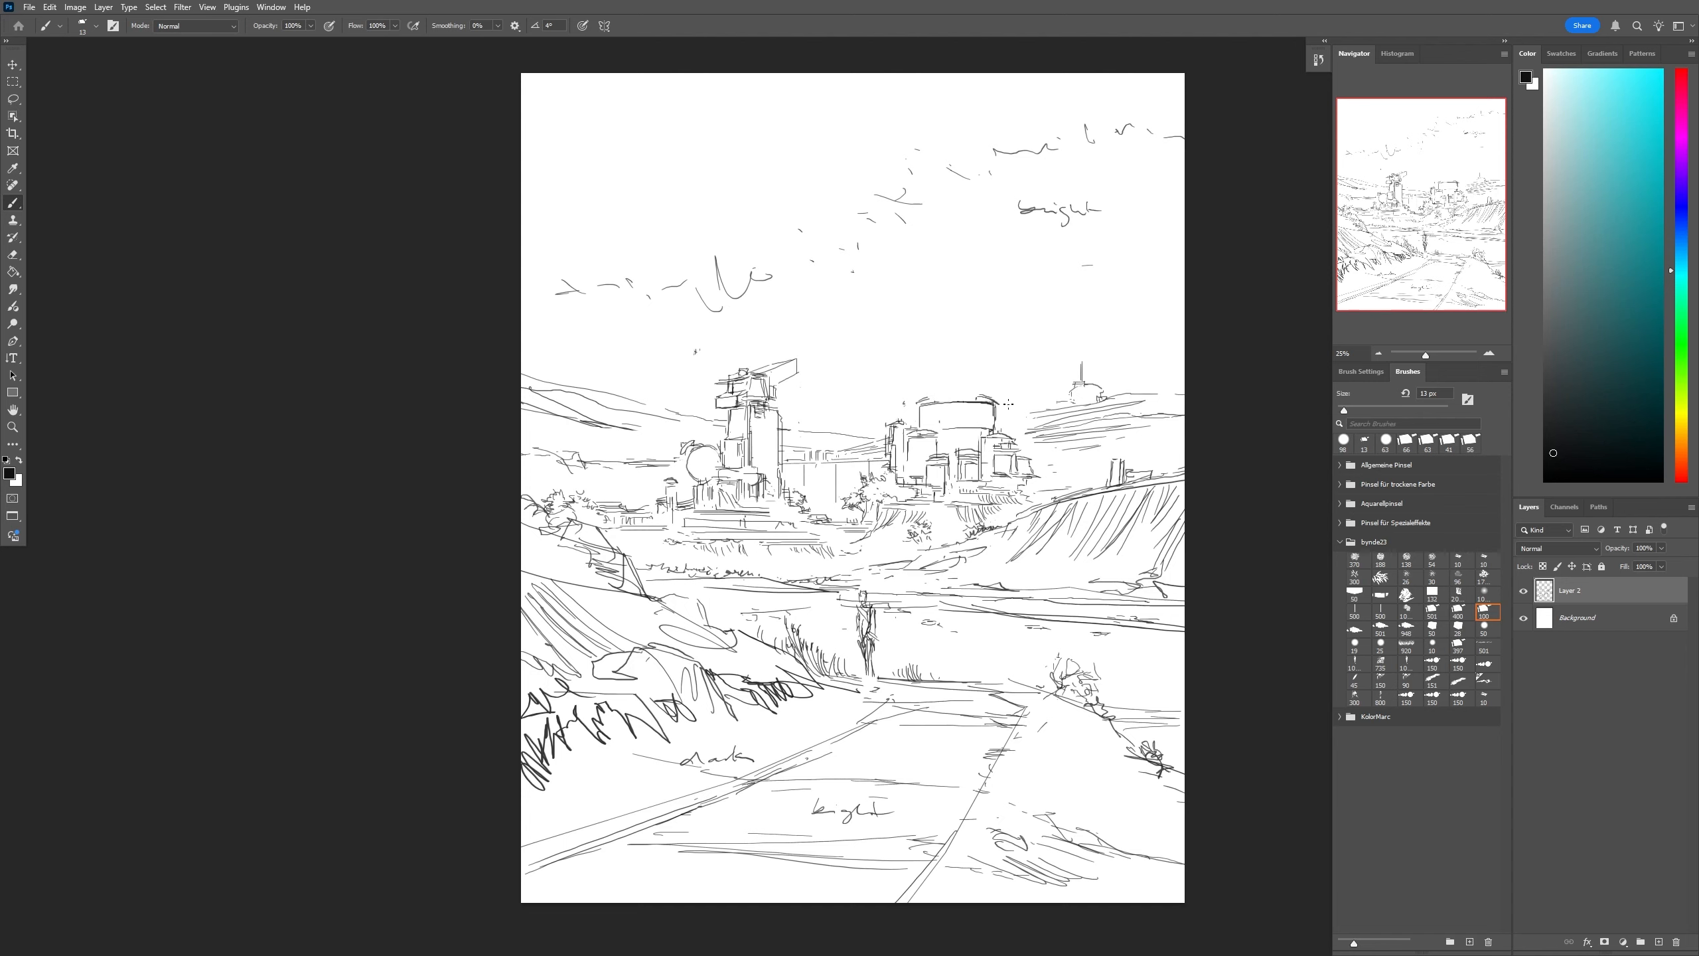
pyautogui.press('e')
pyautogui.moveTo(684, 522); pyautogui.dragTo(742, 520)
pyautogui.press('b')
pyautogui.moveTo(697, 408); pyautogui.dragTo(723, 409)
pyautogui.hotkey('ctrl', 'z')
pyautogui.press('e')
pyautogui.moveTo(956, 403); pyautogui.dragTo(989, 428)
pyautogui.press('b')
pyautogui.press('e')
pyautogui.moveTo(923, 427)
pyautogui.mouseDown()
pyautogui.moveTo(948, 421)
pyautogui.moveTo(920, 409)
pyautogui.moveTo(958, 387)
pyautogui.moveTo(971, 405)
pyautogui.mouseUp()
pyautogui.press('b')
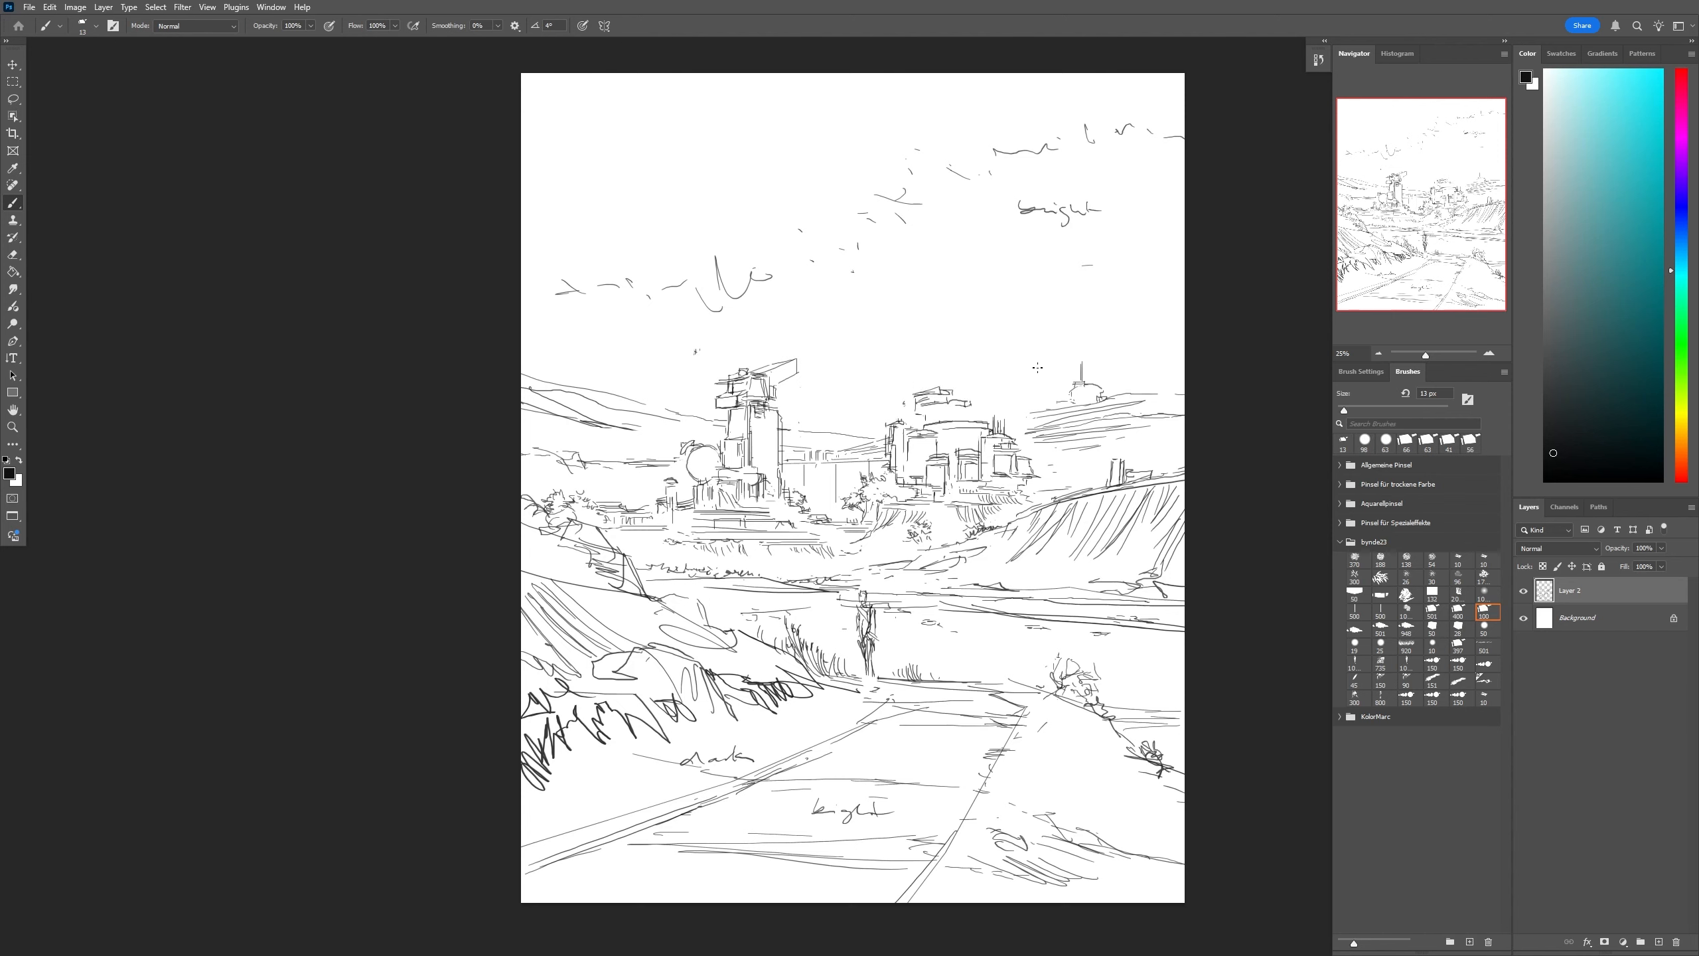
# Draw a tall, slightly tapering tower with a side block above the cylindrical building and connect its base to the buildings below
pyautogui.moveTo(924, 291); pyautogui.dragTo(917, 373)
pyautogui.moveTo(925, 288)
pyautogui.mouseDown()
pyautogui.moveTo(944, 284)
pyautogui.moveTo(963, 377)
pyautogui.mouseUp()
pyautogui.moveTo(941, 291)
pyautogui.mouseDown()
pyautogui.moveTo(943, 377)
pyautogui.moveTo(967, 397)
pyautogui.mouseUp()
pyautogui.moveTo(921, 298)
pyautogui.mouseDown()
pyautogui.moveTo(916, 321)
pyautogui.moveTo(946, 333)
pyautogui.mouseUp()
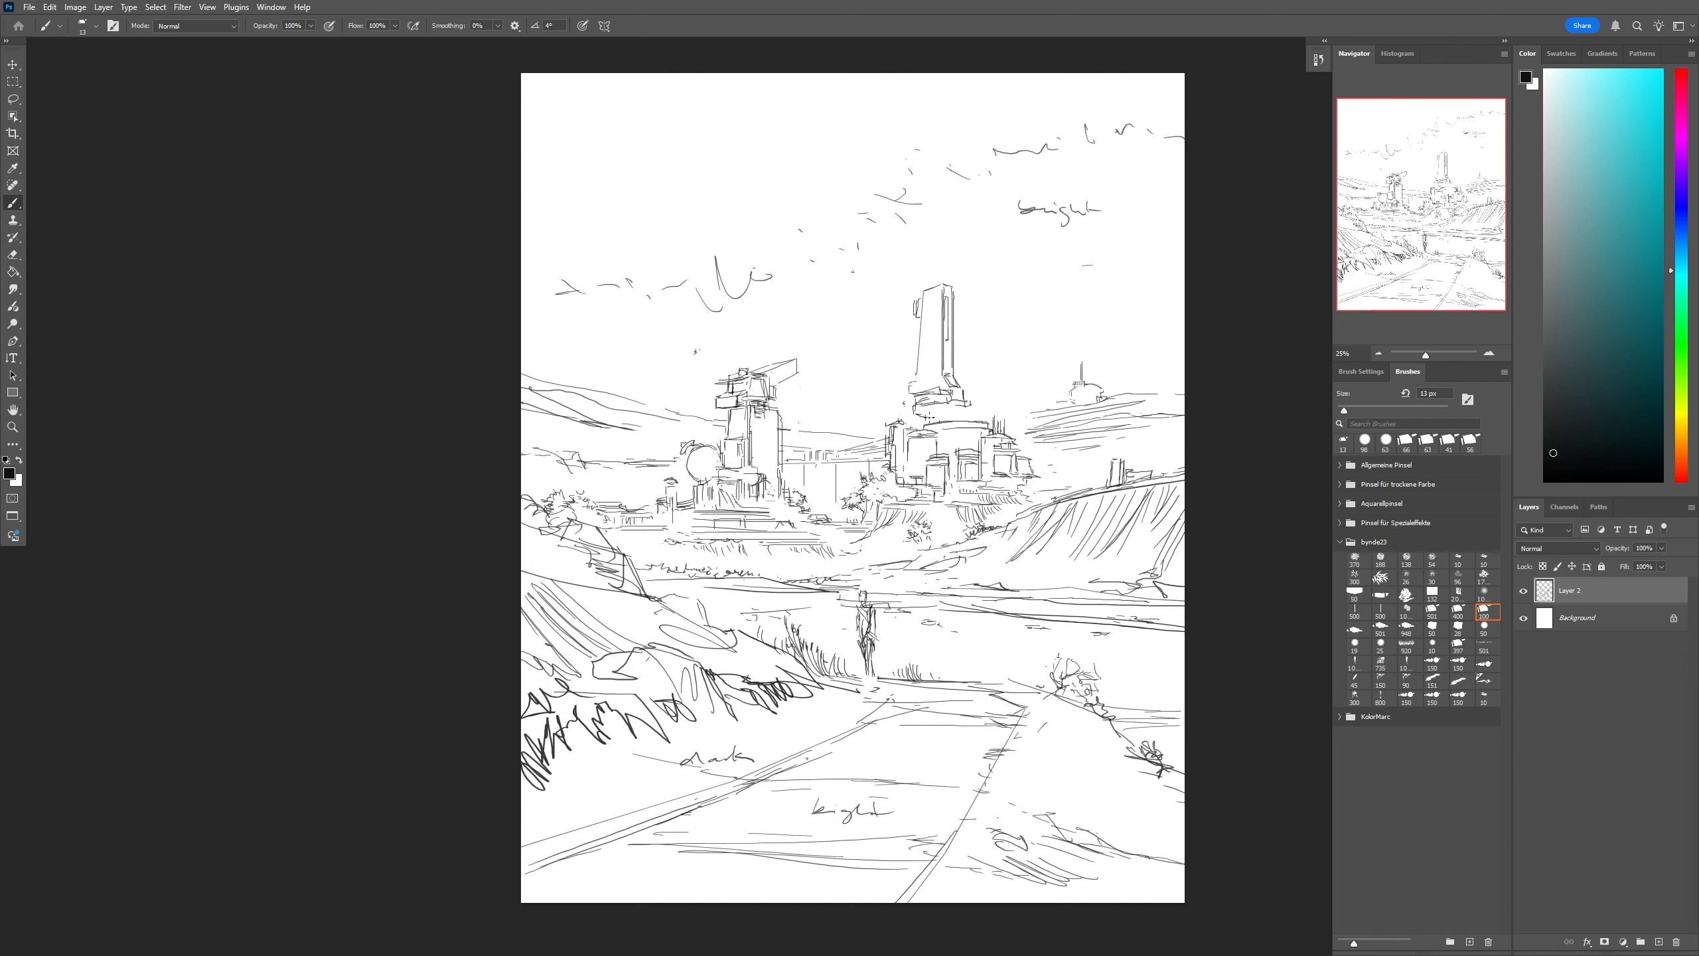
pyautogui.moveTo(931, 417); pyautogui.dragTo(957, 414)
pyautogui.moveTo(957, 414); pyautogui.dragTo(952, 423)
pyautogui.press('e')
pyautogui.press('b')
# Erase the slanted beam from the left tower's roof
pyautogui.press('e')
pyautogui.moveTo(797, 369)
pyautogui.mouseDown()
pyautogui.moveTo(729, 405)
pyautogui.moveTo(741, 369)
pyautogui.mouseUp()
pyautogui.press('b')
pyautogui.press('e')
pyautogui.press('b')
# Add a curved, upturned arm and a horizontal platform around the base of the tall tower
pyautogui.moveTo(963, 401)
pyautogui.mouseDown()
pyautogui.moveTo(991, 391)
pyautogui.moveTo(967, 397)
pyautogui.mouseUp()
pyautogui.moveTo(965, 403); pyautogui.dragTo(998, 367)
pyautogui.moveTo(992, 389)
pyautogui.mouseDown()
pyautogui.moveTo(966, 410)
pyautogui.moveTo(975, 434)
pyautogui.moveTo(908, 391)
pyautogui.mouseUp()
pyautogui.press('e')
pyautogui.press('b')
pyautogui.press('e')
pyautogui.press('b')
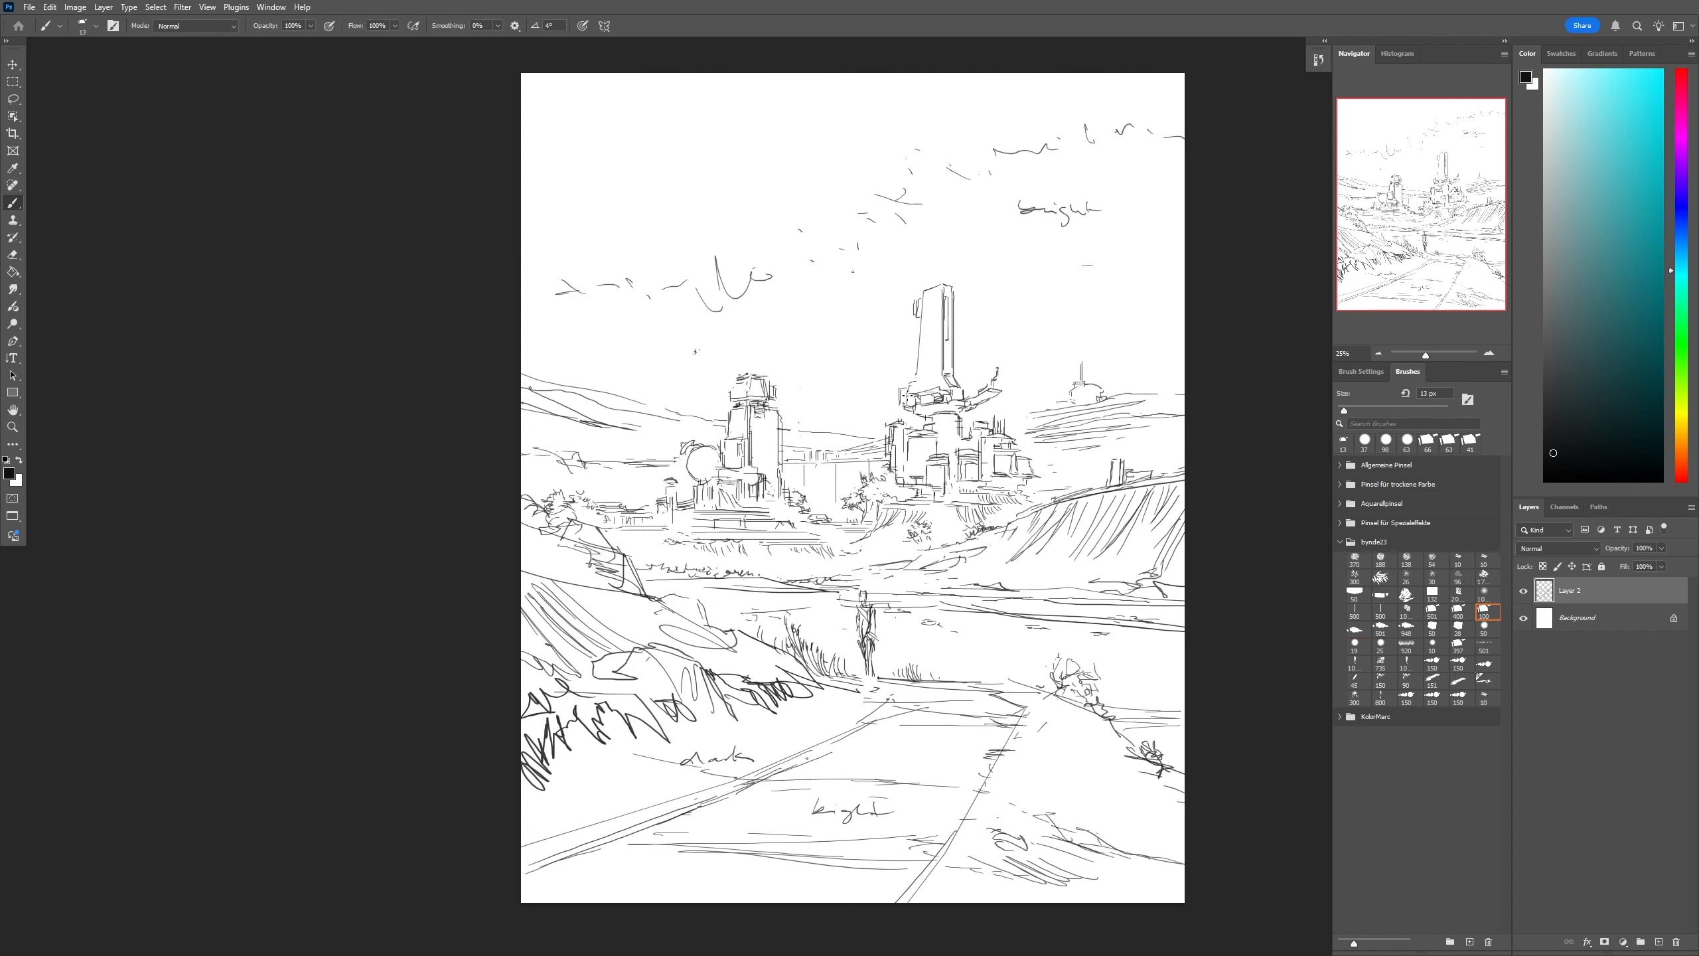
pyautogui.hotkey('ctrl', 'z')
# Redraw the left tower with a boxy top and vertical panel lines, and add small structures along its outer side
pyautogui.press('b')
pyautogui.moveTo(756, 407); pyautogui.dragTo(756, 467)
pyautogui.moveTo(764, 407); pyautogui.dragTo(764, 470)
pyautogui.moveTo(762, 377); pyautogui.dragTo(750, 399)
pyautogui.moveTo(748, 371)
pyautogui.mouseDown()
pyautogui.moveTo(768, 373)
pyautogui.moveTo(731, 398)
pyautogui.mouseUp()
pyautogui.moveTo(748, 370); pyautogui.dragTo(731, 469)
pyautogui.press('e')
pyautogui.press('b')
pyautogui.moveTo(778, 411); pyautogui.dragTo(788, 444)
pyautogui.moveTo(789, 450); pyautogui.dragTo(789, 462)
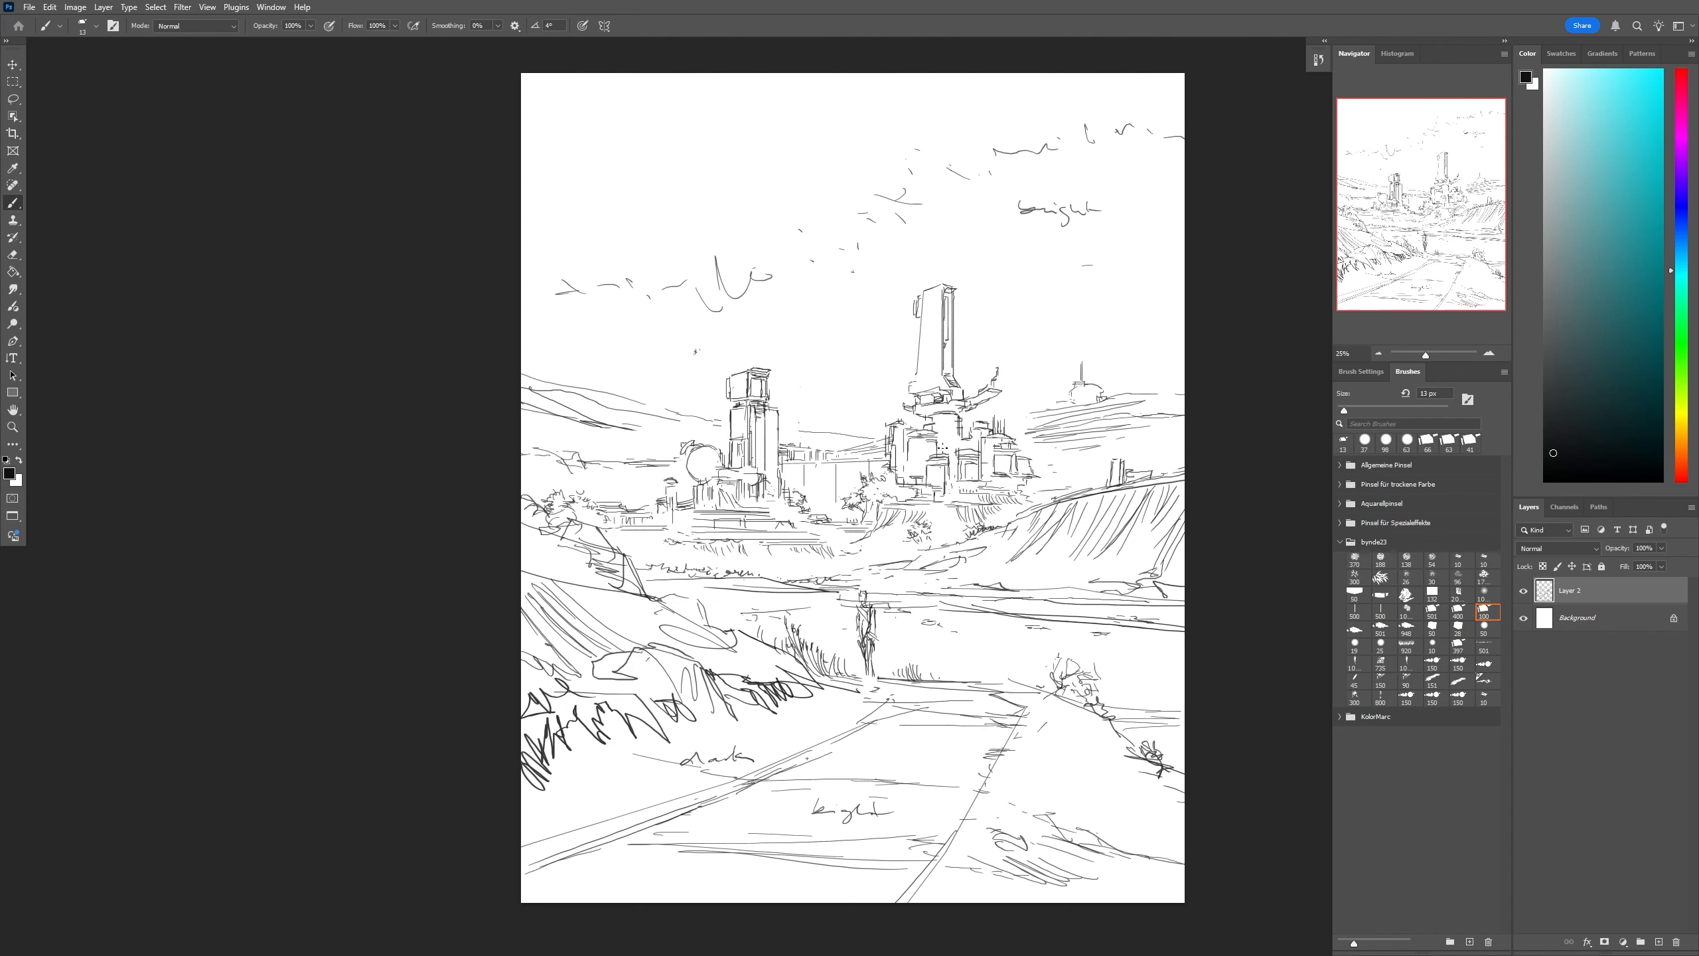
# Add horizontal detail lines to the blocks around the base of the tall tower
pyautogui.moveTo(926, 455)
pyautogui.mouseDown()
pyautogui.moveTo(947, 442)
pyautogui.moveTo(1012, 461)
pyautogui.mouseUp()
pyautogui.moveTo(995, 466); pyautogui.dragTo(1012, 465)
pyautogui.moveTo(995, 471); pyautogui.dragTo(1012, 475)
pyautogui.press('e')
pyautogui.press('b')
pyautogui.moveTo(995, 476); pyautogui.dragTo(1018, 480)
pyautogui.press('e')
pyautogui.press('b')
# Erase the left tower's upper block and finish the shortened building with a flat, narrow roof
pyautogui.press('e')
pyautogui.moveTo(729, 372)
pyautogui.mouseDown()
pyautogui.moveTo(786, 383)
pyautogui.moveTo(751, 398)
pyautogui.moveTo(778, 423)
pyautogui.mouseUp()
pyautogui.press('b')
pyautogui.press('e')
pyautogui.press('b')
pyautogui.moveTo(778, 409); pyautogui.dragTo(951, 268)
pyautogui.hotkey('ctrl', 'z')
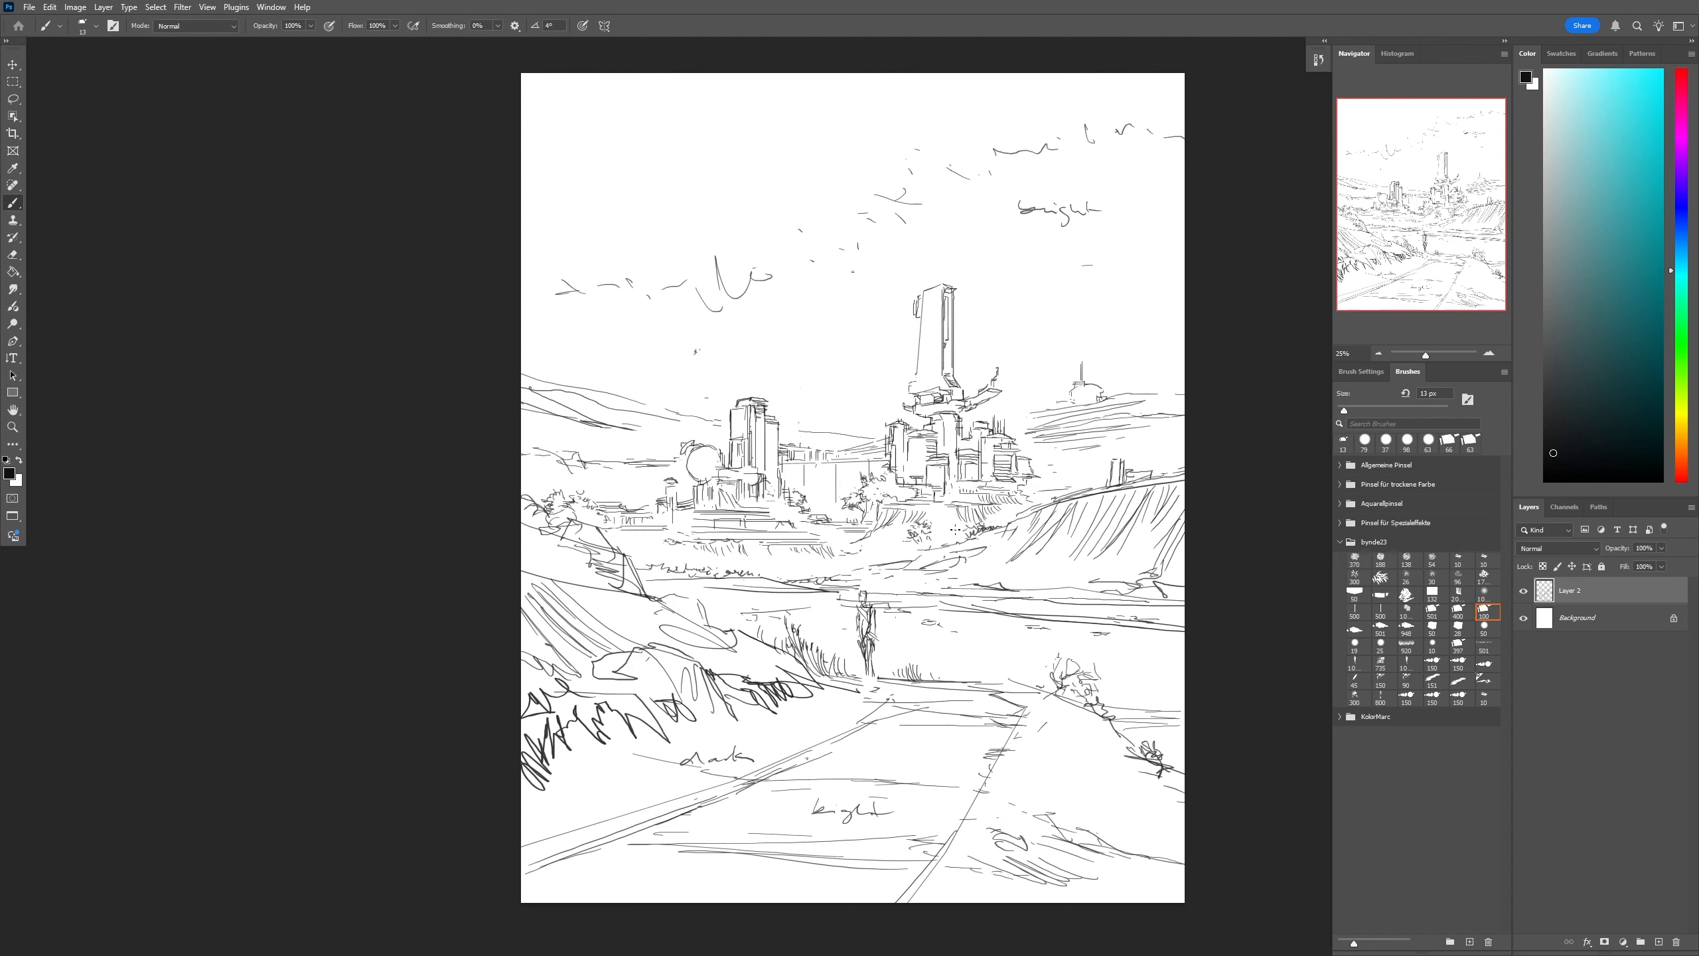
pyautogui.moveTo(702, 400); pyautogui.dragTo(948, 275)
pyautogui.moveTo(948, 275); pyautogui.dragTo(949, 516)
pyautogui.hotkey('ctrl', 'z')
pyautogui.hotkey('ctrl', 'z')
pyautogui.hotkey('ctrl', 'z')
# Draw a second spherical tank on supports left of the existing one and give both tanks small caps
pyautogui.press('e')
pyautogui.press('b')
pyautogui.moveTo(635, 453)
pyautogui.mouseDown()
pyautogui.moveTo(658, 462)
pyautogui.moveTo(634, 441)
pyautogui.moveTo(647, 510)
pyautogui.mouseUp()
pyautogui.press('e')
pyautogui.press('b')
pyautogui.press('e')
pyautogui.moveTo(706, 430); pyautogui.dragTo(641, 448)
pyautogui.press('b')
pyautogui.moveTo(632, 449)
pyautogui.mouseDown()
pyautogui.moveTo(648, 449)
pyautogui.moveTo(615, 502)
pyautogui.mouseUp()
pyautogui.moveTo(650, 481)
pyautogui.mouseDown()
pyautogui.moveTo(681, 502)
pyautogui.moveTo(656, 465)
pyautogui.mouseUp()
pyautogui.moveTo(684, 462)
pyautogui.mouseDown()
pyautogui.moveTo(714, 461)
pyautogui.moveTo(602, 462)
pyautogui.mouseUp()
pyautogui.press('e')
pyautogui.press('b')
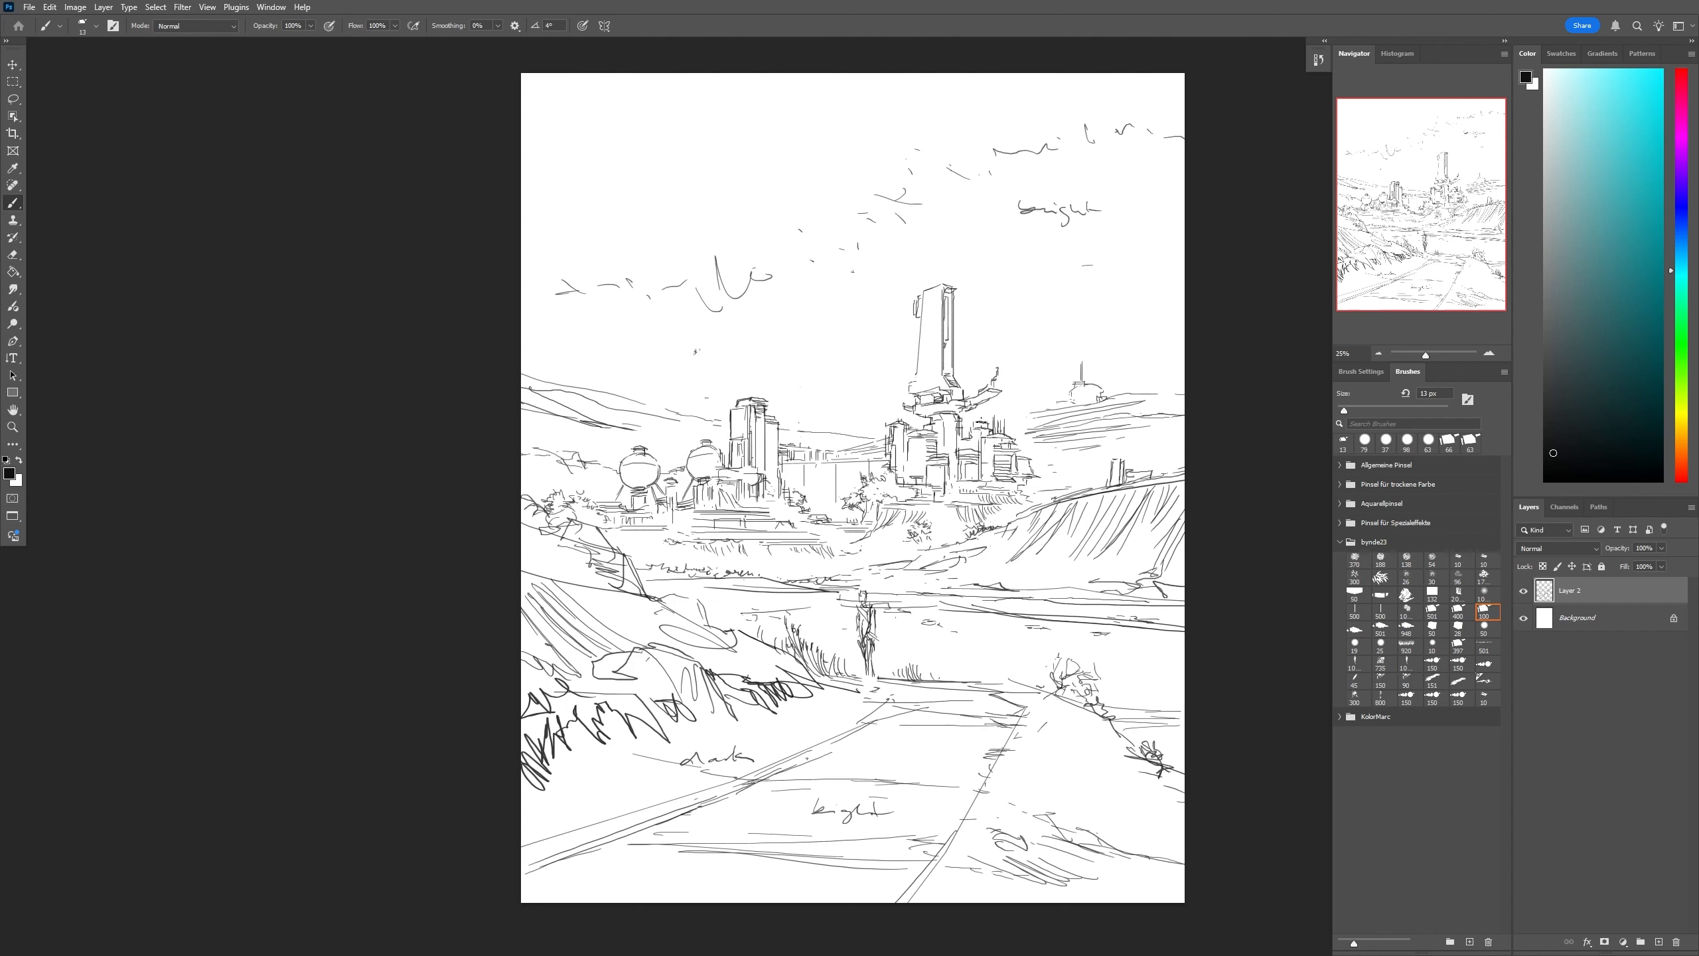
# Add short hill lines beside the upper edge of the right-hand building complex
pyautogui.moveTo(1005, 418); pyautogui.dragTo(1031, 413)
pyautogui.moveTo(1005, 421); pyautogui.dragTo(1040, 416)
pyautogui.press('e')
pyautogui.press('b')
# Cut the distant hilltop station onto its own layer, shift it slightly along the hill and reselect Layer 2
pyautogui.press('l')
pyautogui.rightClick(1088, 405)
pyautogui.click(1126, 507)
pyautogui.press('v')
pyautogui.moveTo(881, 295); pyautogui.dragTo(895, 305)
pyautogui.click(1570, 618)
# Clean up the hill lines beside the right-hand complex and draw background hill contours between the two building groups
pyautogui.press('e')
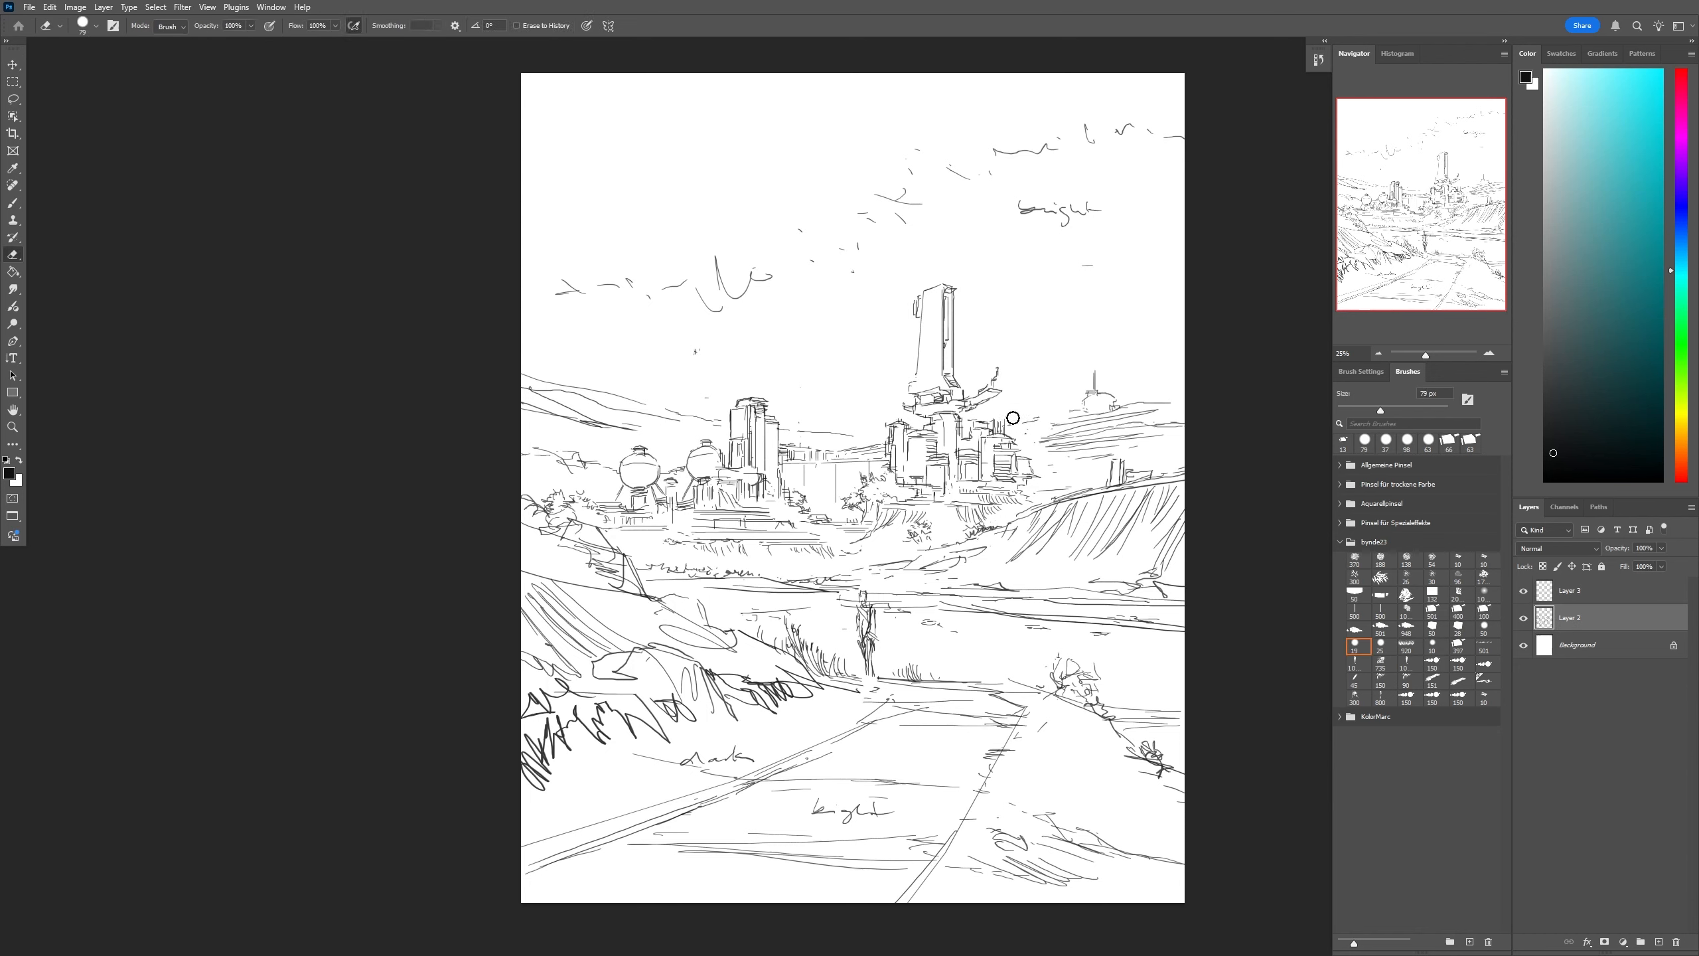
pyautogui.moveTo(1013, 417); pyautogui.dragTo(1040, 416)
pyautogui.press('b')
pyautogui.moveTo(835, 437); pyautogui.dragTo(884, 448)
pyautogui.moveTo(783, 429); pyautogui.dragTo(852, 434)
pyautogui.press('e')
pyautogui.press('b')
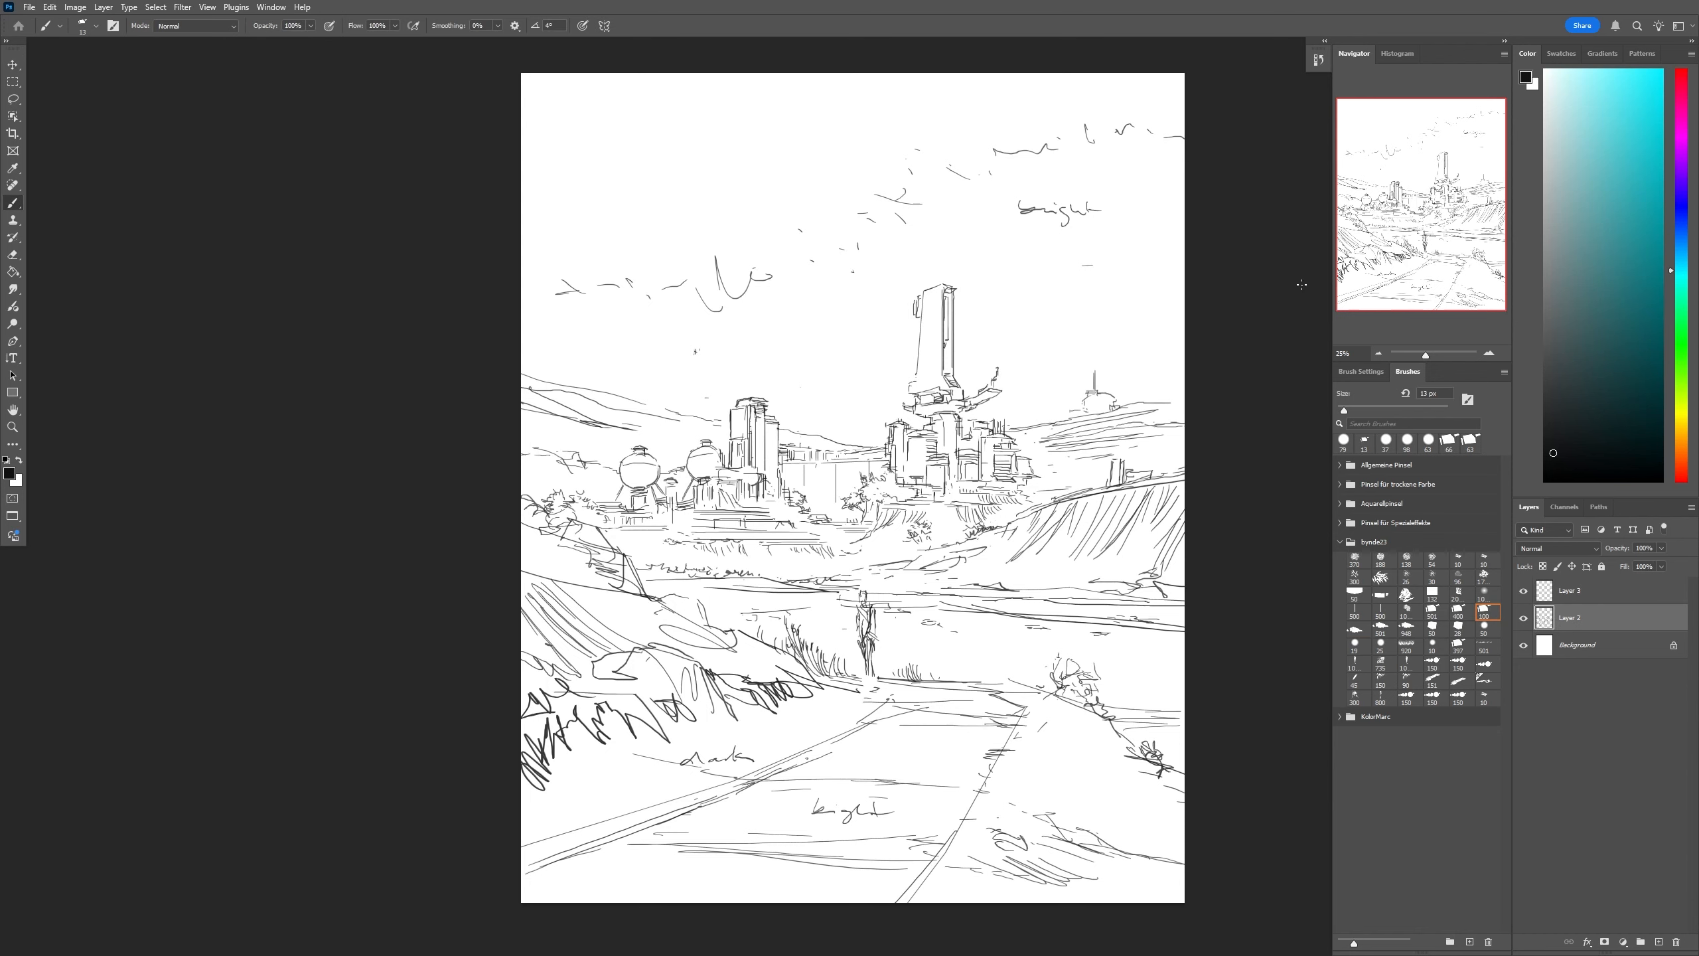
# Connect the broken mountain ridge, draw its descending slope line and write the label "Mountain" below it
pyautogui.moveTo(769, 281)
pyautogui.mouseDown()
pyautogui.moveTo(913, 182)
pyautogui.moveTo(1010, 170)
pyautogui.mouseUp()
pyautogui.moveTo(719, 303)
pyautogui.mouseDown()
pyautogui.moveTo(796, 393)
pyautogui.moveTo(776, 367)
pyautogui.mouseUp()
pyautogui.moveTo(668, 336); pyautogui.dragTo(737, 340)
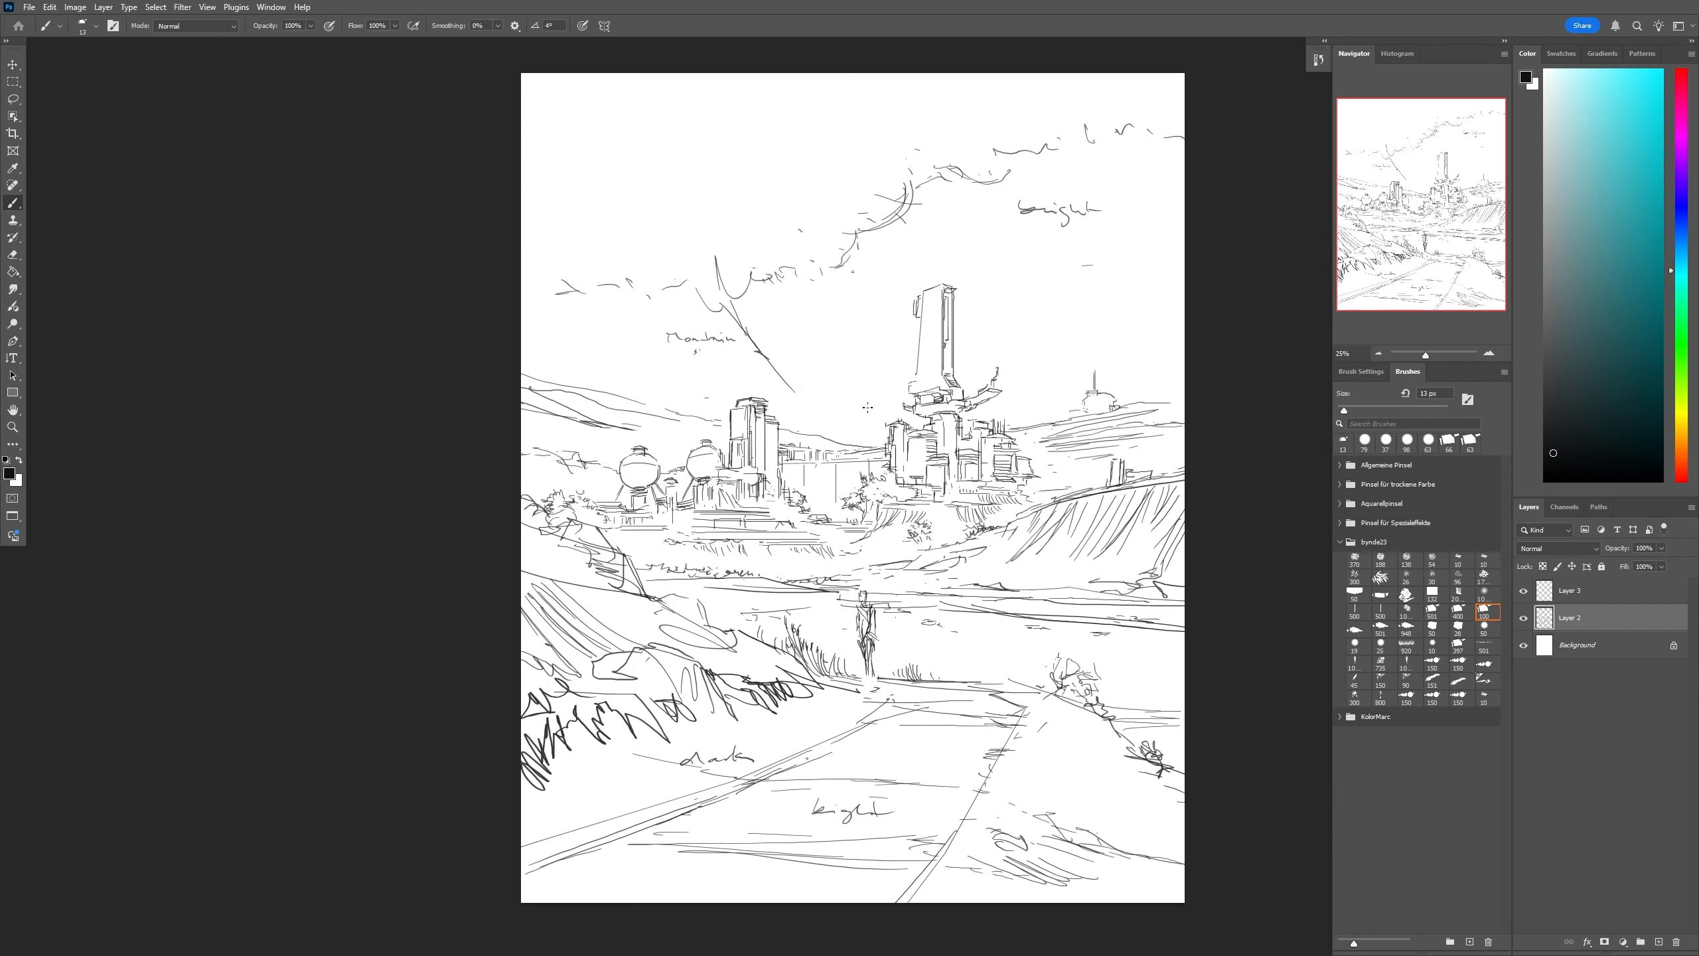
# Rework the edges of the foreground path with short hatching and add horizontal lines across its surface
pyautogui.press('e')
pyautogui.moveTo(1025, 715)
pyautogui.mouseDown()
pyautogui.moveTo(1005, 746)
pyautogui.moveTo(1046, 728)
pyautogui.mouseUp()
pyautogui.press('b')
pyautogui.moveTo(1002, 742); pyautogui.dragTo(1022, 759)
pyautogui.moveTo(790, 841); pyautogui.dragTo(944, 843)
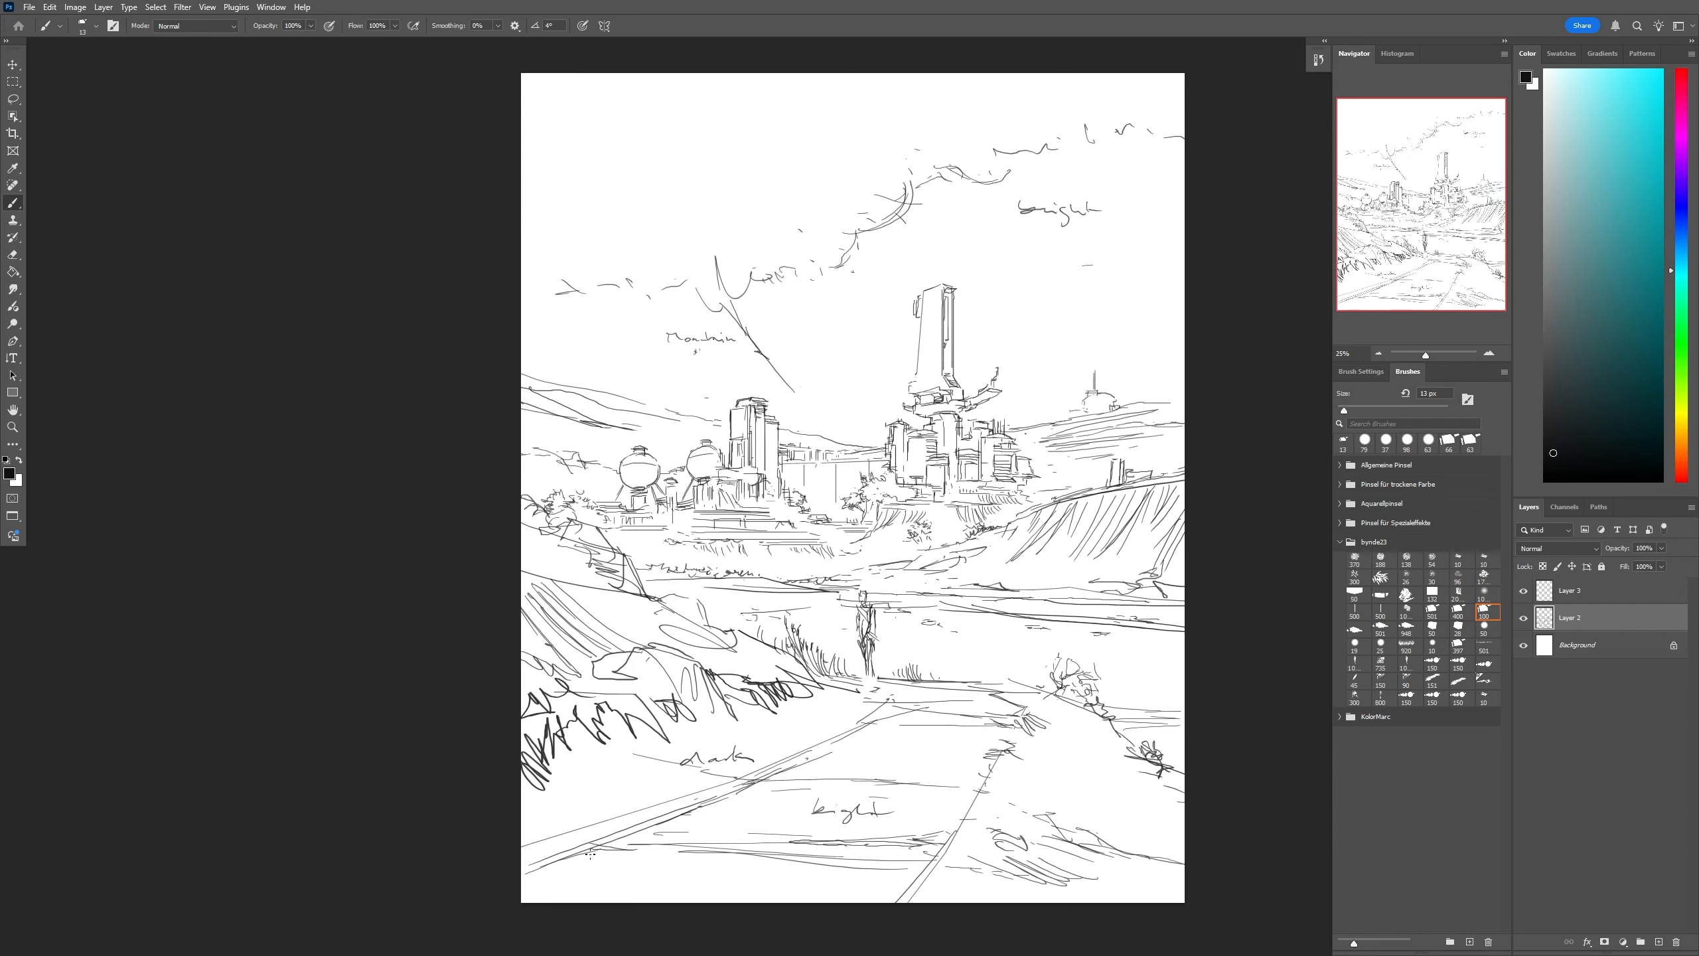
pyautogui.moveTo(568, 858); pyautogui.dragTo(616, 865)
pyautogui.moveTo(859, 692); pyautogui.dragTo(886, 709)
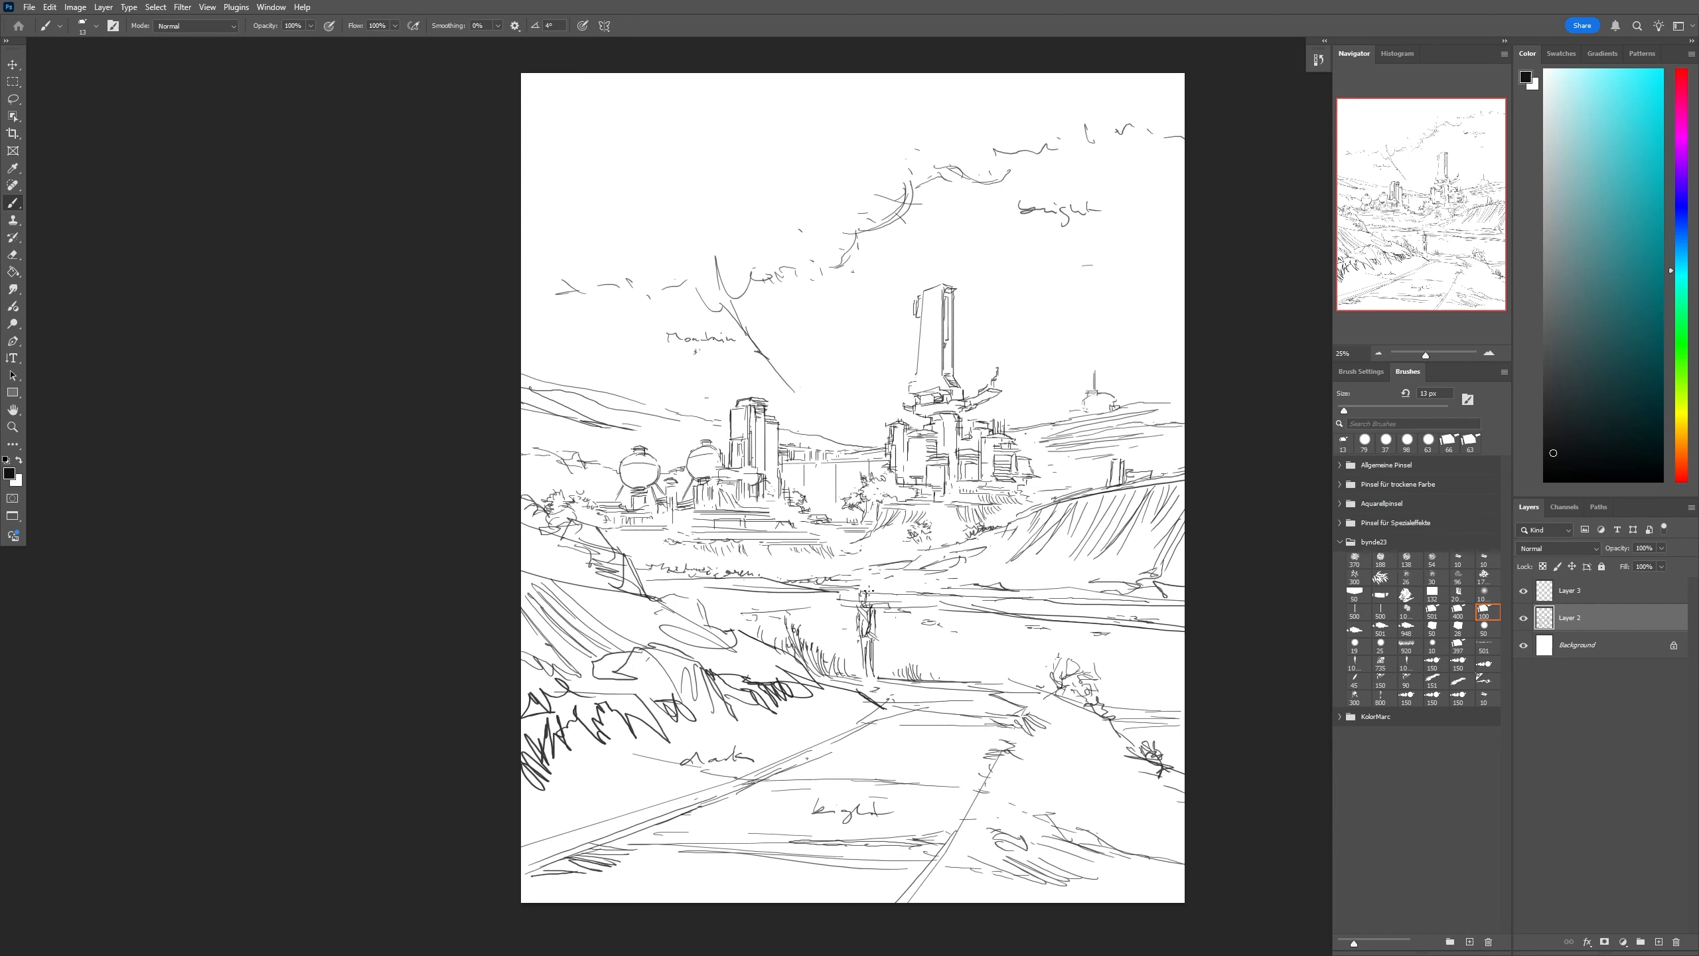
# Redraw the bank beyond the path with stronger diagonal contour lines running down to the shrubs
pyautogui.press('e')
pyautogui.moveTo(1004, 680); pyautogui.dragTo(1035, 691)
pyautogui.press('b')
pyautogui.moveTo(954, 683); pyautogui.dragTo(1044, 694)
pyautogui.moveTo(991, 695); pyautogui.dragTo(1118, 739)
pyautogui.moveTo(1033, 722); pyautogui.dragTo(1162, 777)
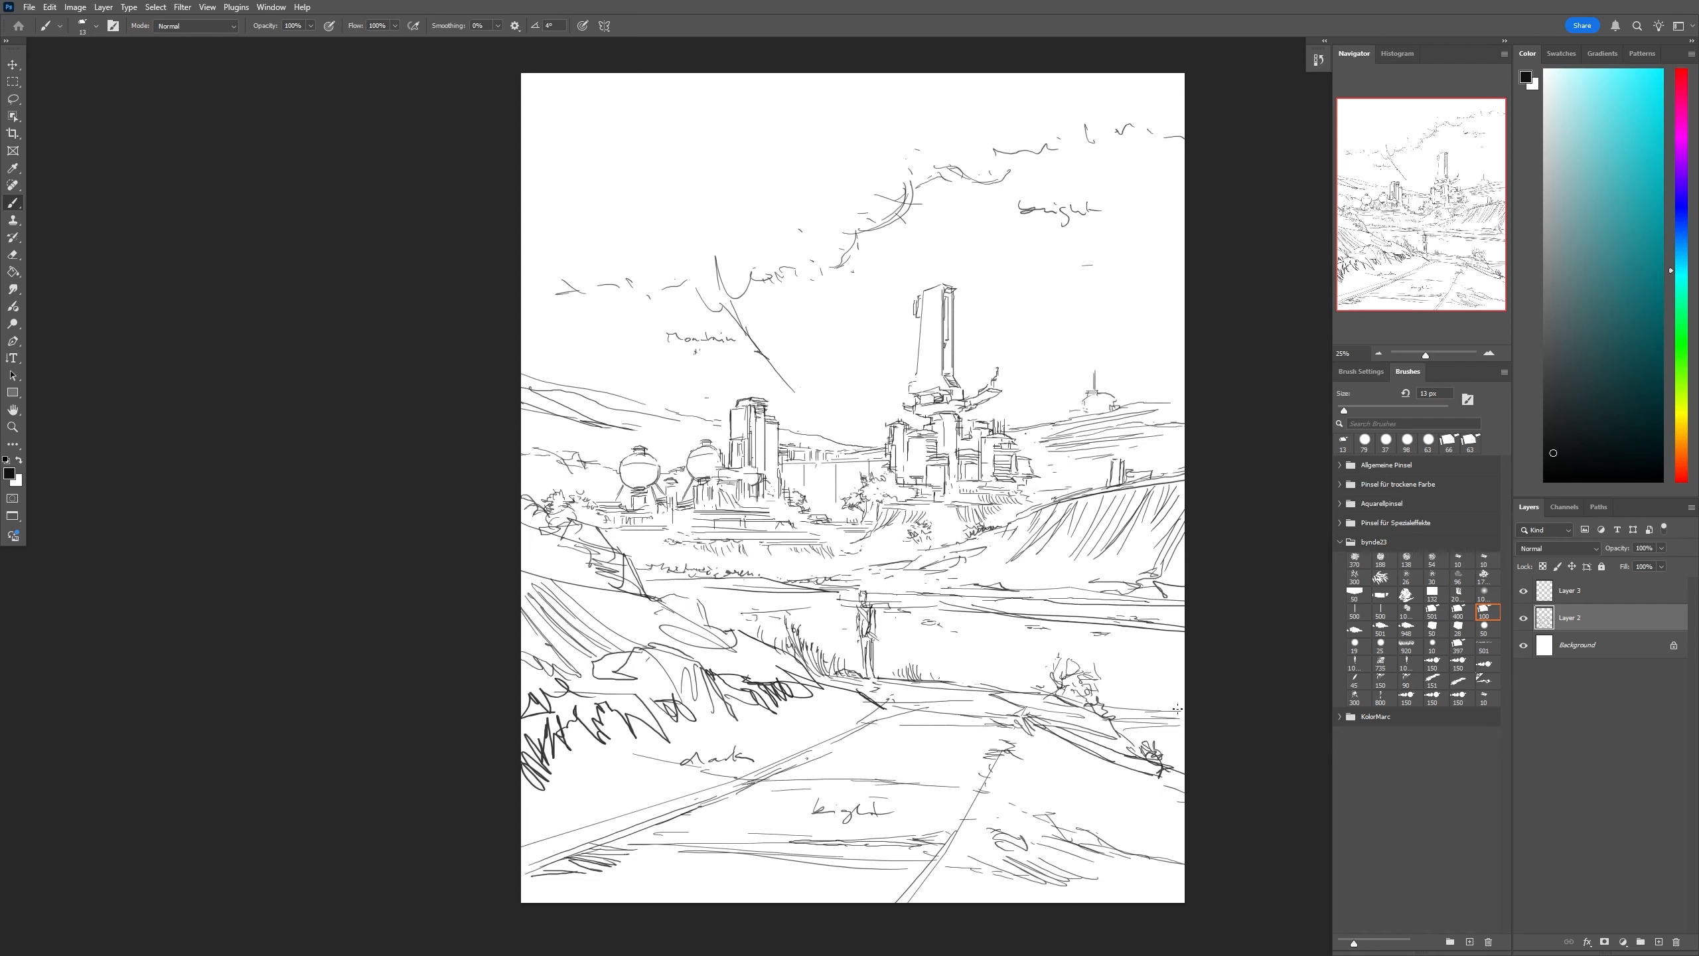
# Detail the distant hilltop station and draw two pairs of long diagonal lines from the mountain ridge across the tall tower
pyautogui.moveTo(1086, 405); pyautogui.dragTo(1050, 422)
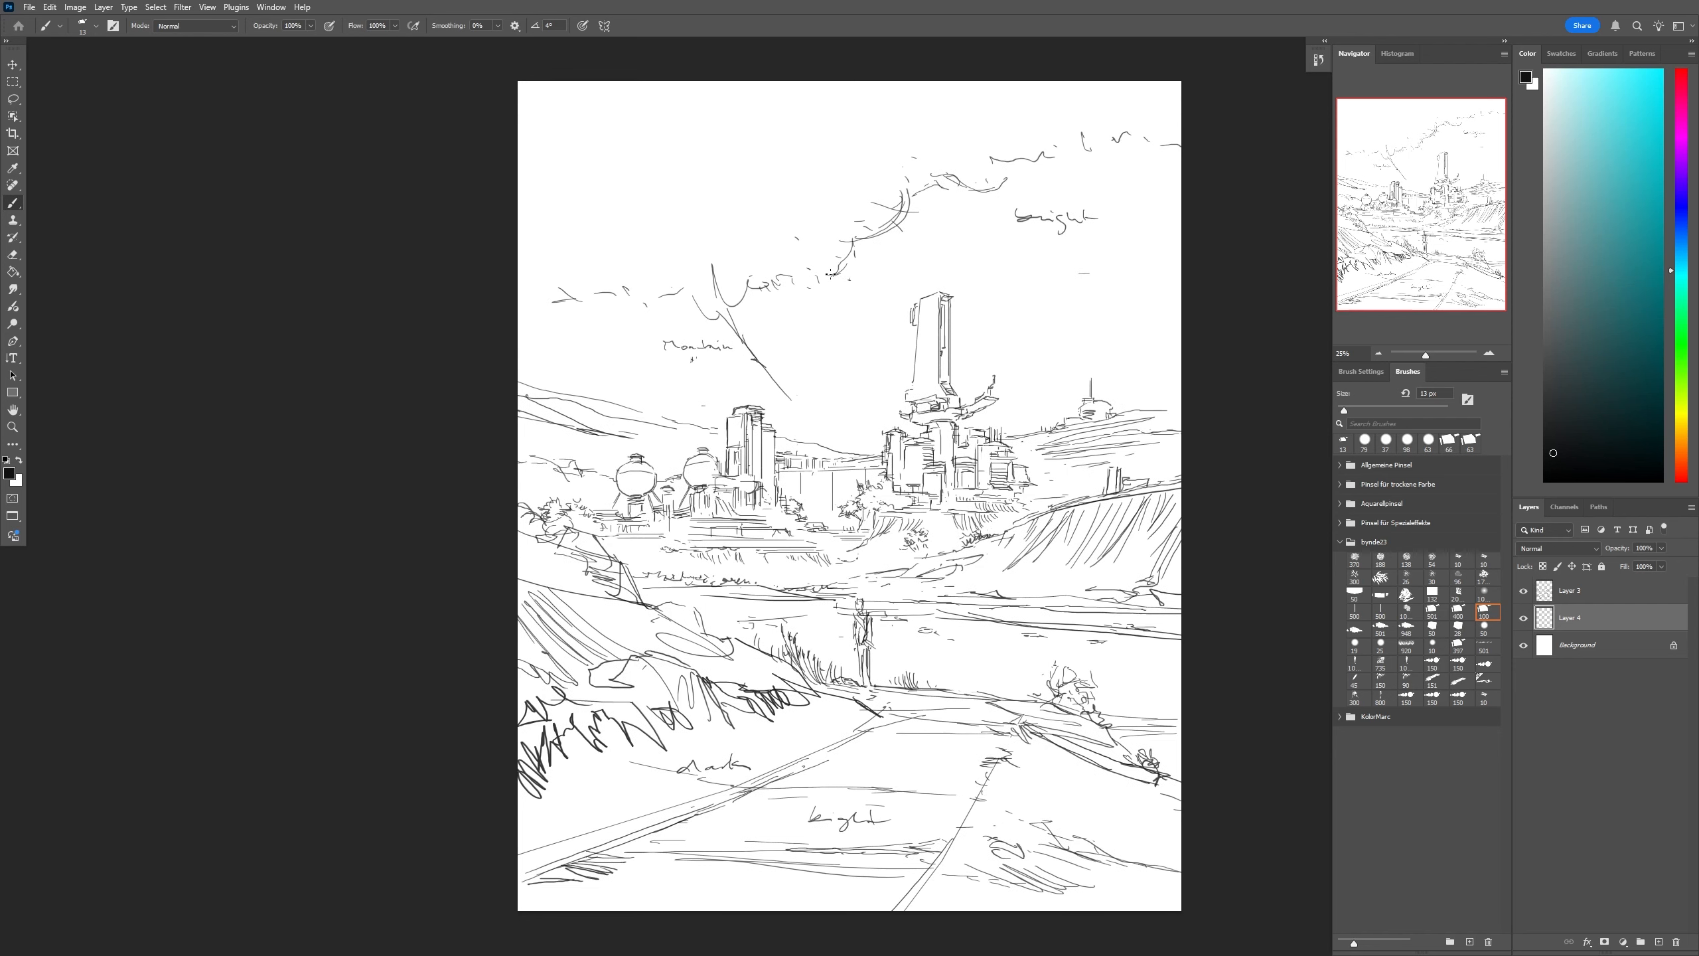
pyautogui.moveTo(826, 274); pyautogui.dragTo(1203, 382)
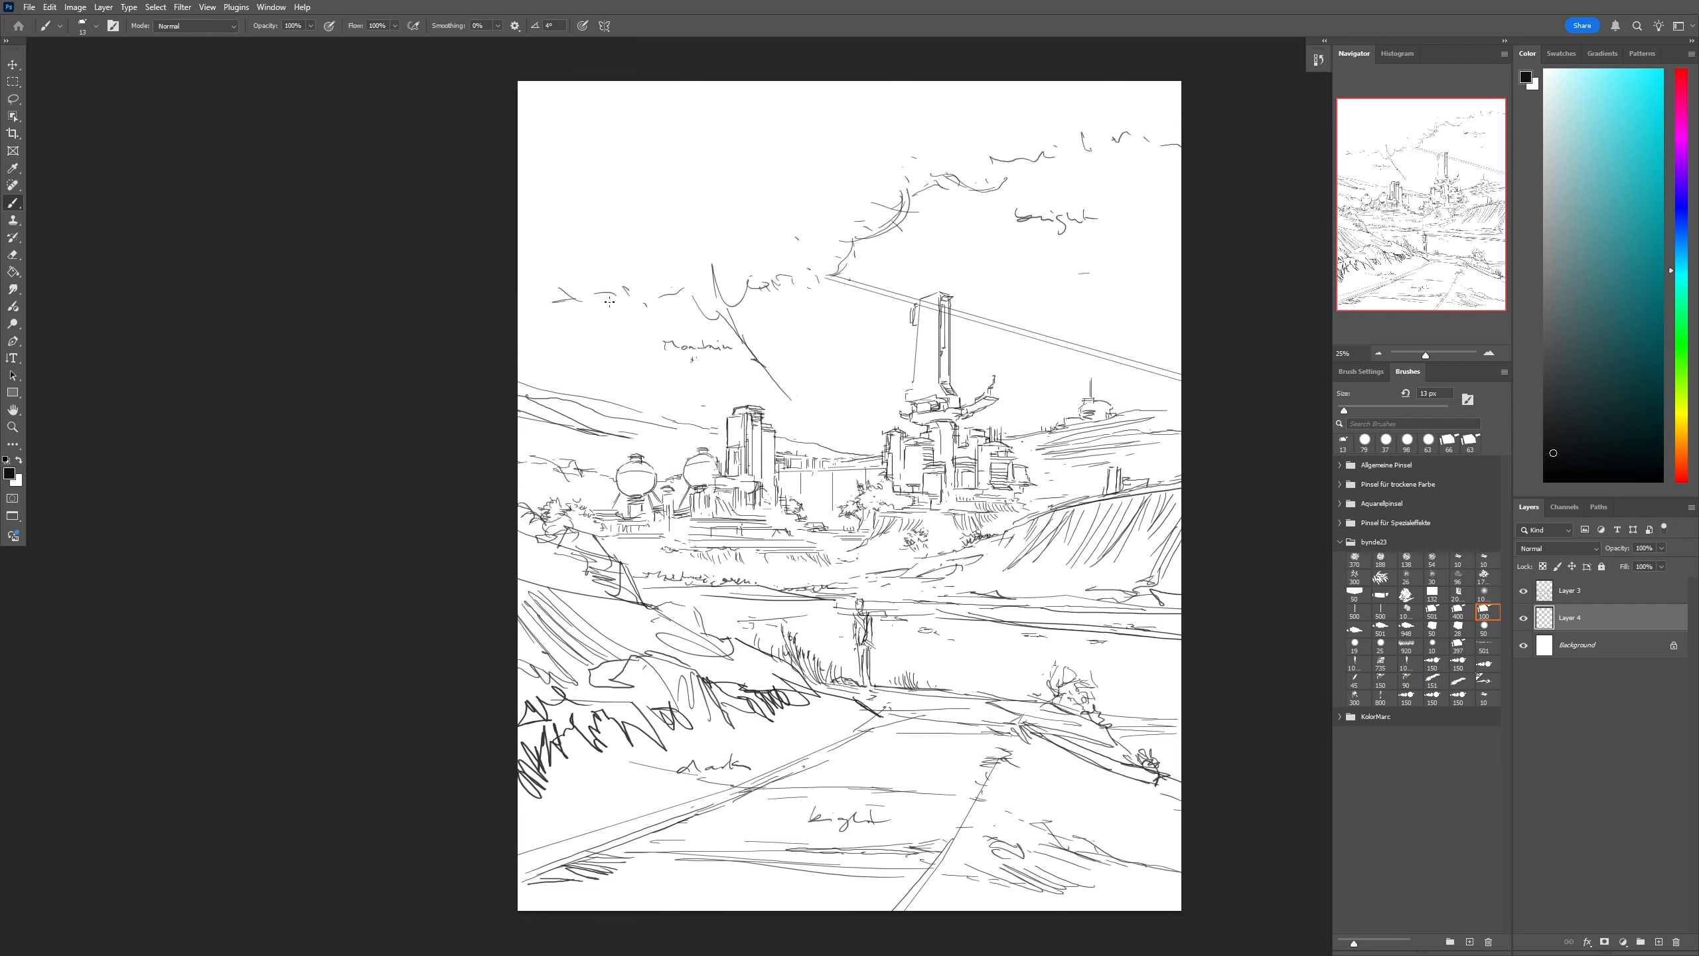
pyautogui.moveTo(711, 290); pyautogui.dragTo(1215, 411)
# Cut the tall tower and its surrounding buildings from Layer 3 onto a new layer, and reselect Layer 3
pyautogui.click(1582, 593)
pyautogui.press('l')
pyautogui.moveTo(881, 434)
pyautogui.mouseDown()
pyautogui.moveTo(859, 547)
pyautogui.moveTo(1035, 495)
pyautogui.moveTo(882, 433)
pyautogui.mouseUp()
pyautogui.hotkey('ctrl', 'shift', 'j')
pyautogui.hotkey('alt', '[')
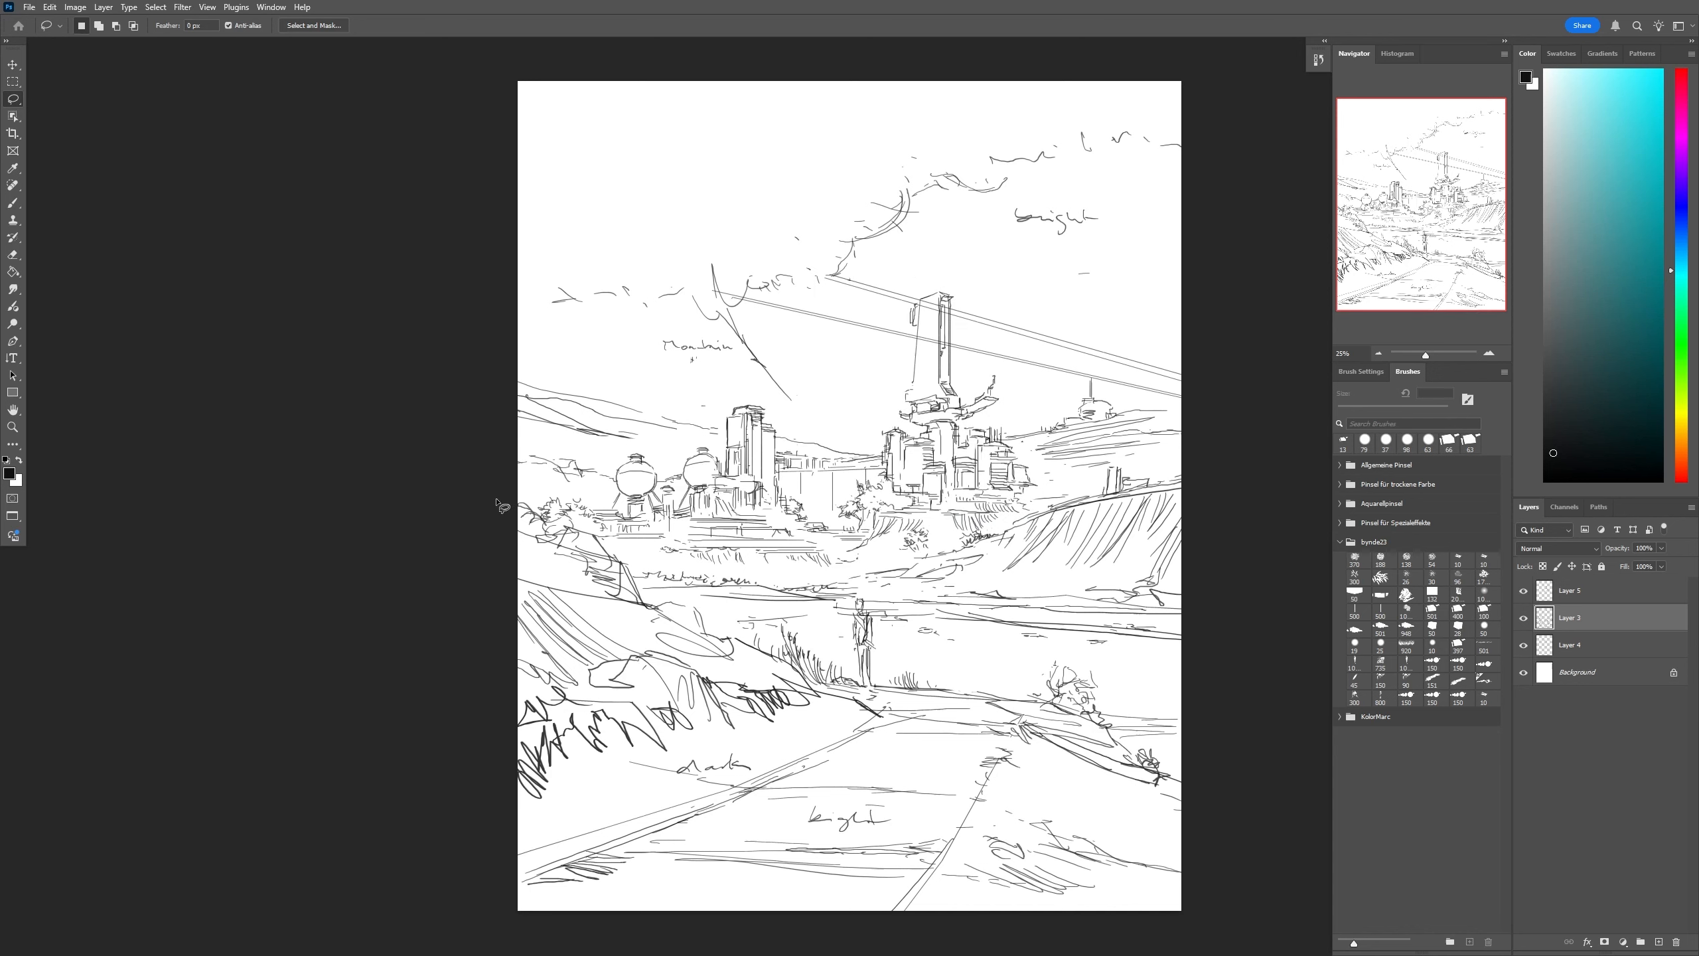
# Cut the foreground banks and path onto a new layer and move them down the canvas
pyautogui.moveTo(510, 525)
pyautogui.mouseDown()
pyautogui.moveTo(825, 649)
pyautogui.moveTo(1110, 723)
pyautogui.moveTo(498, 927)
pyautogui.mouseUp()
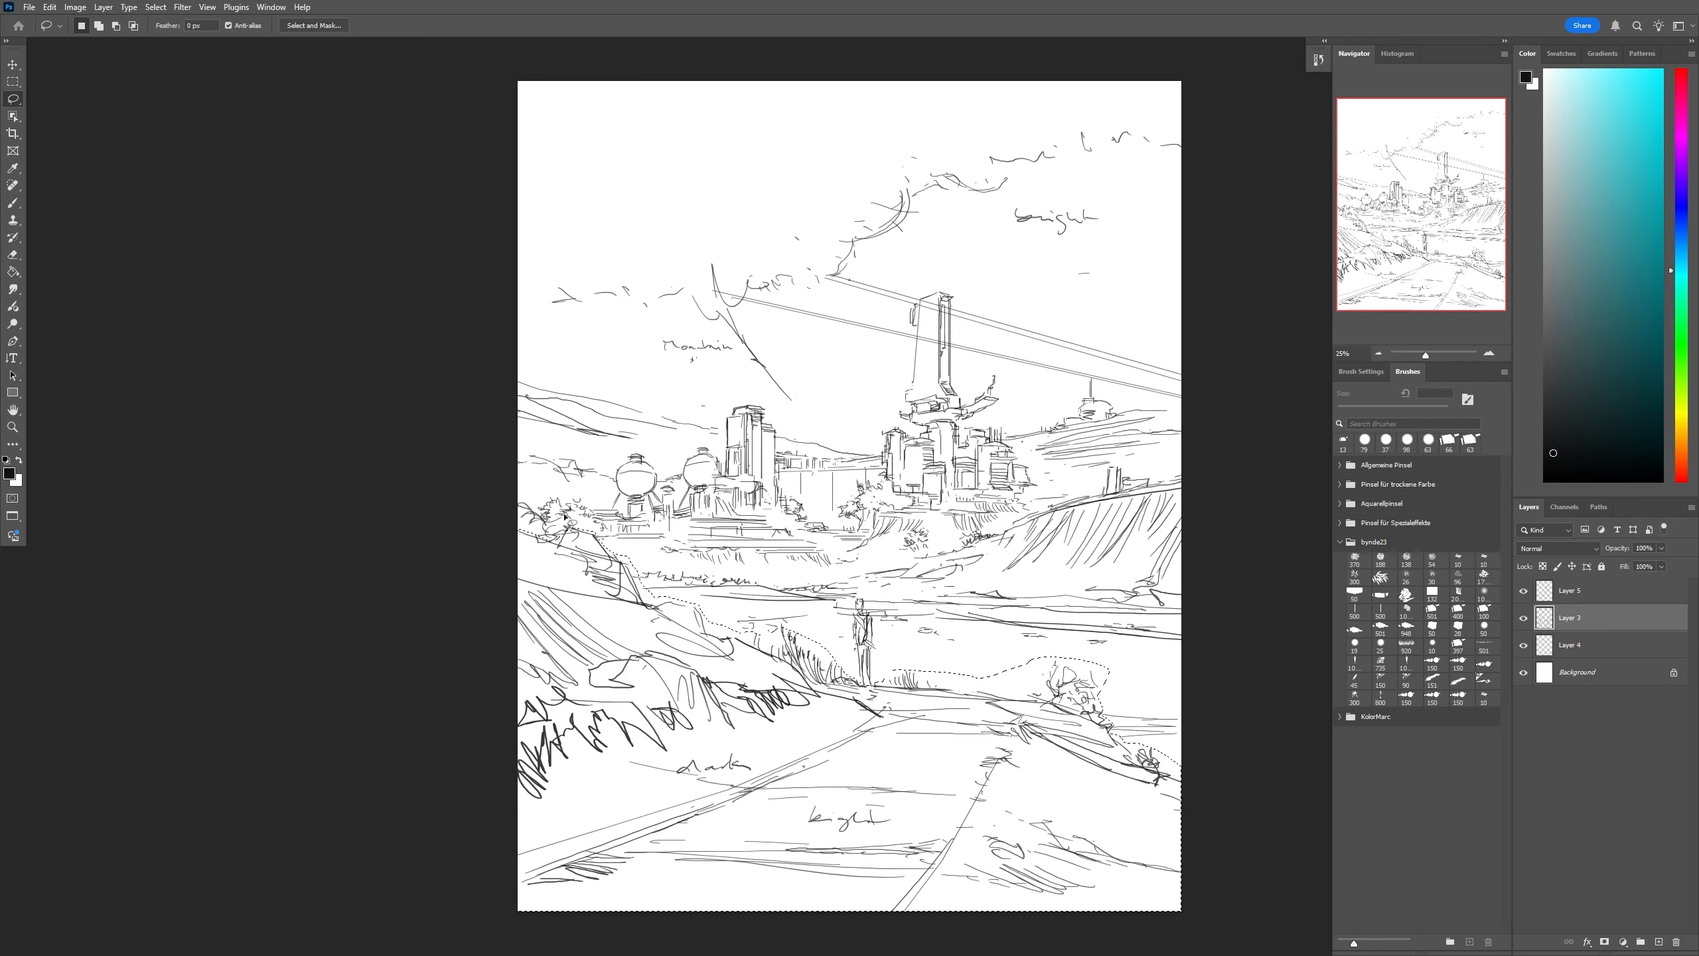
pyautogui.rightClick(648, 353)
pyautogui.click(672, 455)
pyautogui.click(12, 65)
pyautogui.moveTo(890, 635); pyautogui.dragTo(889, 673)
# Enlarge the tall tower complex on Layer 5 with Free Transform and adjust its position
pyautogui.click(1544, 645)
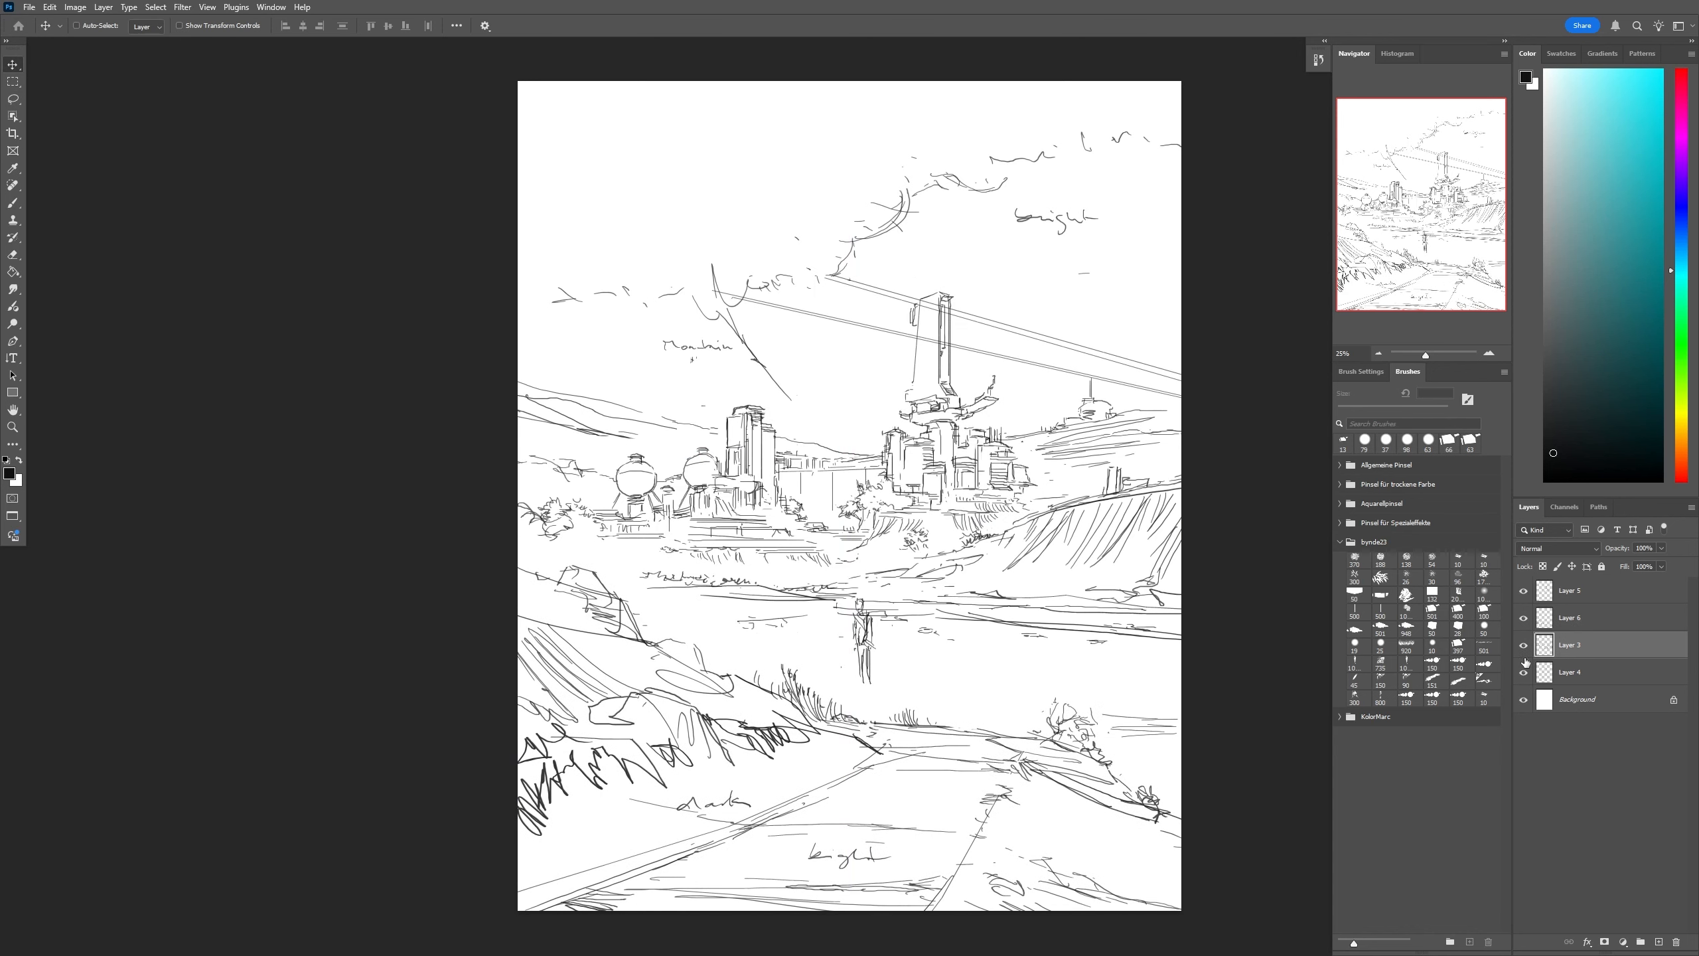
pyautogui.click(1544, 672)
pyautogui.click(1544, 590)
pyautogui.click(50, 7)
pyautogui.click(67, 335)
pyautogui.moveTo(940, 291); pyautogui.dragTo(945, 239)
pyautogui.moveTo(944, 320); pyautogui.dragTo(947, 323)
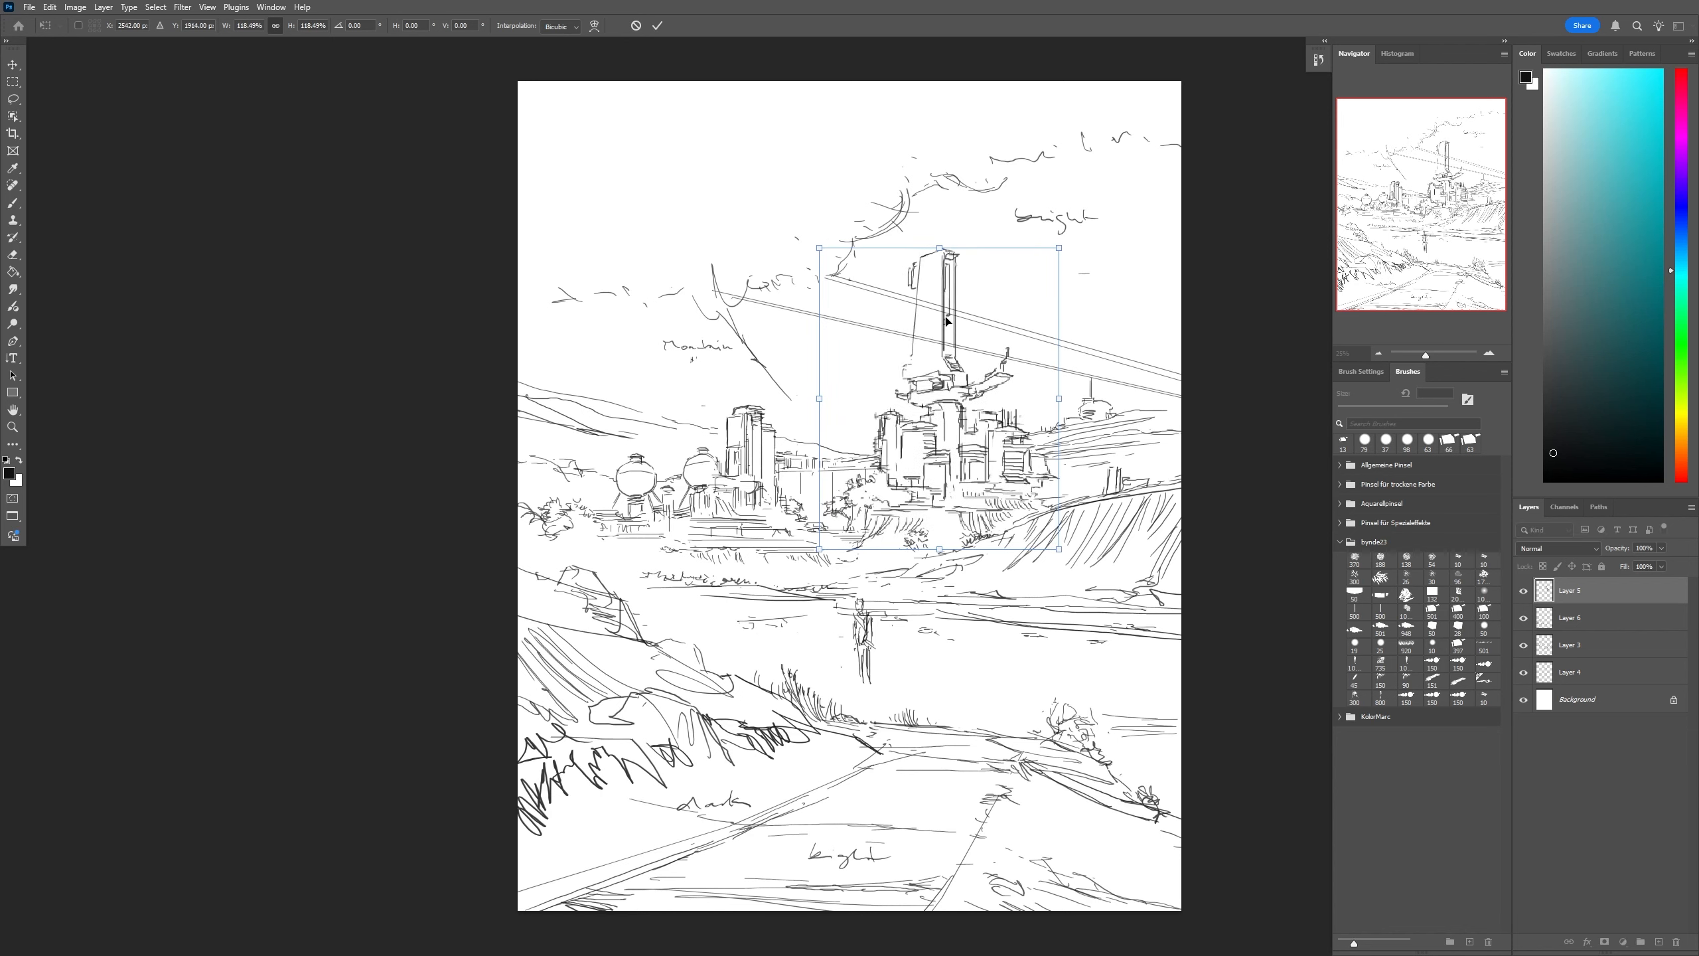
pyautogui.moveTo(941, 243)
pyautogui.mouseDown()
pyautogui.moveTo(892, 408)
pyautogui.moveTo(963, 434)
pyautogui.moveTo(926, 246)
pyautogui.moveTo(953, 251)
pyautogui.mouseUp()
pyautogui.press('Return')
# Cut the tall tower and its curved platform from the complex onto a separate layer
pyautogui.press('l')
pyautogui.rightClick(943, 315)
pyautogui.click(967, 416)
# Transform and reposition the separated tower above the complex, and hide Layer 5 with the lower buildings
pyautogui.click(50, 8)
pyautogui.click(127, 322)
pyautogui.moveTo(966, 269); pyautogui.dragTo(1003, 324)
pyautogui.press('Return')
pyautogui.moveTo(1006, 314); pyautogui.dragTo(1007, 318)
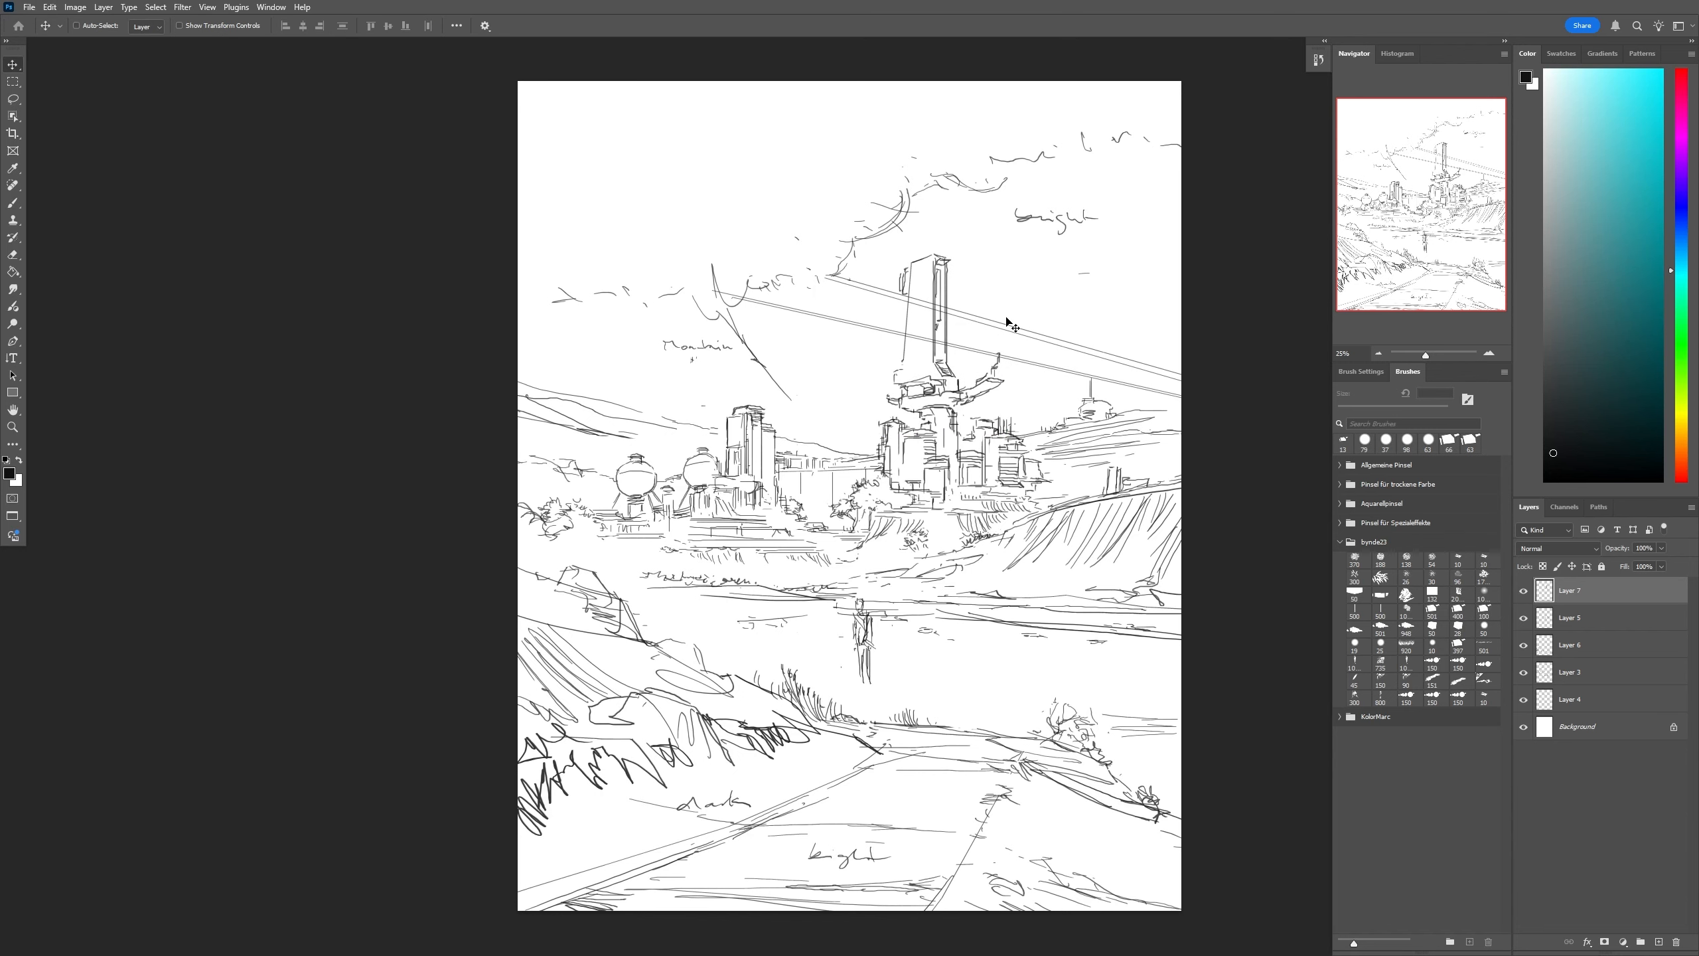
pyautogui.click(1524, 618)
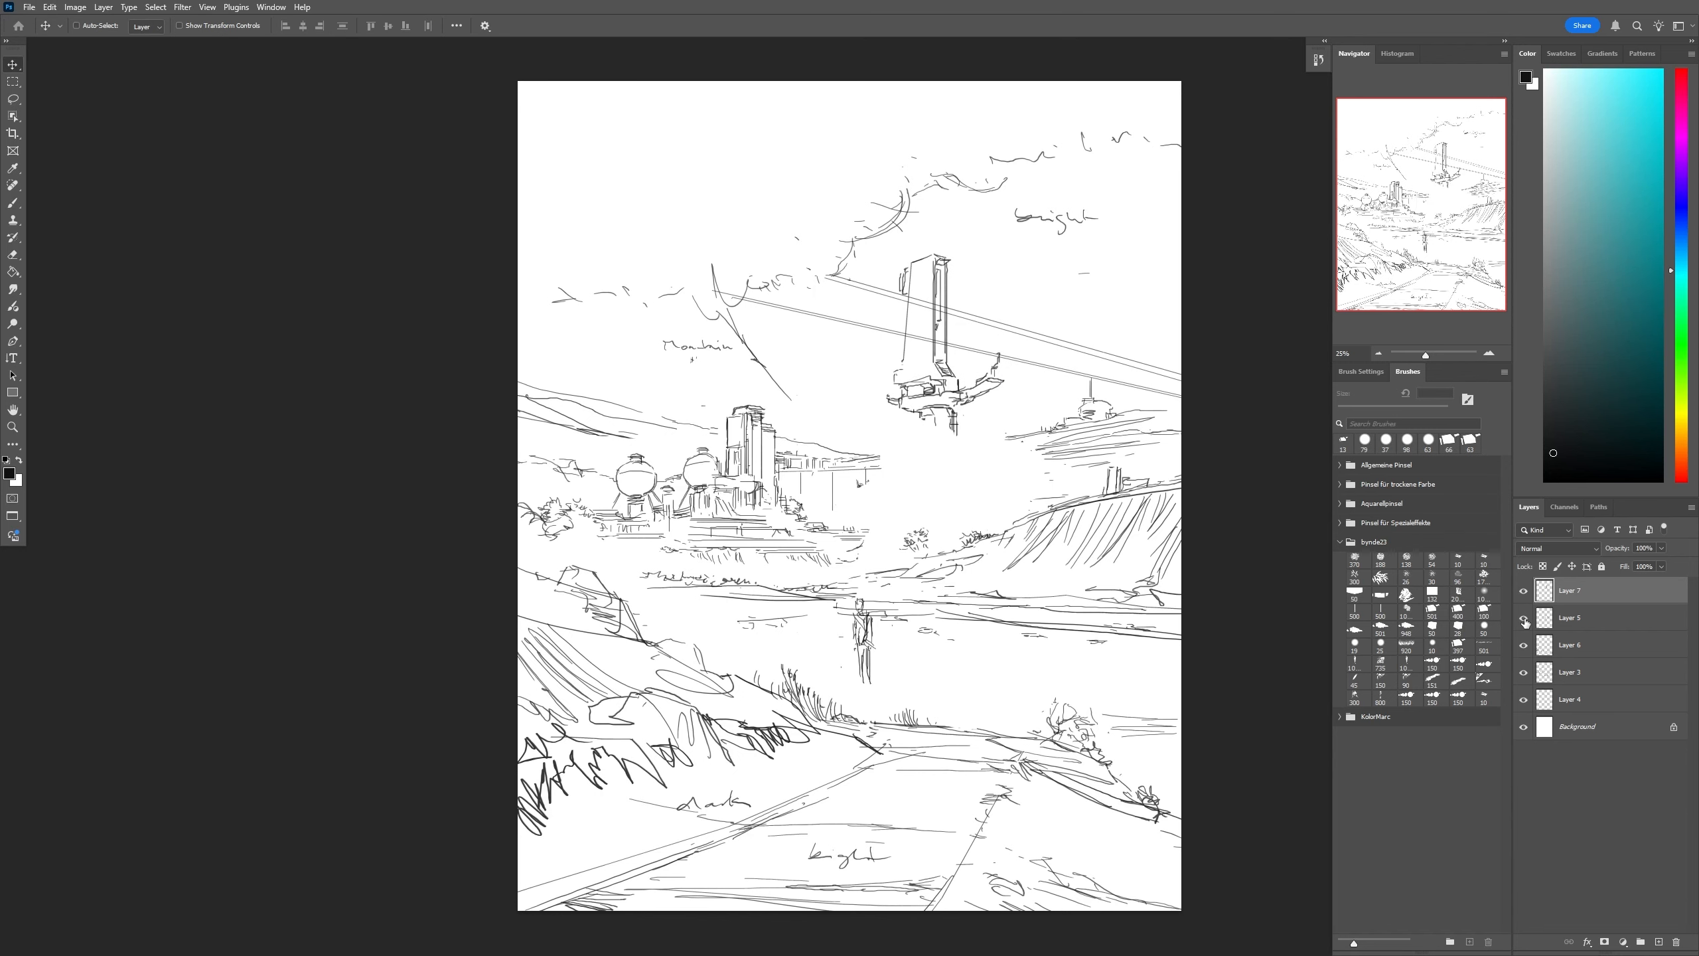
# Show Layer 5 again and erase the cable lines on Layer 4 where they cross the tall tower
pyautogui.click(1524, 619)
pyautogui.click(1524, 645)
pyautogui.click(1524, 645)
pyautogui.click(1571, 700)
pyautogui.press('e')
pyautogui.moveTo(915, 301); pyautogui.dragTo(941, 308)
pyautogui.moveTo(911, 336); pyautogui.dragTo(940, 343)
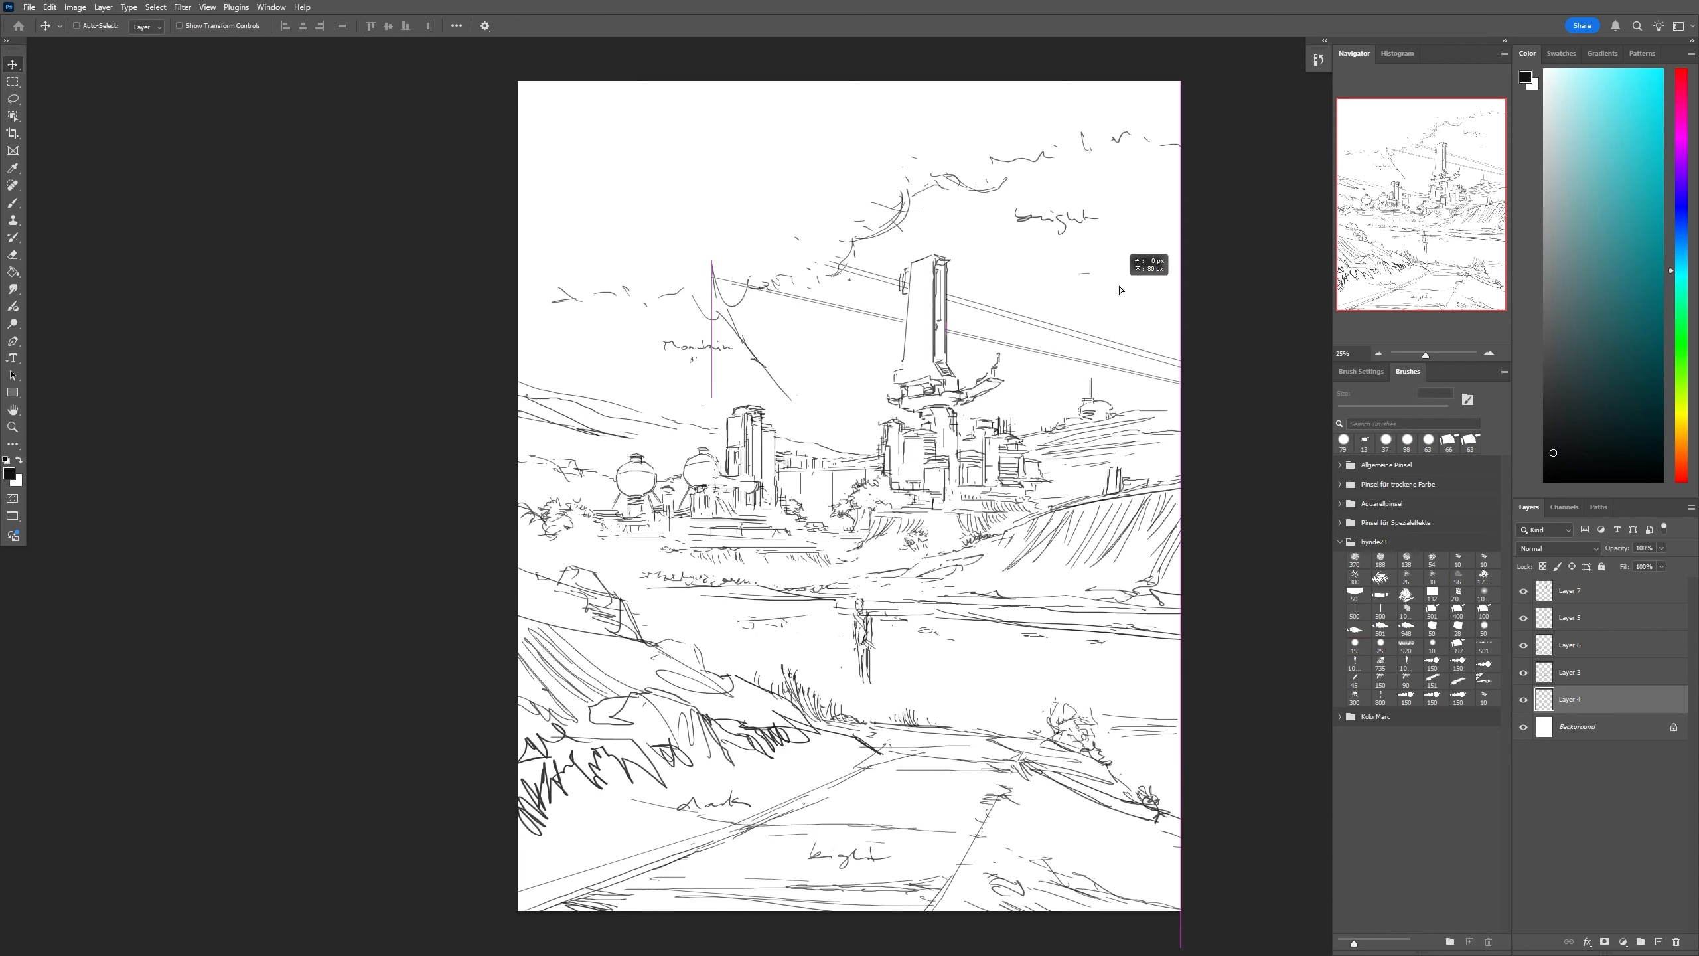
# Sketch a small airship in the sky beside the tall tower on Layer 3, cleaning its outline with the eraser
pyautogui.press('b')
pyautogui.click(1569, 672)
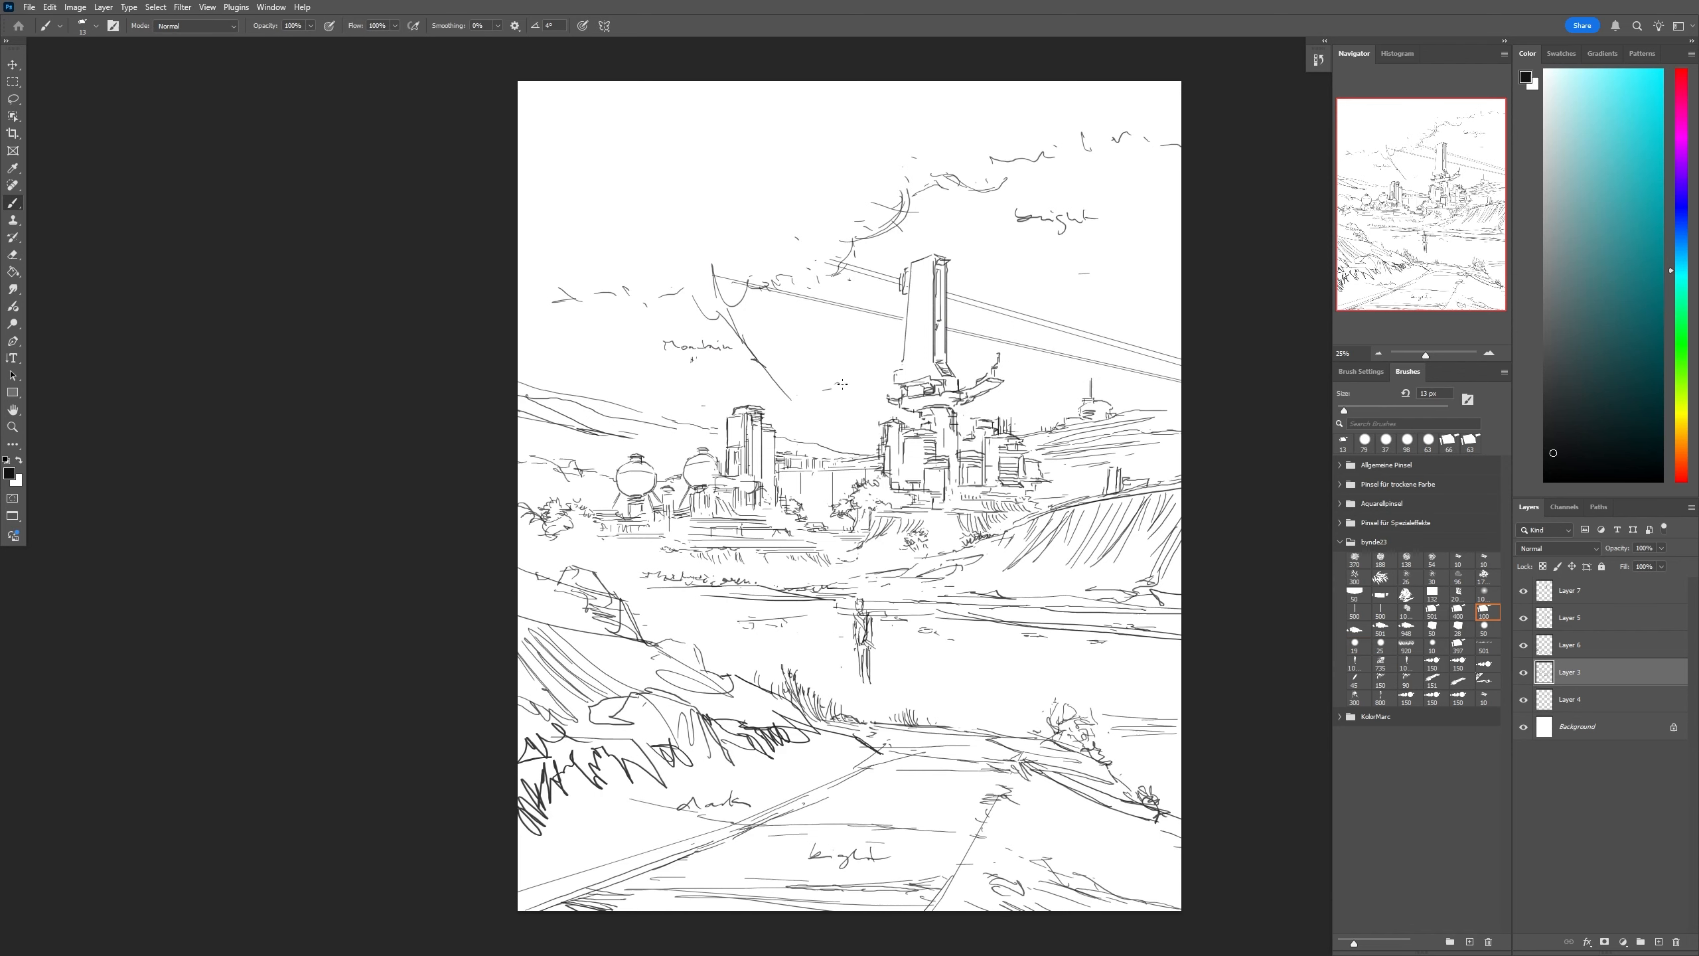
pyautogui.moveTo(825, 392); pyautogui.dragTo(860, 385)
pyautogui.press('e')
pyautogui.press('b')
pyautogui.moveTo(840, 390)
pyautogui.mouseDown()
pyautogui.moveTo(858, 387)
pyautogui.moveTo(808, 388)
pyautogui.moveTo(846, 386)
pyautogui.mouseUp()
pyautogui.press('e')
pyautogui.press('b')
pyautogui.press('e')
pyautogui.press('b')
pyautogui.moveTo(803, 396); pyautogui.dragTo(843, 400)
pyautogui.press('e')
pyautogui.press('b')
pyautogui.moveTo(830, 390); pyautogui.dragTo(844, 388)
# Cut the standing figure from Layer 3 onto its own layer and move it aside
pyautogui.press('l')
pyautogui.hotkey('ctrl', 'shift', 'j')
pyautogui.press('v')
pyautogui.moveTo(804, 462); pyautogui.dragTo(887, 480)
# Draw a new standing figure on a new layer at the near end of the path, and delete the old figure's layer
pyautogui.hotkey('ctrl', 'alt', 'shift', 'n')
pyautogui.press('b')
pyautogui.moveTo(876, 642)
pyautogui.mouseDown()
pyautogui.moveTo(887, 724)
pyautogui.moveTo(872, 723)
pyautogui.mouseUp()
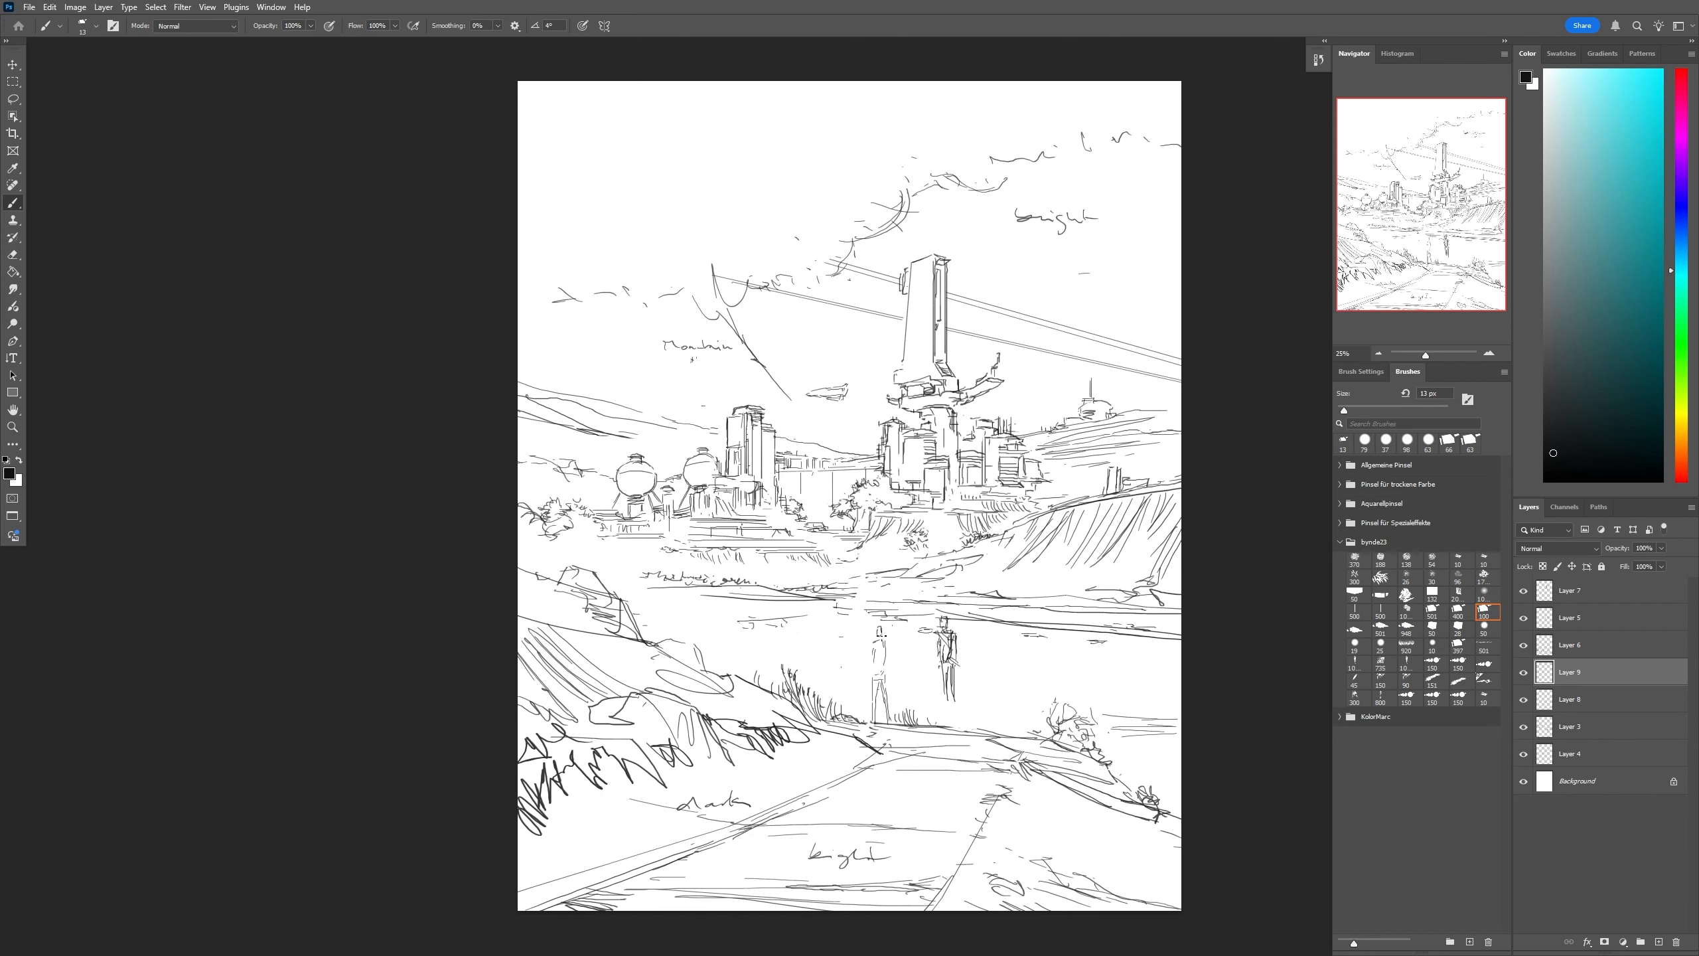
pyautogui.moveTo(875, 646); pyautogui.dragTo(864, 675)
pyautogui.hotkey('ctrl', 'z')
pyautogui.moveTo(886, 640); pyautogui.dragTo(888, 683)
pyautogui.hotkey('ctrl', 'z')
pyautogui.rightClick(1564, 704)
pyautogui.click(1586, 469)
# Enlarge the new figure with Free Transform so its head reaches the far shoreline
pyautogui.click(49, 6)
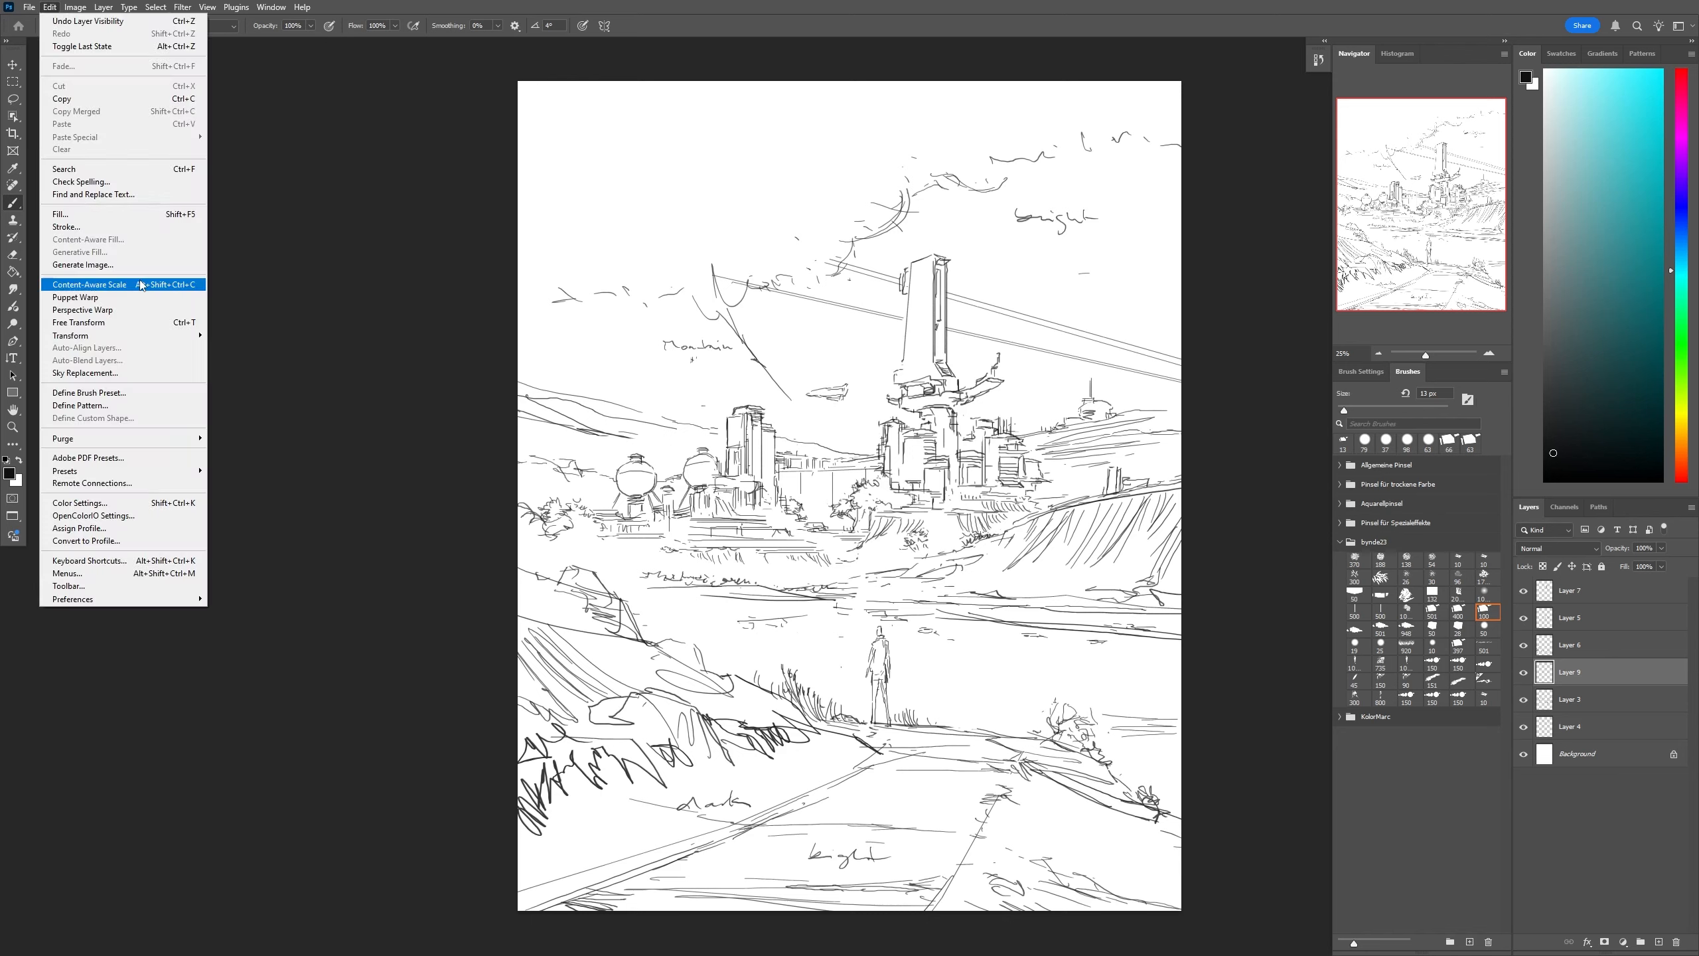
pyautogui.click(87, 276)
pyautogui.press('Return')
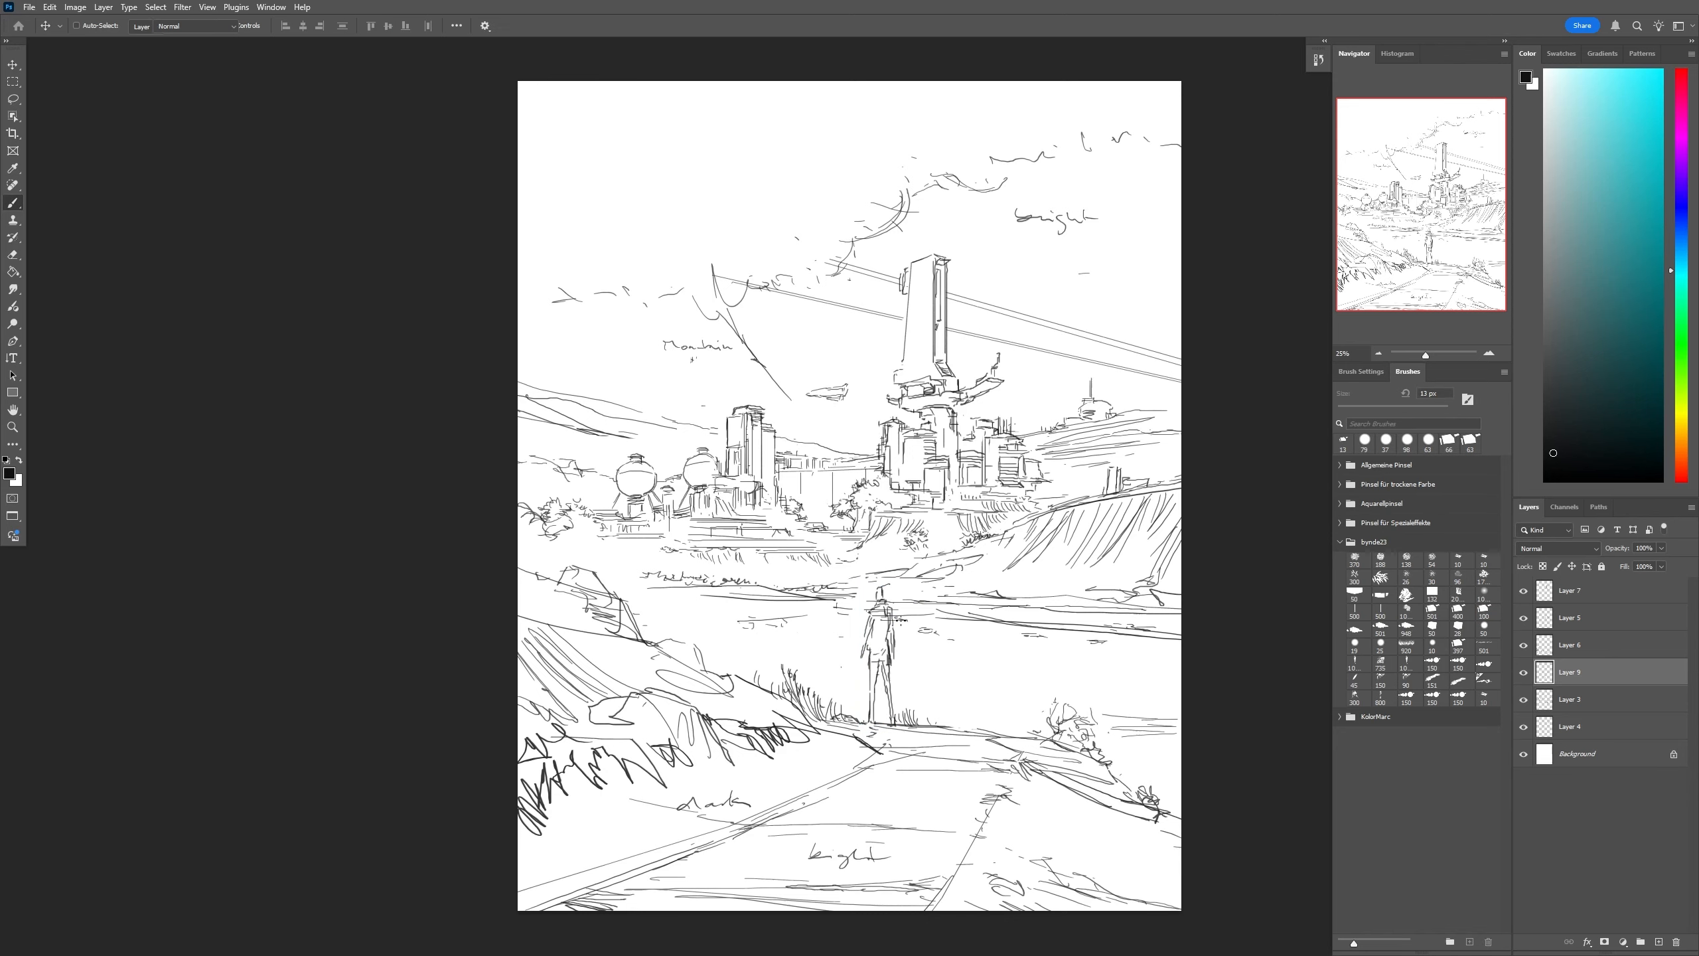
# Refine the figure's head and add darker strokes to its torso and legs
pyautogui.press('b')
pyautogui.moveTo(877, 658); pyautogui.dragTo(868, 658)
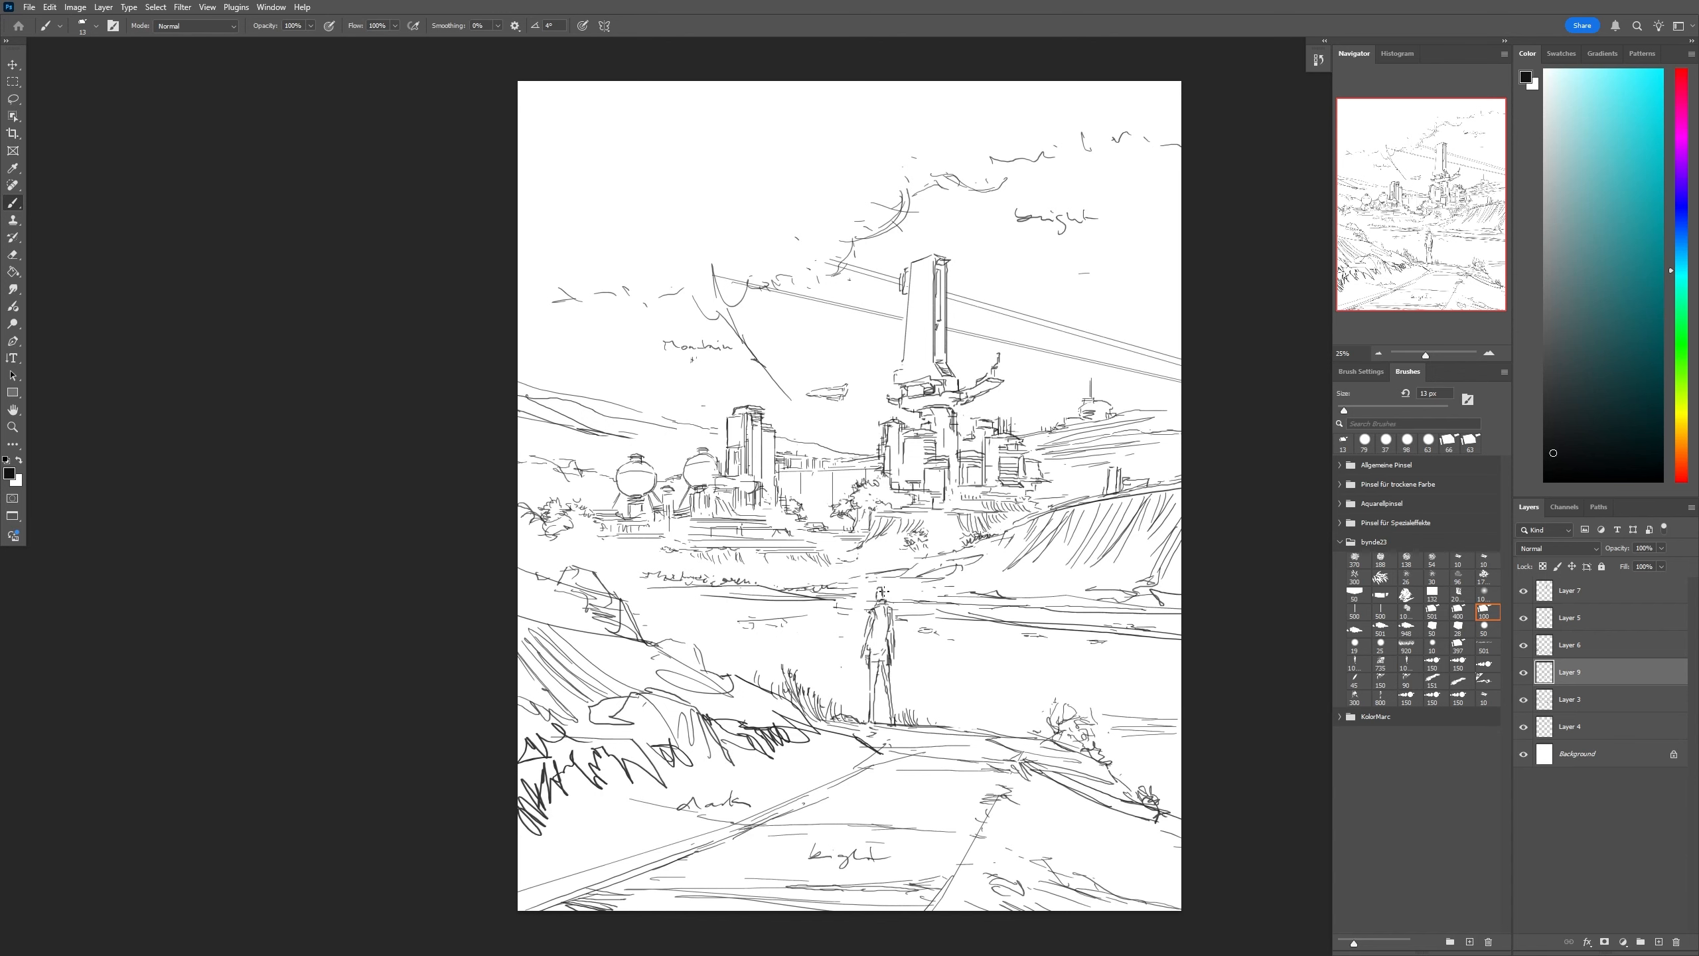
pyautogui.press('e')
pyautogui.press('b')
pyautogui.moveTo(884, 588); pyautogui.dragTo(878, 599)
pyautogui.moveTo(876, 669); pyautogui.dragTo(877, 703)
pyautogui.moveTo(872, 636); pyautogui.dragTo(888, 647)
# Extend the bush beside the path and add rough sloping ground lines across the foreground
pyautogui.moveTo(1033, 708)
pyautogui.mouseDown()
pyautogui.moveTo(1049, 700)
pyautogui.moveTo(1118, 785)
pyautogui.mouseUp()
pyautogui.moveTo(1128, 815); pyautogui.dragTo(1159, 811)
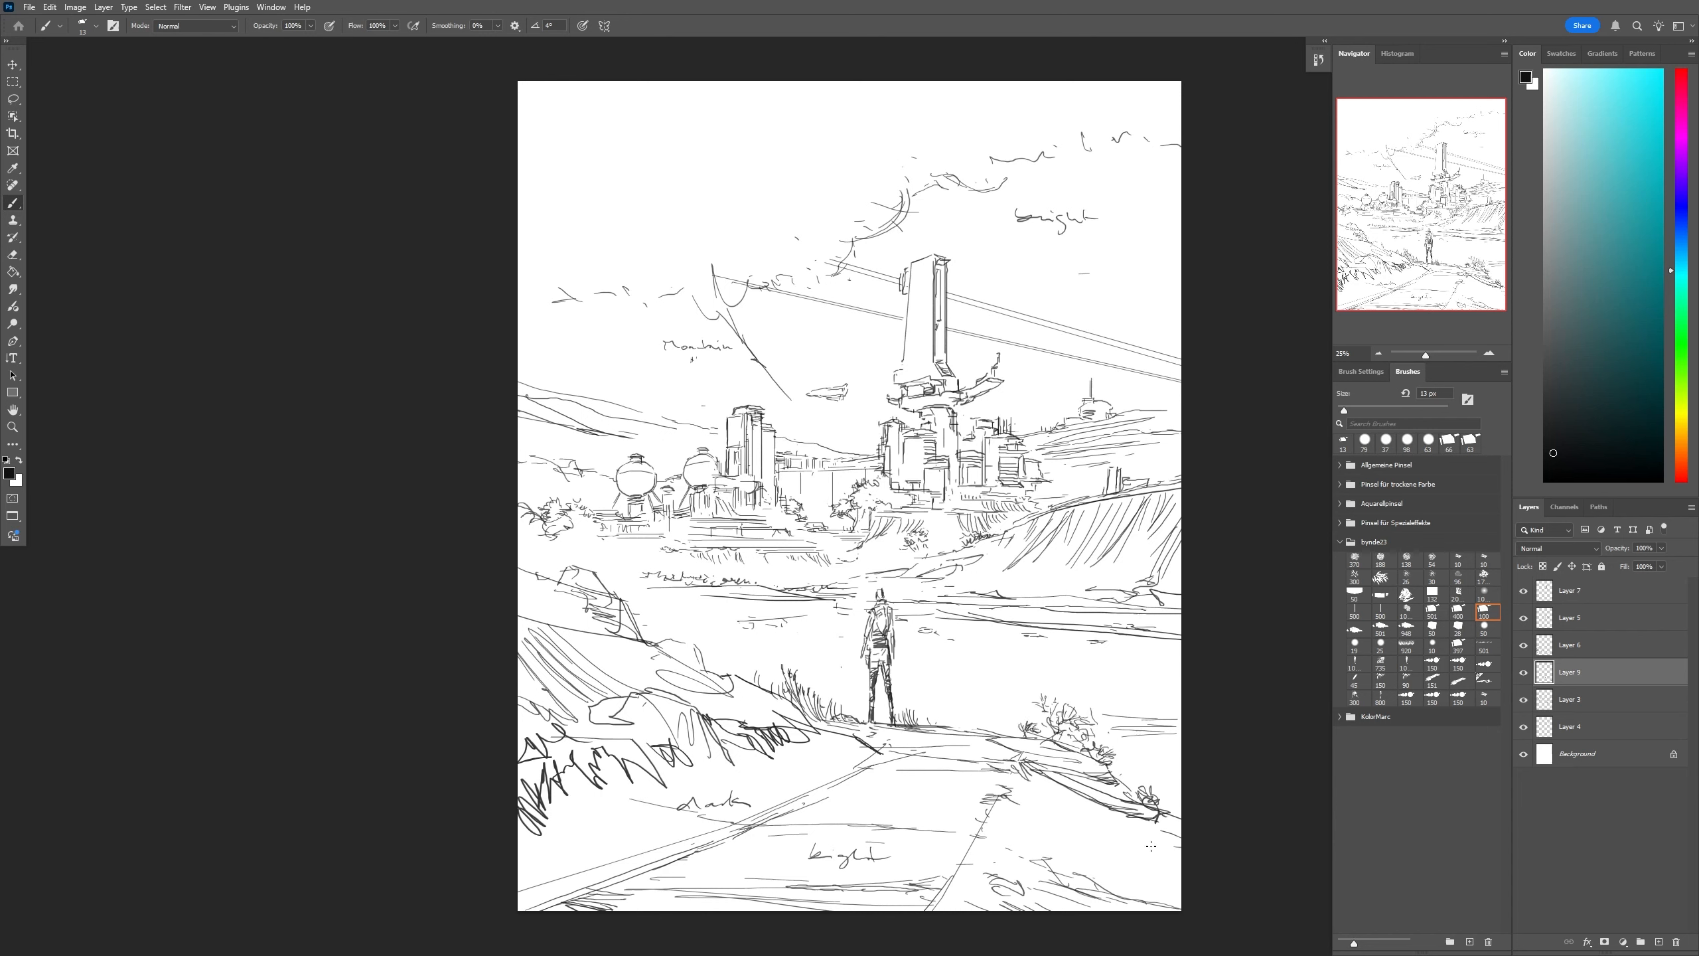
pyautogui.moveTo(556, 776); pyautogui.dragTo(677, 841)
pyautogui.moveTo(632, 811); pyautogui.dragTo(729, 838)
pyautogui.moveTo(681, 811); pyautogui.dragTo(738, 834)
pyautogui.moveTo(755, 827); pyautogui.dragTo(940, 834)
pyautogui.moveTo(867, 842); pyautogui.dragTo(1048, 884)
pyautogui.moveTo(1002, 868); pyautogui.dragTo(1107, 908)
pyautogui.moveTo(612, 807); pyautogui.dragTo(643, 822)
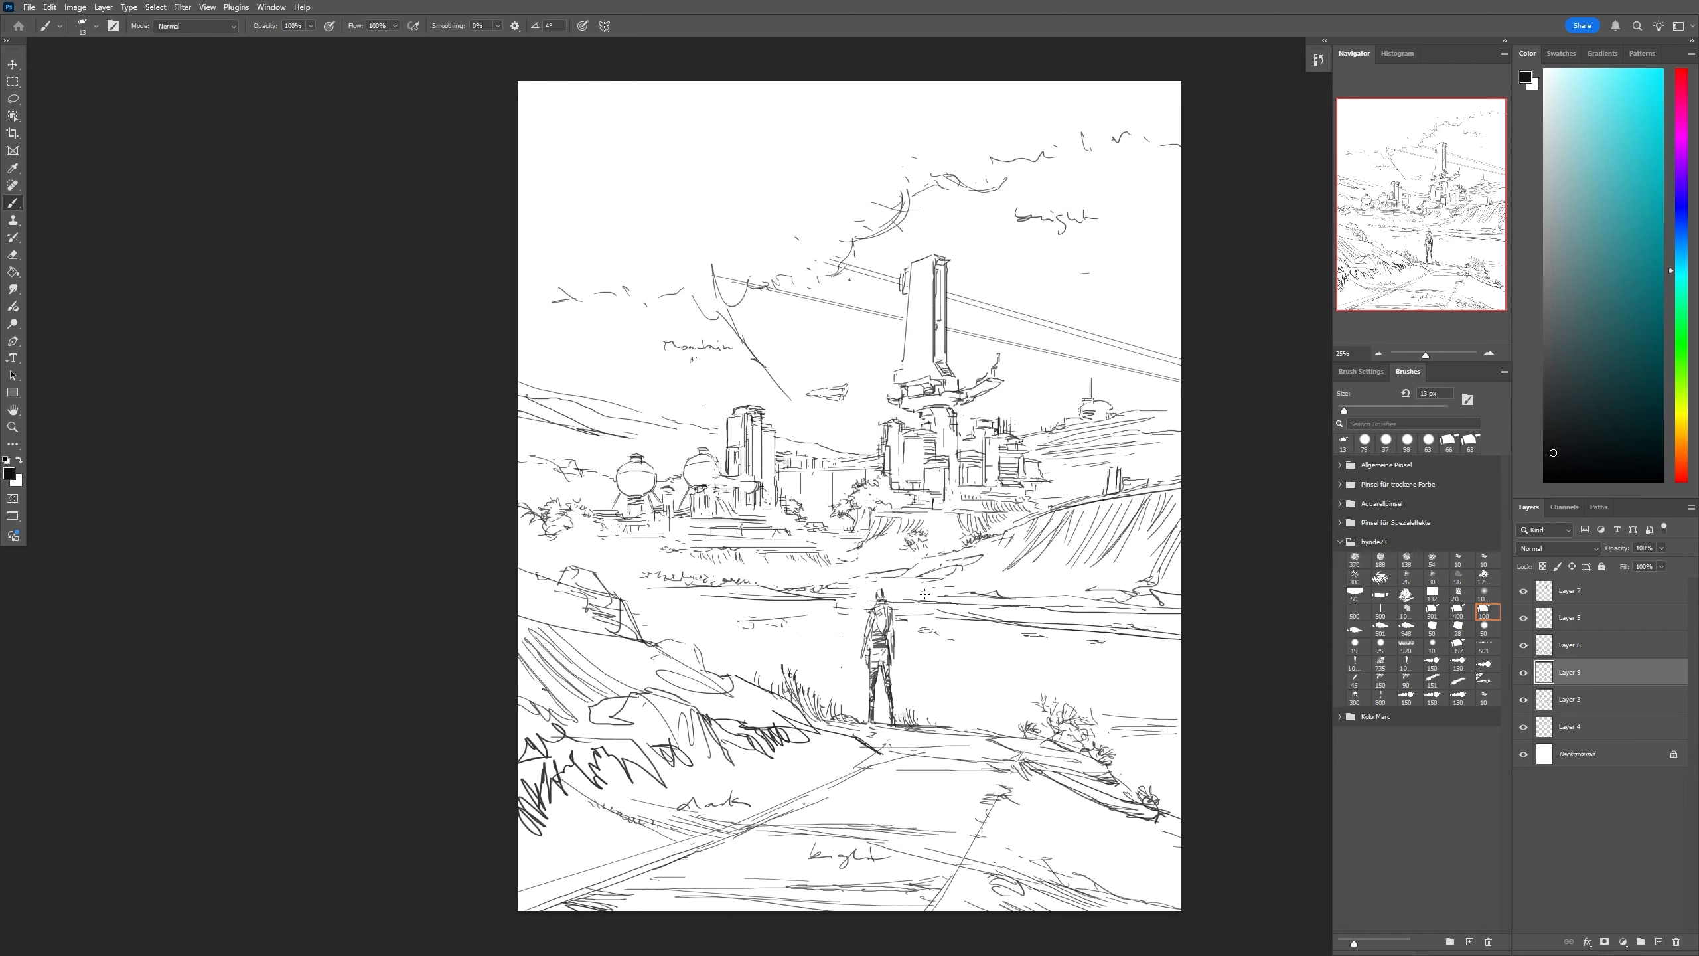
# Sketch cloud outlines around the mountain slope and label them "Clouds"
pyautogui.moveTo(715, 334); pyautogui.dragTo(764, 330)
pyautogui.moveTo(589, 338); pyautogui.dragTo(684, 292)
pyautogui.moveTo(607, 352); pyautogui.dragTo(637, 350)
pyautogui.moveTo(622, 372); pyautogui.dragTo(677, 370)
pyautogui.moveTo(559, 367); pyautogui.dragTo(606, 372)
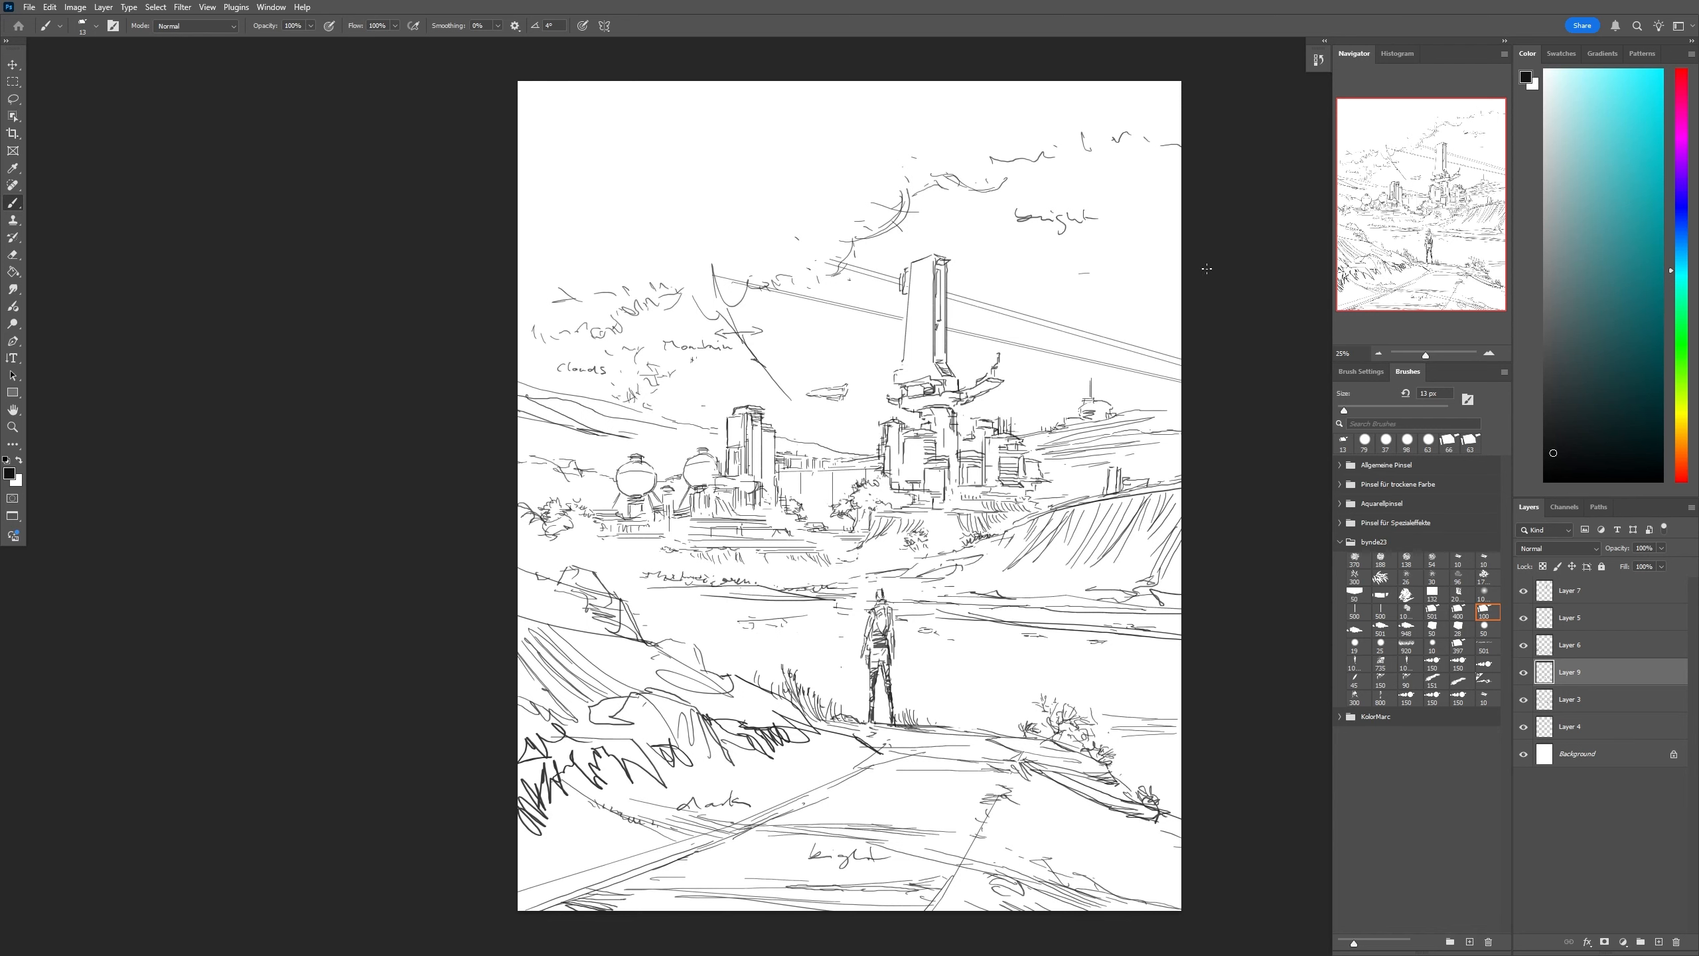
# Draw a nearly horizontal trail line behind the airship on Layer 4
pyautogui.click(1569, 726)
pyautogui.moveTo(848, 391); pyautogui.dragTo(1078, 426)
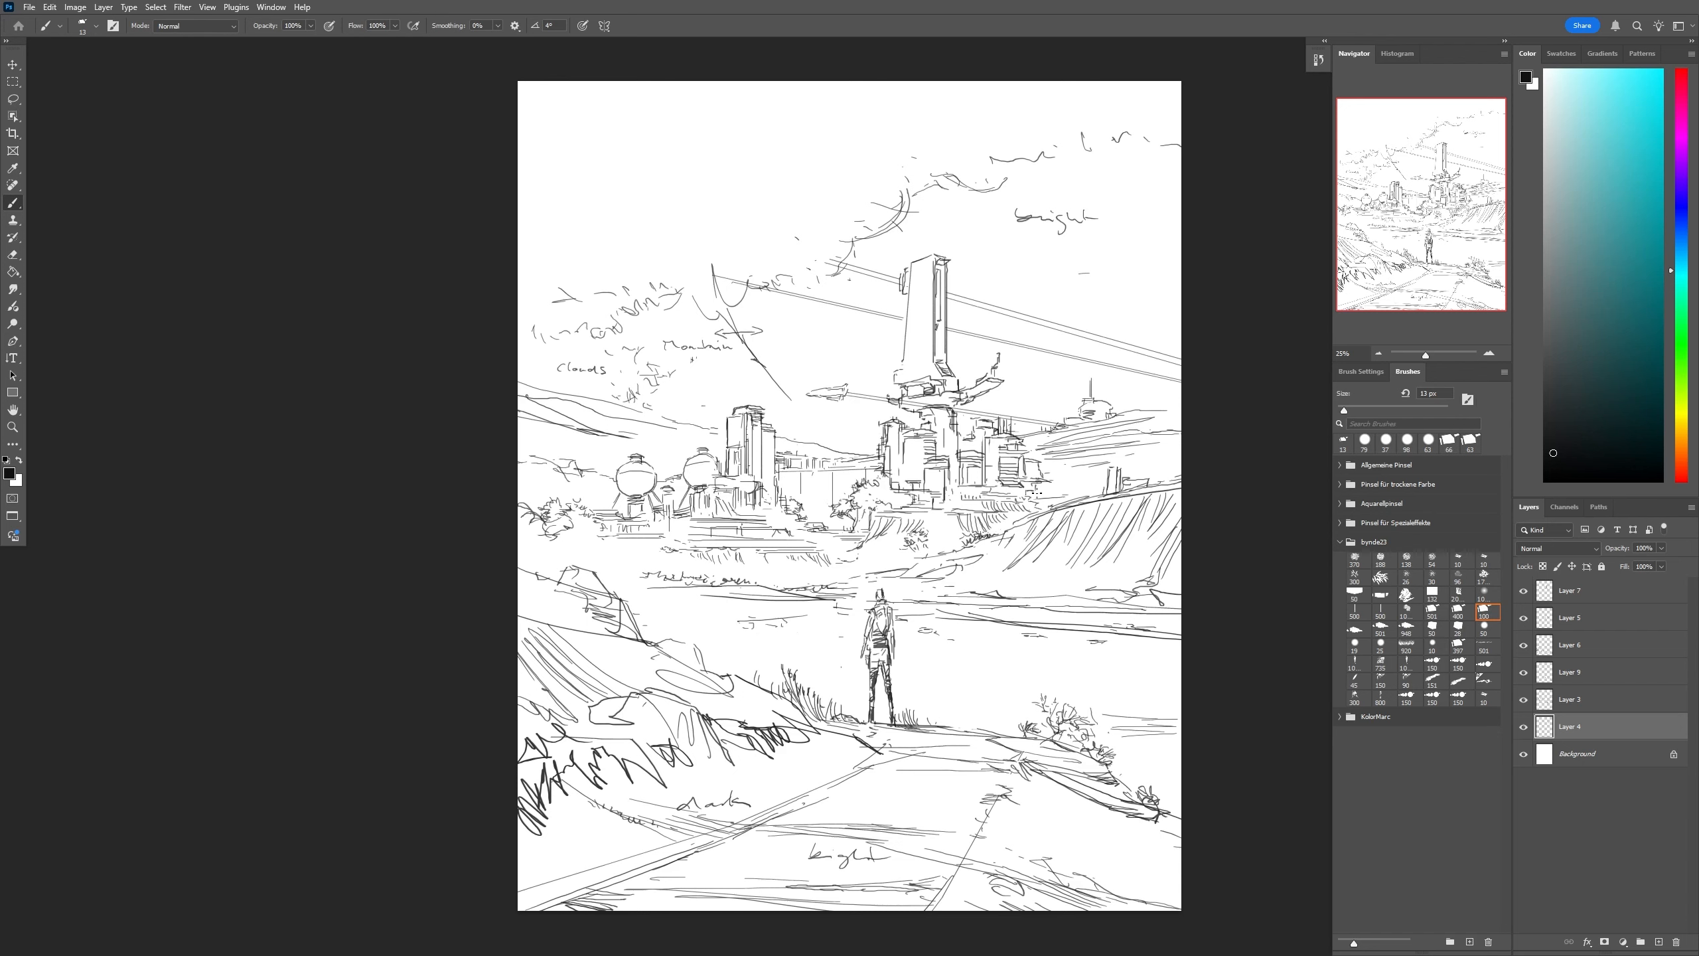
pyautogui.press('e')
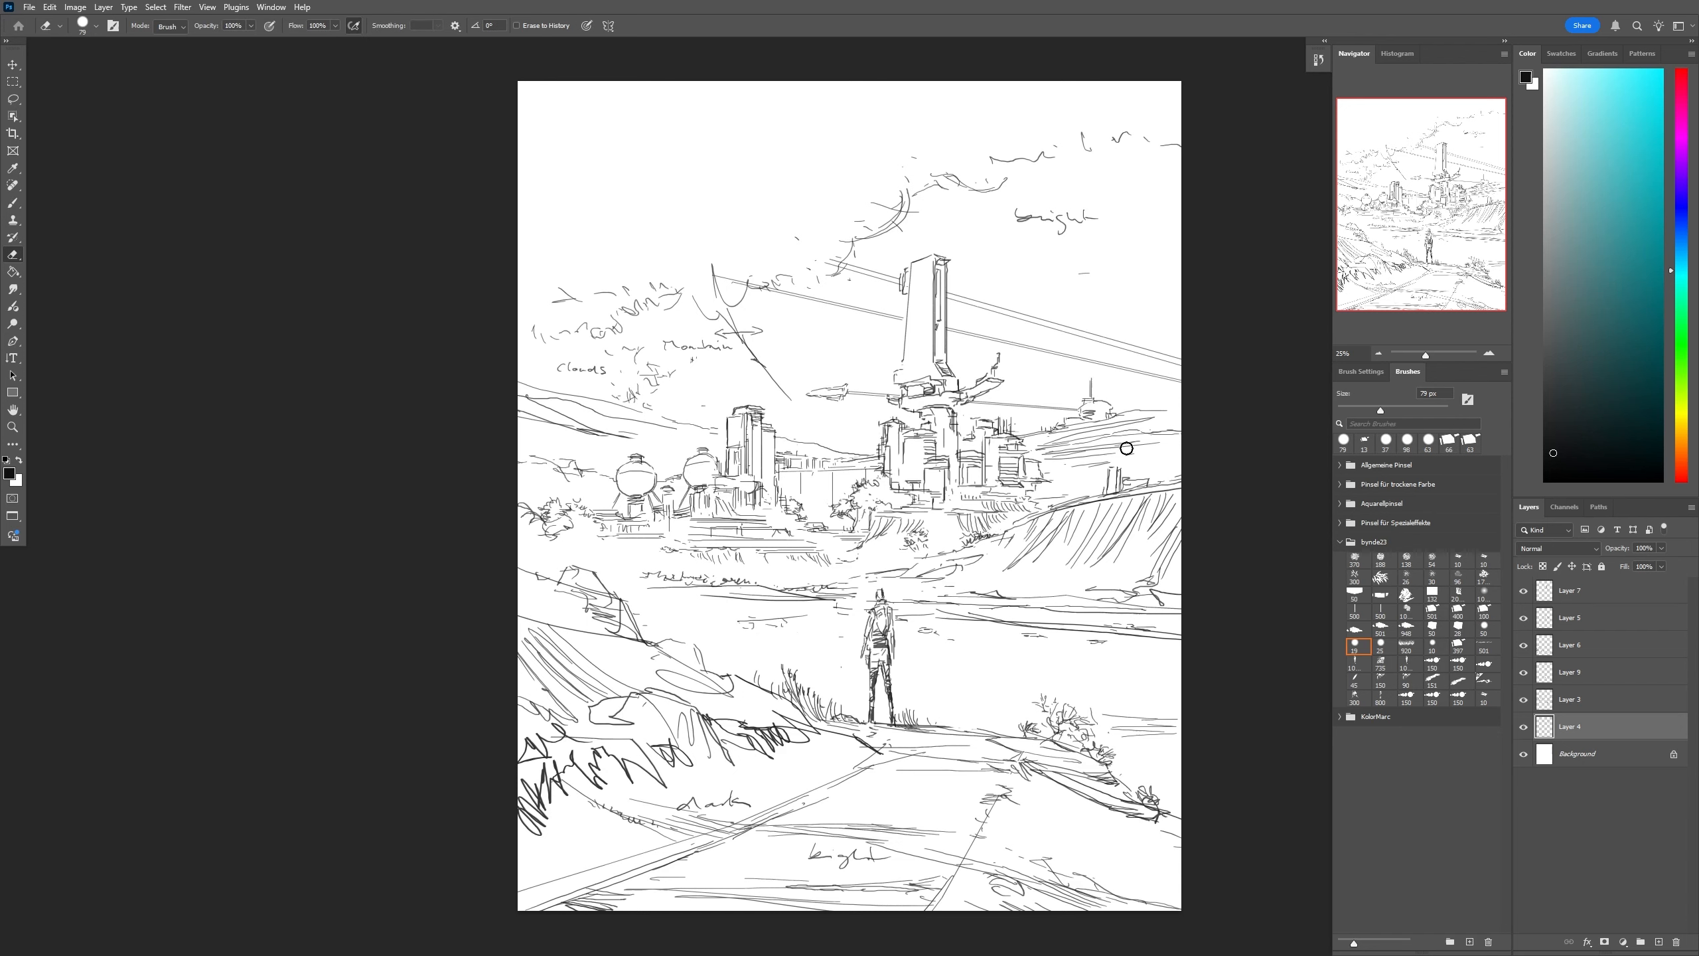
# Cut the airship from Layer 3 onto its own layer, move it higher in the sky and transform it
pyautogui.click(1590, 697)
pyautogui.press('l')
pyautogui.rightClick(834, 388)
pyautogui.moveTo(819, 421); pyautogui.dragTo(827, 330)
pyautogui.click(869, 499)
pyautogui.press('v')
pyautogui.click(49, 7)
pyautogui.click(127, 323)
pyautogui.press('Return')
# Erase the horizontal trail on Layer 4 and draw a sloping trail from the airship to the canvas edge
pyautogui.click(1568, 753)
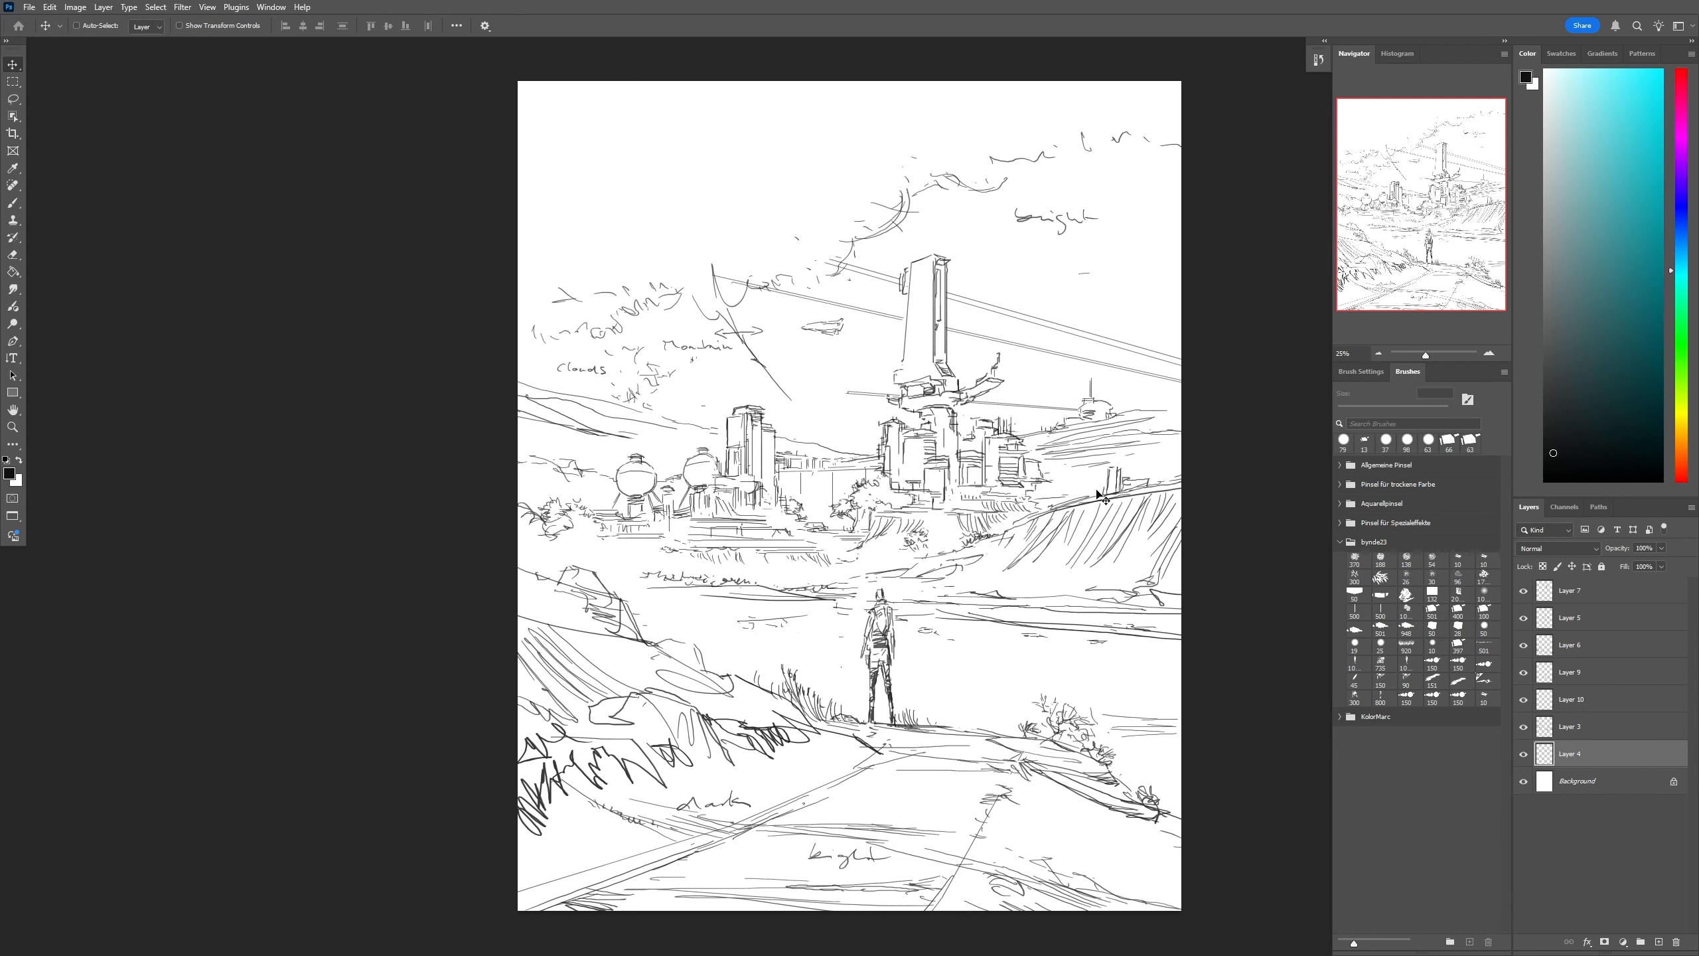
pyautogui.press('e')
pyautogui.moveTo(1078, 410); pyautogui.dragTo(848, 393)
pyautogui.press('b')
pyautogui.moveTo(845, 327); pyautogui.dragTo(1183, 398)
# Adjust the airship on Layer 10 with Free Transform to fit its sloping trail
pyautogui.click(1523, 727)
pyautogui.click(1523, 727)
pyautogui.click(1570, 699)
pyautogui.click(50, 8)
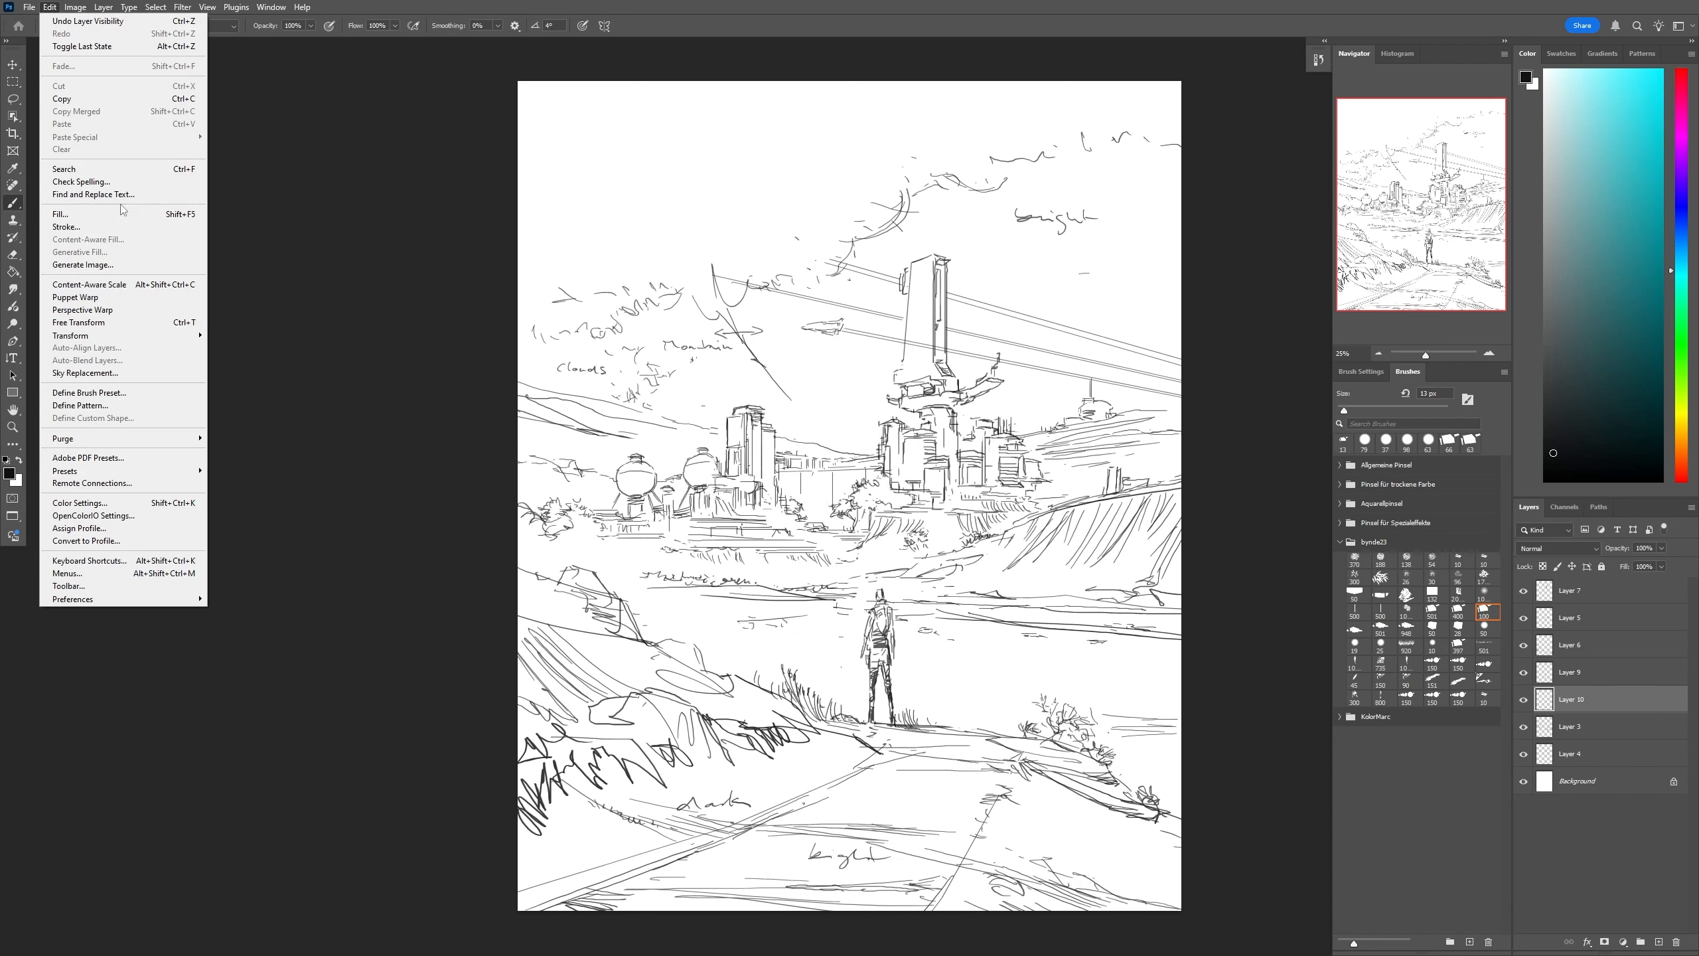
pyautogui.click(126, 322)
pyautogui.press('v')
# Erase the airship's trail on Layer 4 where it crosses the tall tower
pyautogui.hotkey('alt', '[')
pyautogui.hotkey('alt', '[')
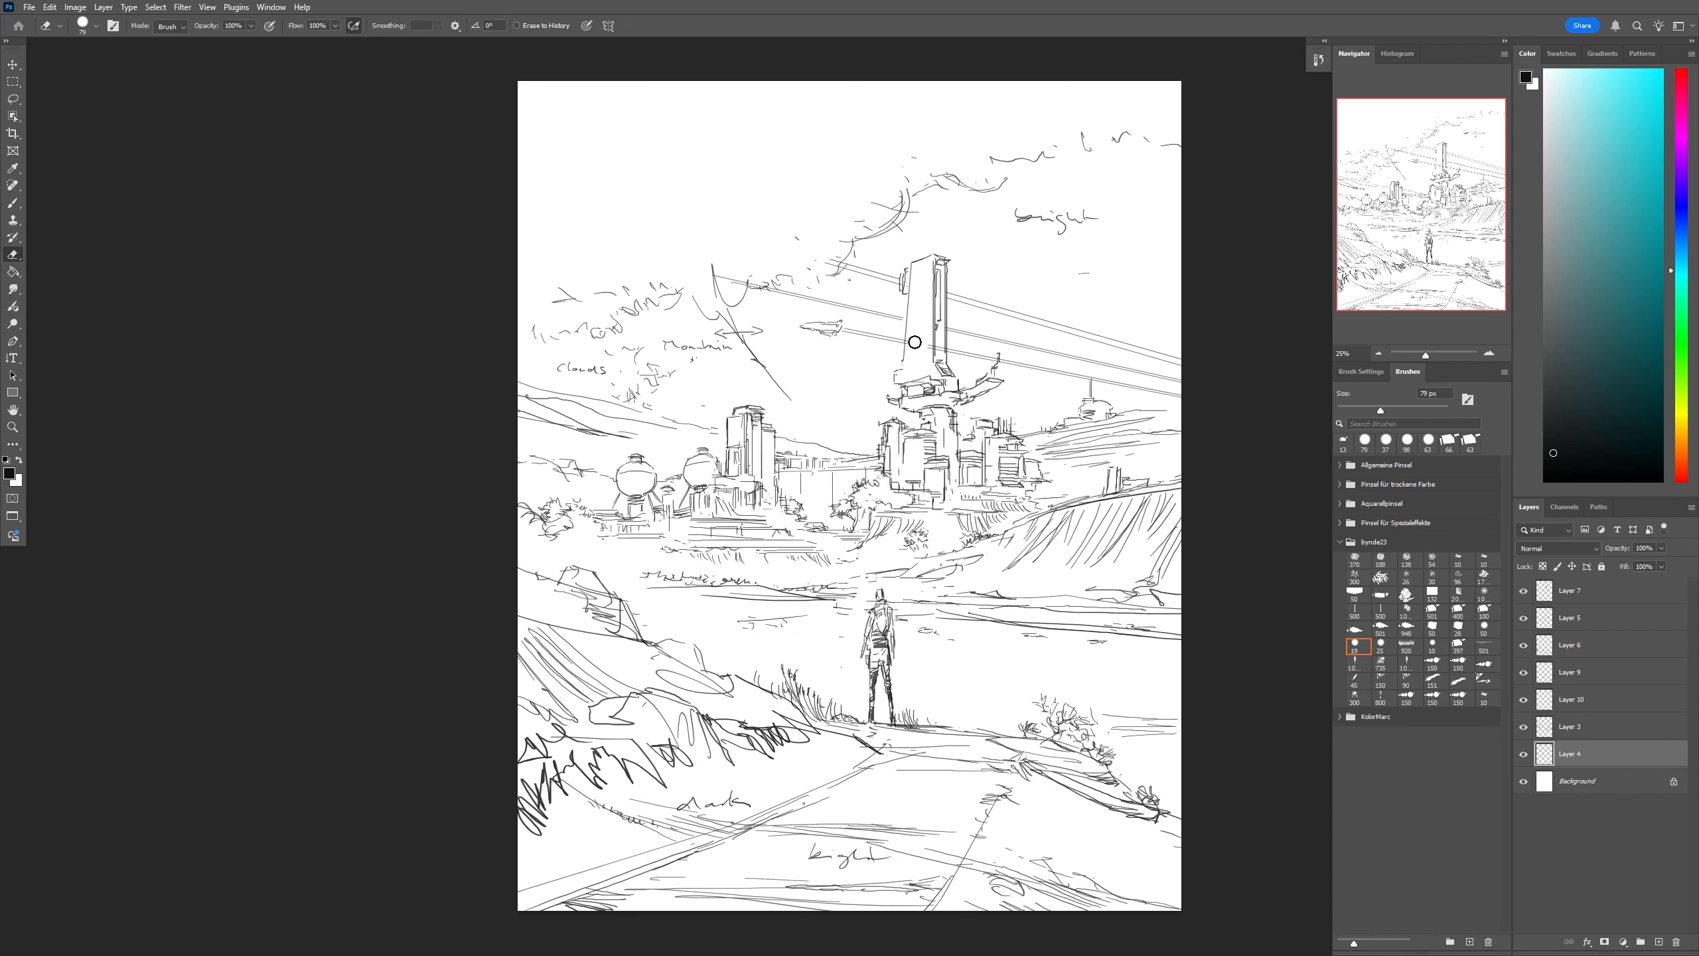
pyautogui.press('e')
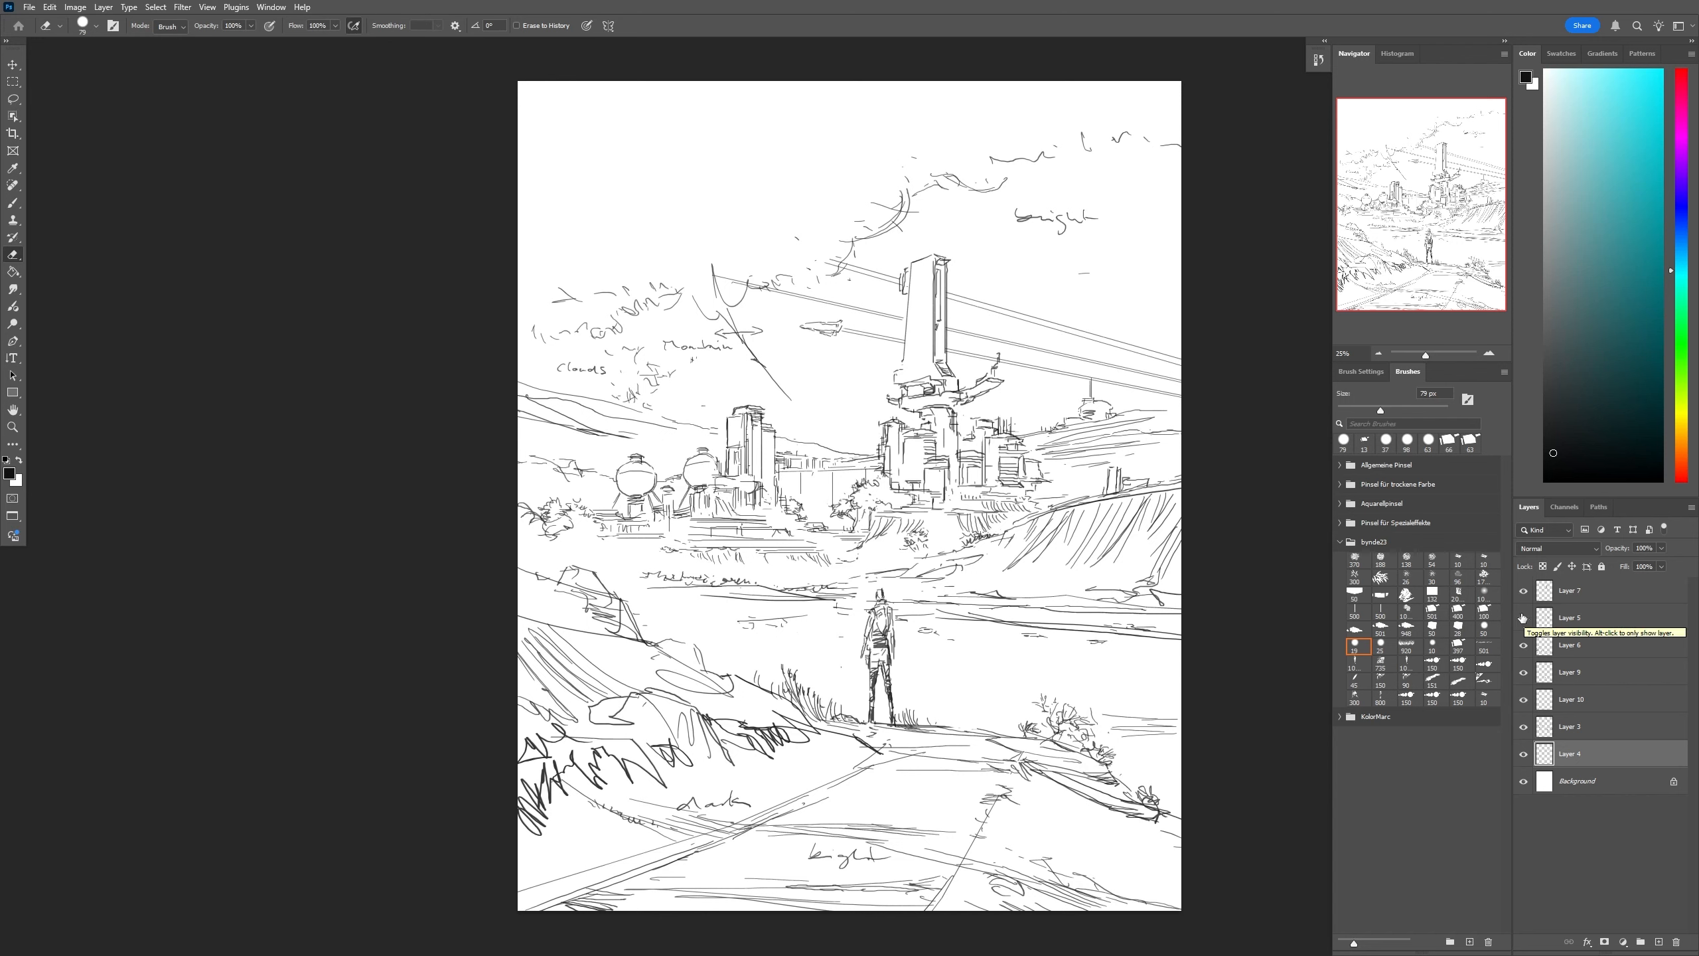
# Replace the two spherical tanks on Layer 3 with small cylindrical towers
pyautogui.click(1528, 727)
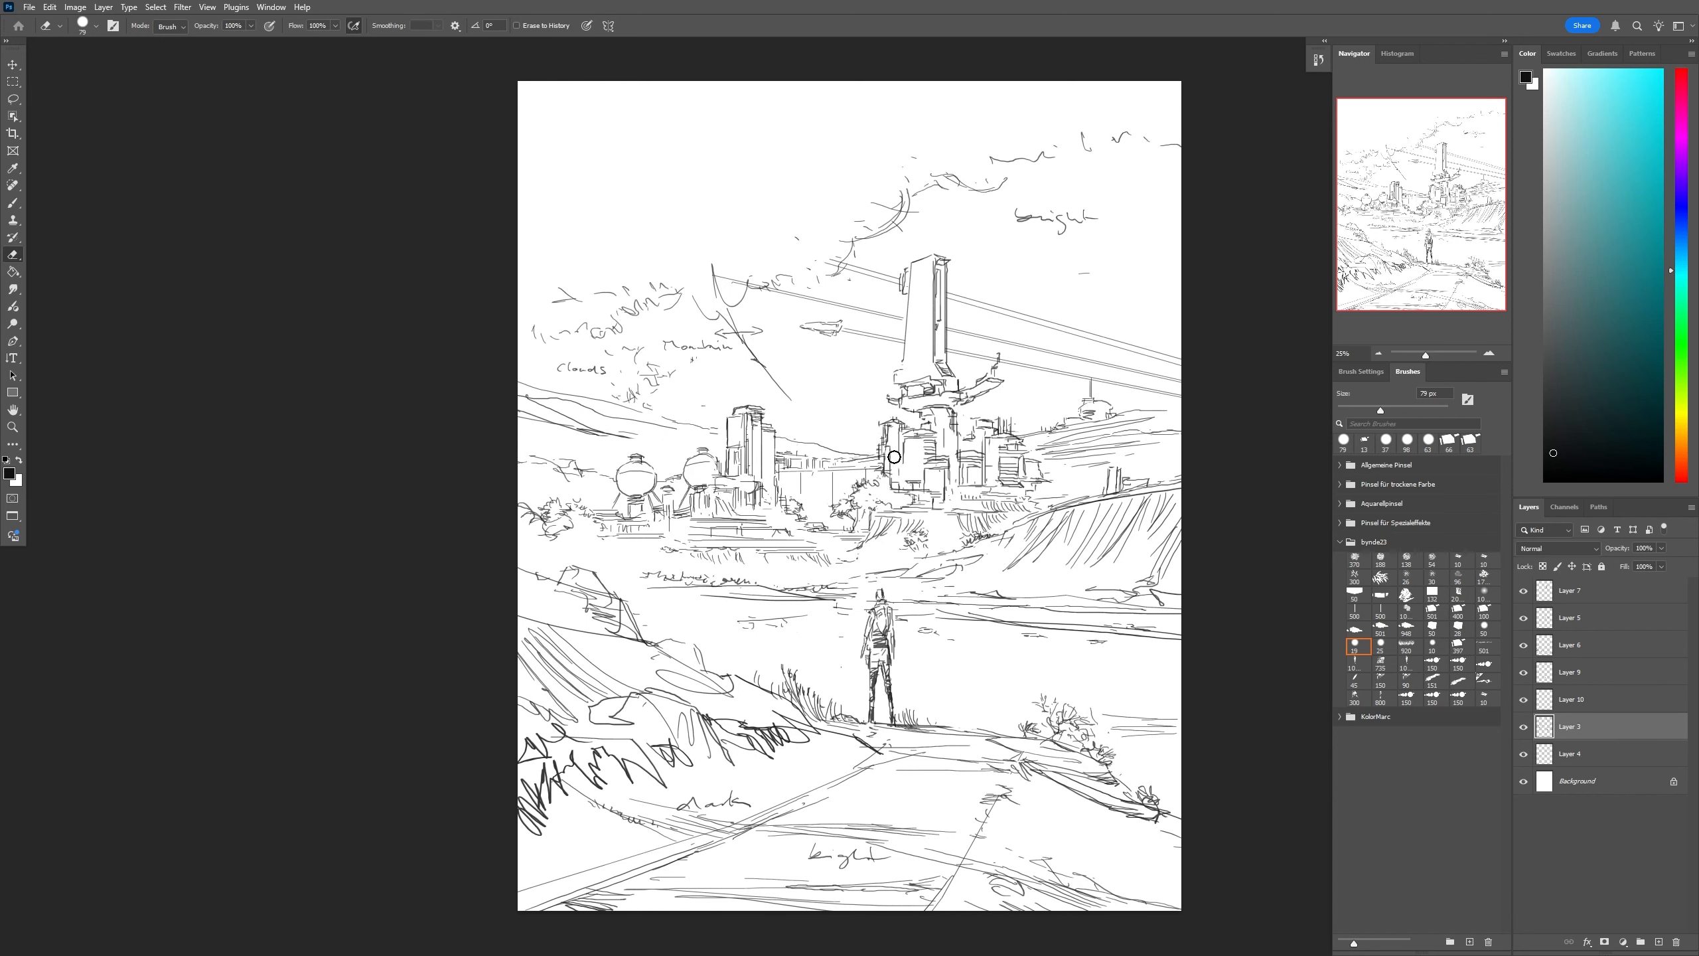
pyautogui.press('b')
pyautogui.moveTo(628, 463); pyautogui.dragTo(628, 497)
pyautogui.moveTo(643, 462)
pyautogui.mouseDown()
pyautogui.moveTo(654, 496)
pyautogui.moveTo(711, 462)
pyautogui.mouseUp()
pyautogui.press('e')
pyautogui.press('b')
pyautogui.moveTo(694, 462)
pyautogui.mouseDown()
pyautogui.moveTo(694, 484)
pyautogui.moveTo(709, 457)
pyautogui.moveTo(709, 483)
pyautogui.mouseUp()
pyautogui.moveTo(643, 462)
pyautogui.mouseDown()
pyautogui.moveTo(656, 497)
pyautogui.moveTo(666, 479)
pyautogui.moveTo(628, 467)
pyautogui.mouseUp()
pyautogui.moveTo(642, 466); pyautogui.dragTo(693, 469)
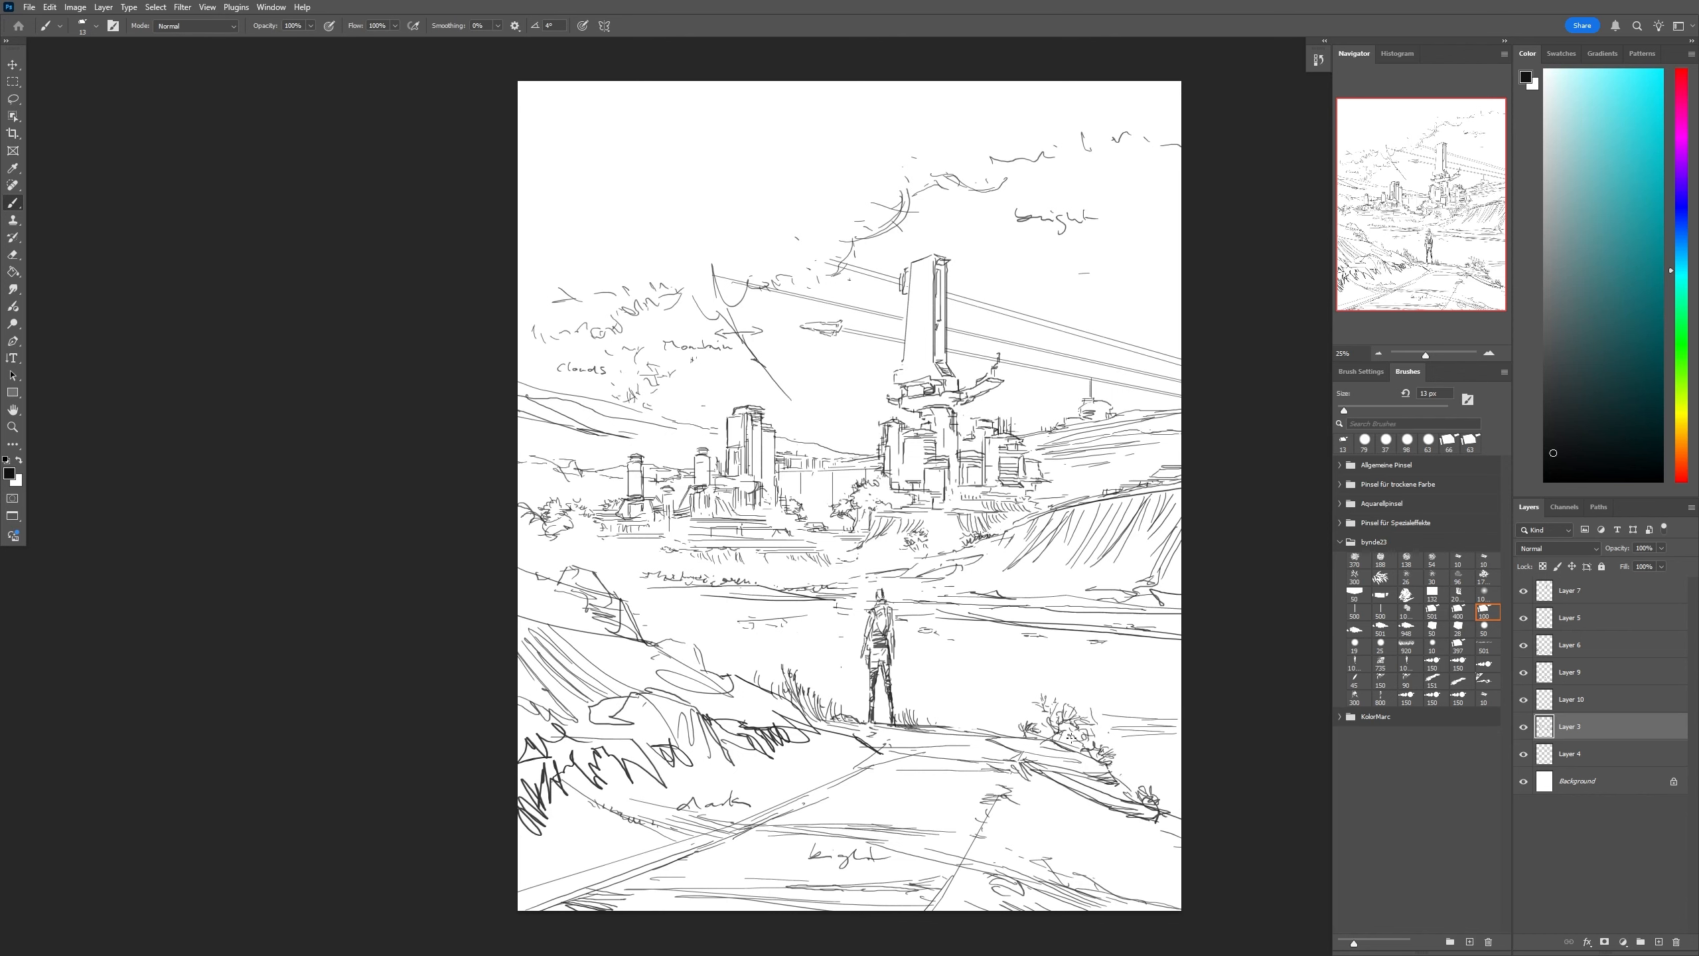
# Redraw the slope of the near bank beside the figure and thin out its grass on Layer 6
pyautogui.moveTo(670, 639); pyautogui.dragTo(715, 675)
pyautogui.moveTo(702, 671)
pyautogui.mouseDown()
pyautogui.moveTo(733, 691)
pyautogui.moveTo(810, 679)
pyautogui.moveTo(793, 696)
pyautogui.moveTo(859, 709)
pyautogui.mouseUp()
pyautogui.press('e')
pyautogui.click(1551, 649)
pyautogui.press('b')
pyautogui.press('e')
pyautogui.press('b')
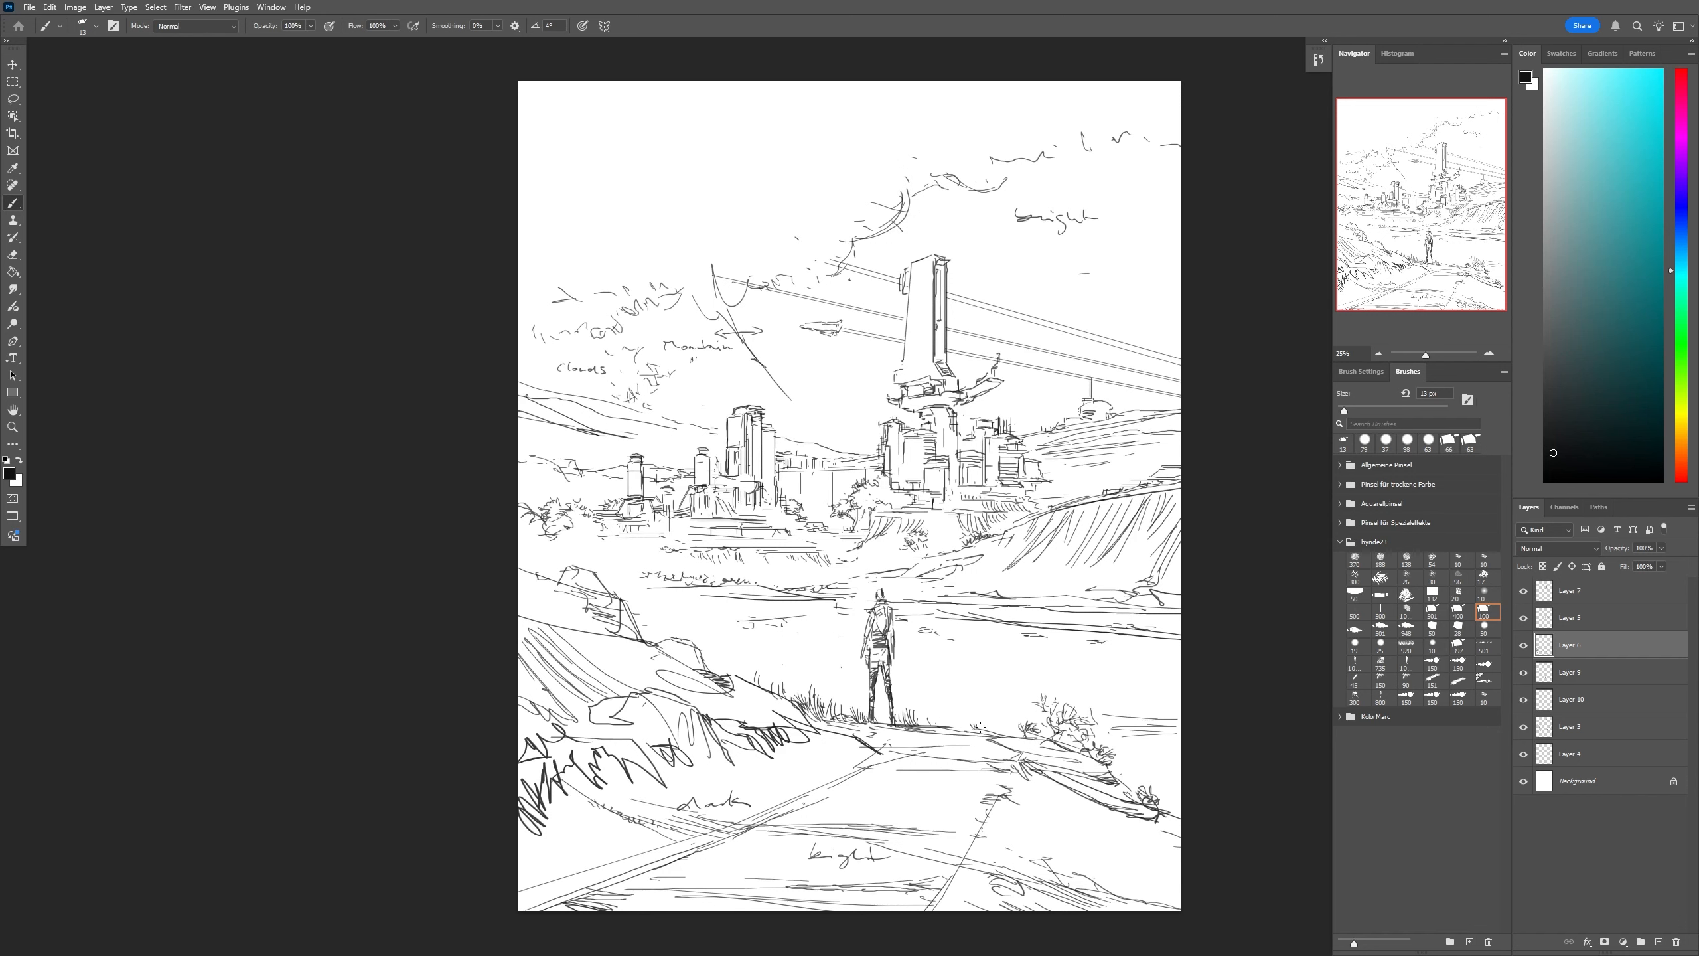
# Erase the "bright" label and straight path edge in the foreground, and draw a rougher winding path on Layer 6
pyautogui.moveTo(839, 862); pyautogui.dragTo(908, 876)
pyautogui.moveTo(819, 788); pyautogui.dragTo(989, 827)
pyautogui.moveTo(994, 831)
pyautogui.mouseDown()
pyautogui.moveTo(950, 881)
pyautogui.moveTo(1032, 860)
pyautogui.mouseUp()
pyautogui.press('e')
pyautogui.moveTo(889, 854); pyautogui.dragTo(810, 853)
pyautogui.moveTo(766, 813); pyautogui.dragTo(732, 835)
pyautogui.press('b')
pyautogui.moveTo(815, 790); pyautogui.dragTo(709, 813)
pyautogui.moveTo(726, 830); pyautogui.dragTo(826, 858)
pyautogui.moveTo(692, 813)
pyautogui.mouseDown()
pyautogui.moveTo(682, 833)
pyautogui.moveTo(774, 861)
pyautogui.mouseUp()
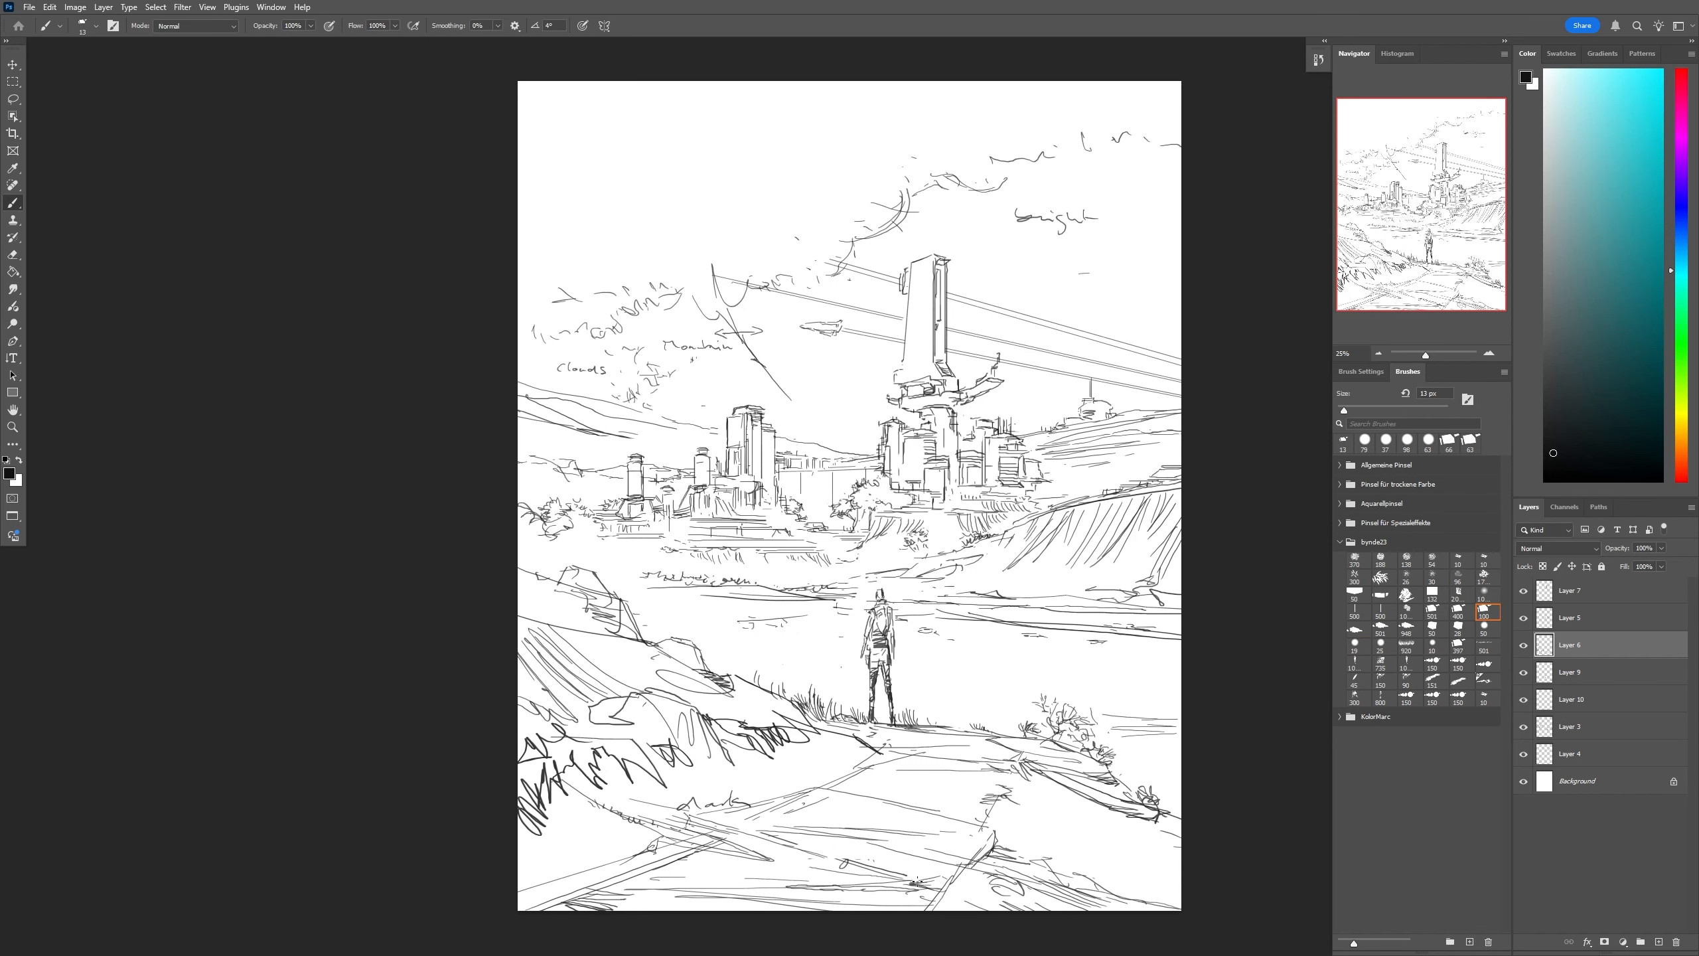
# Erase the remaining straight path edges and stray strokes, and add rough ground lines across the path
pyautogui.press('e')
pyautogui.moveTo(998, 843)
pyautogui.mouseDown()
pyautogui.moveTo(1027, 863)
pyautogui.moveTo(972, 830)
pyautogui.moveTo(974, 870)
pyautogui.mouseUp()
pyautogui.press('b')
pyautogui.moveTo(911, 859); pyautogui.dragTo(980, 882)
pyautogui.press('e')
pyautogui.moveTo(771, 859); pyautogui.dragTo(697, 857)
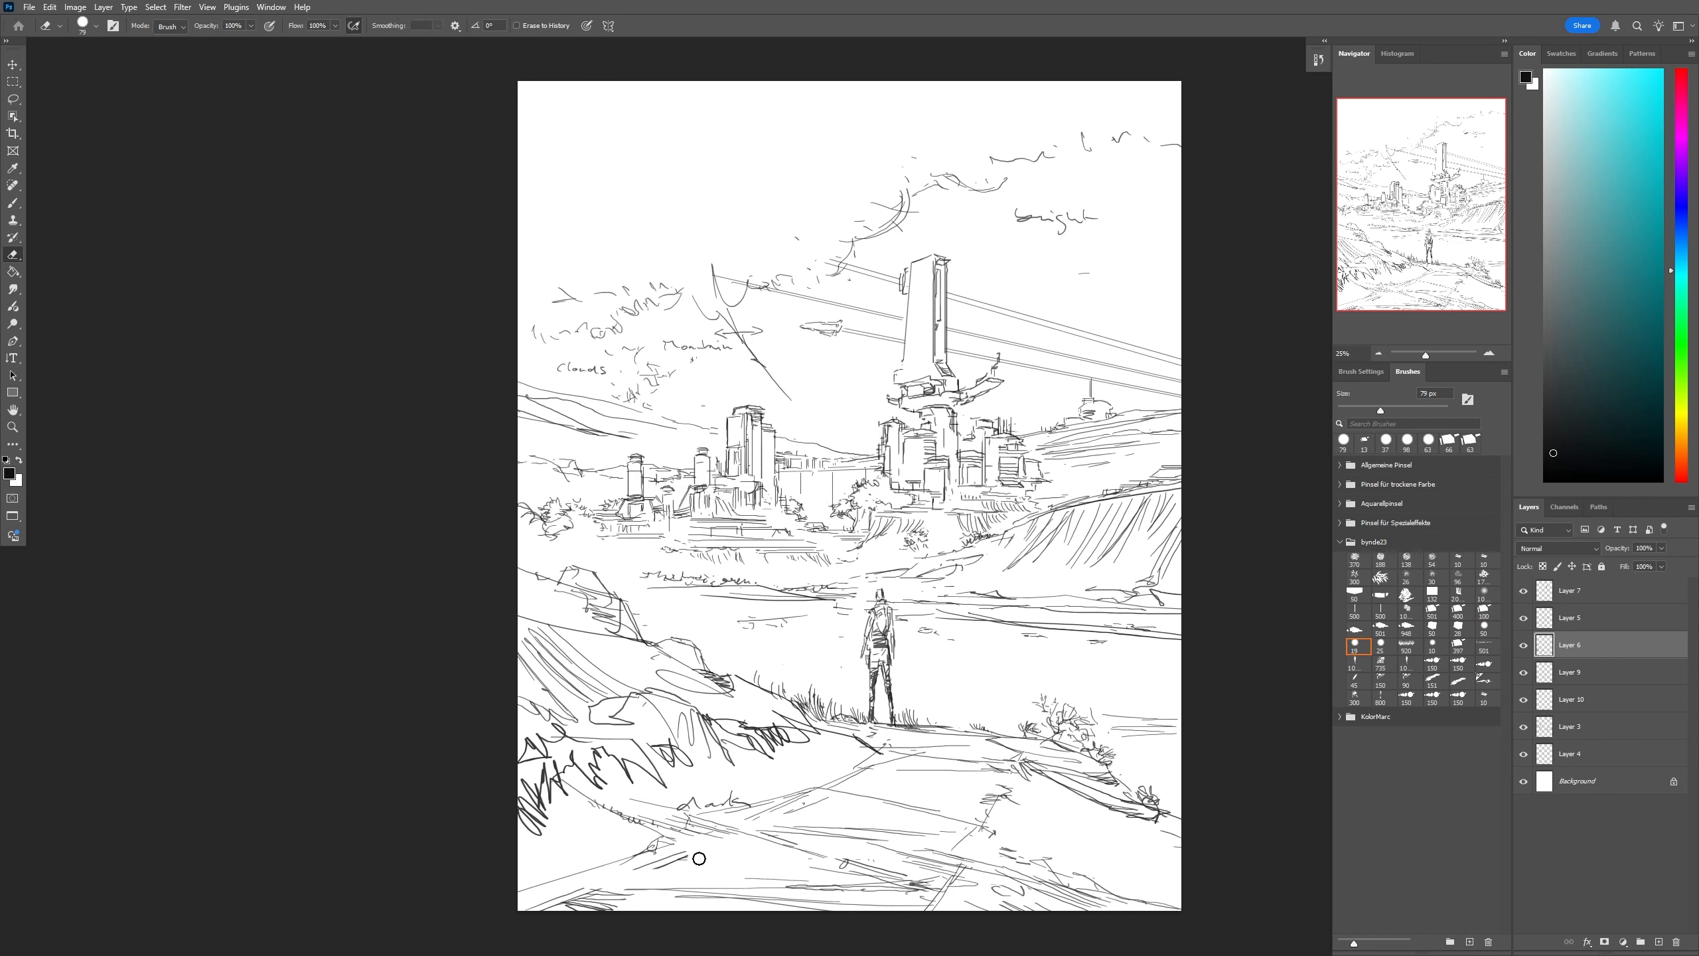
pyautogui.moveTo(826, 803)
pyautogui.mouseDown()
pyautogui.moveTo(750, 817)
pyautogui.moveTo(806, 866)
pyautogui.mouseUp()
# Label the foreground path "bright 2" and hatch the ground along its far side
pyautogui.press('b')
pyautogui.moveTo(681, 857); pyautogui.dragTo(841, 881)
pyautogui.moveTo(623, 877); pyautogui.dragTo(699, 881)
pyautogui.moveTo(1097, 830); pyautogui.dragTo(1181, 871)
pyautogui.moveTo(1060, 853); pyautogui.dragTo(1181, 900)
pyautogui.moveTo(1028, 806); pyautogui.dragTo(991, 829)
pyautogui.moveTo(1030, 835)
pyautogui.mouseDown()
pyautogui.moveTo(1011, 846)
pyautogui.moveTo(1071, 840)
pyautogui.mouseUp()
pyautogui.moveTo(994, 836); pyautogui.dragTo(1040, 854)
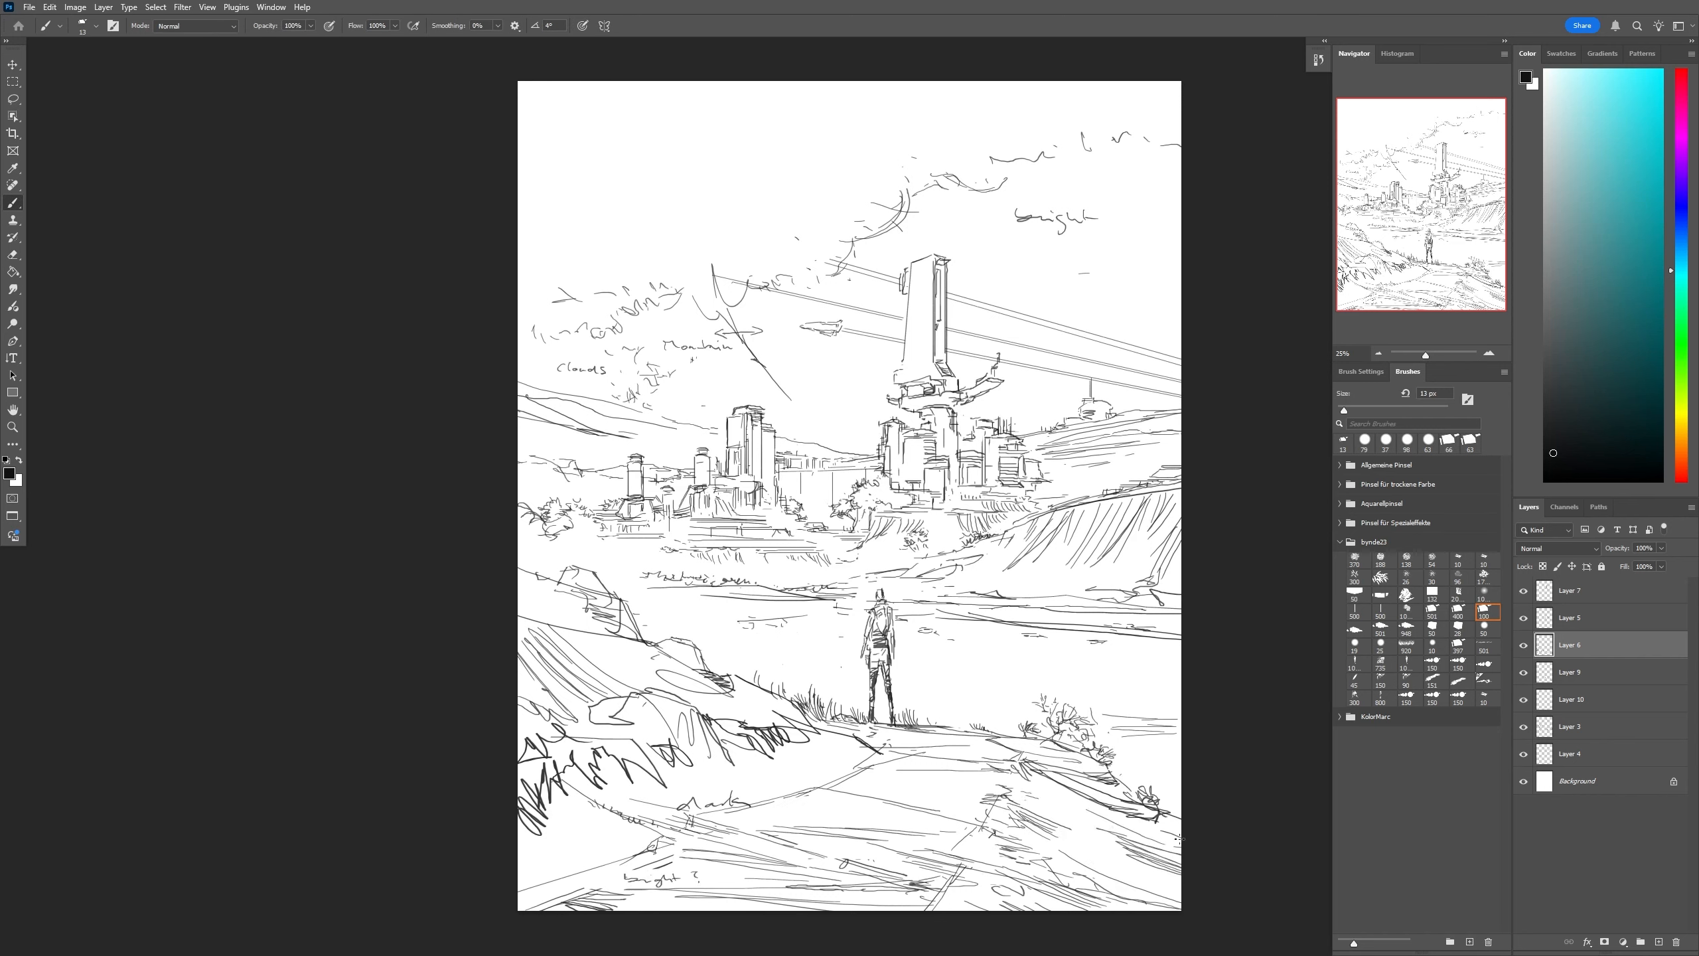
# Add shoreline and water lines behind the figure and label the water "dark 2"
pyautogui.moveTo(535, 568); pyautogui.dragTo(701, 600)
pyautogui.moveTo(976, 629); pyautogui.dragTo(1089, 647)
pyautogui.moveTo(1051, 636); pyautogui.dragTo(1182, 658)
pyautogui.moveTo(958, 665); pyautogui.dragTo(1014, 669)
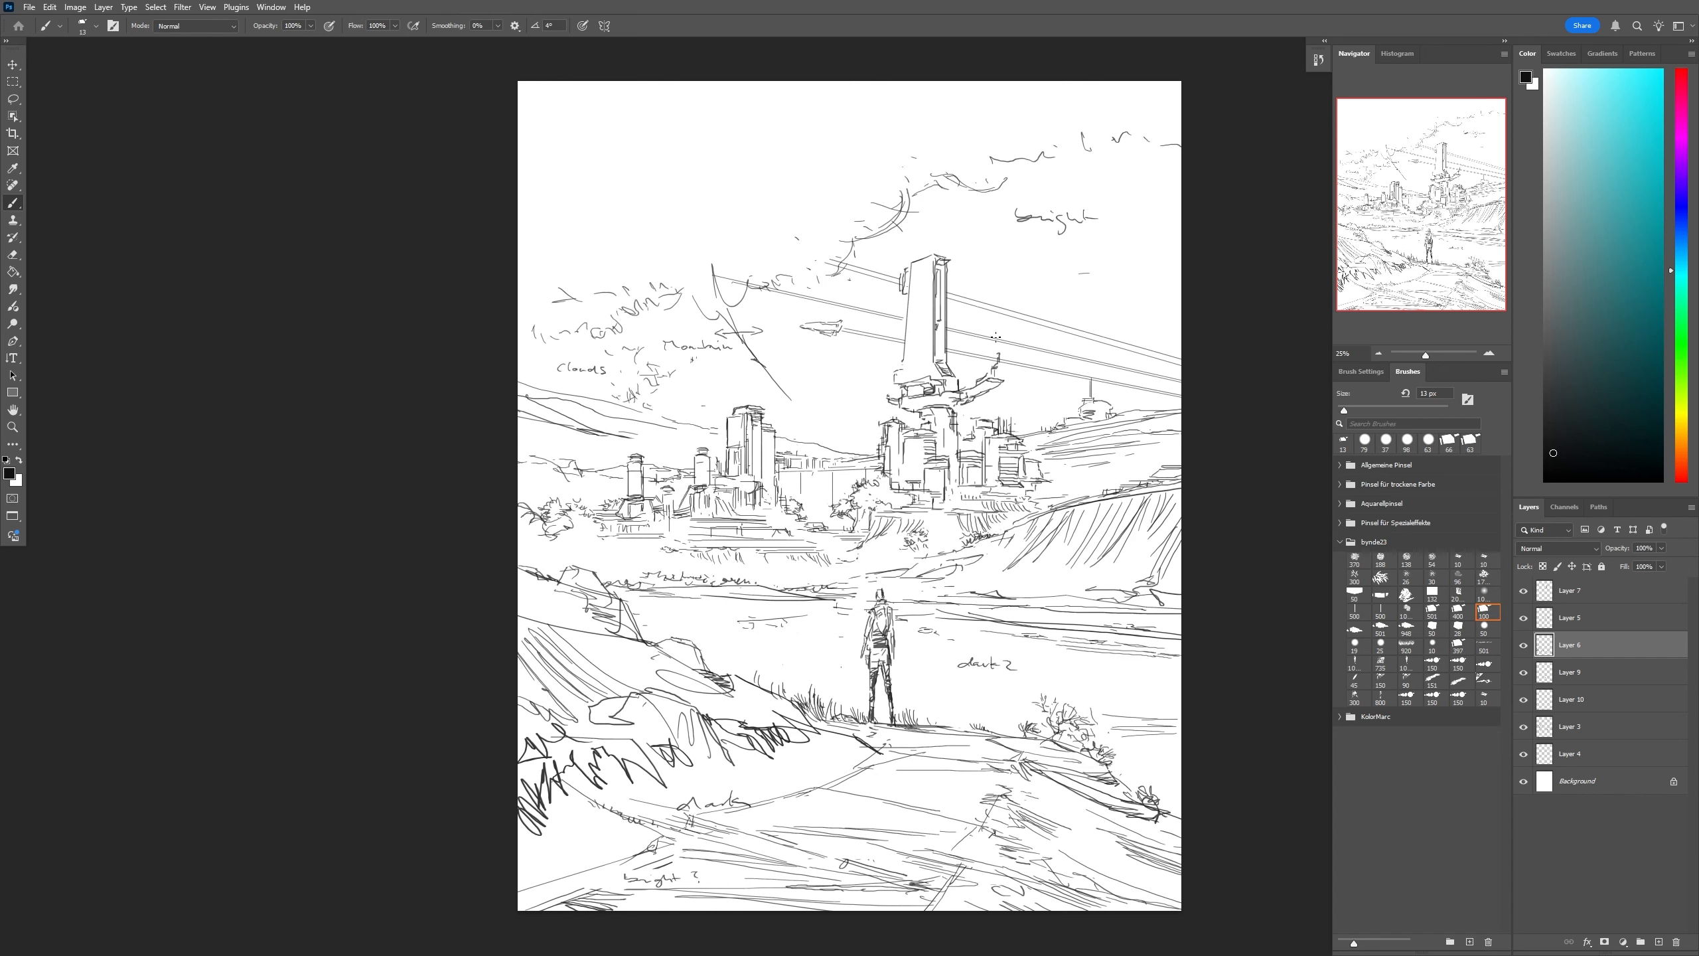
# Add rooftop and facade details to the tallest building of the smaller complex, and check the layers' visibility
pyautogui.moveTo(745, 400)
pyautogui.mouseDown()
pyautogui.moveTo(700, 446)
pyautogui.moveTo(637, 448)
pyautogui.moveTo(767, 439)
pyautogui.moveTo(766, 494)
pyautogui.mouseUp()
pyautogui.moveTo(774, 436); pyautogui.dragTo(774, 477)
pyautogui.click(1523, 672)
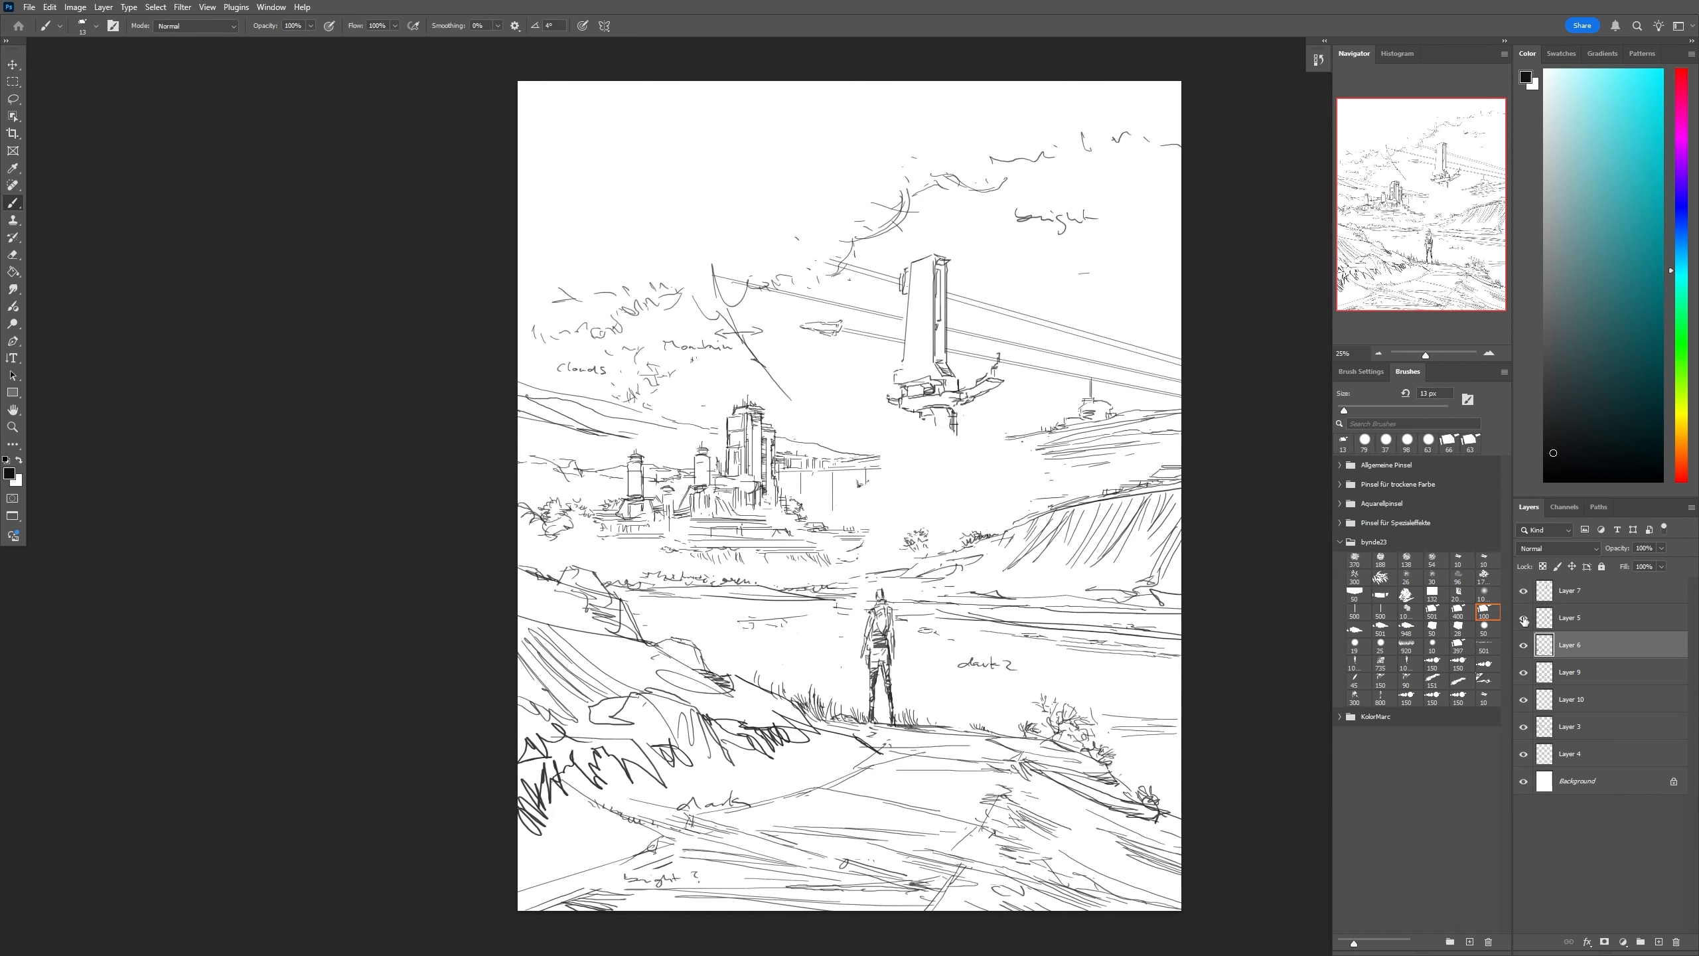
pyautogui.click(1523, 671)
# Add a few strokes to the figure's arm on Layer 9
pyautogui.click(1570, 671)
pyautogui.moveTo(870, 660); pyautogui.dragTo(861, 670)
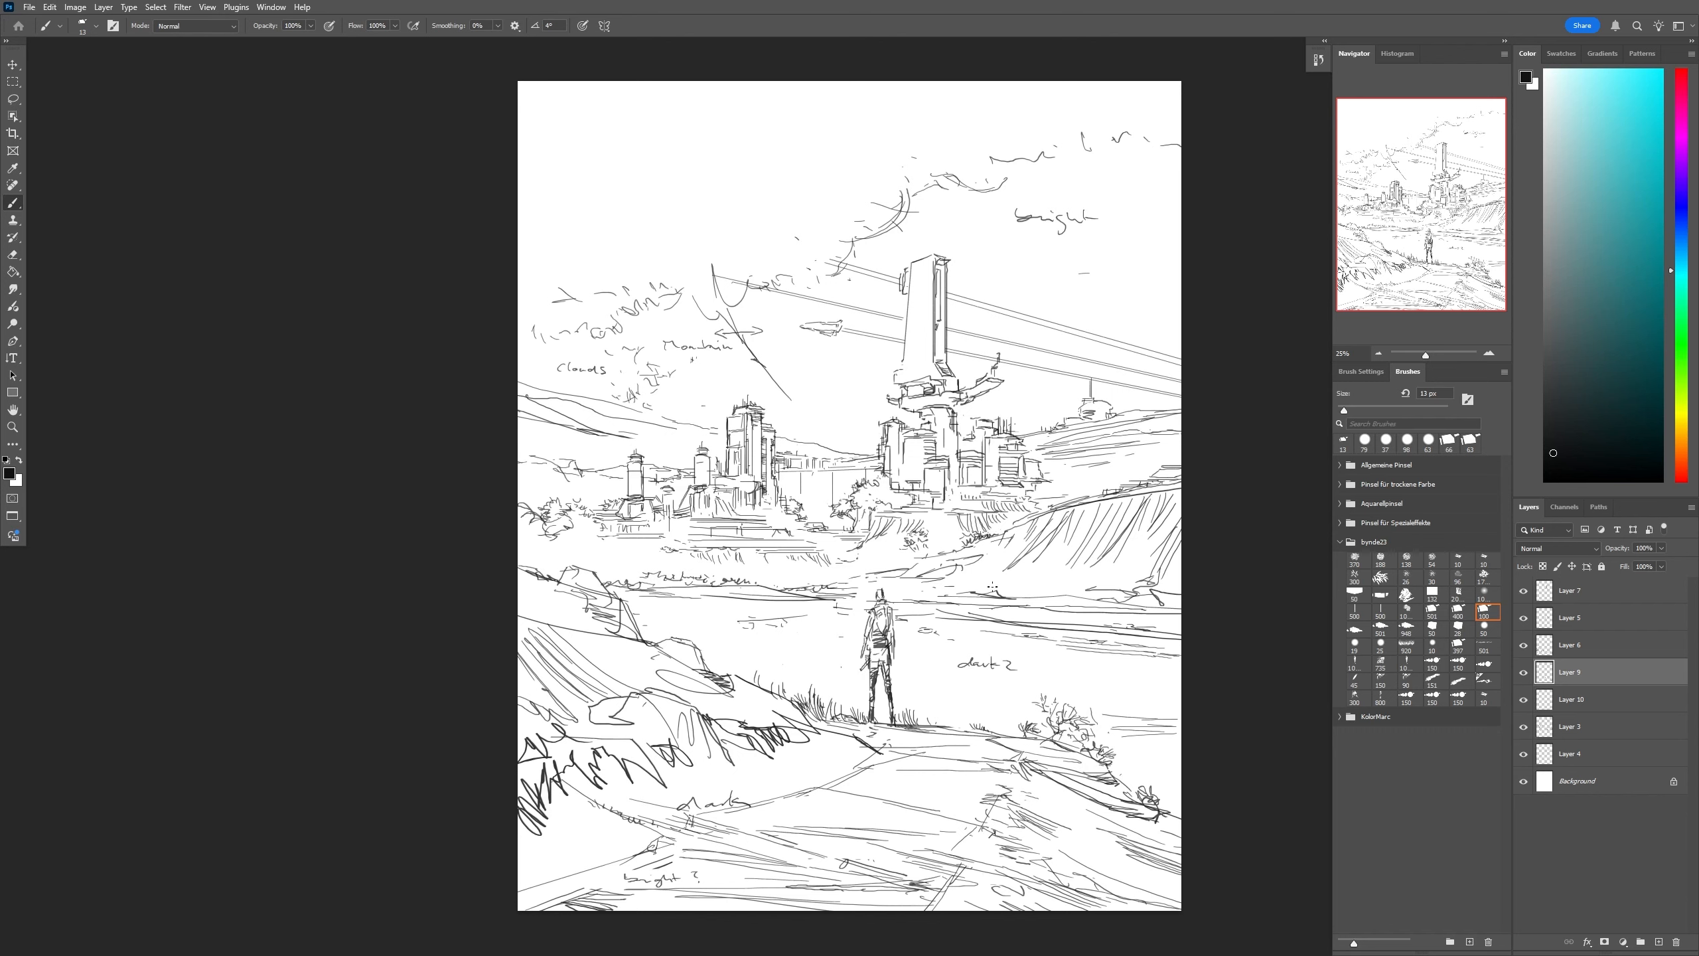
pyautogui.click(29, 8)
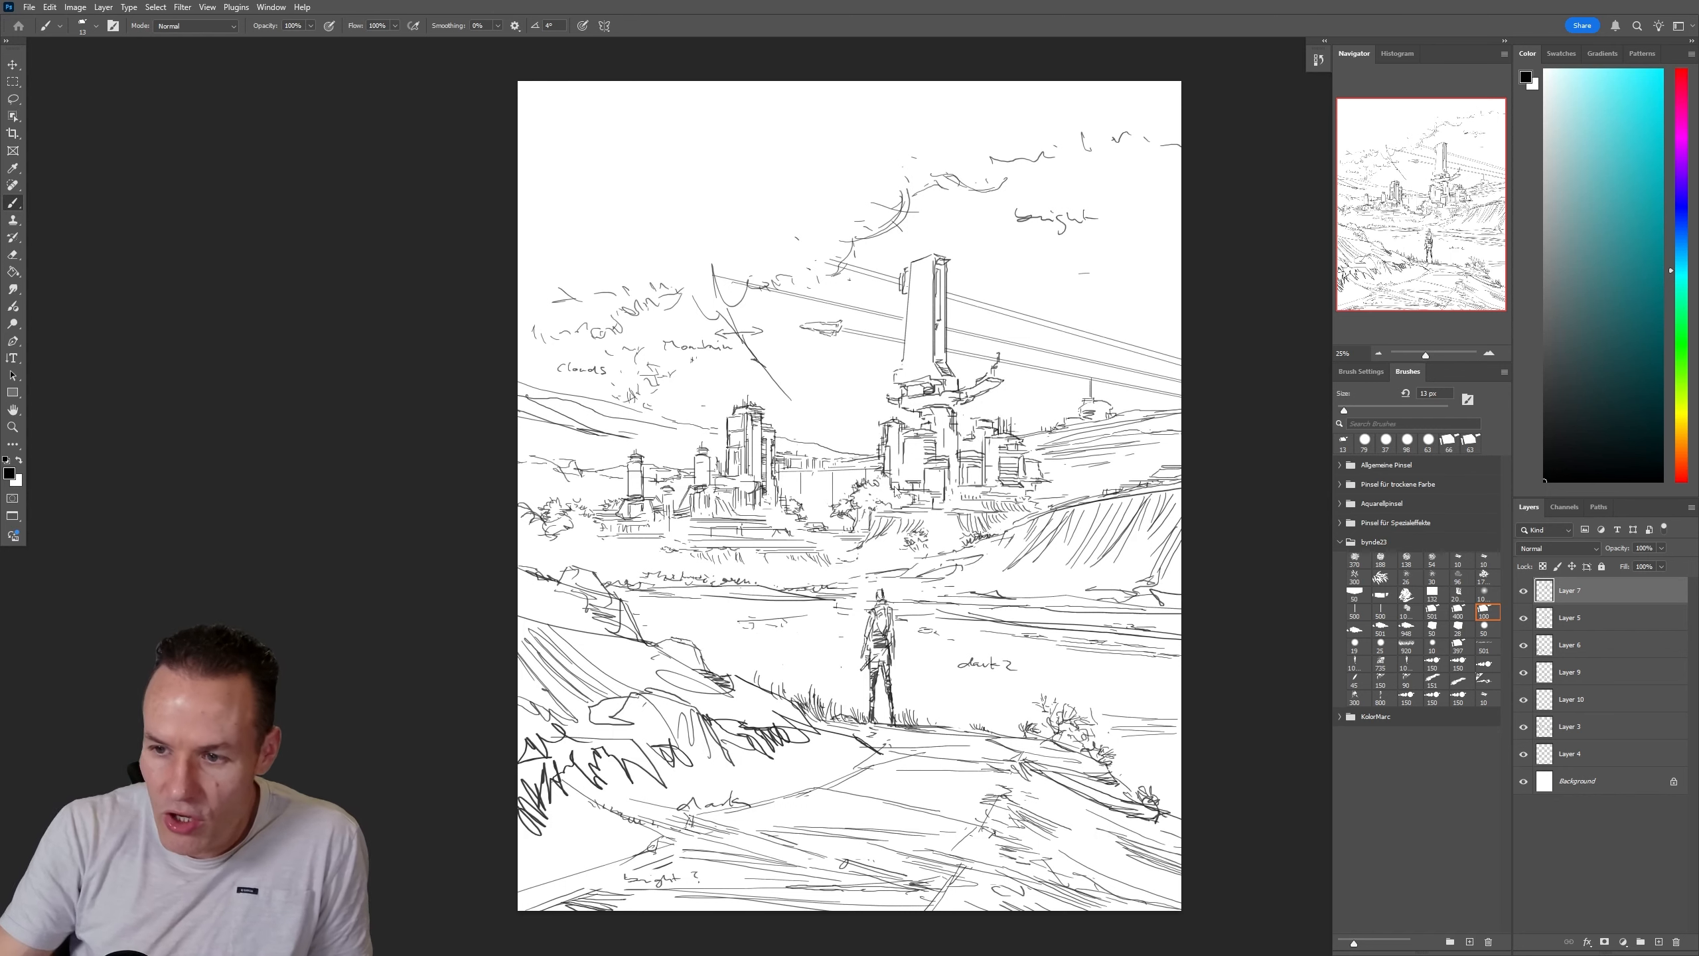
# Create a new layer on top of the stack and choose a bright red brush colour
pyautogui.click(1659, 942)
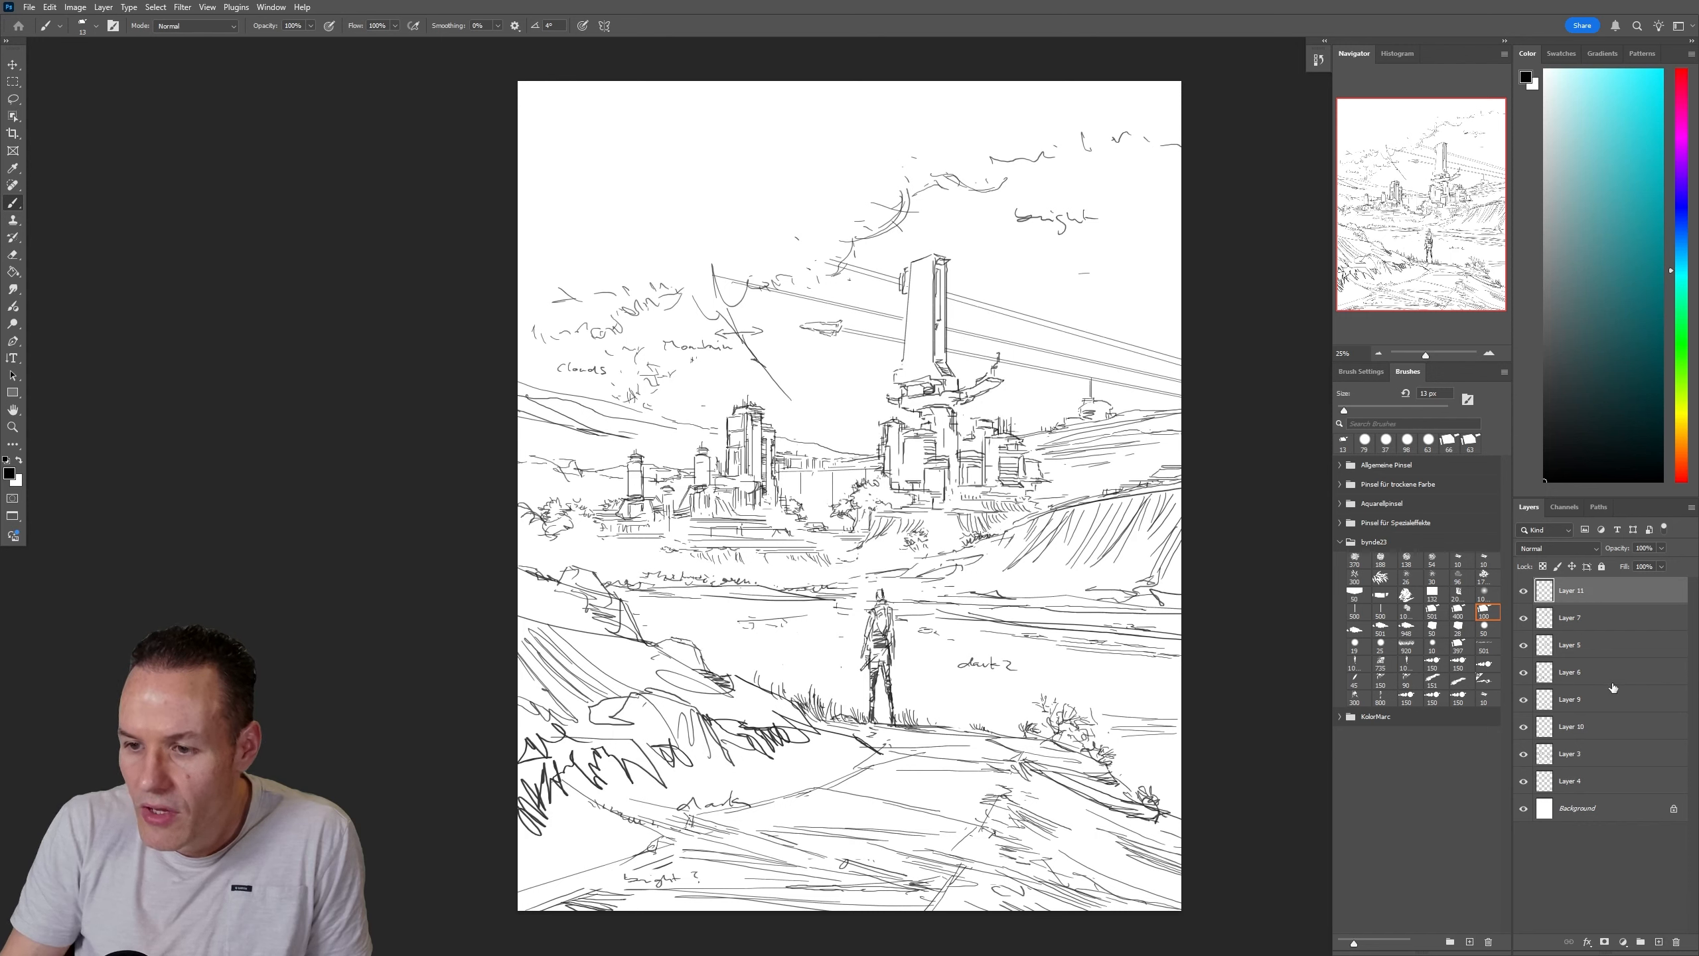
pyautogui.click(1524, 590)
pyautogui.click(1524, 590)
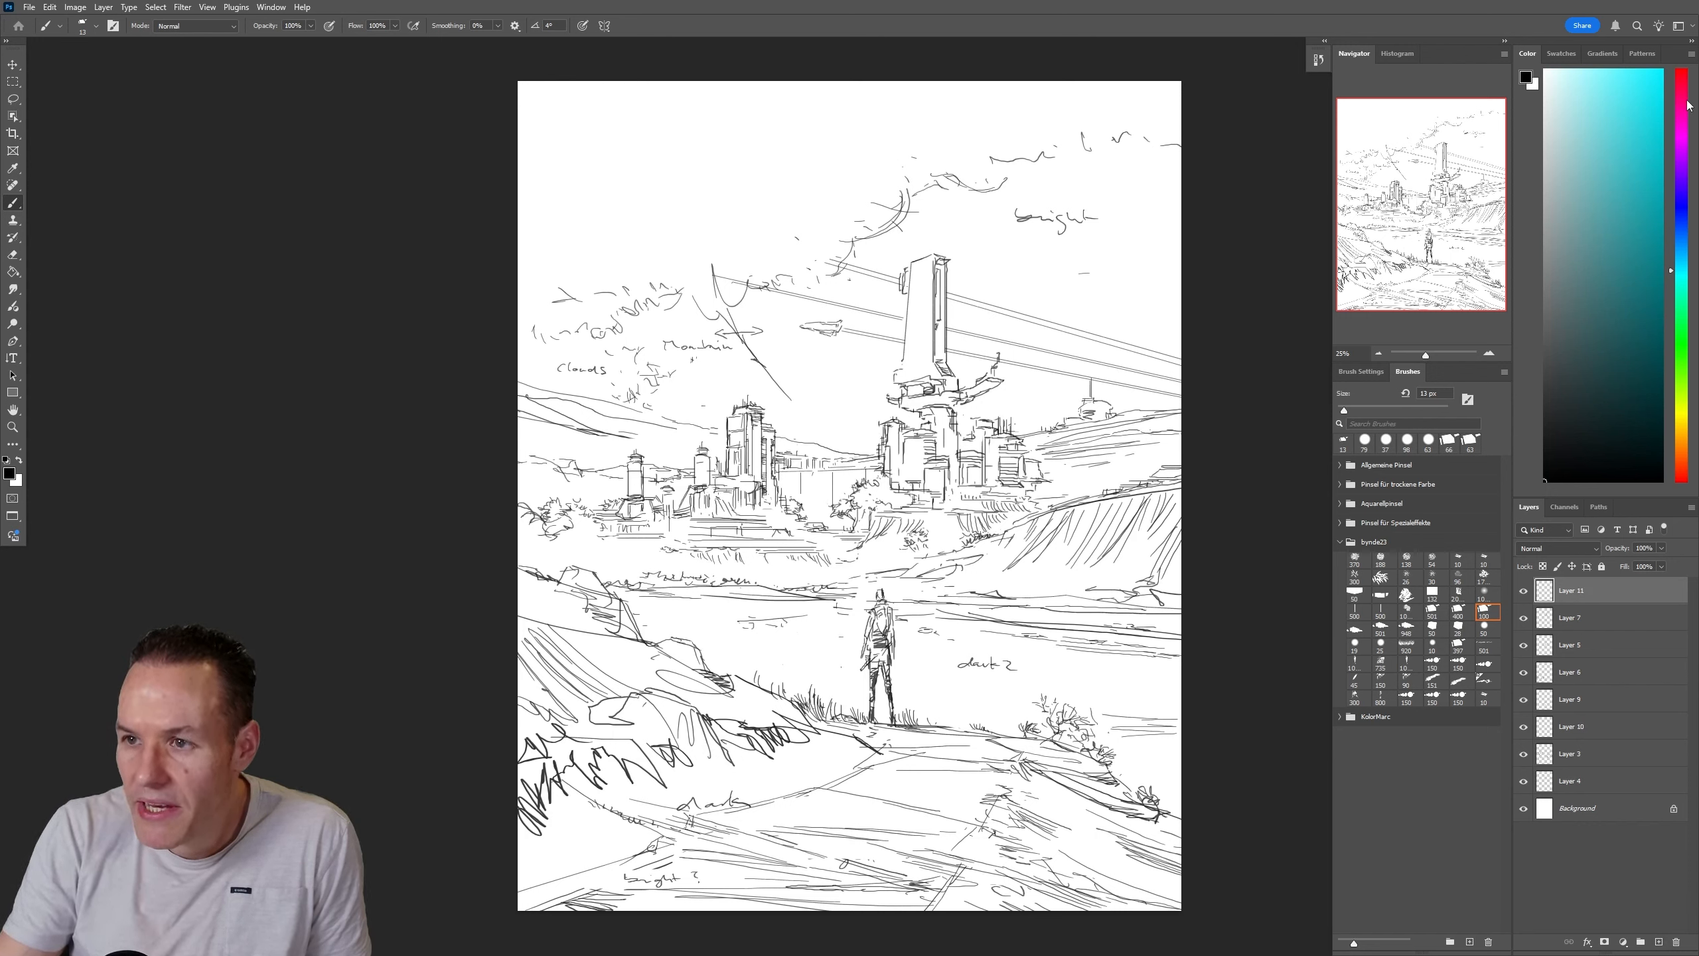
pyautogui.click(1682, 74)
pyautogui.click(1654, 116)
pyautogui.moveTo(987, 253)
pyautogui.mouseDown()
pyautogui.moveTo(856, 472)
pyautogui.moveTo(993, 378)
pyautogui.moveTo(1045, 466)
pyautogui.mouseUp()
pyautogui.moveTo(884, 577)
pyautogui.mouseDown()
pyautogui.moveTo(848, 628)
pyautogui.moveTo(912, 617)
pyautogui.mouseUp()
pyautogui.hotkey('ctrl', 'z')
pyautogui.hotkey('ctrl', 'z')
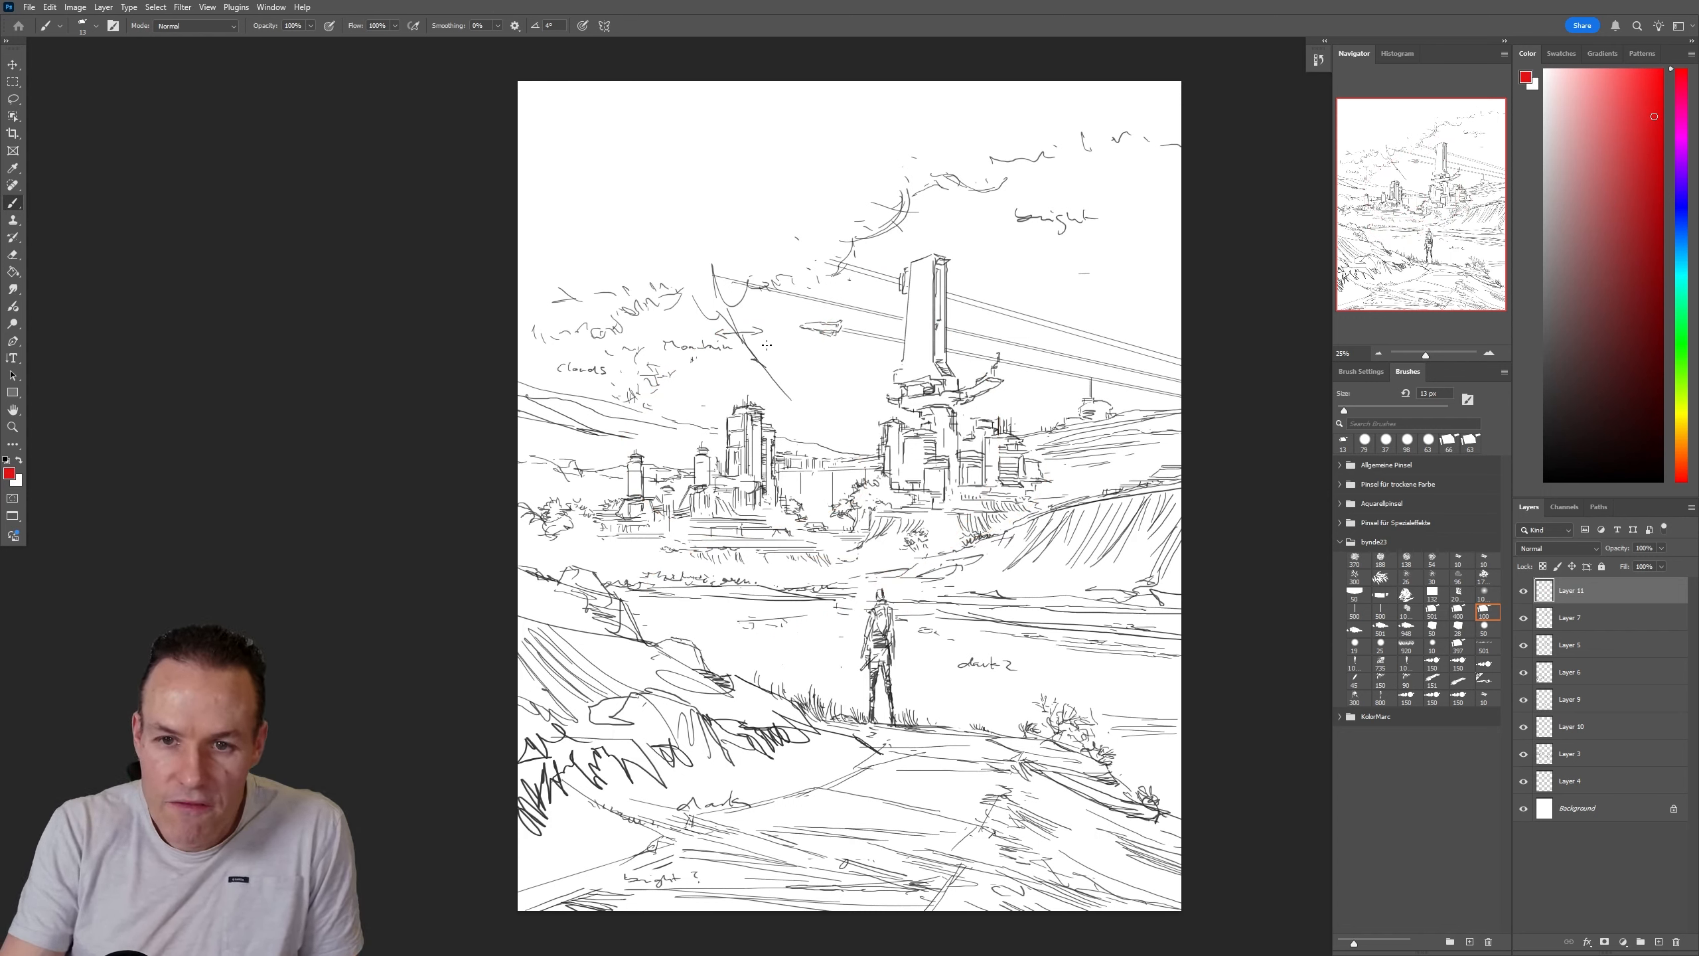
# Mark the airship, the cables and the tall tower with red strokes, and undo all the marks
pyautogui.moveTo(815, 321); pyautogui.dragTo(836, 337)
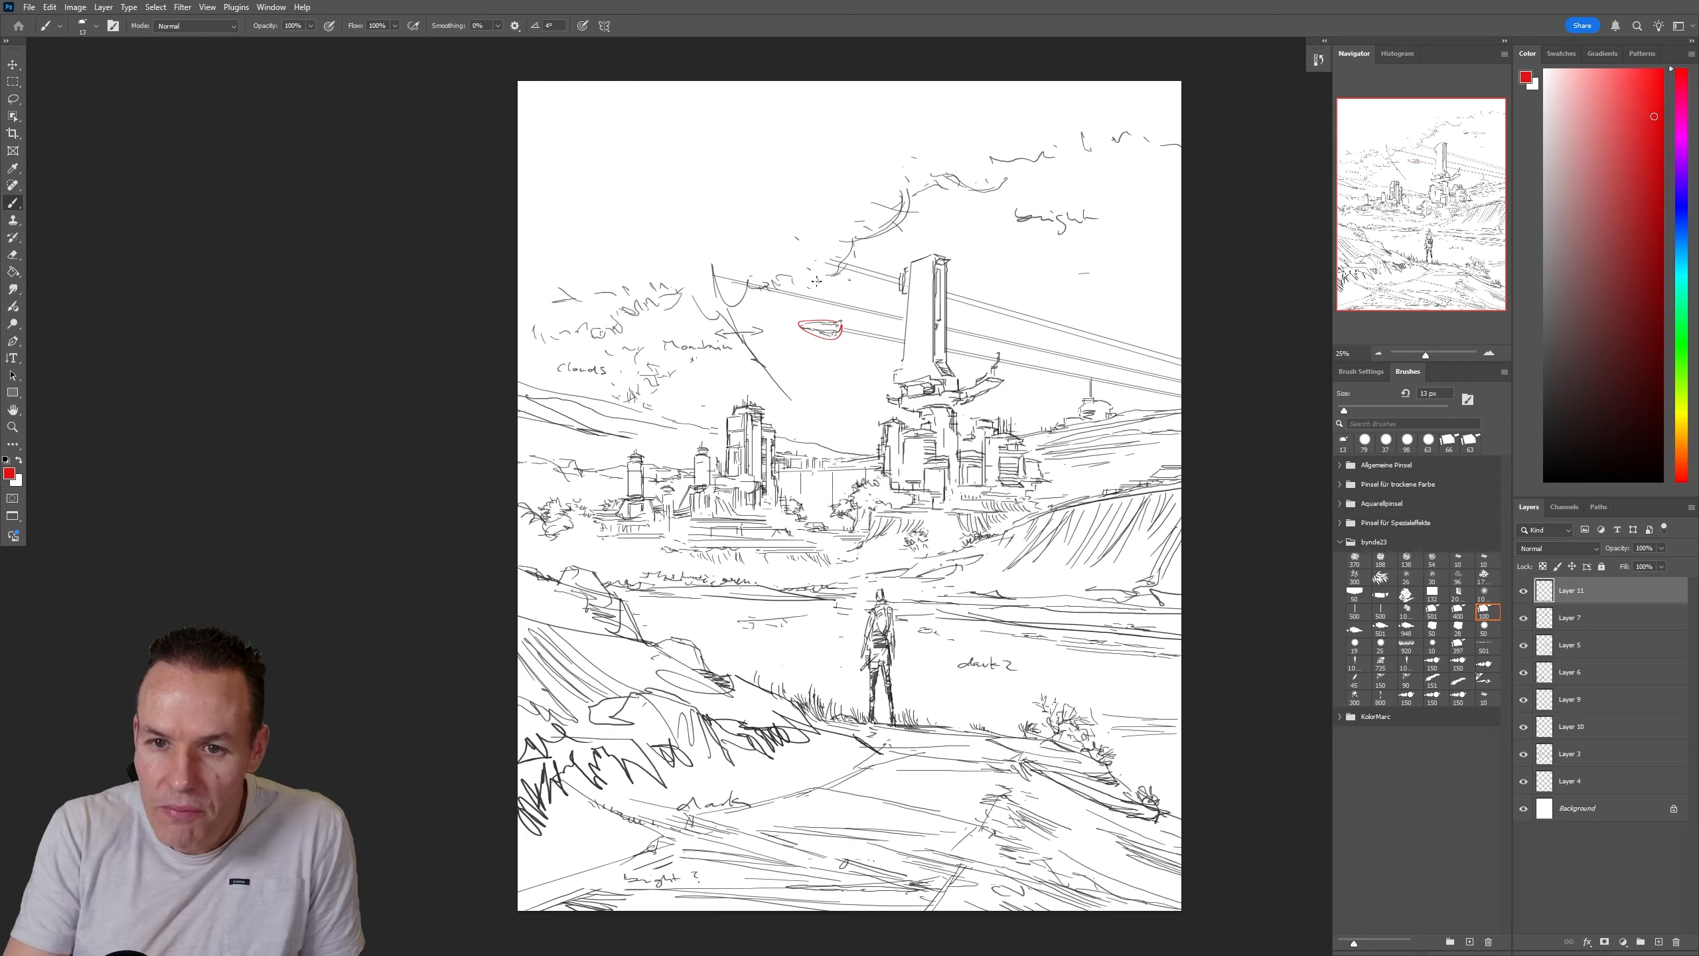
pyautogui.moveTo(824, 269); pyautogui.dragTo(1145, 357)
pyautogui.moveTo(824, 301); pyautogui.dragTo(1116, 366)
pyautogui.moveTo(890, 336); pyautogui.dragTo(1182, 399)
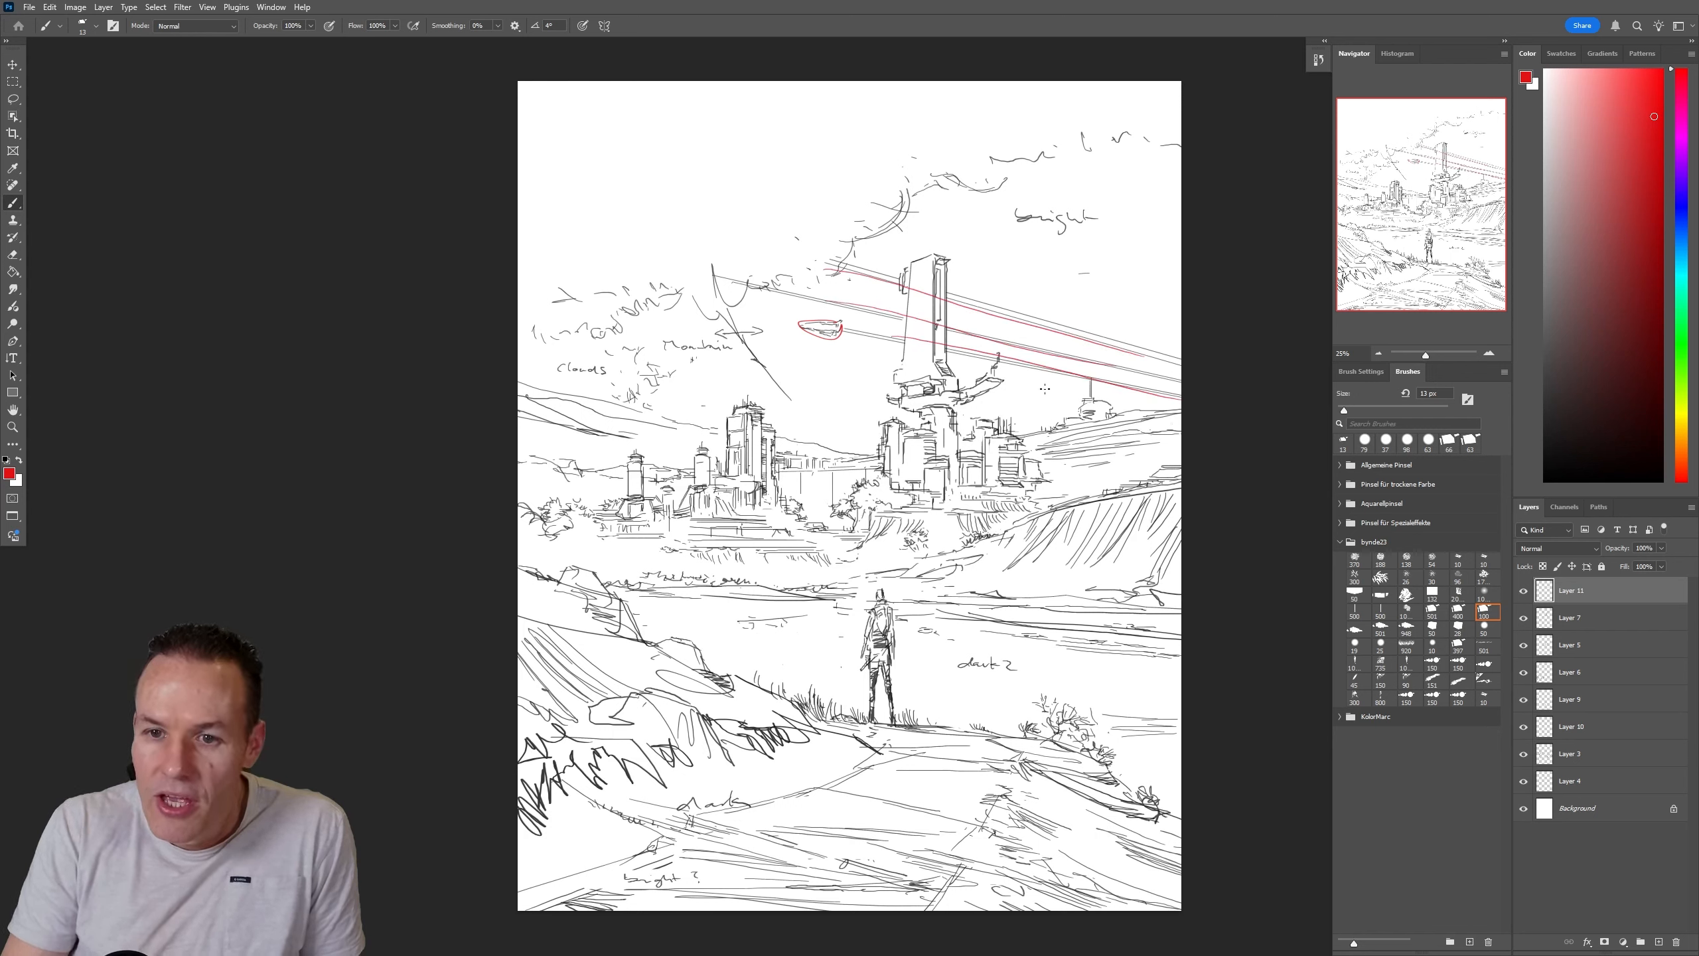
pyautogui.moveTo(947, 253)
pyautogui.mouseDown()
pyautogui.moveTo(888, 276)
pyautogui.moveTo(957, 499)
pyautogui.moveTo(1017, 295)
pyautogui.moveTo(859, 341)
pyautogui.moveTo(990, 482)
pyautogui.moveTo(815, 307)
pyautogui.moveTo(966, 451)
pyautogui.moveTo(839, 277)
pyautogui.mouseUp()
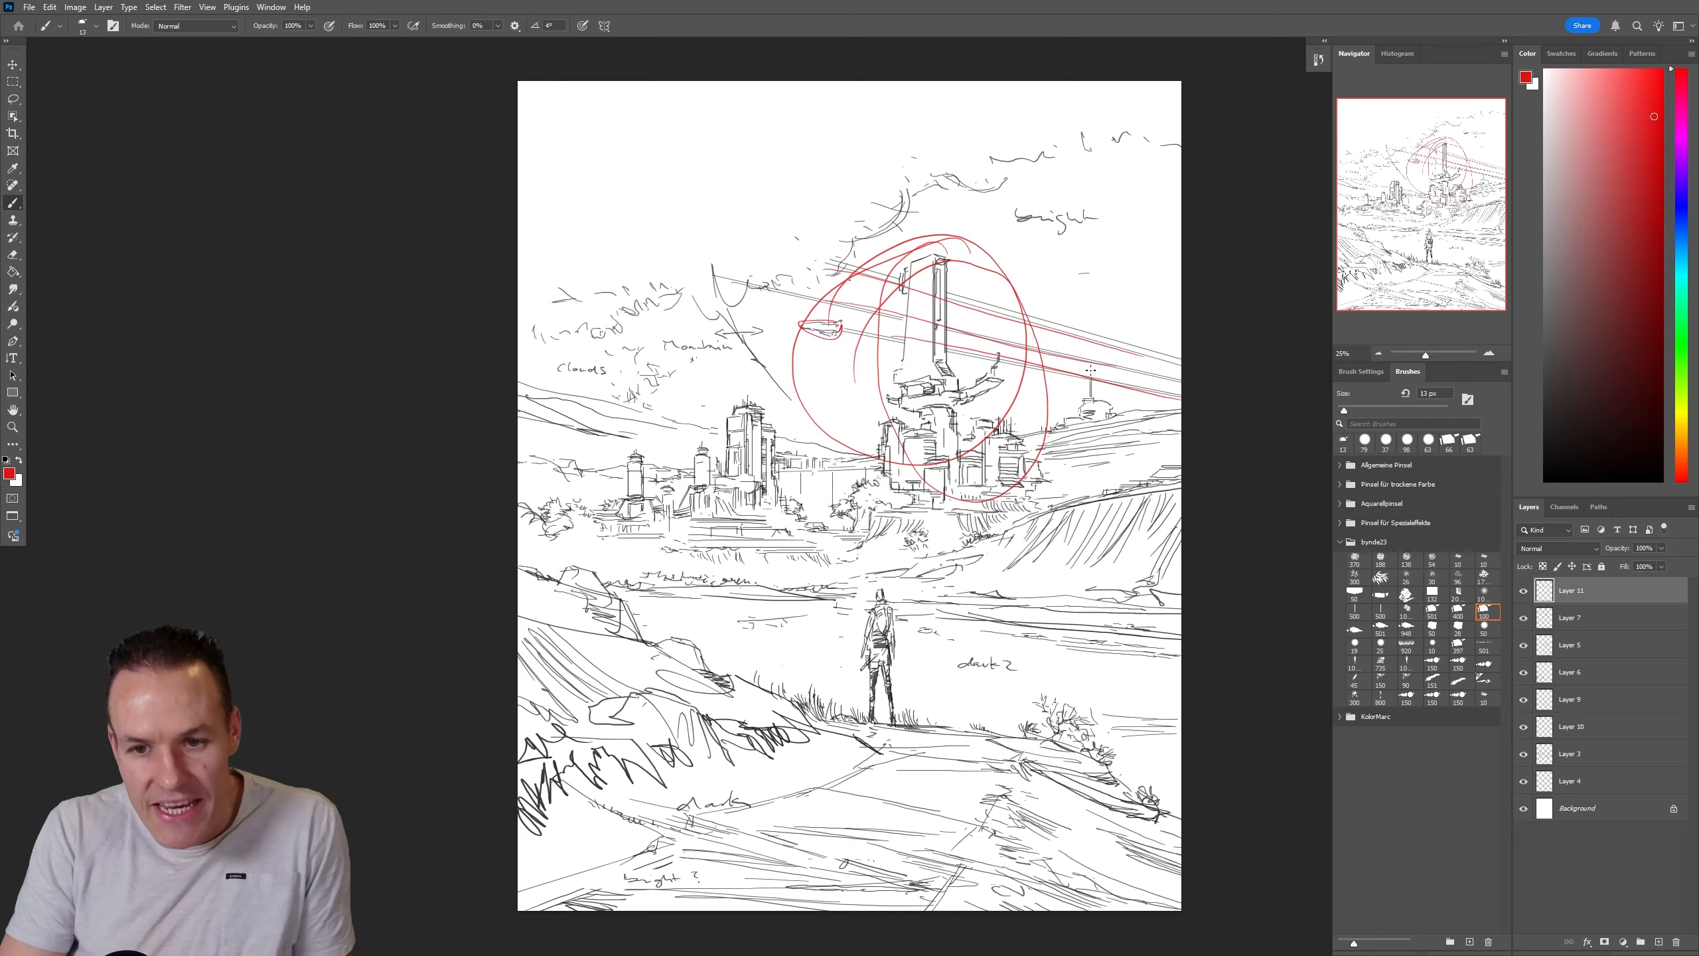
pyautogui.hotkey('ctrl', 'z')
pyautogui.hotkey('ctrl', 'z')
pyautogui.hotkey('ctrl', 'z')
pyautogui.hotkey('ctrl', 'z')
pyautogui.hotkey('ctrl', 'z')
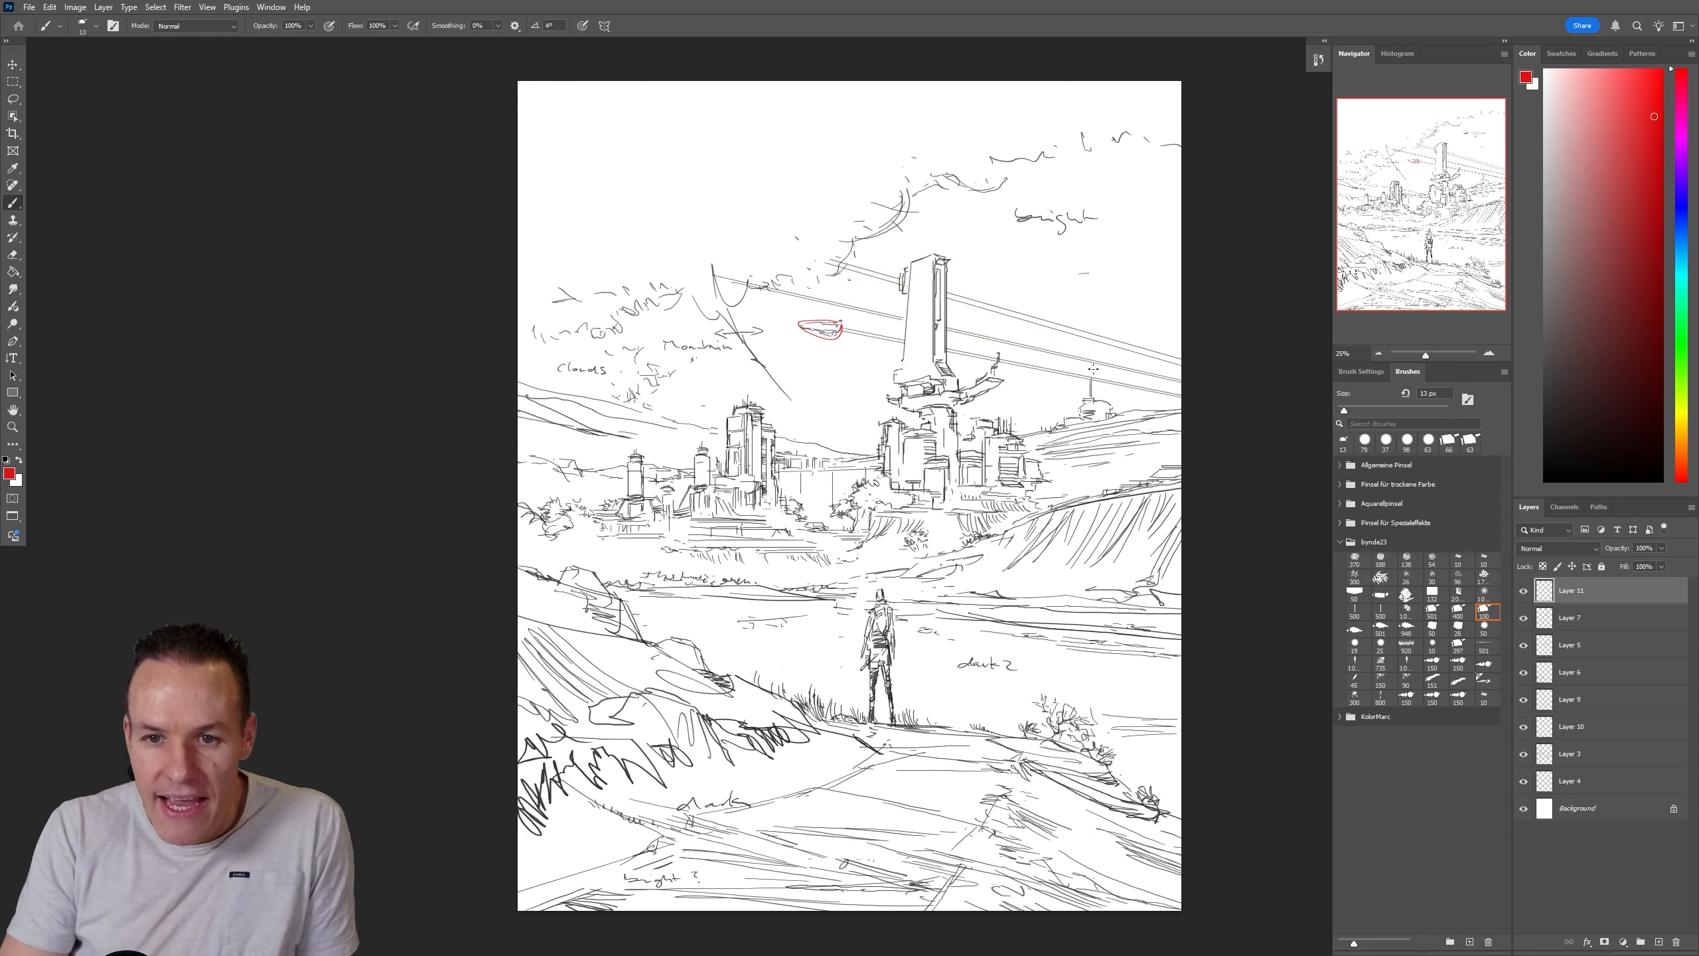
pyautogui.hotkey('ctrl', 'z')
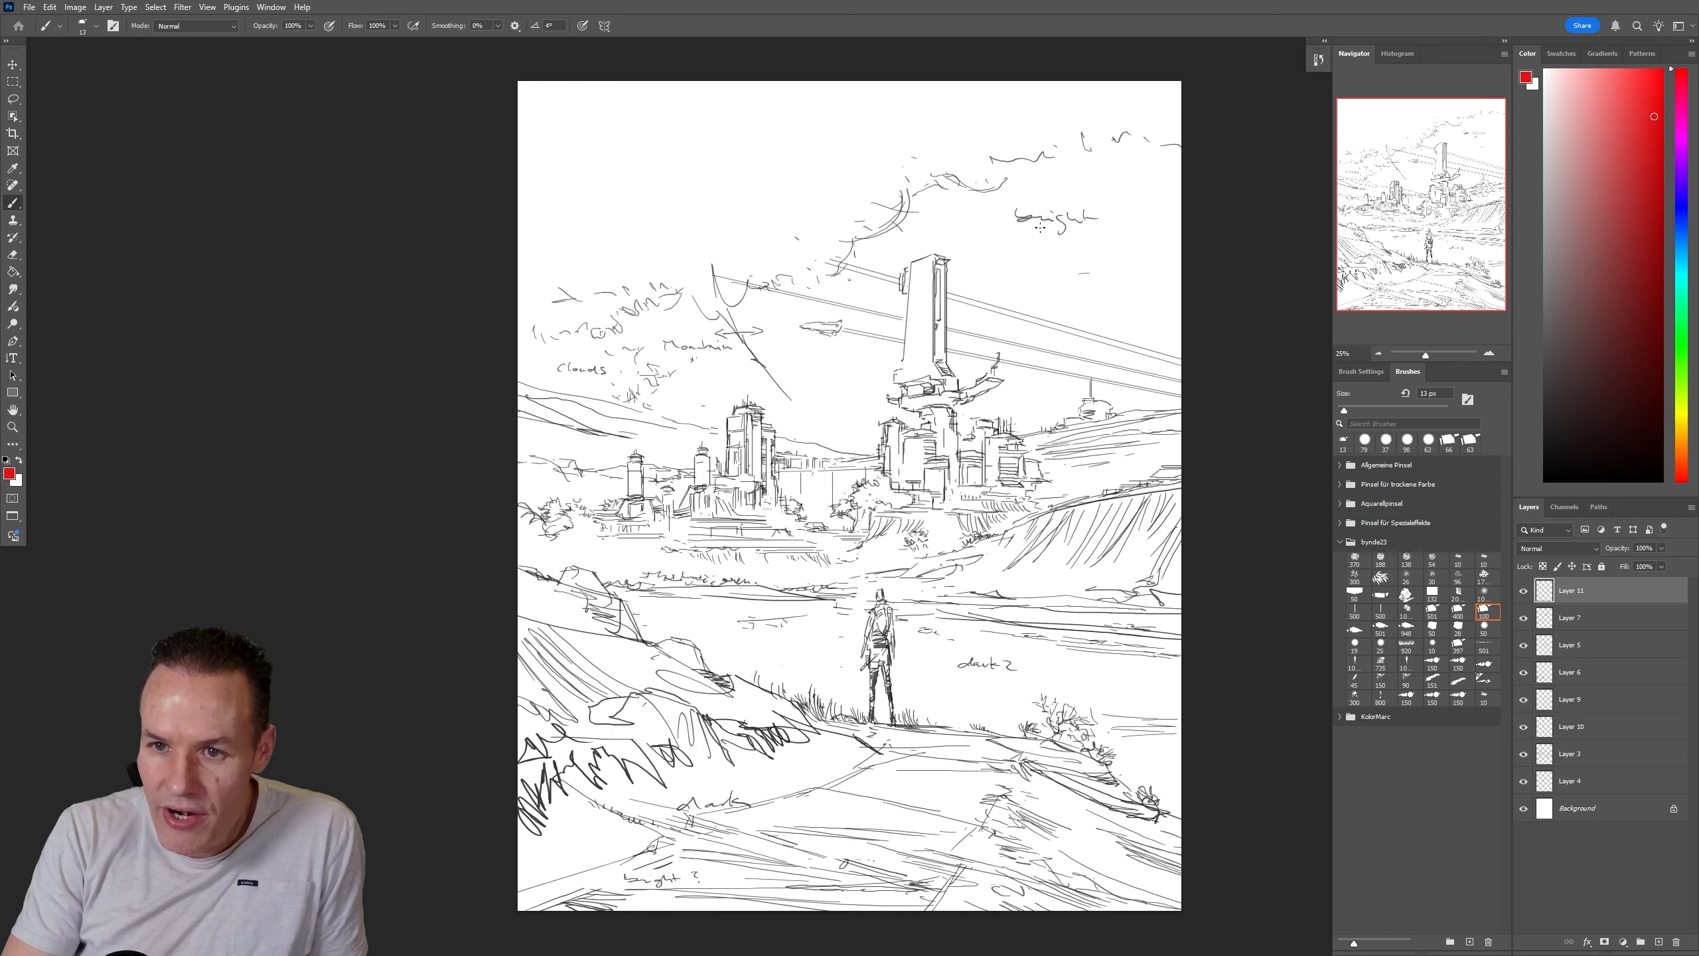
# Underline the "bright", "Clouds" and "dark" labels in red
pyautogui.moveTo(1023, 231); pyautogui.dragTo(1086, 228)
pyautogui.moveTo(565, 380); pyautogui.dragTo(600, 377)
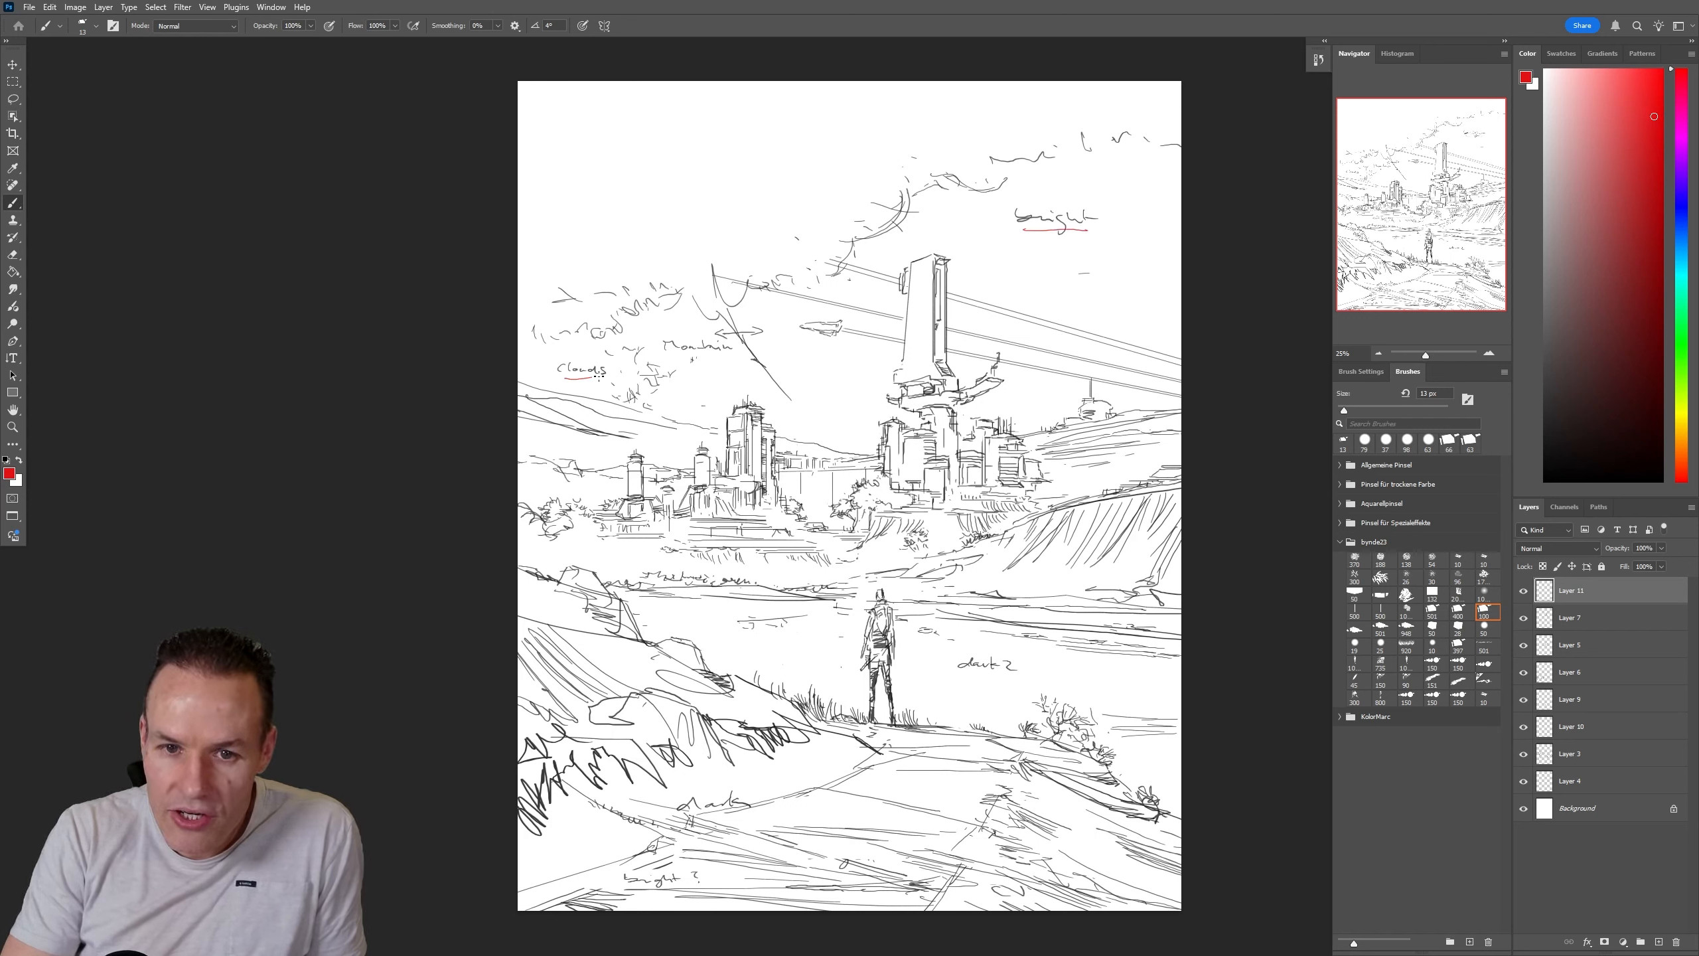
pyautogui.moveTo(683, 817); pyautogui.dragTo(754, 816)
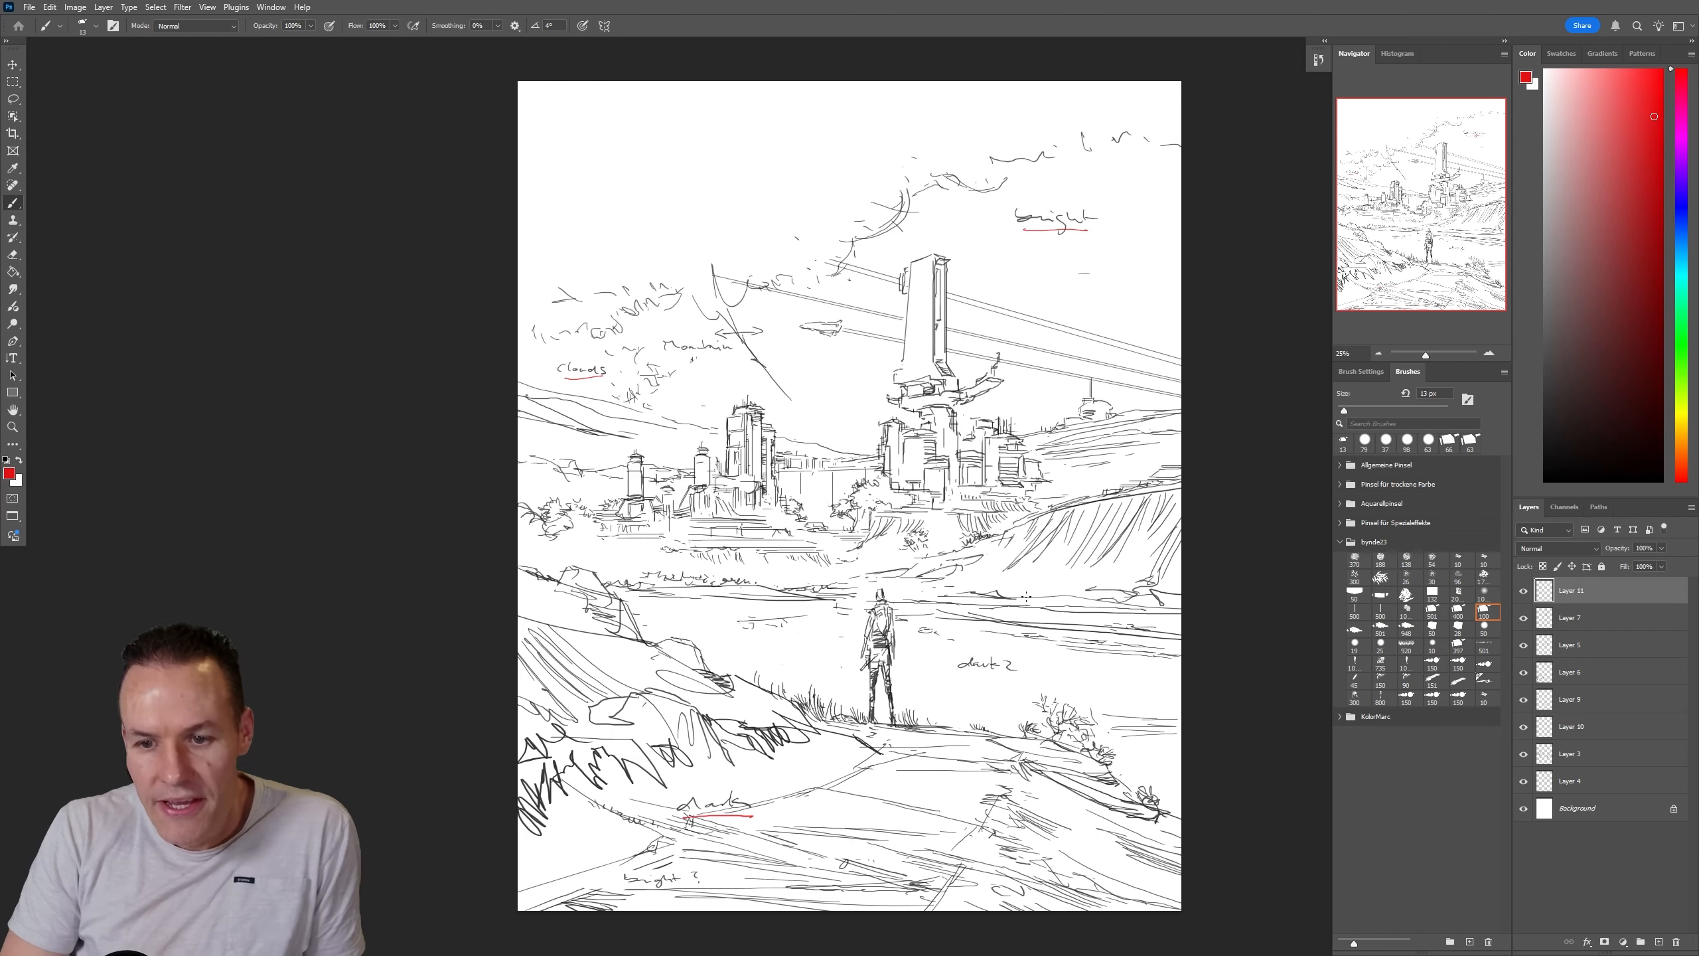
# Underline the "dark 2" label in red, then hatch the ground beside the figure and undo the hatching
pyautogui.moveTo(959, 669); pyautogui.dragTo(1028, 676)
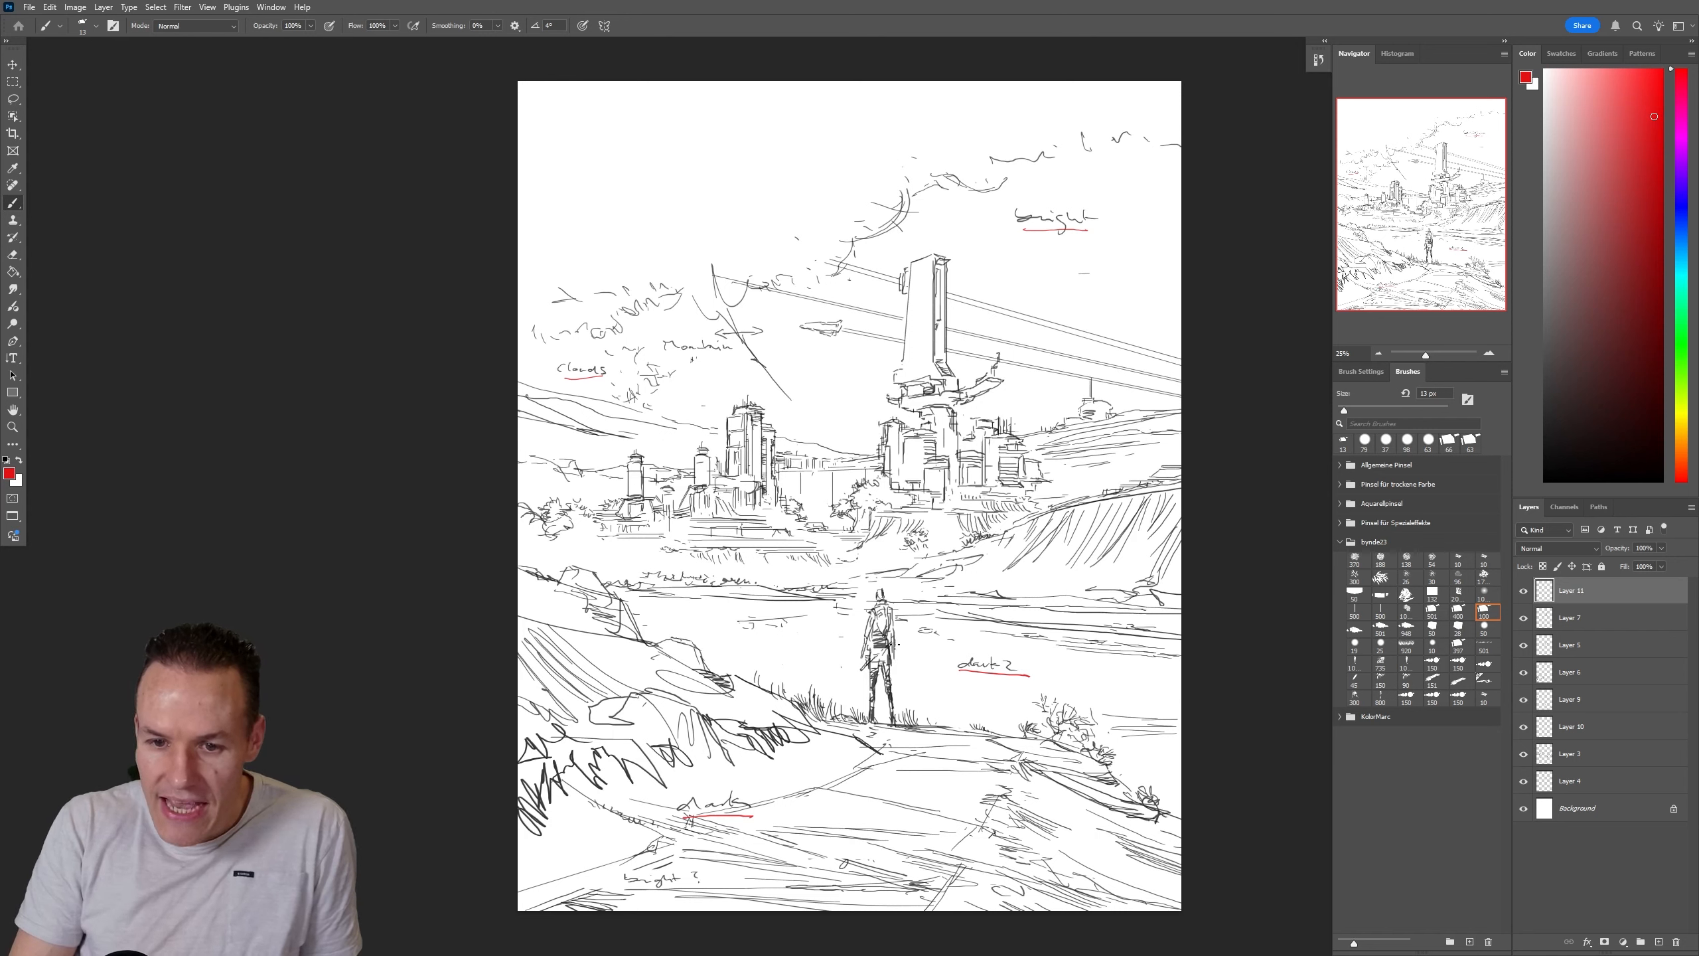
pyautogui.moveTo(935, 666)
pyautogui.mouseDown()
pyautogui.moveTo(1017, 665)
pyautogui.moveTo(897, 680)
pyautogui.moveTo(1071, 692)
pyautogui.moveTo(904, 710)
pyautogui.mouseUp()
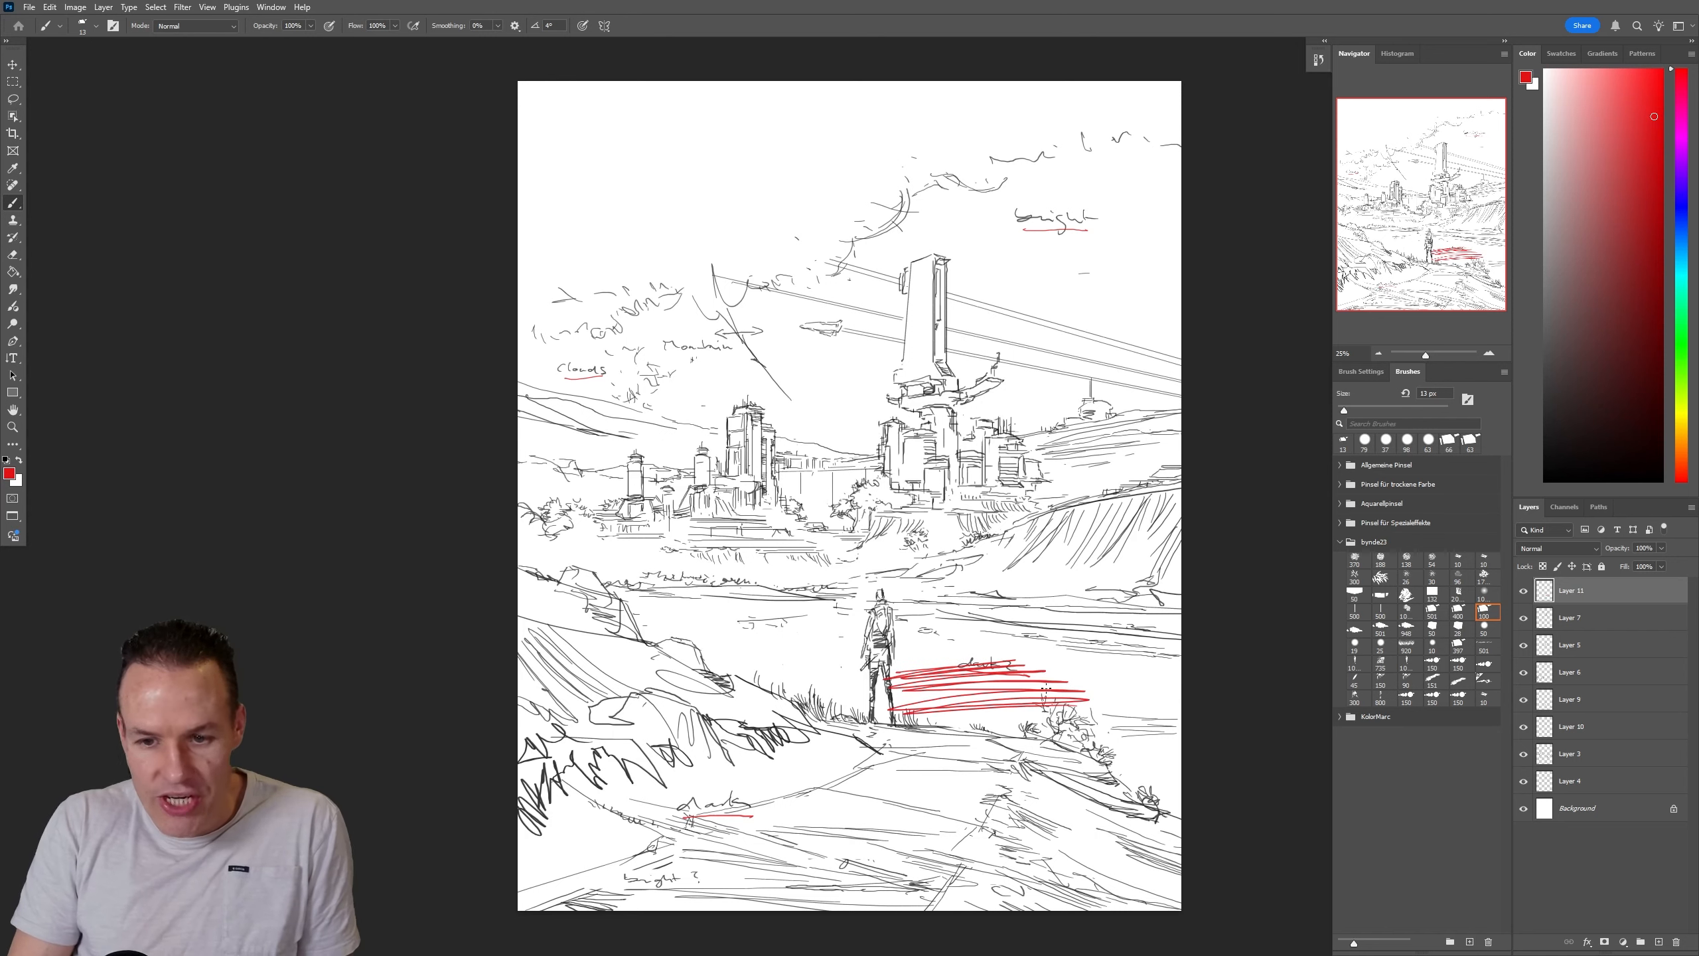
pyautogui.hotkey('ctrl', 'z')
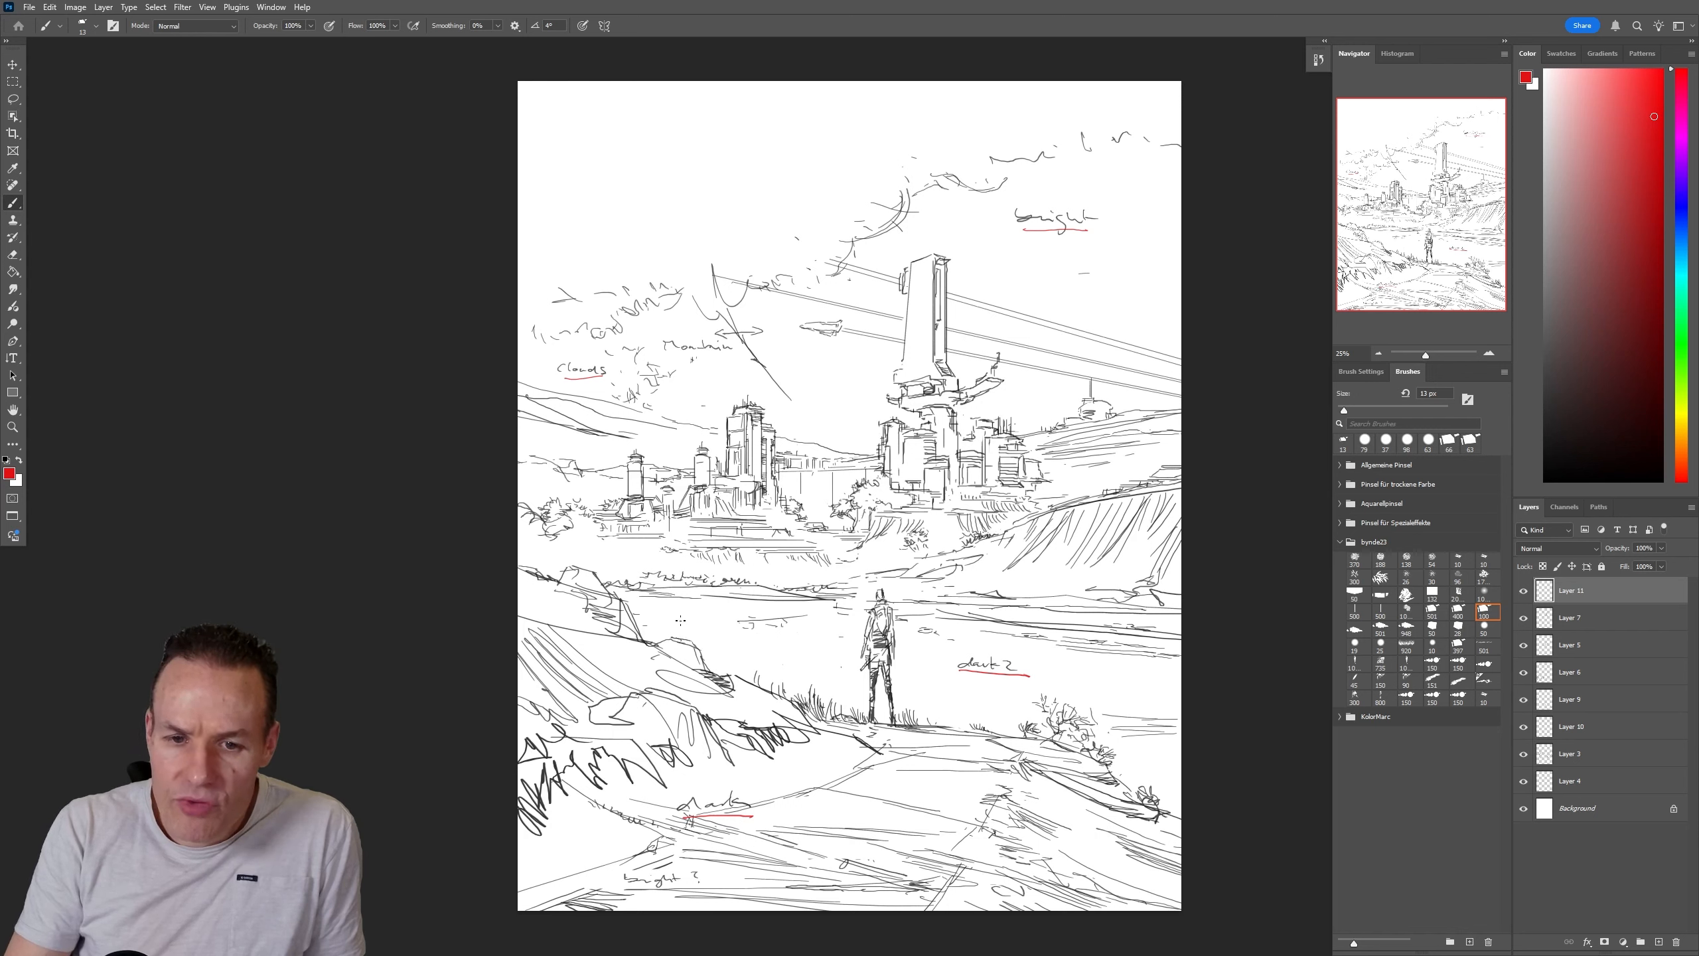
# Outline the foreground ridge, the figure and the far bank behind it in red, circle the figure's upper body and undo the circle
pyautogui.moveTo(527, 571)
pyautogui.mouseDown()
pyautogui.moveTo(599, 585)
pyautogui.moveTo(669, 645)
pyautogui.moveTo(838, 717)
pyautogui.moveTo(1181, 807)
pyautogui.mouseUp()
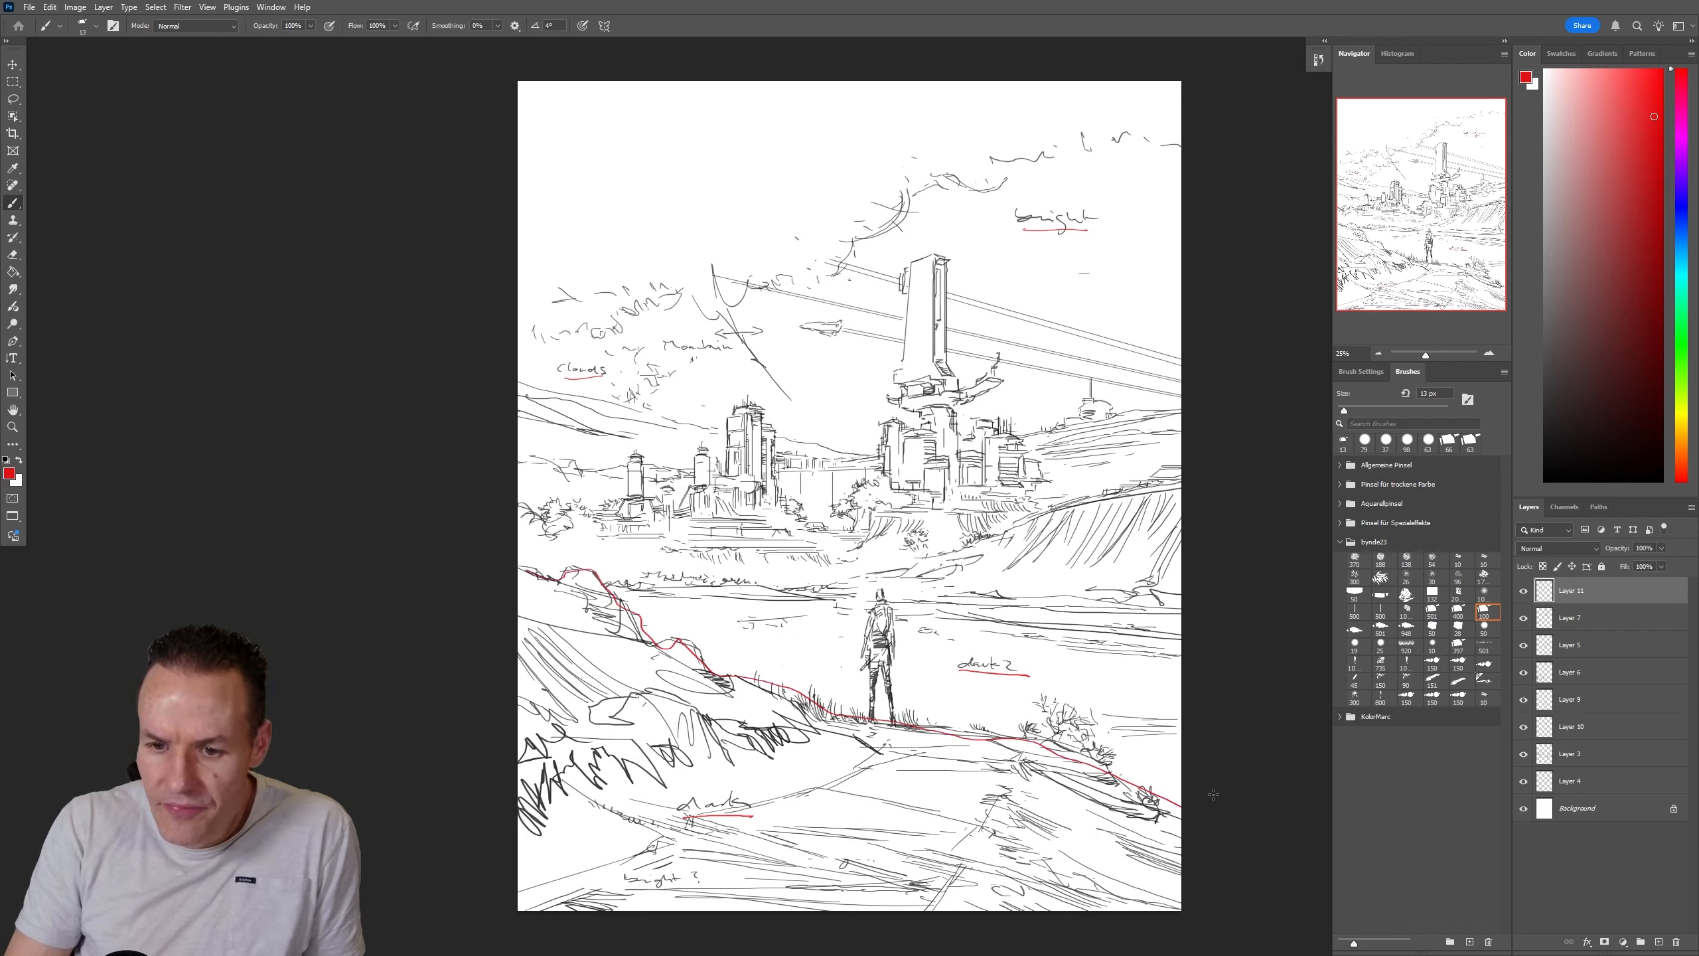
pyautogui.moveTo(868, 586)
pyautogui.mouseDown()
pyautogui.moveTo(863, 662)
pyautogui.moveTo(891, 574)
pyautogui.mouseUp()
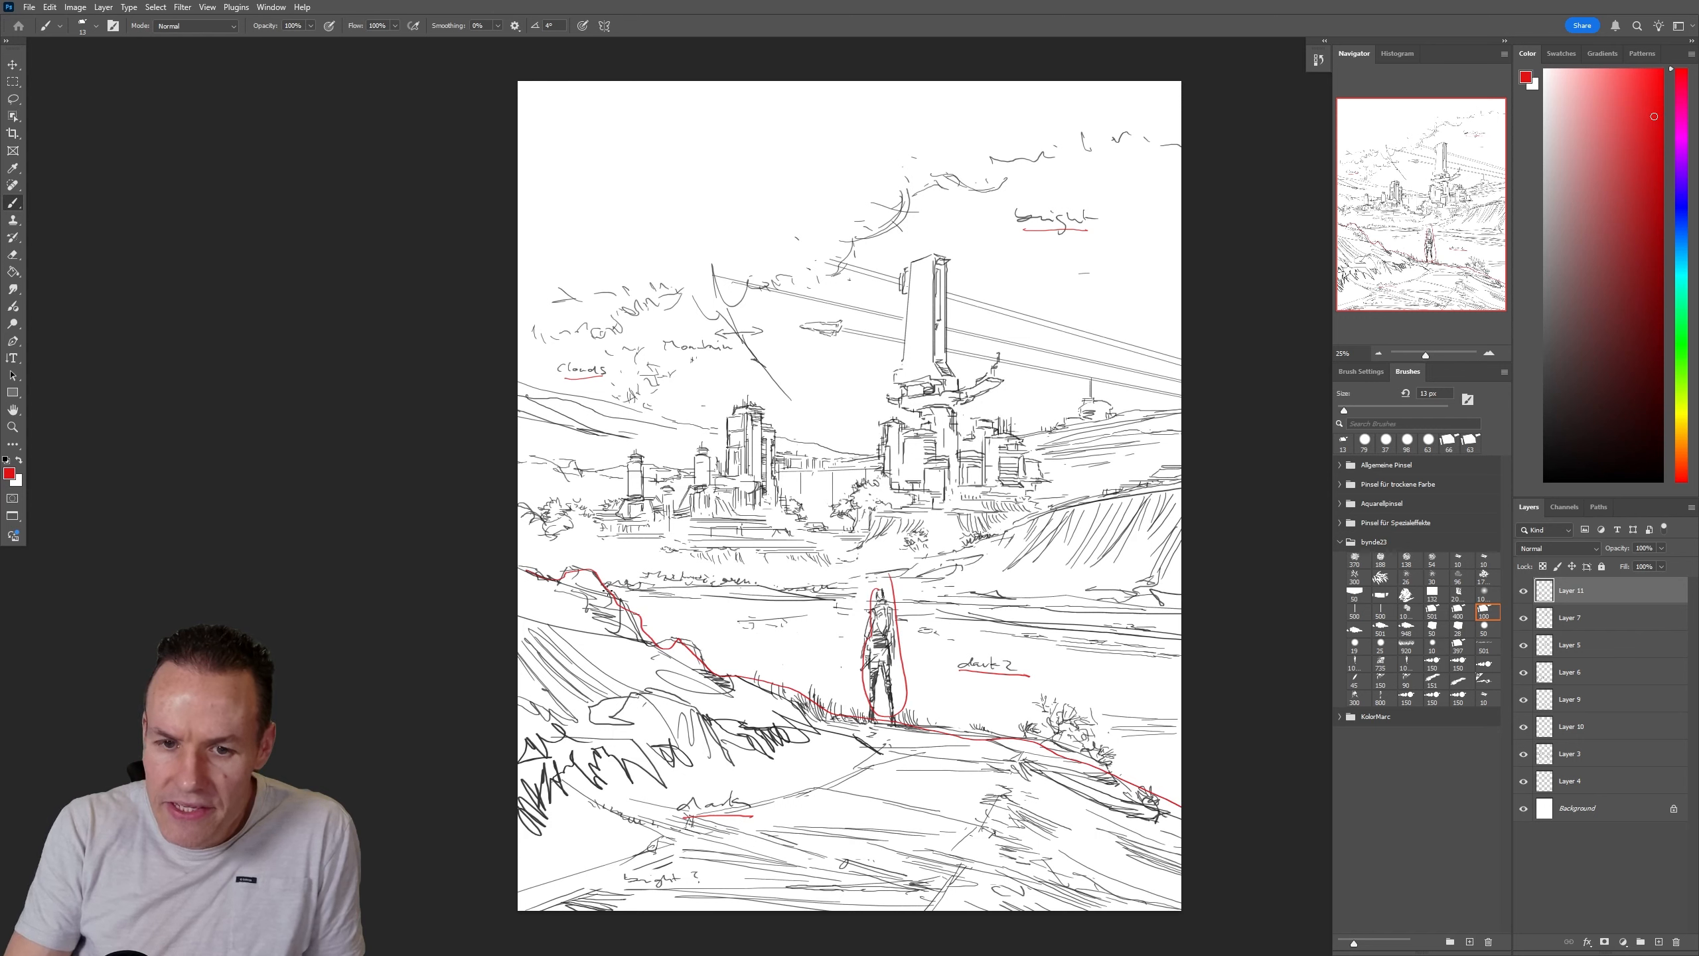
pyautogui.moveTo(604, 590); pyautogui.dragTo(1191, 619)
pyautogui.moveTo(853, 577); pyautogui.dragTo(857, 626)
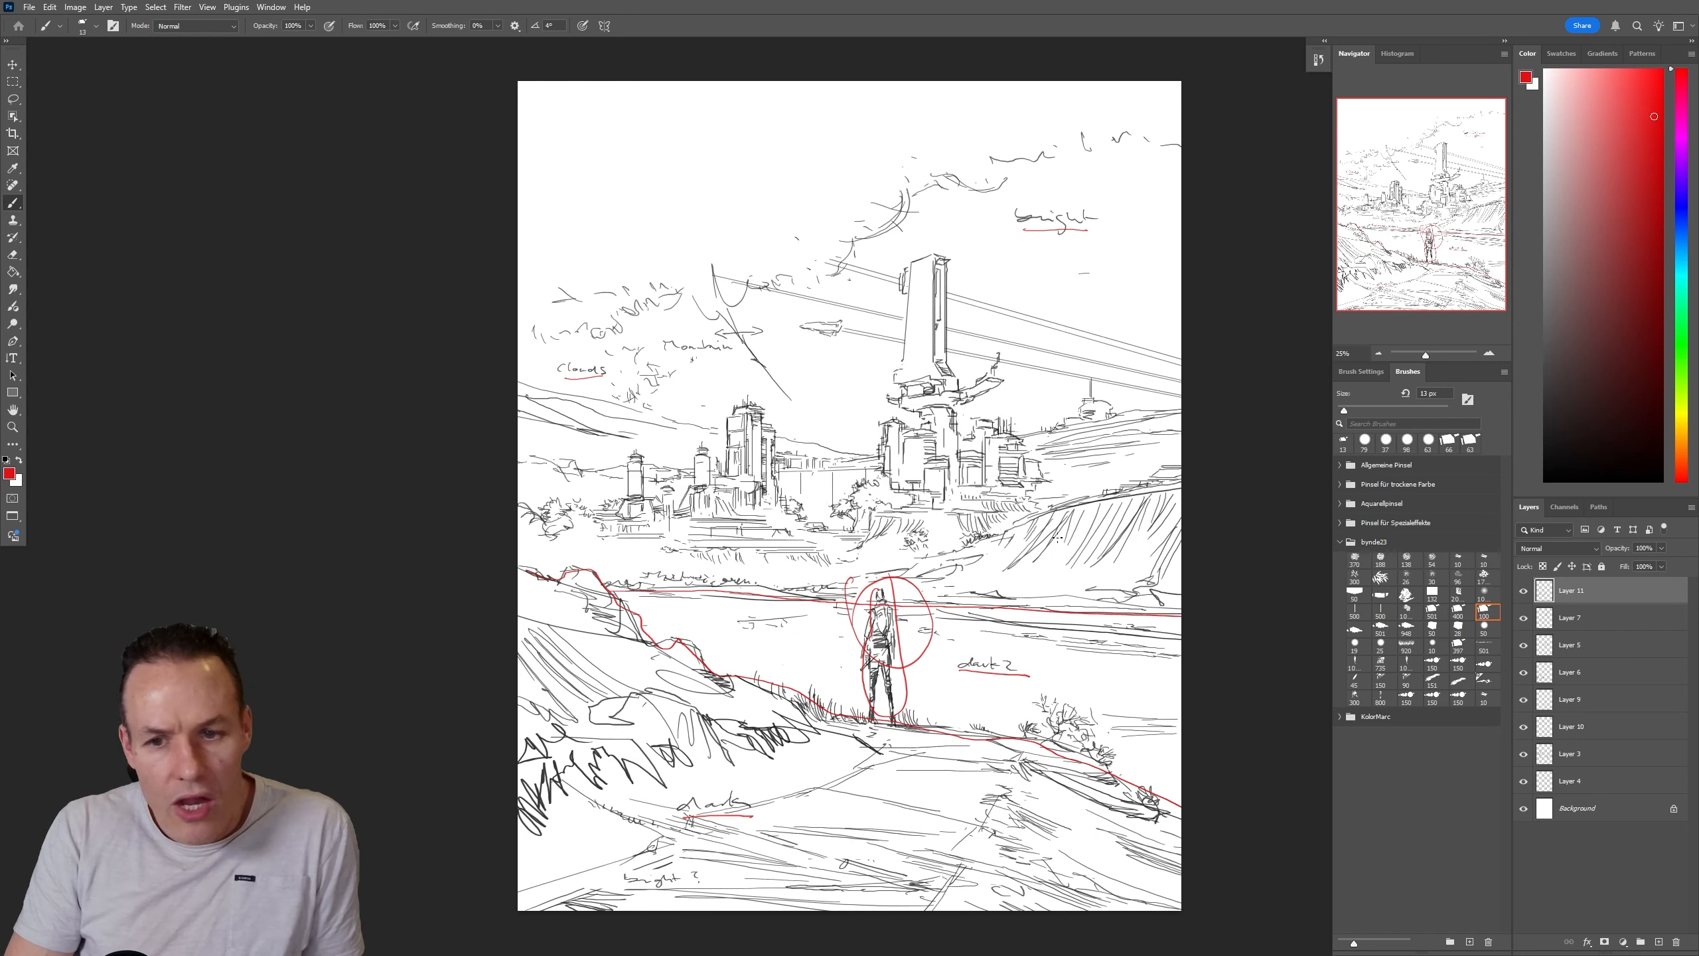
pyautogui.hotkey('ctrl', 'z')
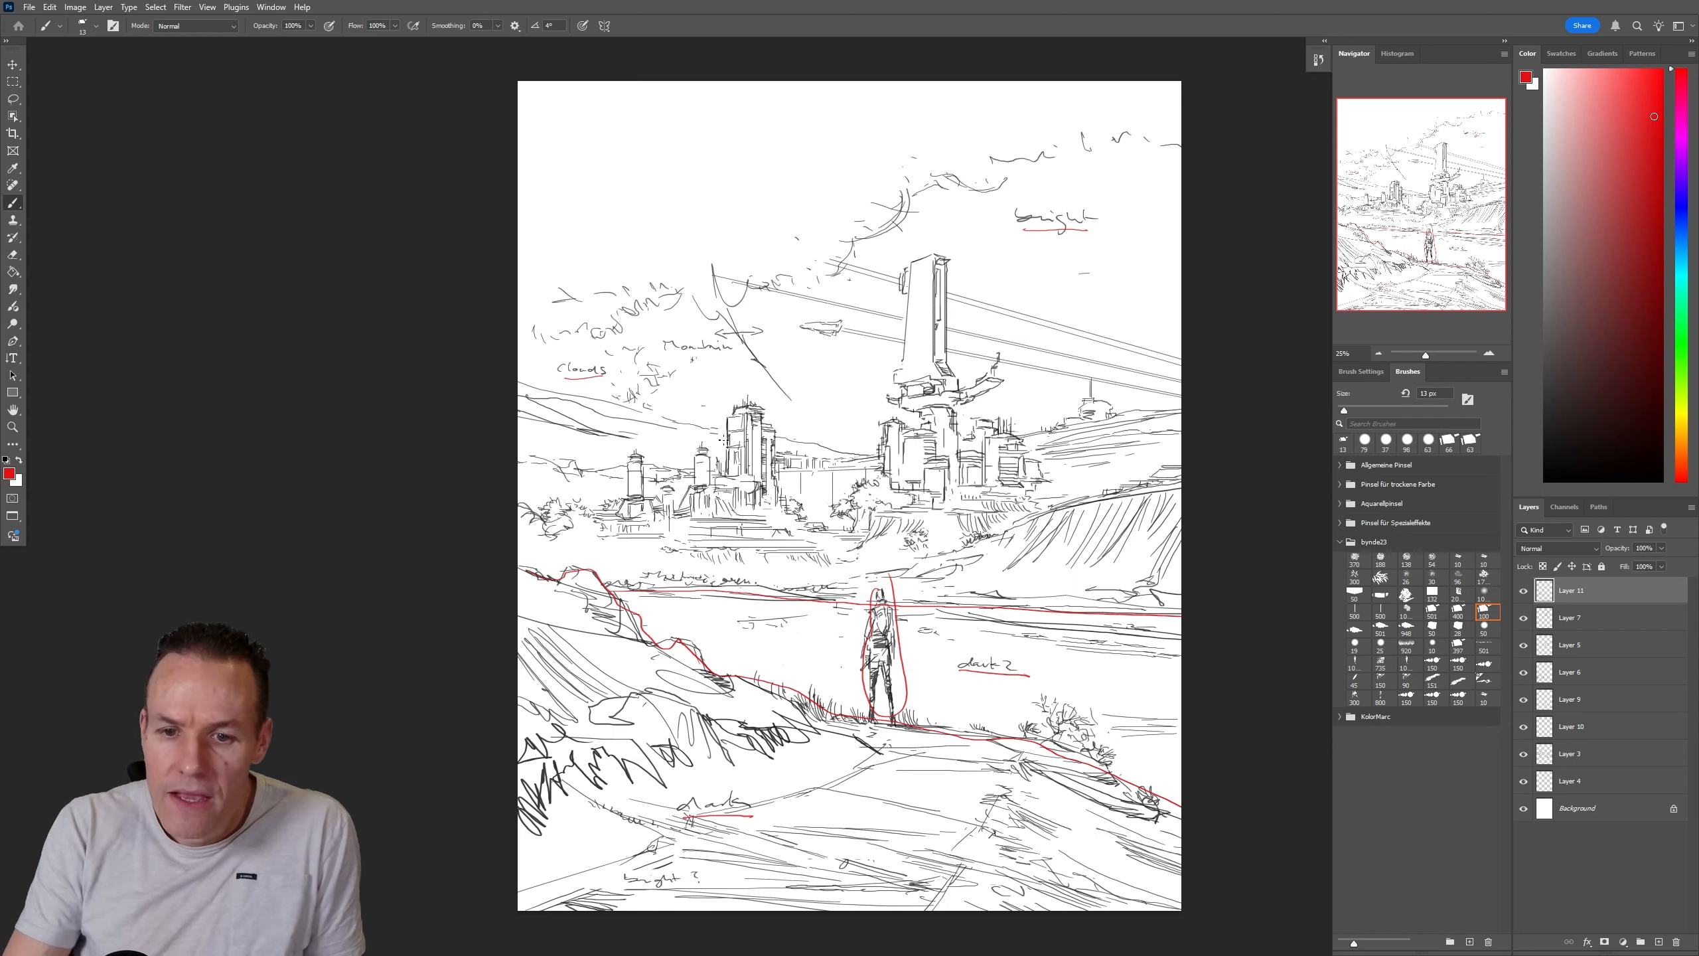
# Trace the midground hills, the tall tower complex and the distant ground line with its small building in red
pyautogui.moveTo(844, 574); pyautogui.dragTo(1224, 474)
pyautogui.moveTo(545, 488)
pyautogui.mouseDown()
pyautogui.moveTo(703, 505)
pyautogui.moveTo(850, 552)
pyautogui.moveTo(840, 536)
pyautogui.moveTo(870, 510)
pyautogui.moveTo(912, 509)
pyautogui.moveTo(890, 465)
pyautogui.moveTo(899, 326)
pyautogui.moveTo(951, 272)
pyautogui.moveTo(952, 383)
pyautogui.moveTo(1025, 441)
pyautogui.moveTo(1047, 529)
pyautogui.mouseUp()
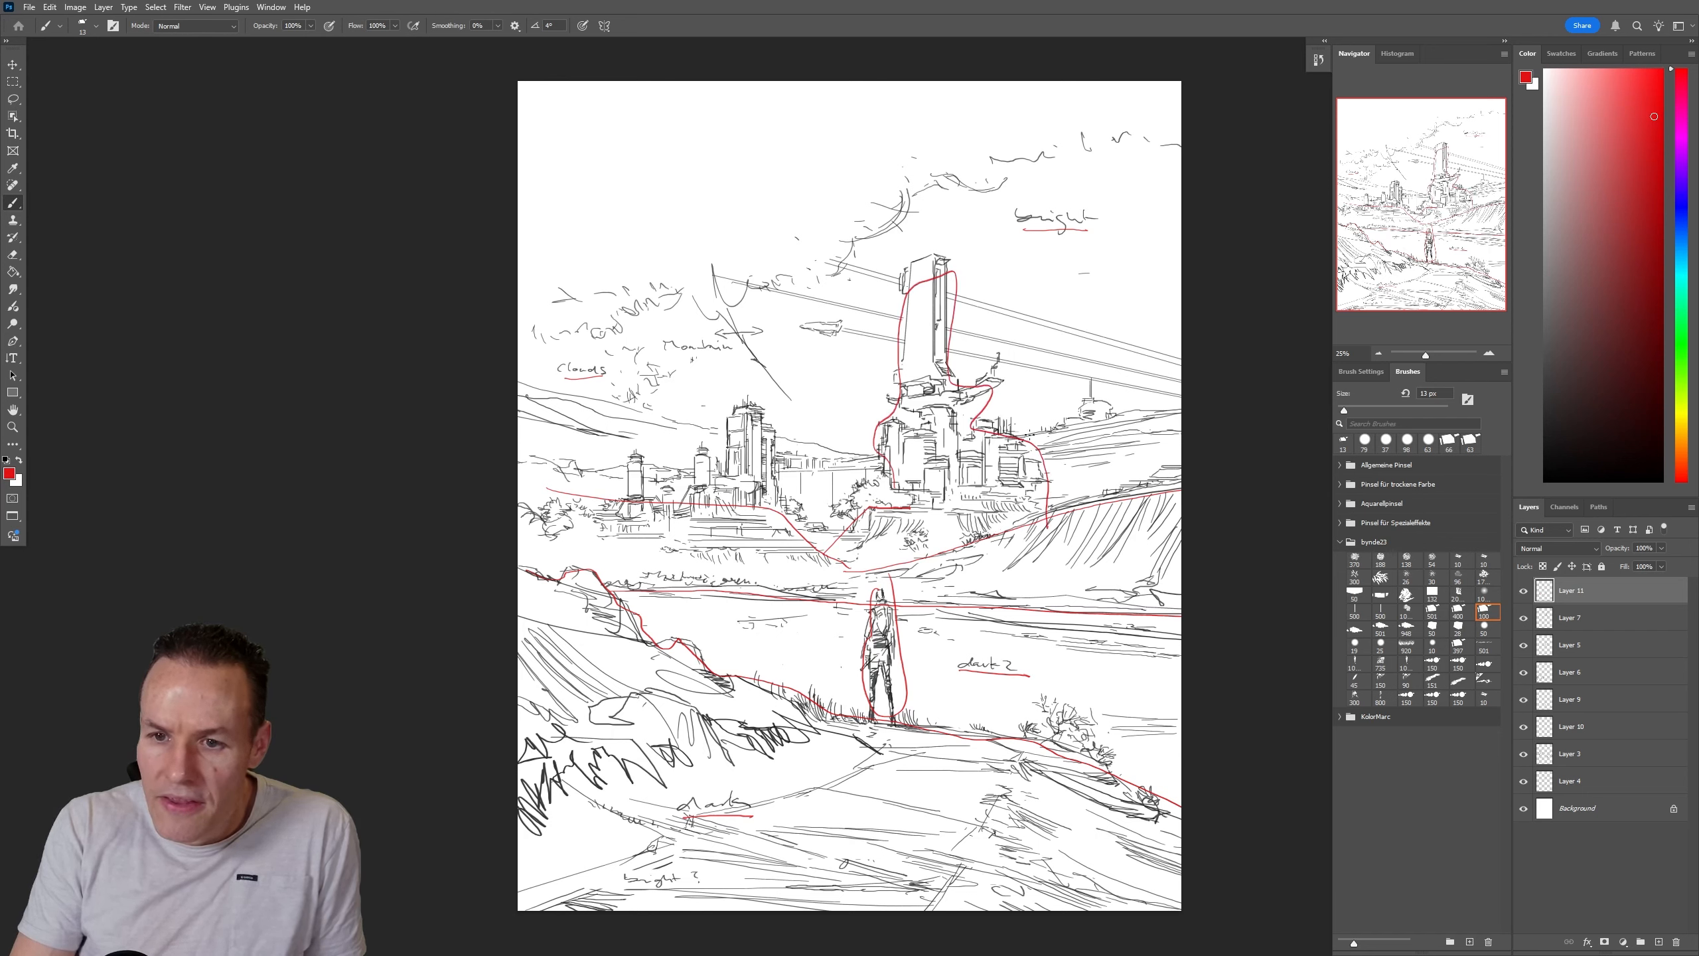
pyautogui.moveTo(776, 470)
pyautogui.mouseDown()
pyautogui.moveTo(872, 468)
pyautogui.moveTo(527, 464)
pyautogui.mouseUp()
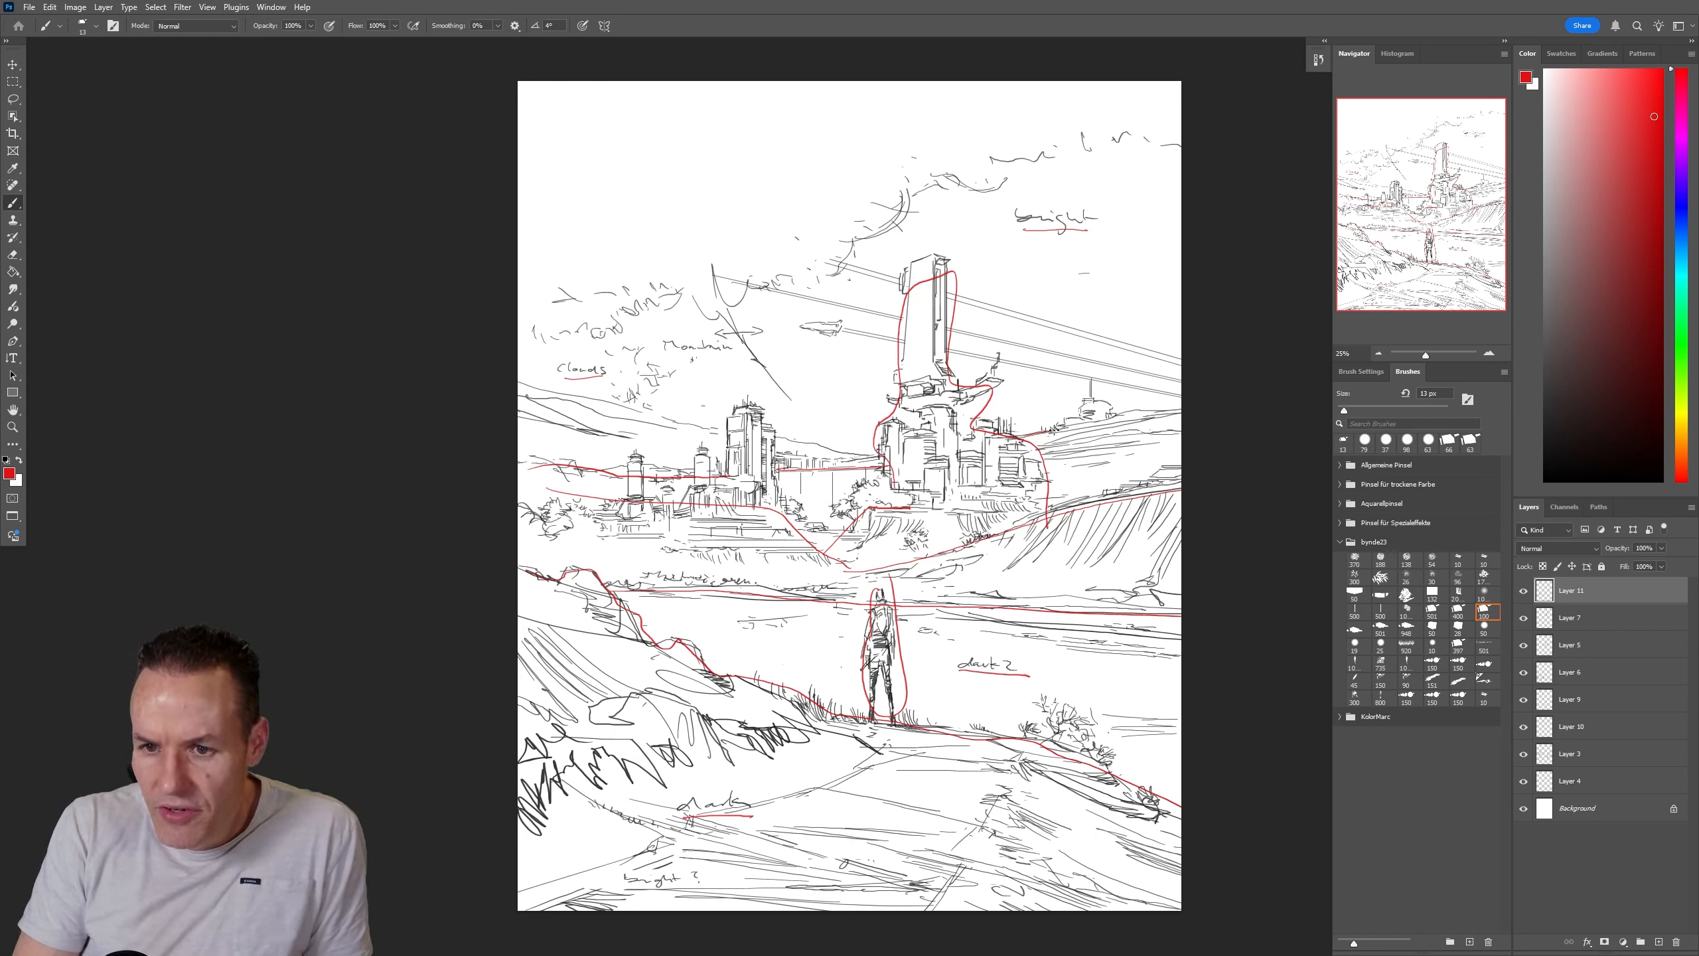
pyautogui.moveTo(1070, 431)
pyautogui.mouseDown()
pyautogui.moveTo(1060, 413)
pyautogui.moveTo(1092, 396)
pyautogui.moveTo(1196, 412)
pyautogui.mouseUp()
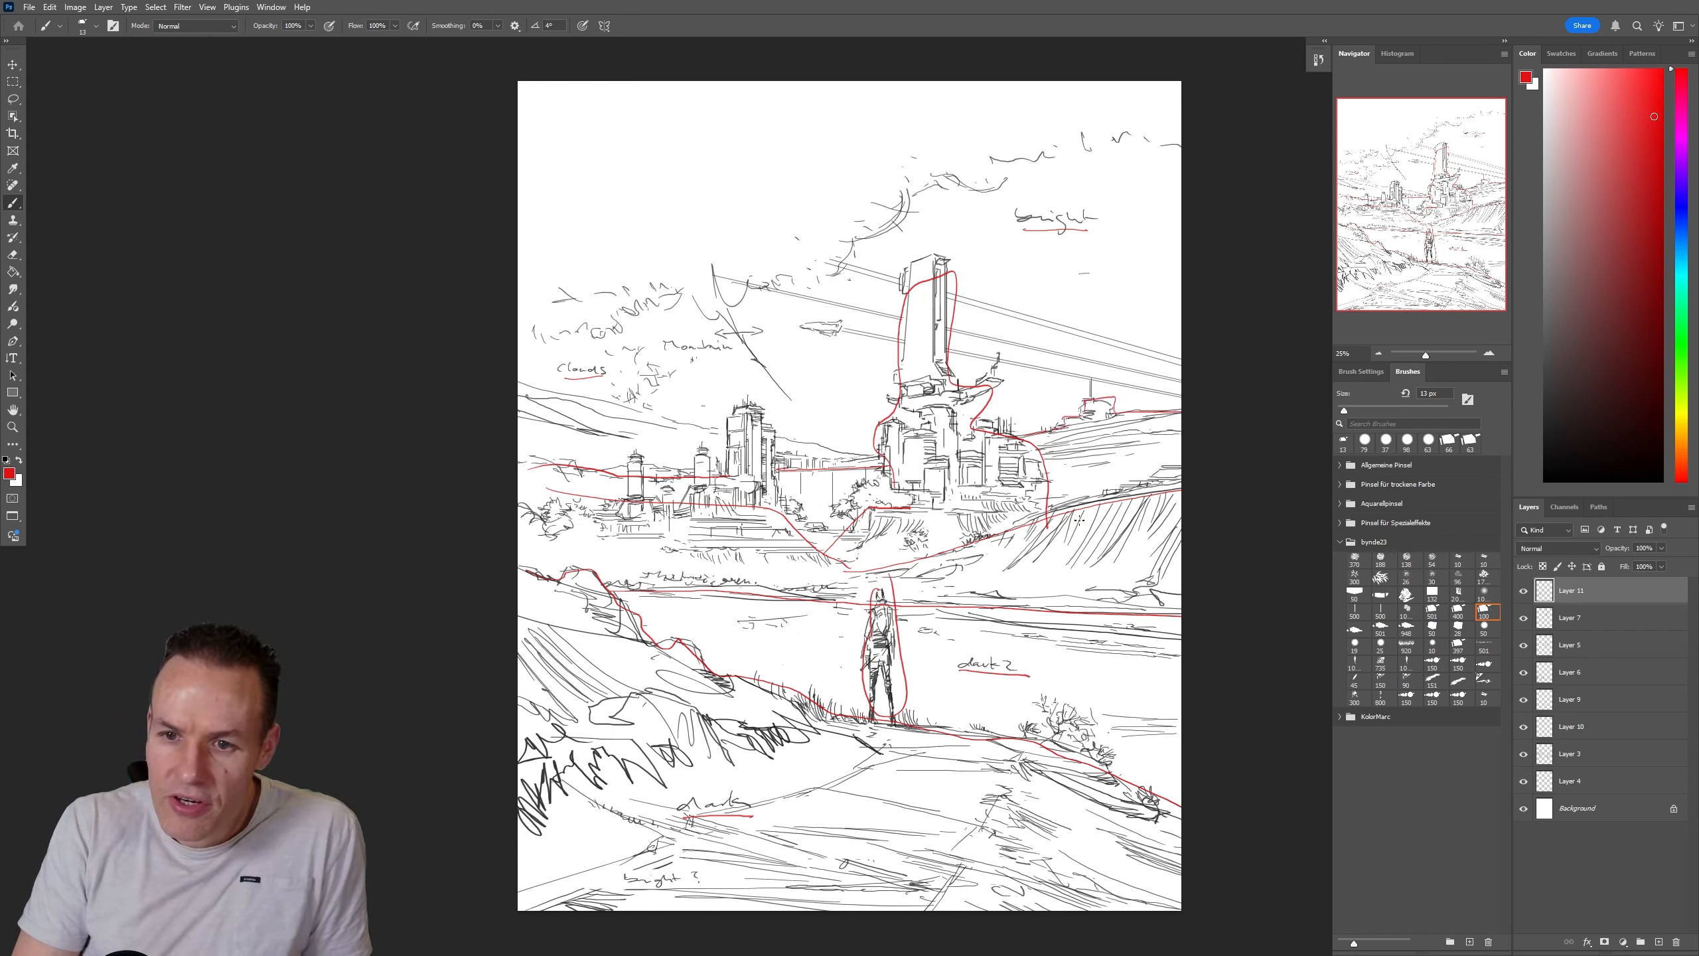
# Trace the distant slope behind the city, the mountain's descending edge and the long cloud contour in red
pyautogui.moveTo(519, 380); pyautogui.dragTo(896, 465)
pyautogui.moveTo(723, 294)
pyautogui.mouseDown()
pyautogui.moveTo(810, 418)
pyautogui.moveTo(850, 444)
pyautogui.mouseUp()
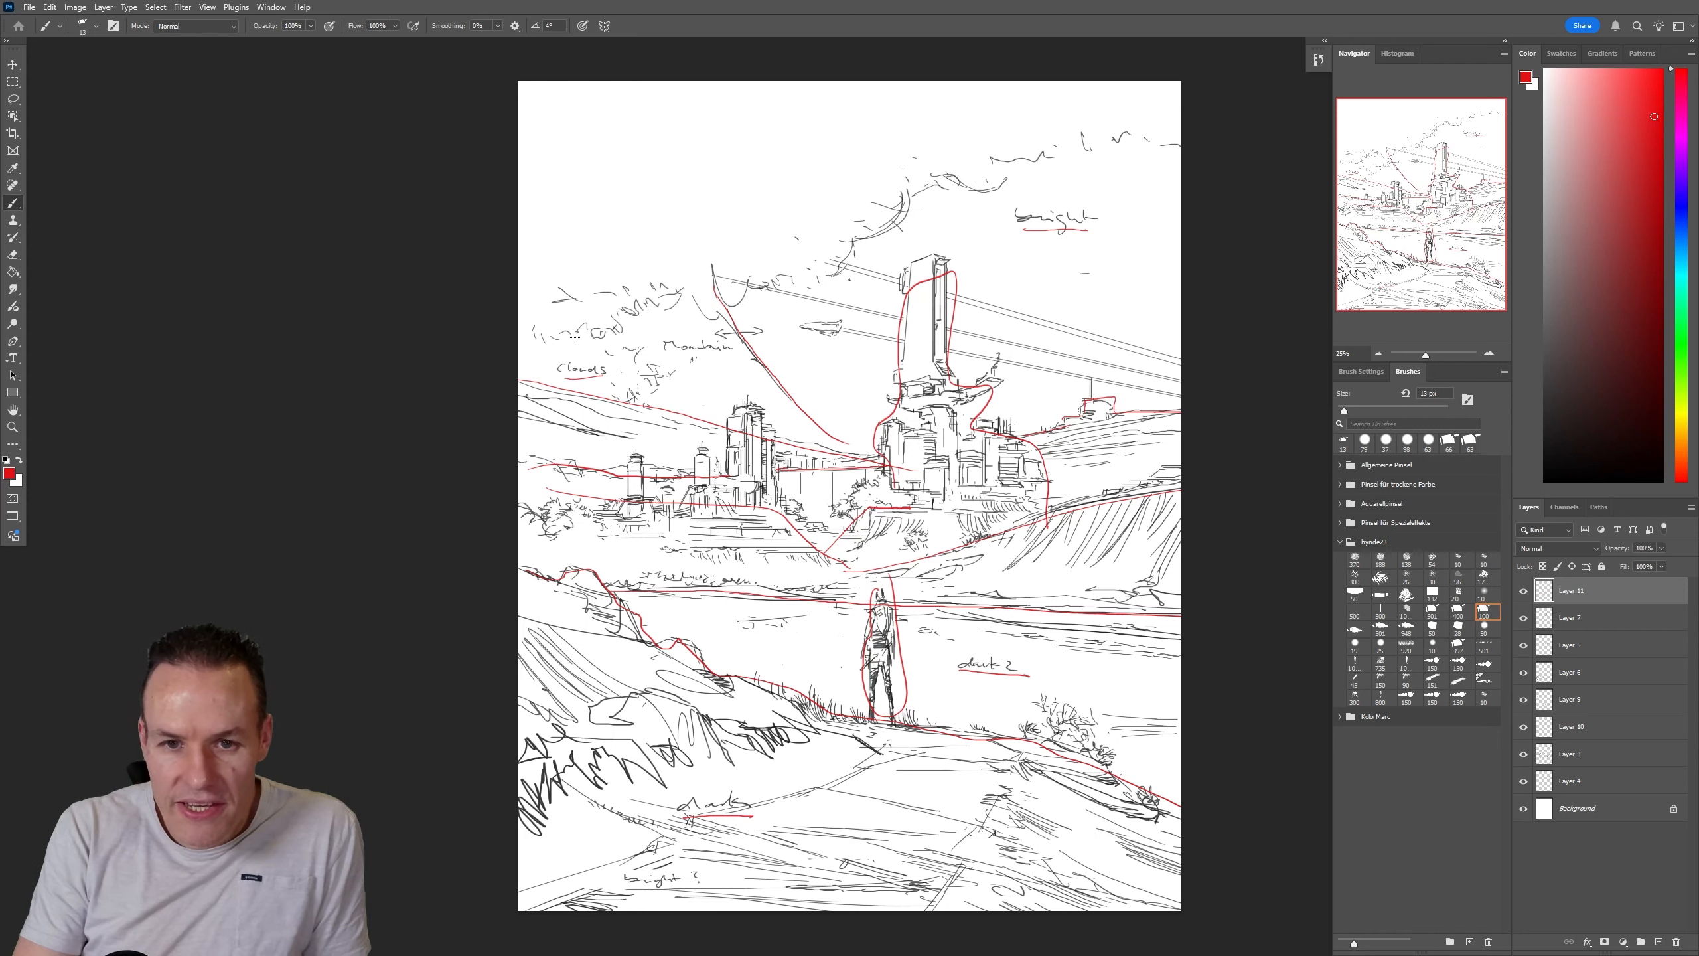
pyautogui.moveTo(521, 337)
pyautogui.mouseDown()
pyautogui.moveTo(847, 260)
pyautogui.moveTo(911, 195)
pyautogui.moveTo(1182, 143)
pyautogui.mouseUp()
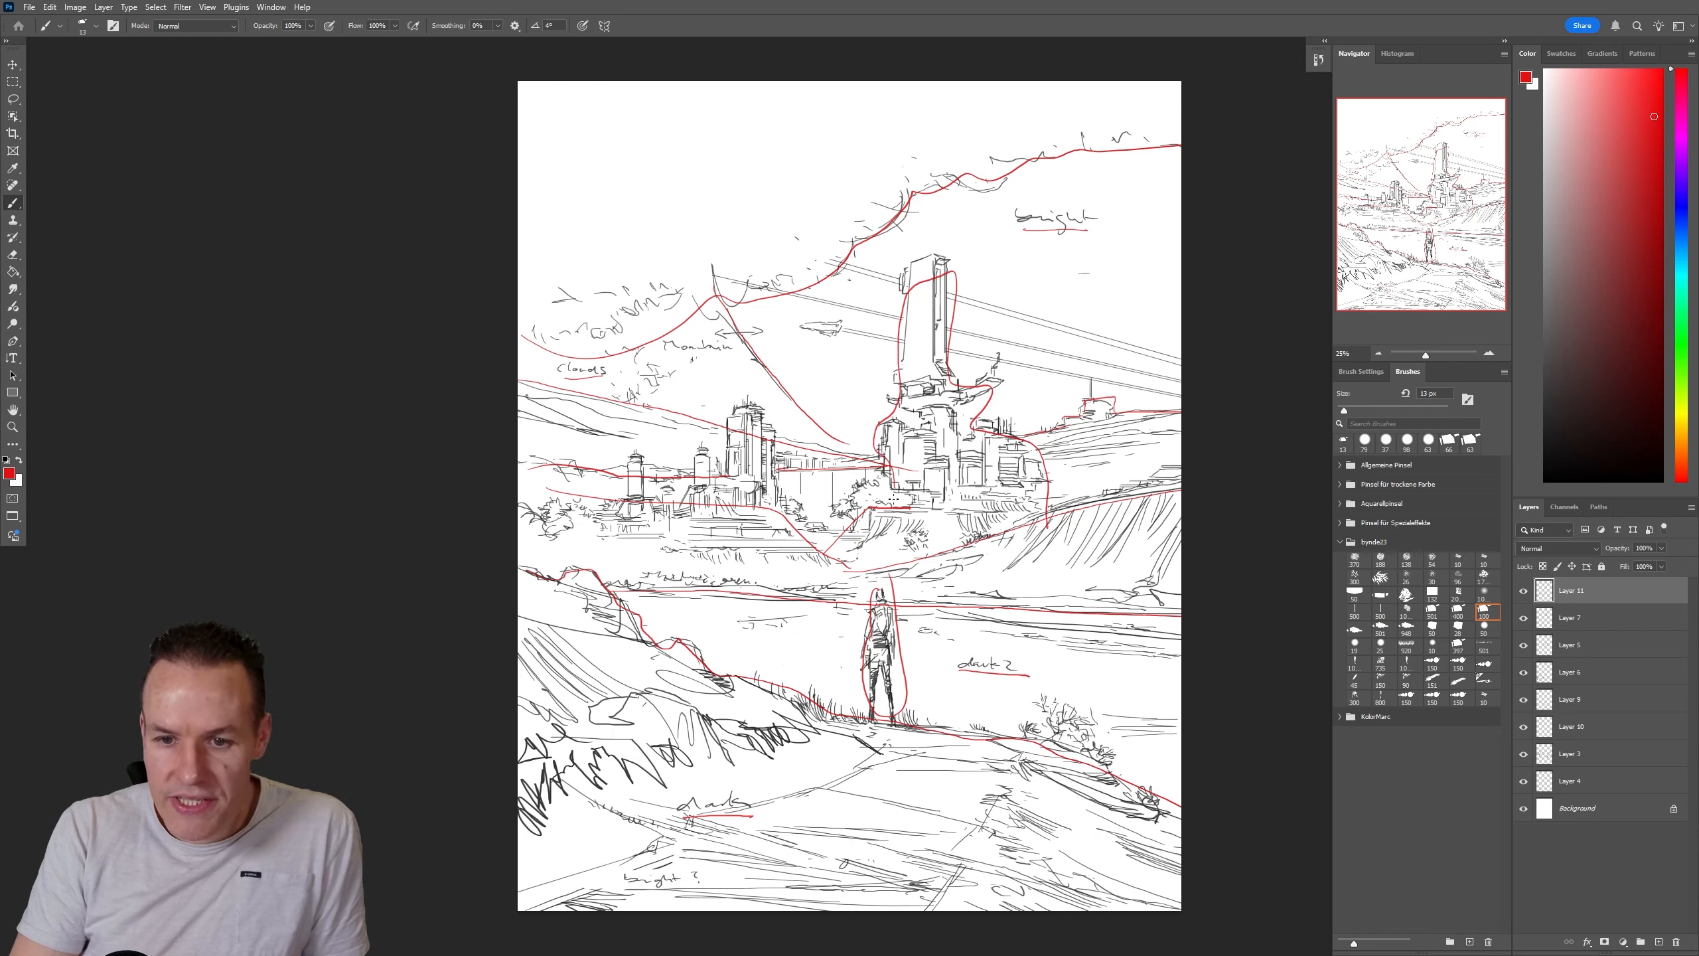
# Draw red direction arrows up the path, from the figure to the tower, and curving around the foreground hill into the middle distance
pyautogui.moveTo(771, 880)
pyautogui.mouseDown()
pyautogui.moveTo(879, 783)
pyautogui.moveTo(839, 804)
pyautogui.moveTo(876, 829)
pyautogui.mouseUp()
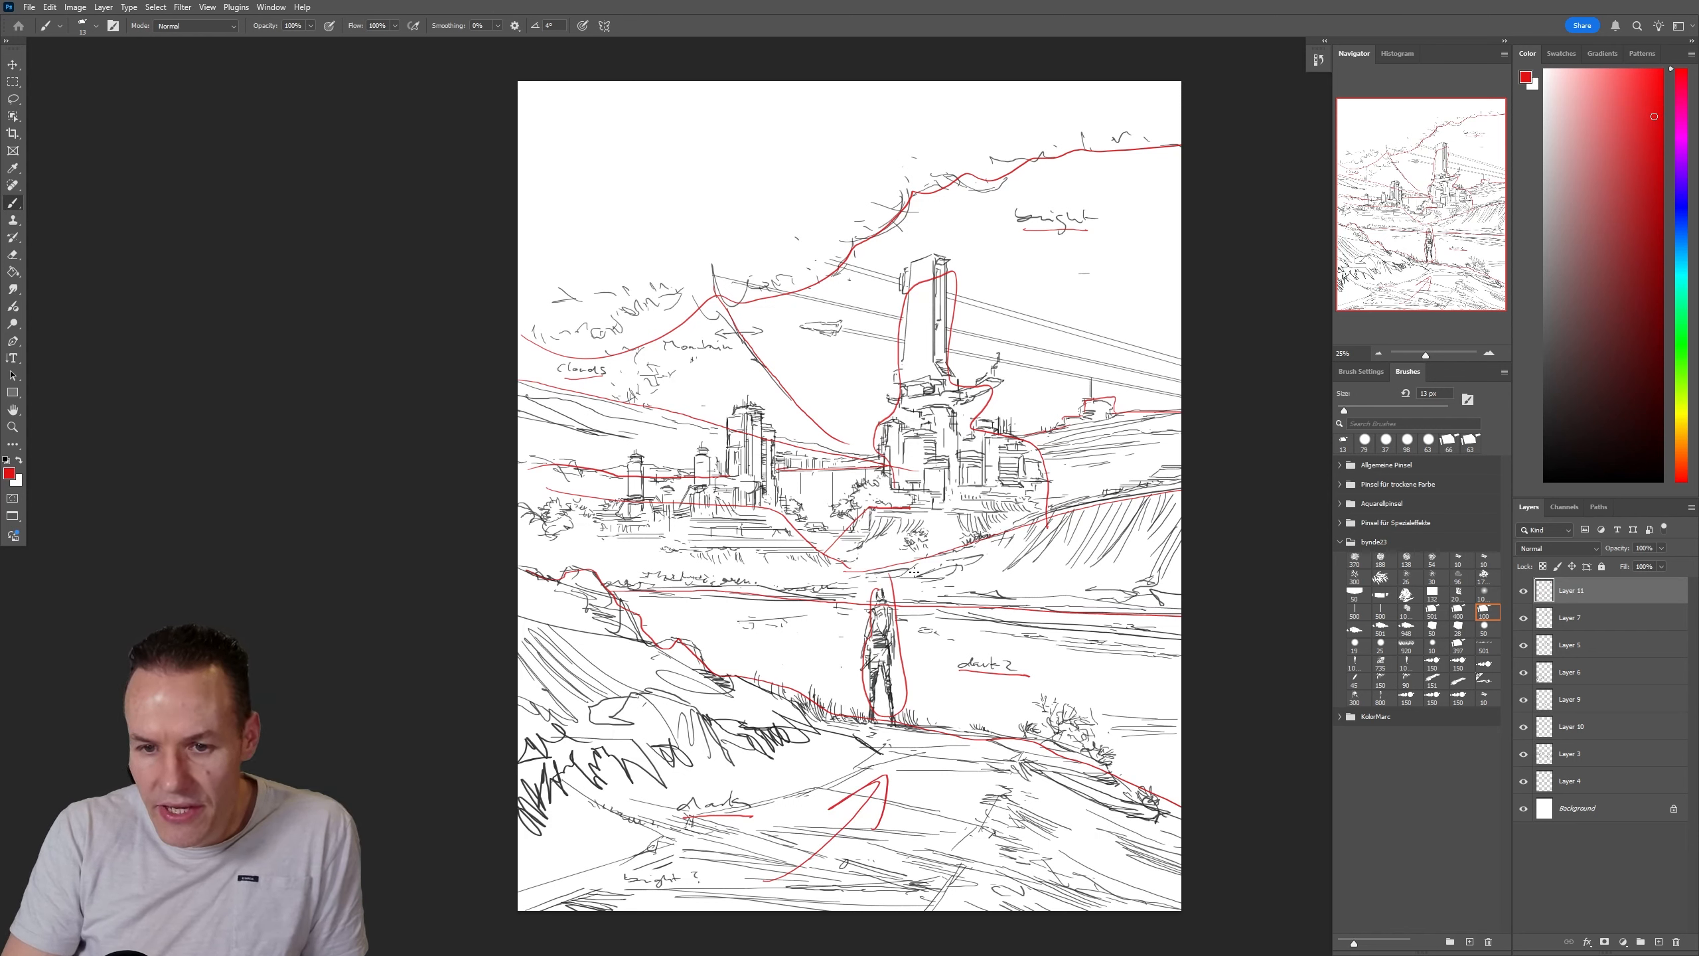
pyautogui.moveTo(895, 574)
pyautogui.mouseDown()
pyautogui.moveTo(911, 535)
pyautogui.moveTo(916, 552)
pyautogui.mouseUp()
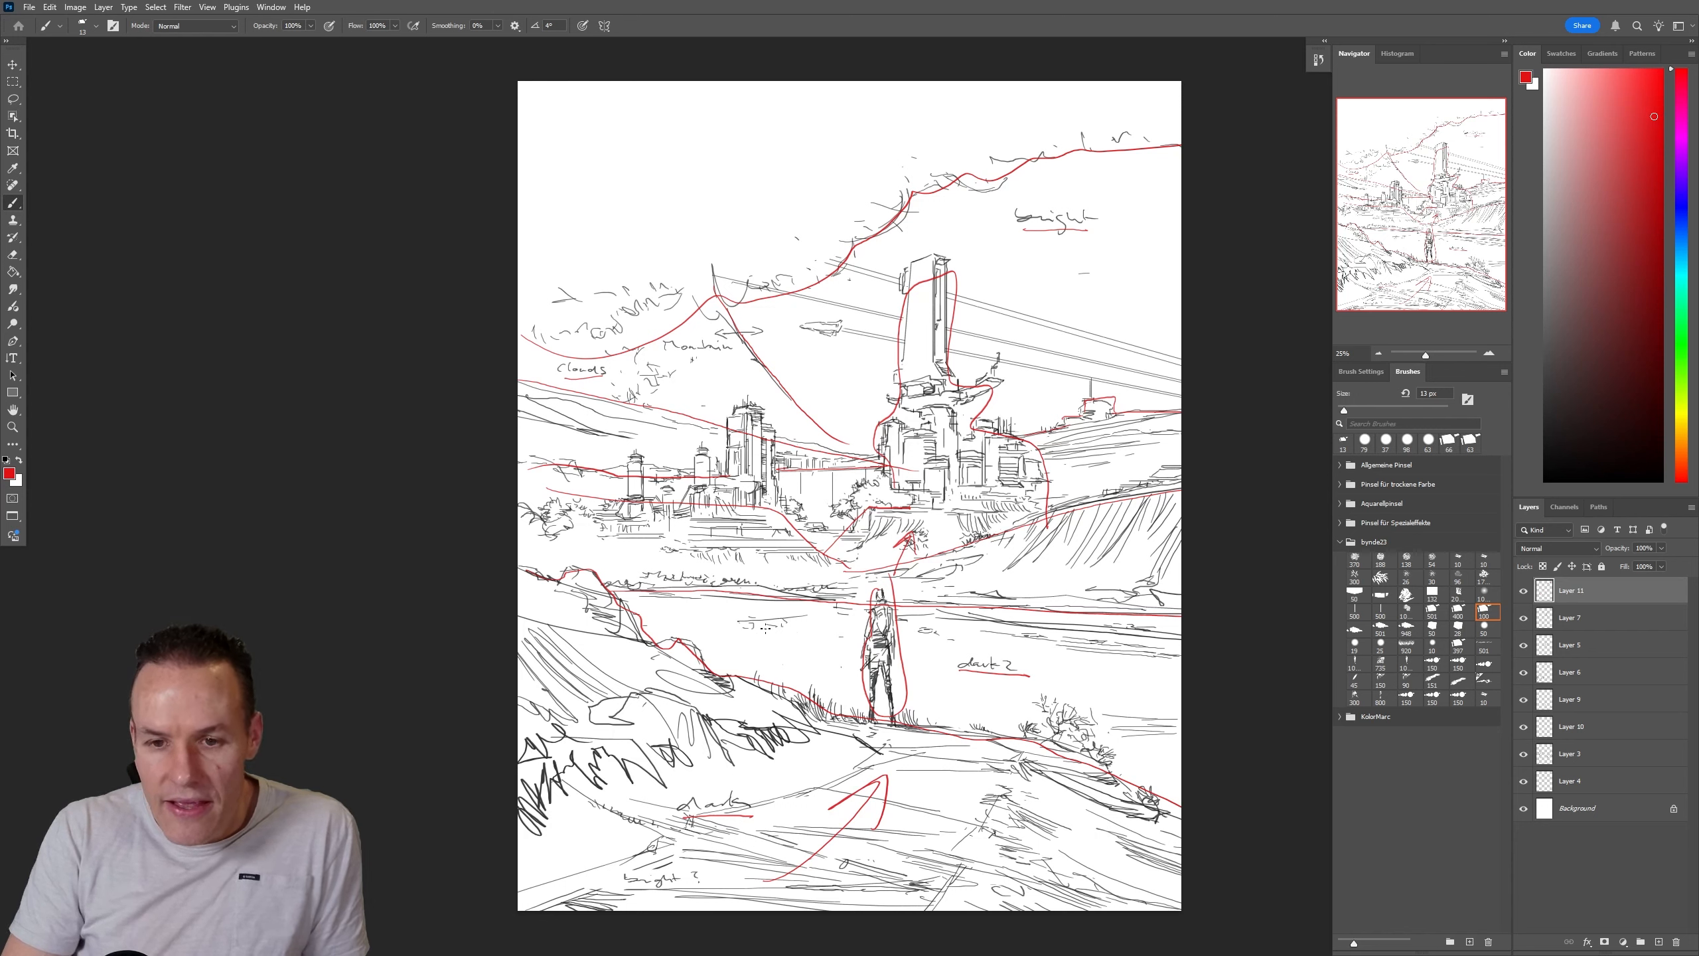
pyautogui.moveTo(820, 787)
pyautogui.mouseDown()
pyautogui.moveTo(844, 733)
pyautogui.moveTo(531, 645)
pyautogui.moveTo(823, 574)
pyautogui.moveTo(740, 616)
pyautogui.mouseUp()
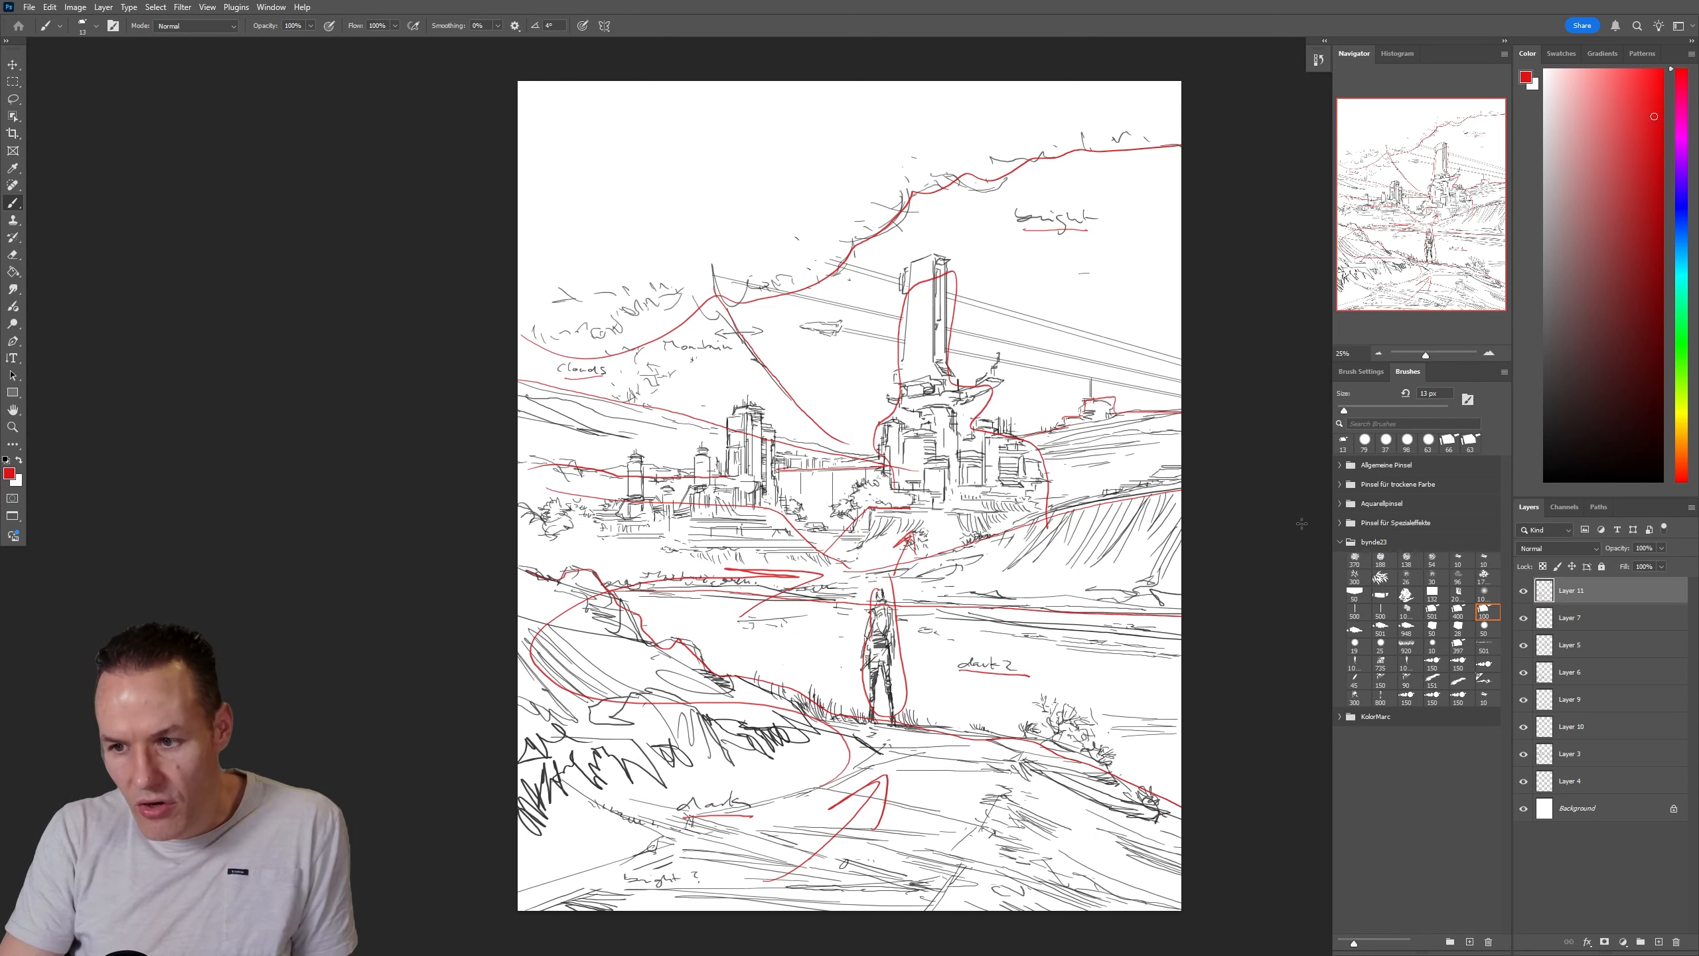
# Compare the sketch with and without the red annotation layer, leaving that layer hidden
pyautogui.click(1524, 592)
pyautogui.click(1526, 594)
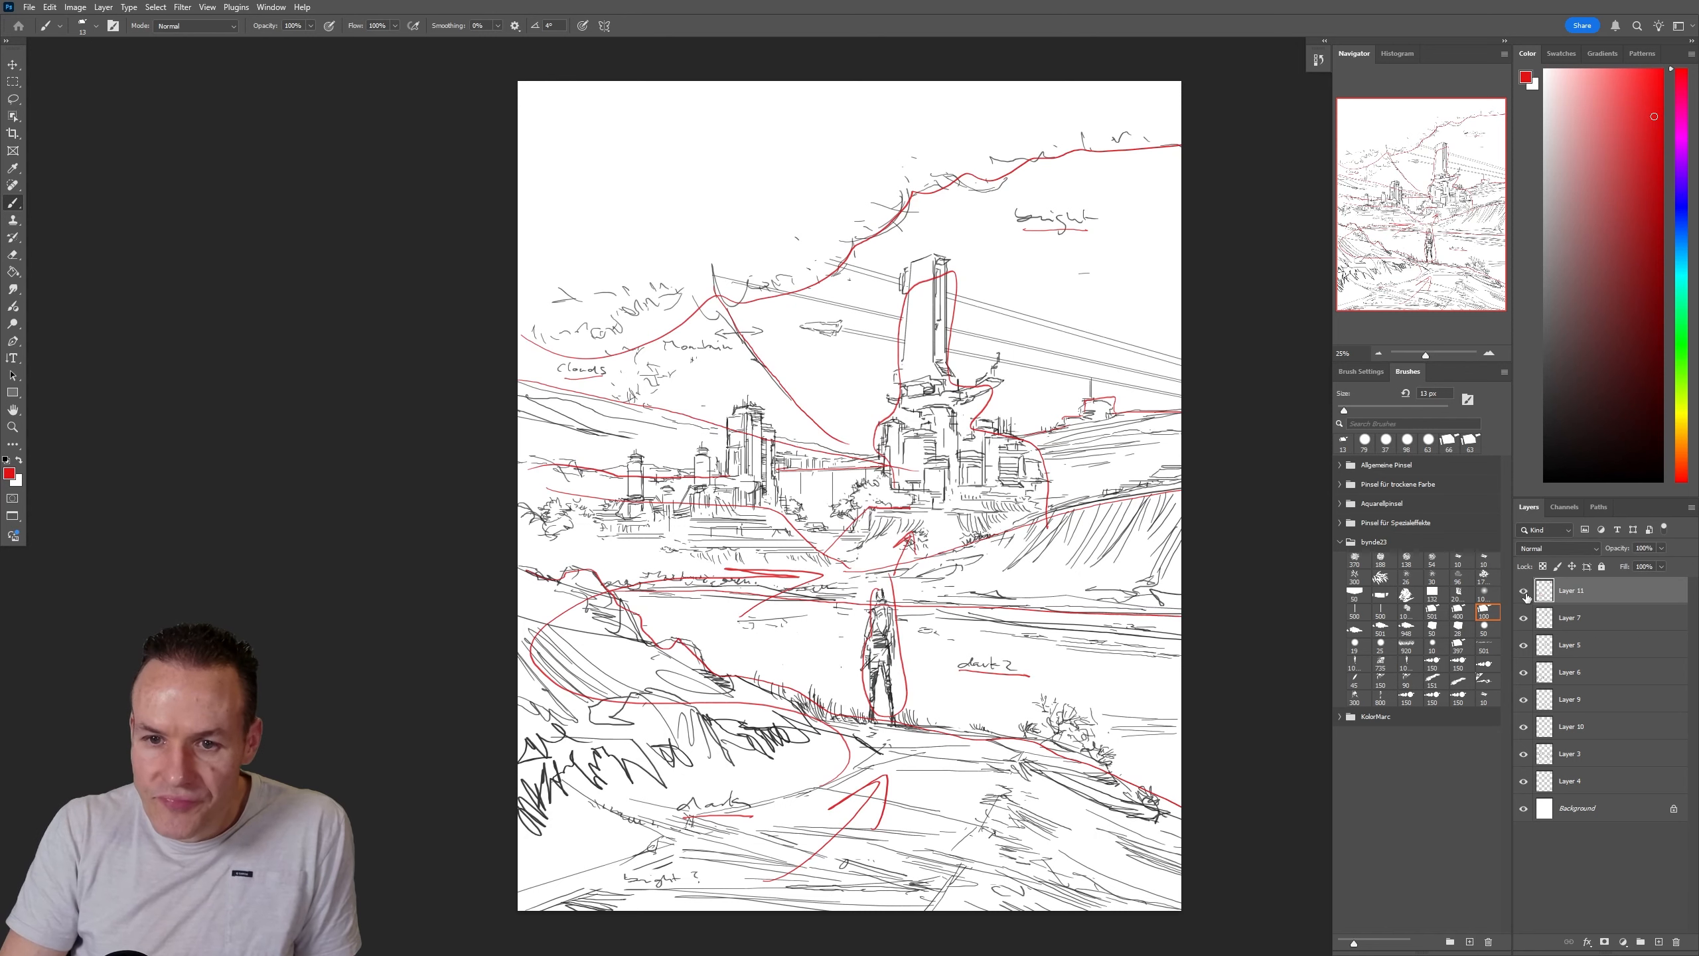
pyautogui.click(1525, 591)
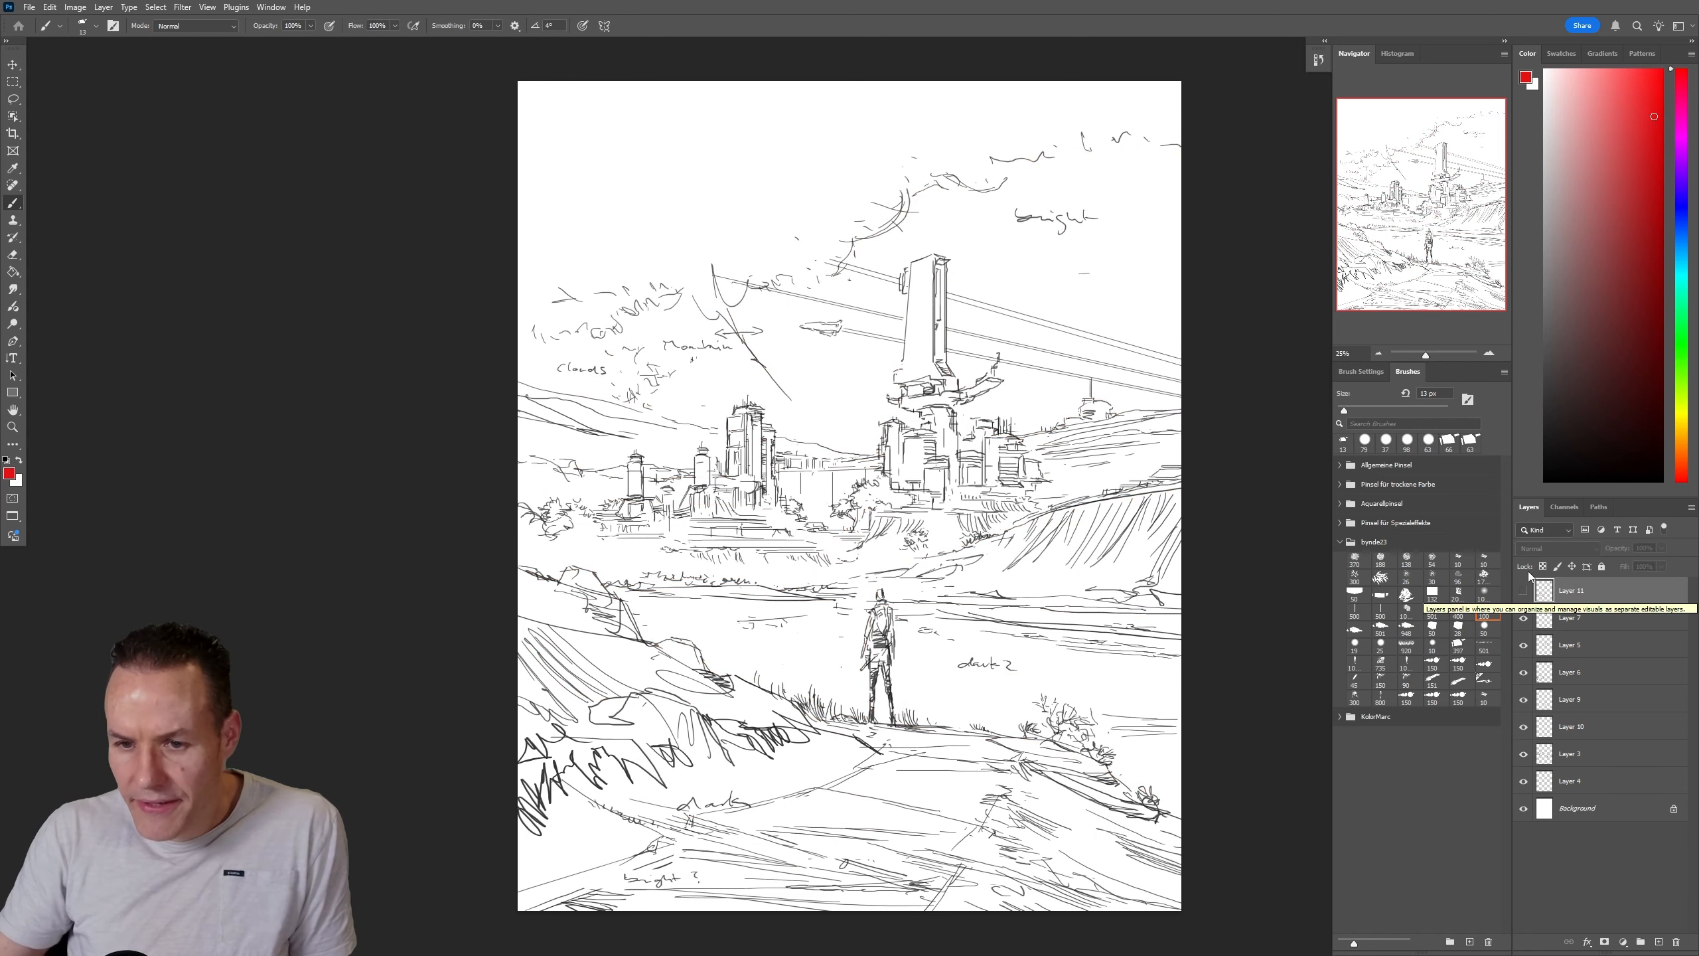
# Merge all the line-sketch layers from Layer 7 down to Layer 4 into one layer
pyautogui.click(1584, 619)
pyautogui.click(1524, 781)
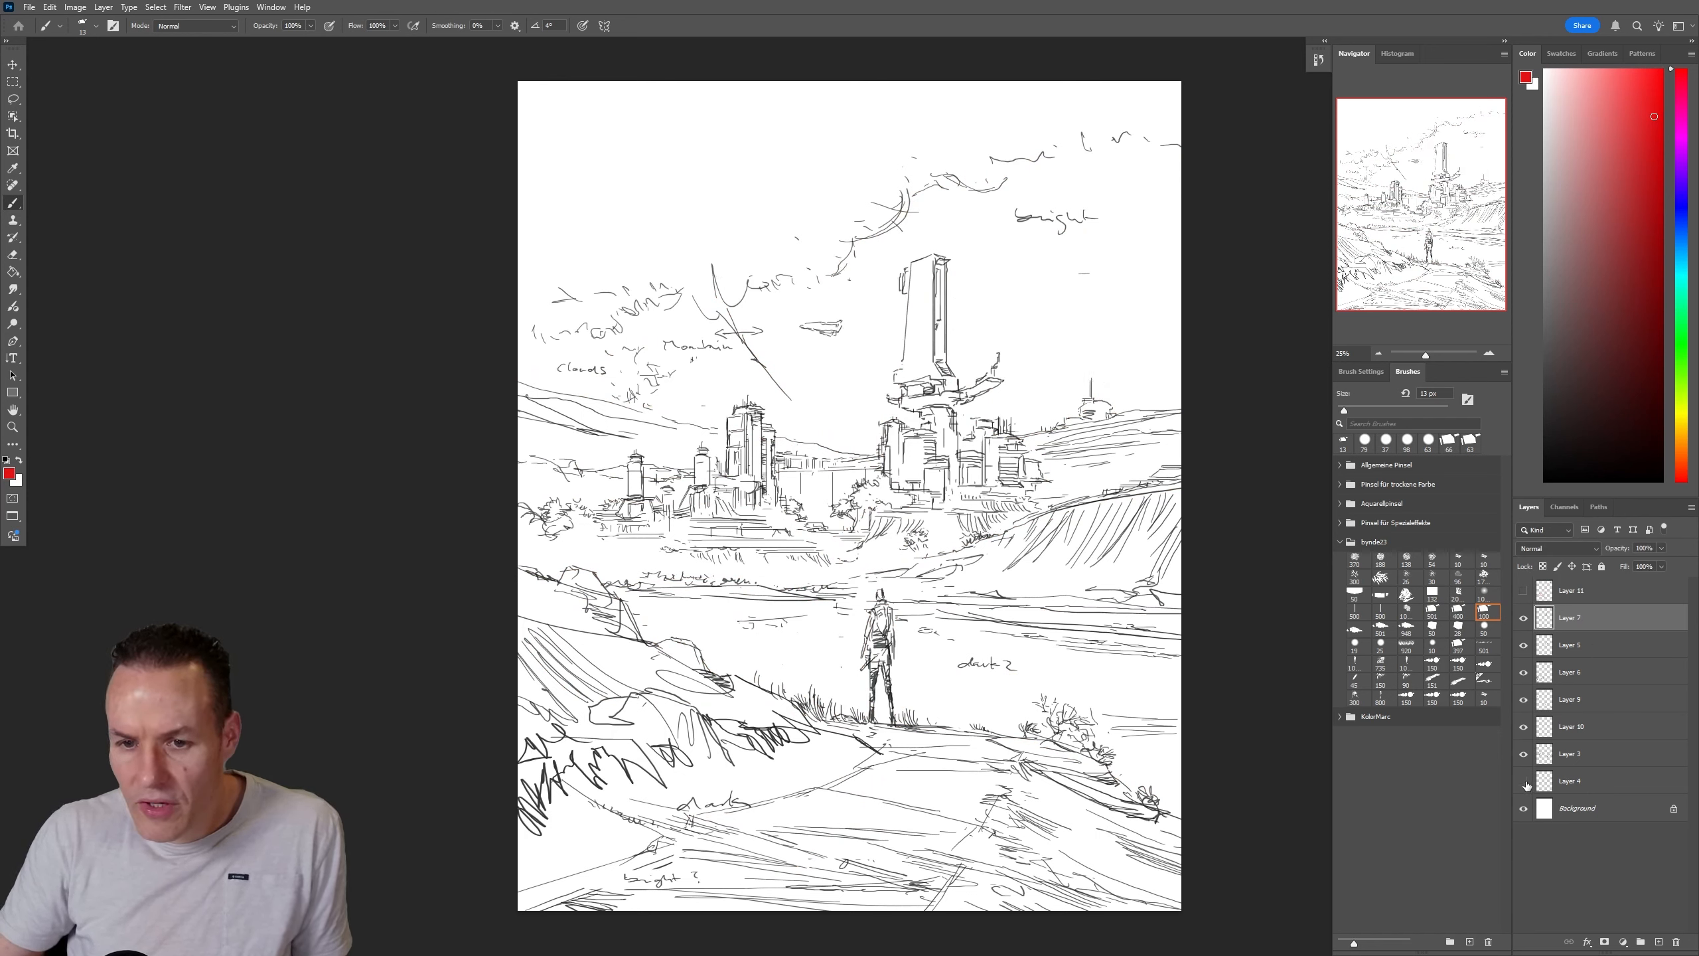
pyautogui.click(1523, 781)
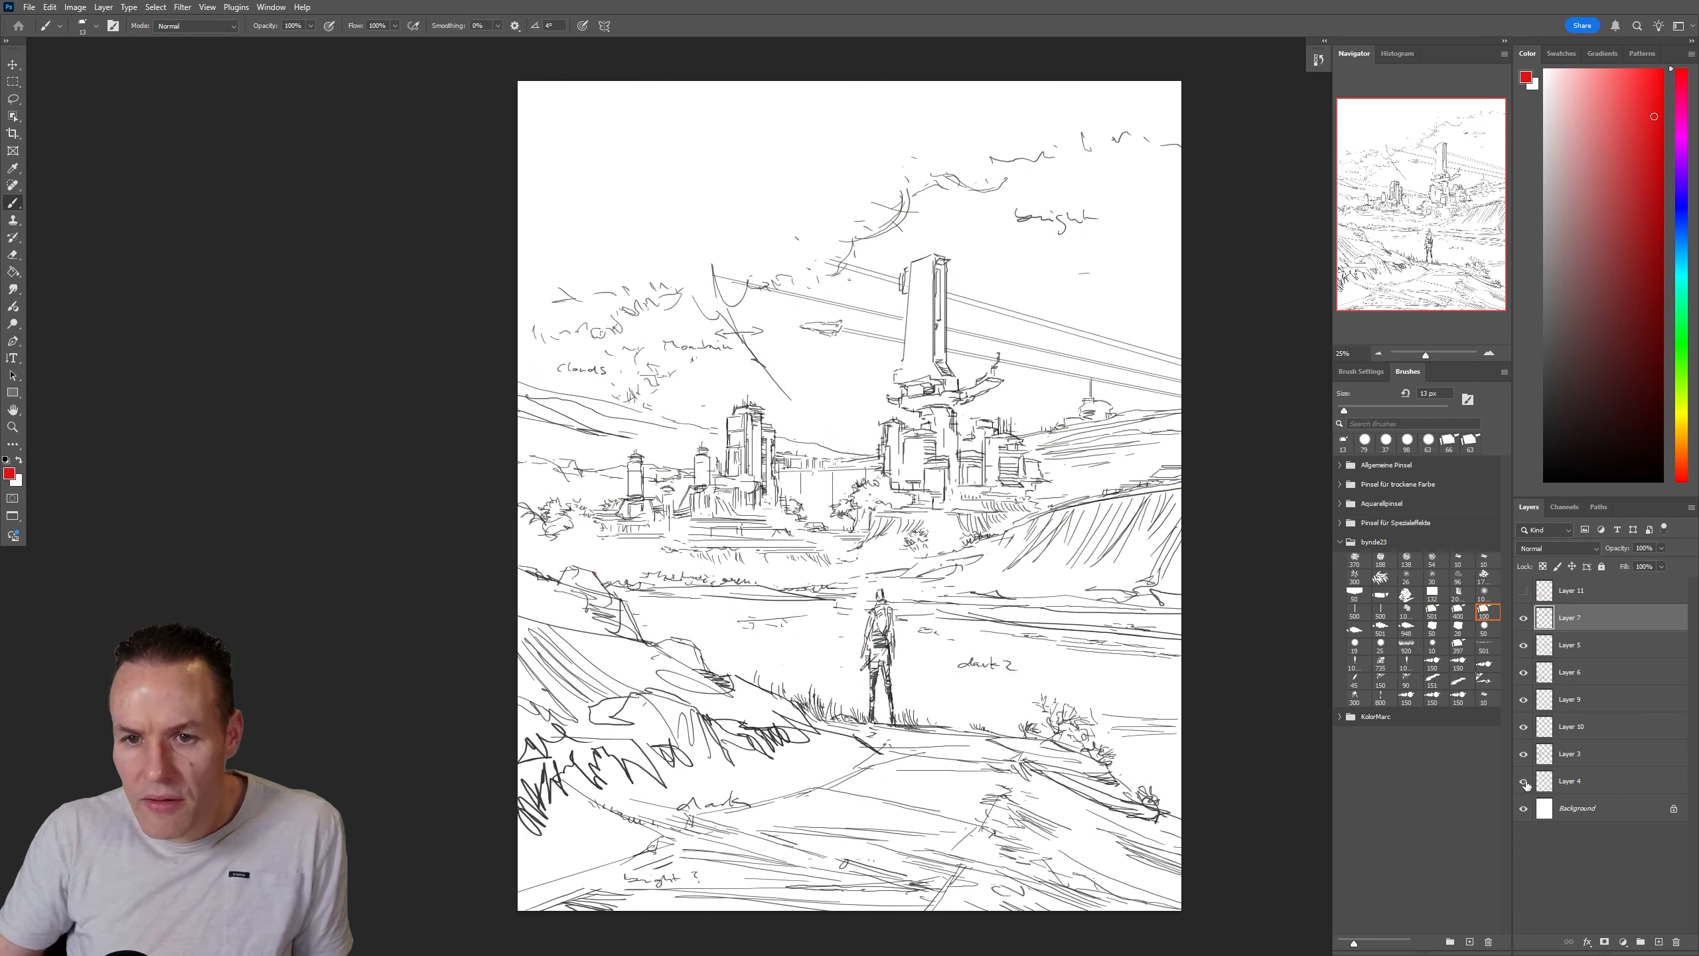
pyautogui.keyDown('shift'); pyautogui.click(1581, 781); pyautogui.keyUp('shift')
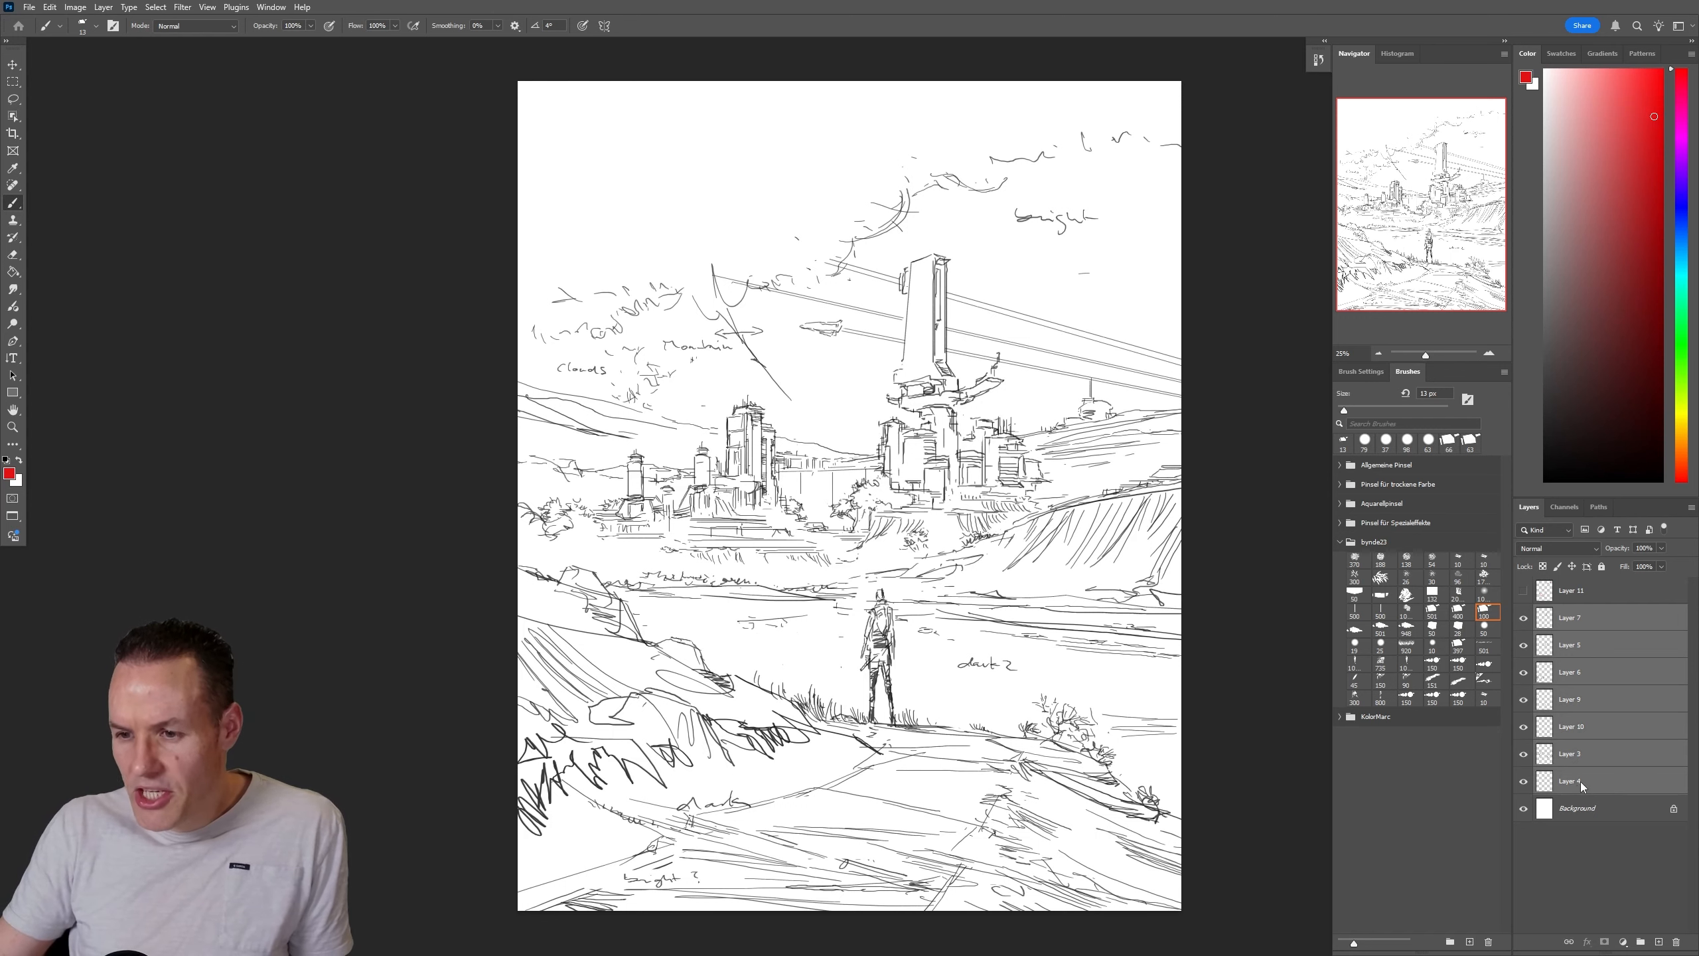
pyautogui.rightClick(1579, 781)
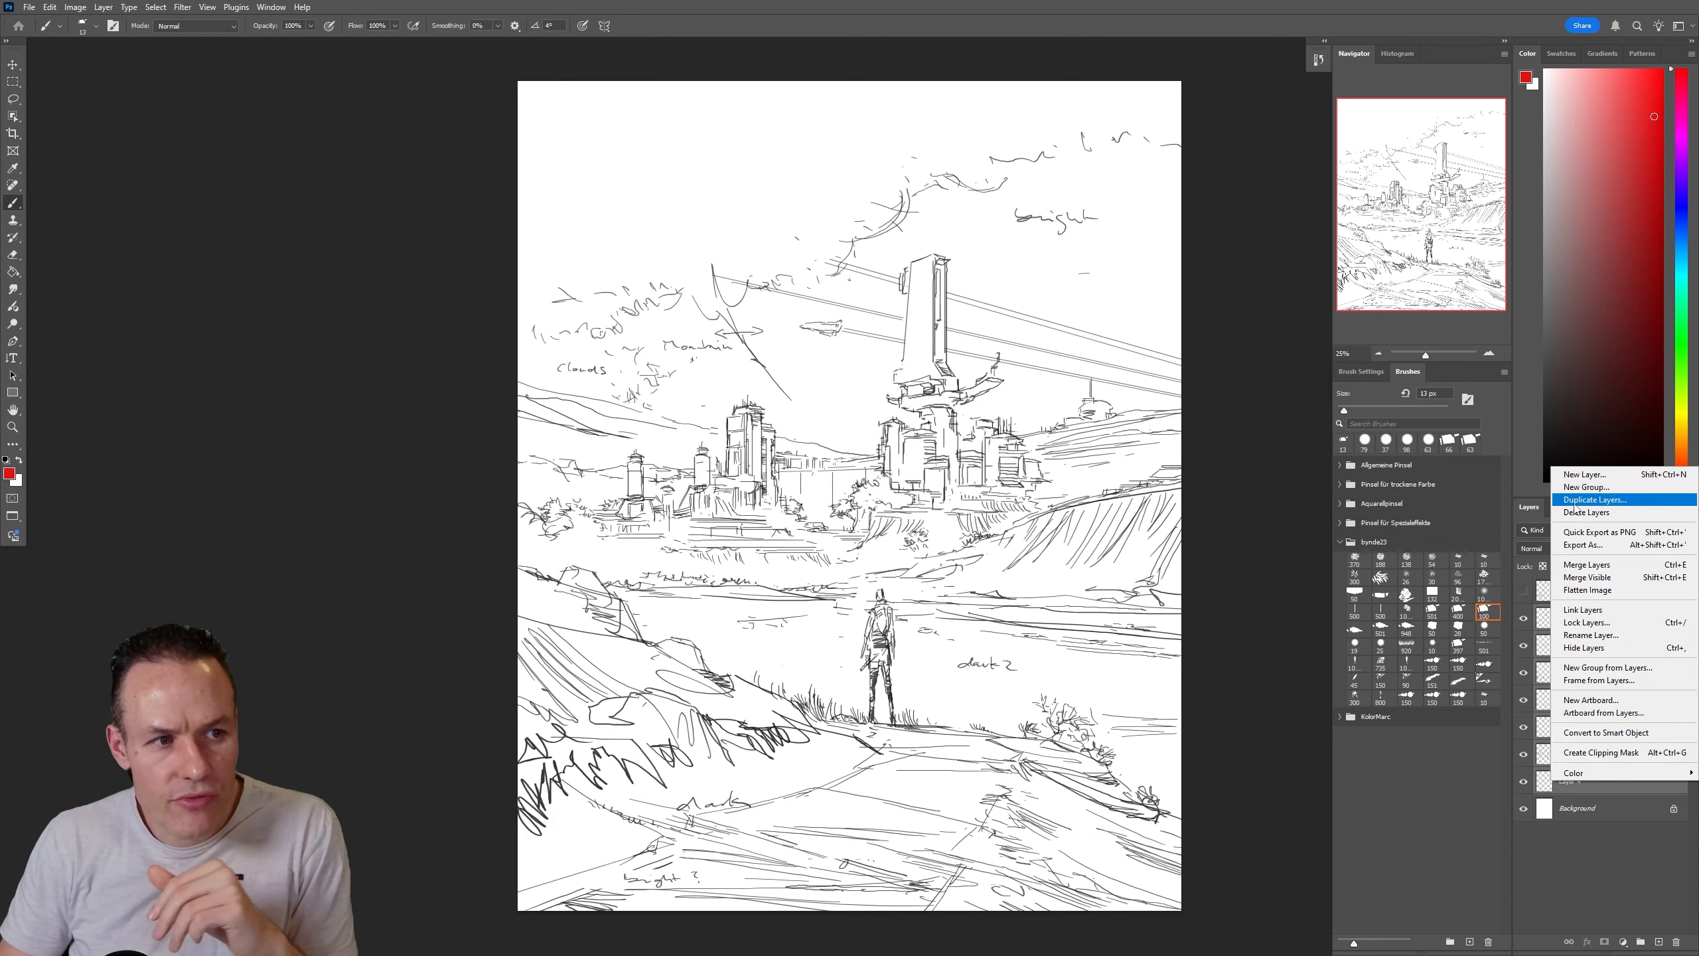
pyautogui.click(1597, 566)
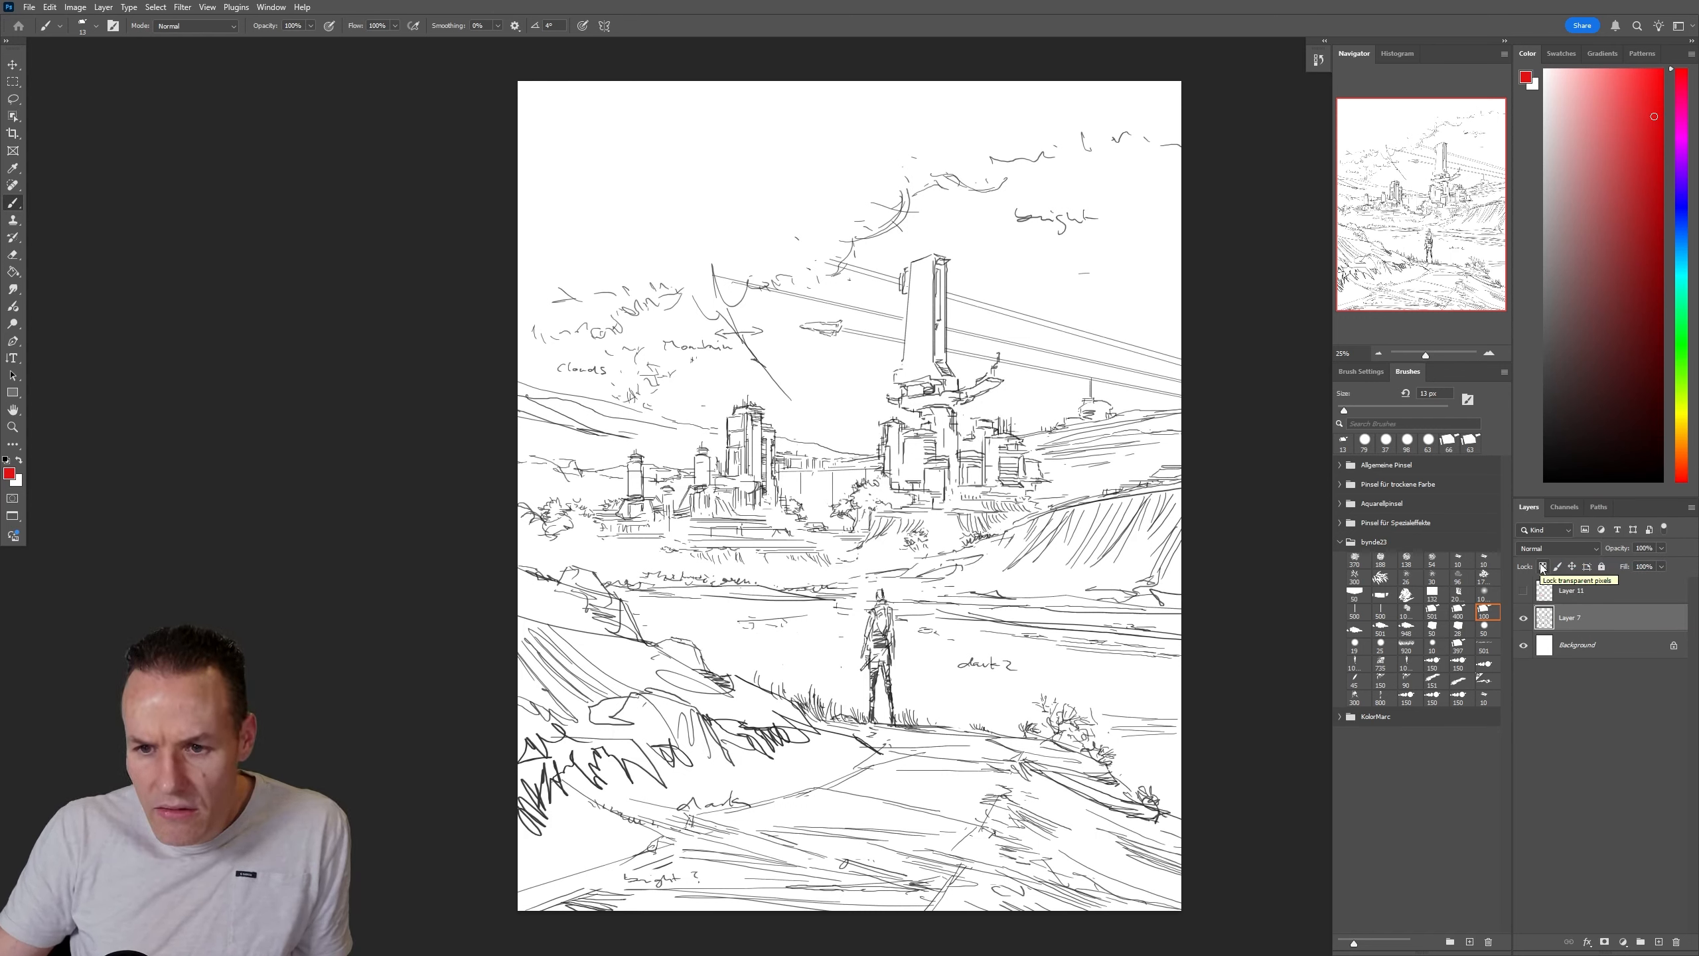
# Lock the merged line layer's transparent pixels and darken its lines with a Levels adjustment, setting the black input level to 16
pyautogui.click(1543, 567)
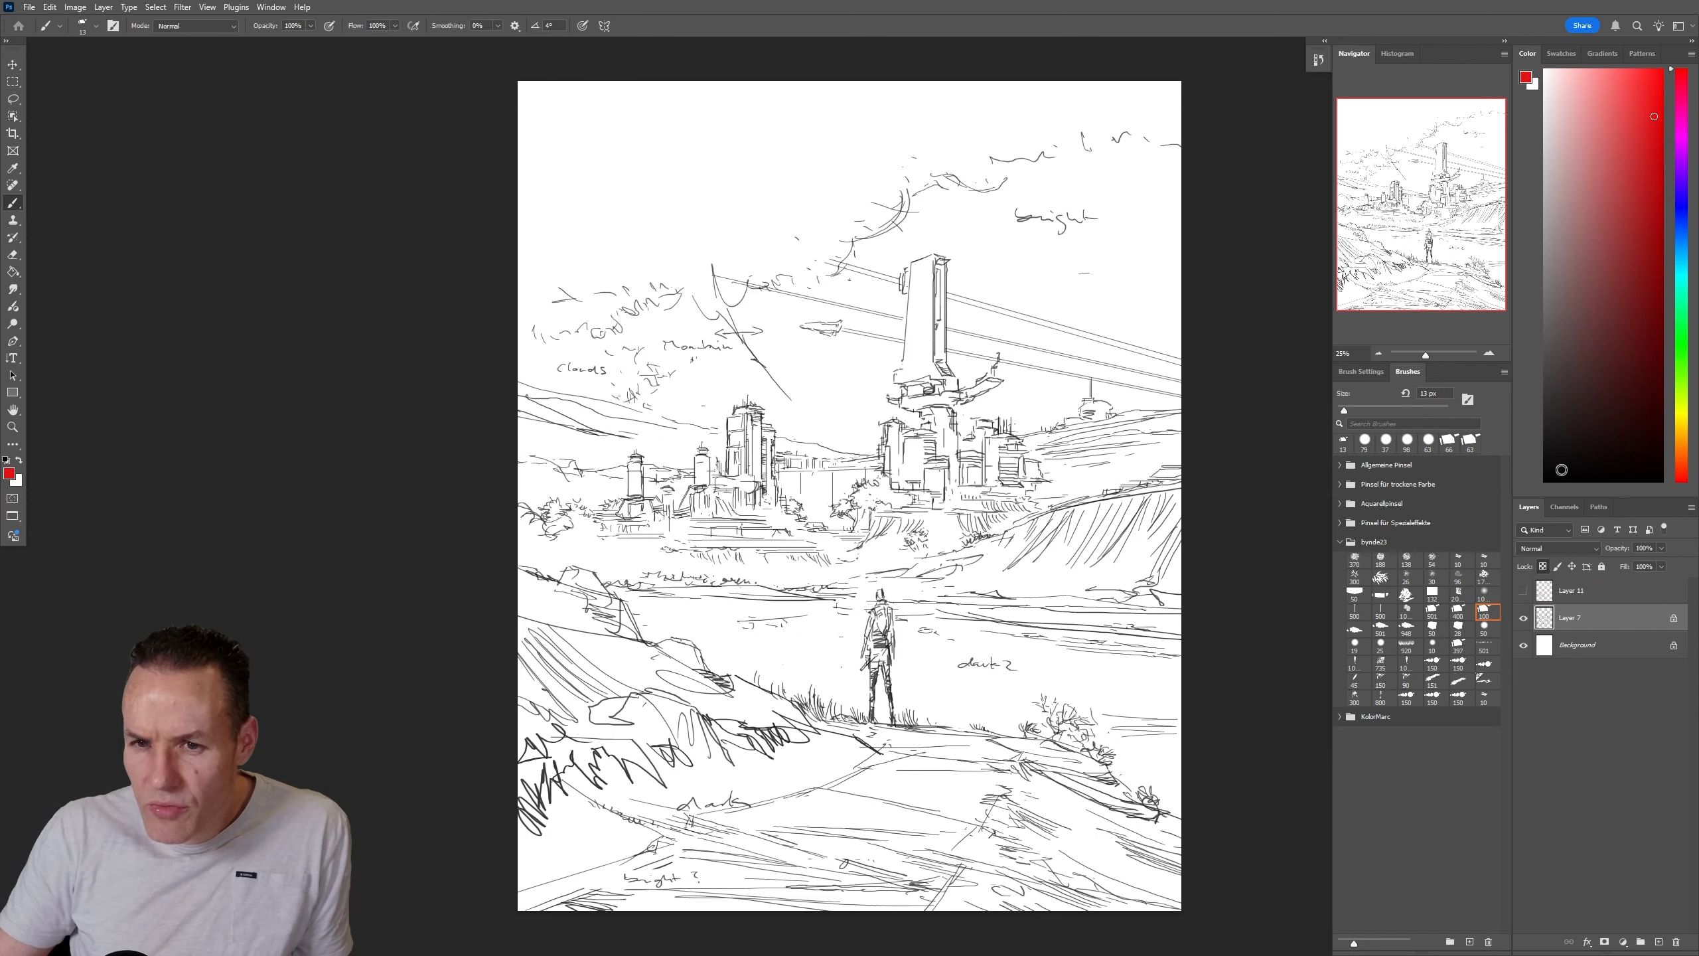
pyautogui.click(75, 6)
pyautogui.moveTo(112, 43)
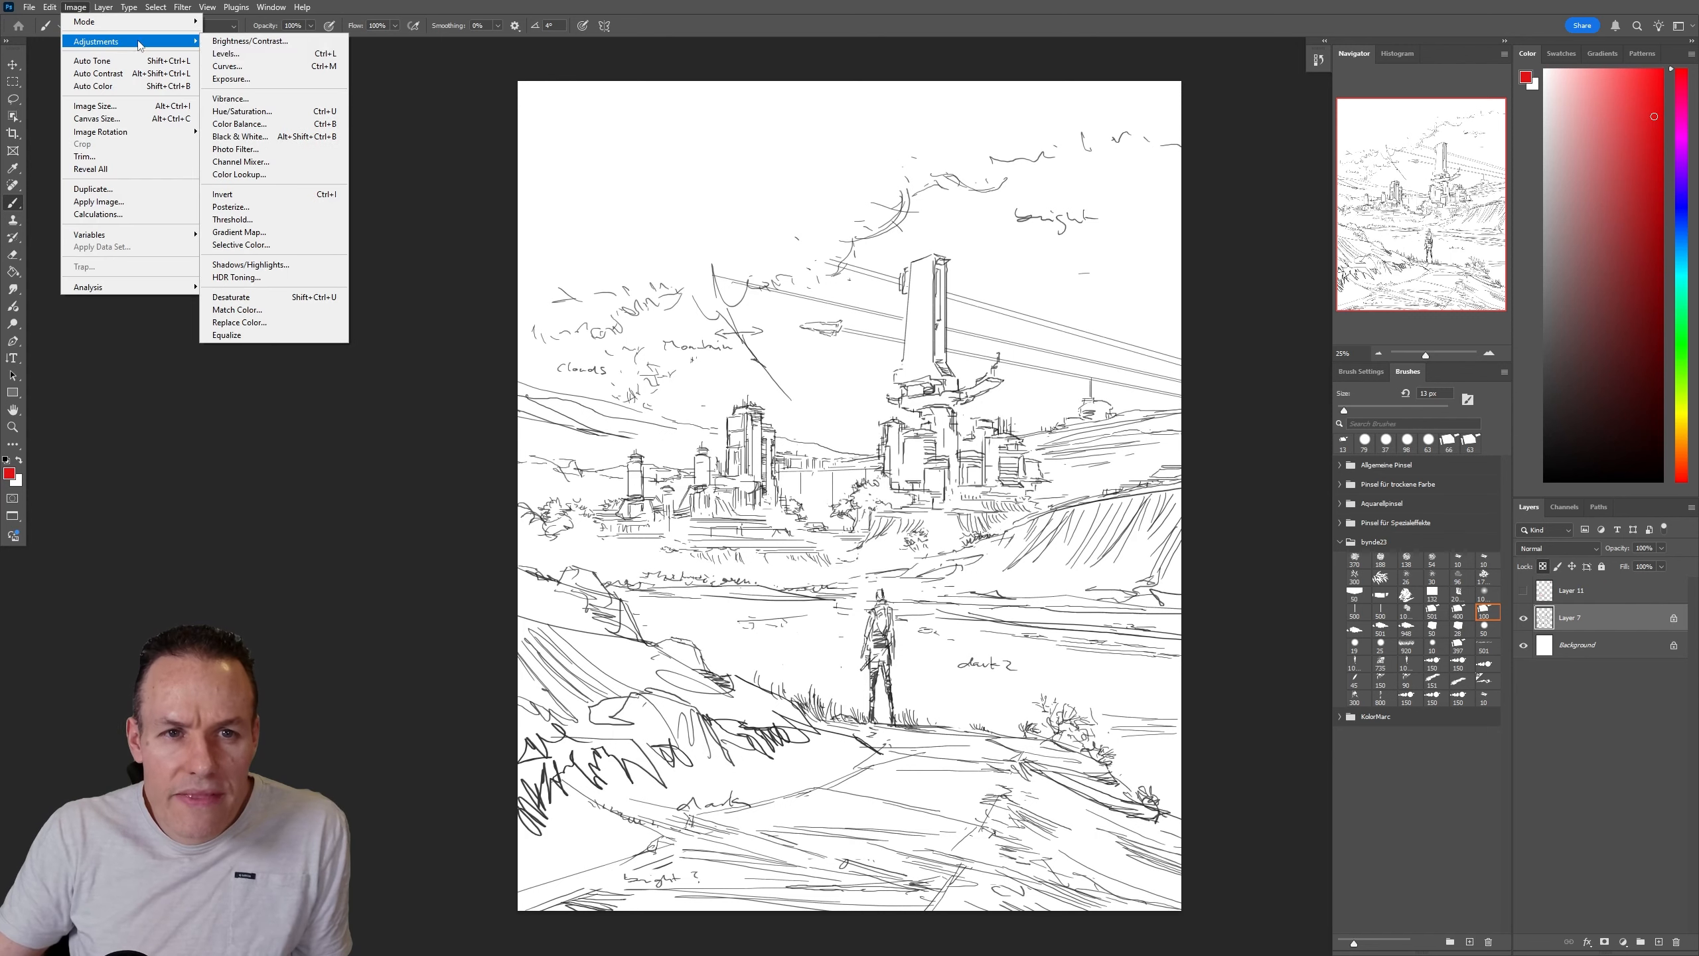
pyautogui.click(247, 54)
pyautogui.moveTo(1098, 300); pyautogui.dragTo(1111, 302)
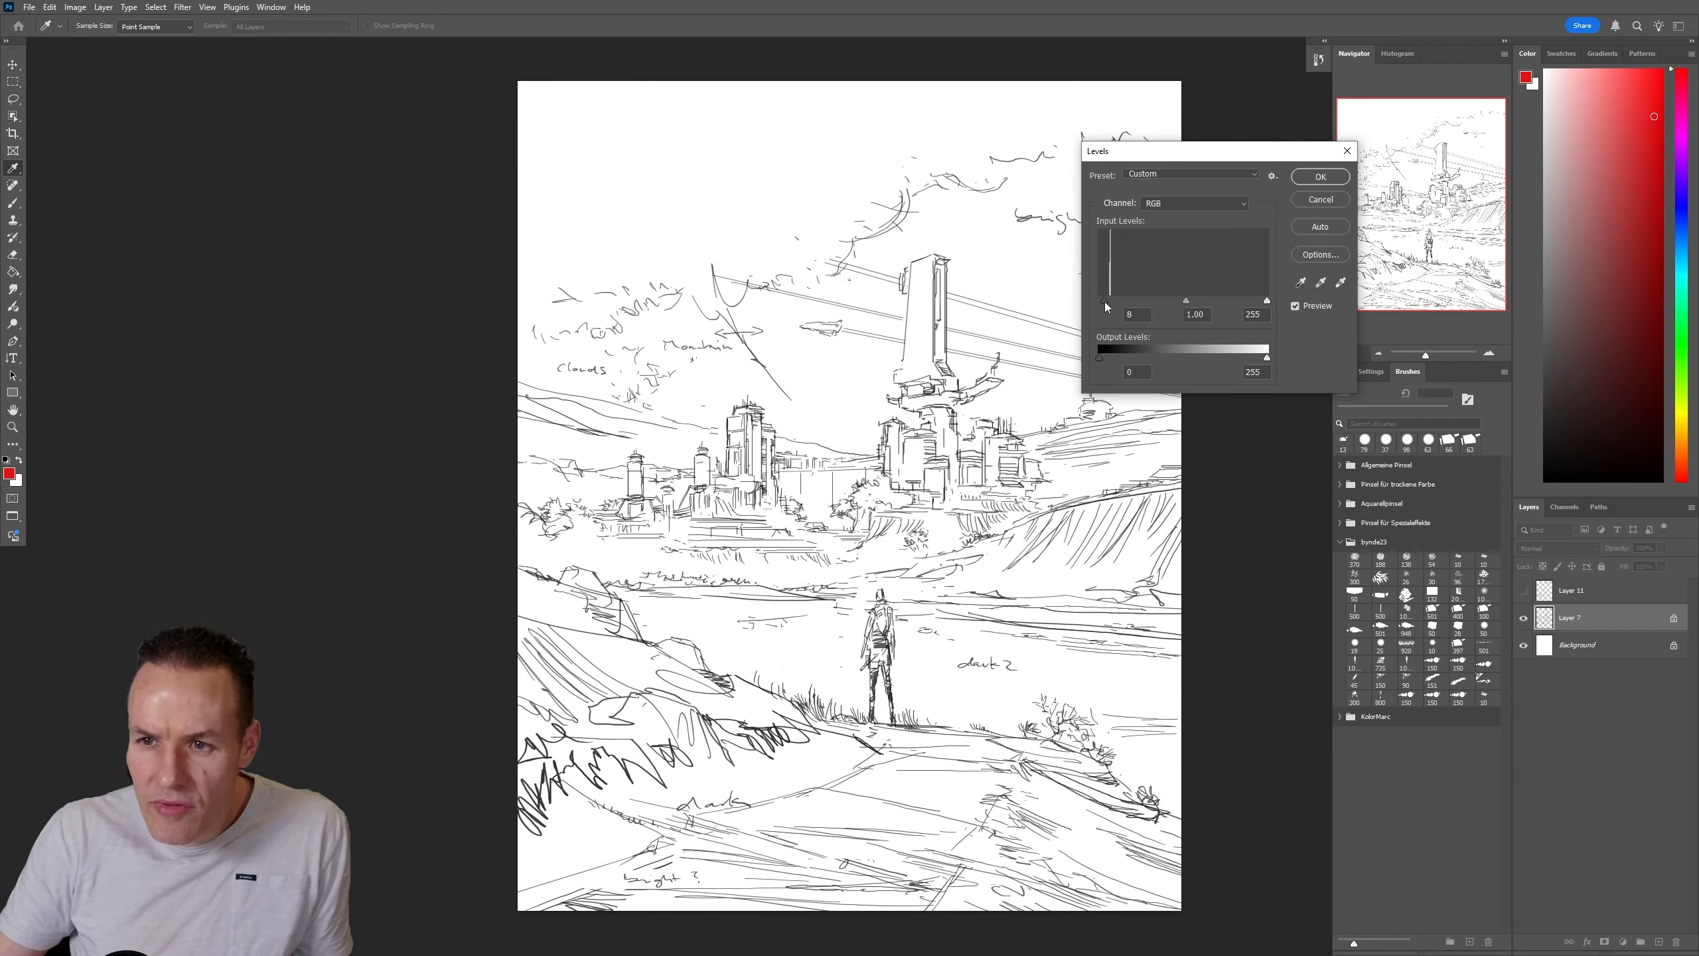
pyautogui.click(1296, 307)
pyautogui.click(1296, 307)
pyautogui.moveTo(1108, 301); pyautogui.dragTo(1109, 301)
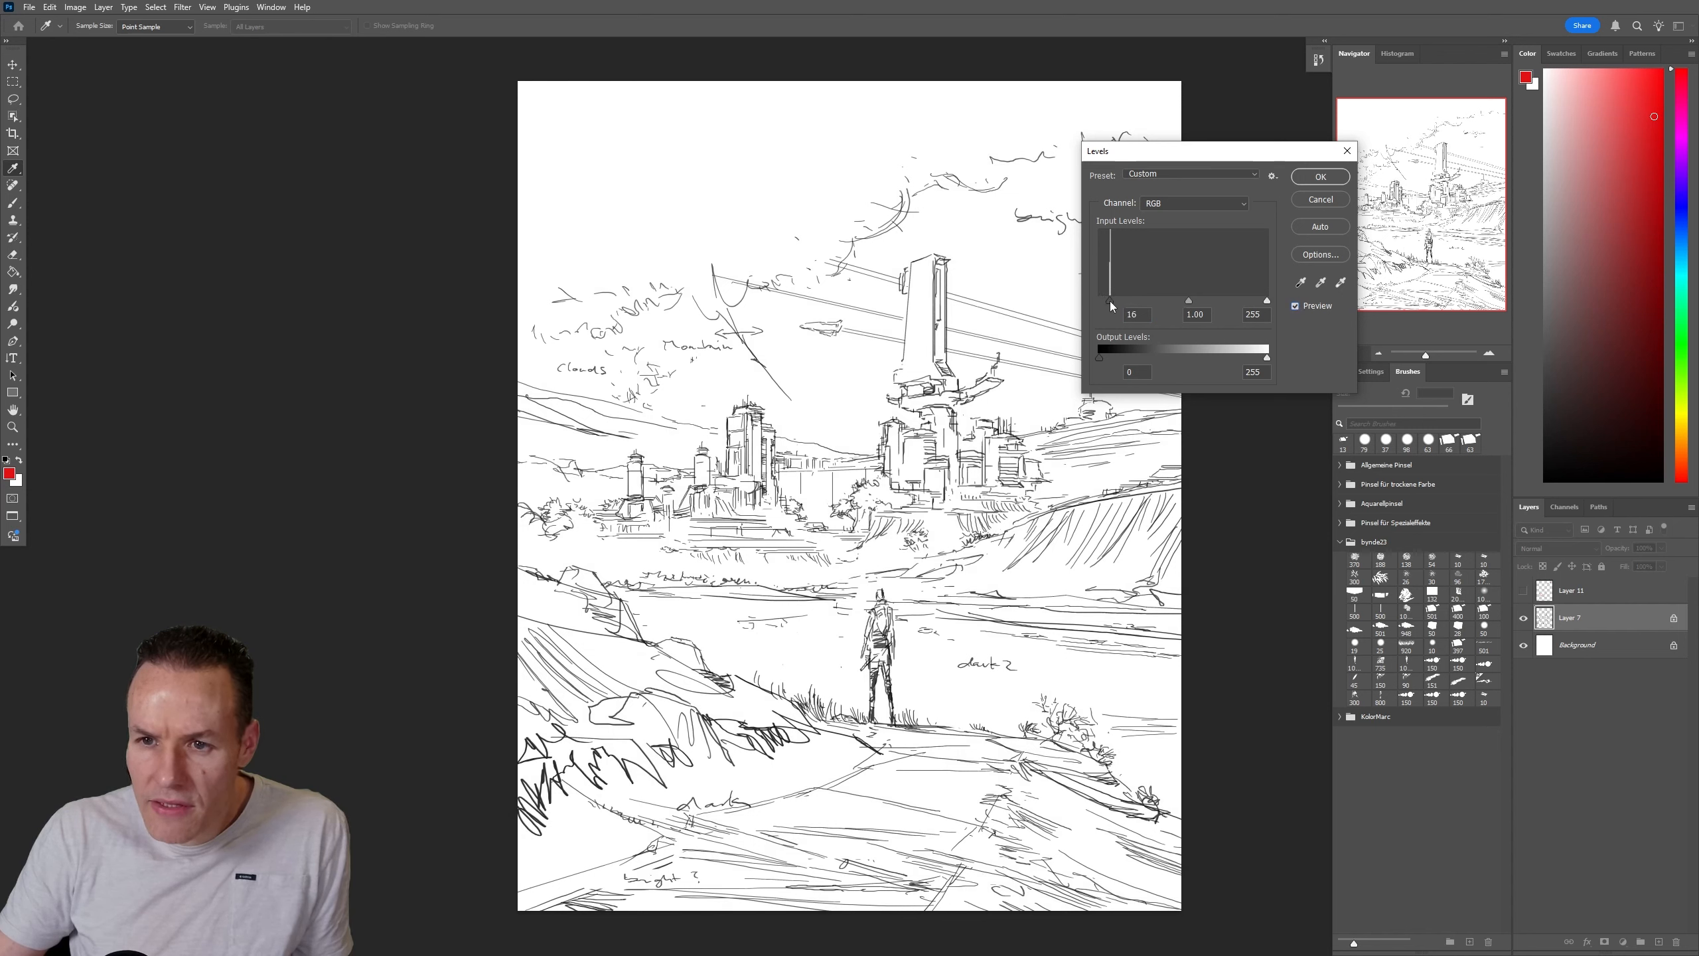
pyautogui.click(1297, 307)
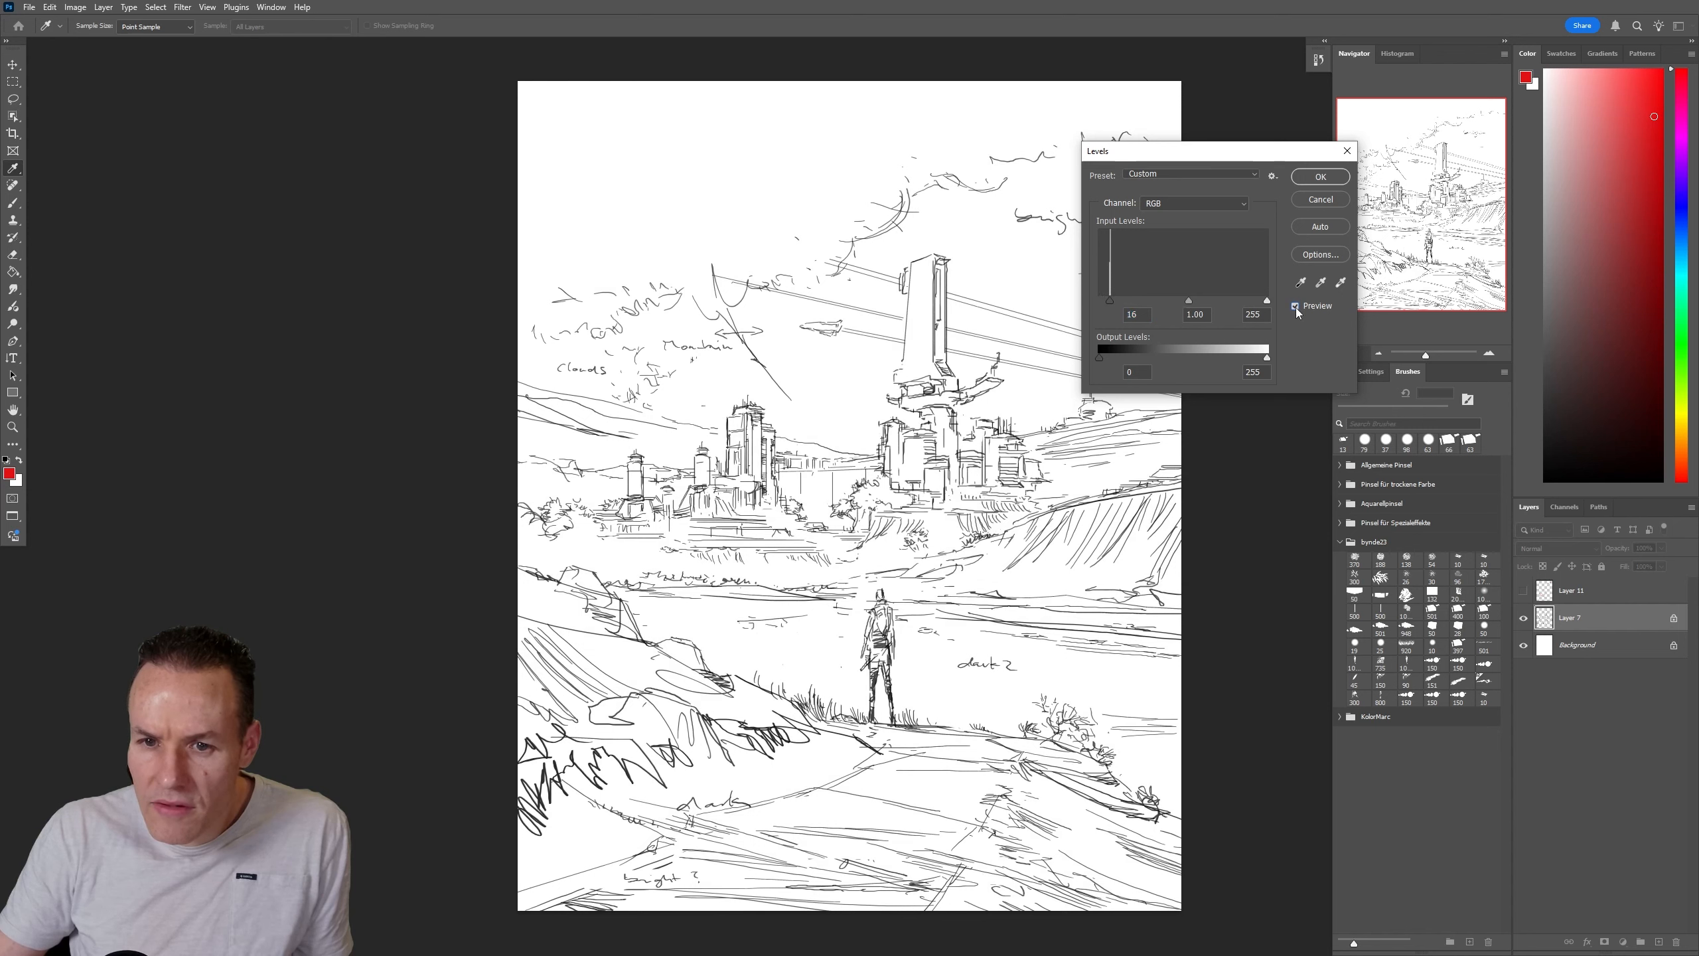
pyautogui.click(1312, 178)
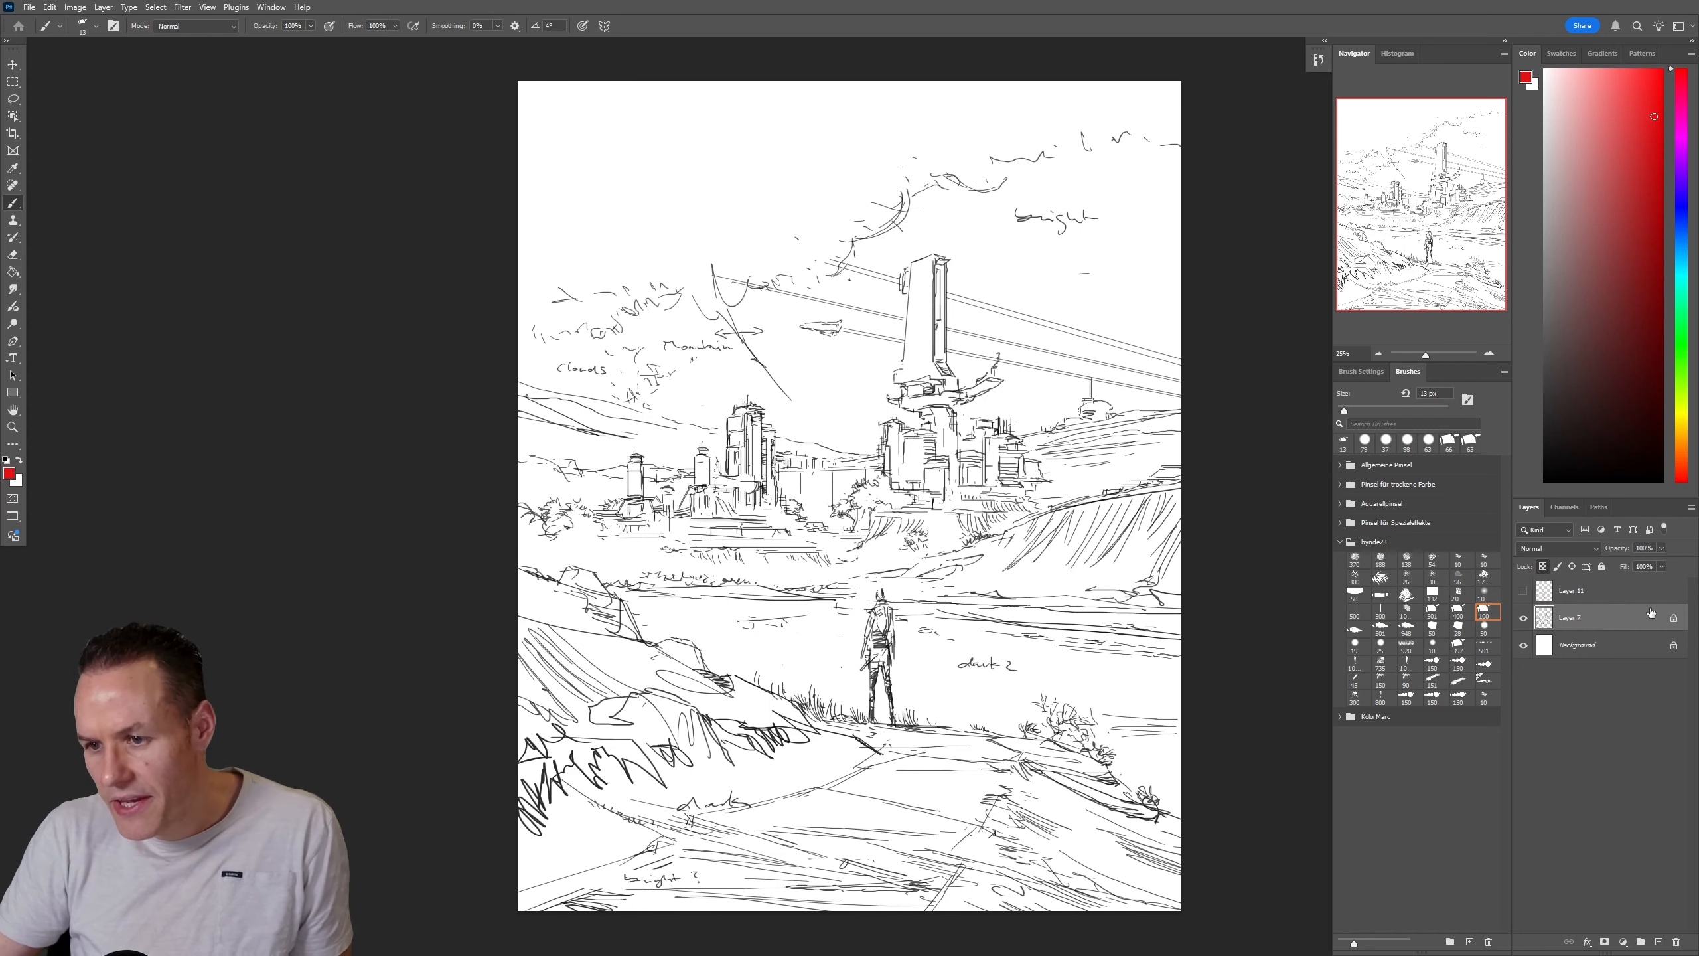
# Delete the hidden red annotation layer, Layer 11
pyautogui.rightClick(1550, 592)
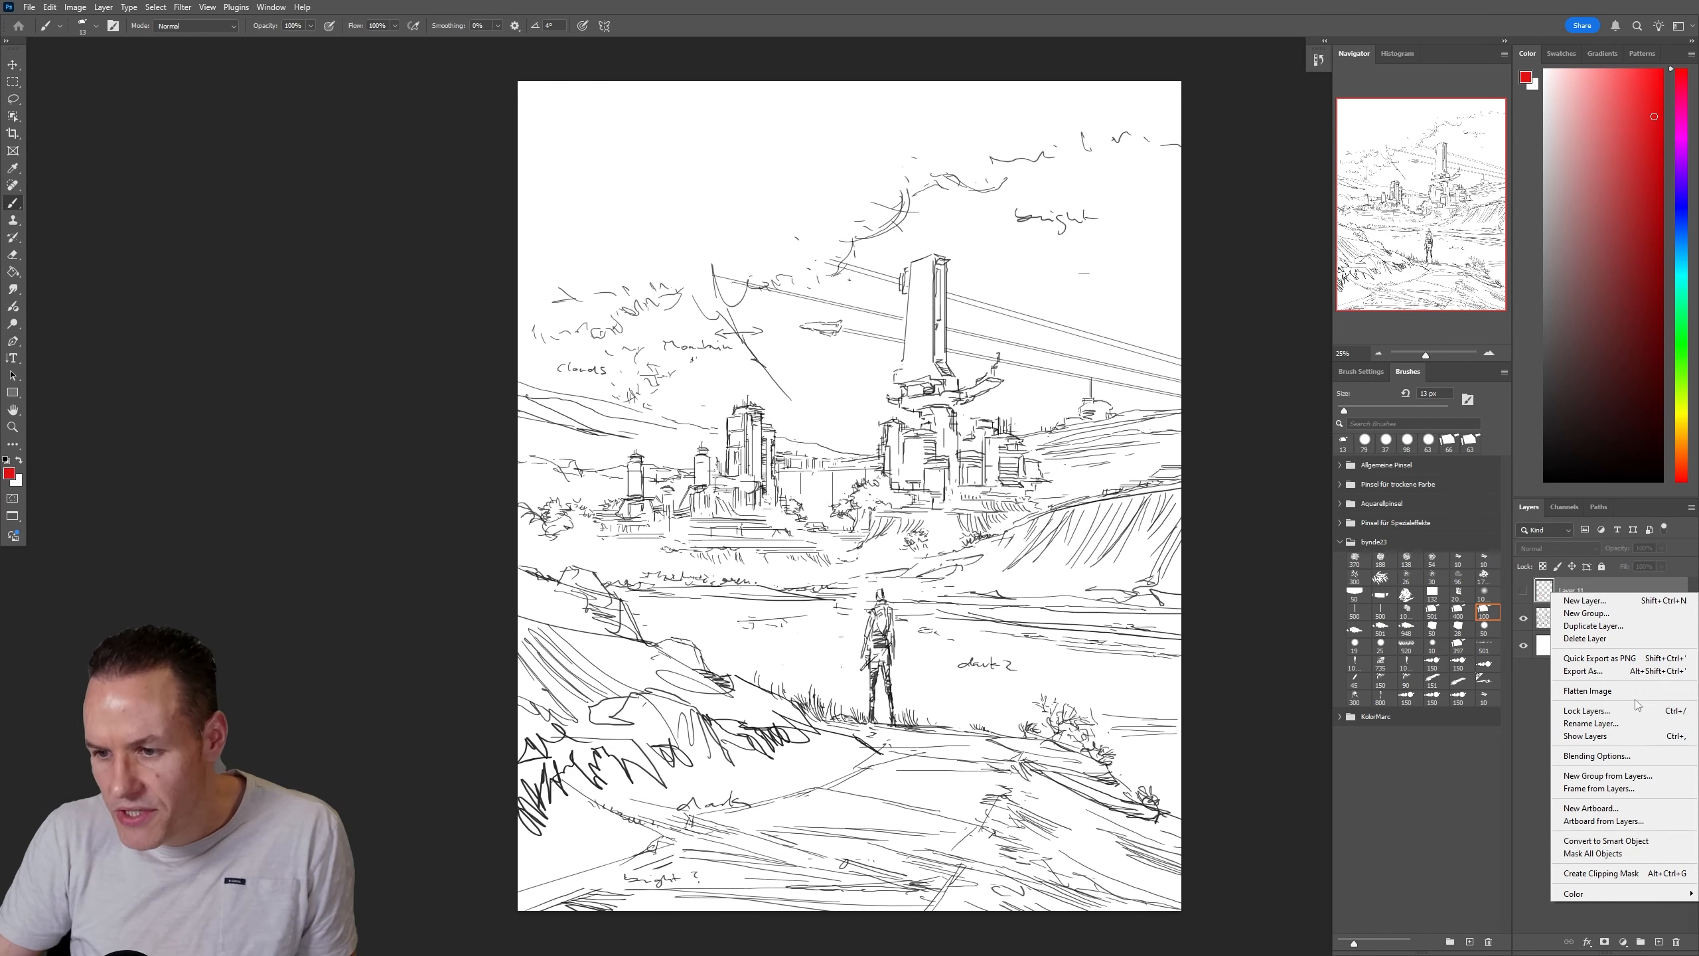
pyautogui.click(1593, 644)
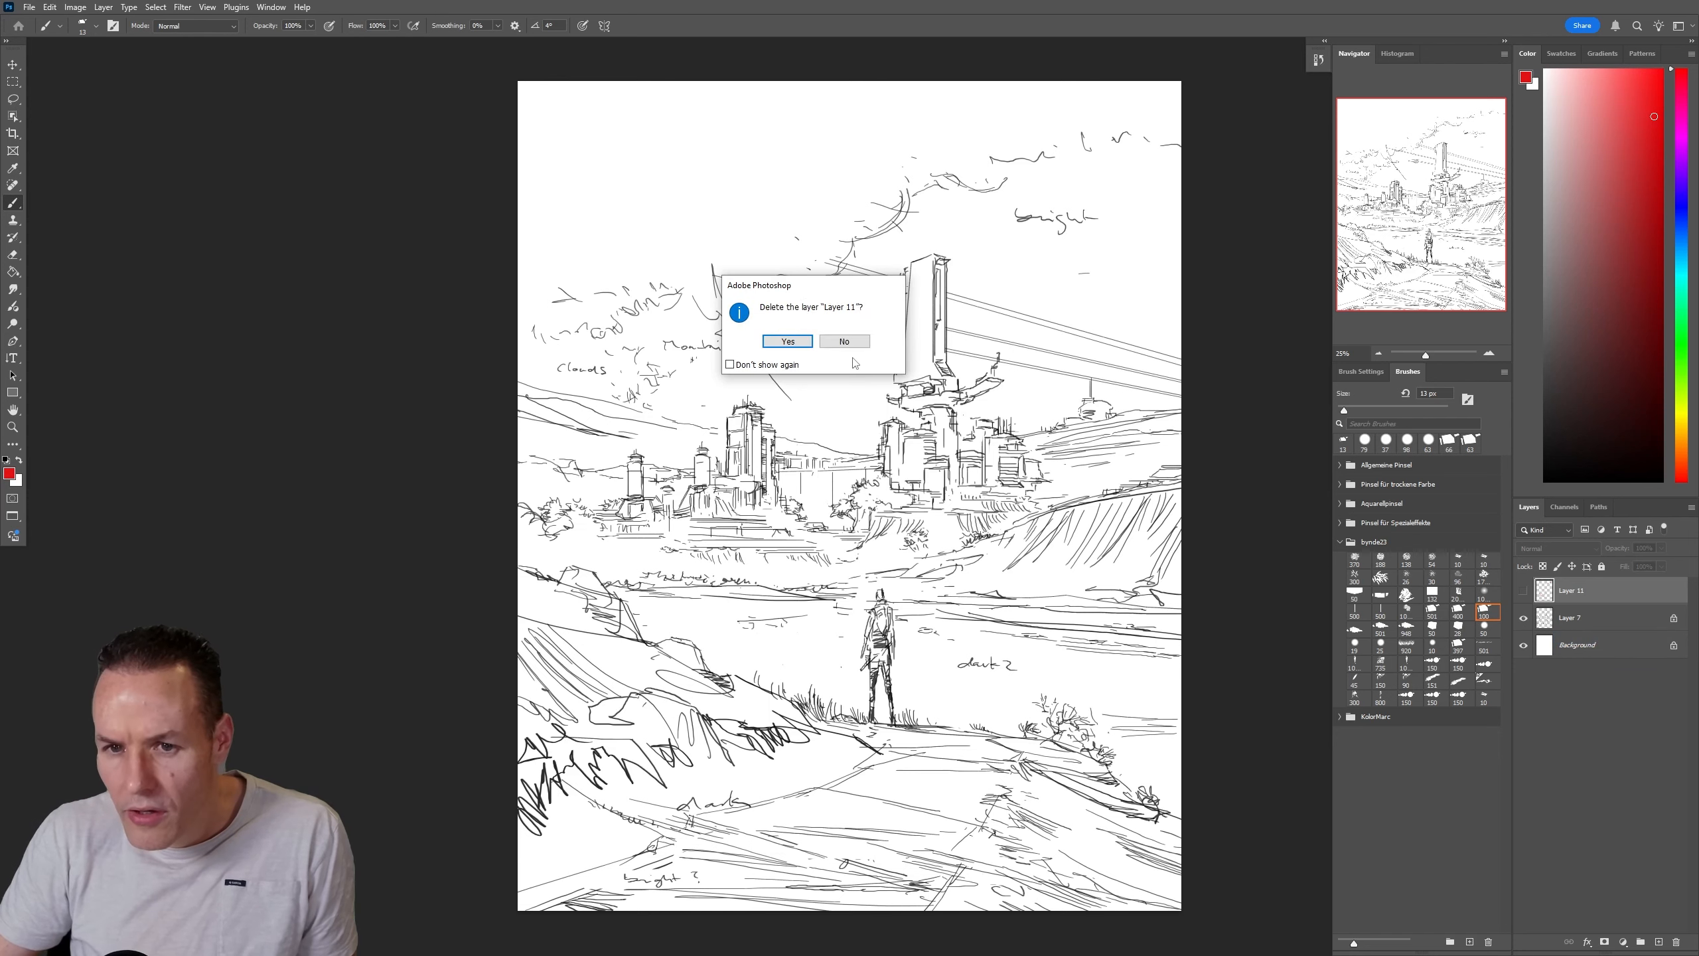
pyautogui.click(786, 343)
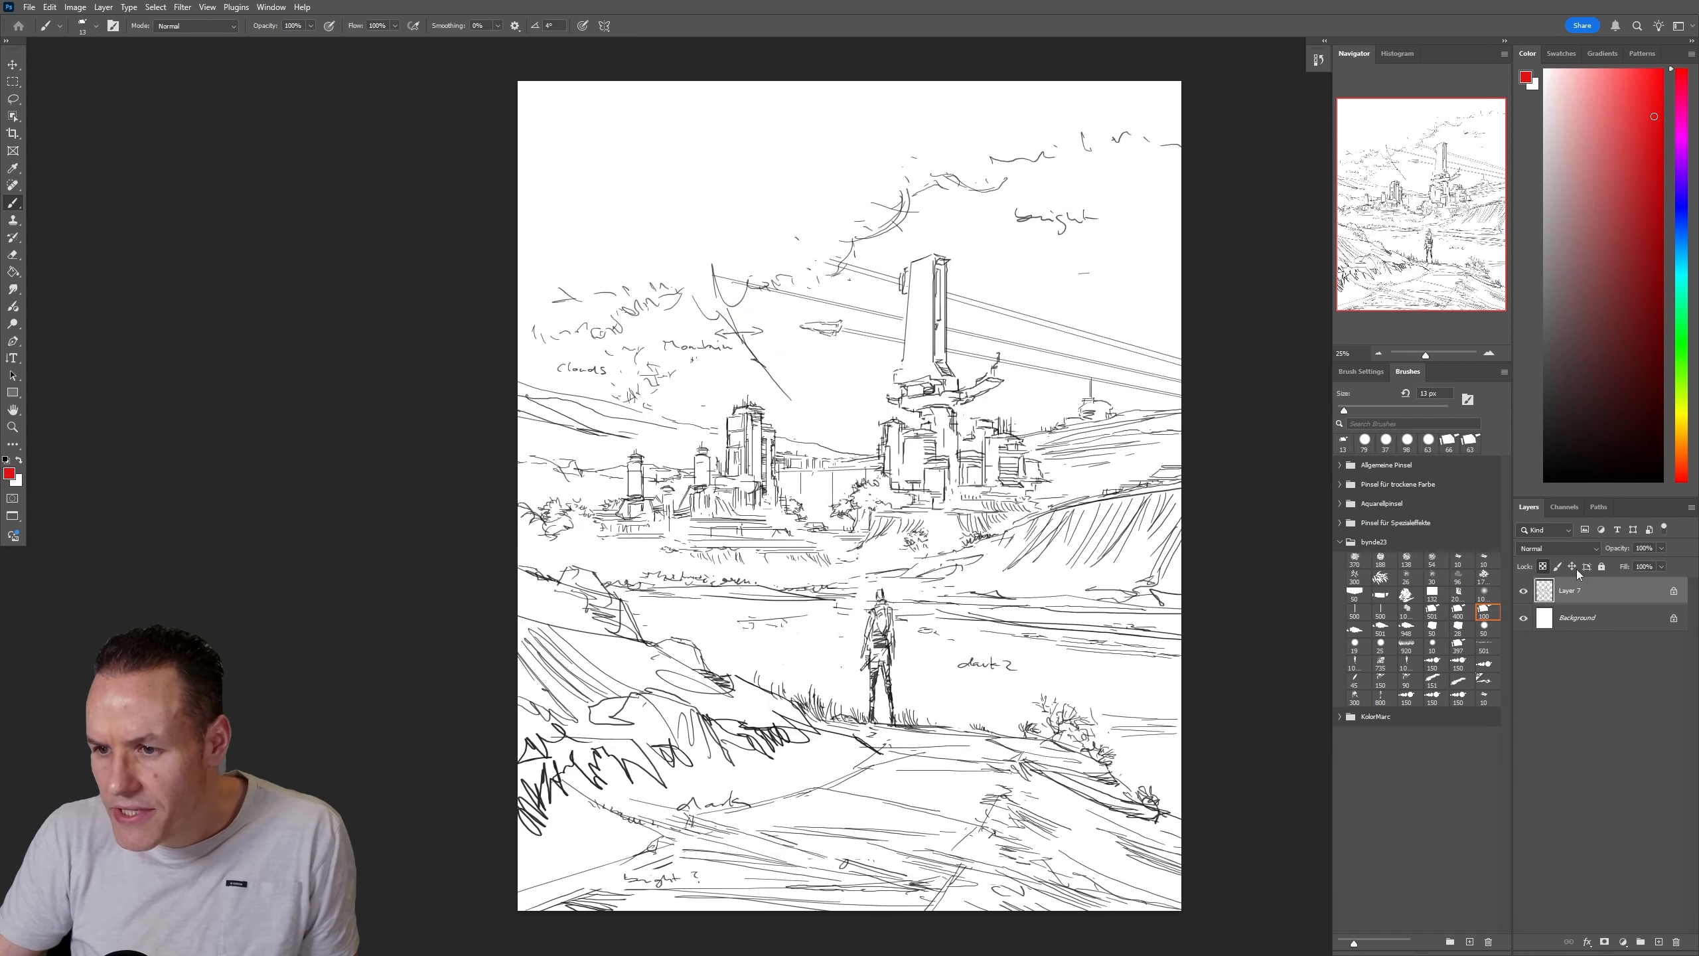
# Check the line layer's visibility and add three new empty layers between the Background and the line sketch
pyautogui.click(1523, 590)
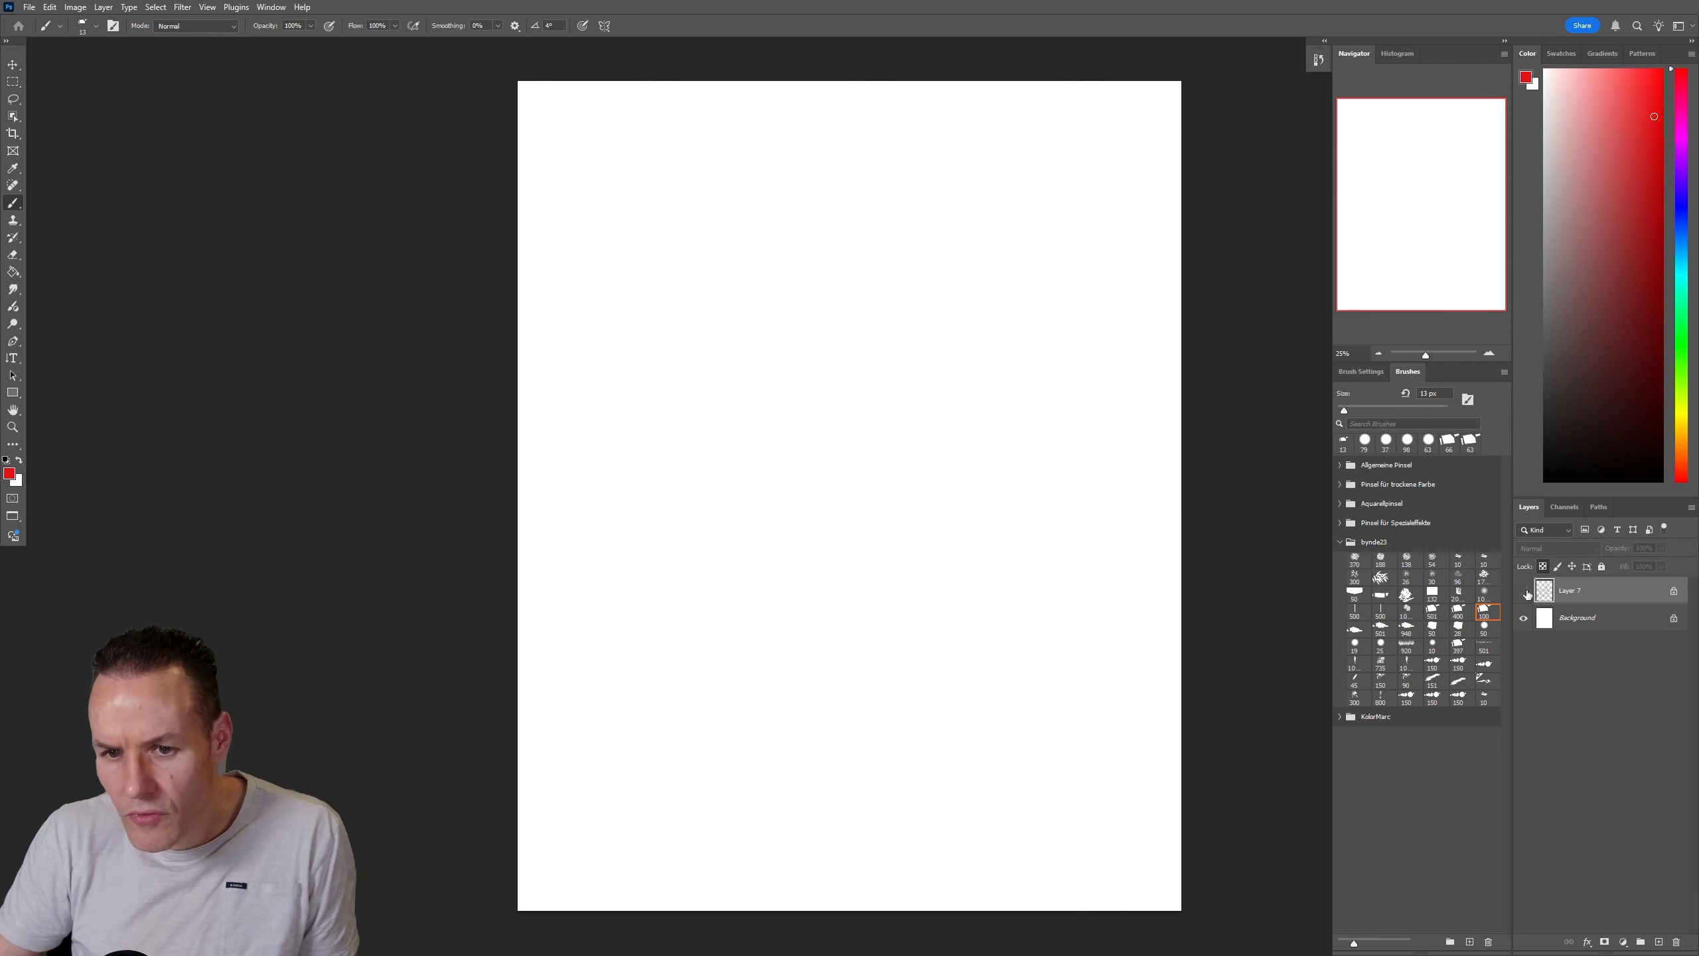
pyautogui.click(1523, 591)
pyautogui.click(1595, 619)
pyautogui.click(1657, 941)
pyautogui.click(1657, 942)
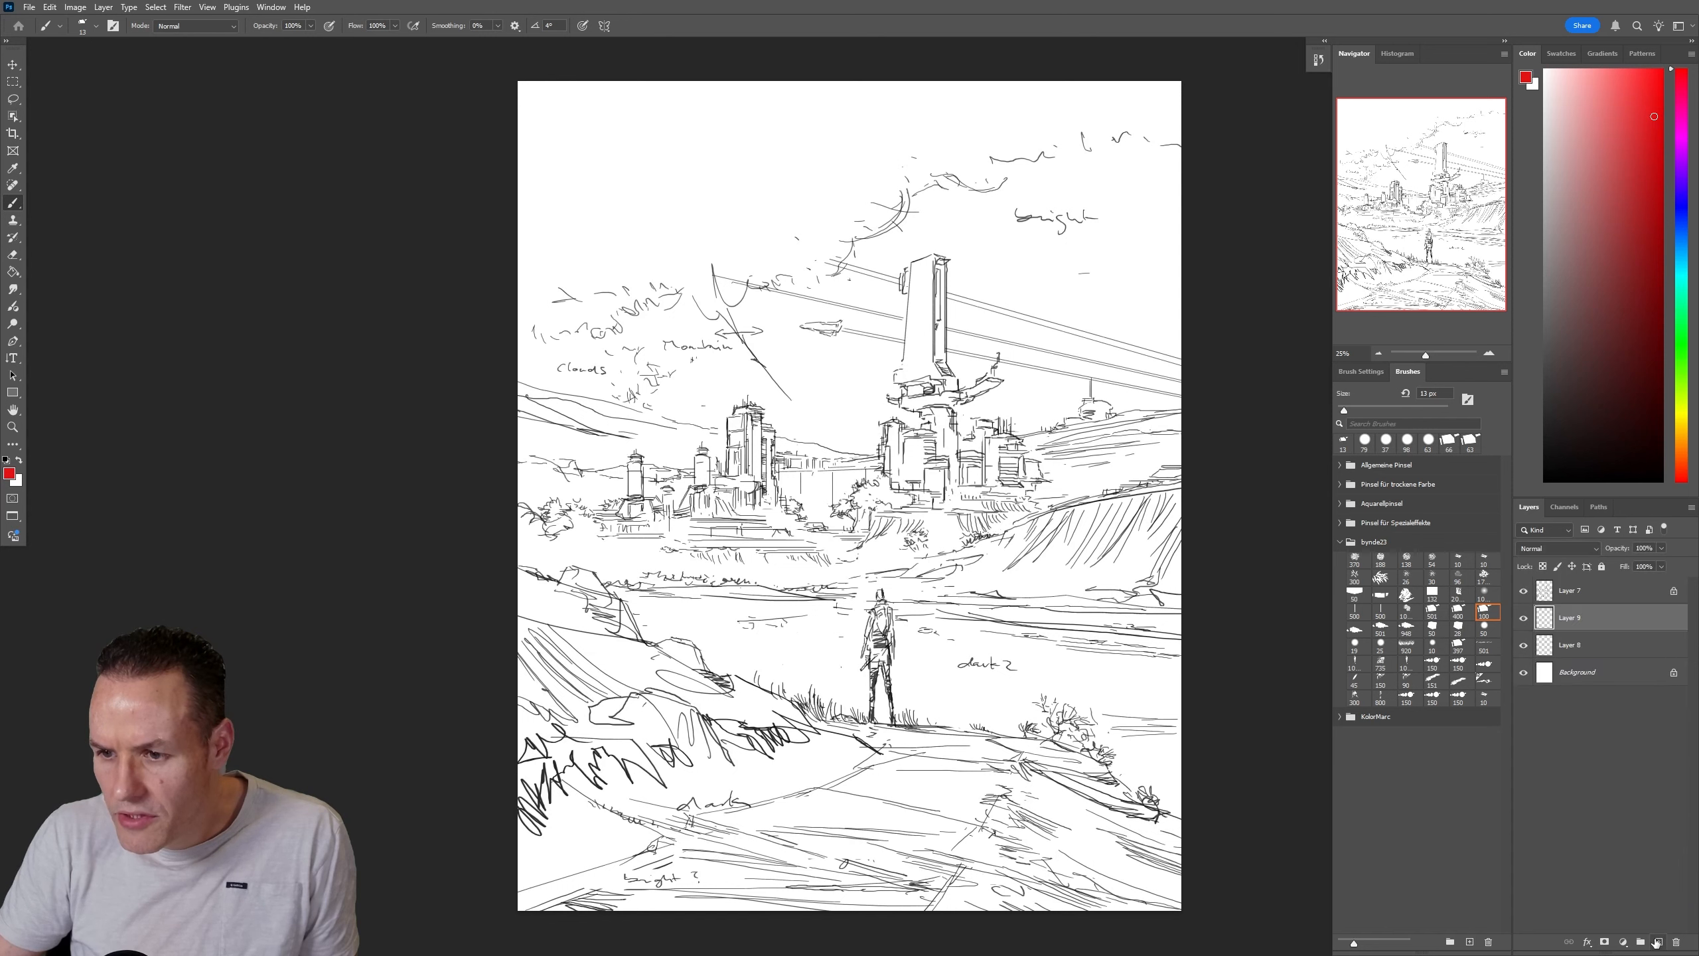
pyautogui.click(1658, 942)
# Fill the Background layer with a light grey using the Paint Bucket
pyautogui.click(1577, 700)
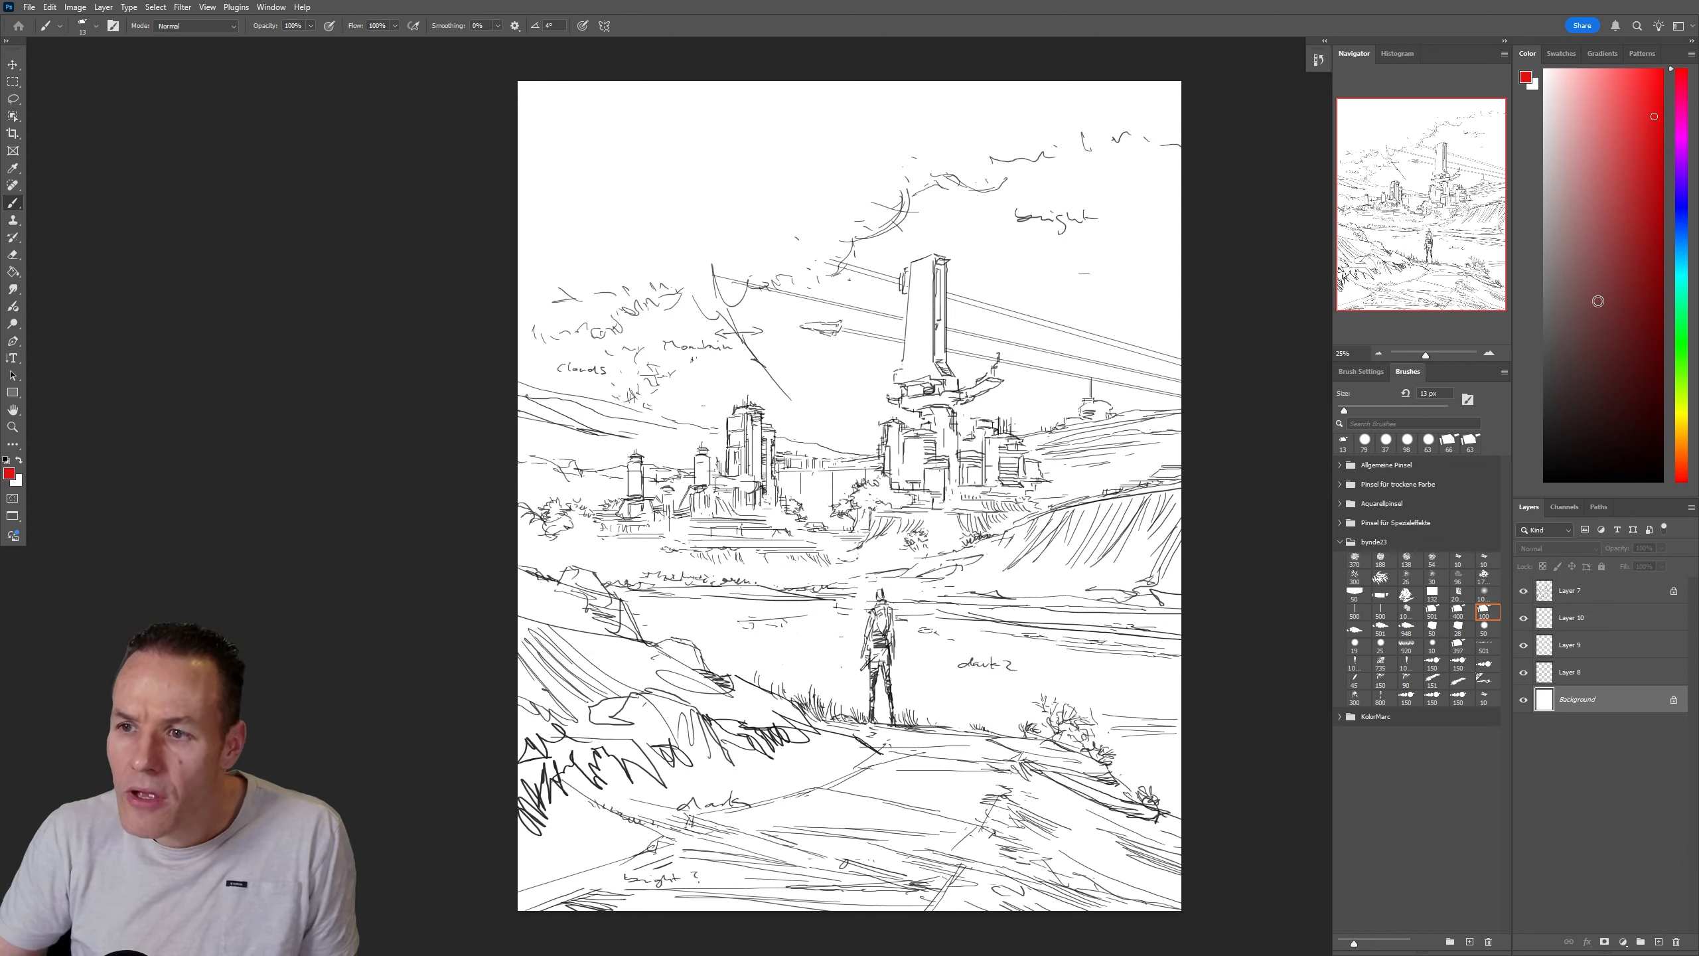
pyautogui.click(1543, 203)
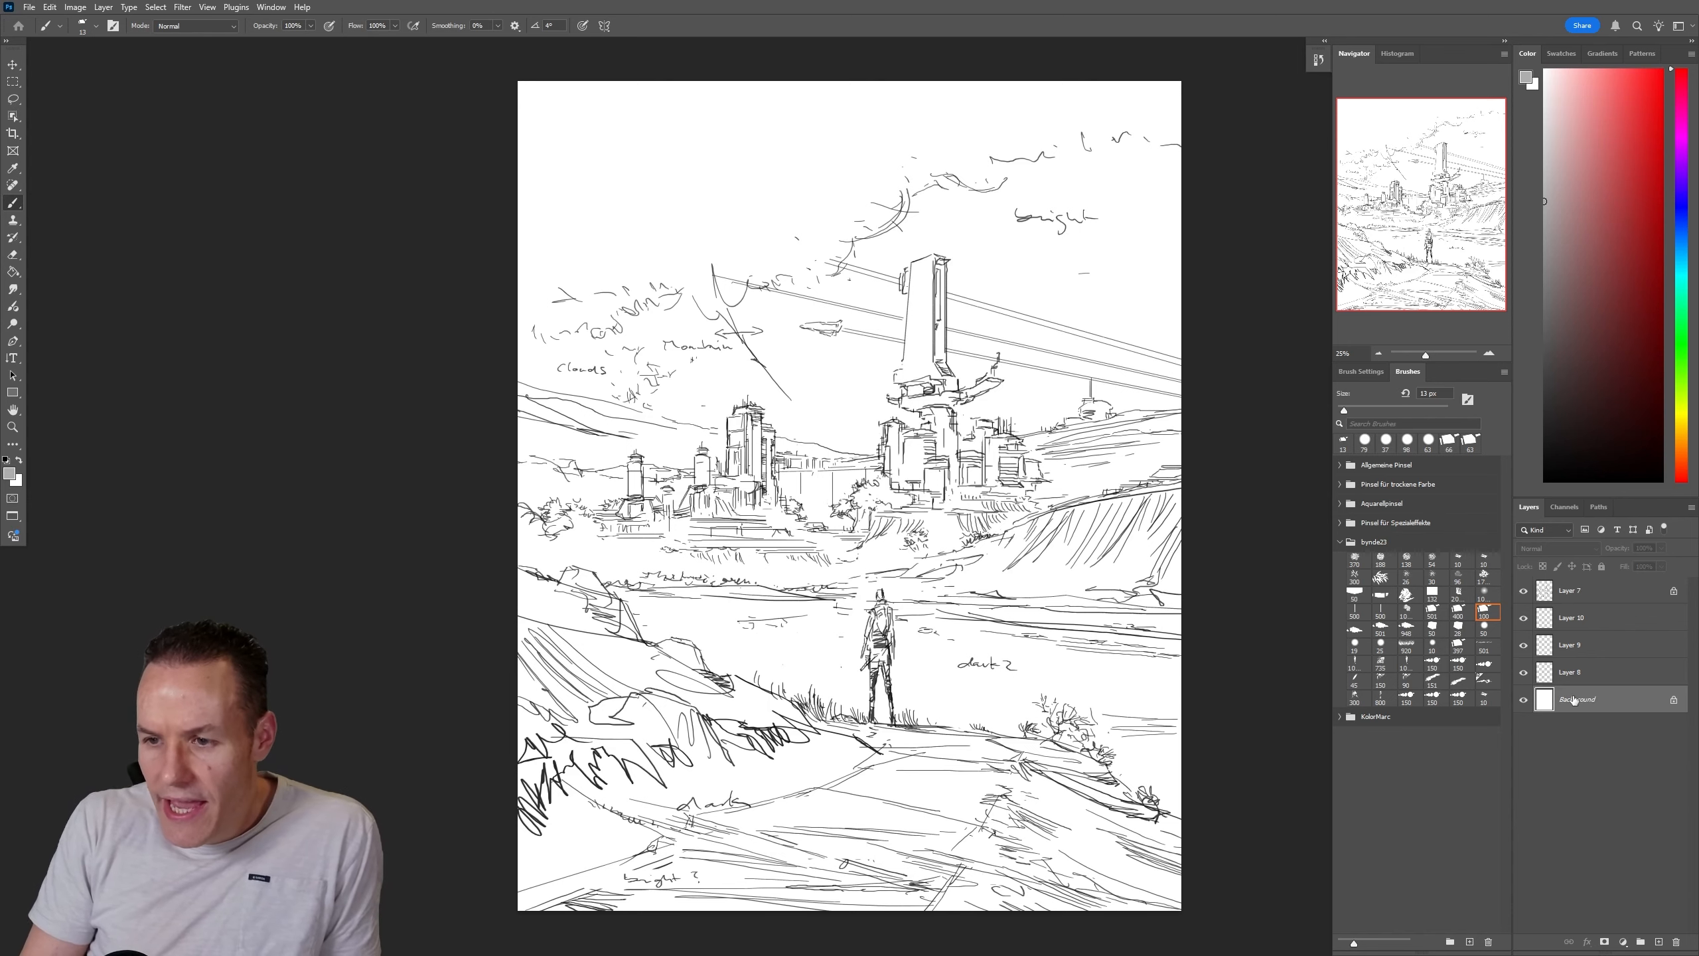
pyautogui.click(1543, 179)
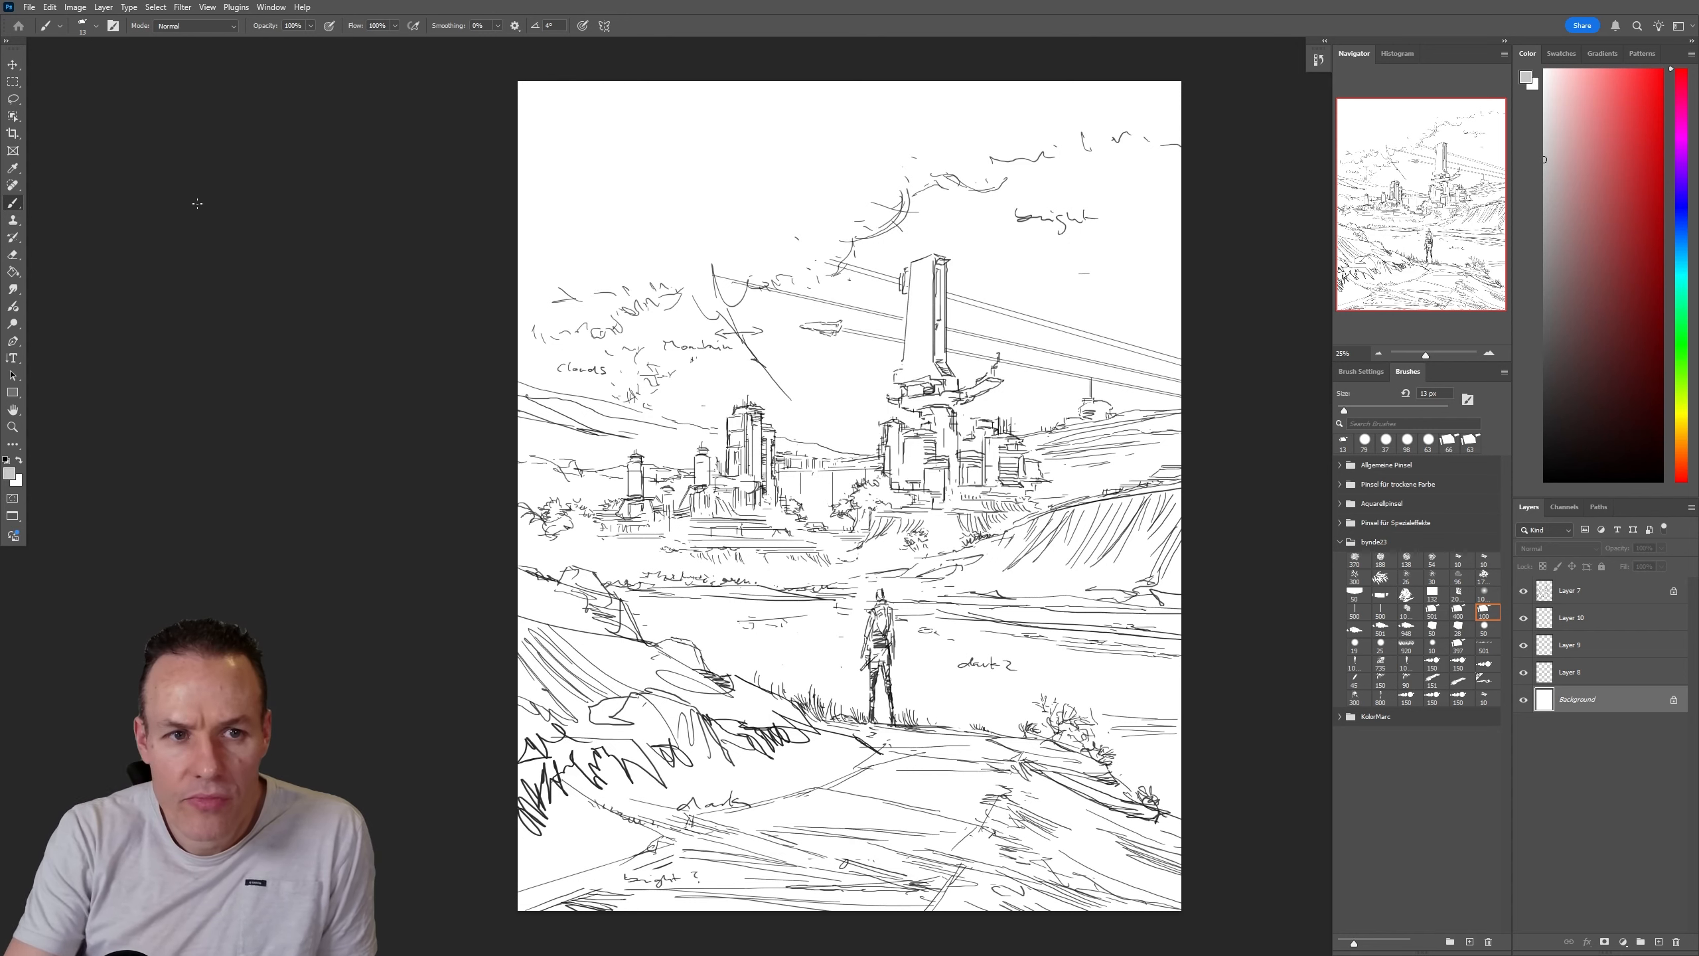
pyautogui.click(14, 272)
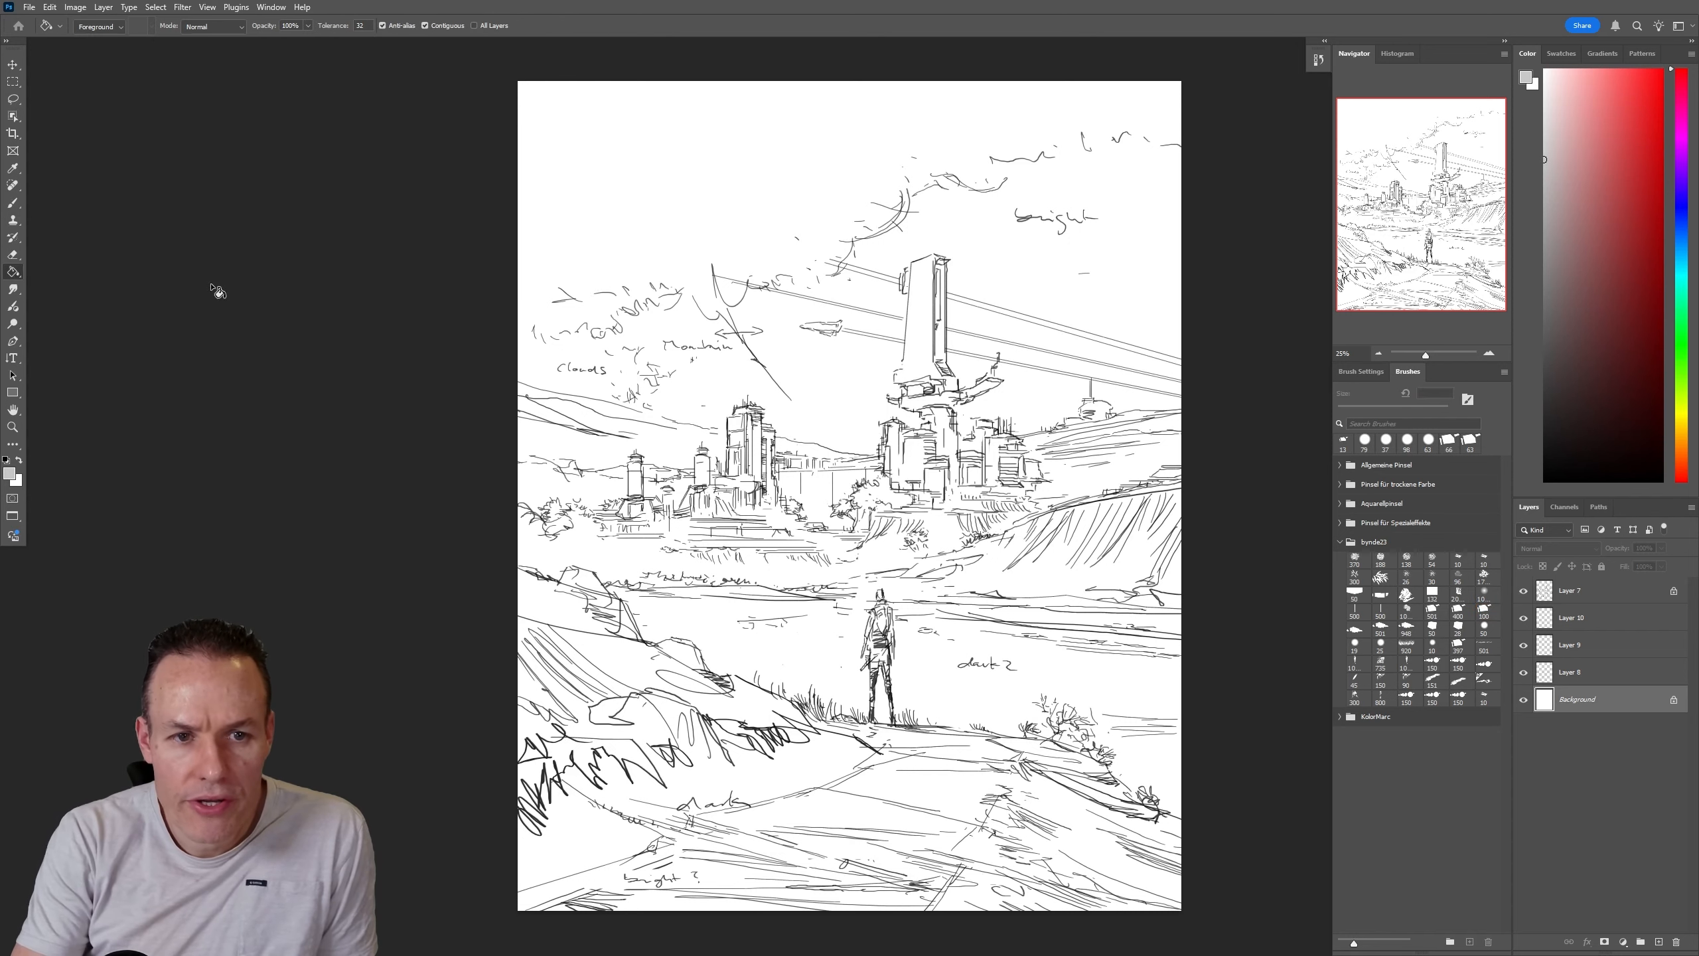
pyautogui.click(746, 264)
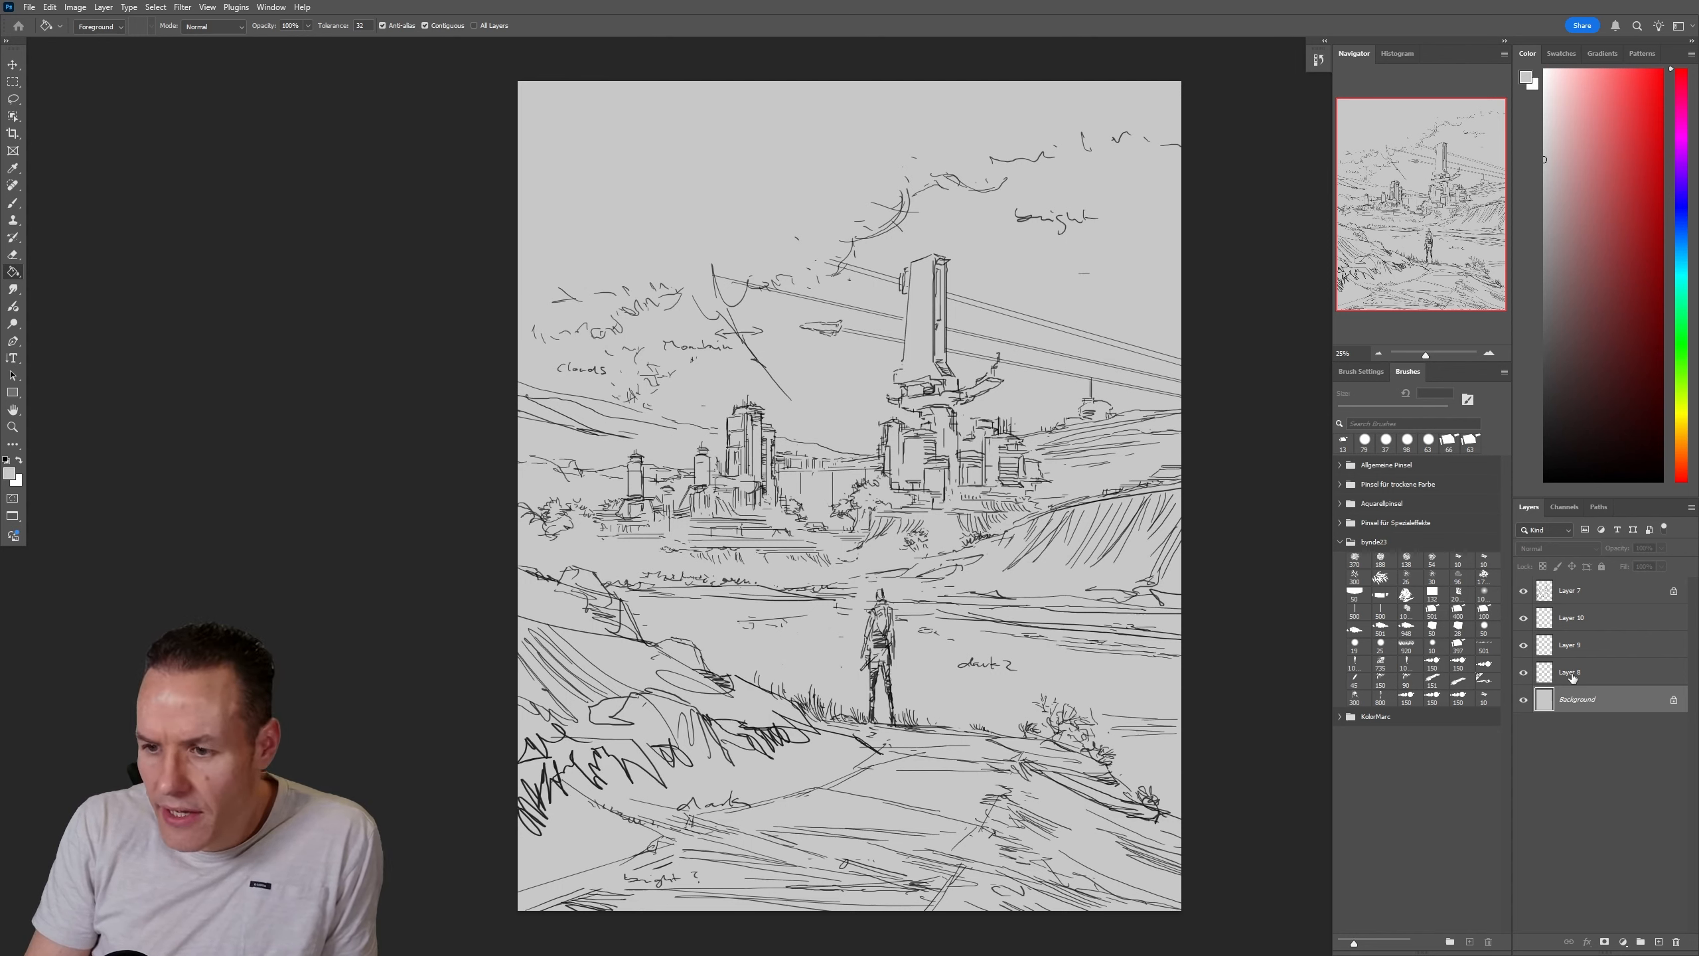
# On Layer 8, lasso the sky area above the sketched cloud edge, out to the canvas borders
pyautogui.click(1572, 676)
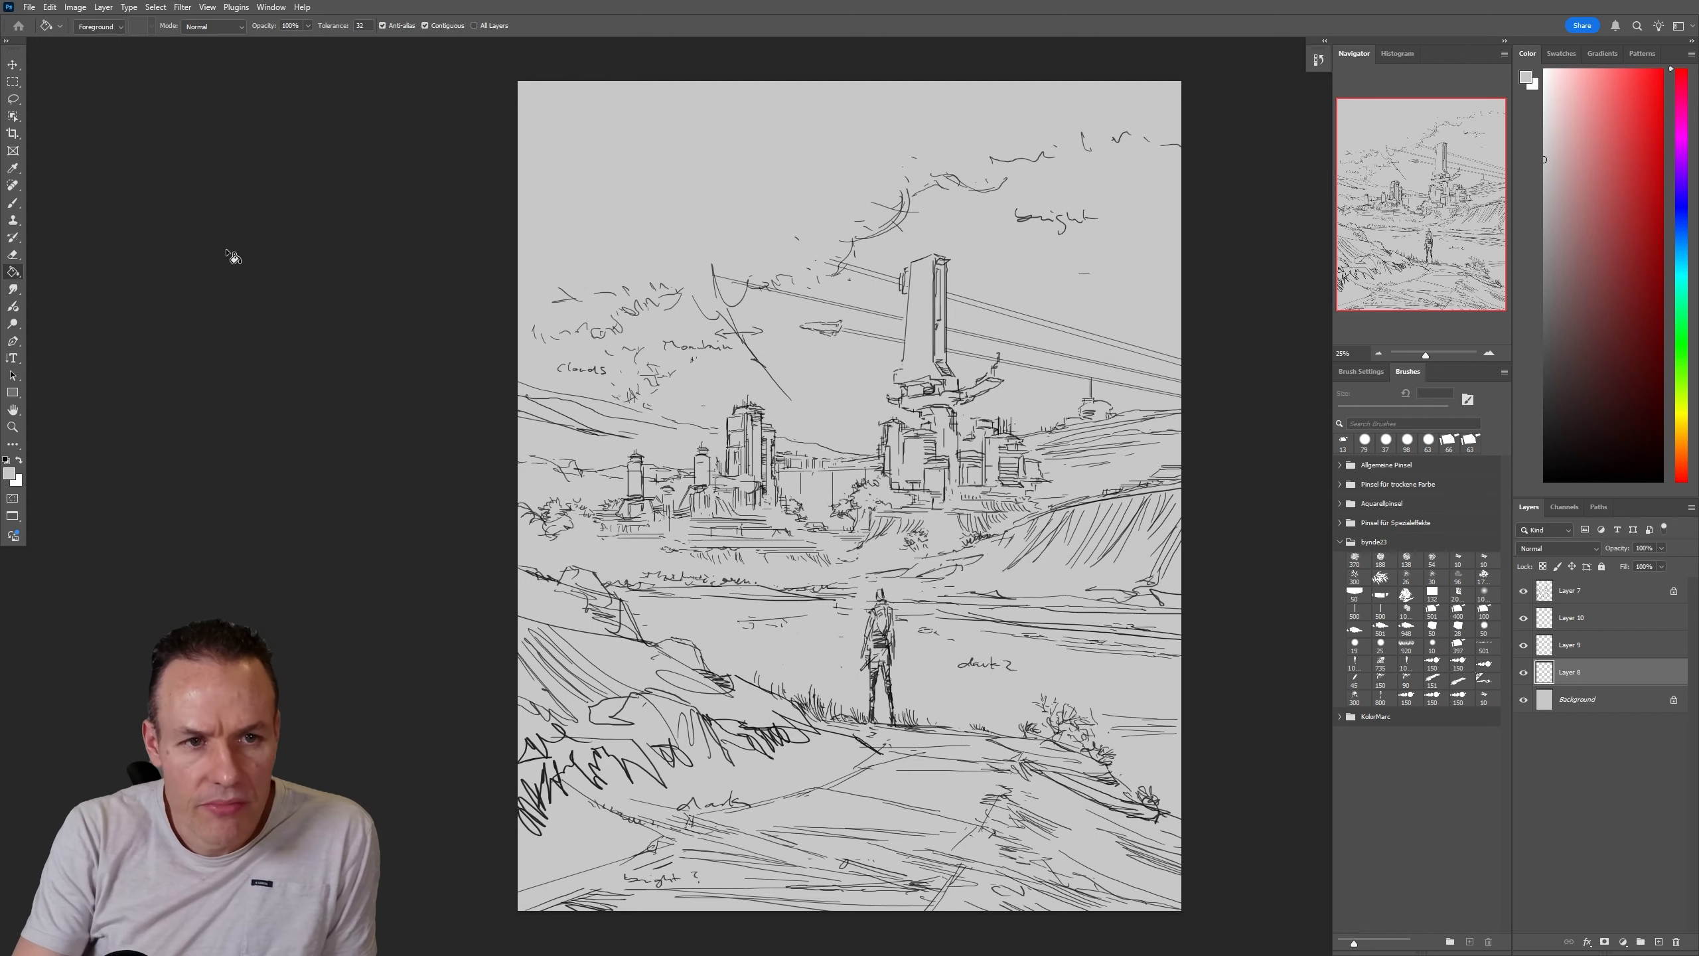
pyautogui.click(12, 98)
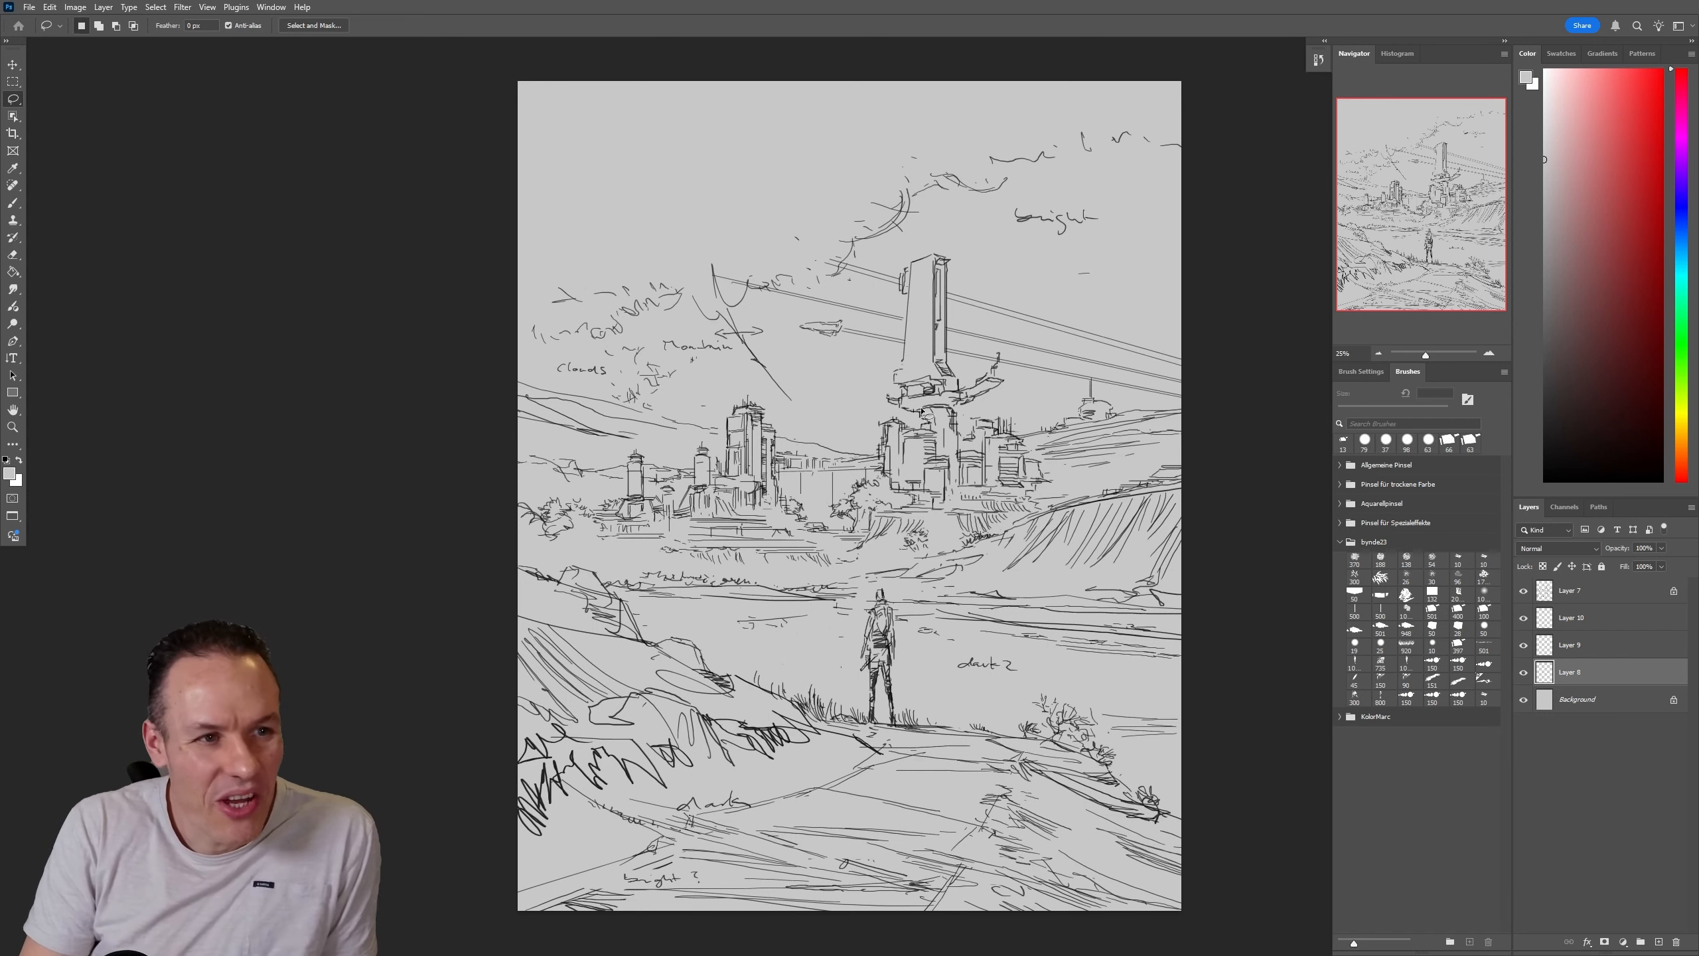
pyautogui.moveTo(494, 341)
pyautogui.mouseDown()
pyautogui.moveTo(829, 282)
pyautogui.moveTo(950, 189)
pyautogui.moveTo(1189, 144)
pyautogui.moveTo(1168, 70)
pyautogui.moveTo(460, 73)
pyautogui.moveTo(445, 341)
pyautogui.mouseUp()
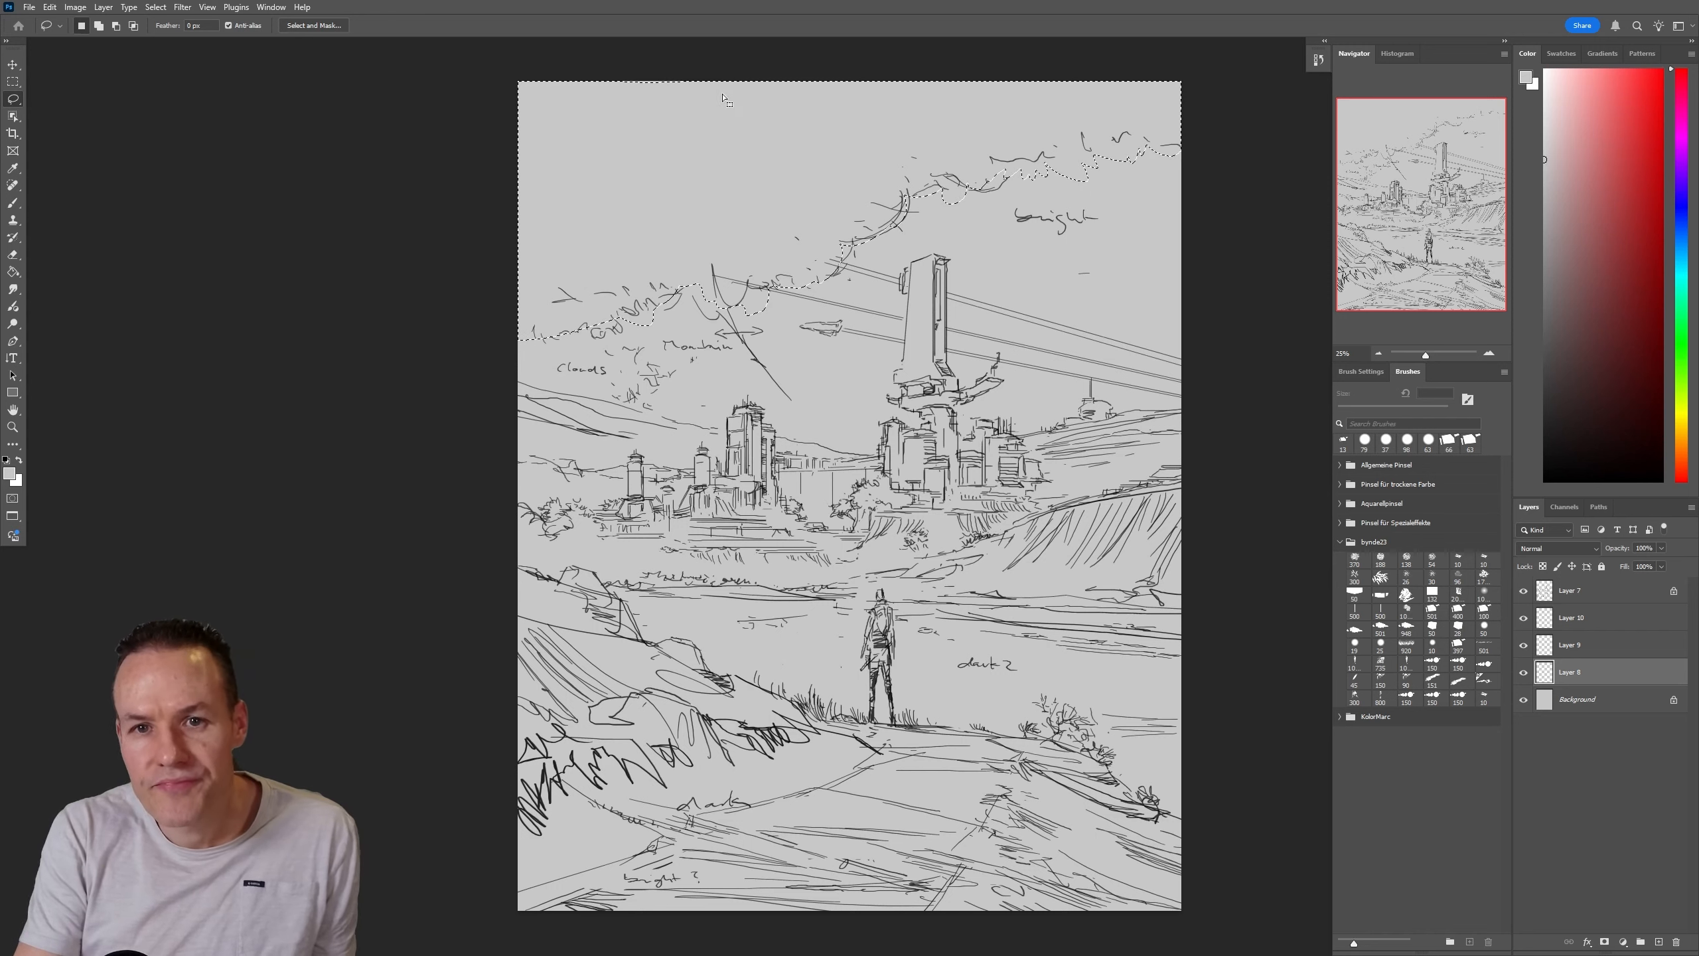
# Paint the selected sky on Layer 8 a slightly darker grey with a hard round brush at 472 px and clear the selection
pyautogui.press('b')
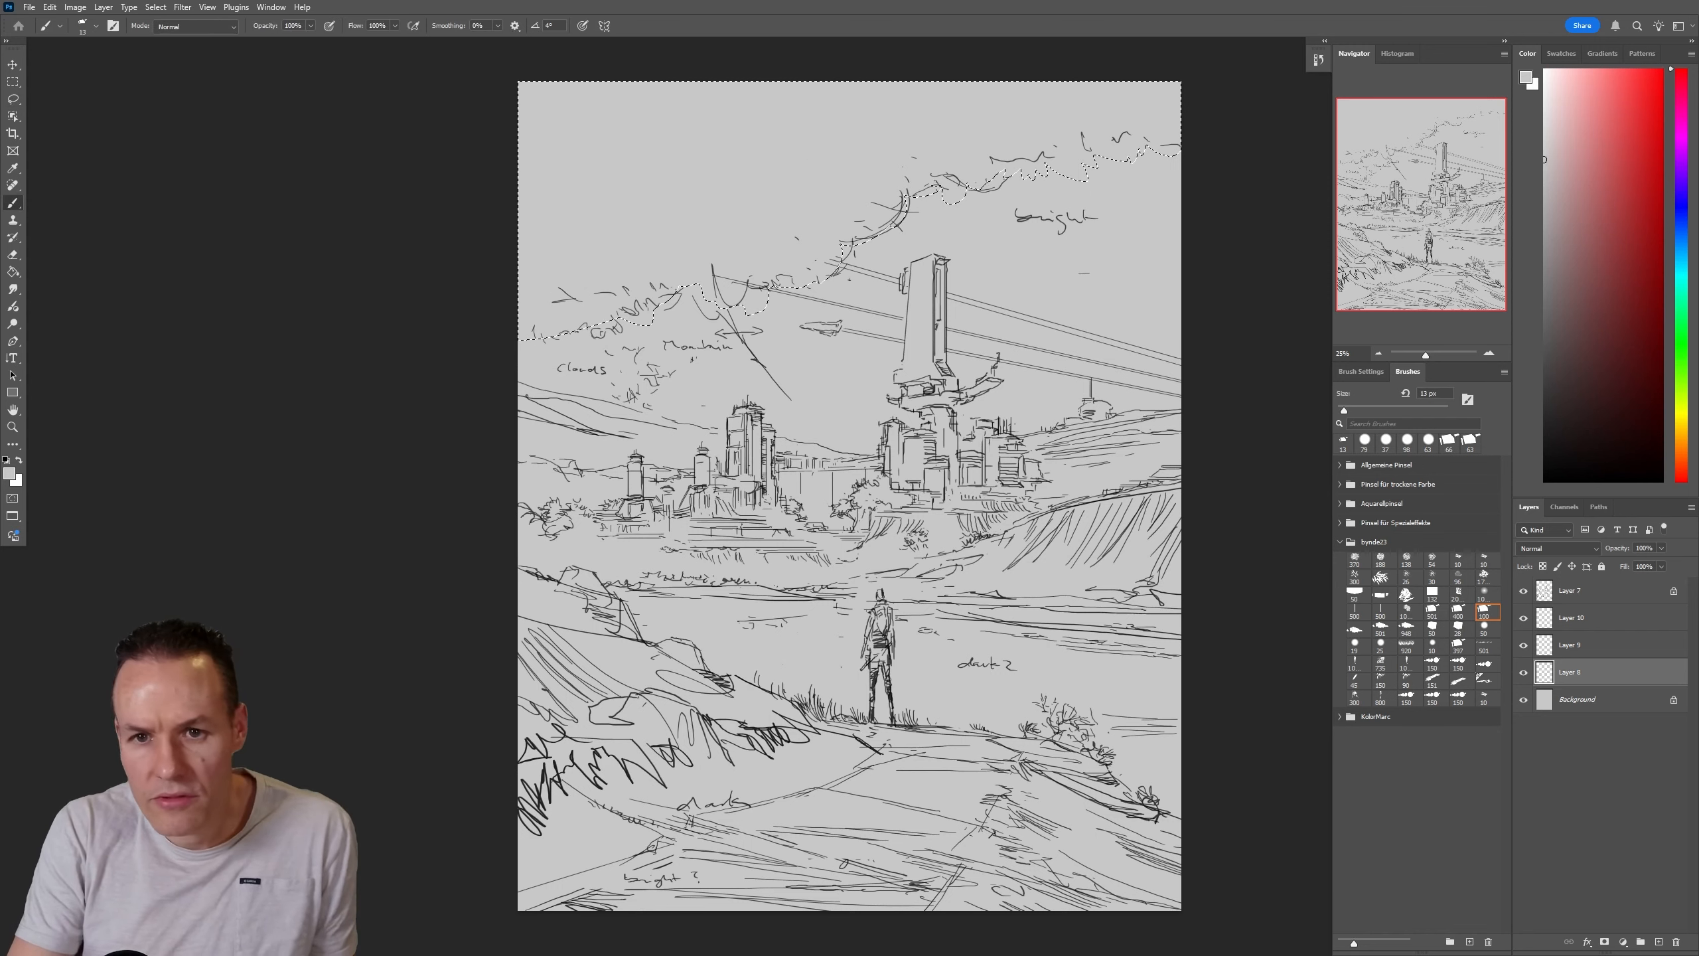
pyautogui.click(1359, 648)
pyautogui.click(1432, 410)
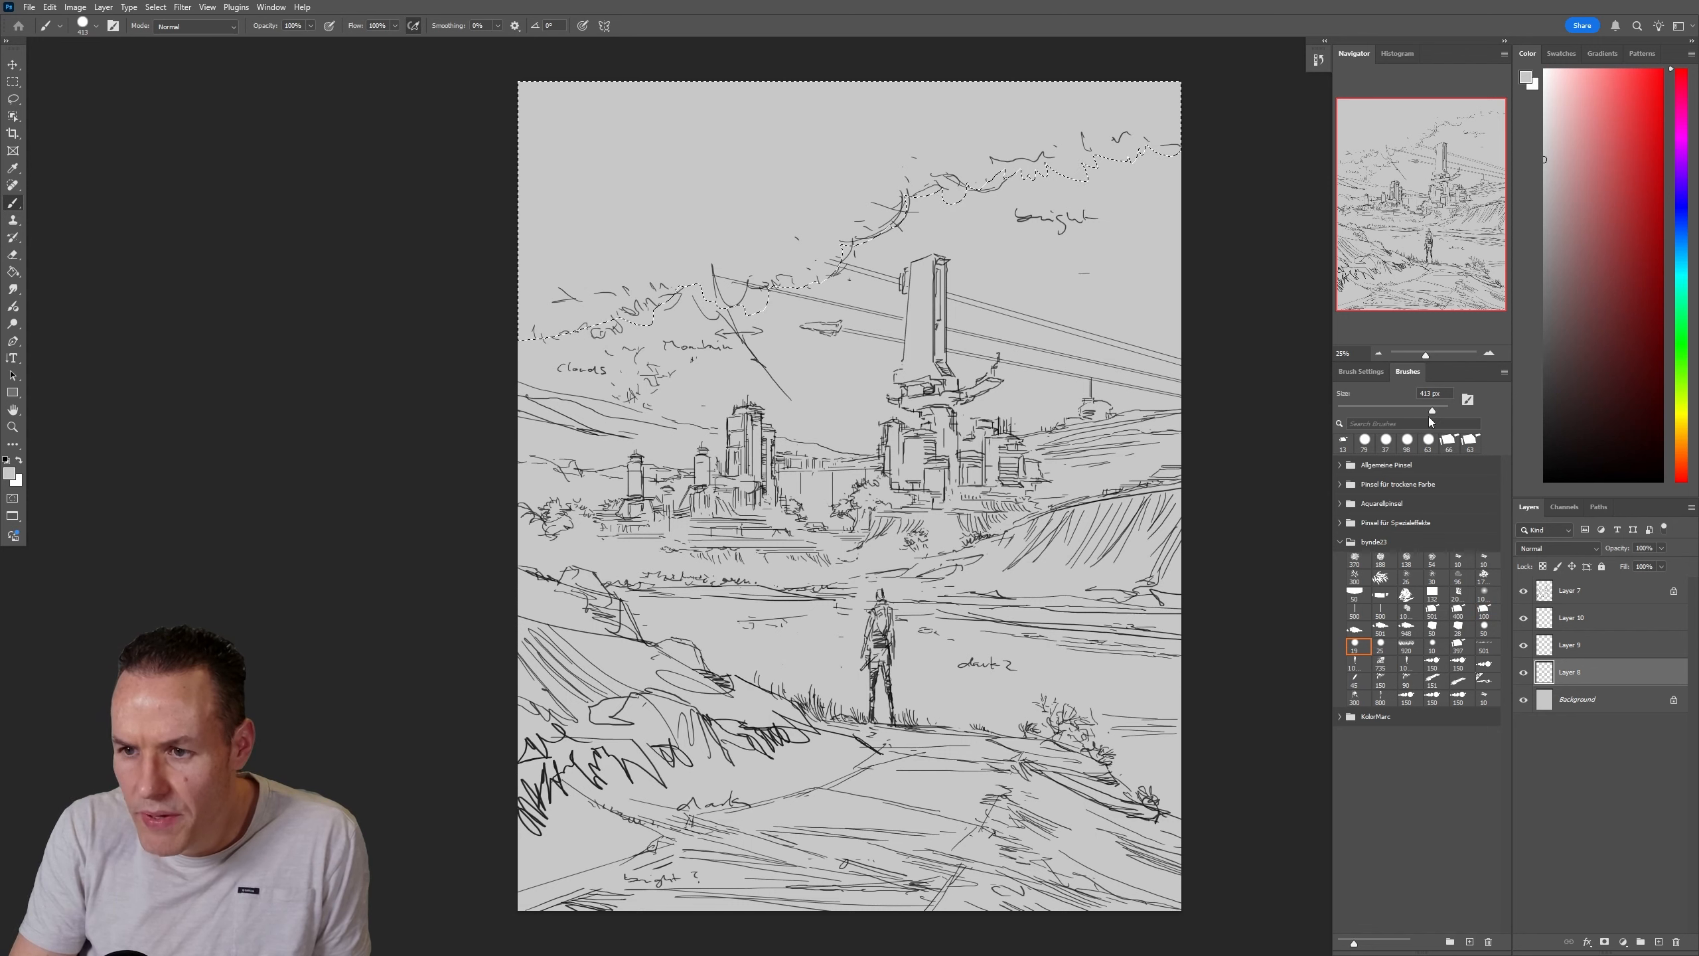
pyautogui.moveTo(1431, 410); pyautogui.dragTo(1436, 409)
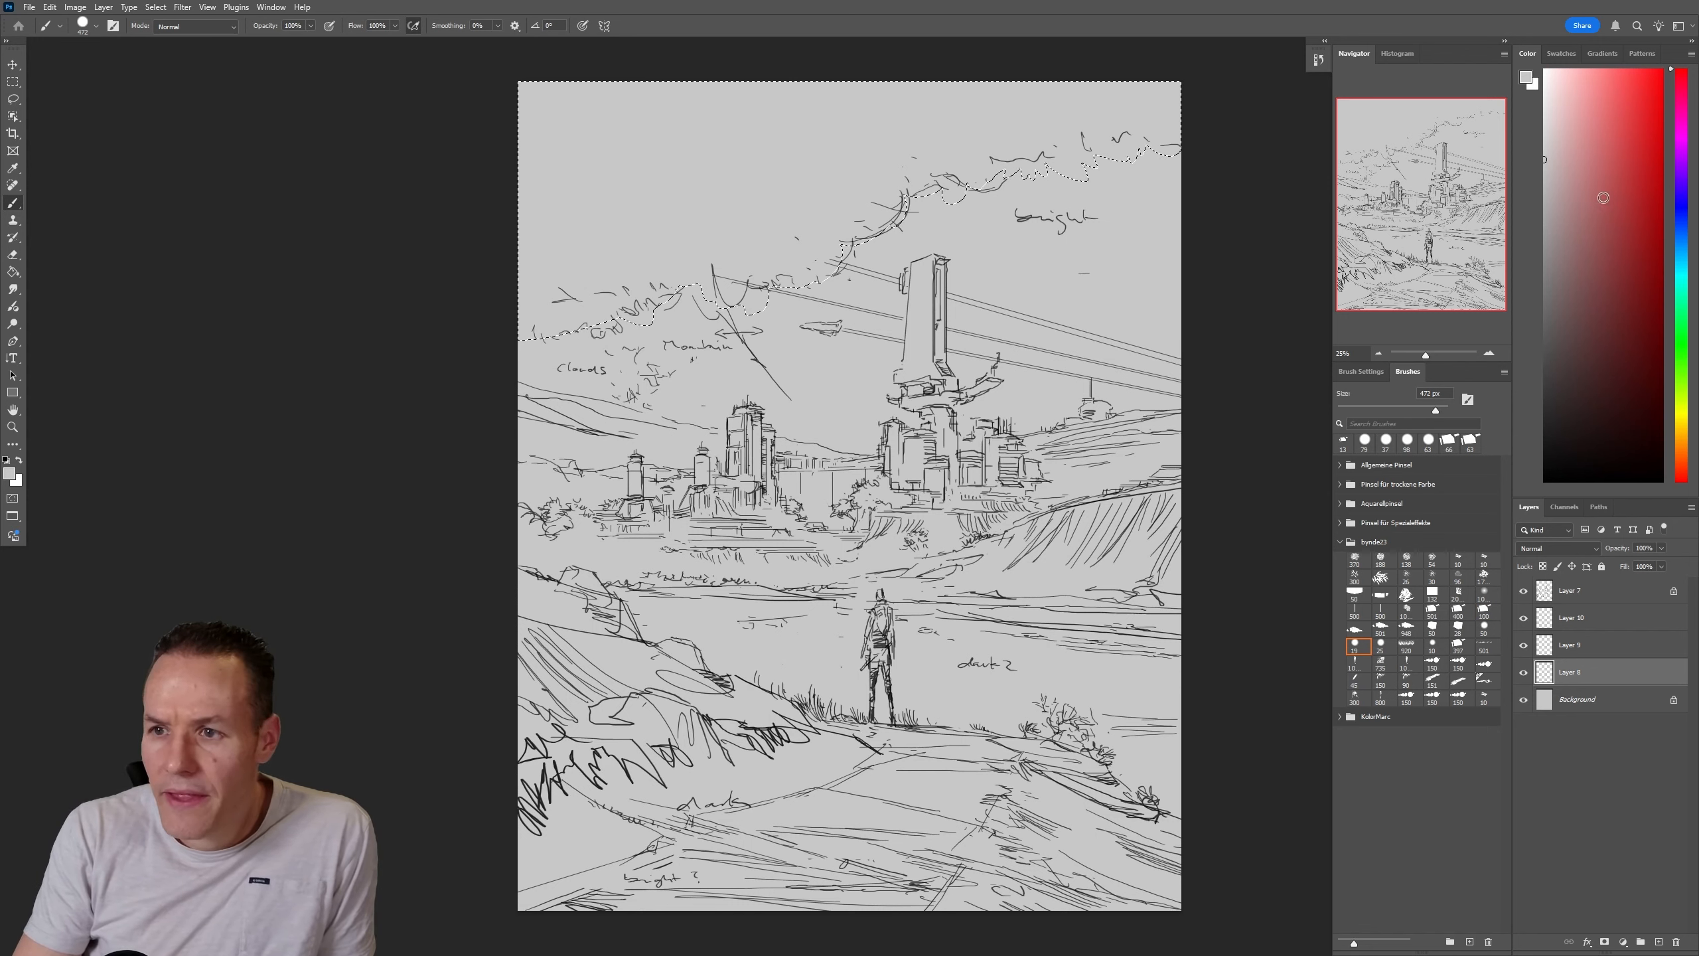
pyautogui.click(1544, 177)
pyautogui.moveTo(960, 221)
pyautogui.mouseDown()
pyautogui.moveTo(1180, 94)
pyautogui.moveTo(1073, 164)
pyautogui.moveTo(1100, 103)
pyautogui.moveTo(596, 53)
pyautogui.moveTo(823, 144)
pyautogui.moveTo(638, 363)
pyautogui.moveTo(486, 255)
pyautogui.moveTo(1035, 91)
pyautogui.moveTo(459, 371)
pyautogui.moveTo(1035, 288)
pyautogui.mouseUp()
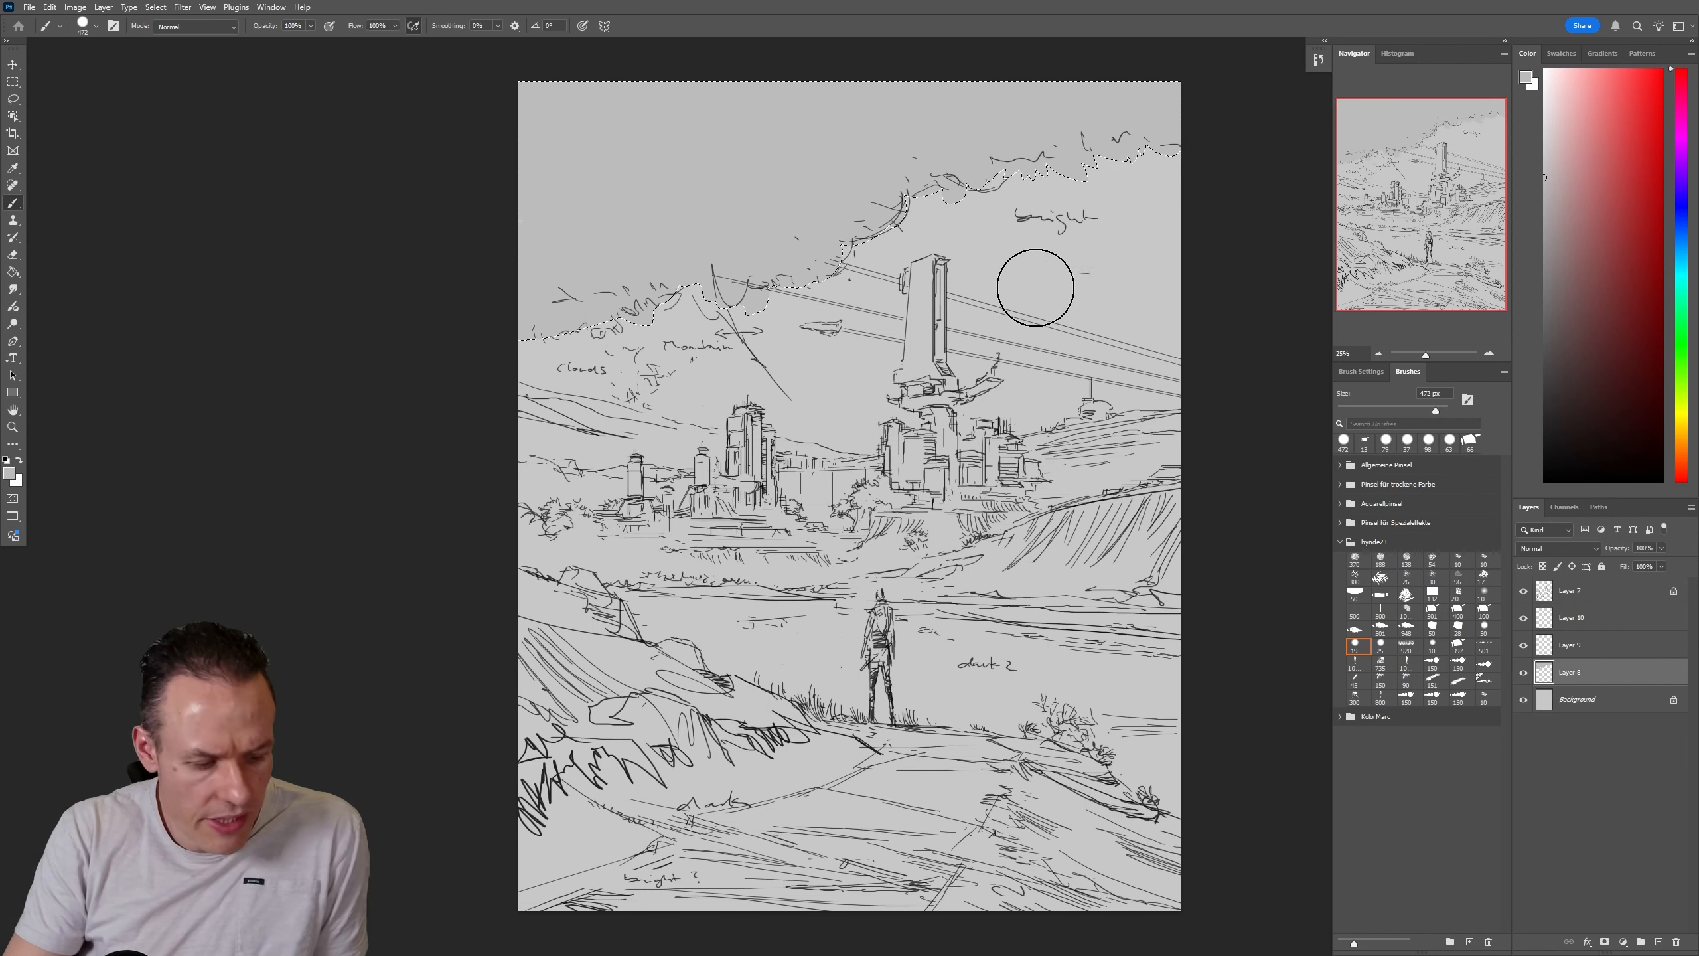
pyautogui.hotkey('ctrl', 'd')
# Lower the opacity of the line-sketch layer, Layer 7, to 33%
pyautogui.press('l')
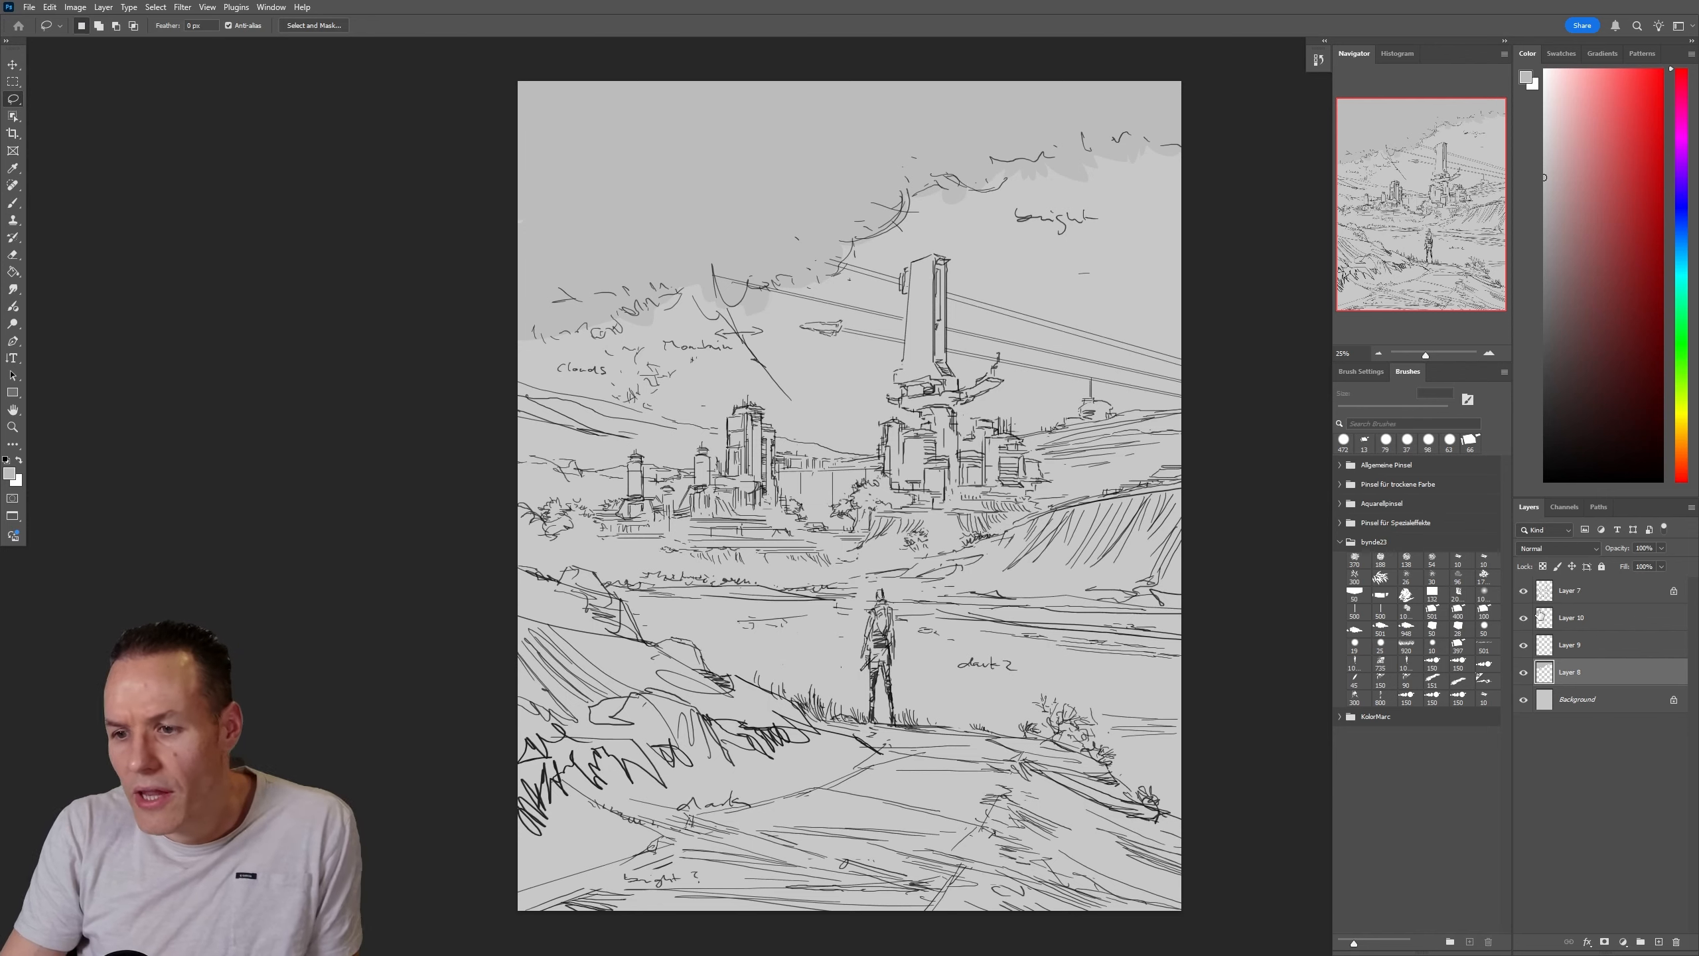
pyautogui.click(1552, 589)
pyautogui.click(1595, 548)
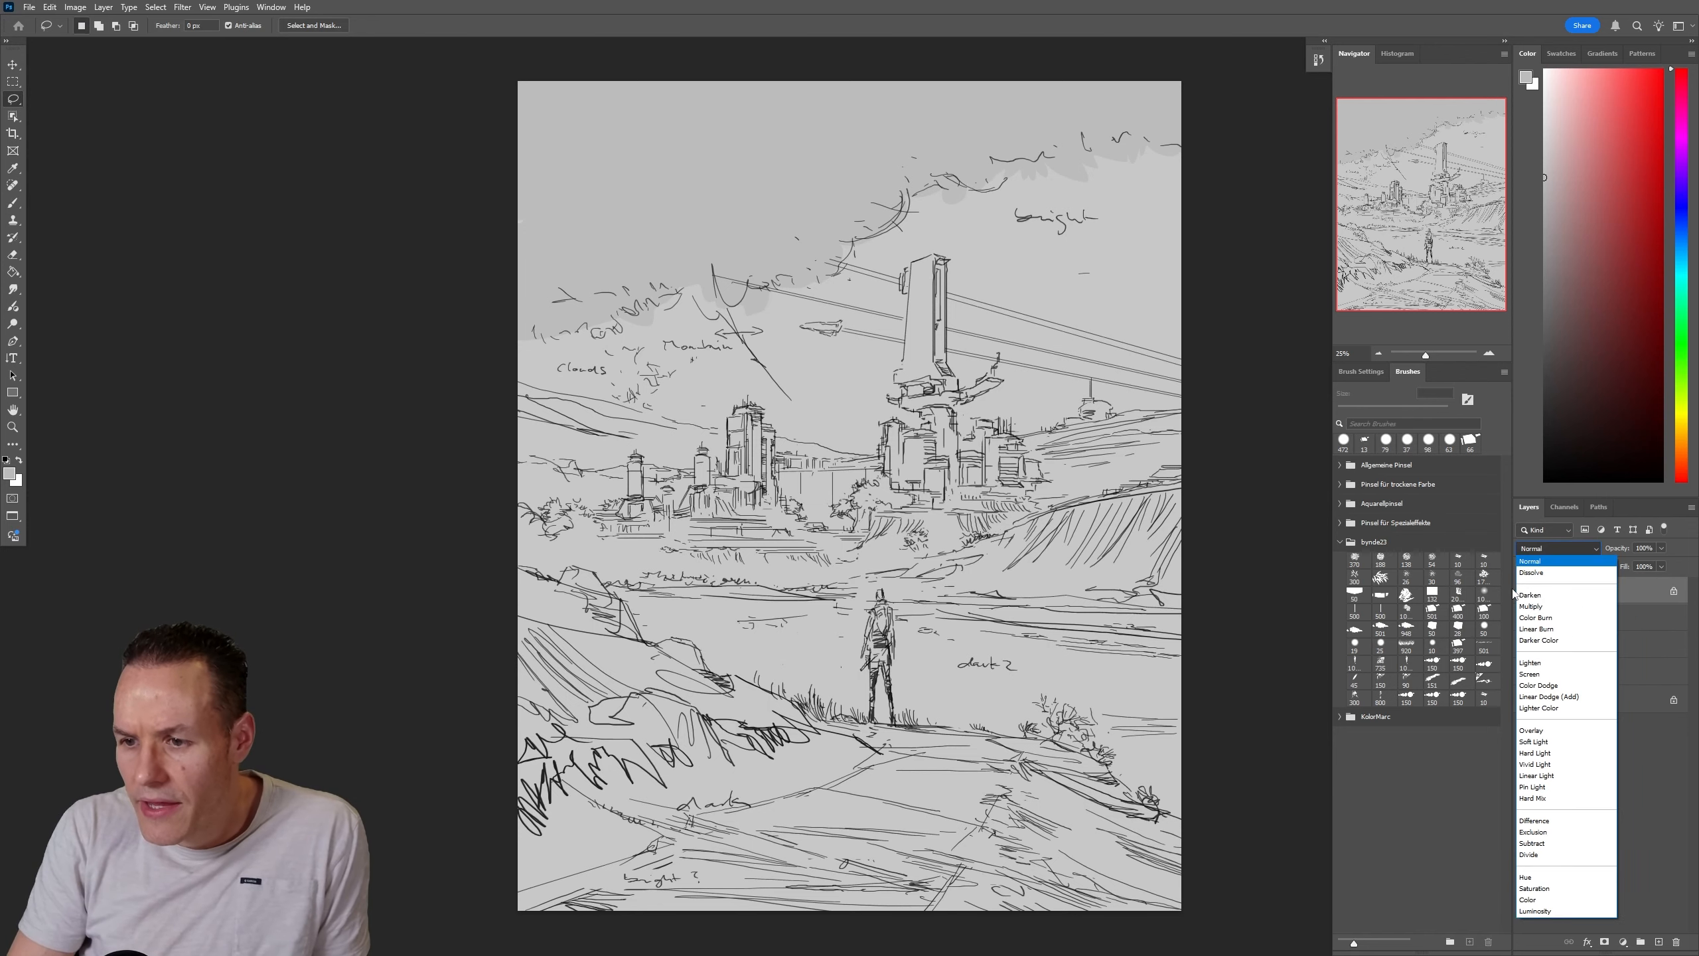
pyautogui.click(1597, 545)
pyautogui.click(1662, 549)
pyautogui.moveTo(1626, 567); pyautogui.dragTo(1617, 569)
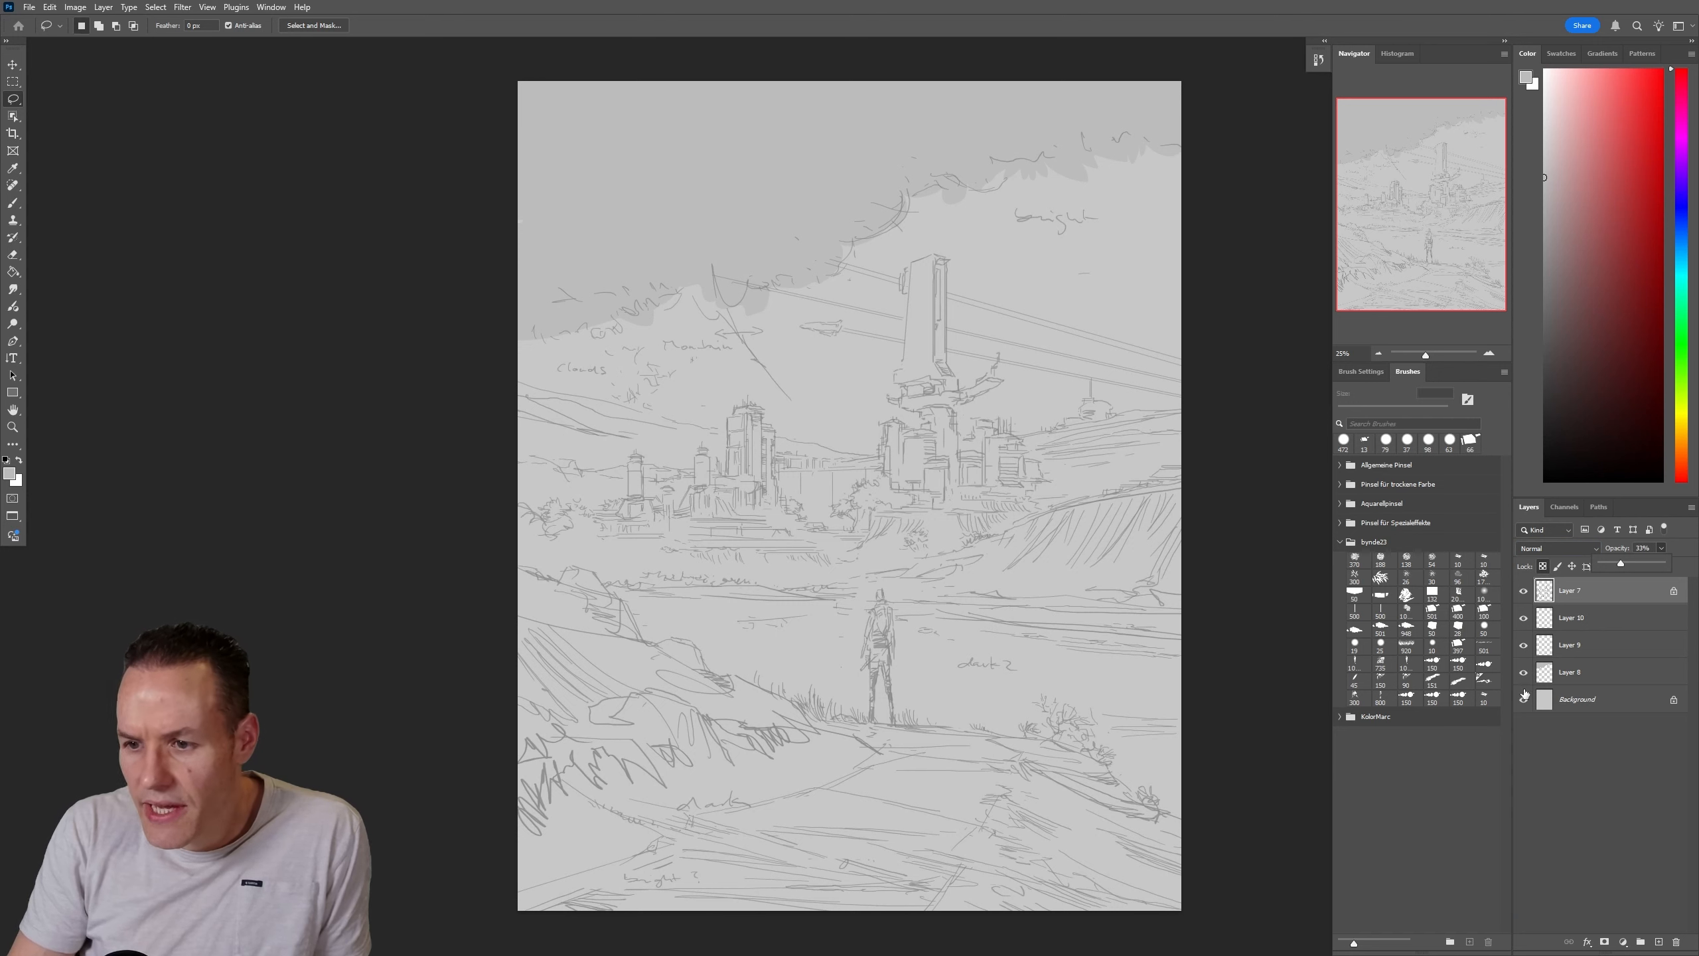
# Brighten the area around the horizon and city on the Background layer with a very large soft brush and a lighter grey
pyautogui.click(1565, 671)
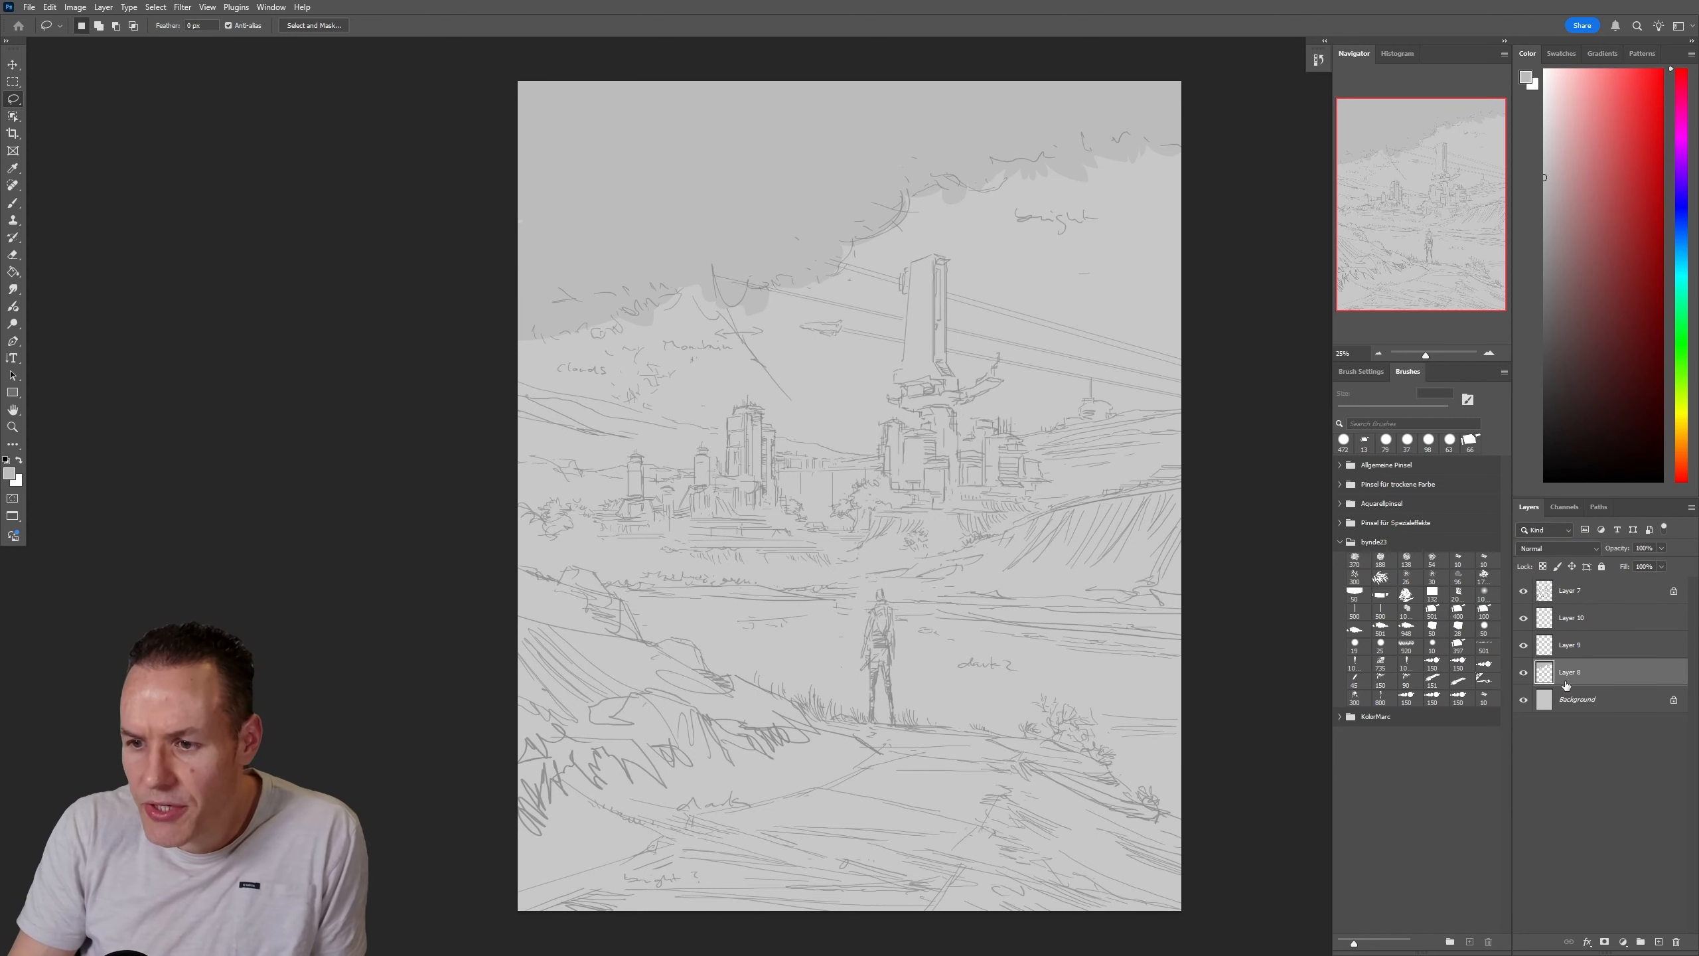
pyautogui.click(1575, 700)
pyautogui.press('i')
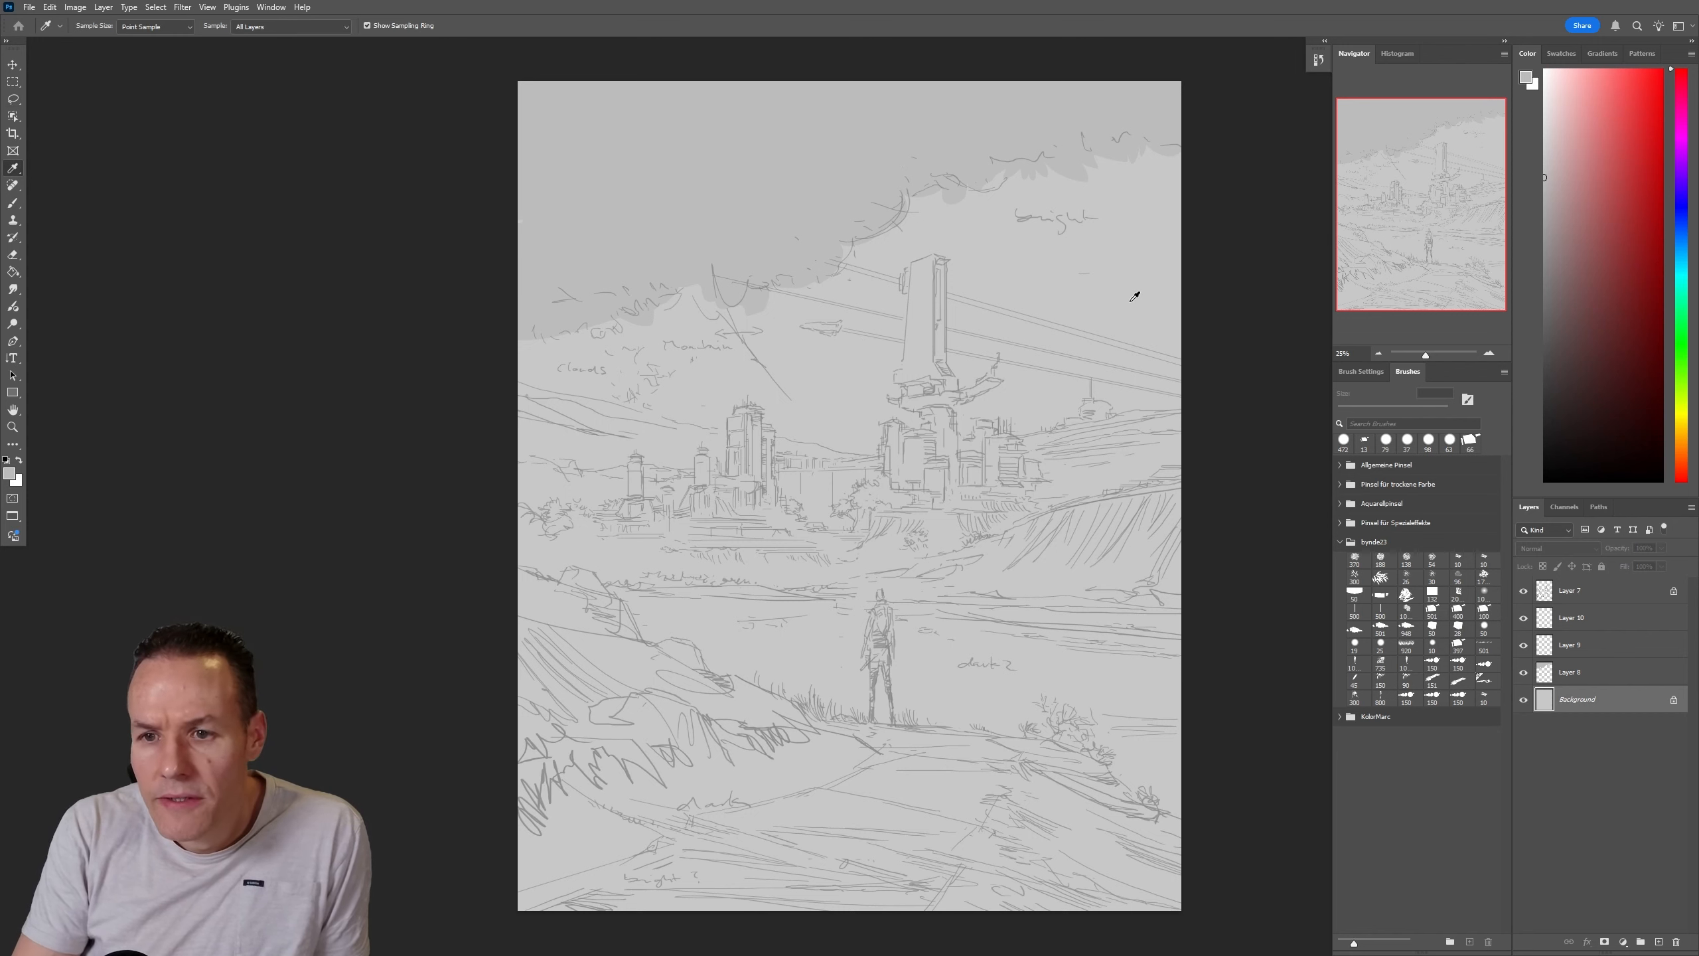
pyautogui.click(1131, 299)
pyautogui.moveTo(1630, 184); pyautogui.dragTo(1506, 116)
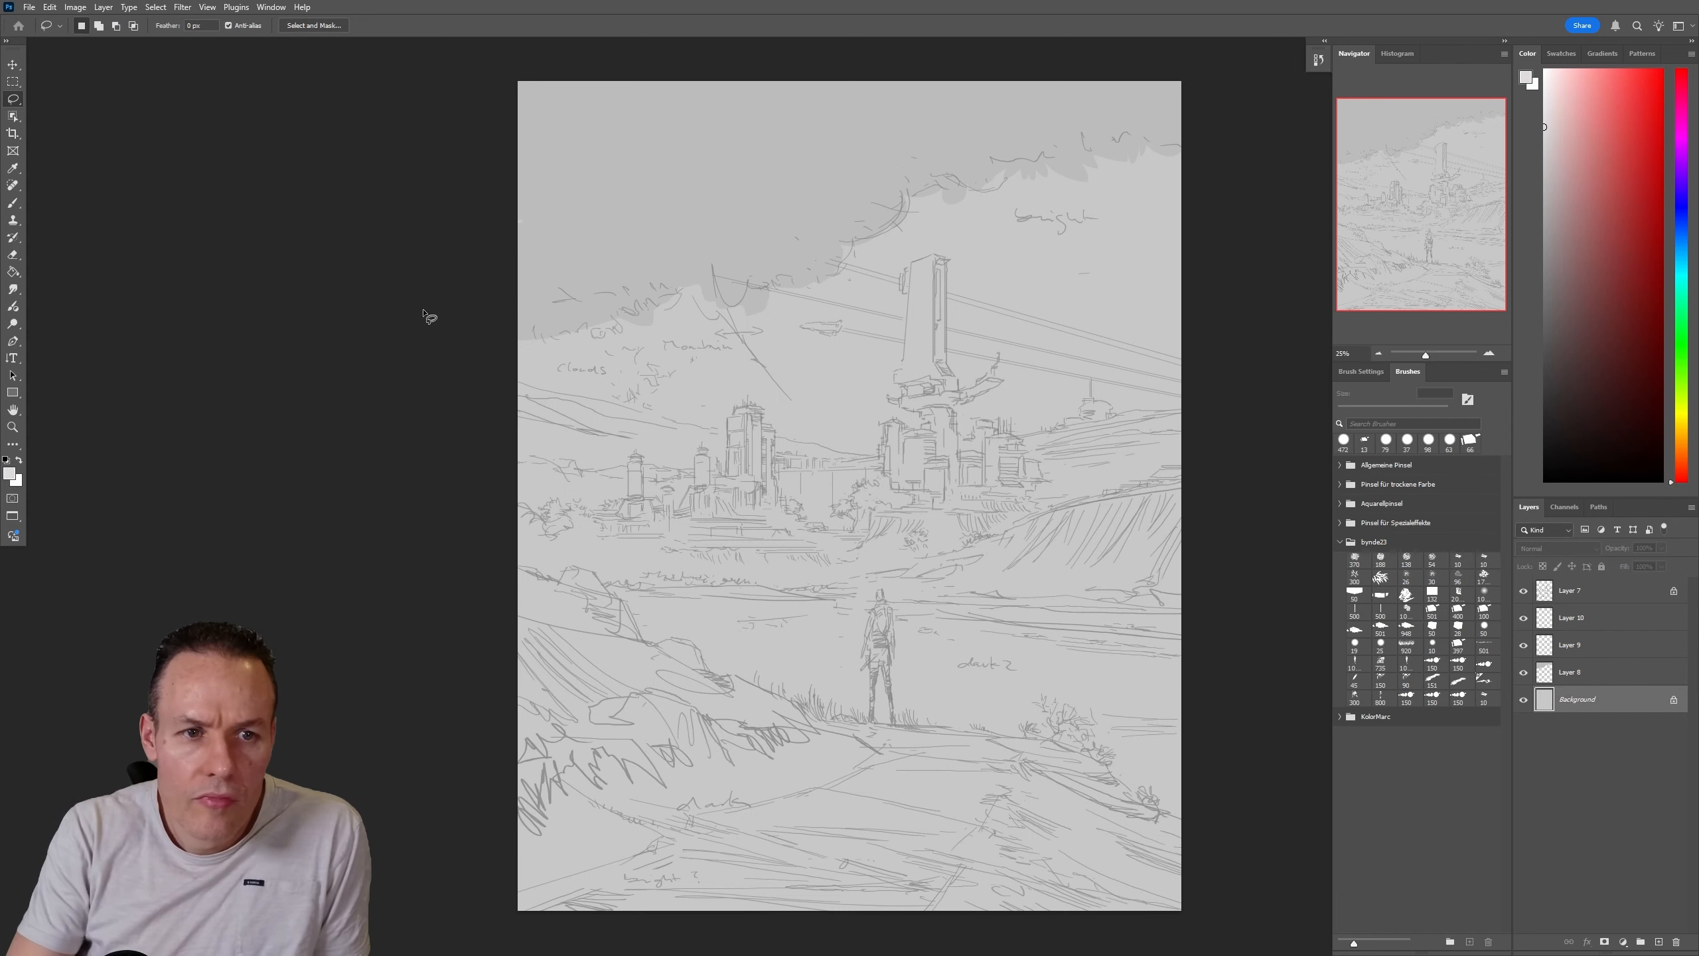
pyautogui.click(13, 272)
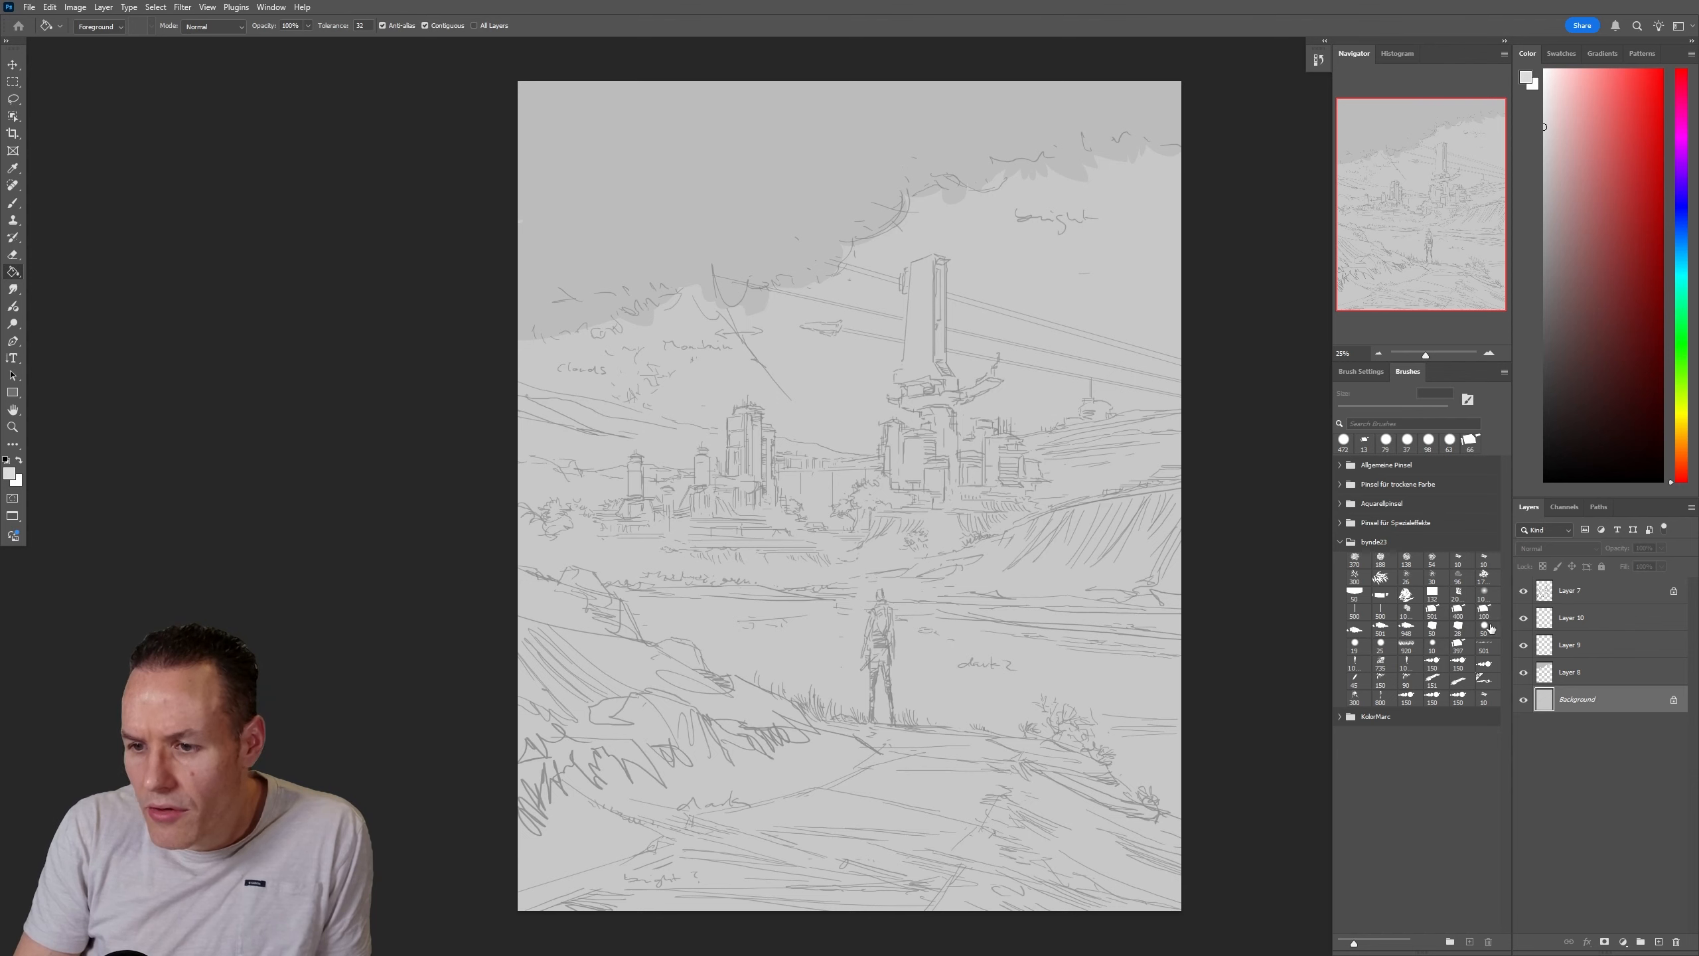
pyautogui.click(1484, 593)
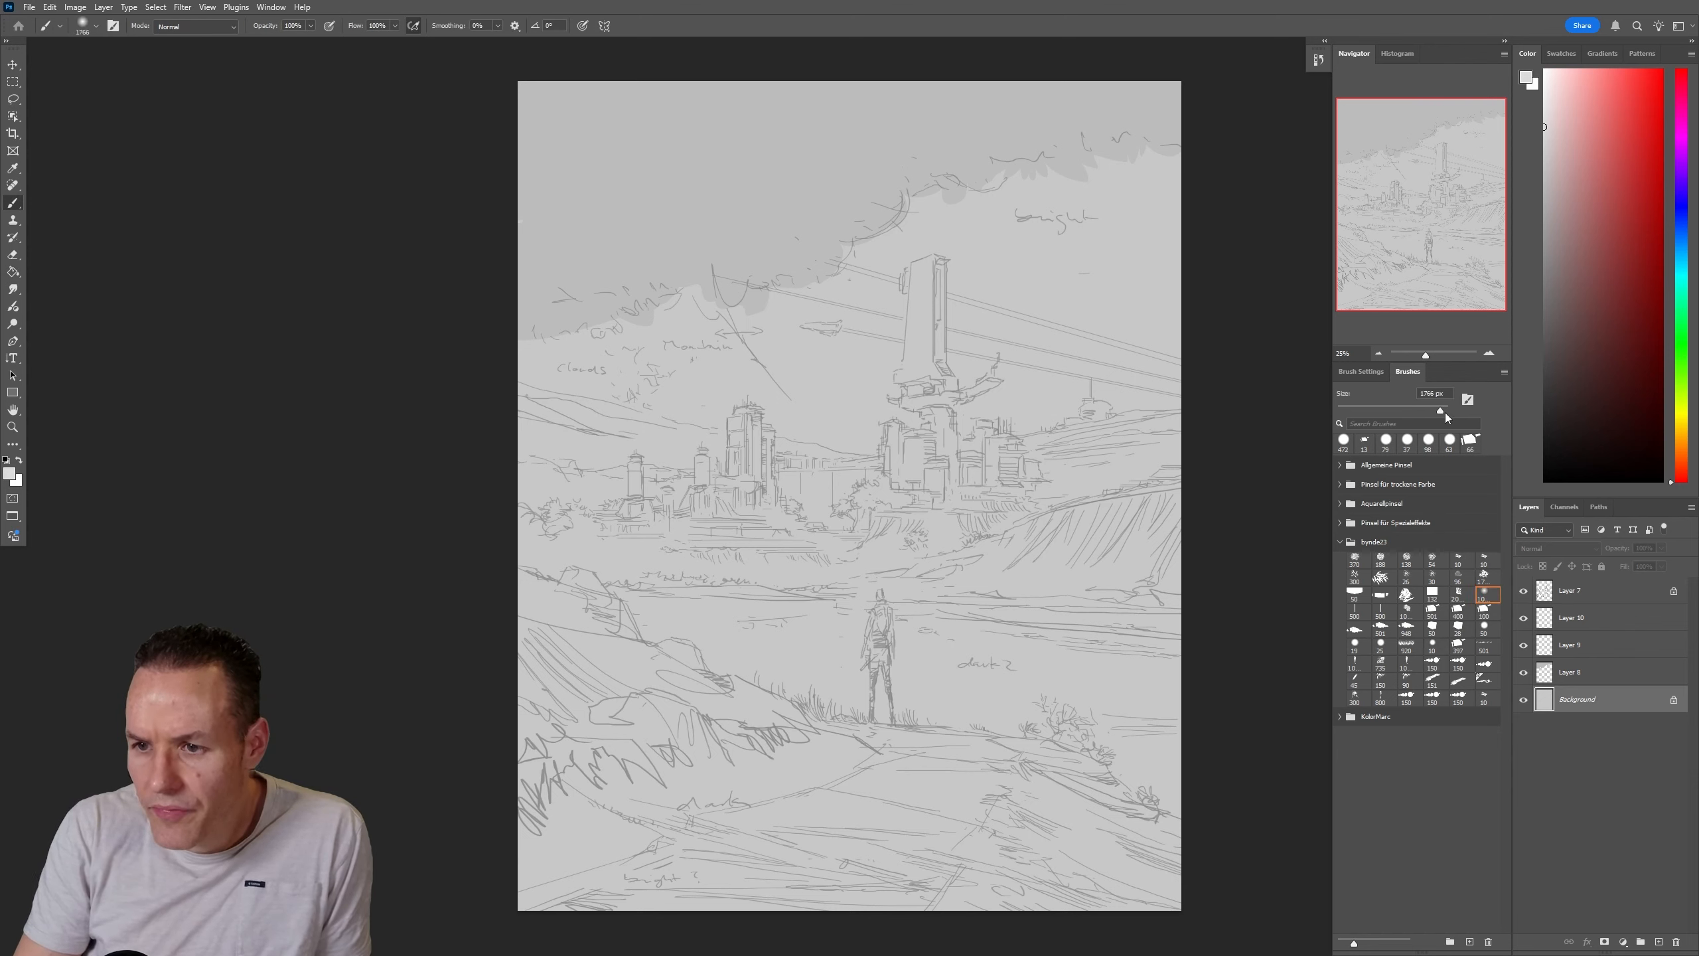
pyautogui.moveTo(1439, 410); pyautogui.dragTo(1442, 411)
pyautogui.moveTo(898, 460)
pyautogui.mouseDown()
pyautogui.moveTo(1373, 464)
pyautogui.moveTo(1070, 440)
pyautogui.moveTo(554, 694)
pyautogui.mouseUp()
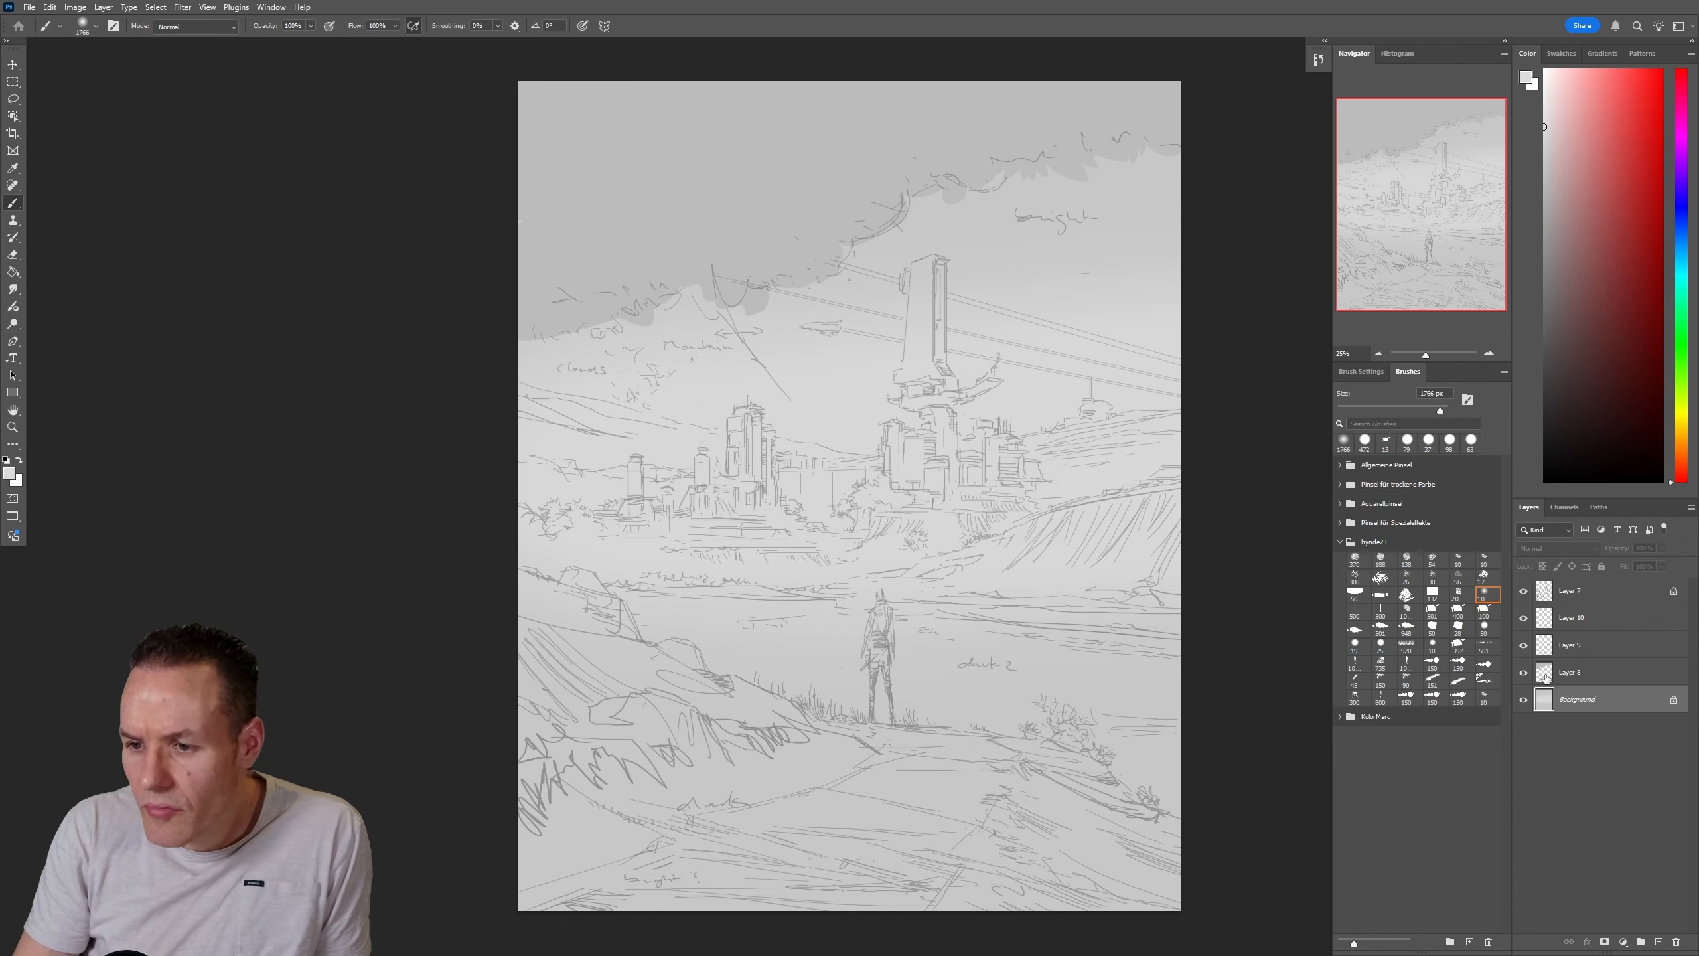
# Compare the picture with the Background and the Layer 8 sky shape each hidden and shown
pyautogui.click(1575, 649)
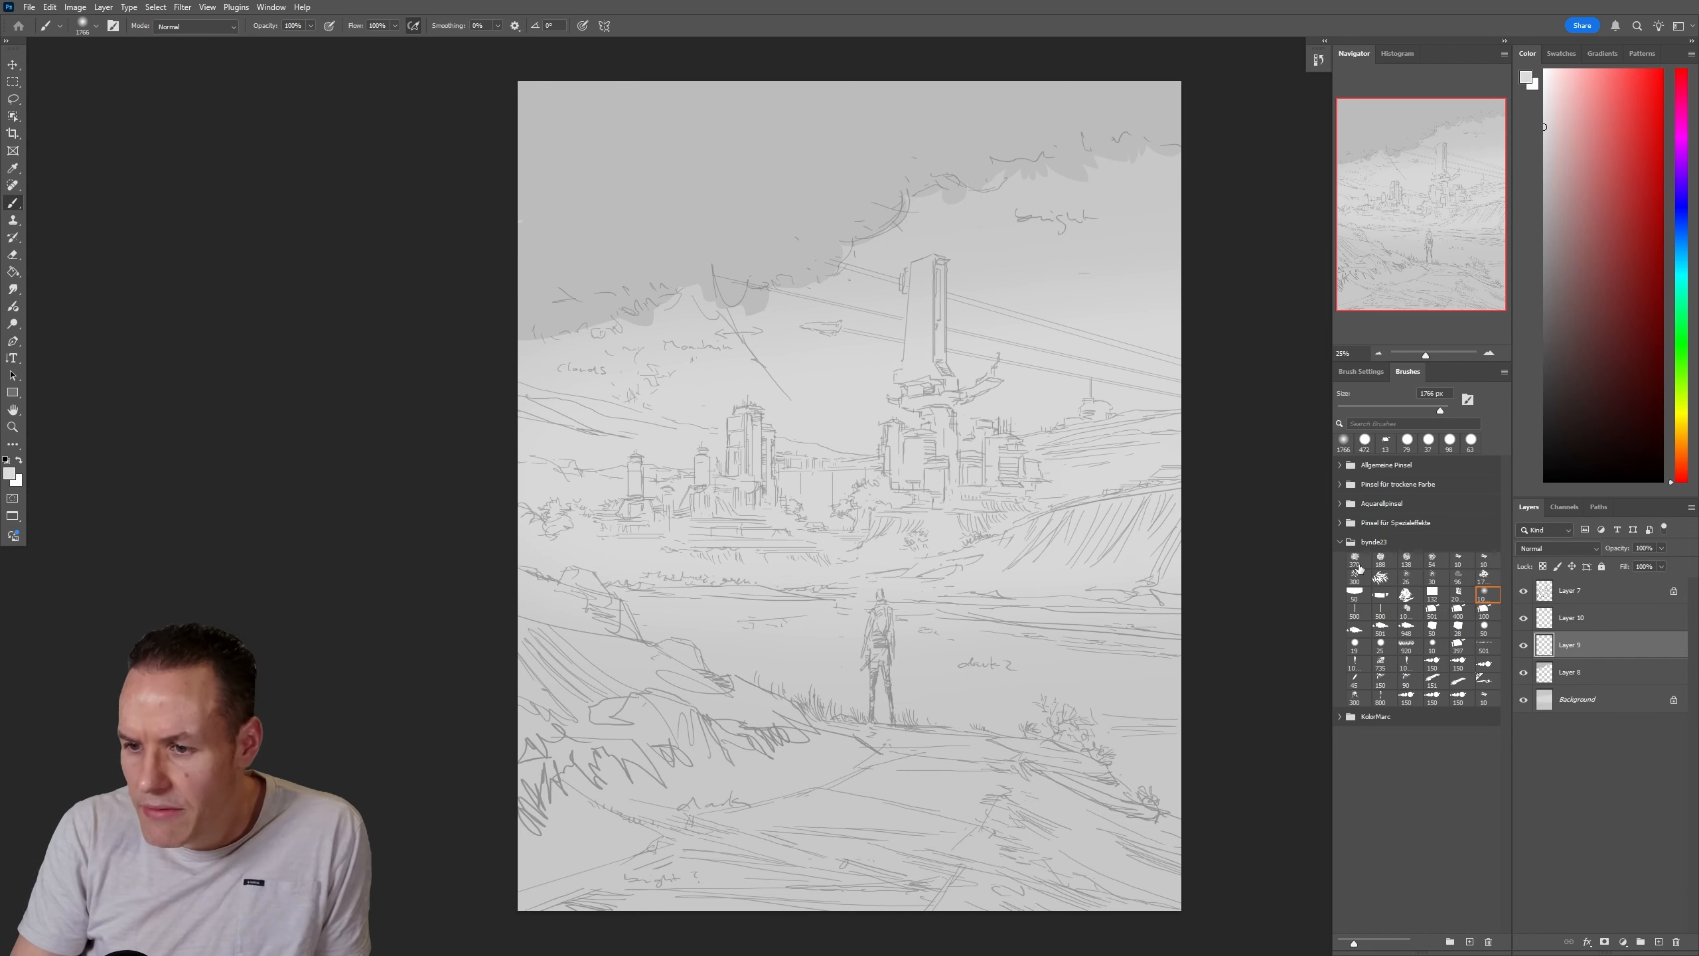
pyautogui.click(1524, 699)
pyautogui.click(1524, 700)
pyautogui.click(1524, 672)
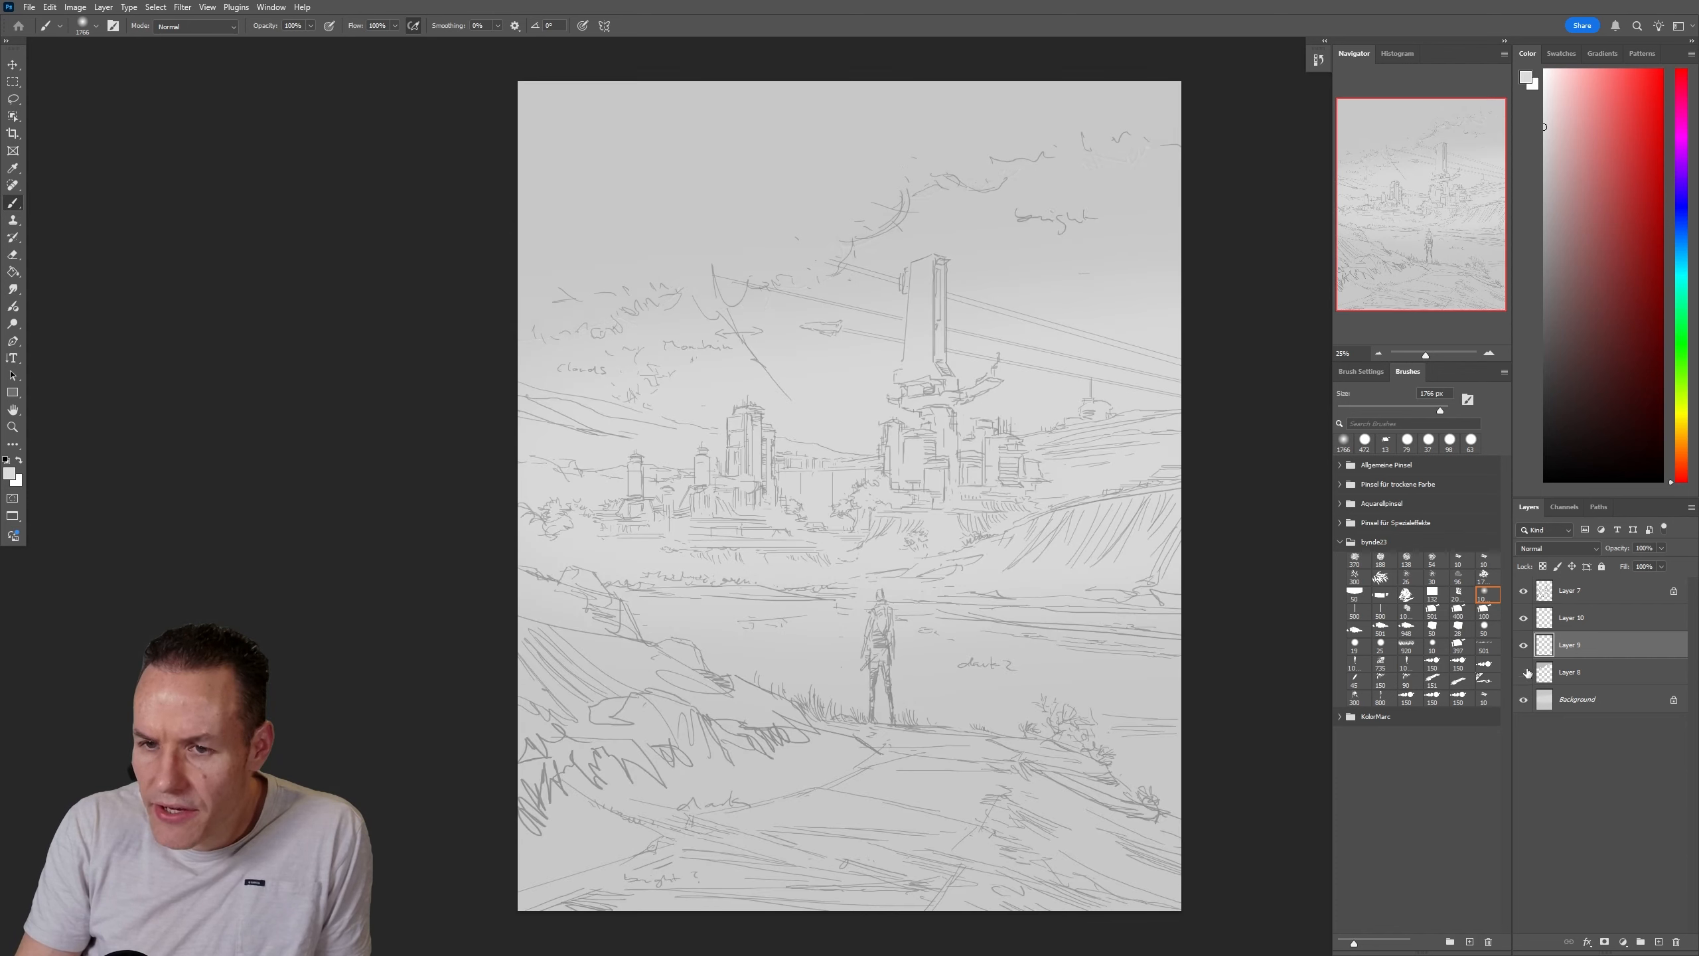
pyautogui.click(1524, 673)
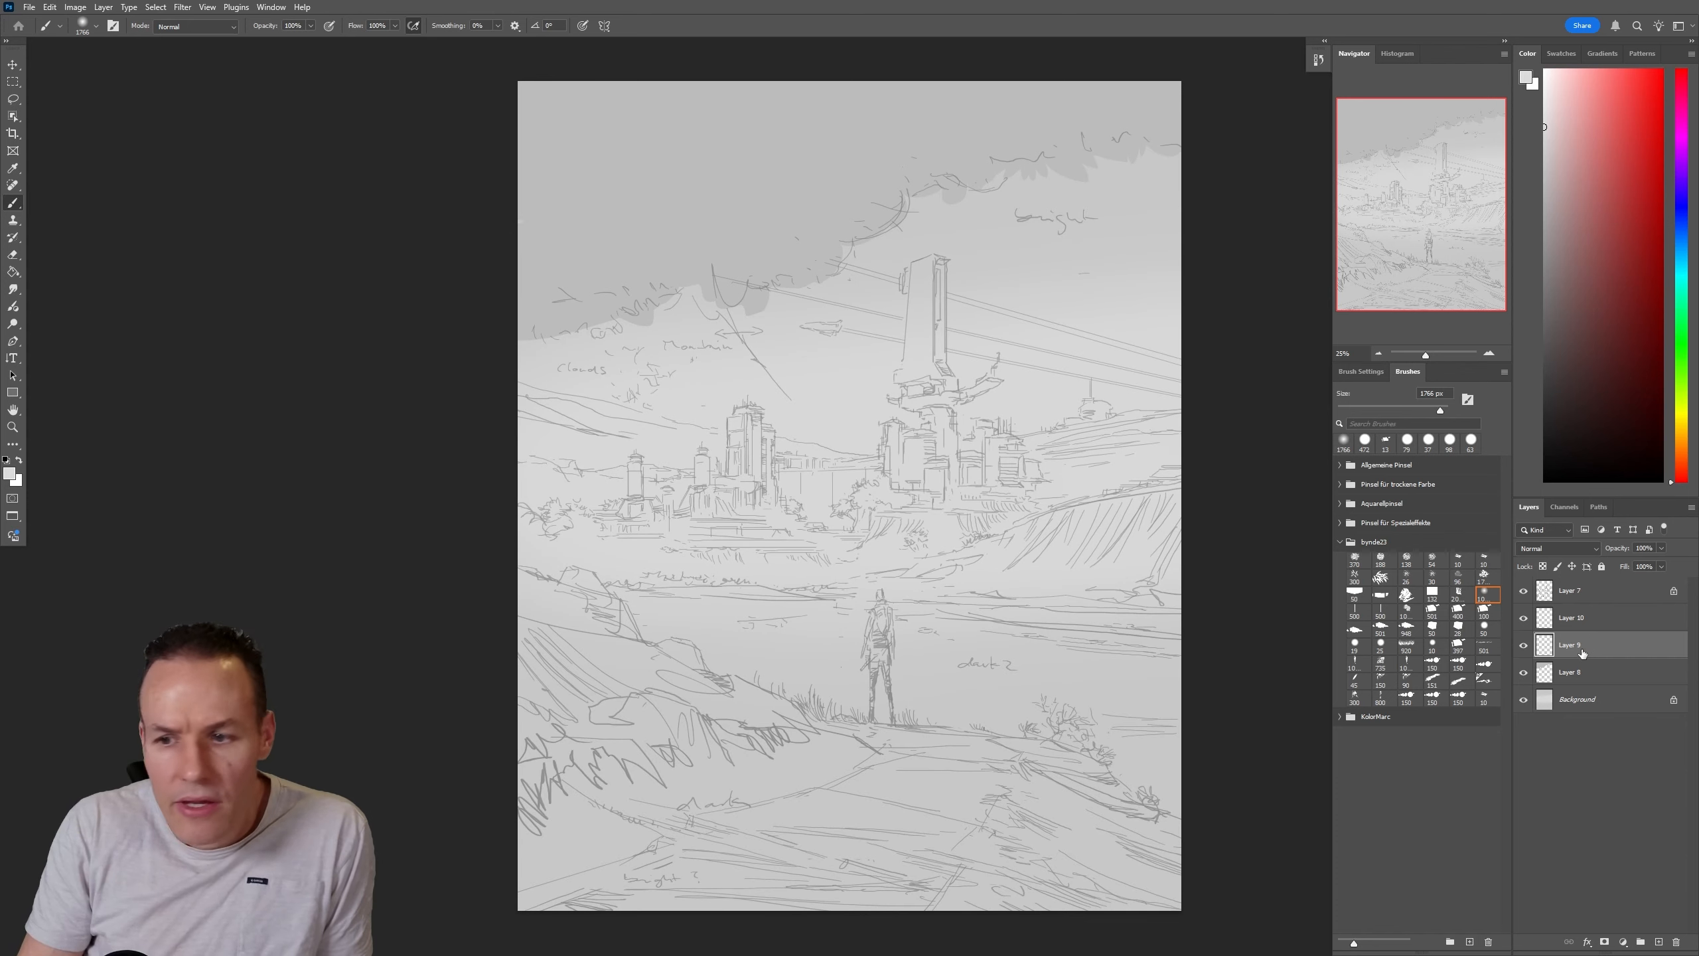
# Lock Layer 8's transparent pixels and shade its sky darker toward the upper left with the large soft brush and darker greys
pyautogui.click(1542, 567)
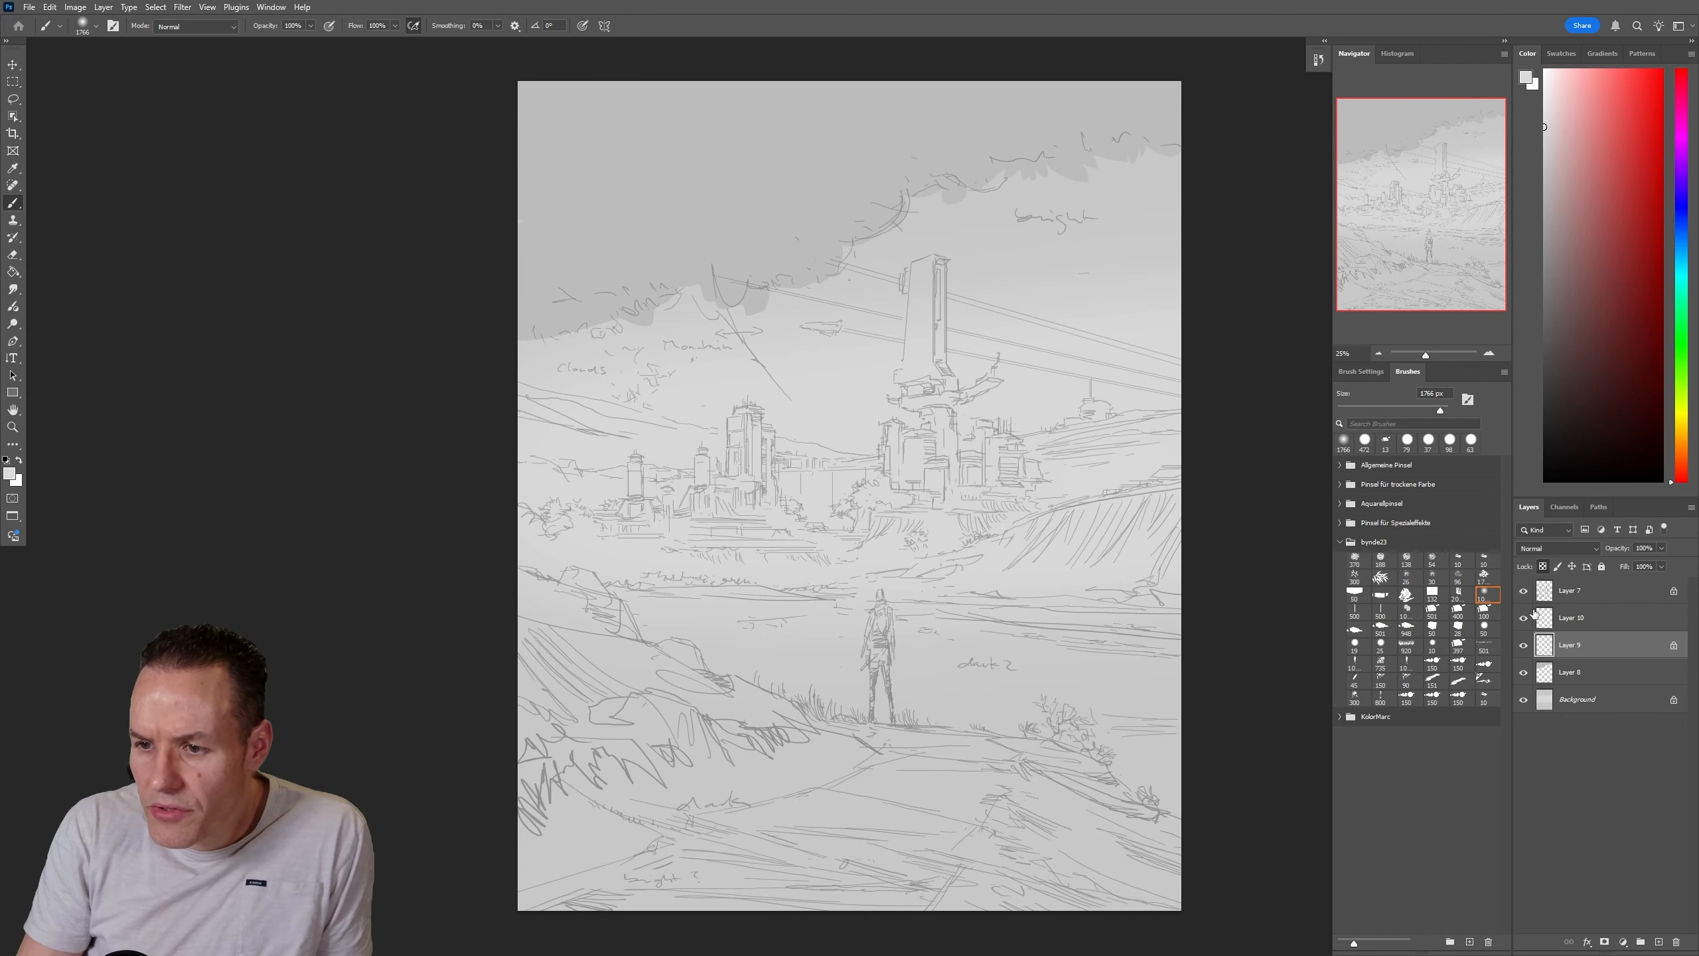
pyautogui.keyDown('alt'); pyautogui.click(711, 177); pyautogui.keyUp('alt')
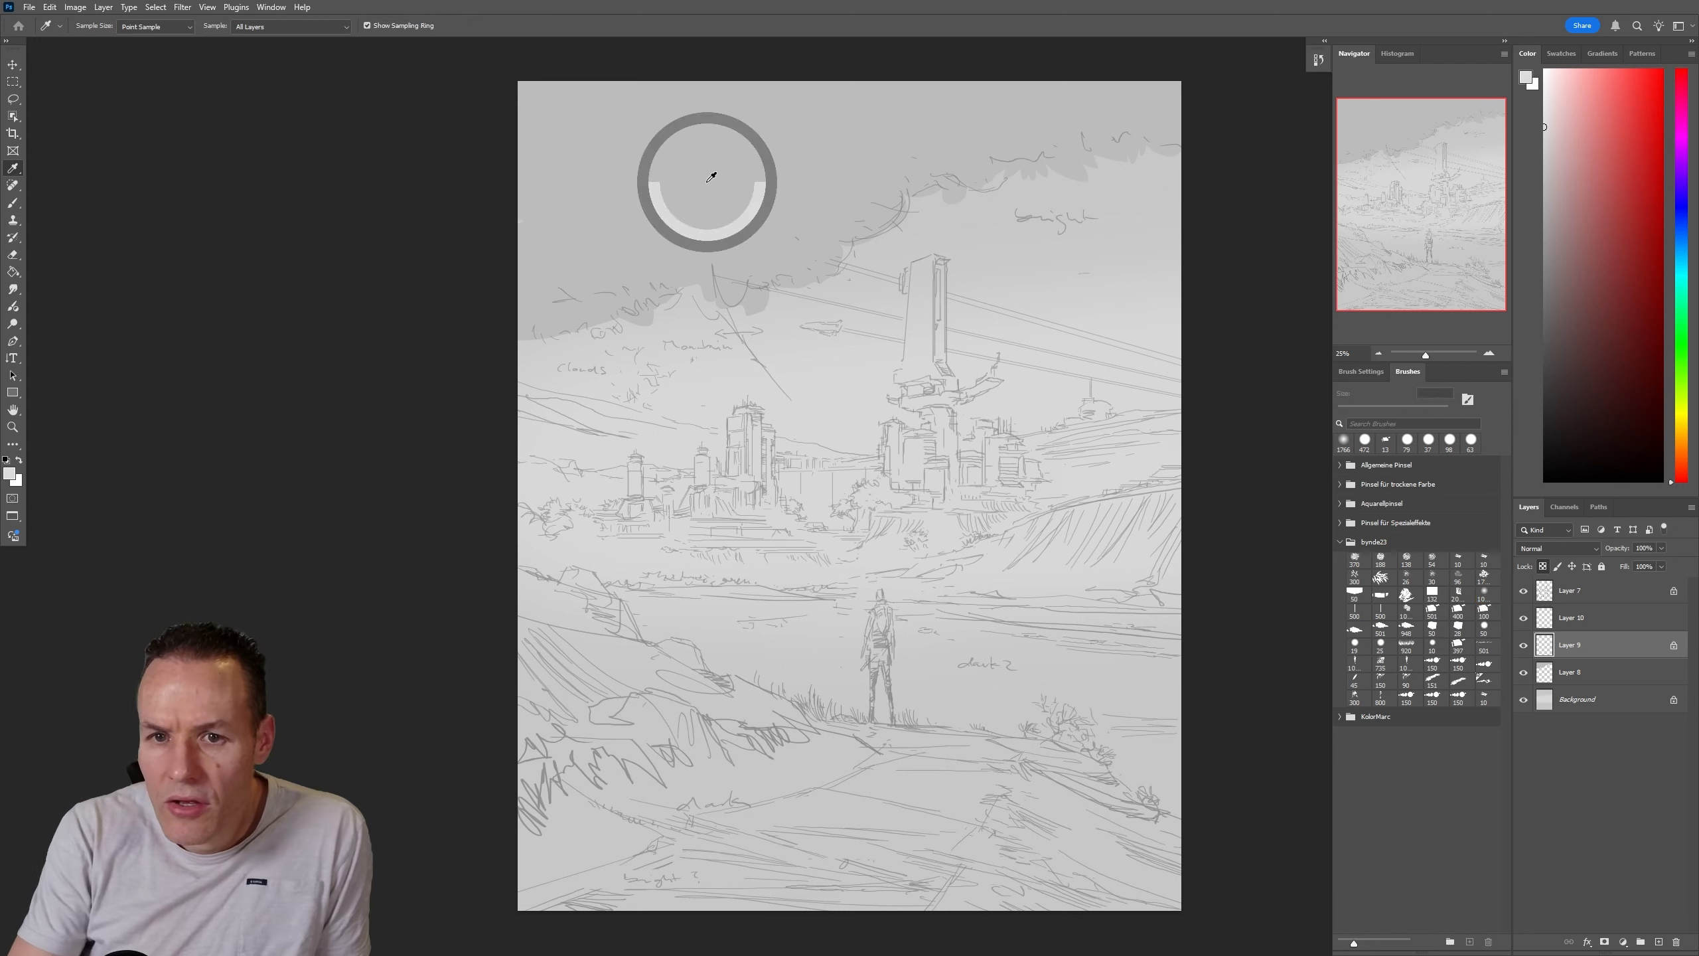
pyautogui.moveTo(1543, 190); pyautogui.dragTo(1526, 207)
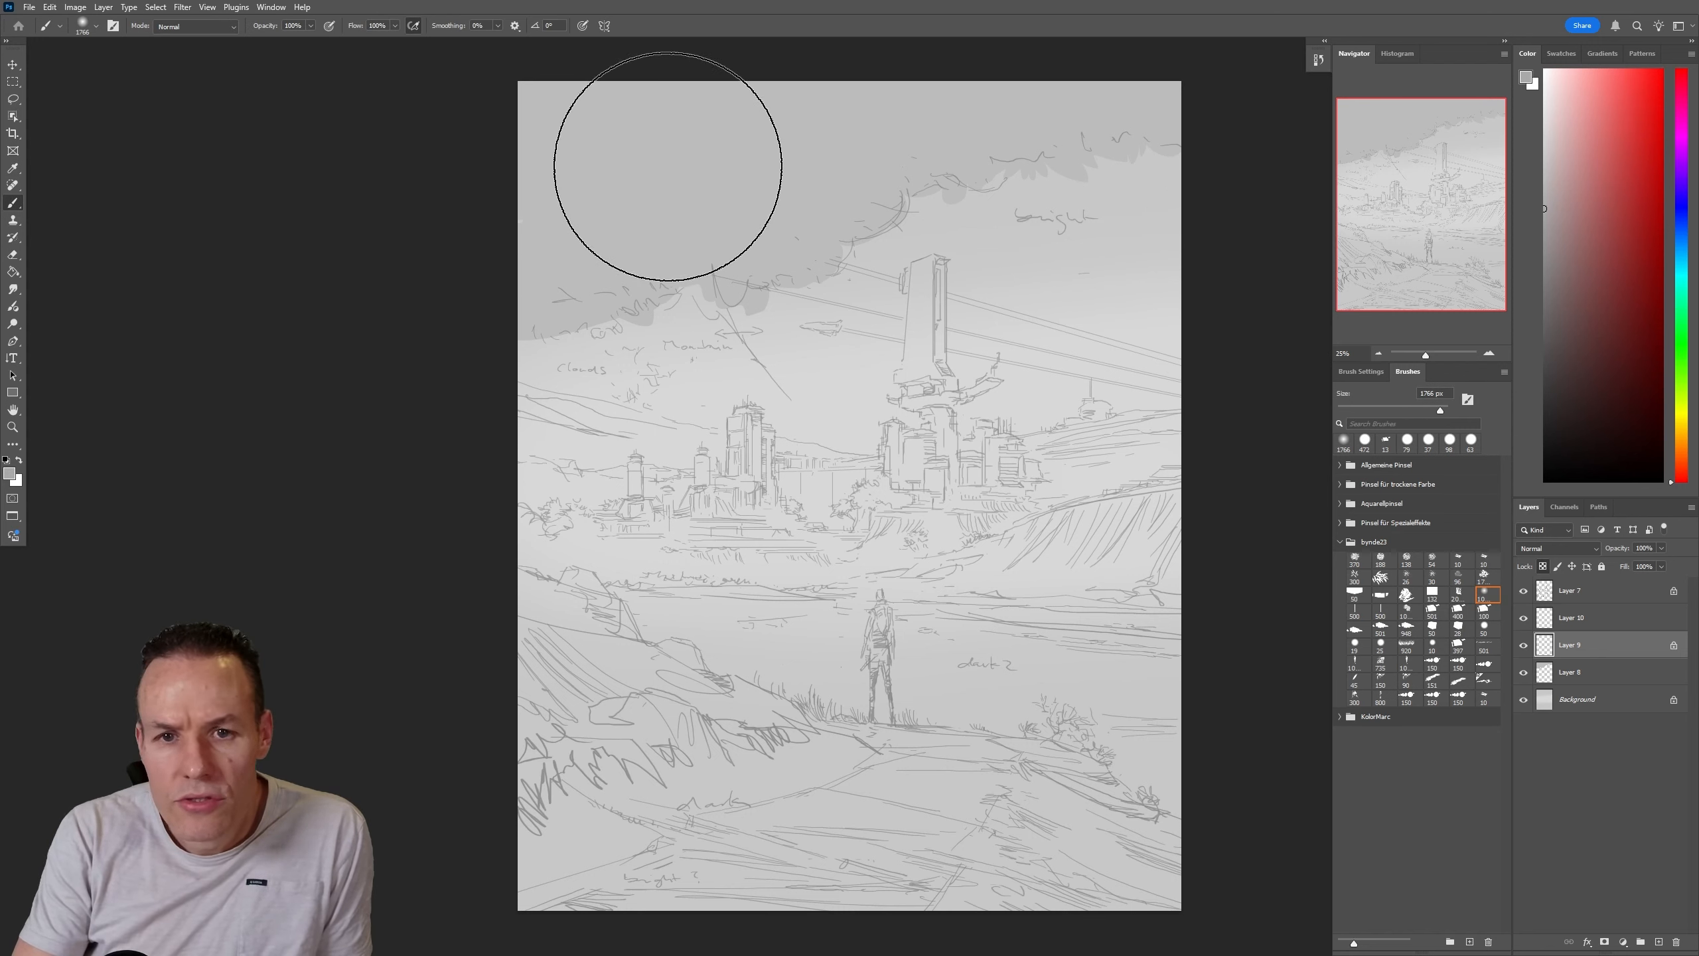
pyautogui.click(1551, 671)
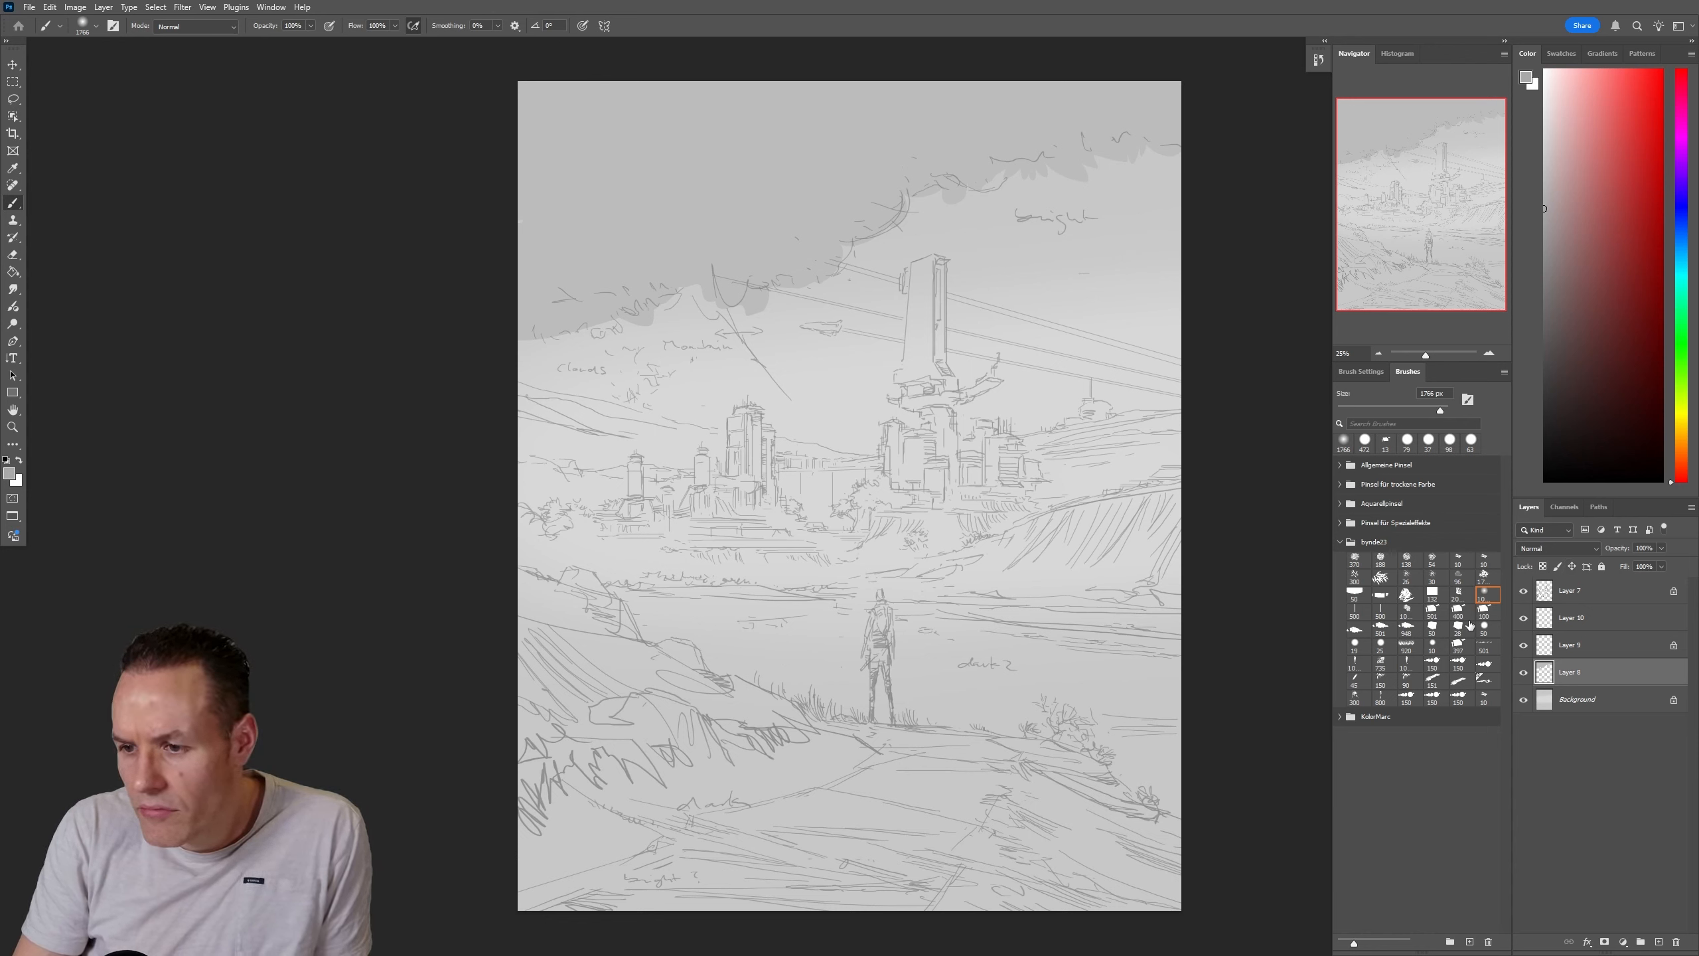
pyautogui.click(1542, 566)
pyautogui.moveTo(501, 154)
pyautogui.mouseDown()
pyautogui.moveTo(703, 97)
pyautogui.moveTo(785, 94)
pyautogui.mouseUp()
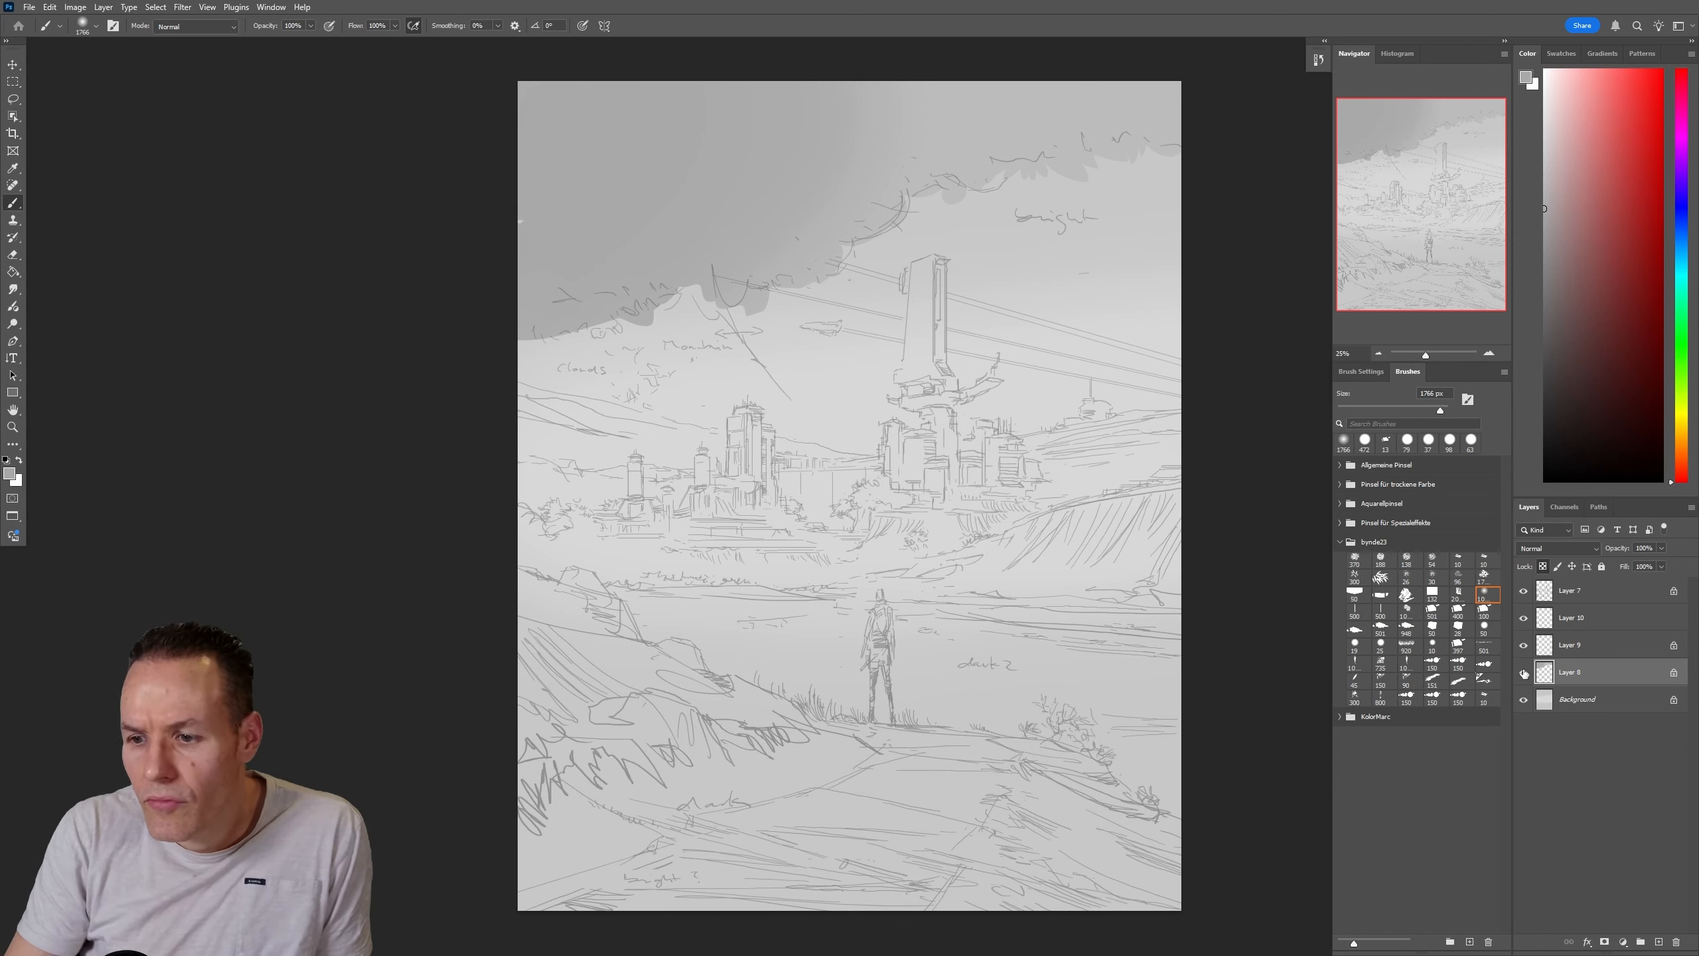
pyautogui.moveTo(1567, 228); pyautogui.dragTo(1541, 231)
pyautogui.moveTo(588, 321)
pyautogui.mouseDown()
pyautogui.moveTo(634, 130)
pyautogui.moveTo(372, 300)
pyautogui.moveTo(921, 33)
pyautogui.mouseUp()
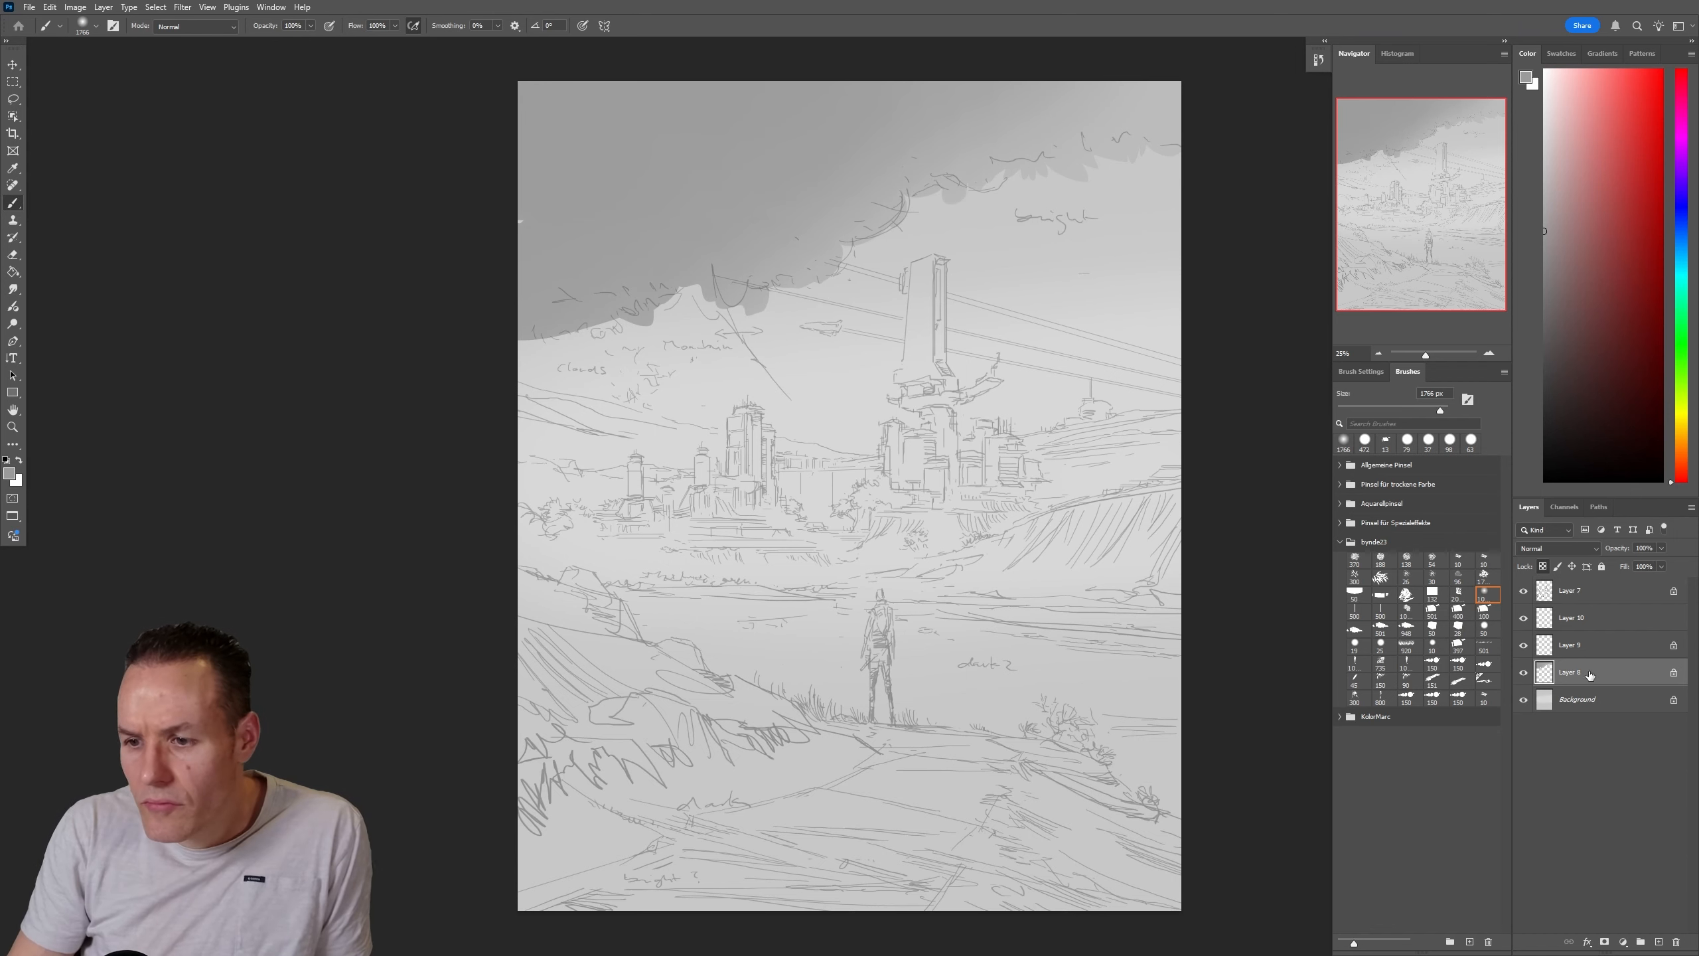
# Outline the whole foreground hillside with the Lasso, following its ridge, grass tufts and bush and enclosing everything down to the canvas edge
pyautogui.click(1571, 651)
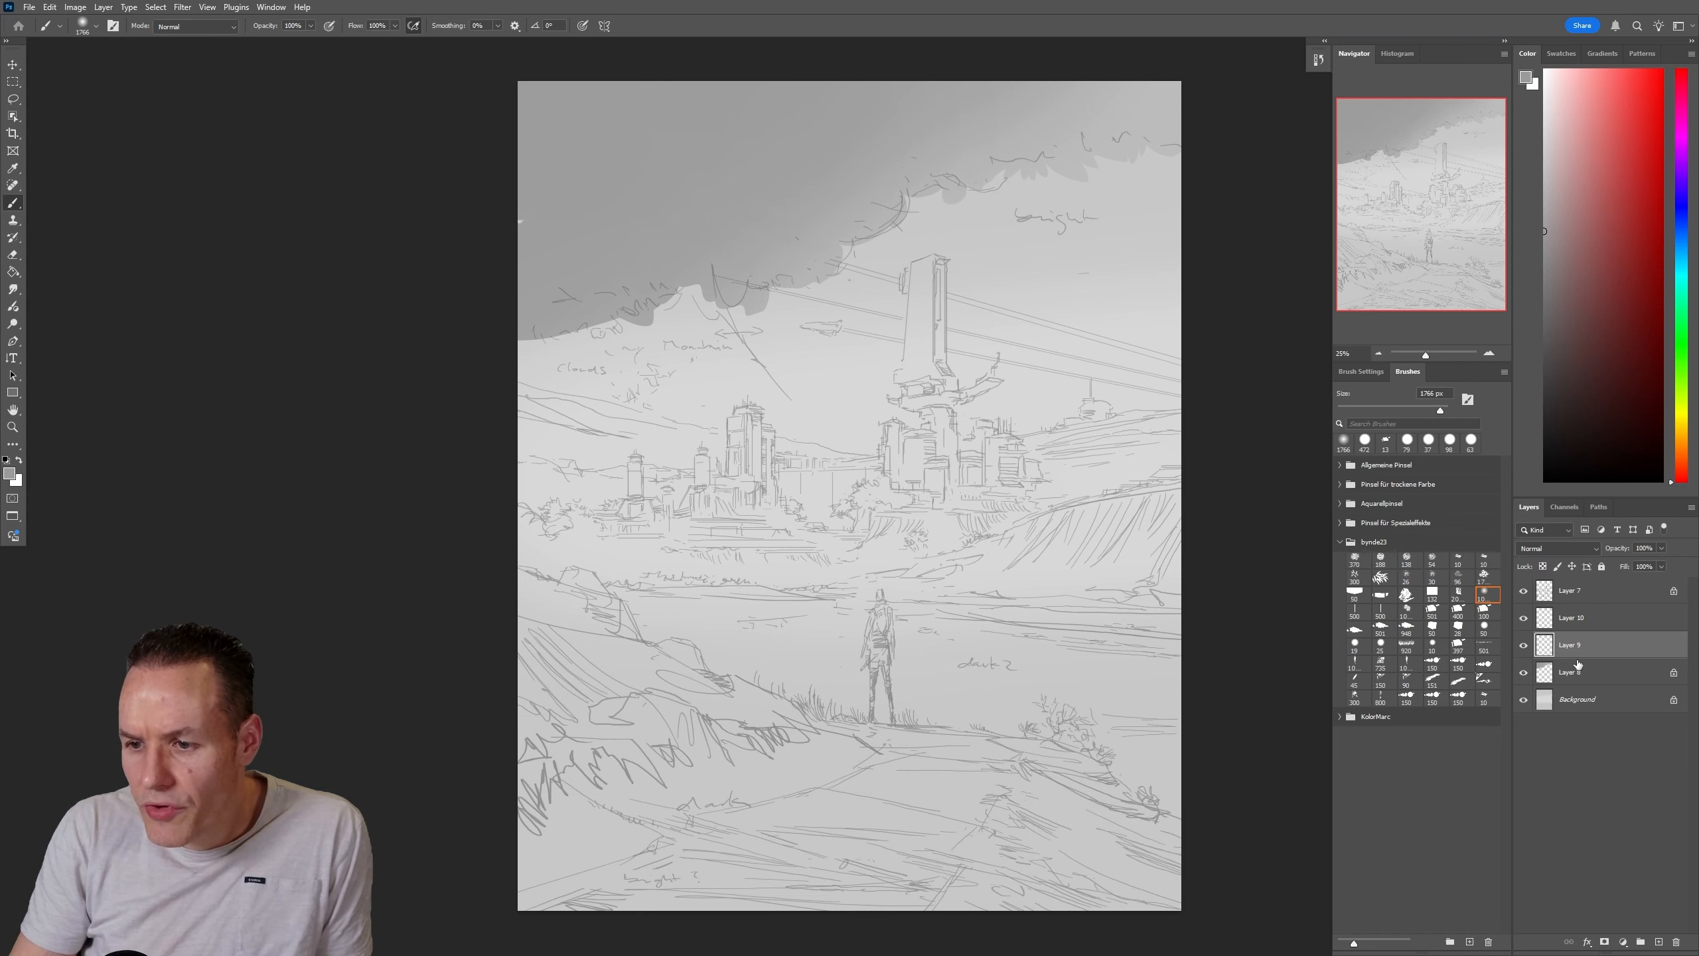
pyautogui.press('l')
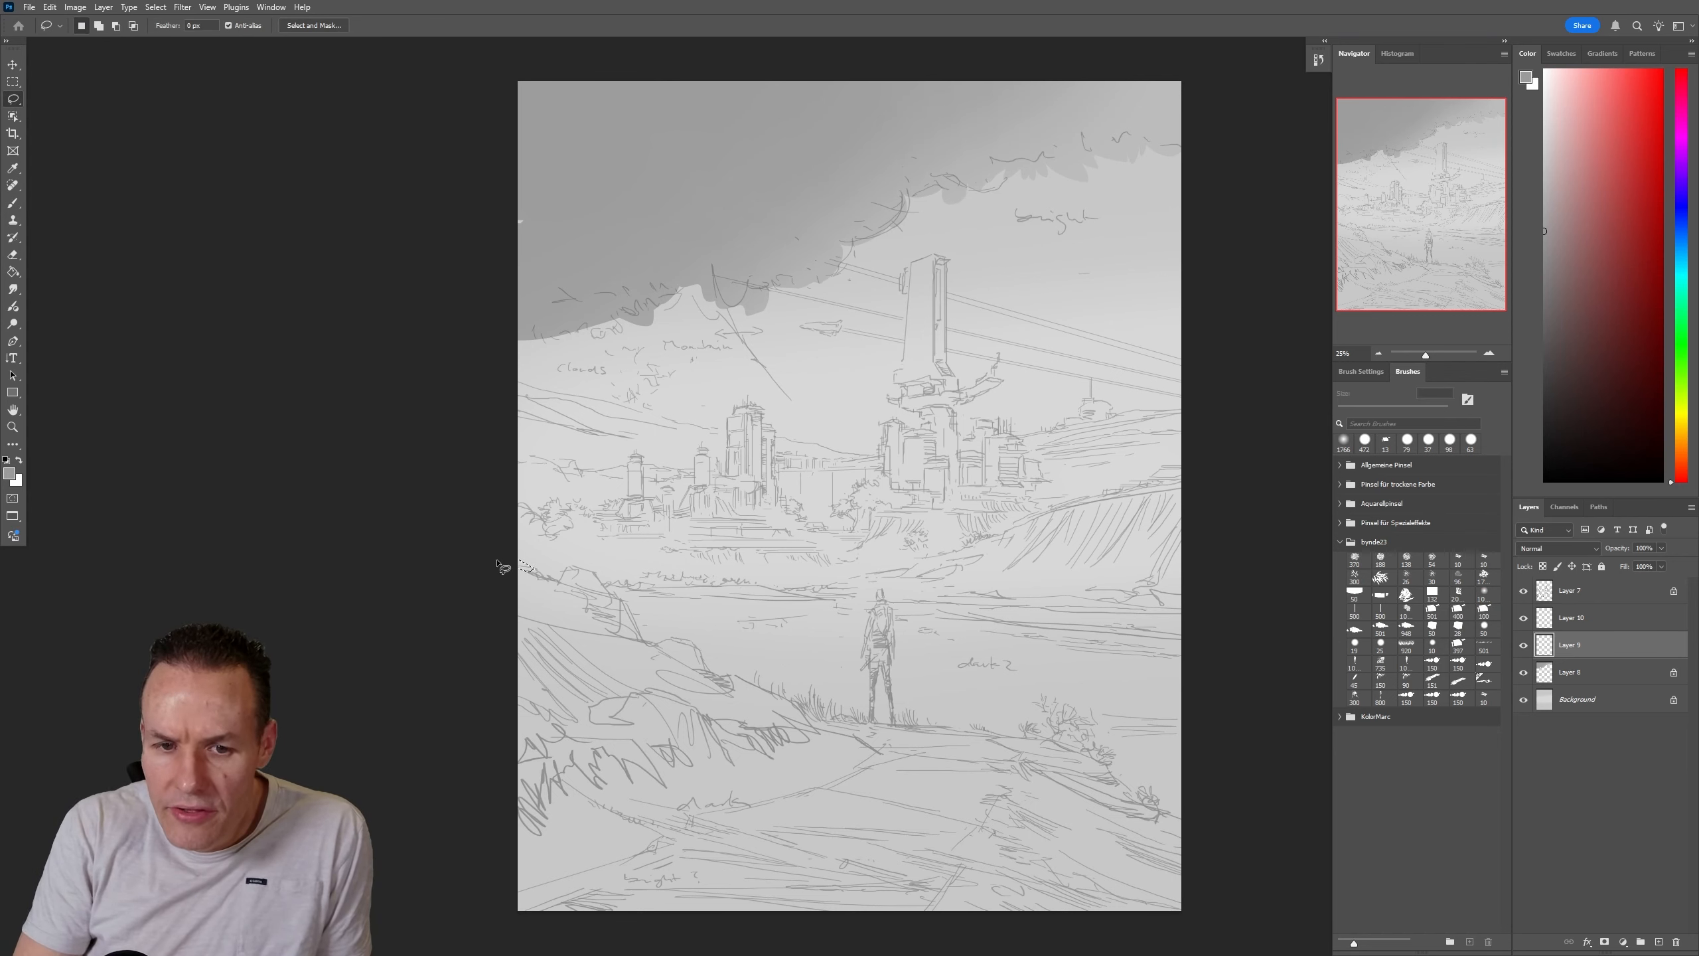
pyautogui.moveTo(500, 561); pyautogui.dragTo(515, 561)
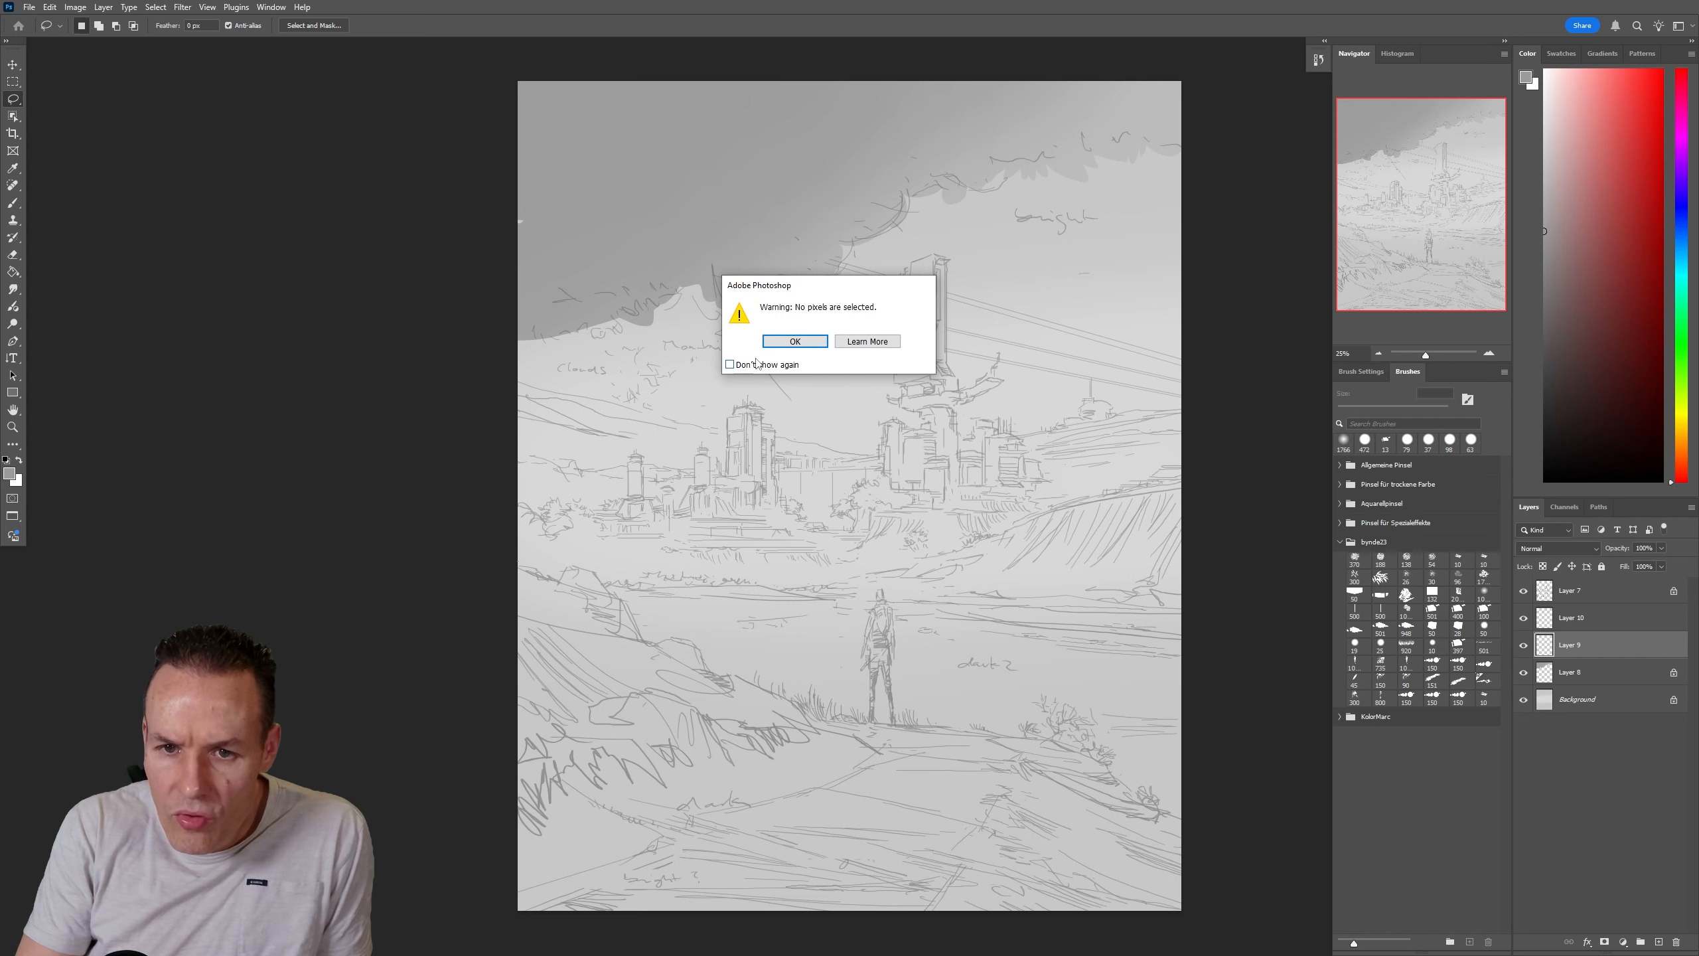
pyautogui.click(789, 342)
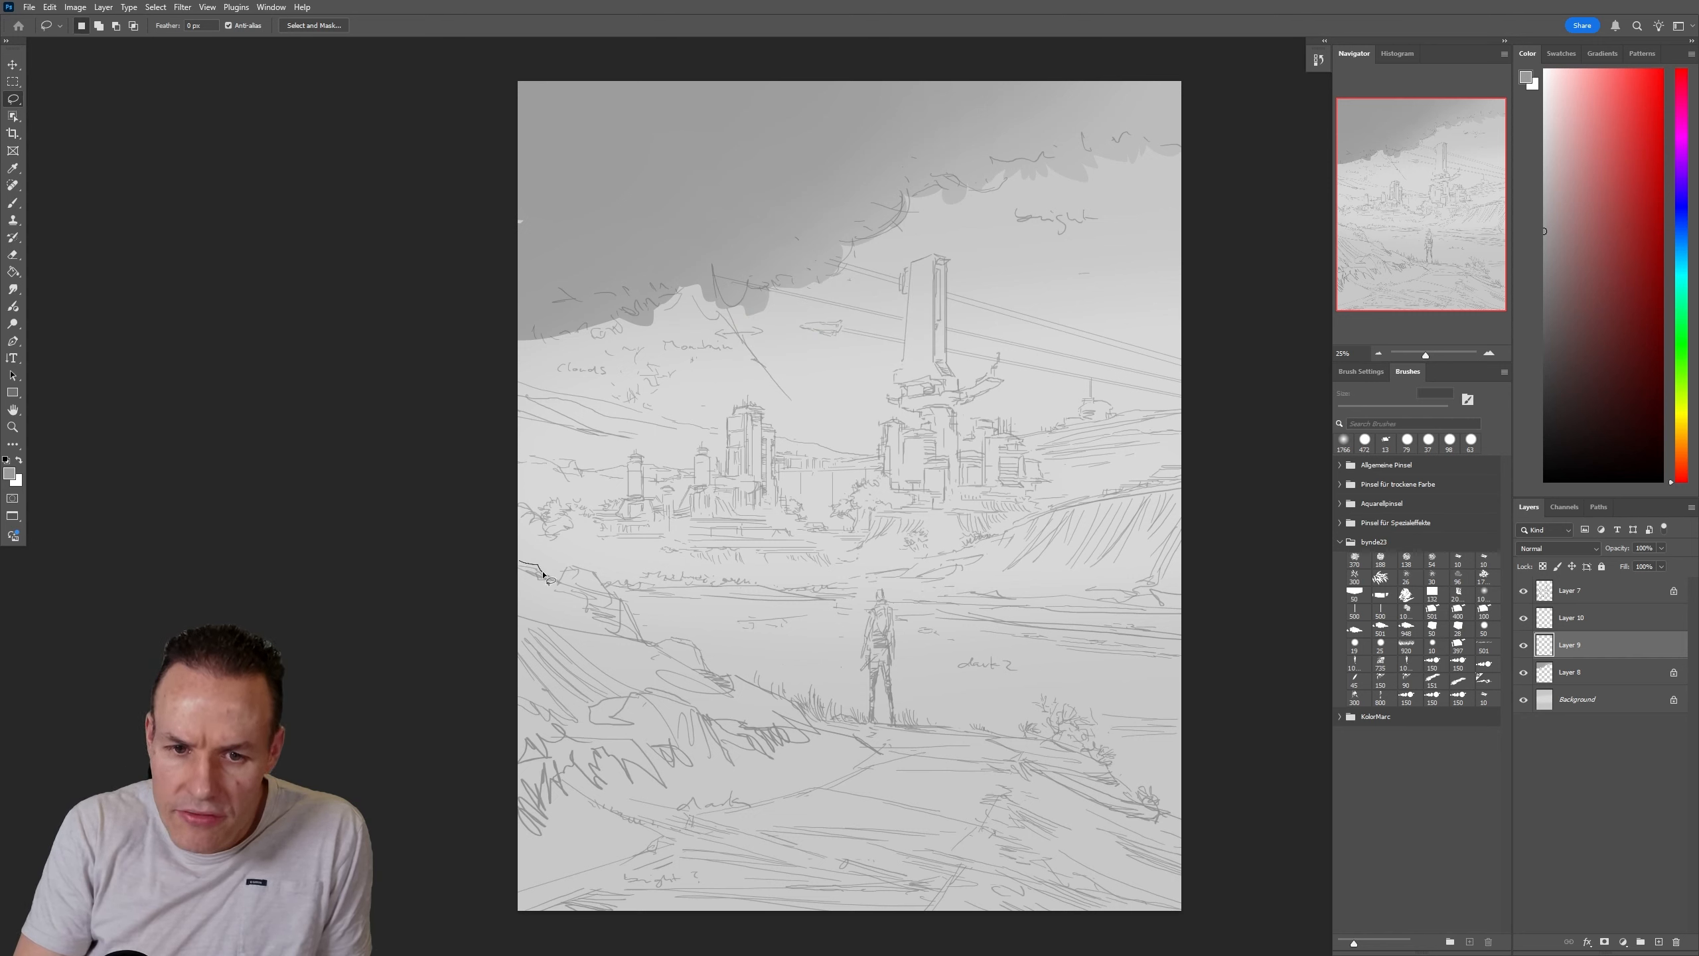
pyautogui.moveTo(520, 564)
pyautogui.mouseDown()
pyautogui.moveTo(596, 573)
pyautogui.moveTo(645, 640)
pyautogui.moveTo(698, 653)
pyautogui.mouseUp()
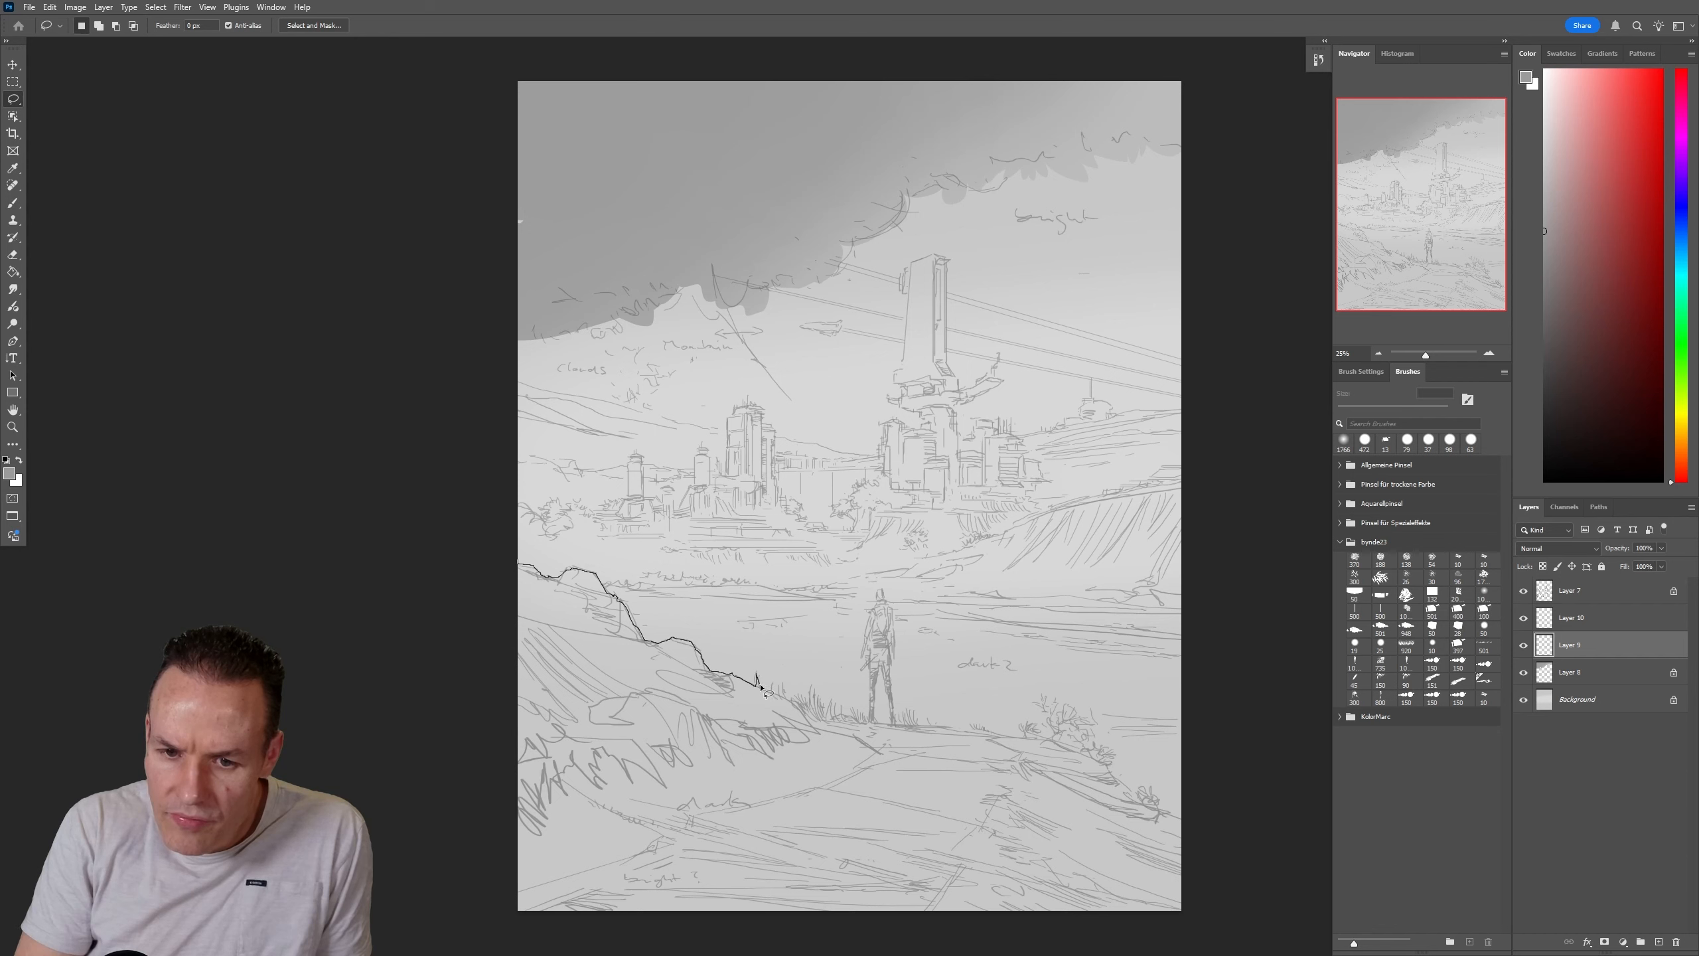
pyautogui.moveTo(762, 686)
pyautogui.mouseDown()
pyautogui.moveTo(790, 700)
pyautogui.moveTo(428, 890)
pyautogui.mouseUp()
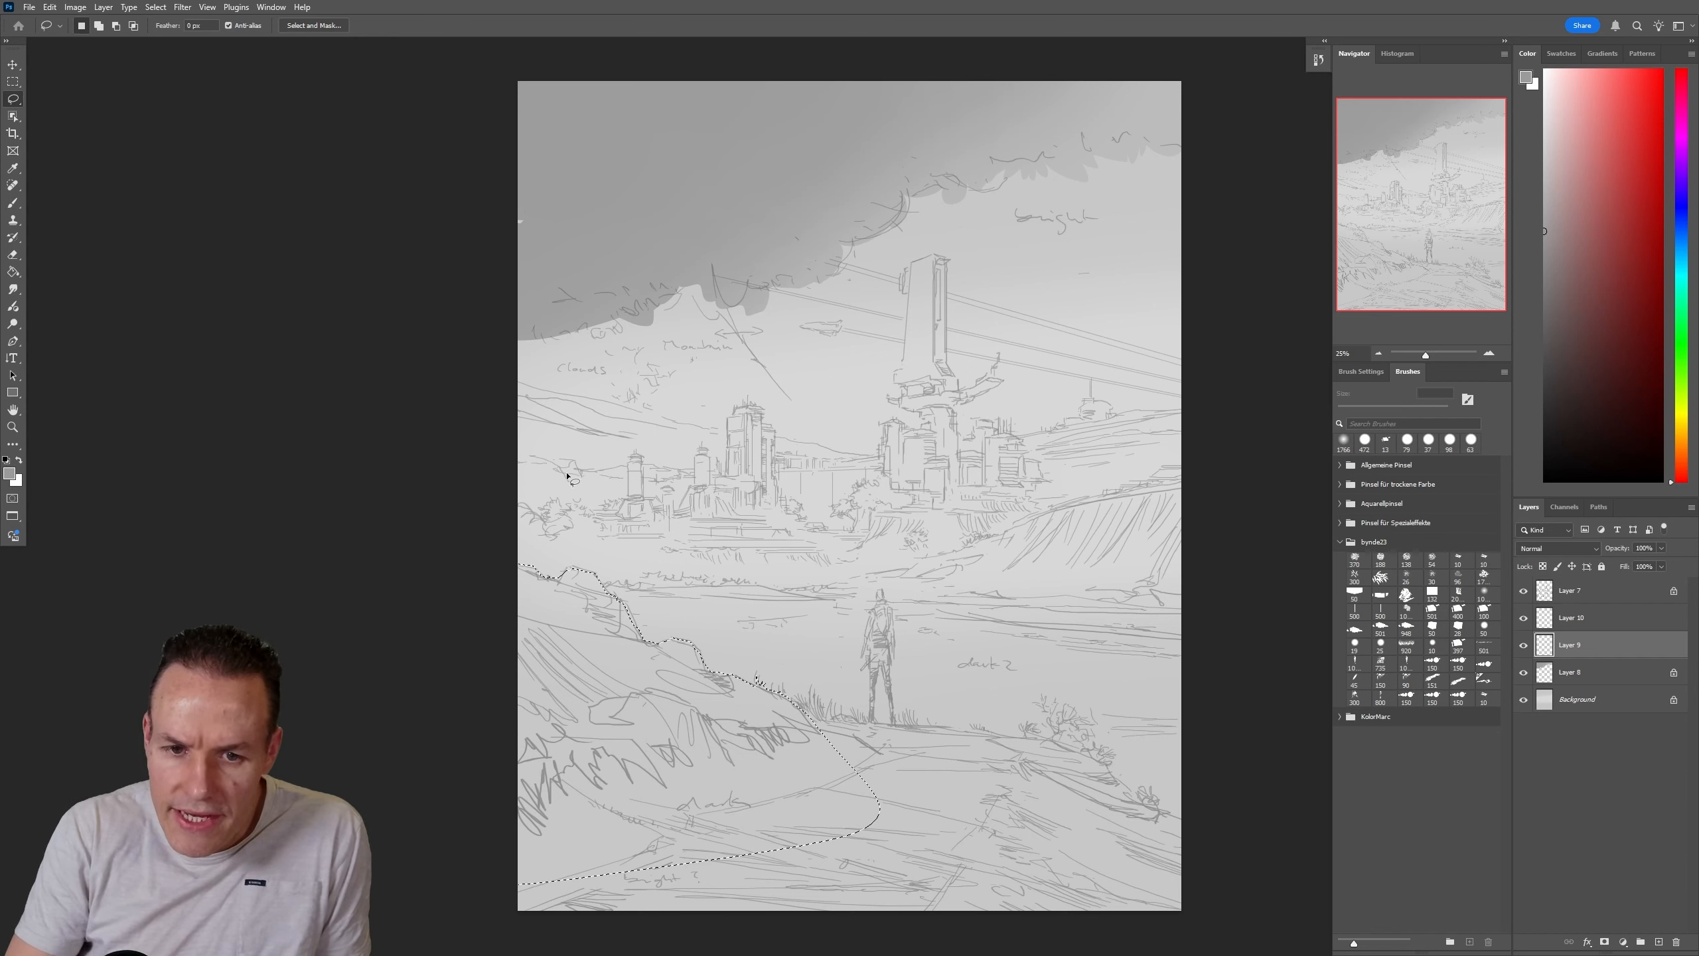
pyautogui.moveTo(801, 708)
pyautogui.mouseDown()
pyautogui.moveTo(1012, 738)
pyautogui.moveTo(686, 933)
pyautogui.moveTo(516, 566)
pyautogui.mouseUp()
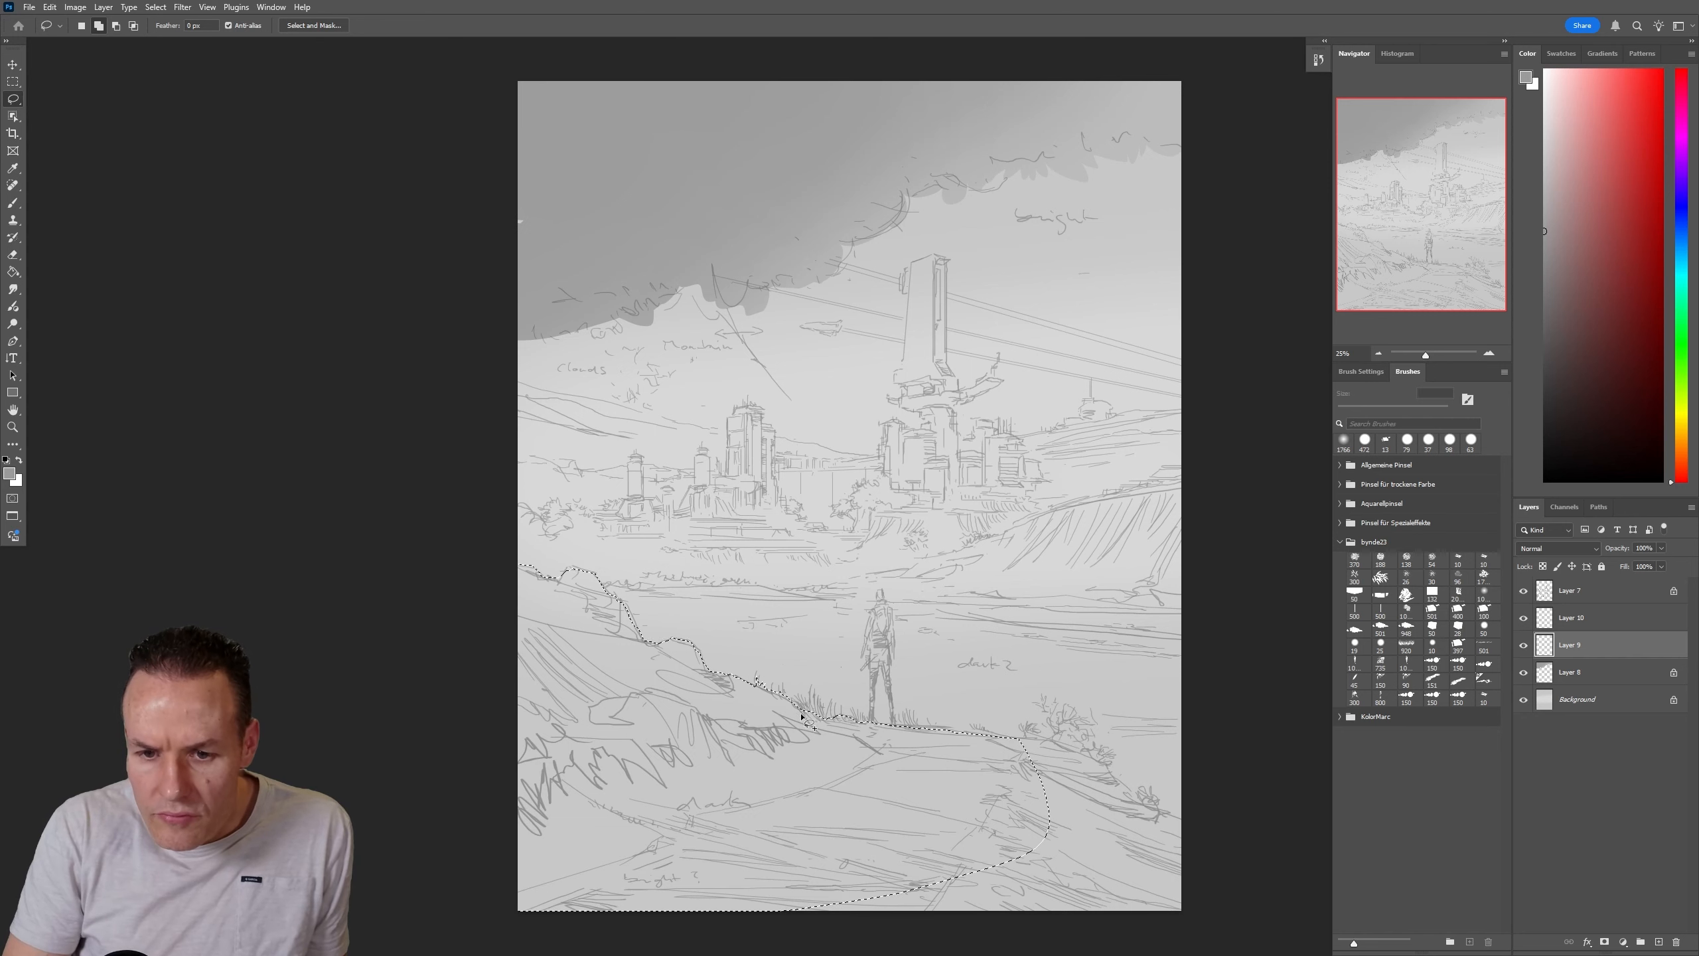
pyautogui.moveTo(813, 717)
pyautogui.mouseDown()
pyautogui.moveTo(899, 730)
pyautogui.moveTo(920, 715)
pyautogui.moveTo(920, 733)
pyautogui.moveTo(951, 721)
pyautogui.moveTo(1016, 754)
pyautogui.moveTo(1014, 740)
pyautogui.moveTo(1051, 744)
pyautogui.moveTo(1115, 782)
pyautogui.moveTo(1116, 802)
pyautogui.moveTo(963, 814)
pyautogui.moveTo(1128, 795)
pyautogui.moveTo(1180, 828)
pyautogui.moveTo(1081, 859)
pyautogui.moveTo(1107, 815)
pyautogui.moveTo(749, 849)
pyautogui.moveTo(977, 919)
pyautogui.moveTo(1225, 900)
pyautogui.moveTo(1103, 821)
pyautogui.mouseUp()
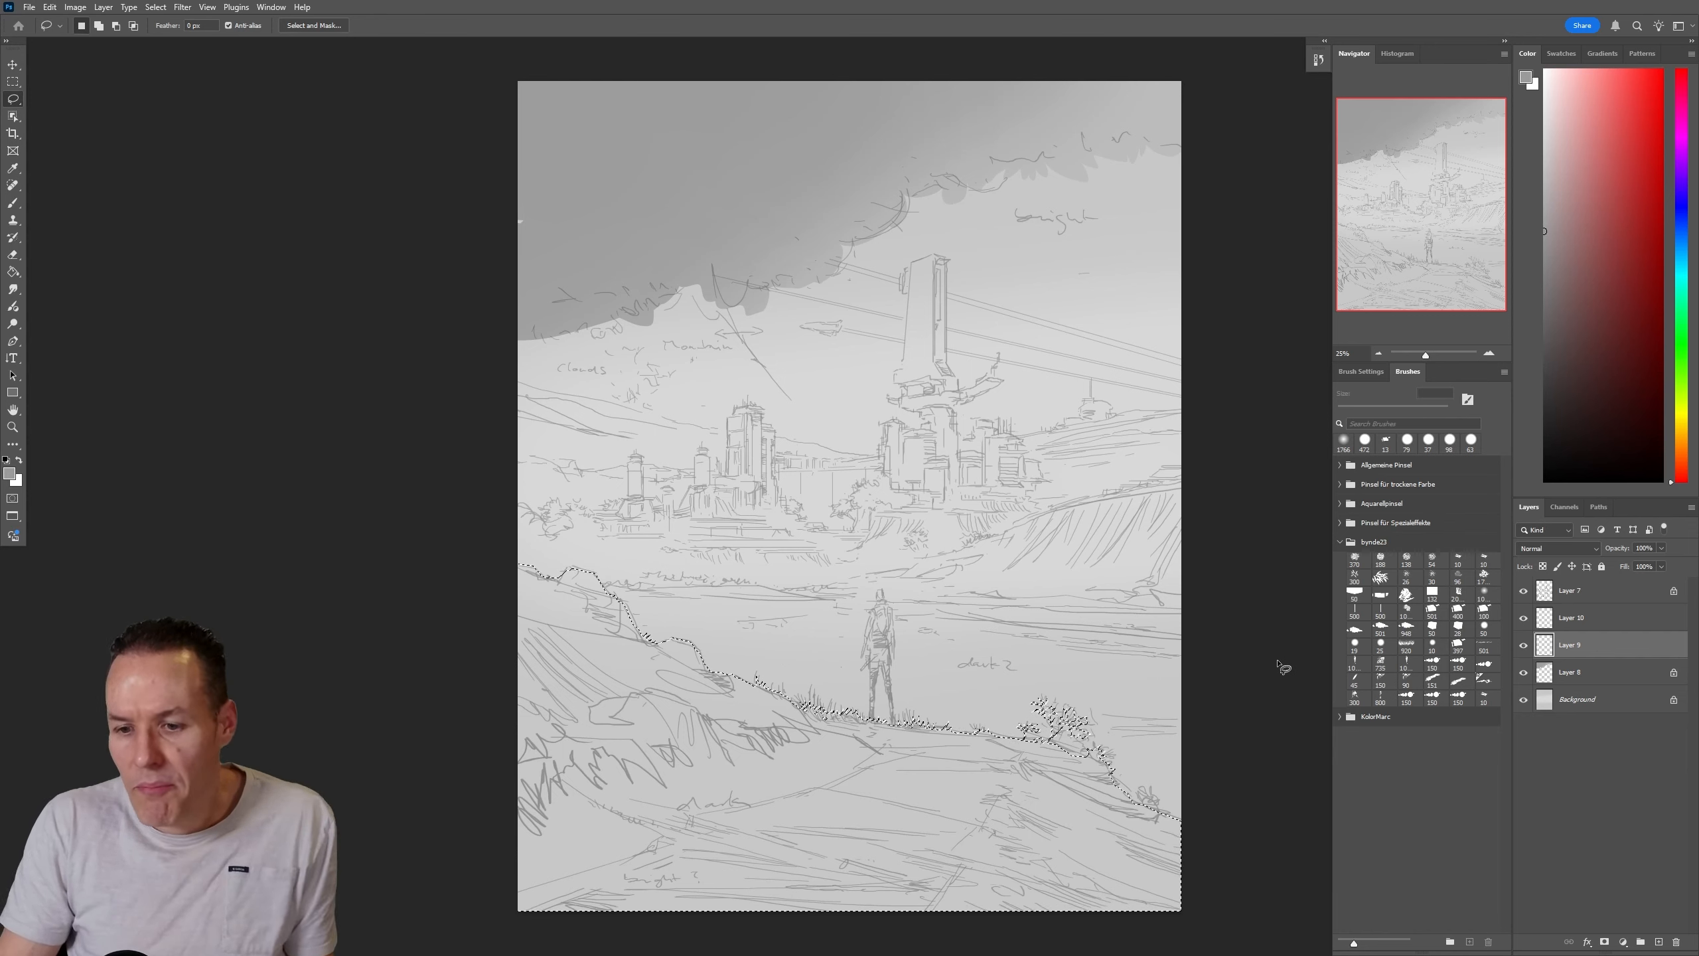
pyautogui.press('shift')
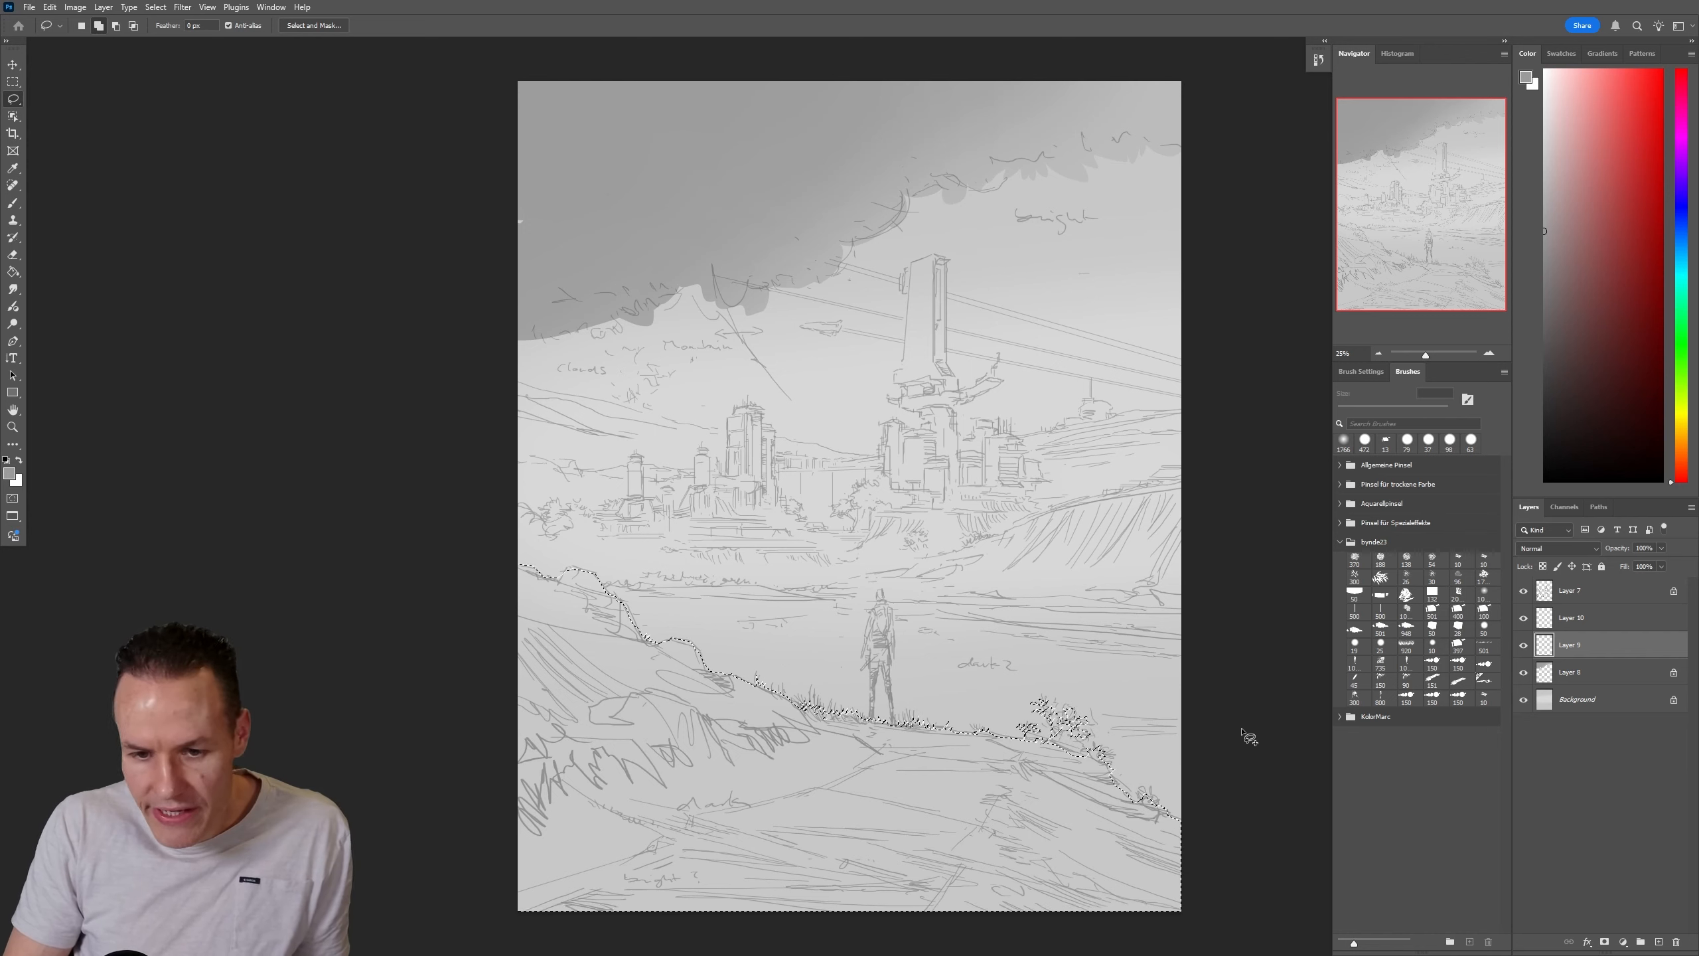
# Fill the selected foreground hillside with solid dark grey on Layer 10 using a very large hard brush, and clear the selection
pyautogui.press('b')
pyautogui.moveTo(1599, 422); pyautogui.dragTo(1558, 392)
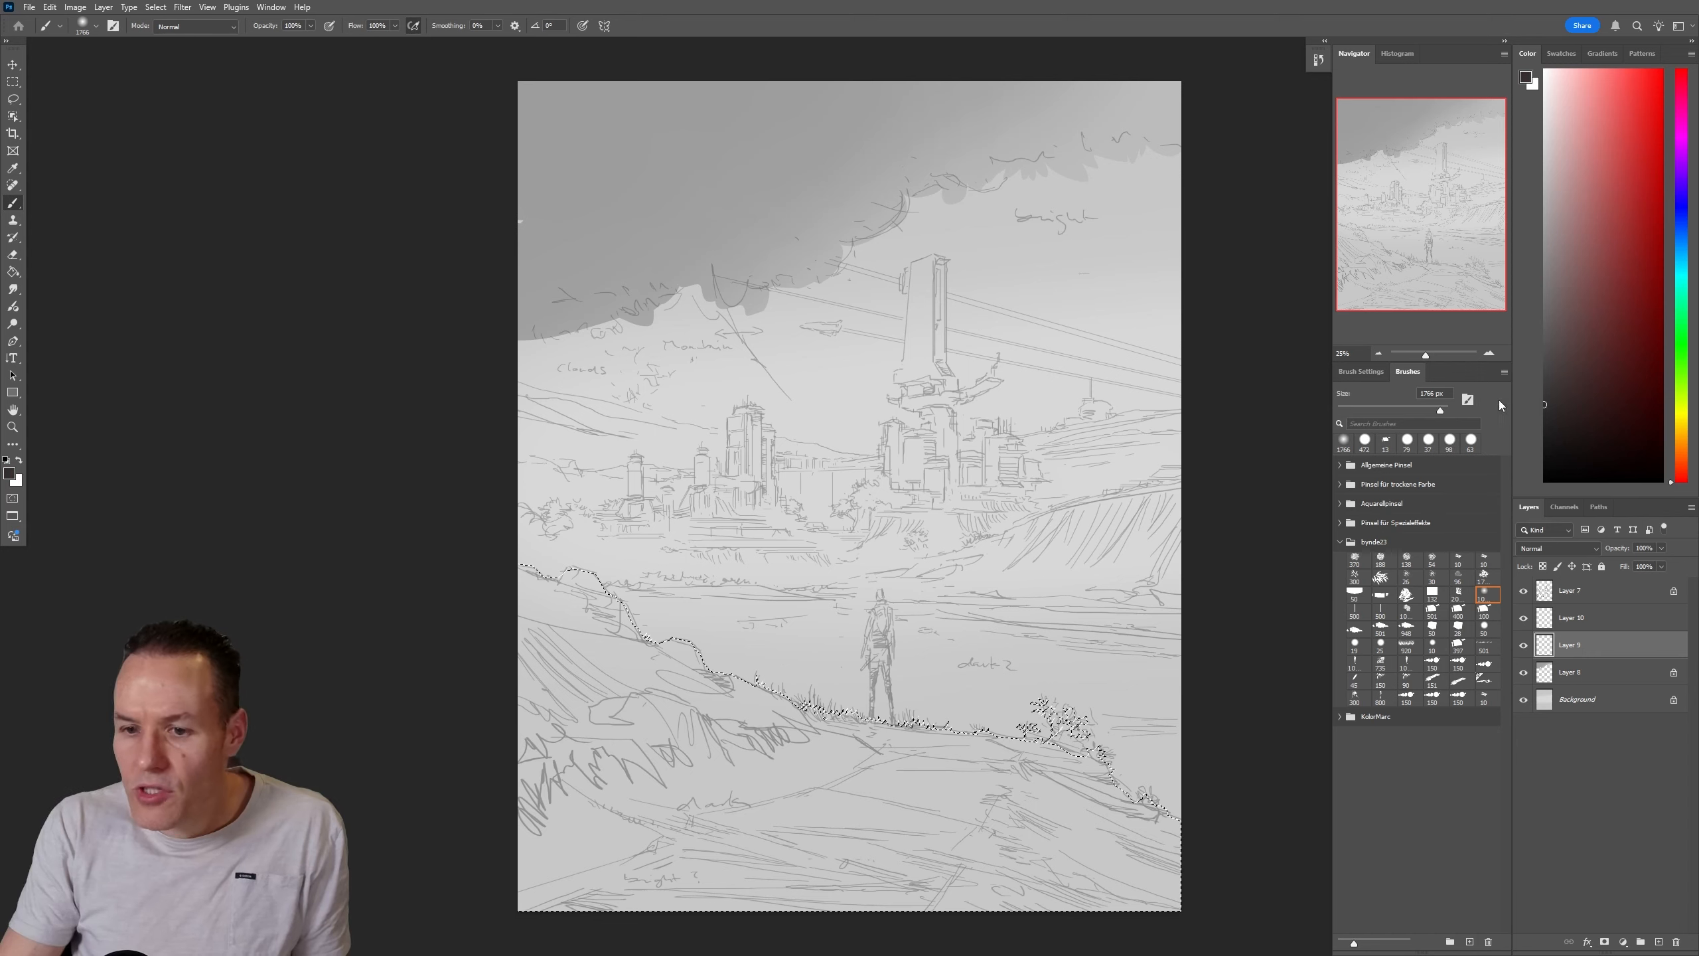
pyautogui.click(1572, 617)
pyautogui.moveTo(1157, 760)
pyautogui.mouseDown()
pyautogui.moveTo(702, 636)
pyautogui.moveTo(511, 637)
pyautogui.moveTo(495, 669)
pyautogui.mouseUp()
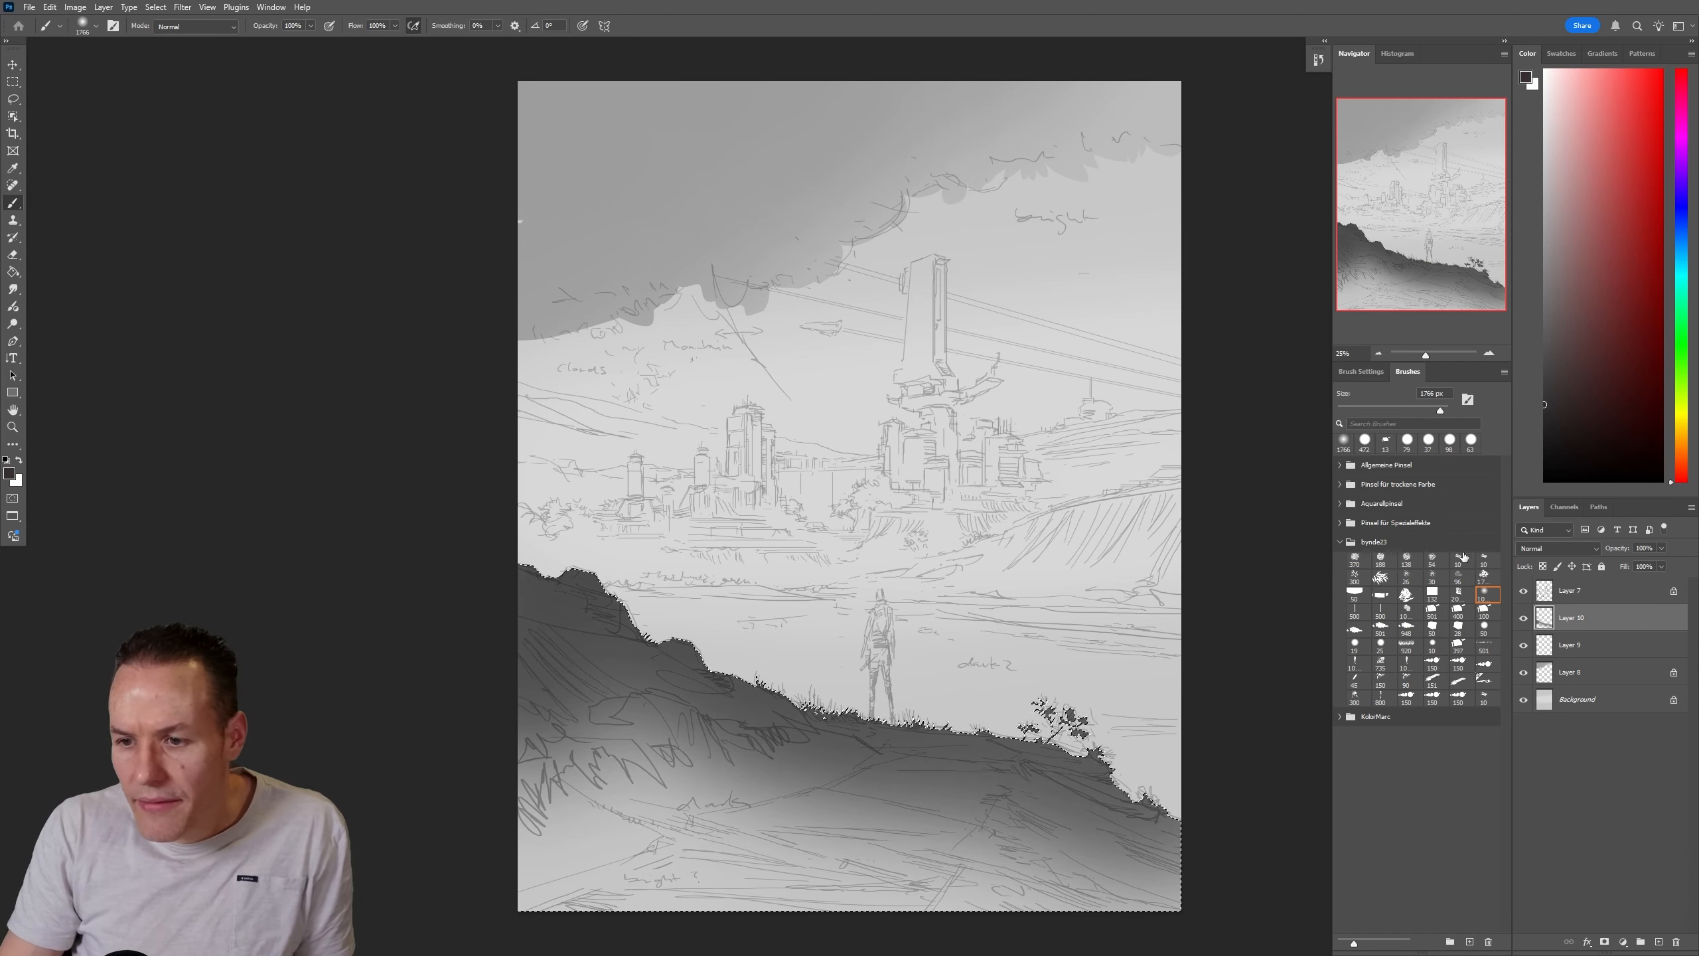
pyautogui.click(1355, 644)
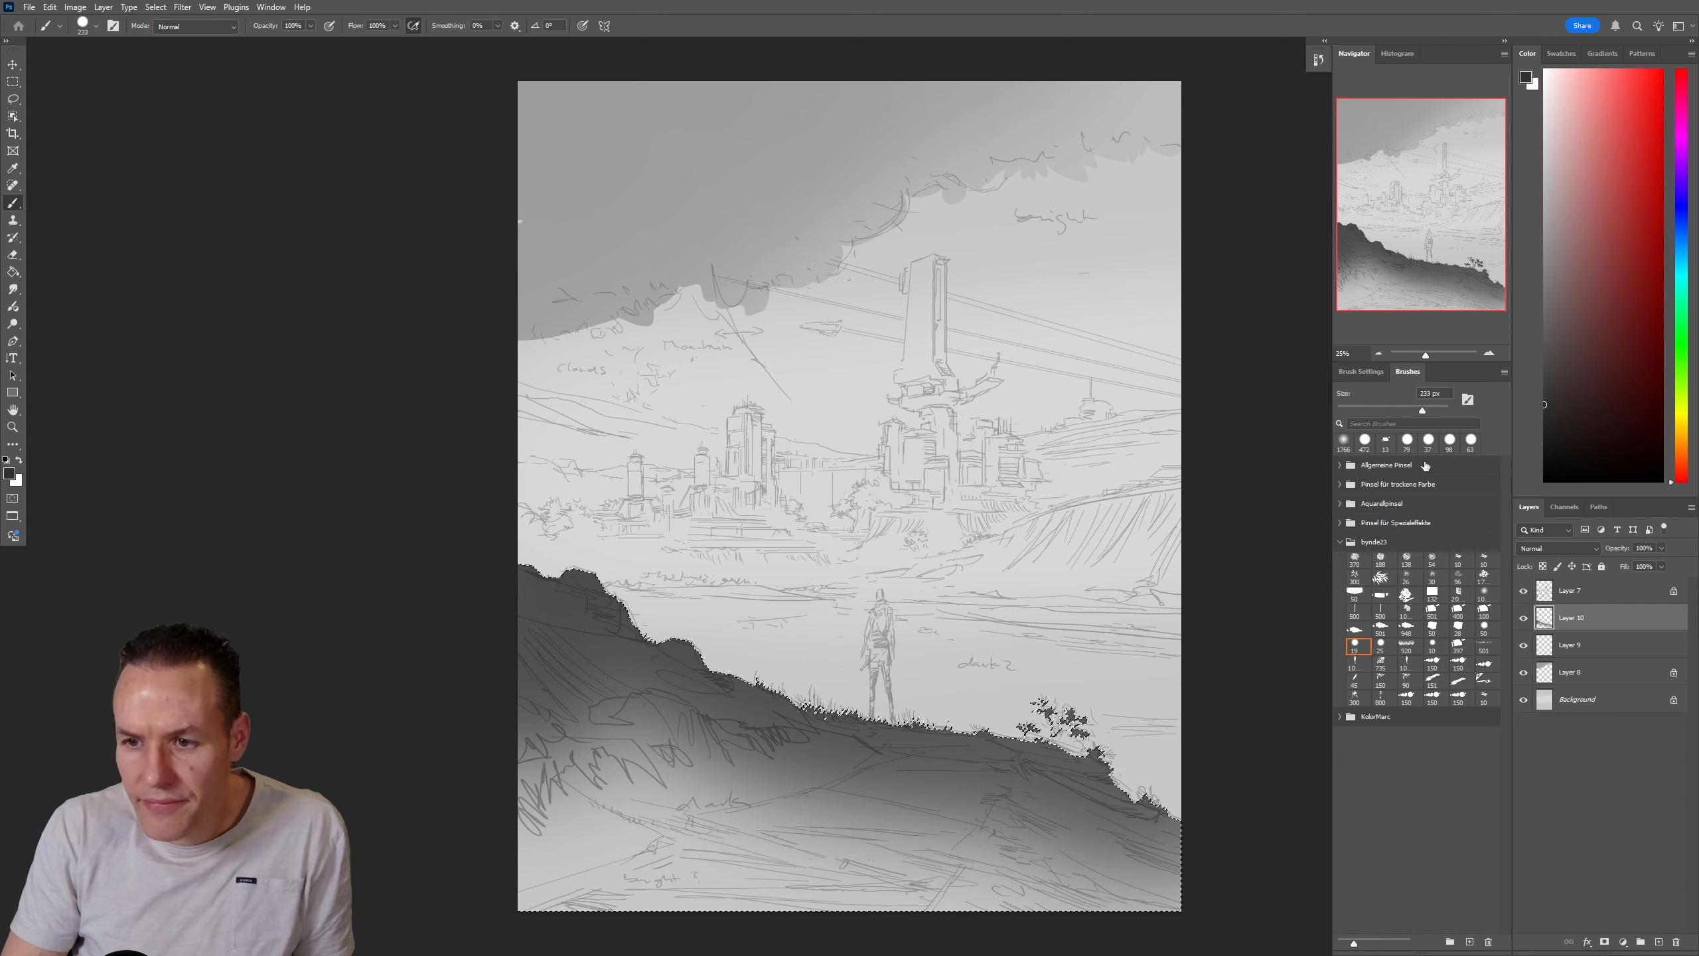
pyautogui.click(1343, 441)
pyautogui.moveTo(1030, 755)
pyautogui.mouseDown()
pyautogui.moveTo(789, 767)
pyautogui.moveTo(556, 736)
pyautogui.mouseUp()
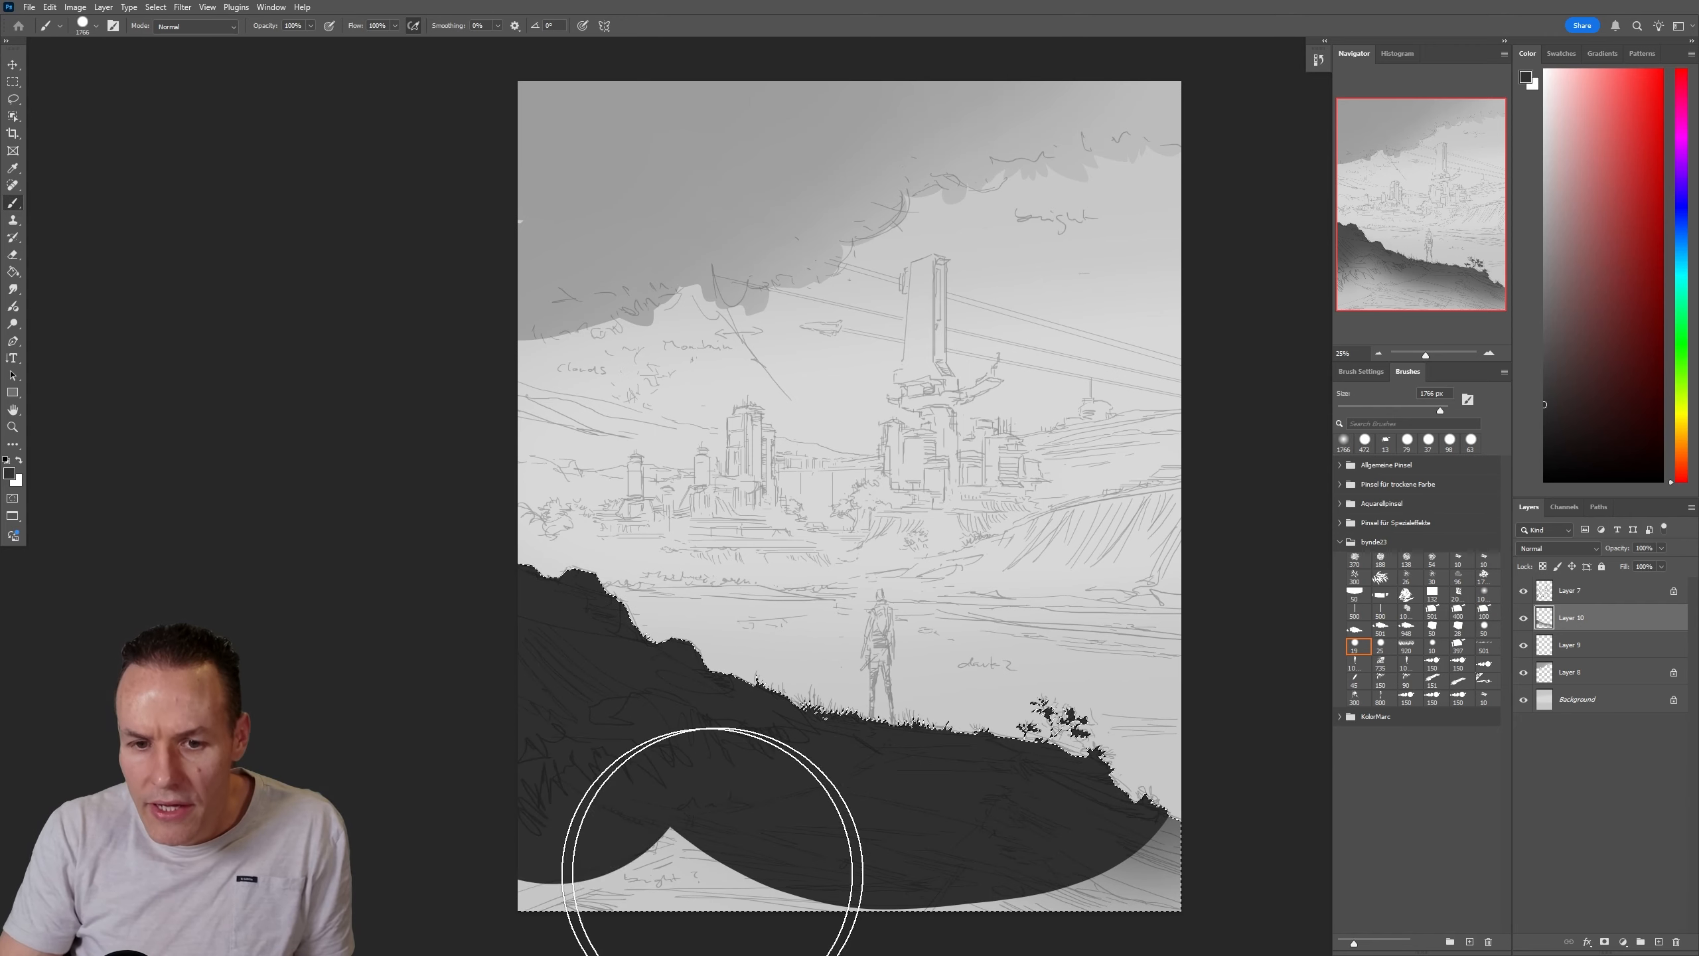
pyautogui.moveTo(712, 870); pyautogui.dragTo(1252, 816)
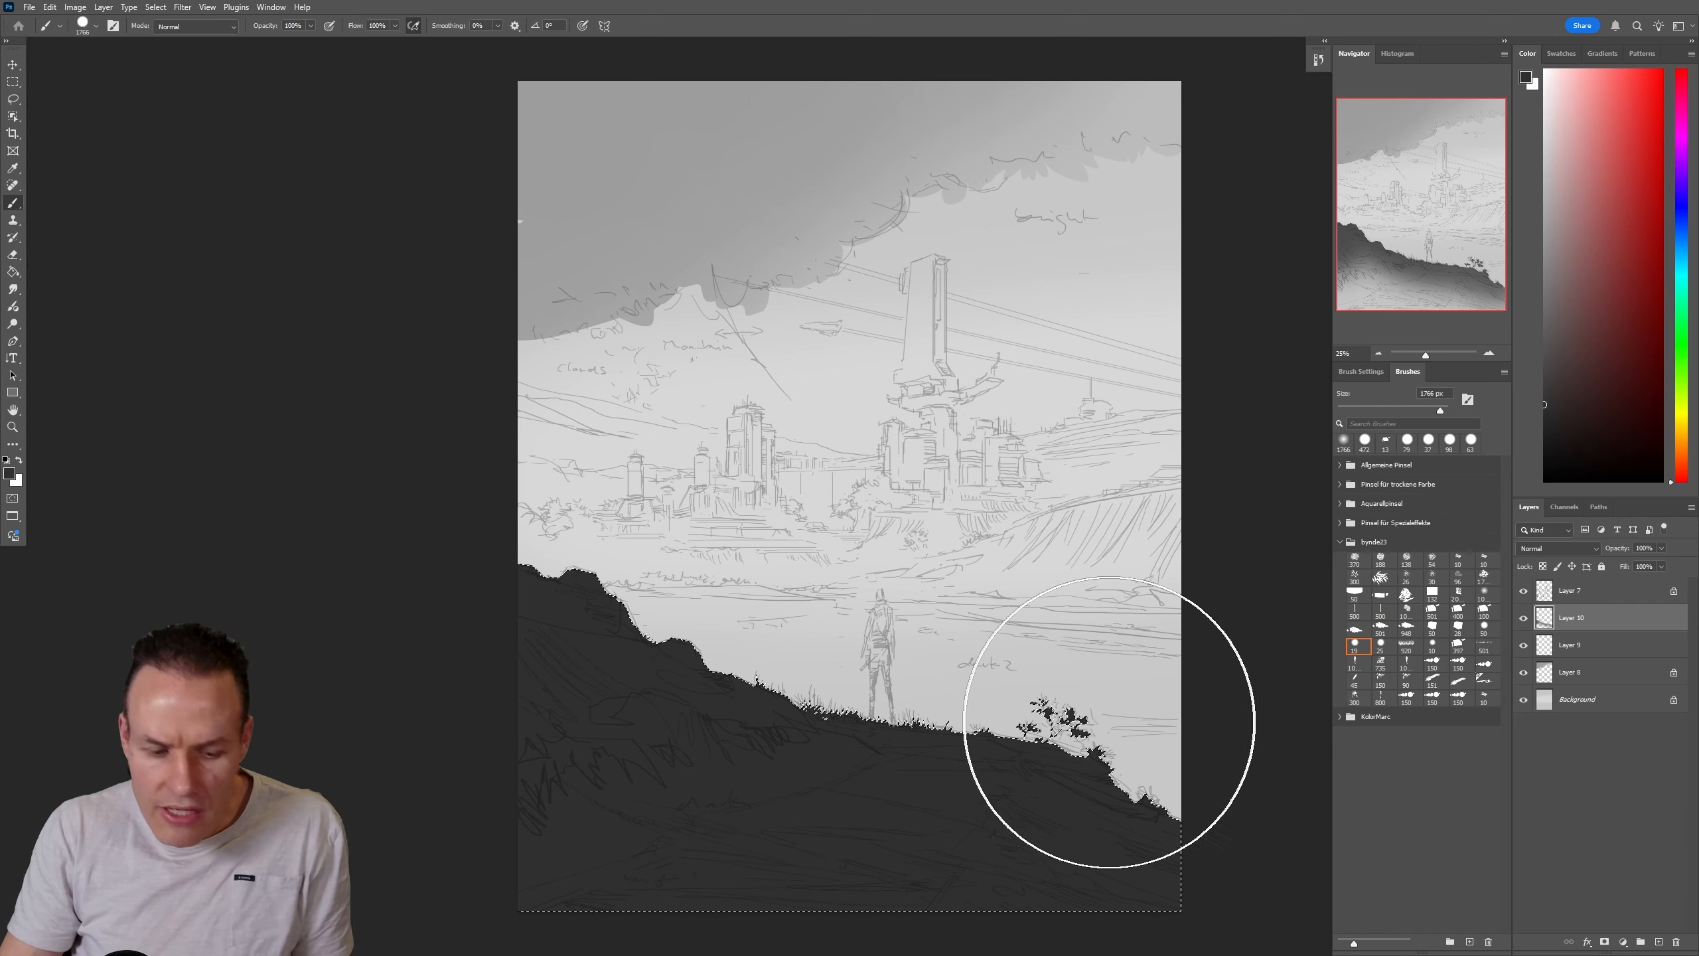
pyautogui.hotkey('ctrl', 'd')
# Add a new layer above Layer 10 and outline the standing figure's head, torso, arms and legs with additive Lasso selections
pyautogui.press('l')
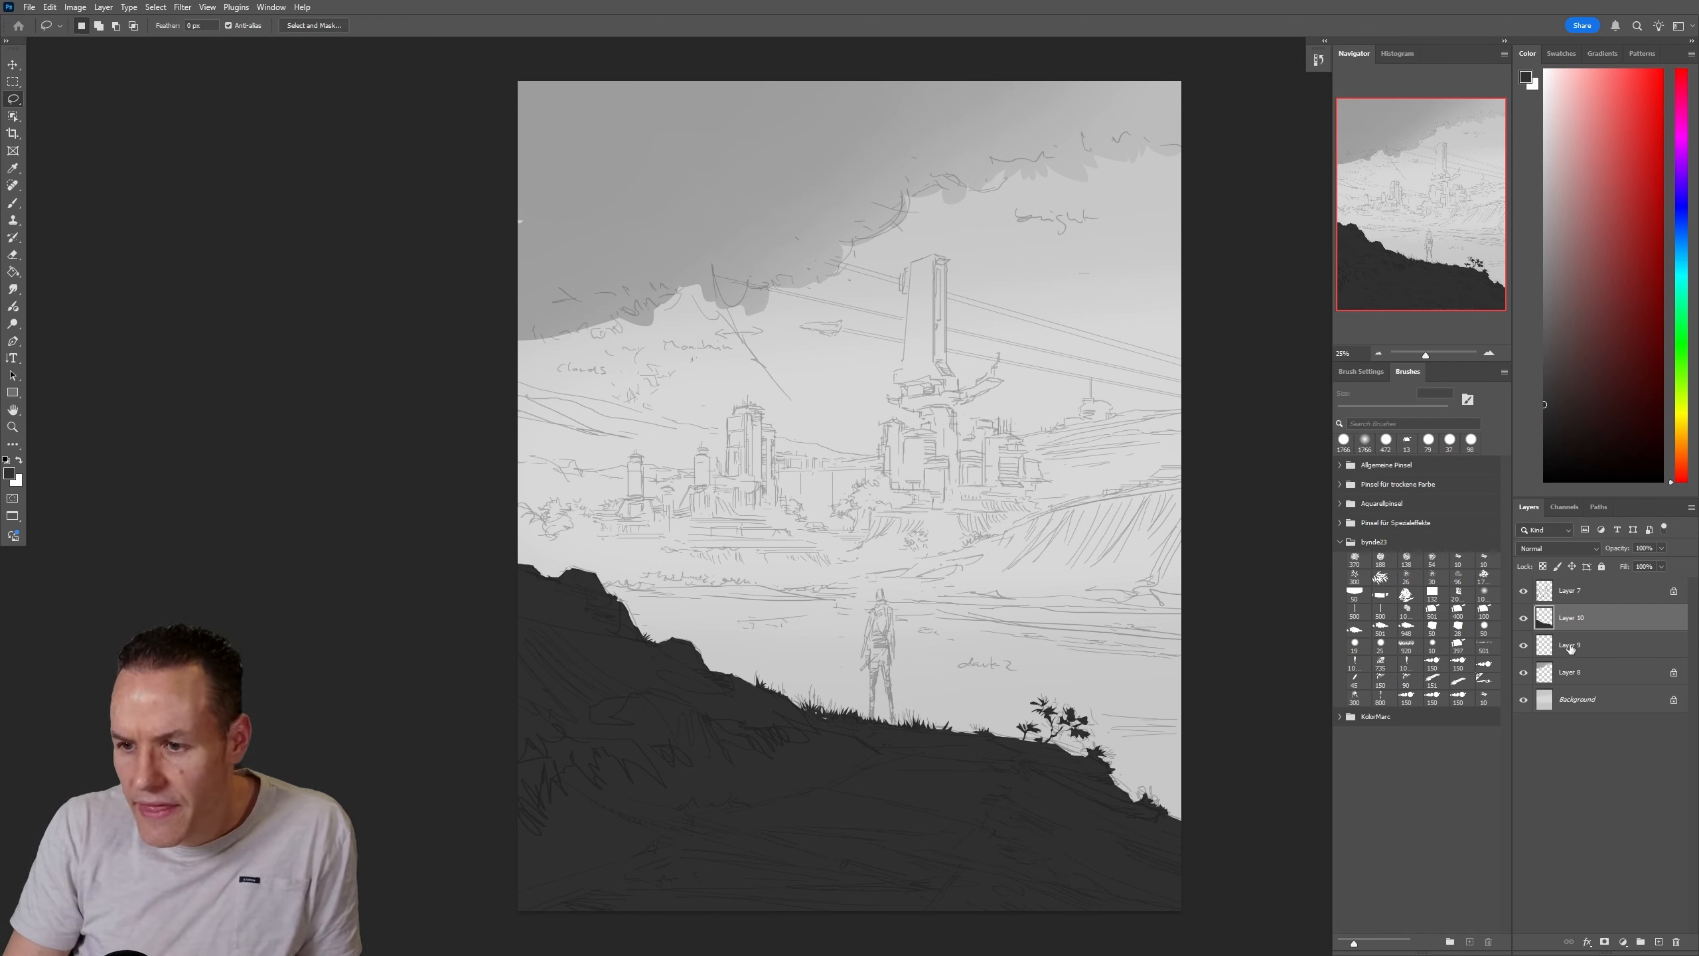
pyautogui.click(1660, 942)
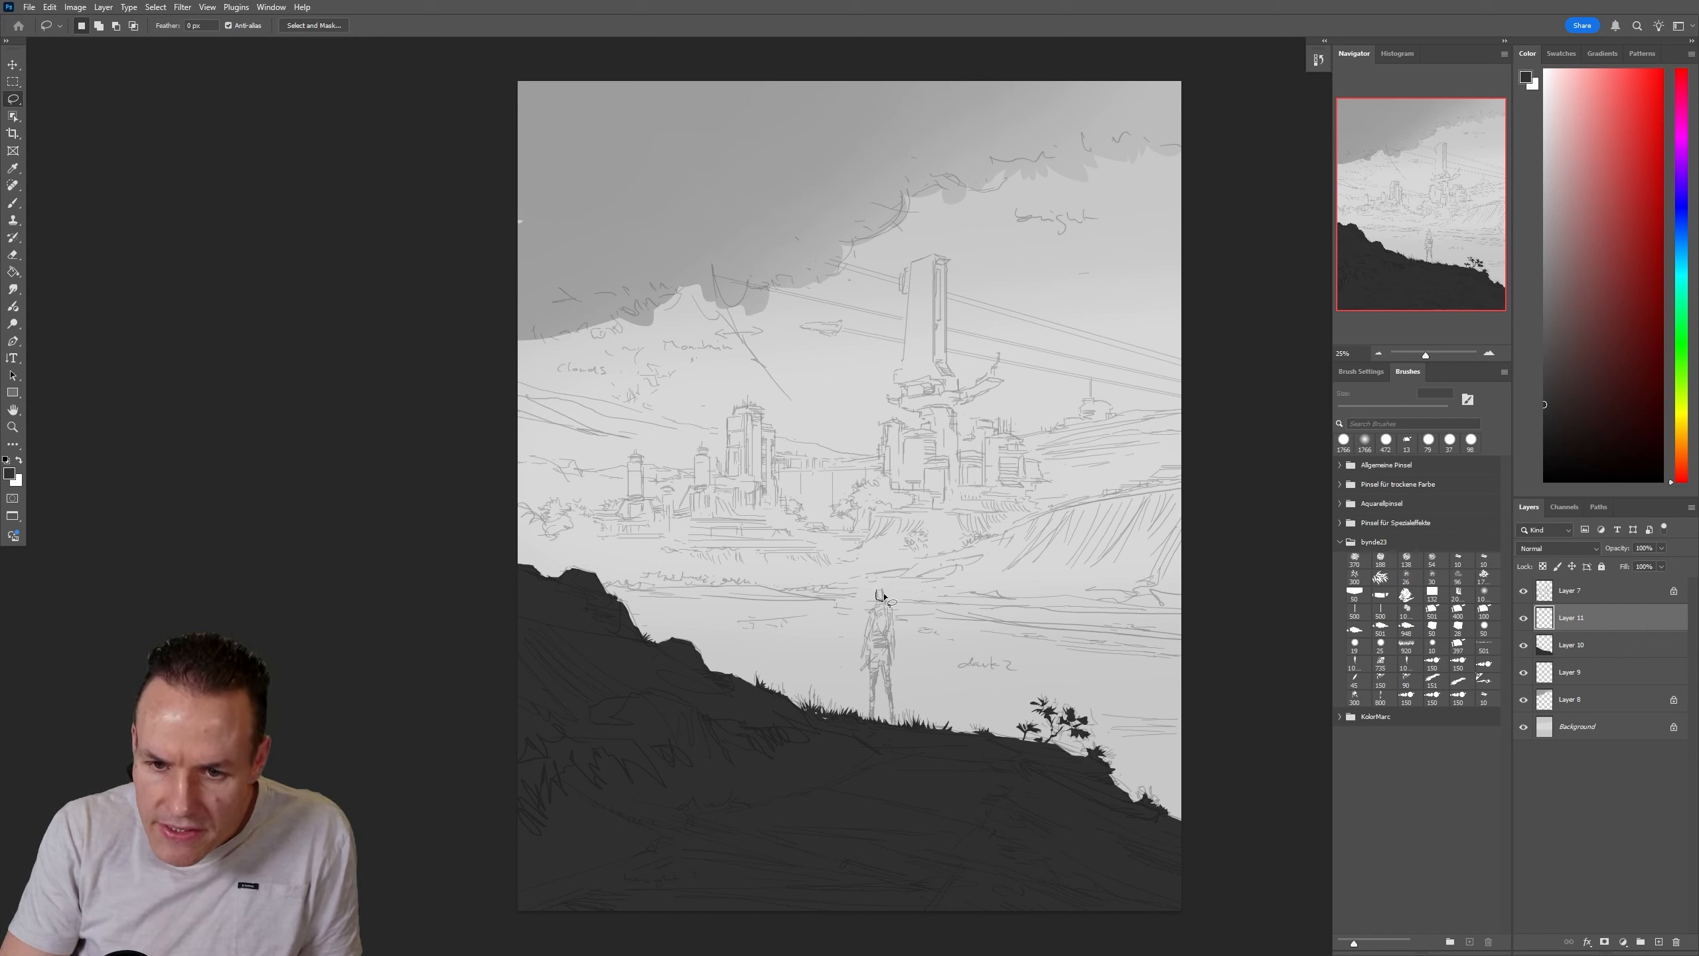
pyautogui.moveTo(880, 592); pyautogui.dragTo(880, 611)
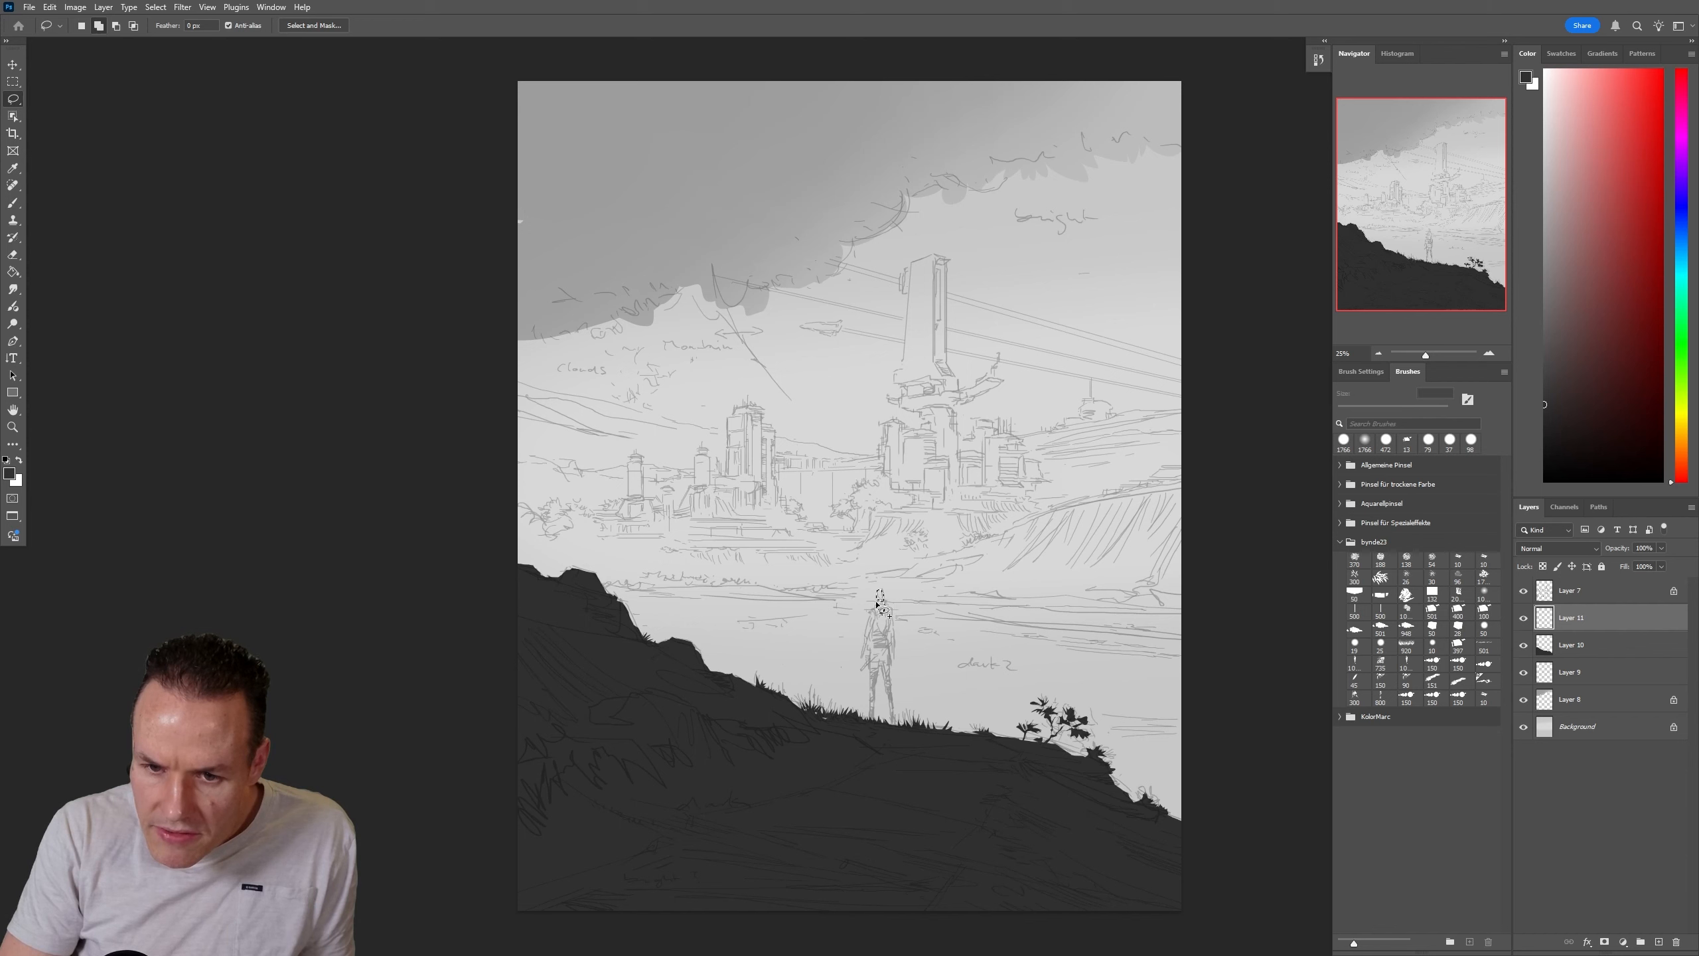
pyautogui.moveTo(875, 608); pyautogui.dragTo(884, 604)
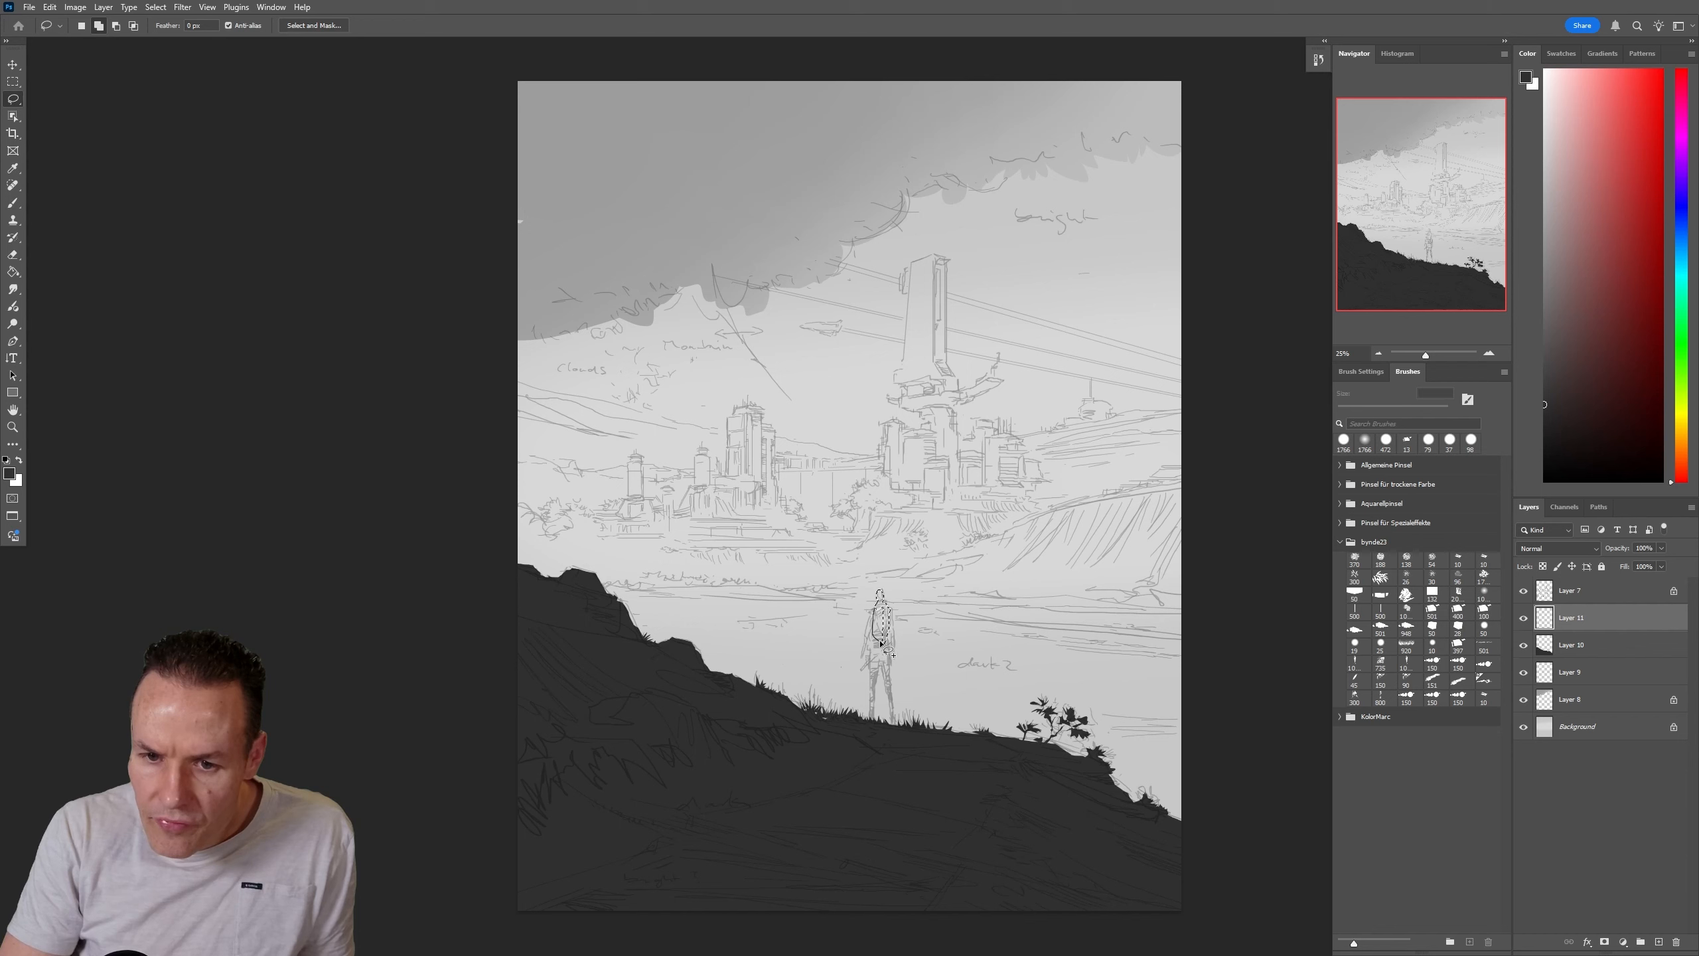
pyautogui.moveTo(887, 611); pyautogui.dragTo(875, 628)
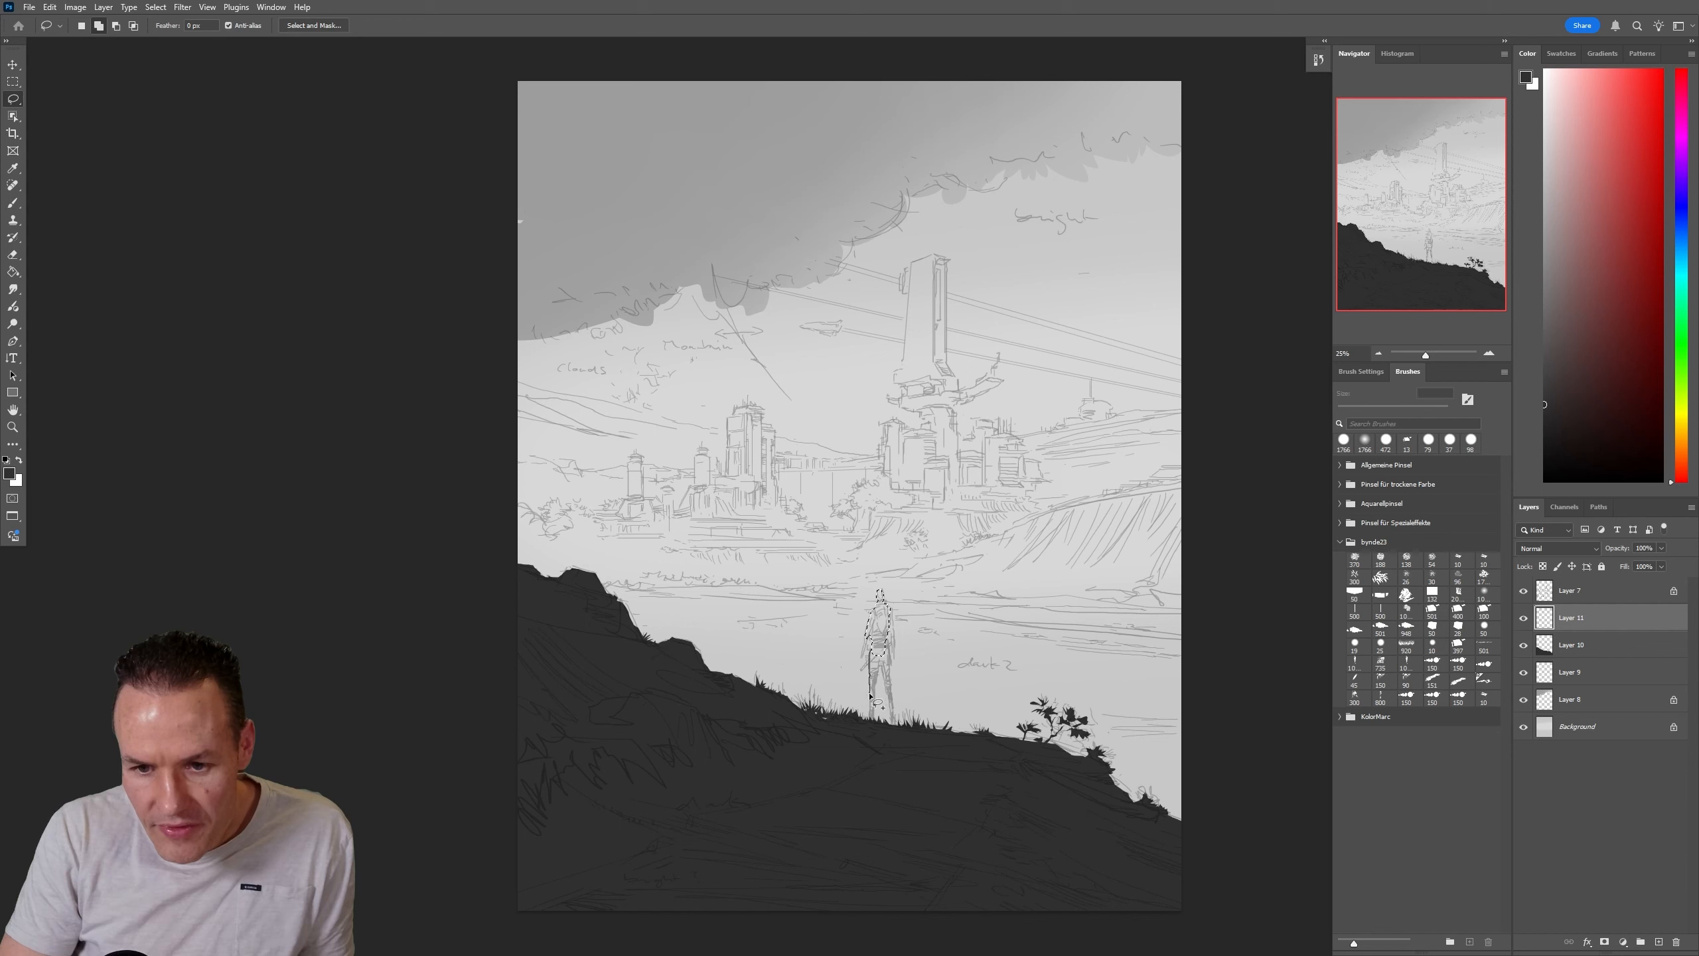
pyautogui.moveTo(870, 696)
pyautogui.mouseDown()
pyautogui.moveTo(871, 722)
pyautogui.moveTo(875, 690)
pyautogui.mouseUp()
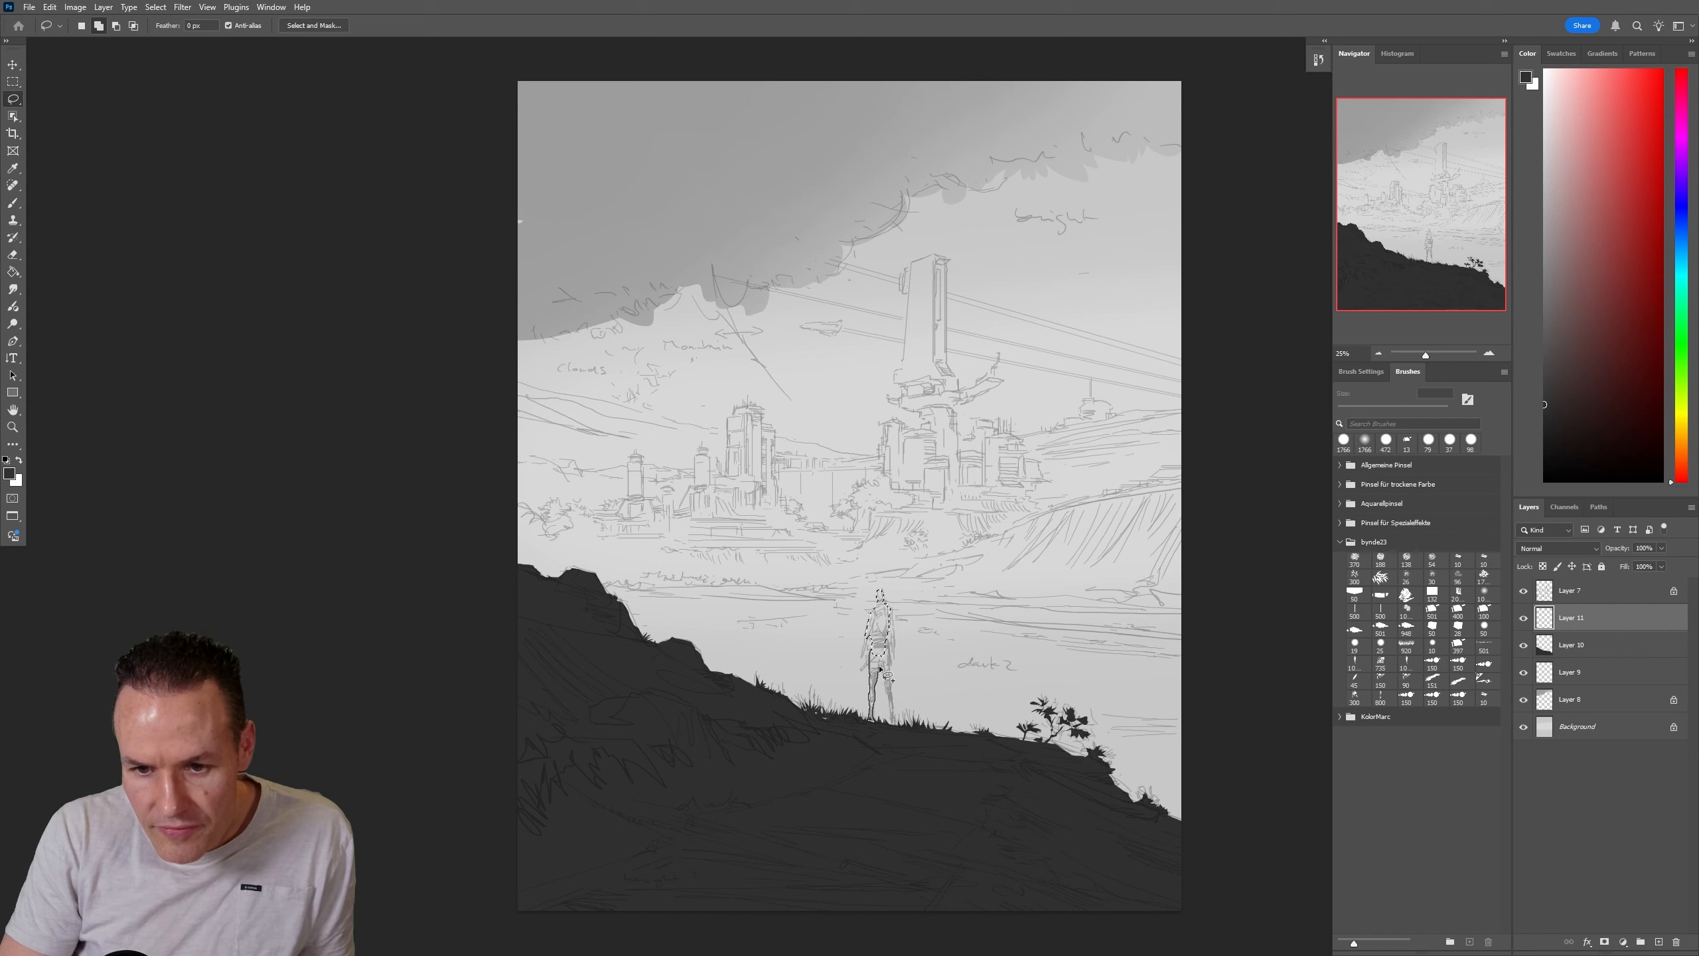
pyautogui.moveTo(878, 647)
pyautogui.mouseDown()
pyautogui.moveTo(898, 734)
pyautogui.moveTo(899, 697)
pyautogui.mouseUp()
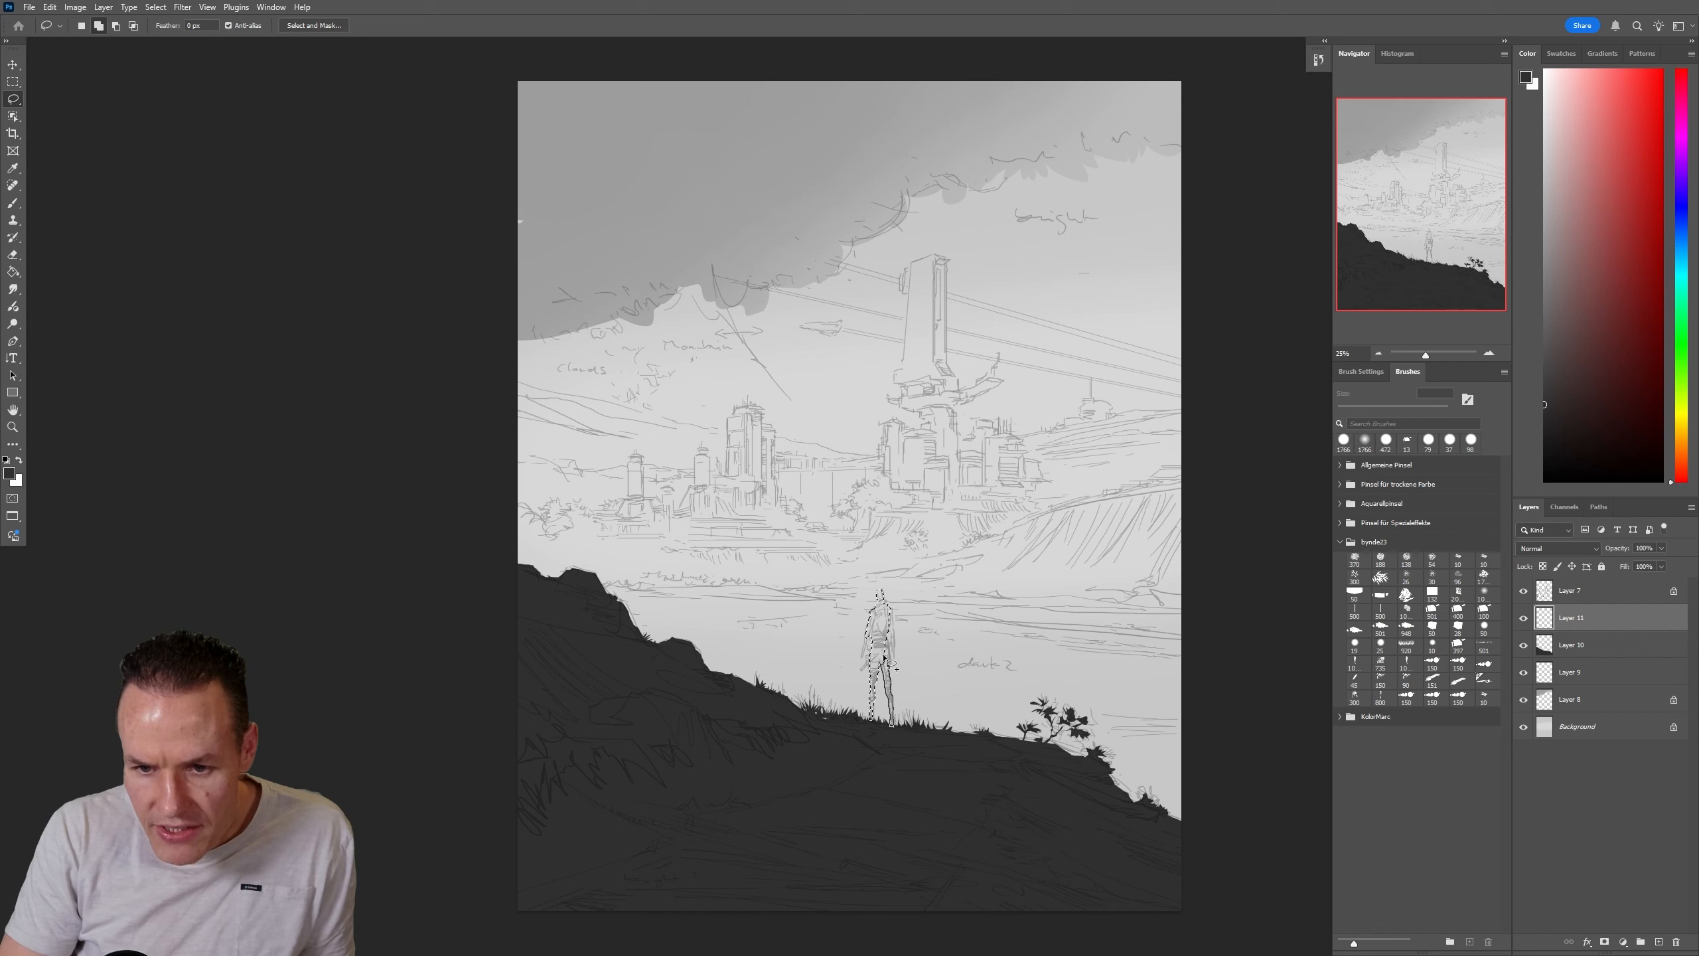
pyautogui.moveTo(898, 678); pyautogui.dragTo(895, 673)
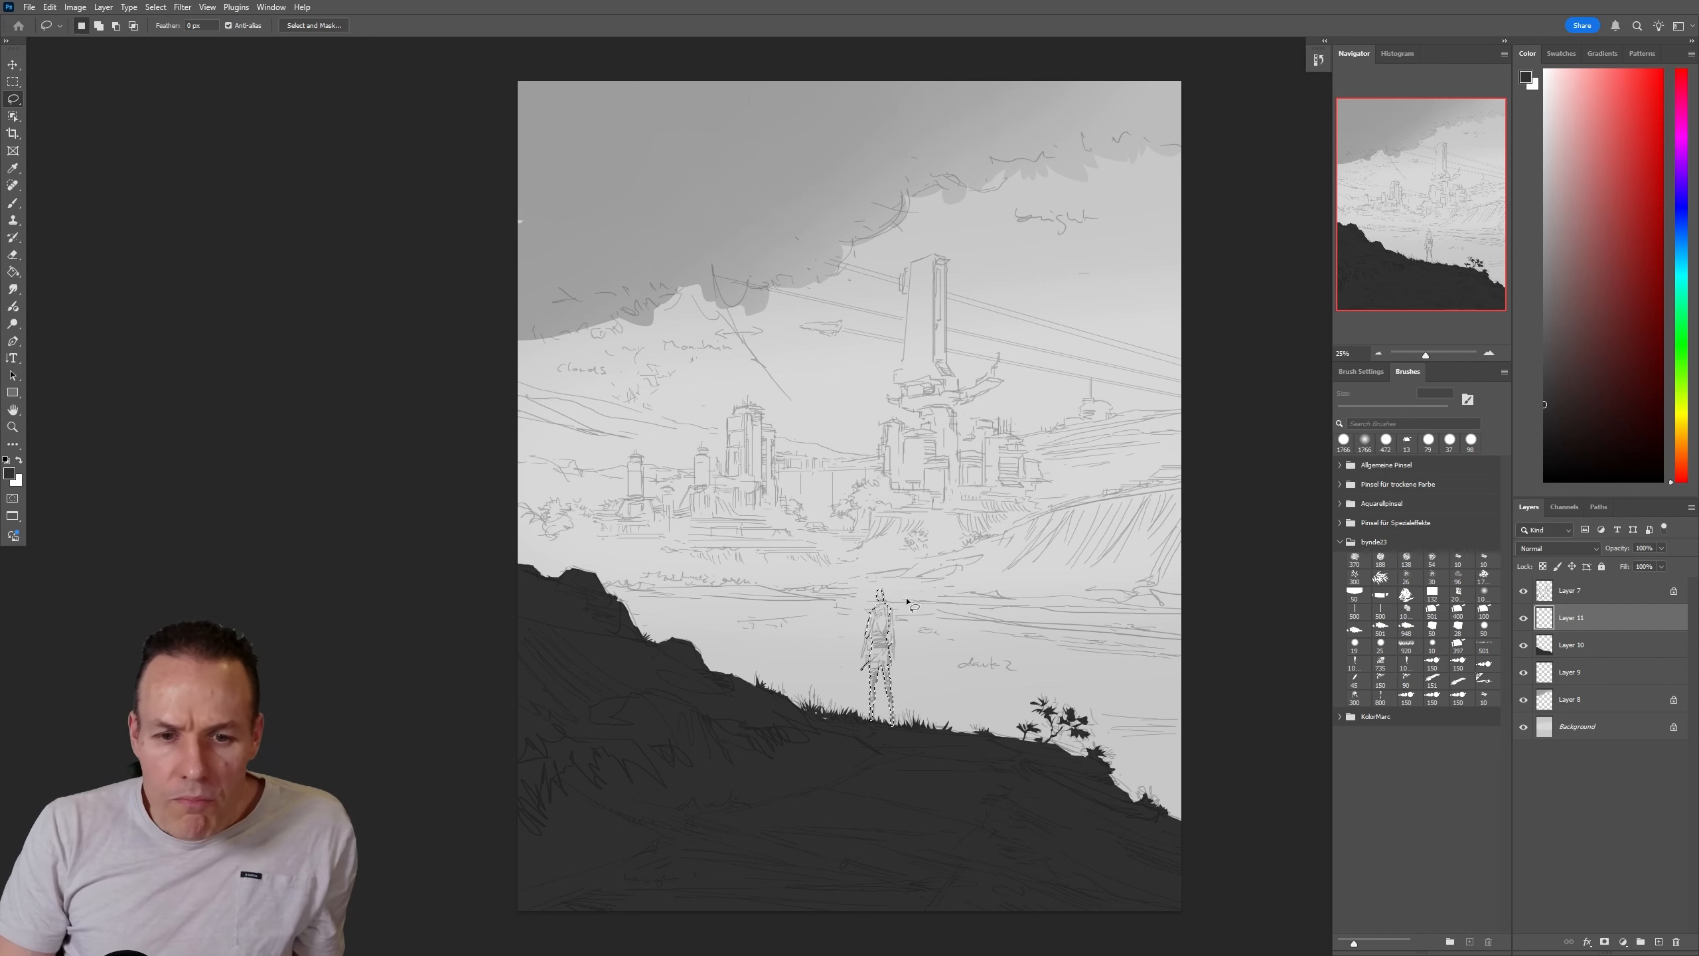
pyautogui.press('shift')
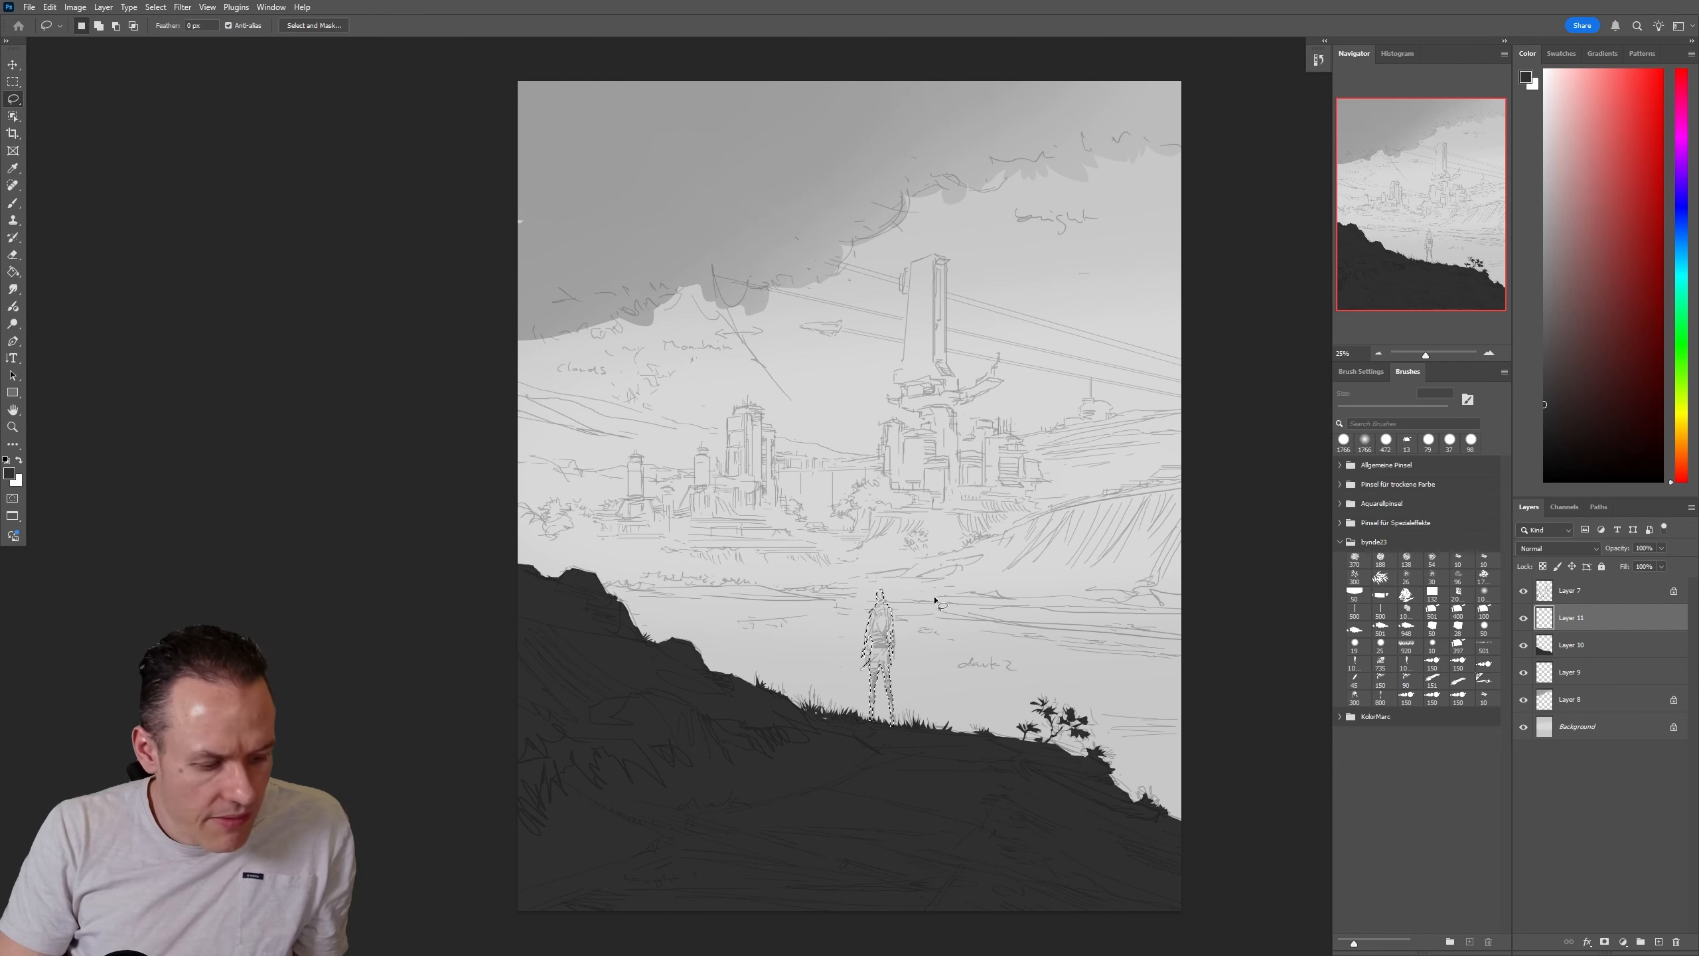
# Fill the selected figure with near-black on Layer 11 using the very large hard brush, and clear the selection
pyautogui.press('b')
pyautogui.click(1544, 432)
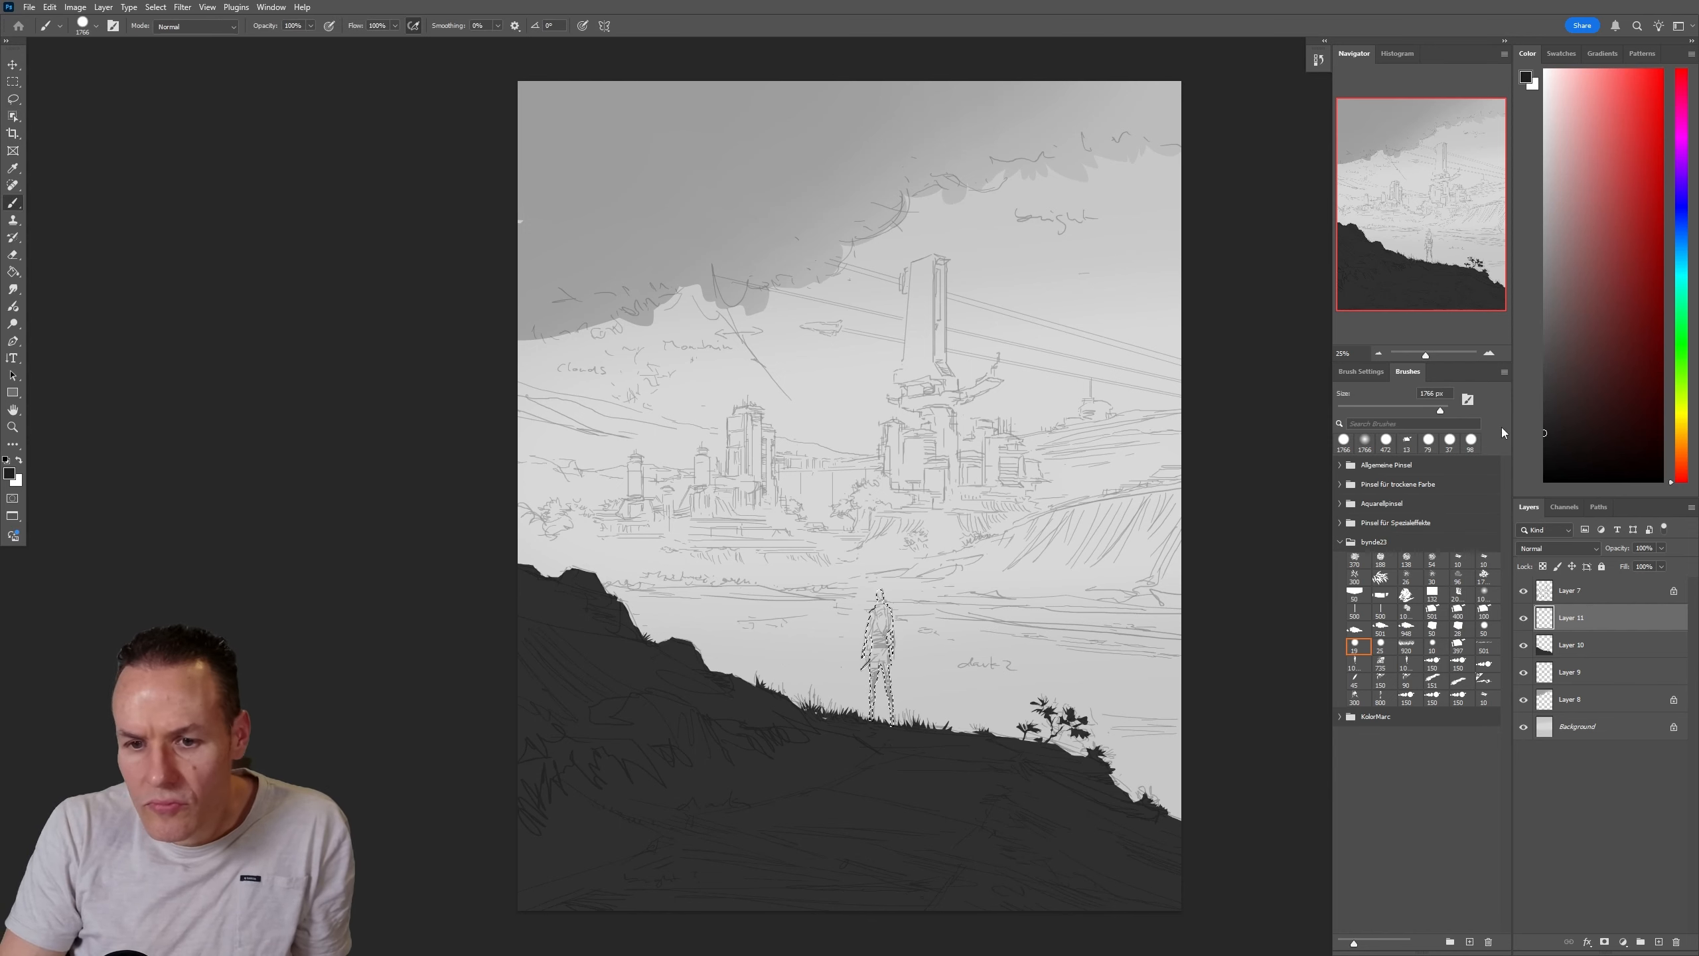
pyautogui.moveTo(874, 647); pyautogui.dragTo(857, 637)
pyautogui.hotkey('ctrl', 'd')
pyautogui.press('l')
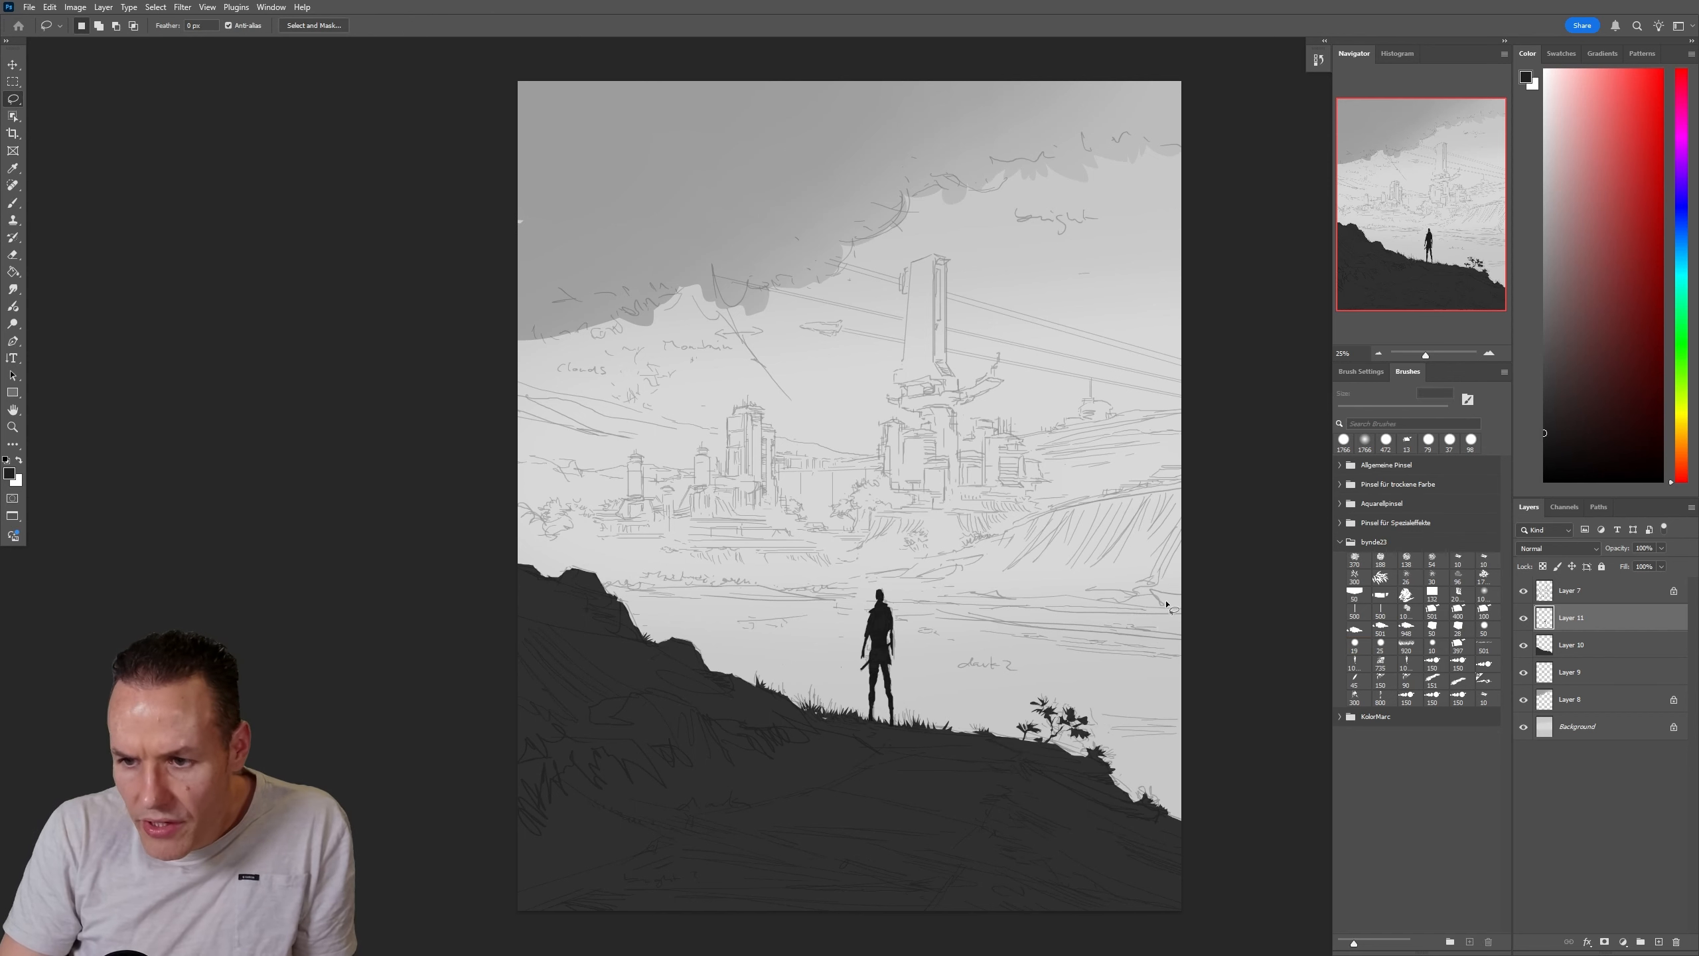
# Refine the figure's silhouette on Layer 11 with a 50 px brush and a smaller hard eraser, checking it against the line sketch
pyautogui.press('b')
pyautogui.click(1380, 644)
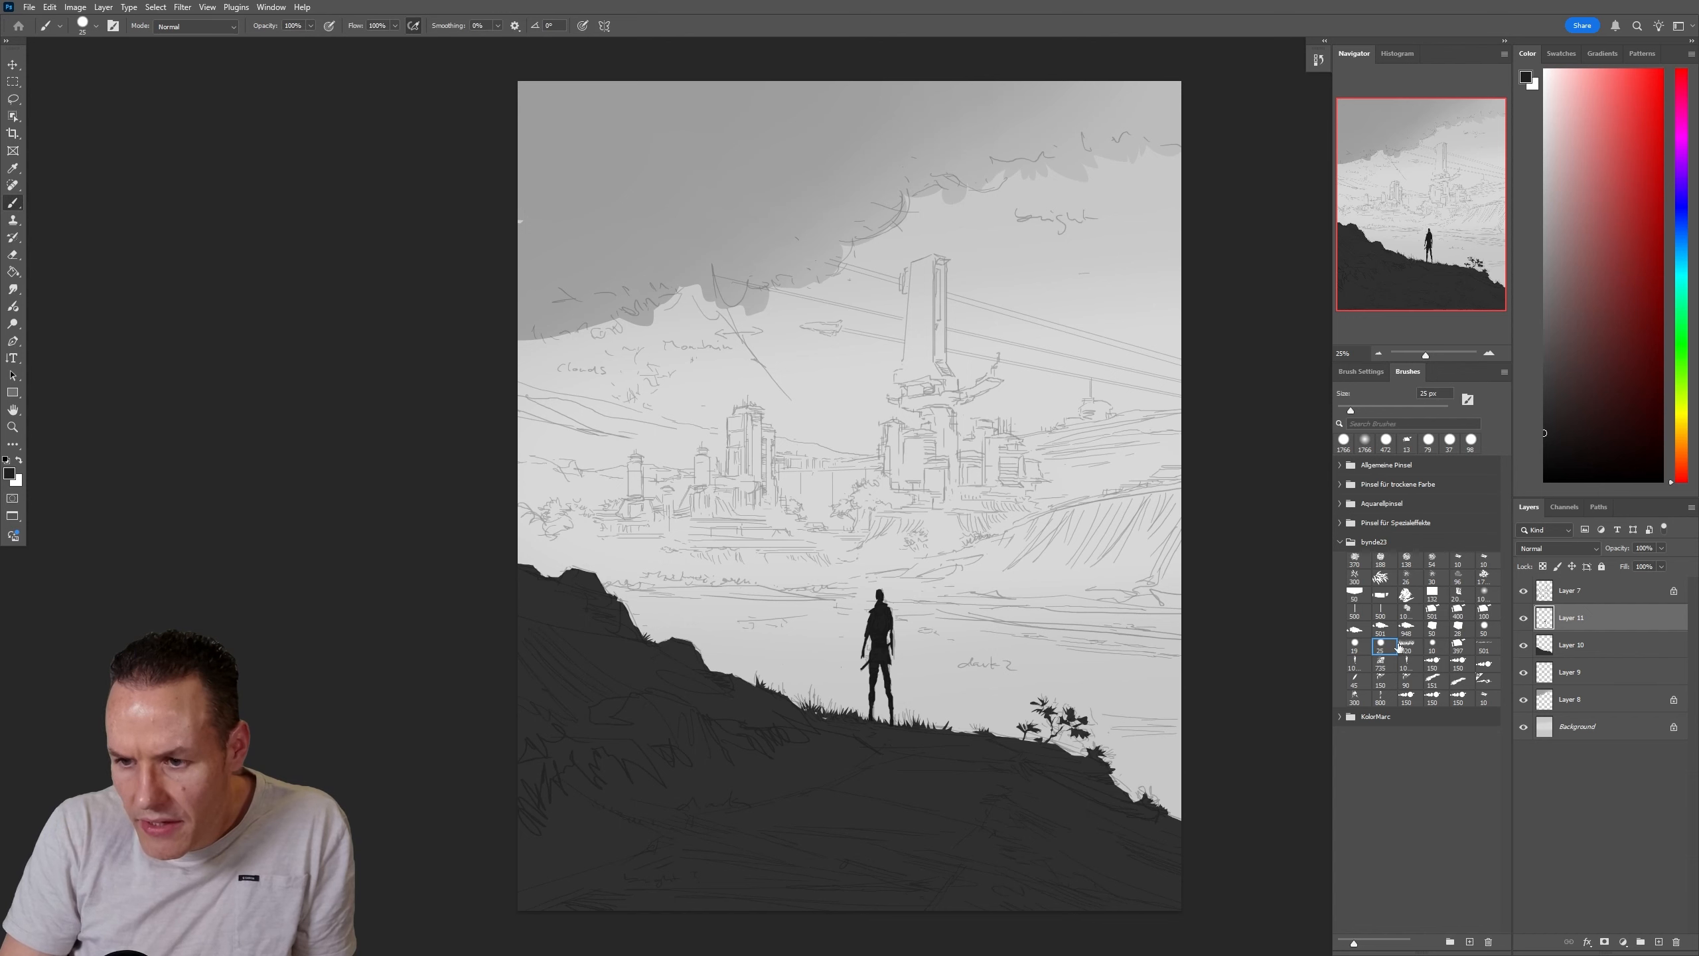
pyautogui.click(1488, 629)
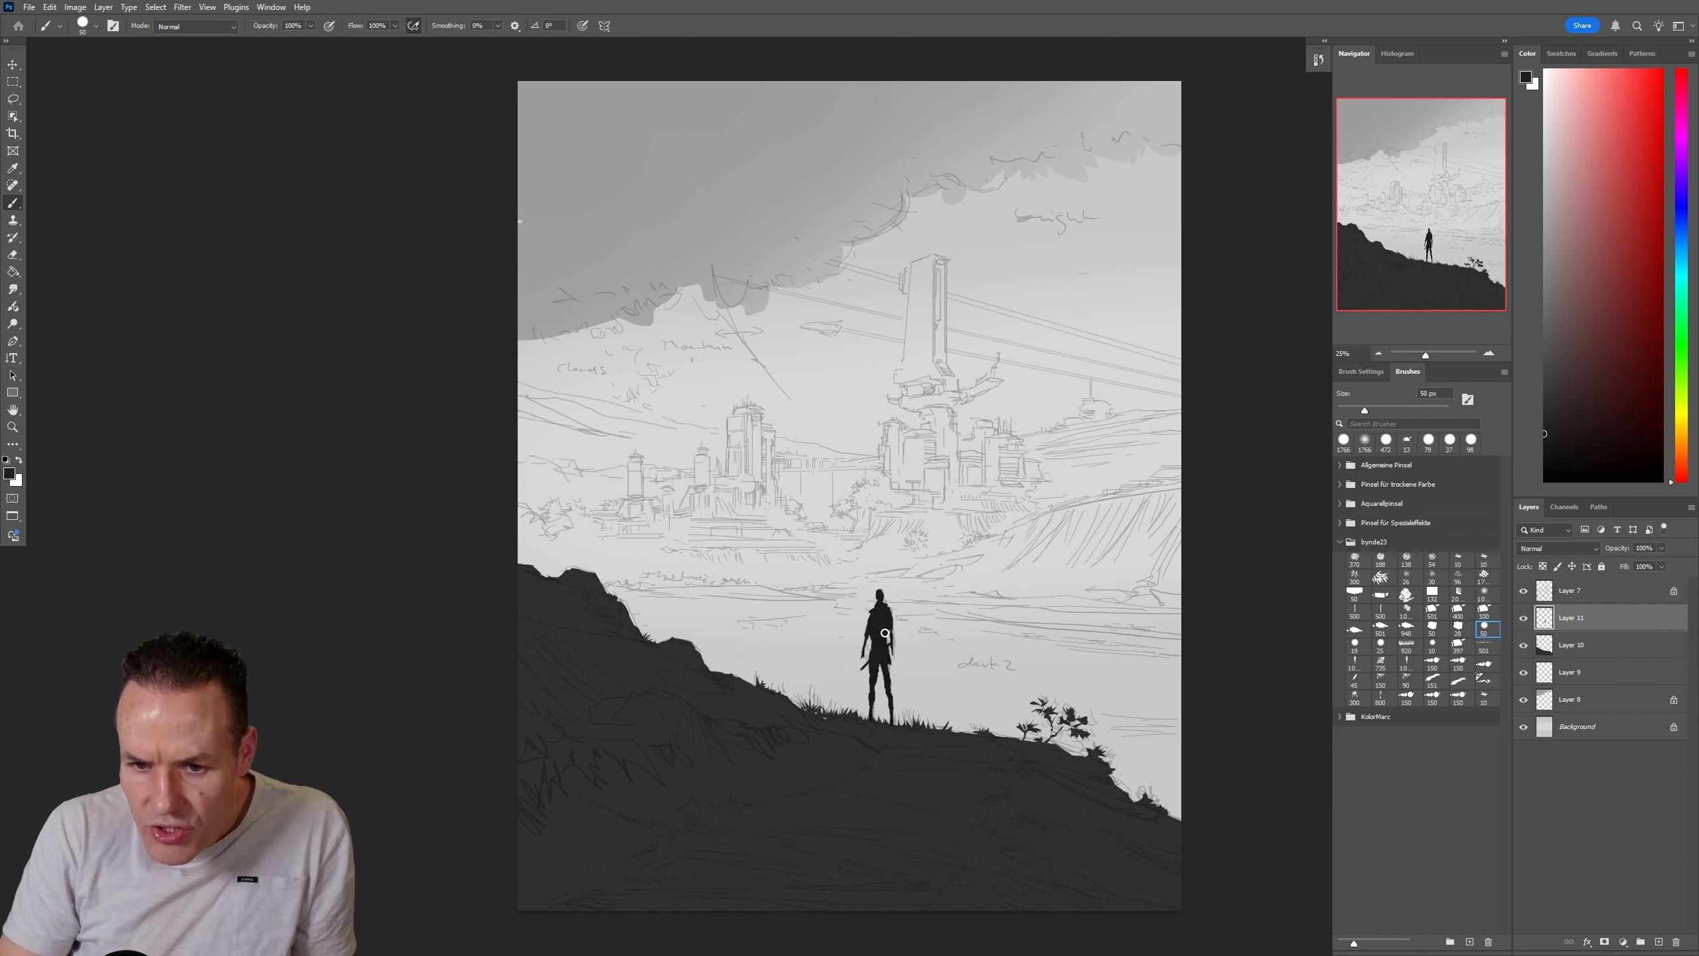
pyautogui.click(1523, 591)
pyautogui.click(1523, 592)
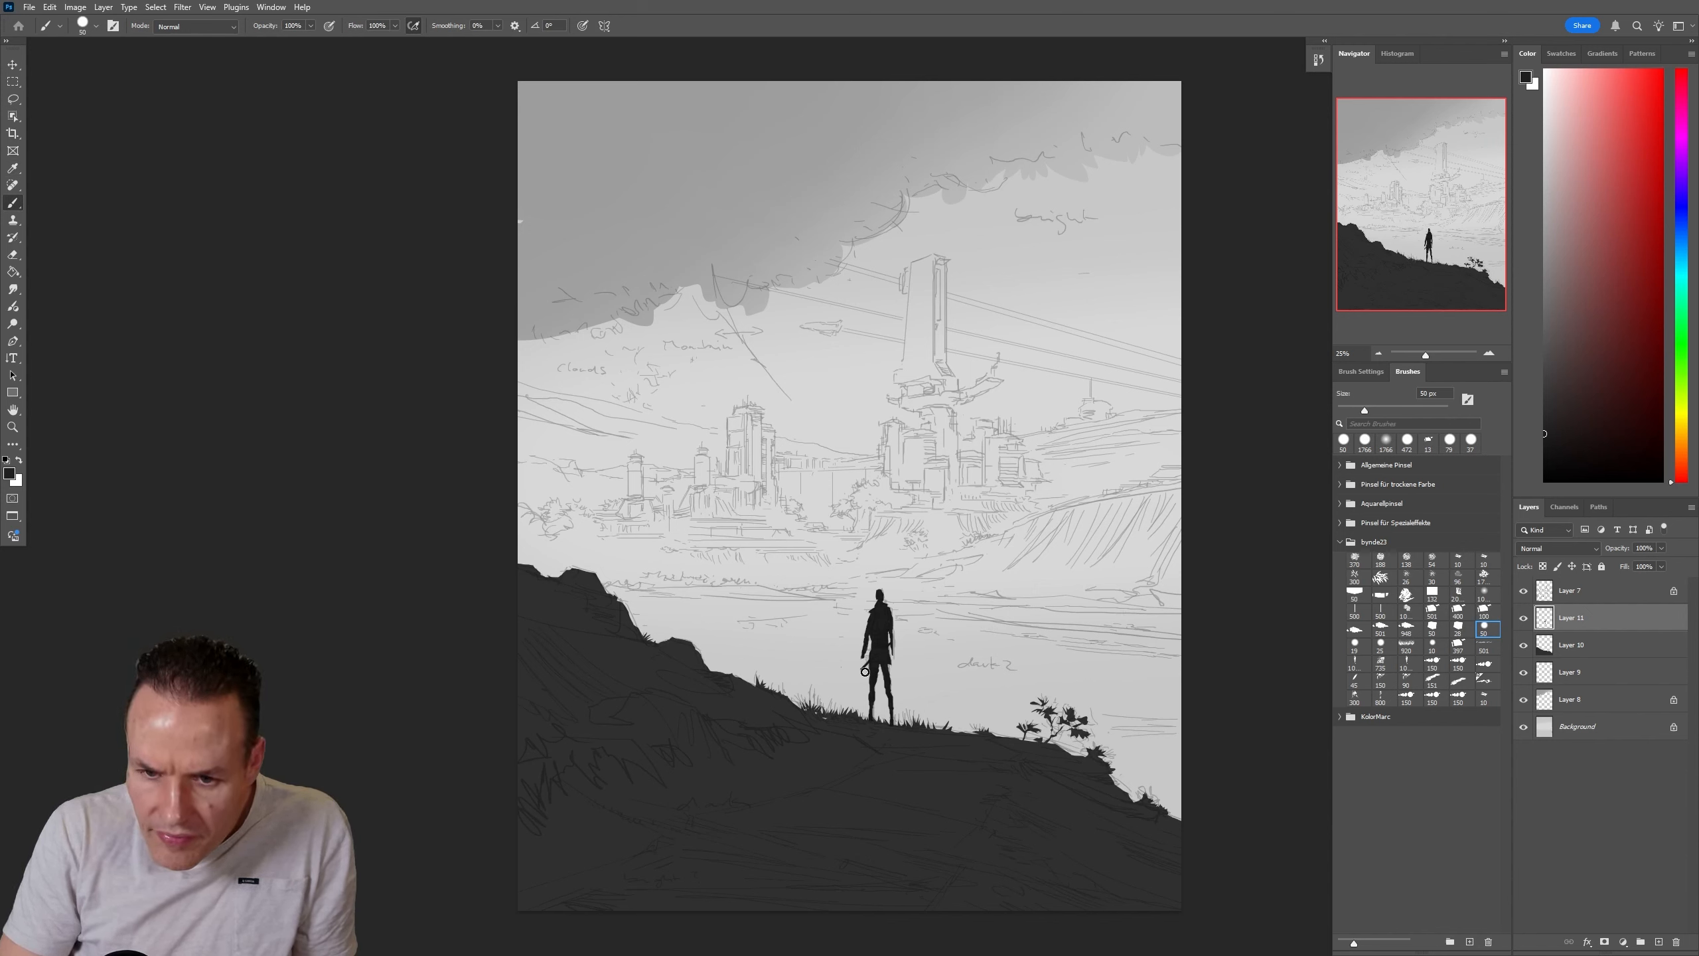
pyautogui.press('e')
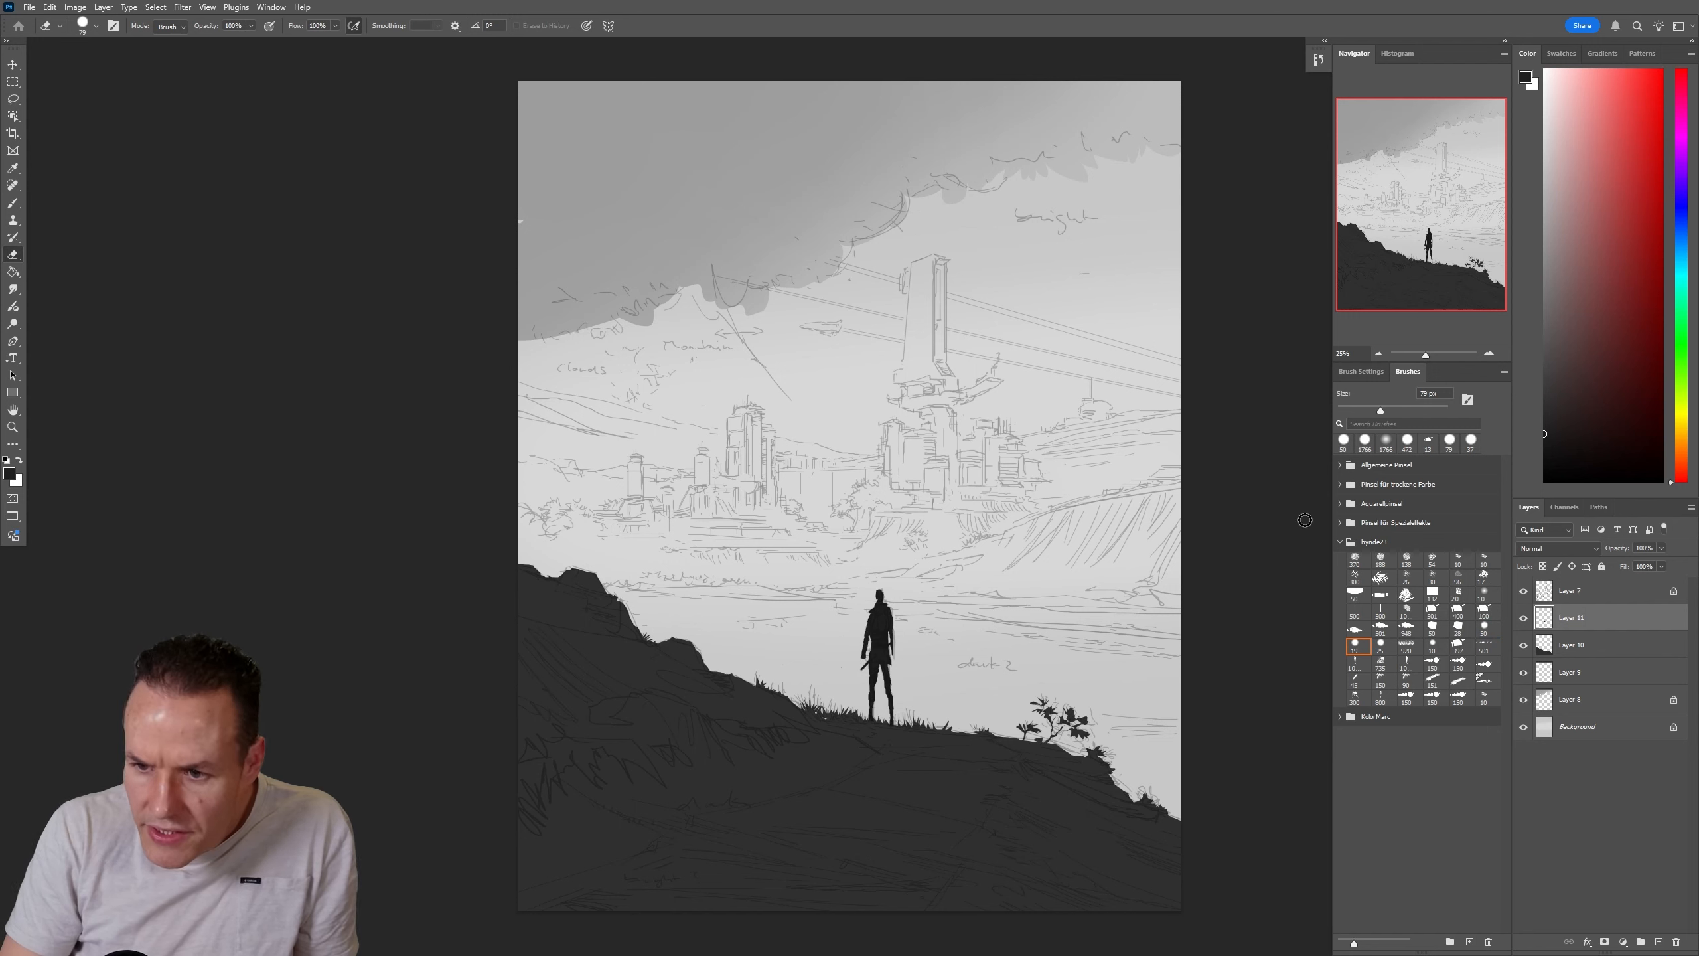
pyautogui.click(1348, 410)
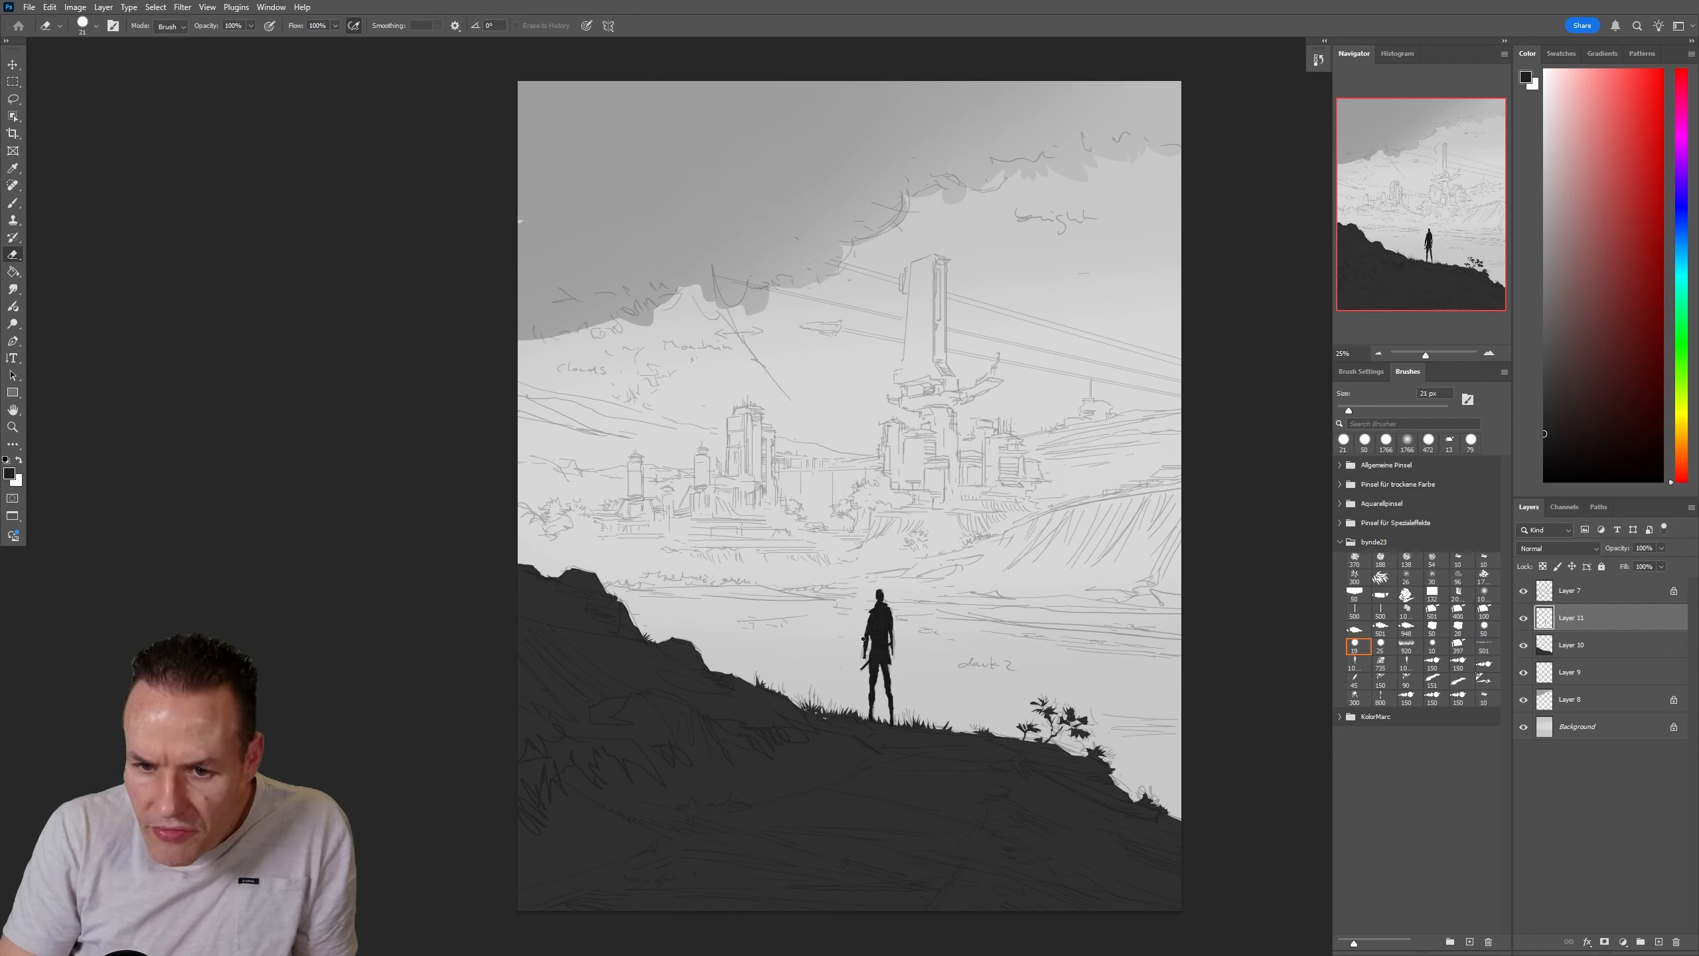
pyautogui.press('b')
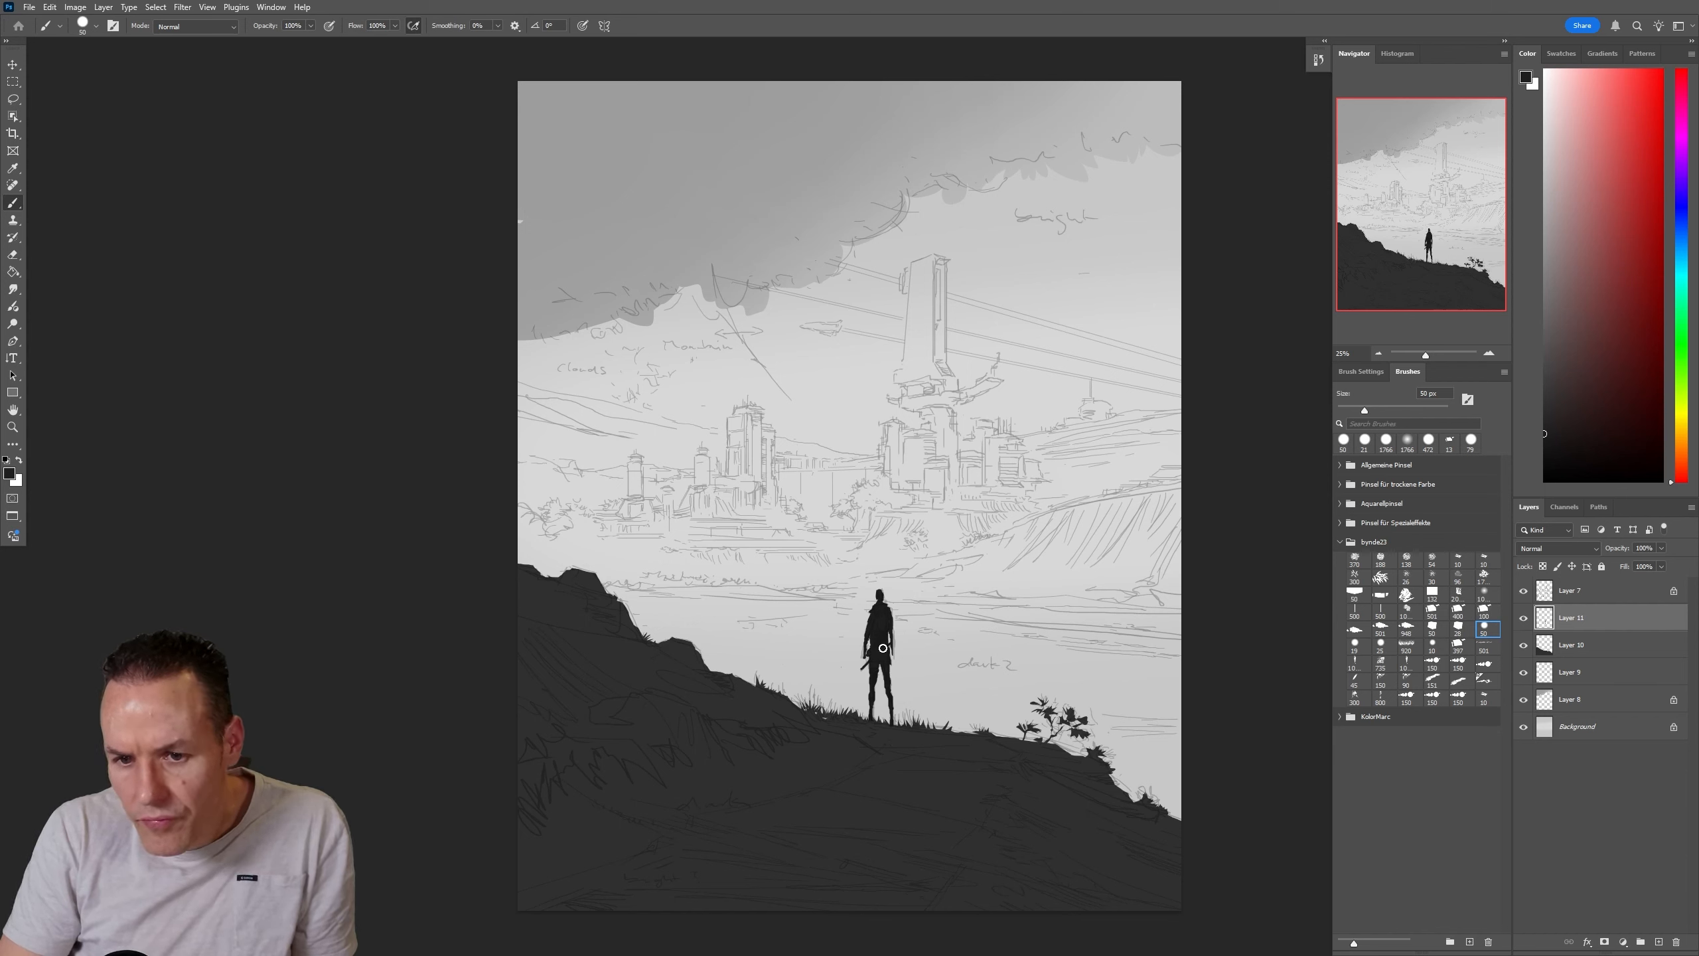
# Compare the filled figure silhouette with the line sketch by hiding and showing Layer 11
pyautogui.click(1524, 618)
pyautogui.click(1525, 617)
pyautogui.click(1525, 617)
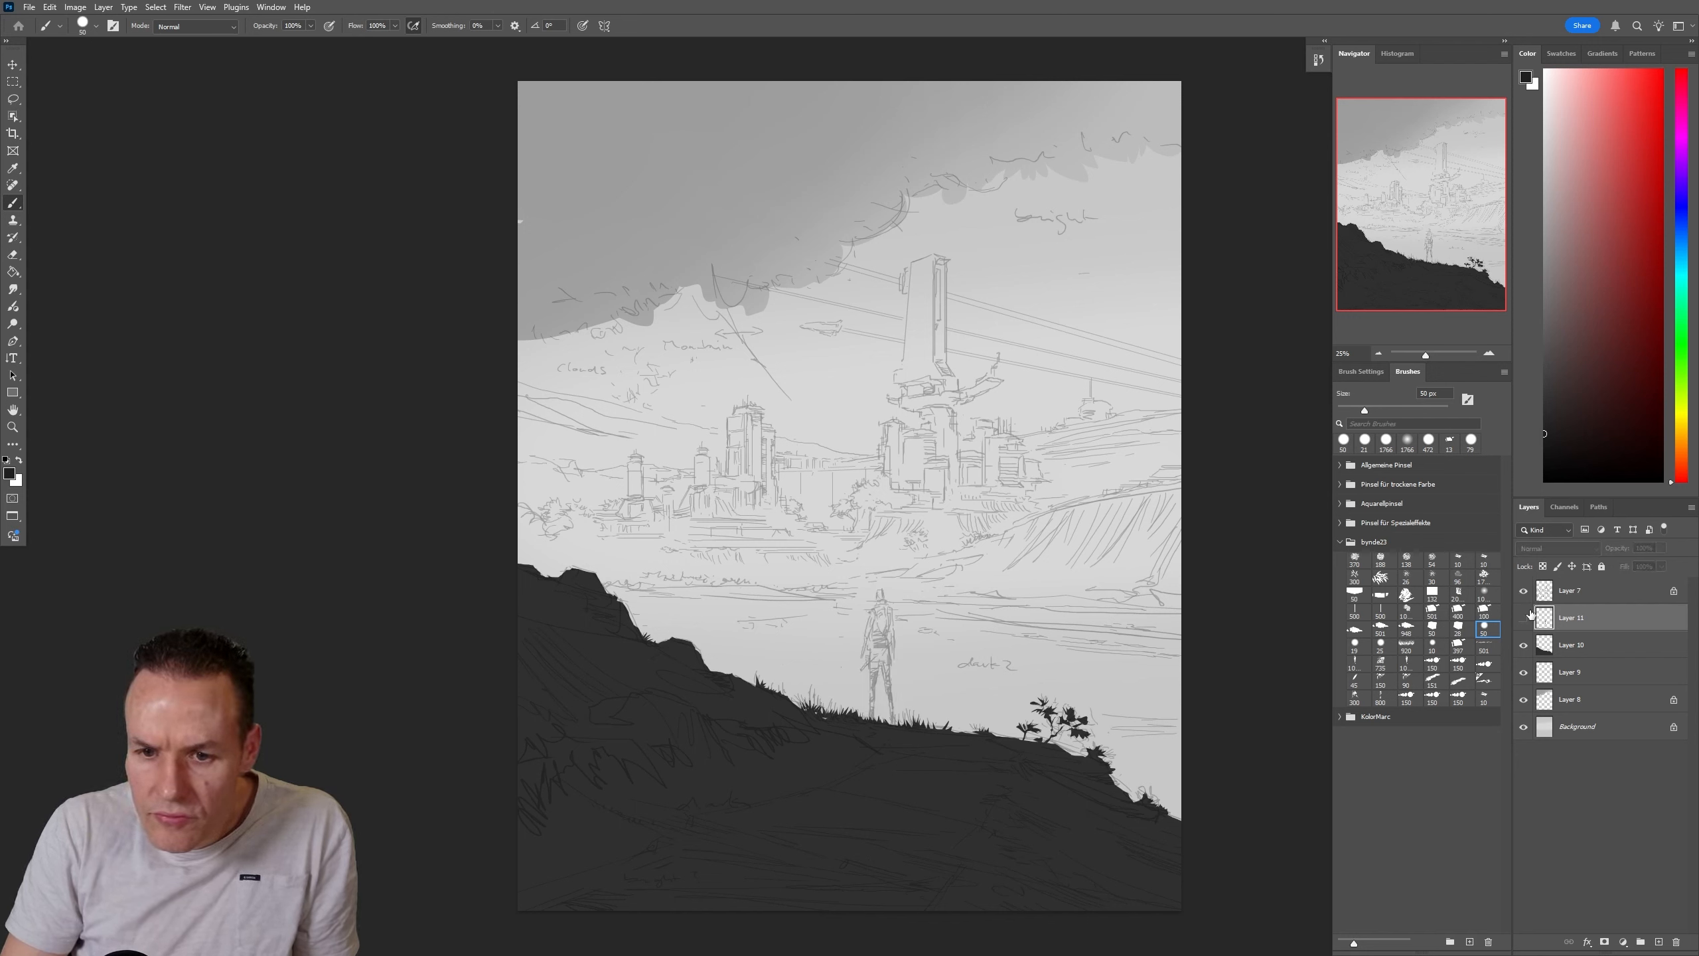
pyautogui.click(1525, 617)
pyautogui.click(1526, 617)
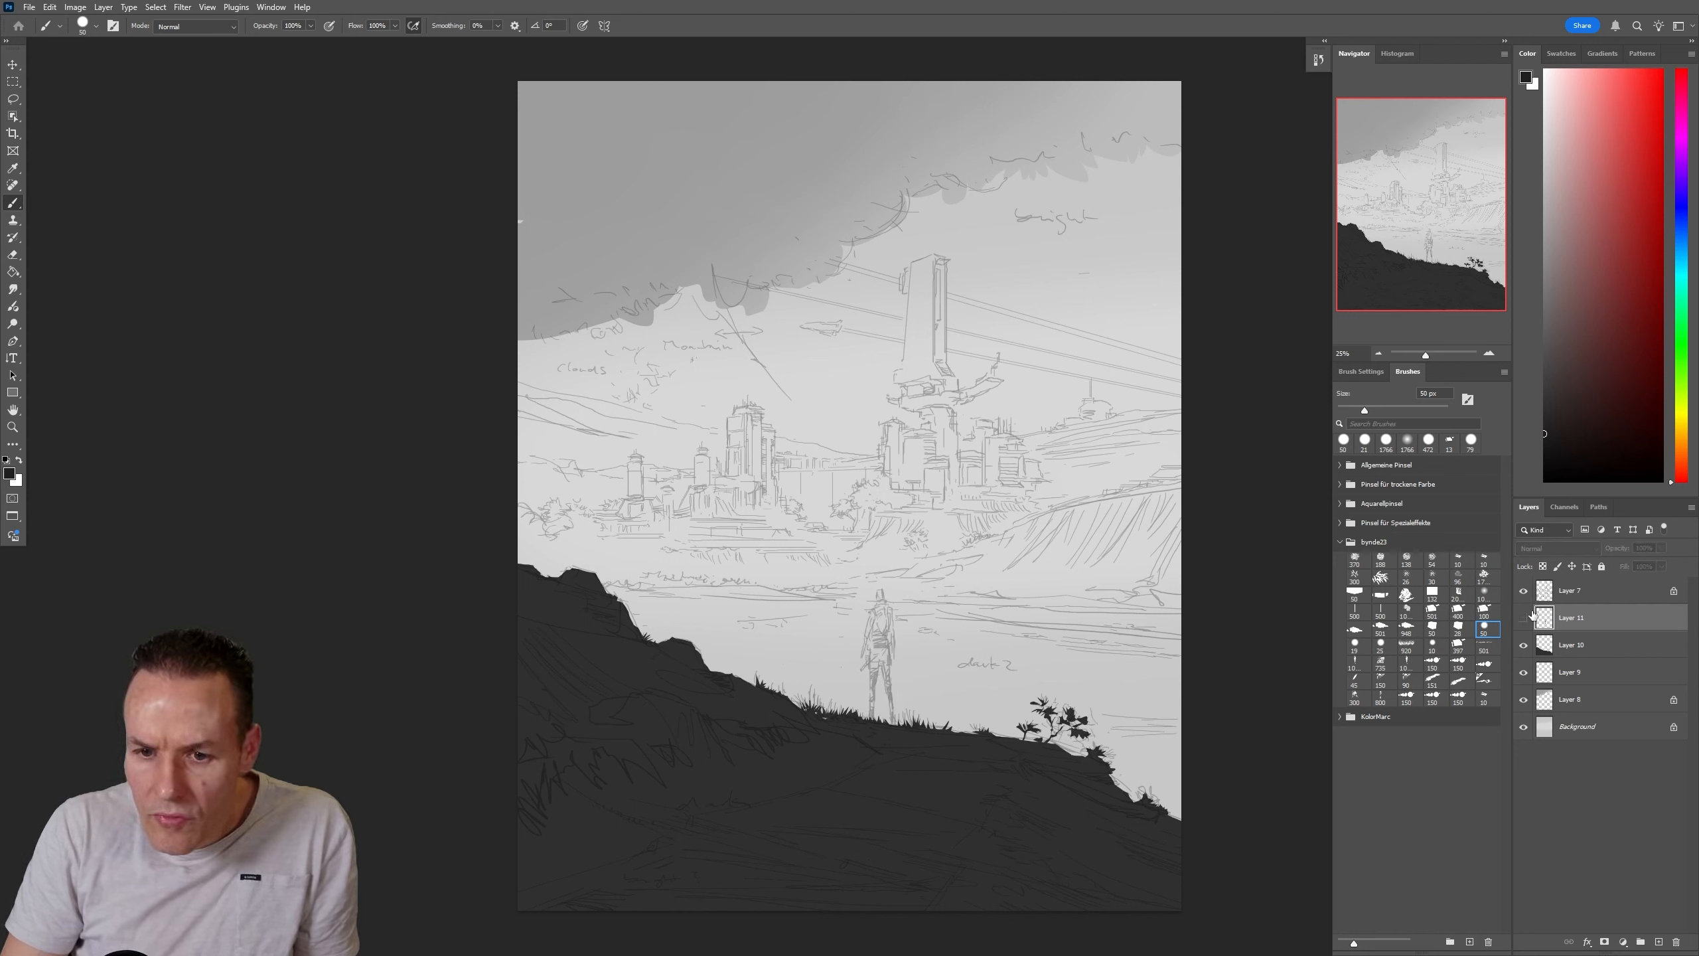
pyautogui.click(1526, 617)
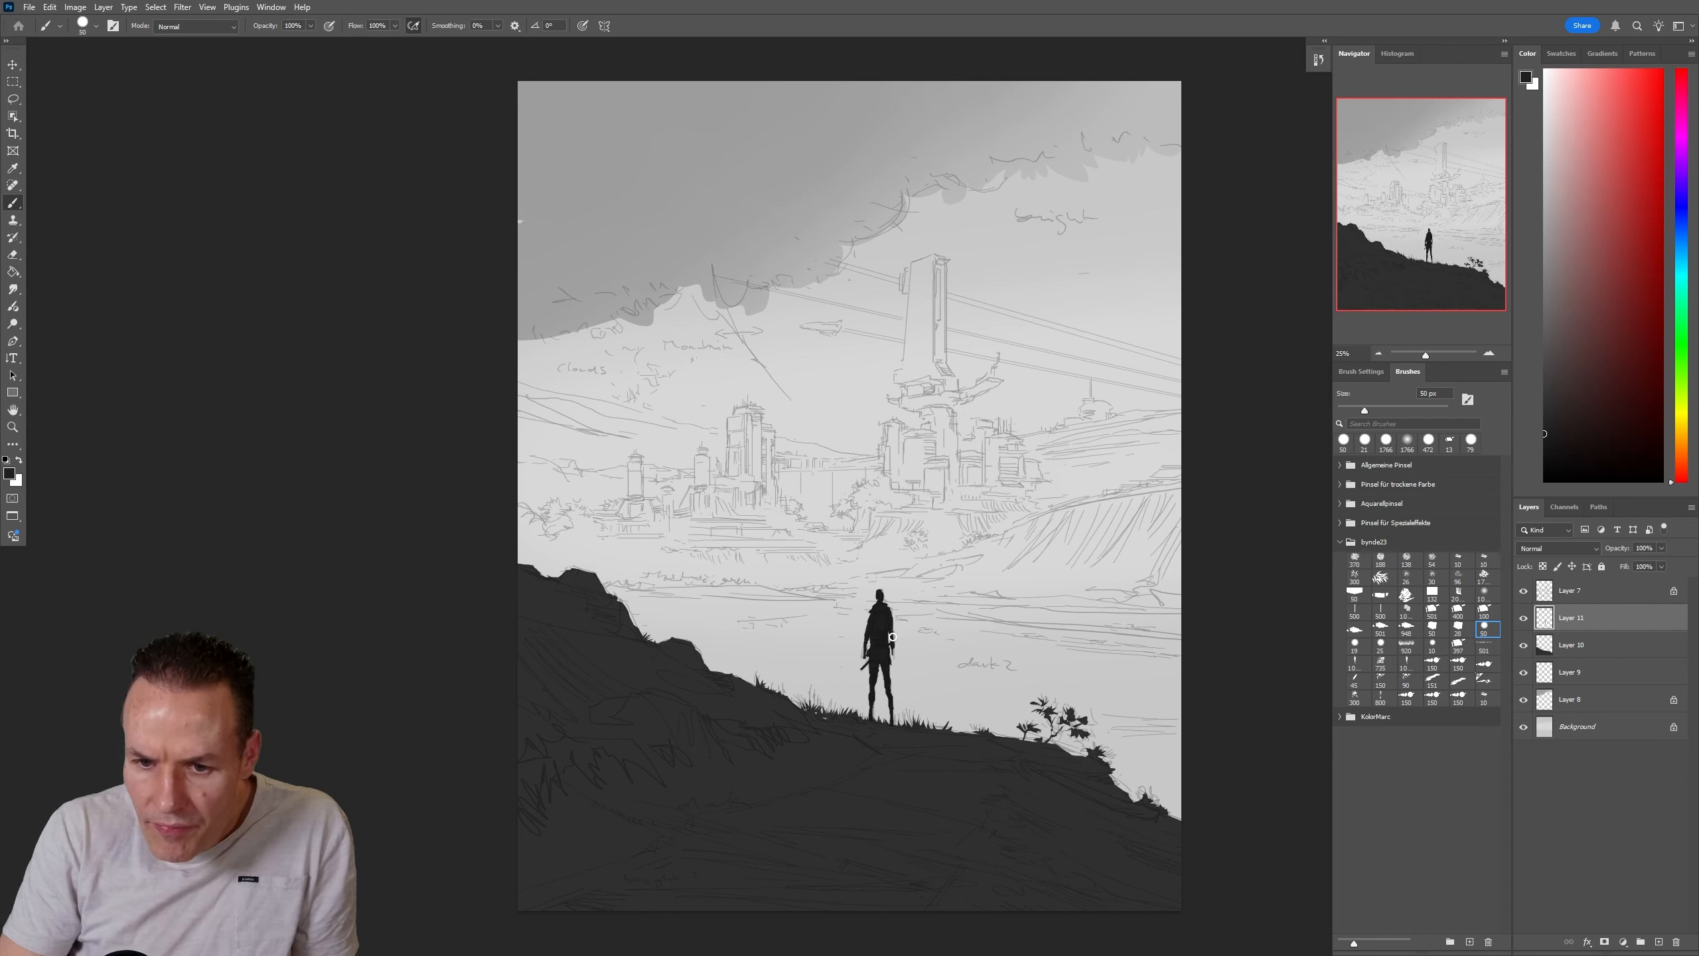
pyautogui.press('e')
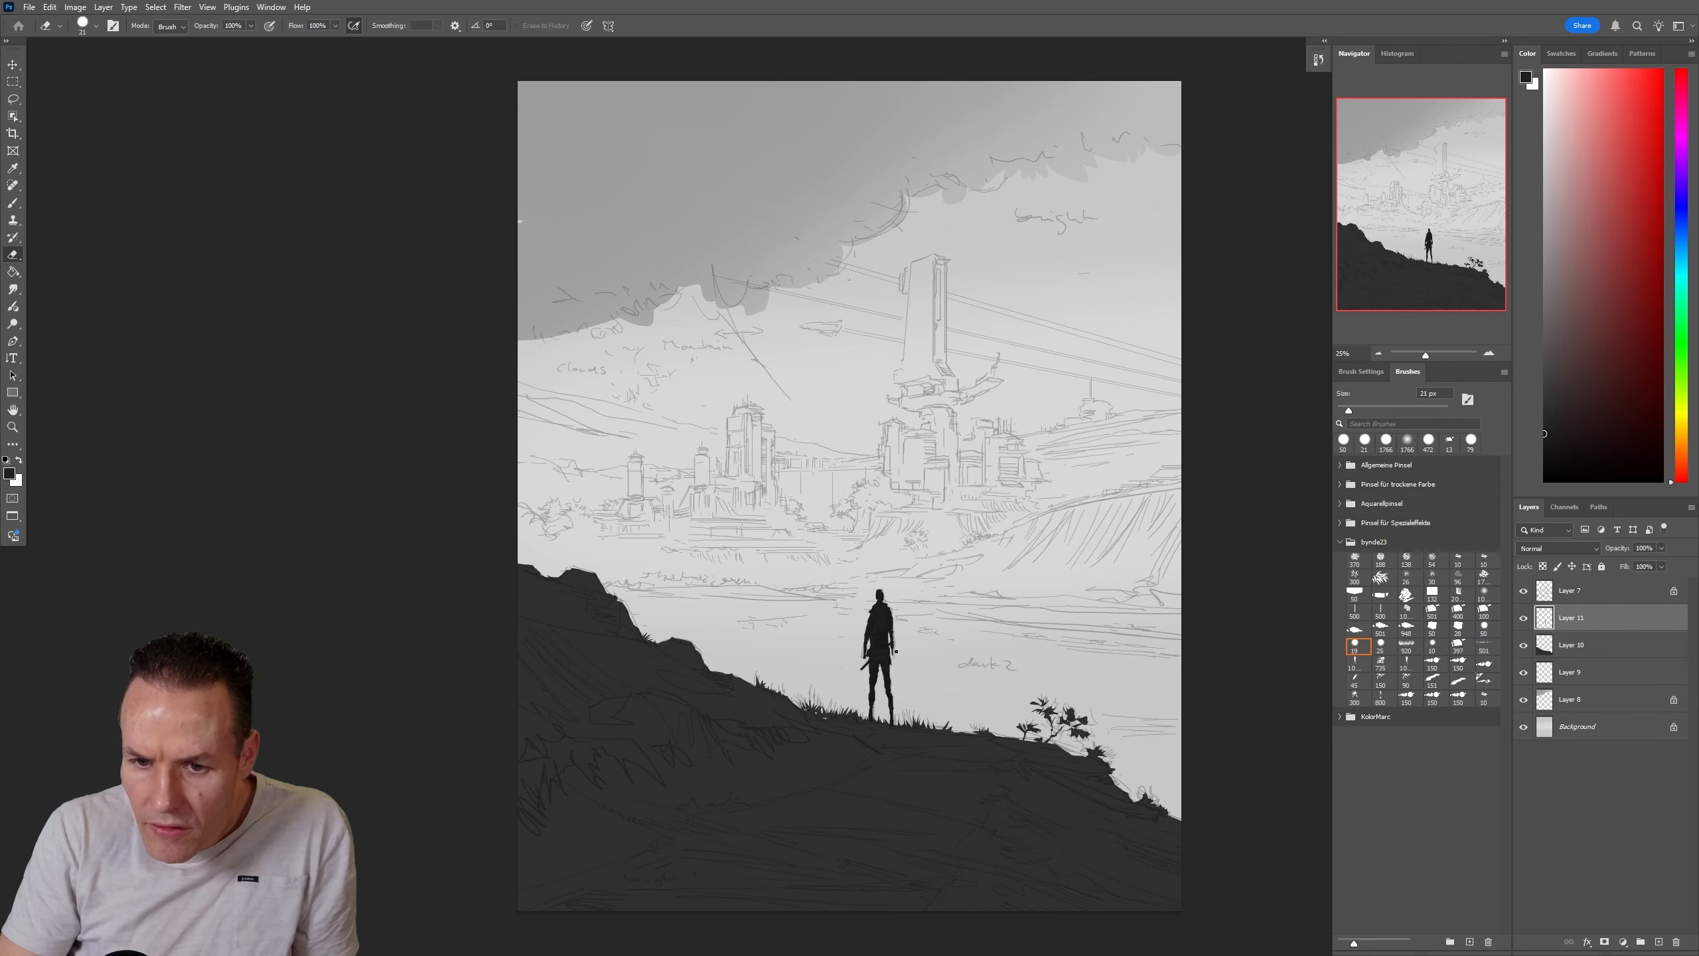
pyautogui.press('b')
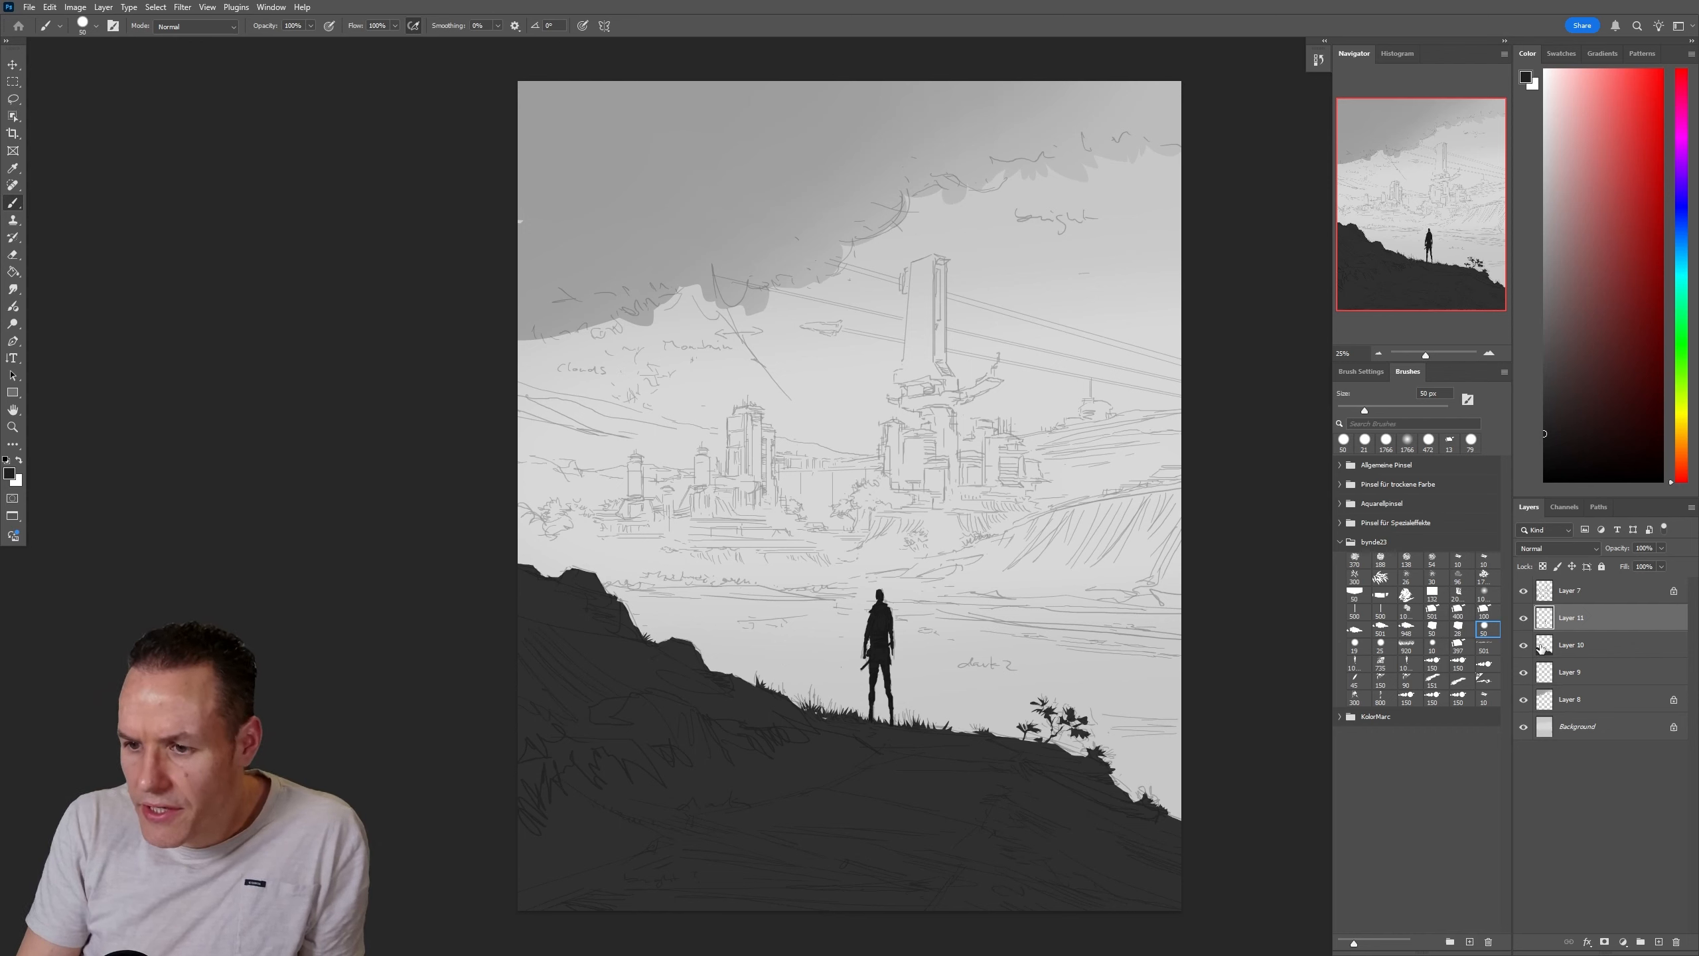
# On Layer 9, outline the midground hills and valley behind the figure with additive Lasso selections, overlapping the dark foreground hillside
pyautogui.click(1568, 674)
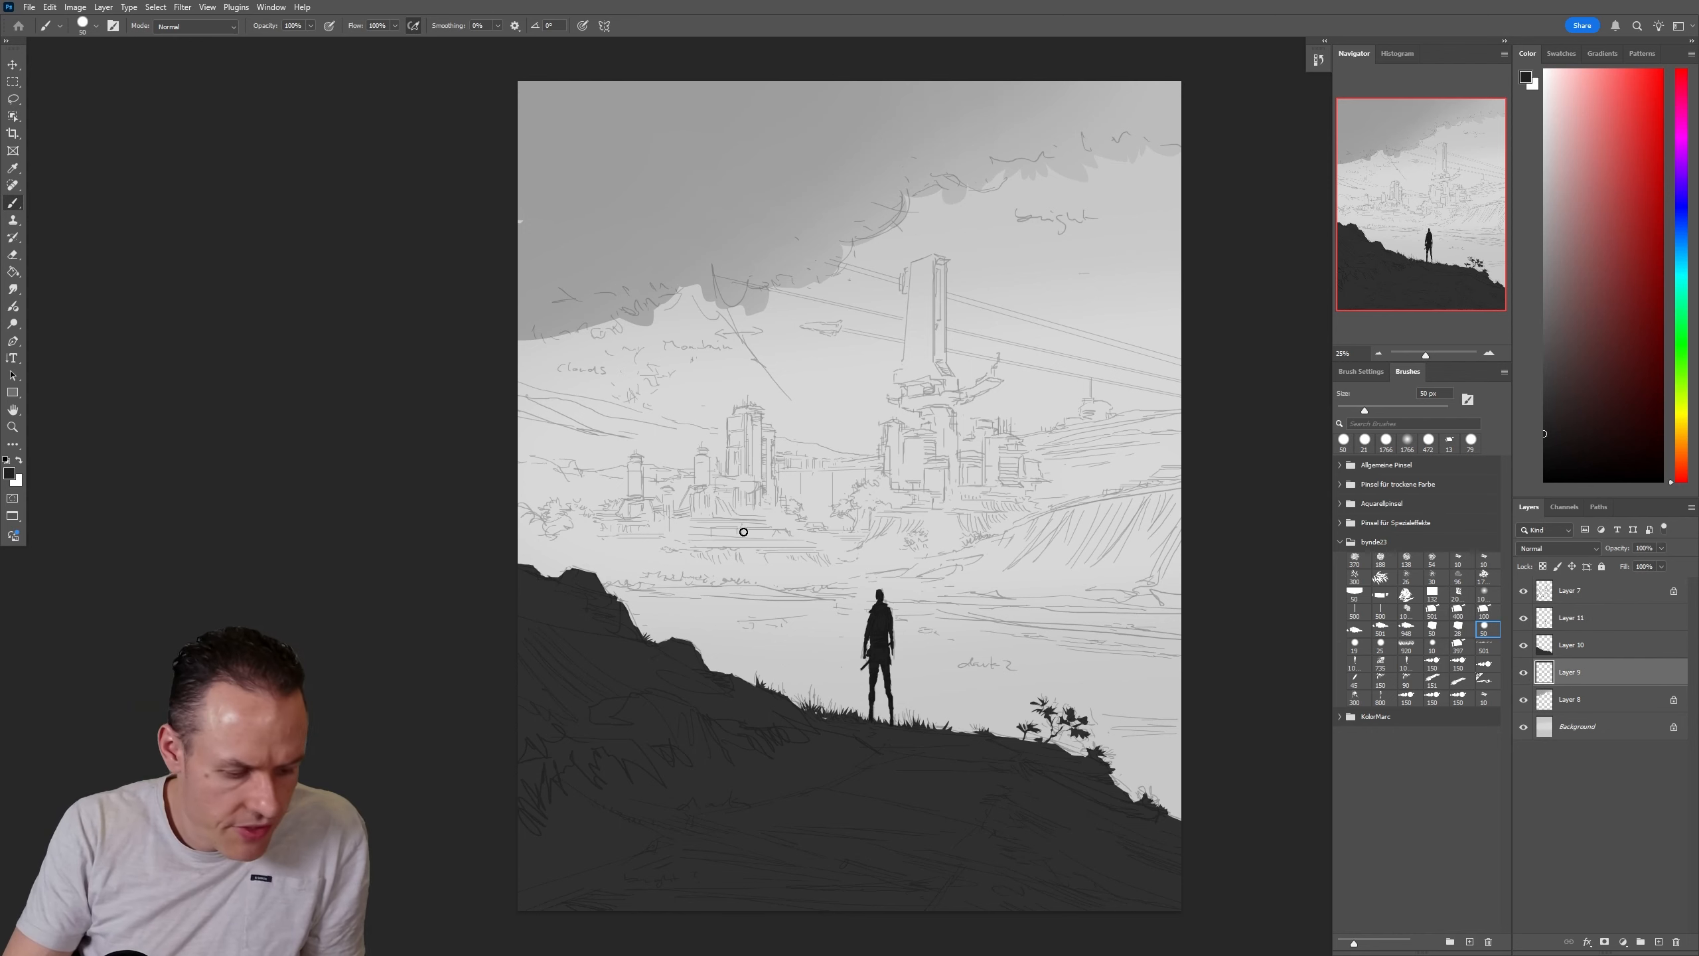
pyautogui.press('l')
pyautogui.moveTo(594, 588)
pyautogui.mouseDown()
pyautogui.moveTo(757, 586)
pyautogui.moveTo(702, 658)
pyautogui.moveTo(519, 619)
pyautogui.mouseUp()
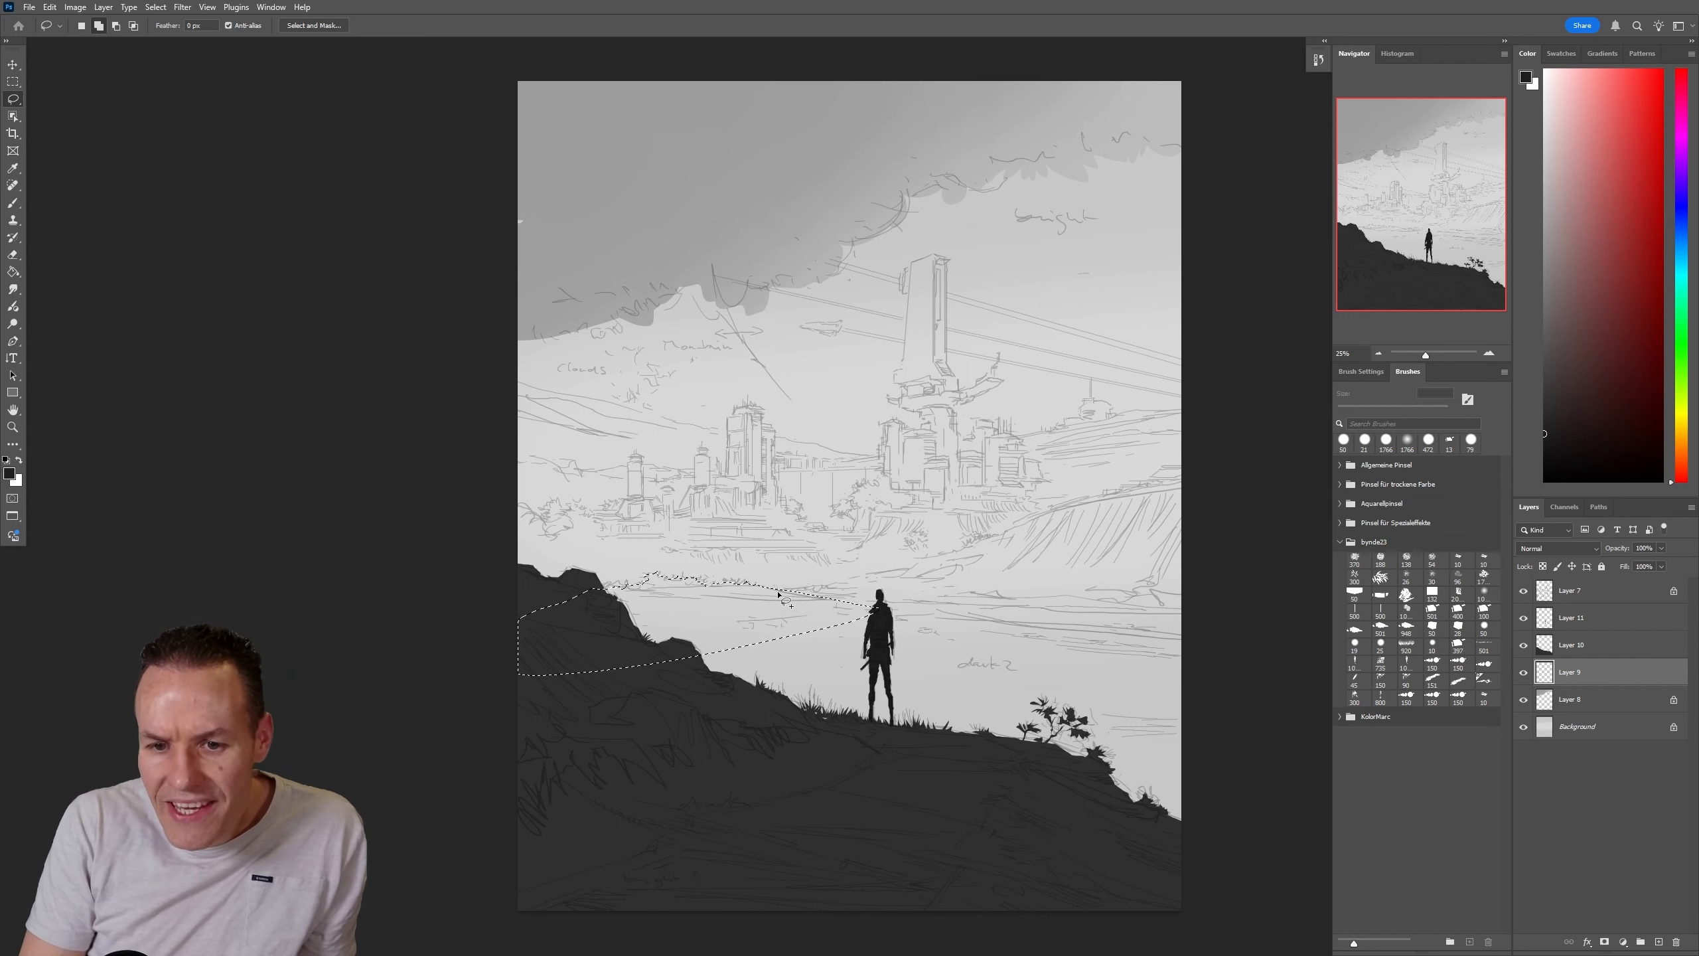
pyautogui.moveTo(779, 594)
pyautogui.mouseDown()
pyautogui.moveTo(933, 568)
pyautogui.moveTo(963, 609)
pyautogui.mouseUp()
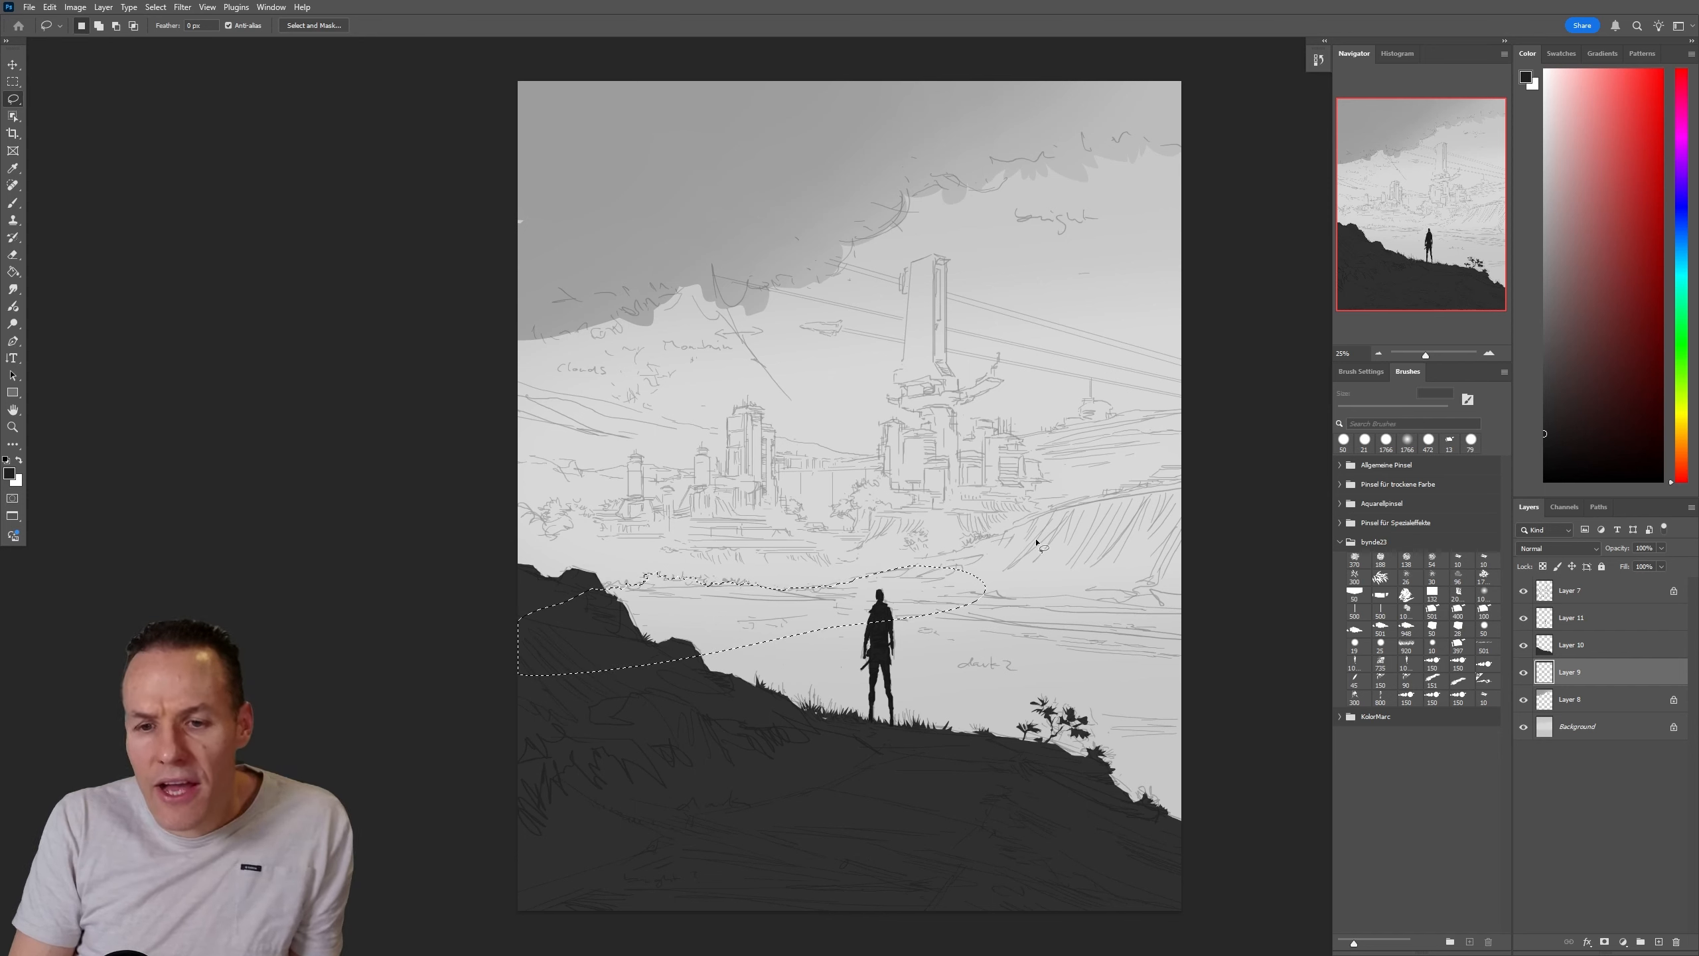
pyautogui.press('shift')
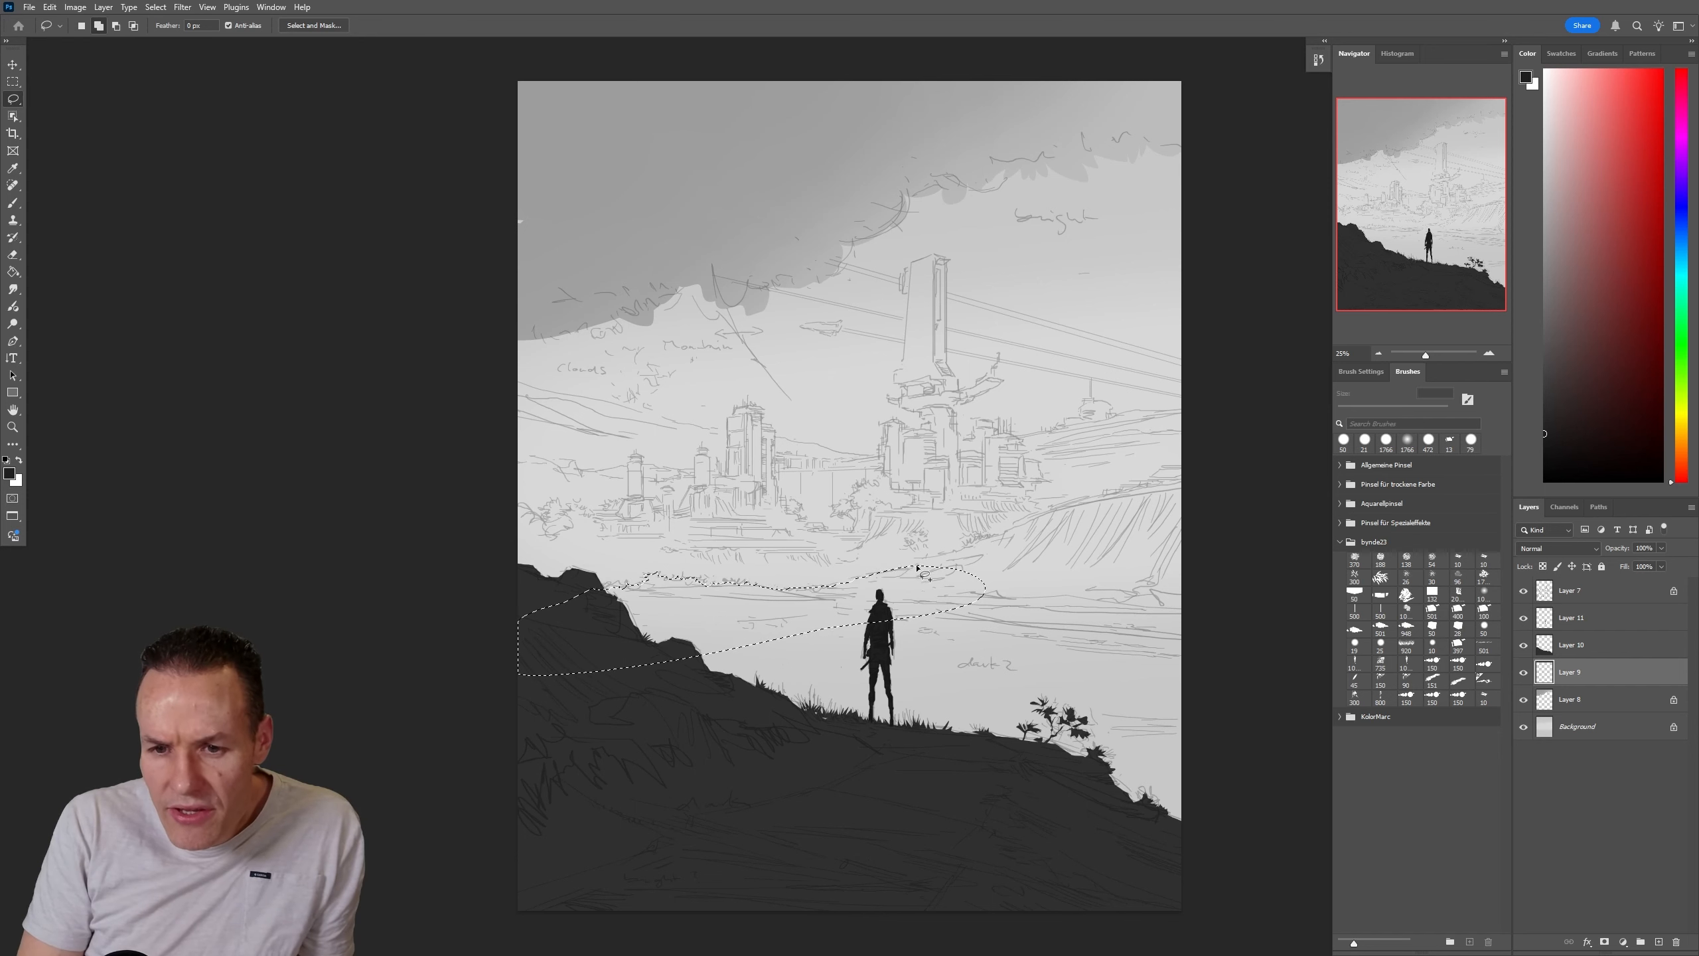
pyautogui.moveTo(937, 557)
pyautogui.mouseDown()
pyautogui.moveTo(1195, 465)
pyautogui.moveTo(1194, 559)
pyautogui.moveTo(1107, 640)
pyautogui.moveTo(987, 638)
pyautogui.moveTo(958, 618)
pyautogui.mouseUp()
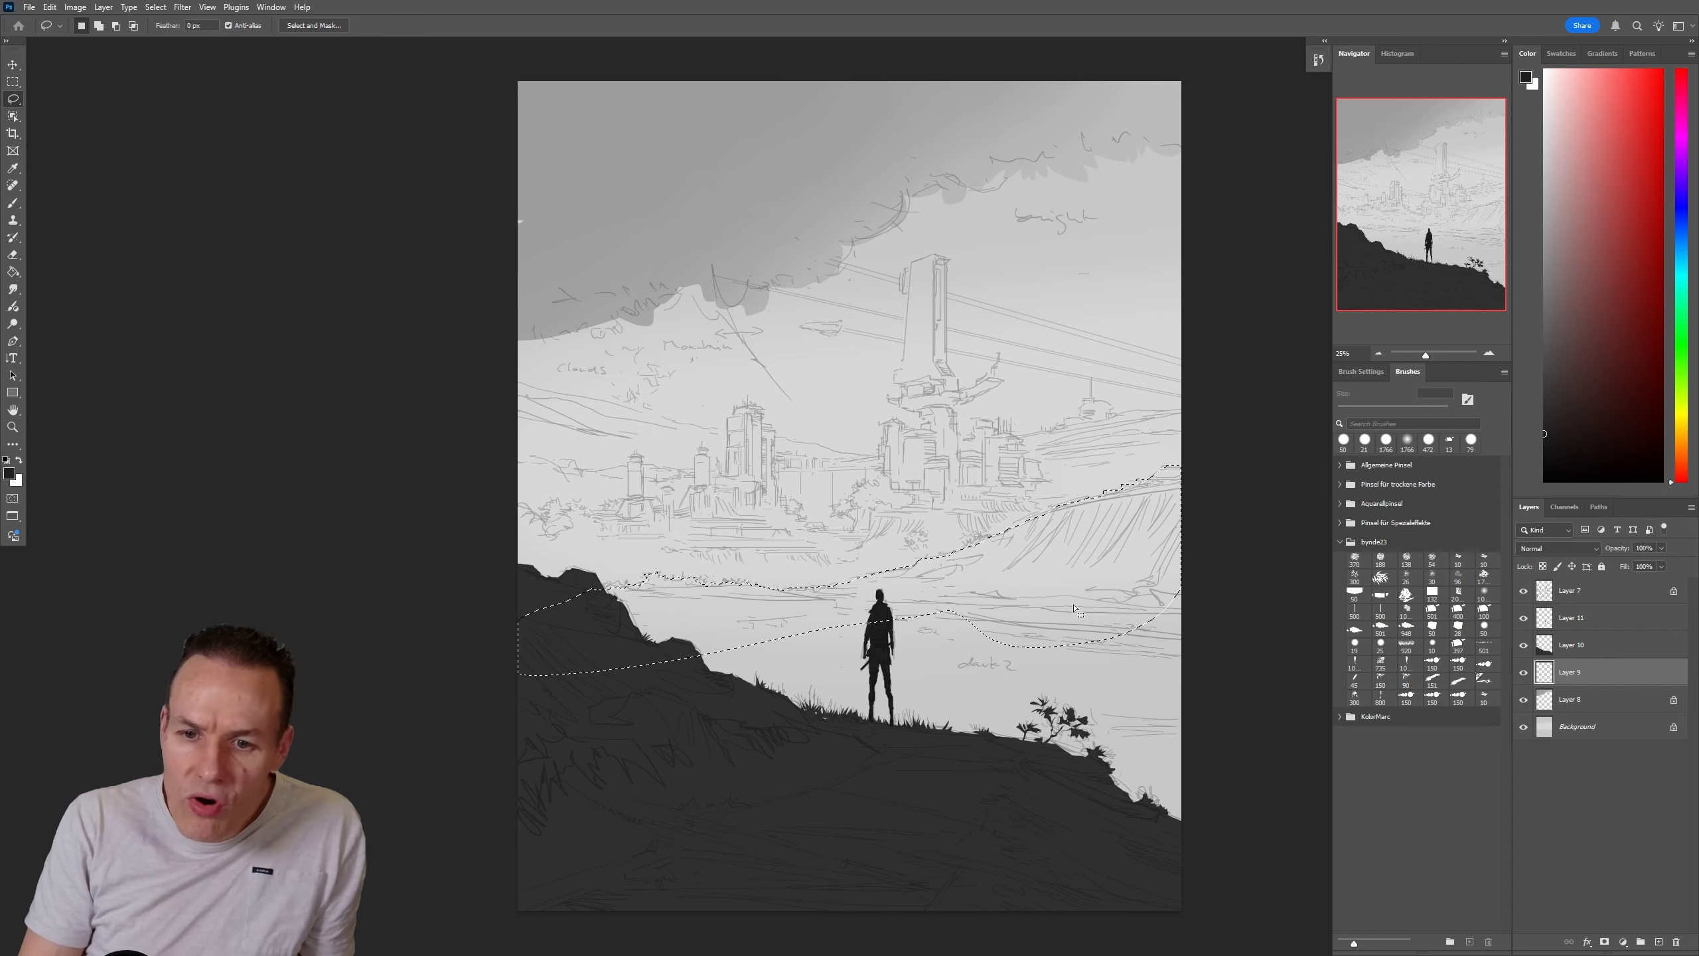
pyautogui.moveTo(746, 627)
pyautogui.mouseDown()
pyautogui.moveTo(659, 655)
pyautogui.moveTo(761, 769)
pyautogui.moveTo(1135, 750)
pyautogui.moveTo(1237, 632)
pyautogui.moveTo(1241, 556)
pyautogui.moveTo(935, 590)
pyautogui.mouseUp()
pyautogui.moveTo(1184, 671)
pyautogui.mouseDown()
pyautogui.moveTo(1029, 781)
pyautogui.moveTo(1214, 686)
pyautogui.mouseUp()
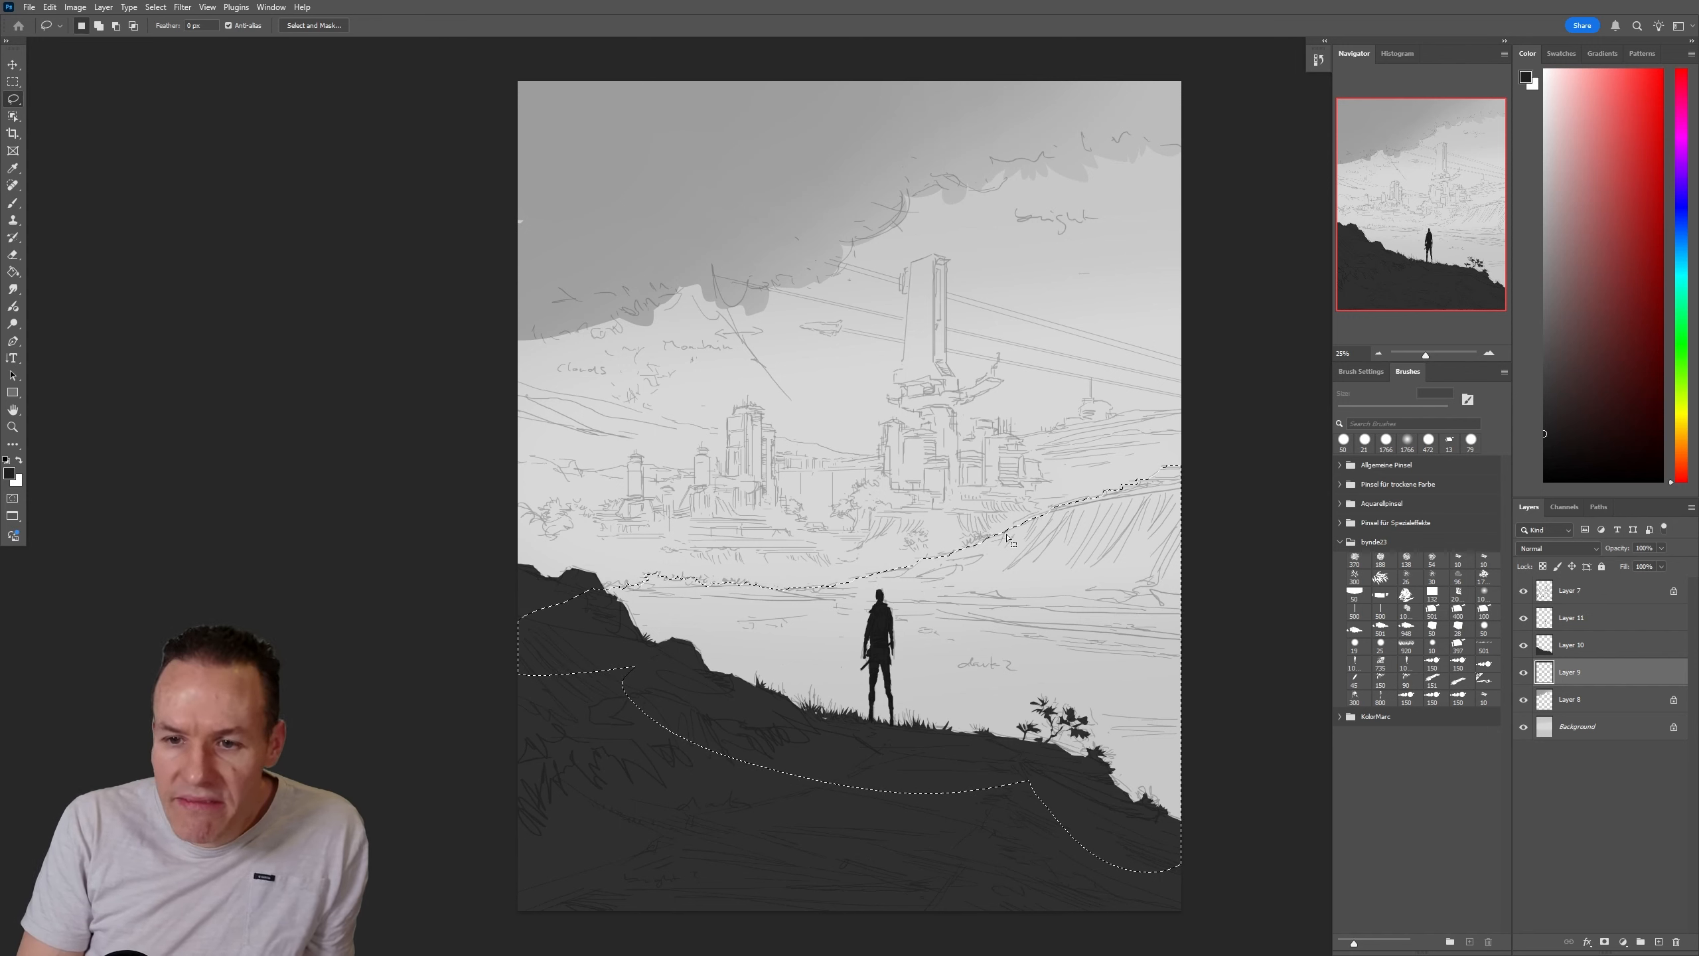
pyautogui.press('shift')
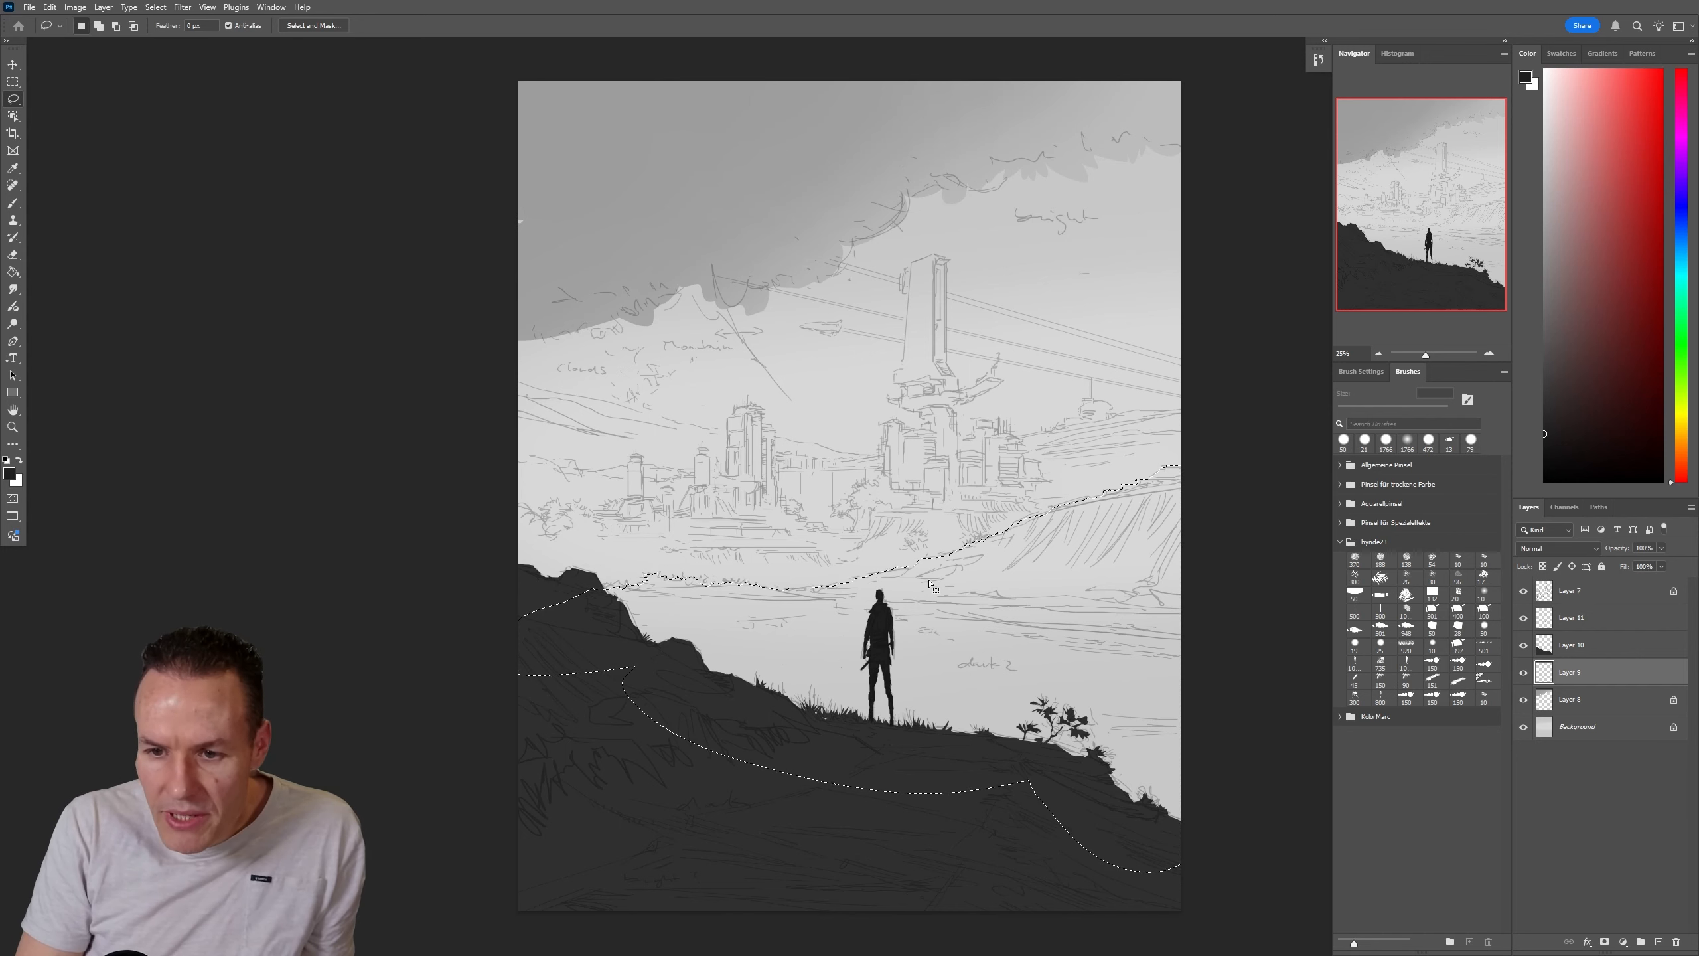
# Fill the selected midground on Layer 9 with a grey slightly lighter than the foreground using a 460 px hard brush, and clear the selection
pyautogui.press('b')
pyautogui.click(1484, 629)
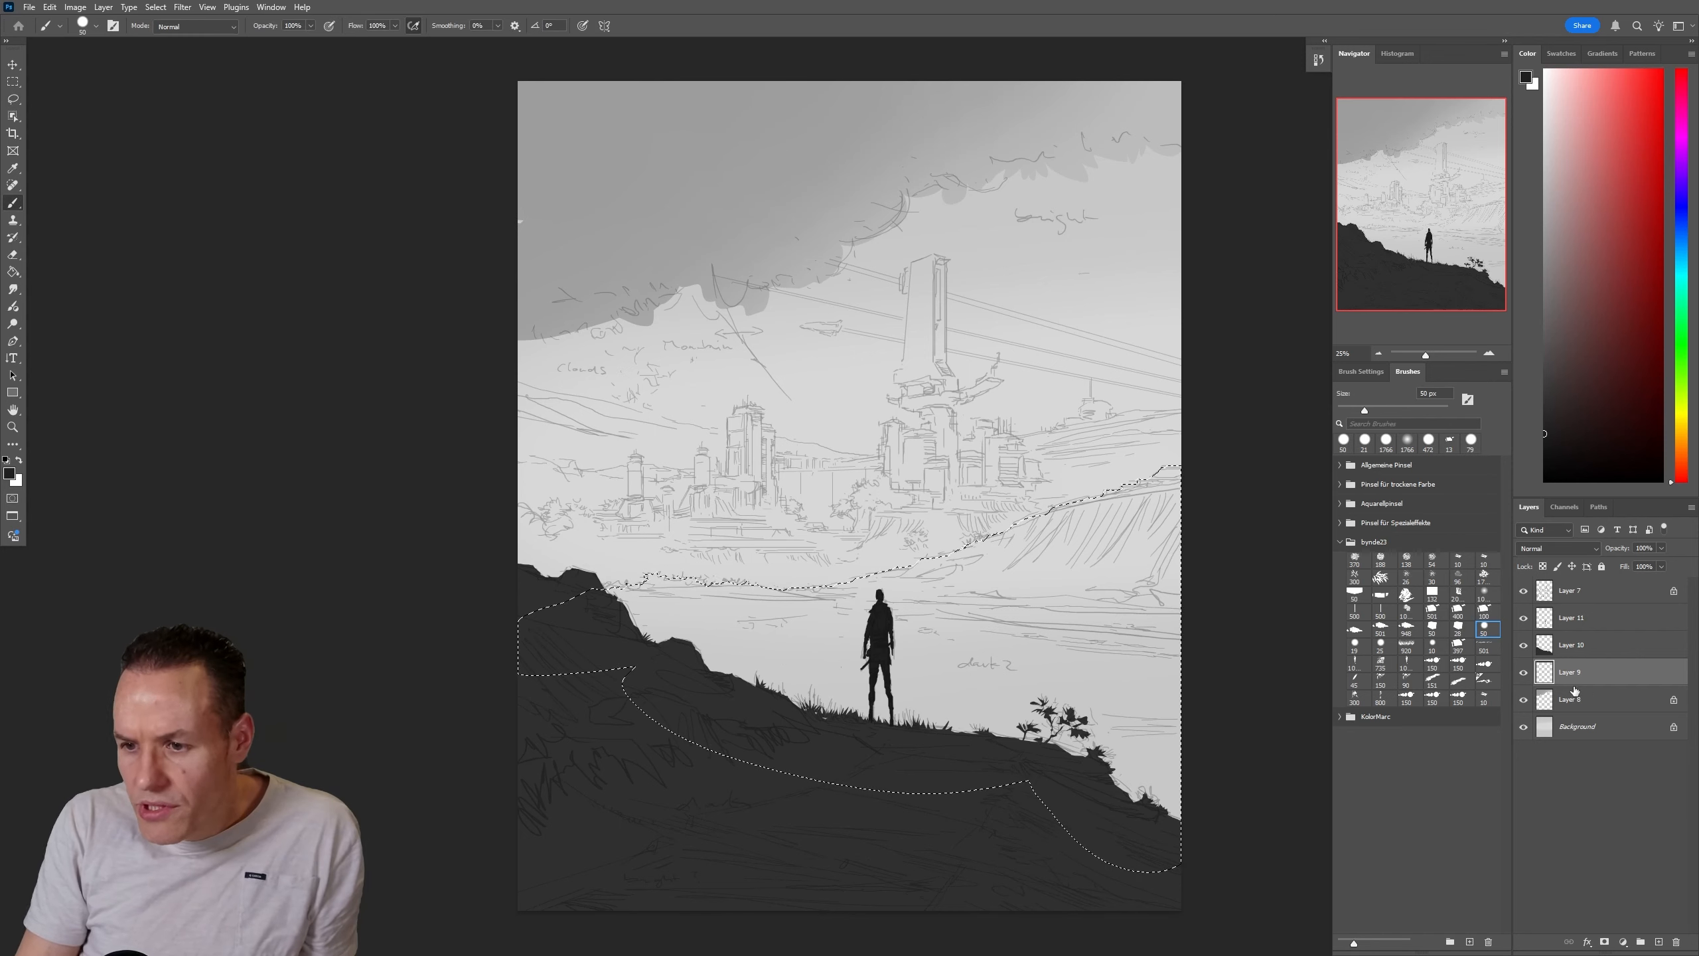
pyautogui.hotkey('alt', ']')
pyautogui.keyDown('alt'); pyautogui.click(936, 759); pyautogui.keyUp('alt')
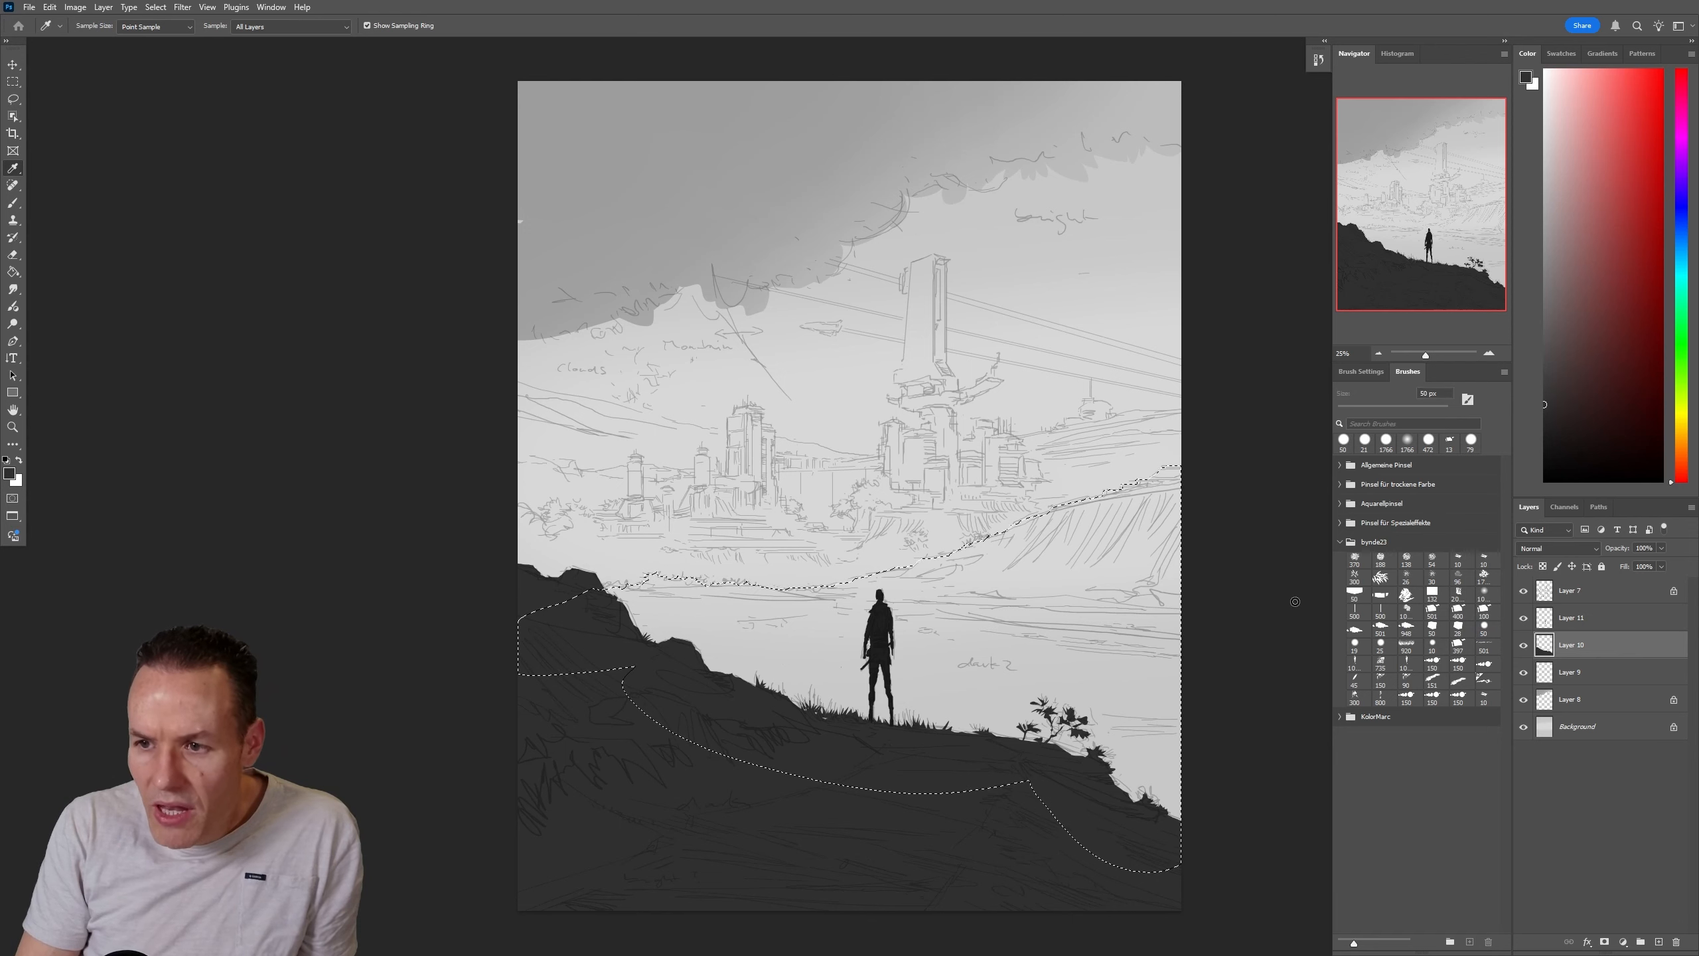
pyautogui.moveTo(1635, 410); pyautogui.dragTo(1523, 368)
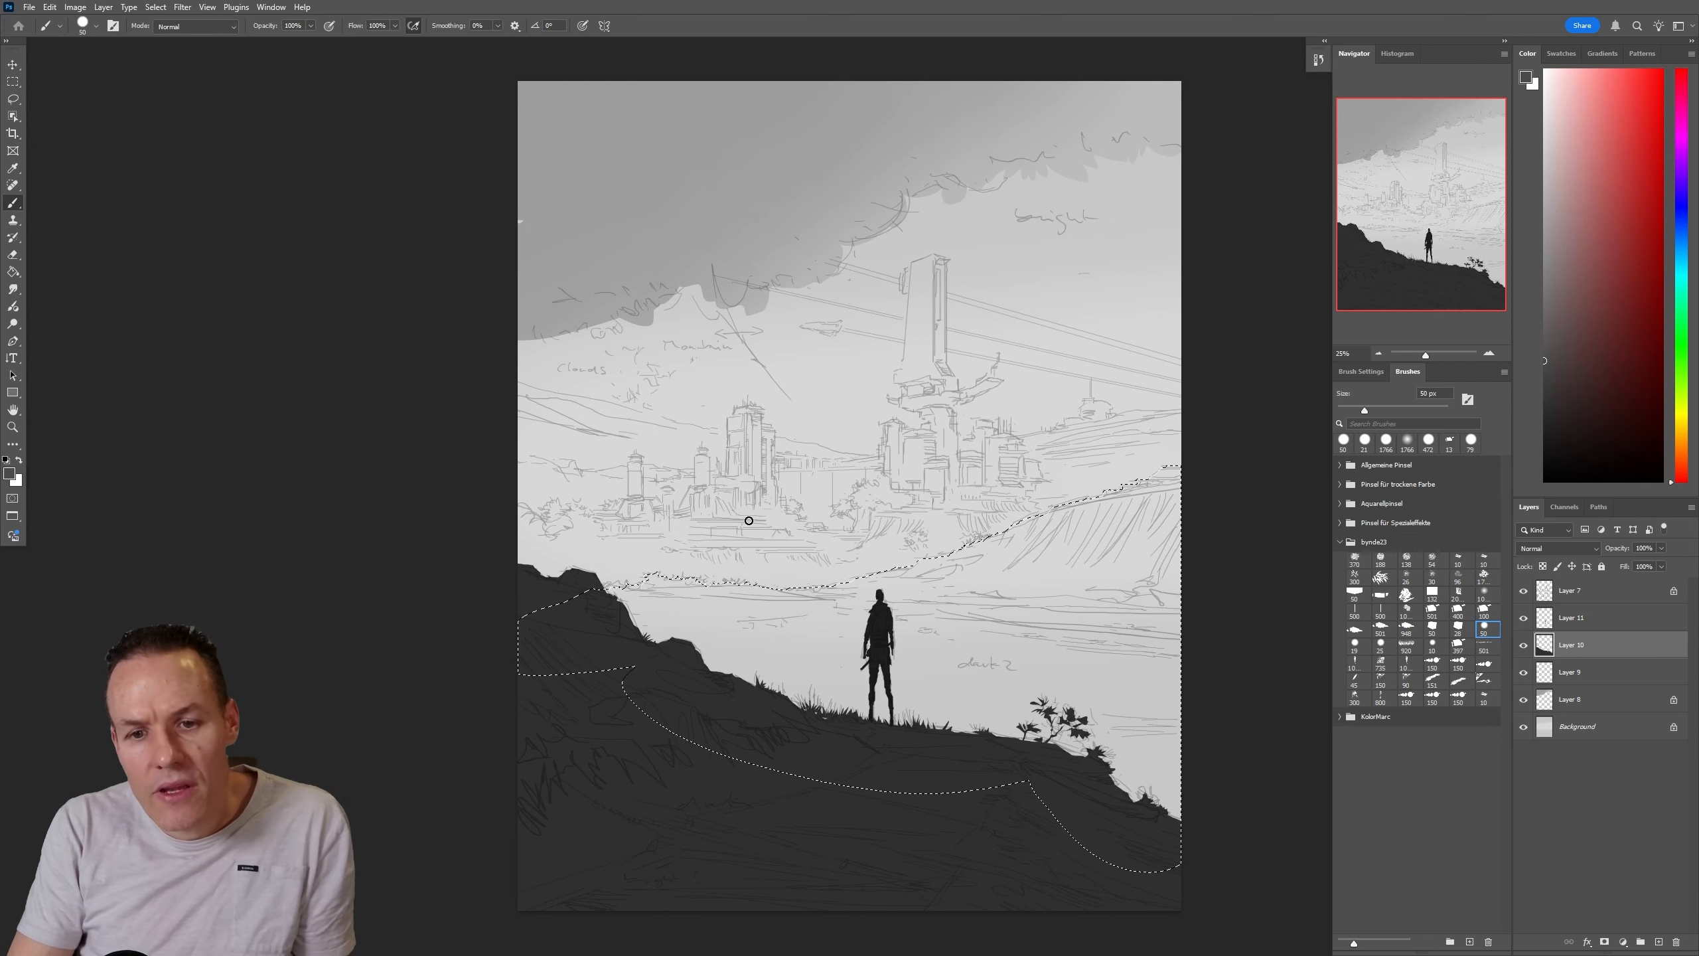
pyautogui.click(1356, 646)
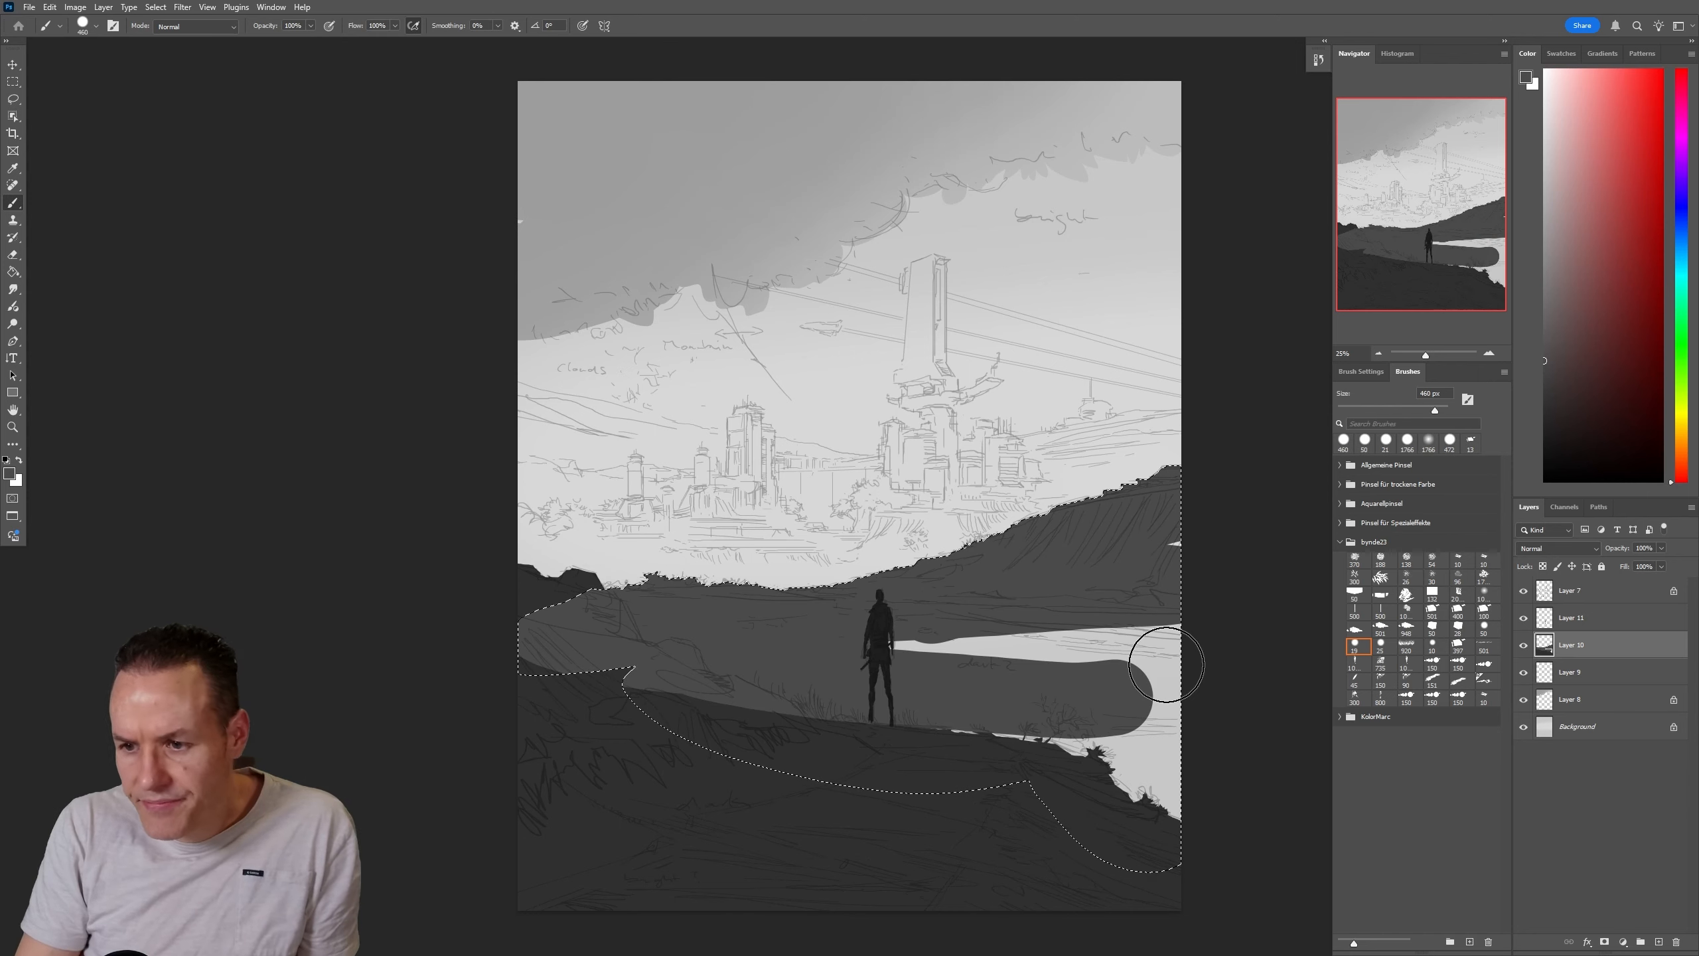
pyautogui.hotkey('ctrl', 'z')
pyautogui.click(1574, 673)
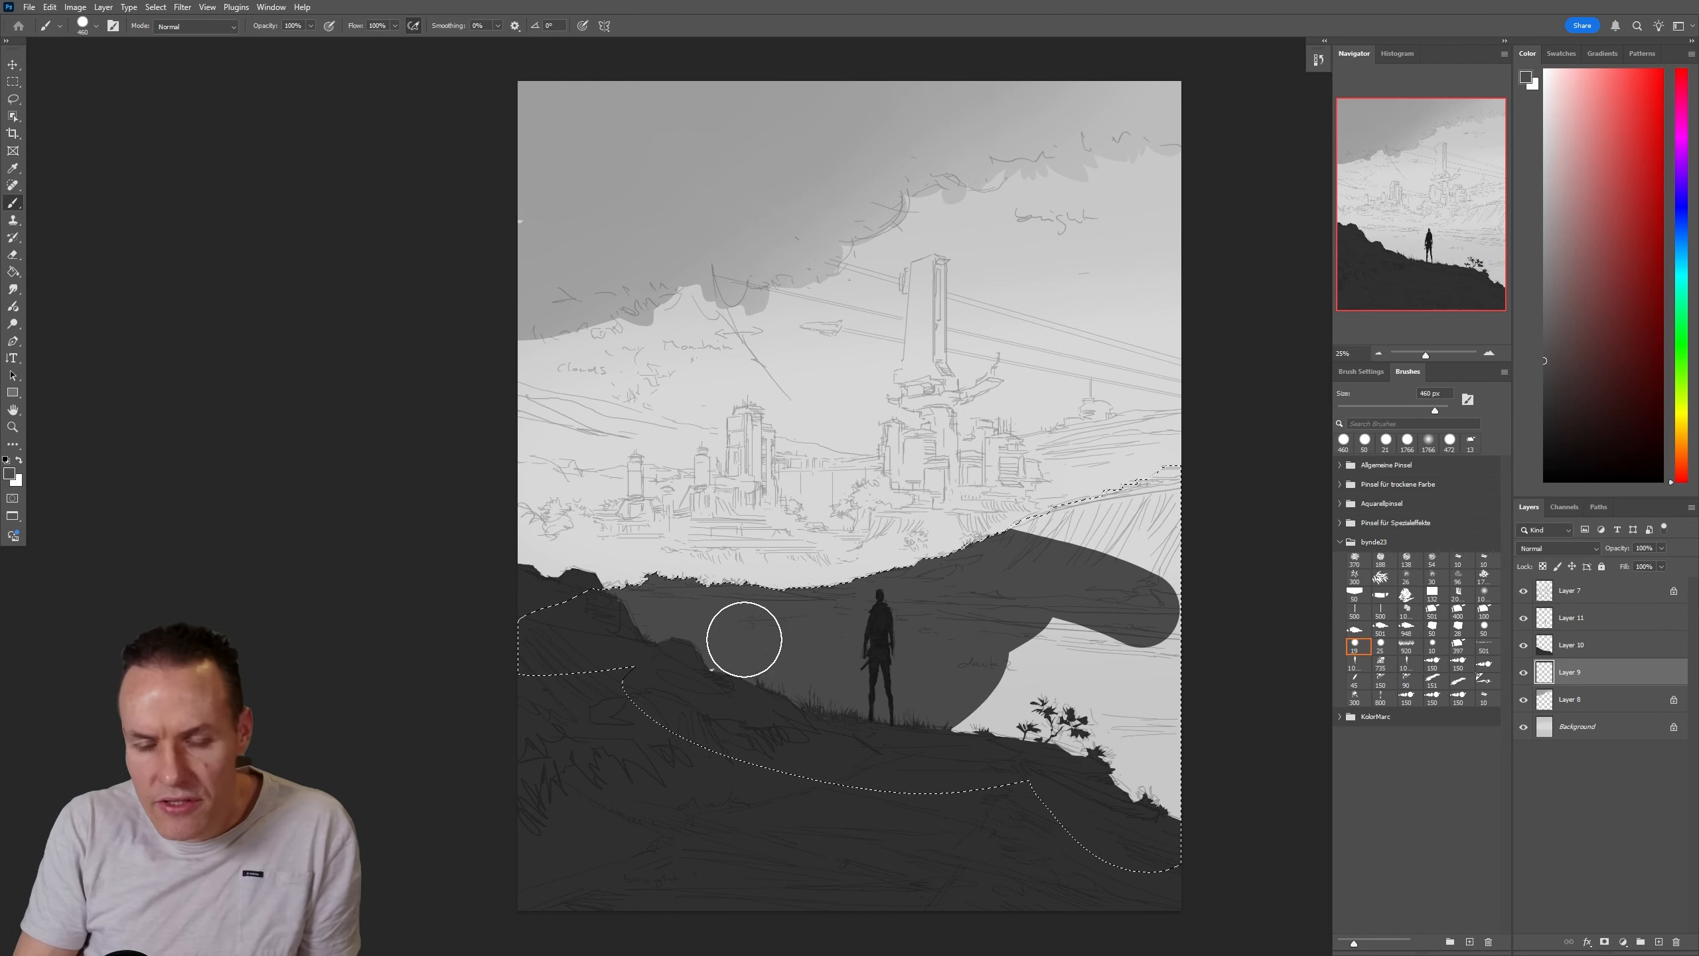
pyautogui.moveTo(744, 639)
pyautogui.mouseDown()
pyautogui.moveTo(1059, 615)
pyautogui.moveTo(777, 710)
pyautogui.moveTo(1072, 563)
pyautogui.moveTo(1131, 631)
pyautogui.moveTo(1104, 731)
pyautogui.moveTo(1187, 841)
pyautogui.moveTo(1158, 544)
pyautogui.mouseUp()
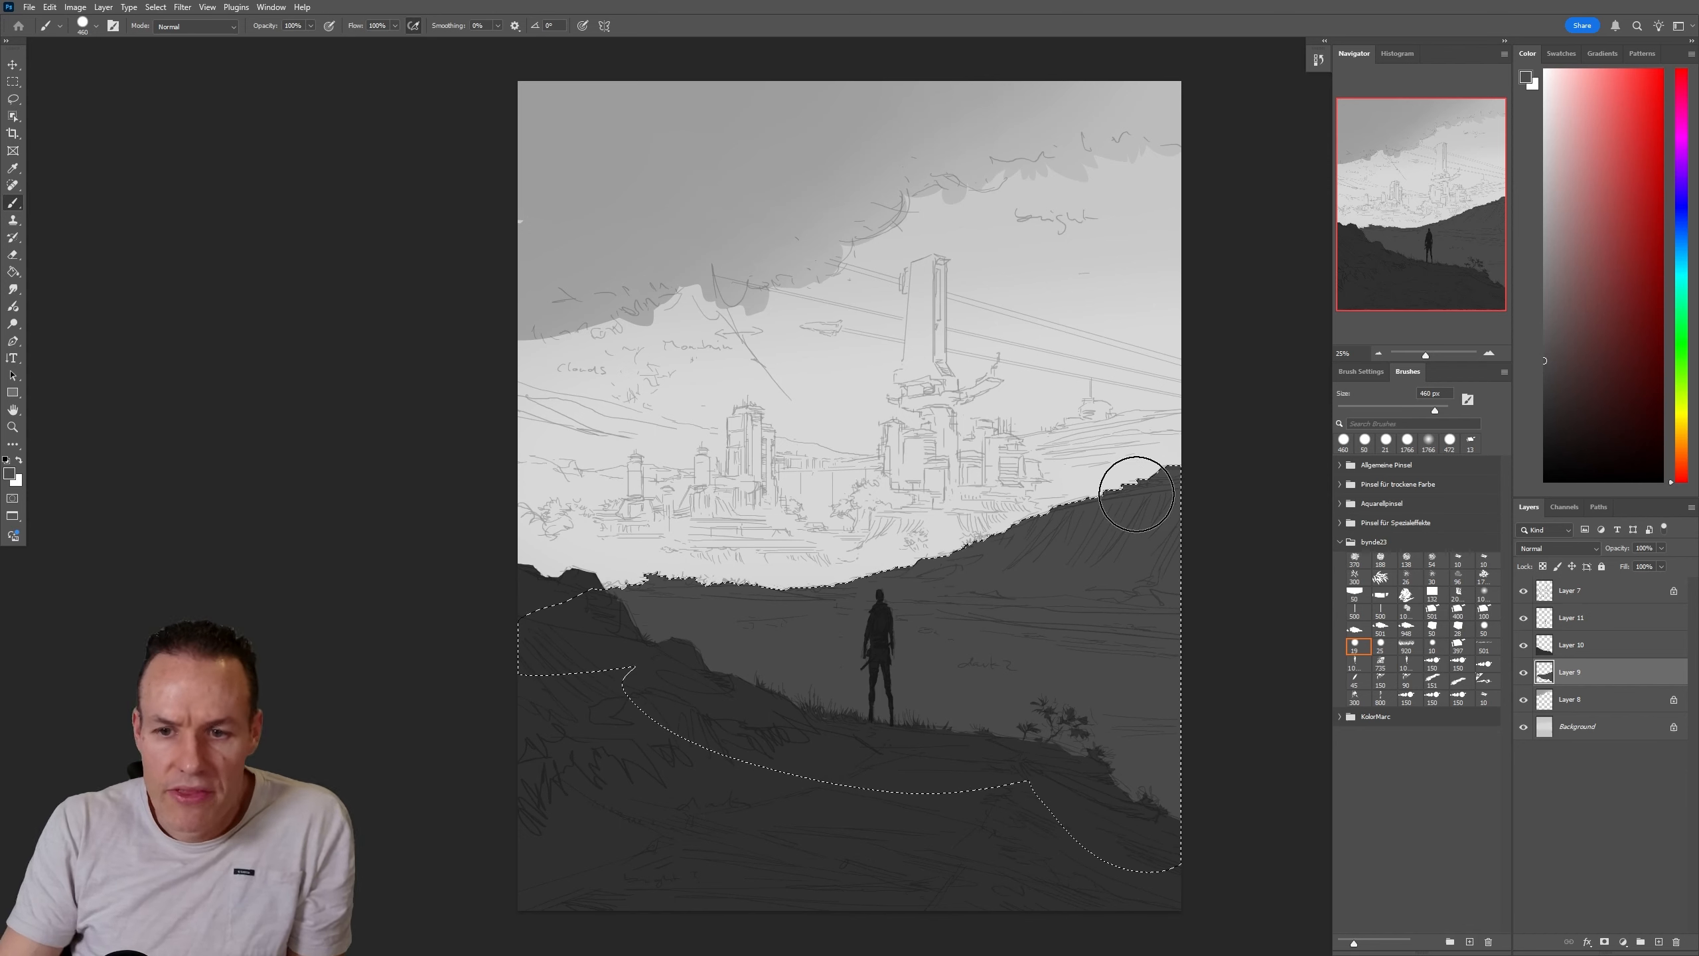
pyautogui.press('l')
pyautogui.hotkey('ctrl', 'd')
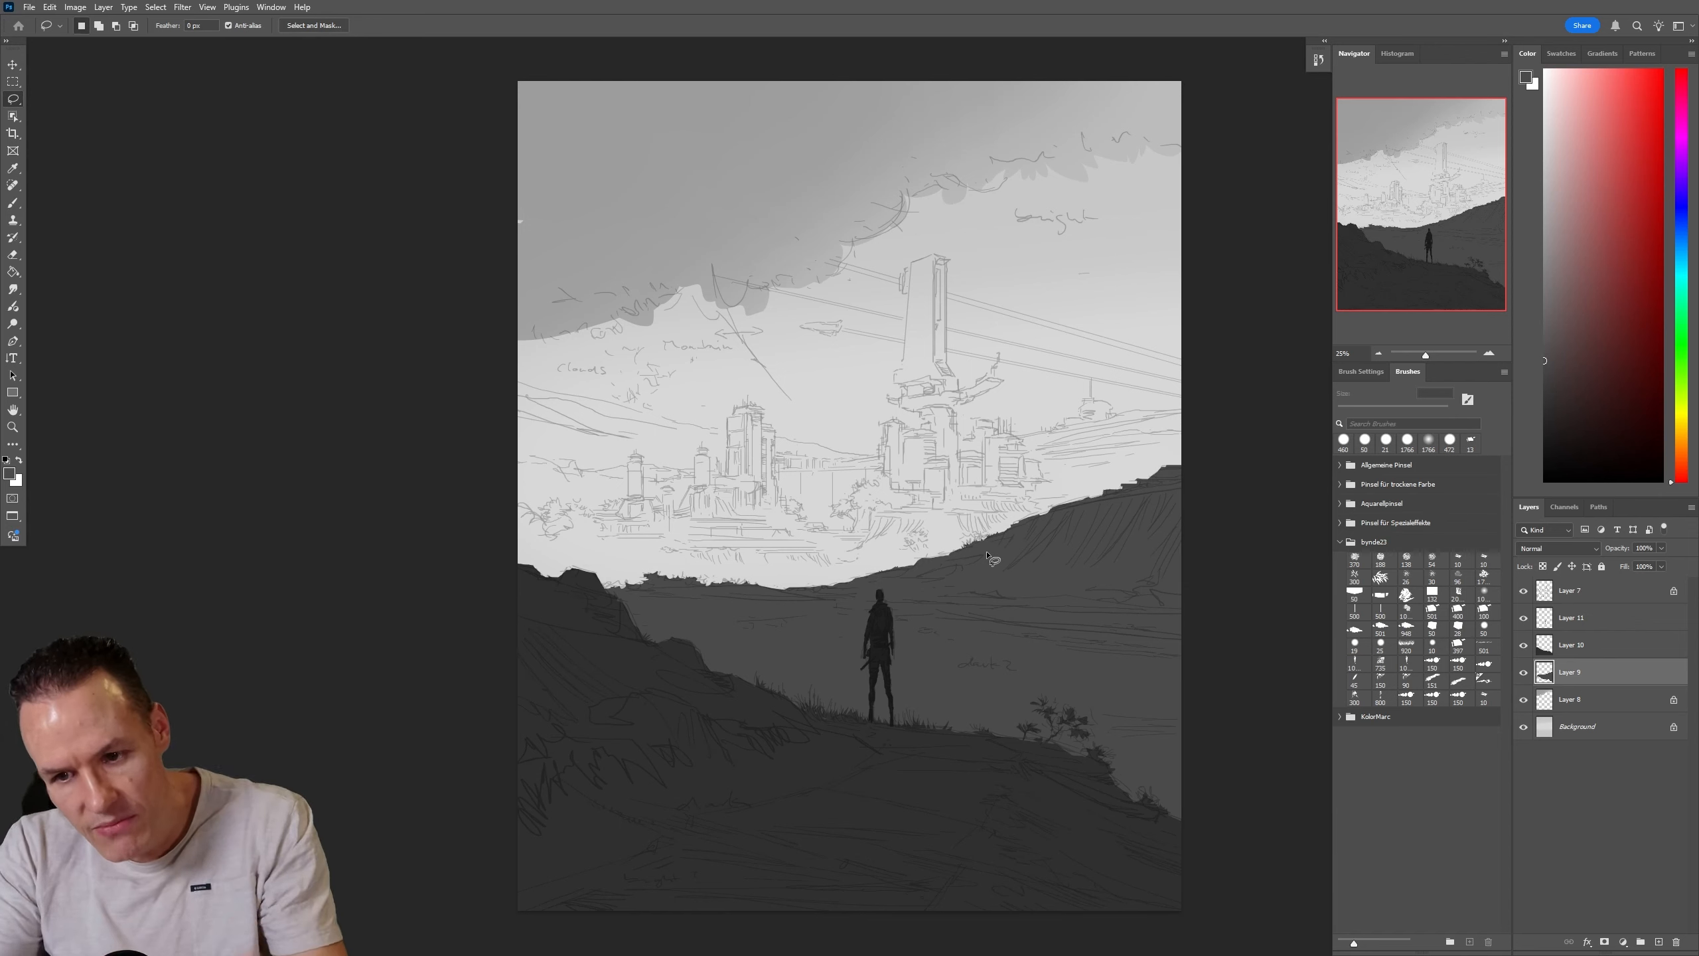
# Add a new layer above Layer 8 and outline the tall tower and its flared base with additive Lasso selections
pyautogui.click(1572, 704)
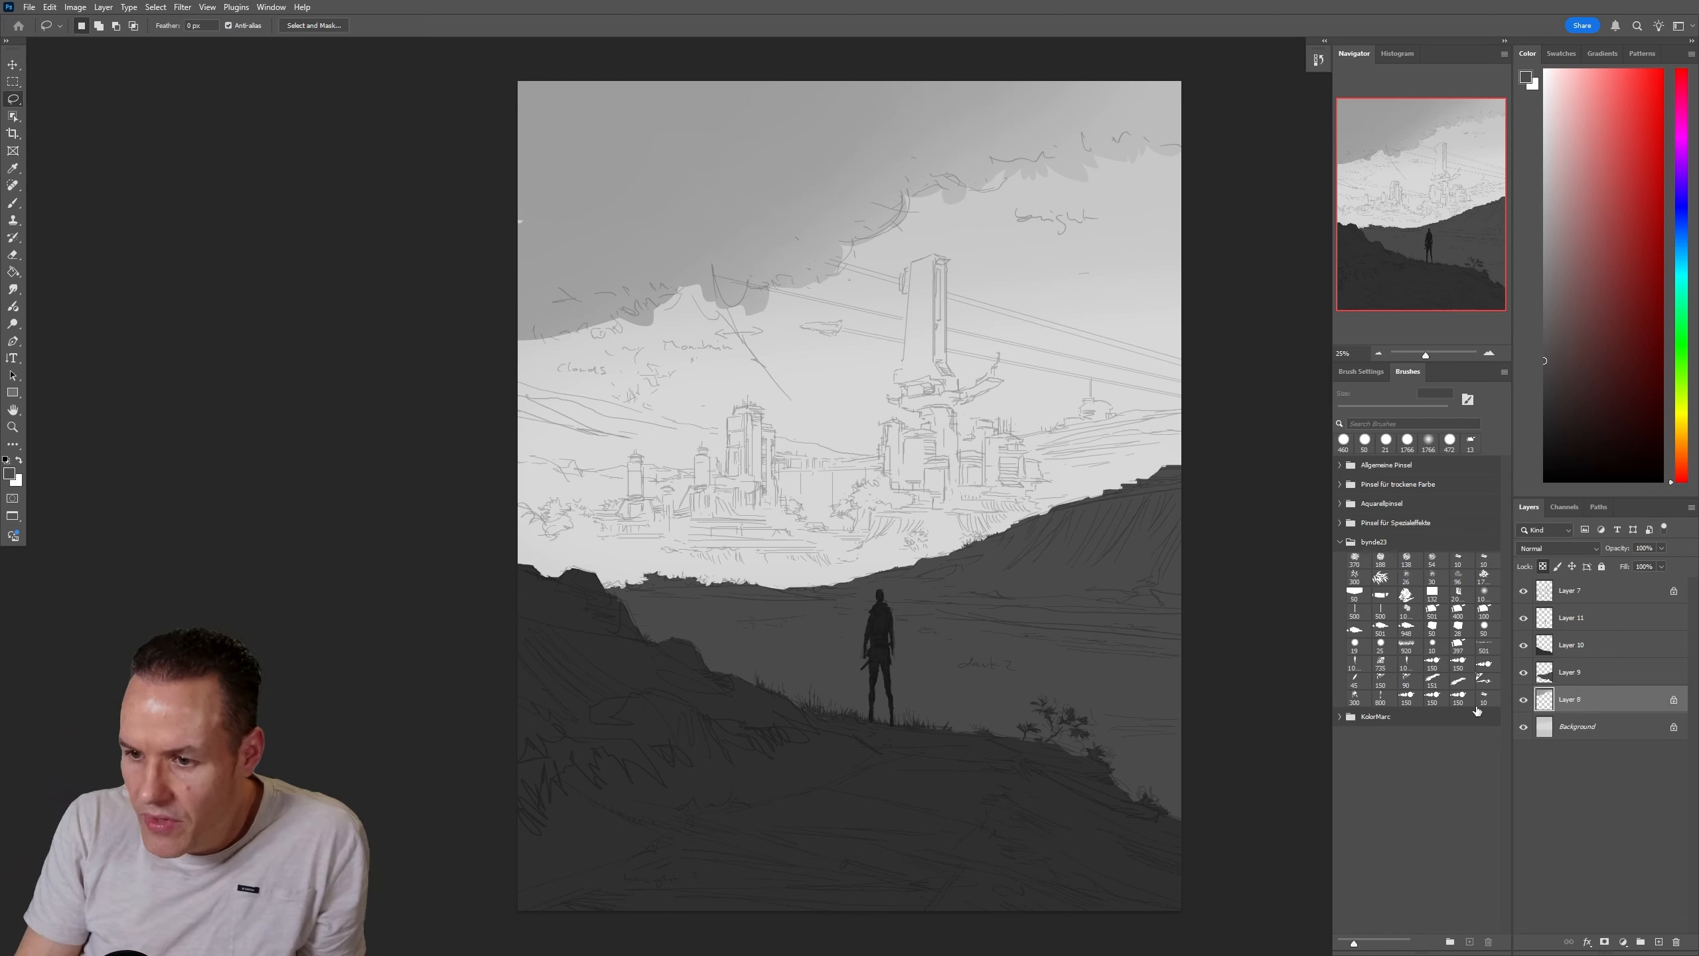
pyautogui.click(1524, 700)
pyautogui.click(1524, 700)
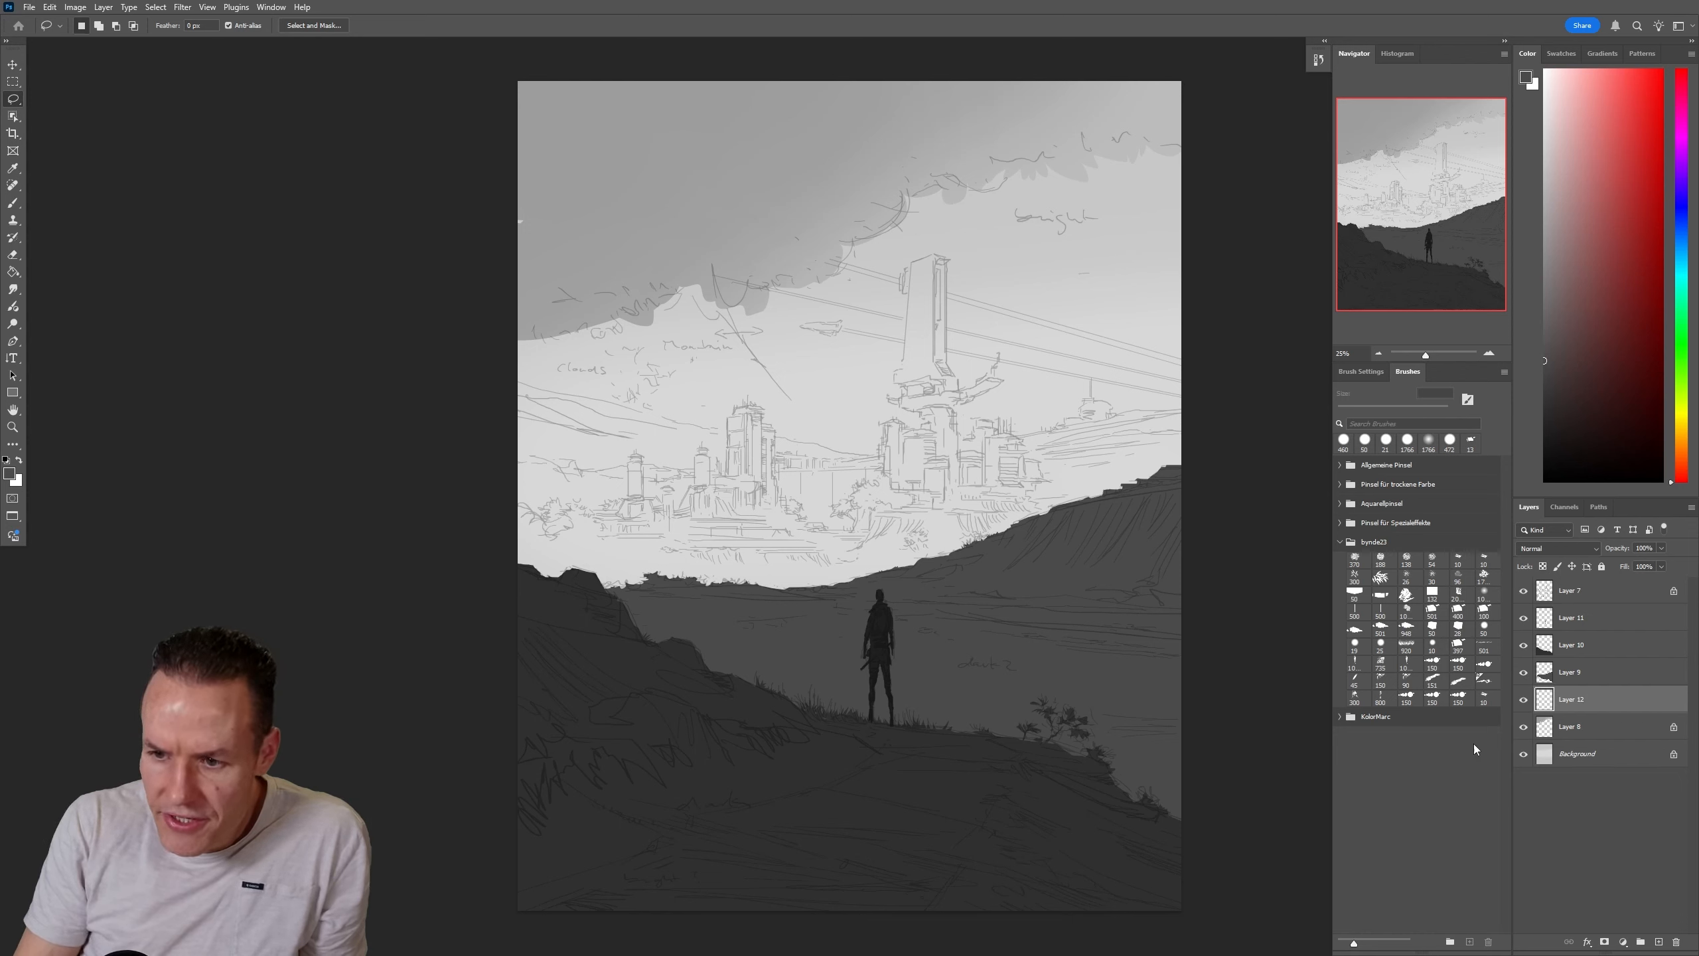
pyautogui.click(1523, 699)
pyautogui.click(1524, 699)
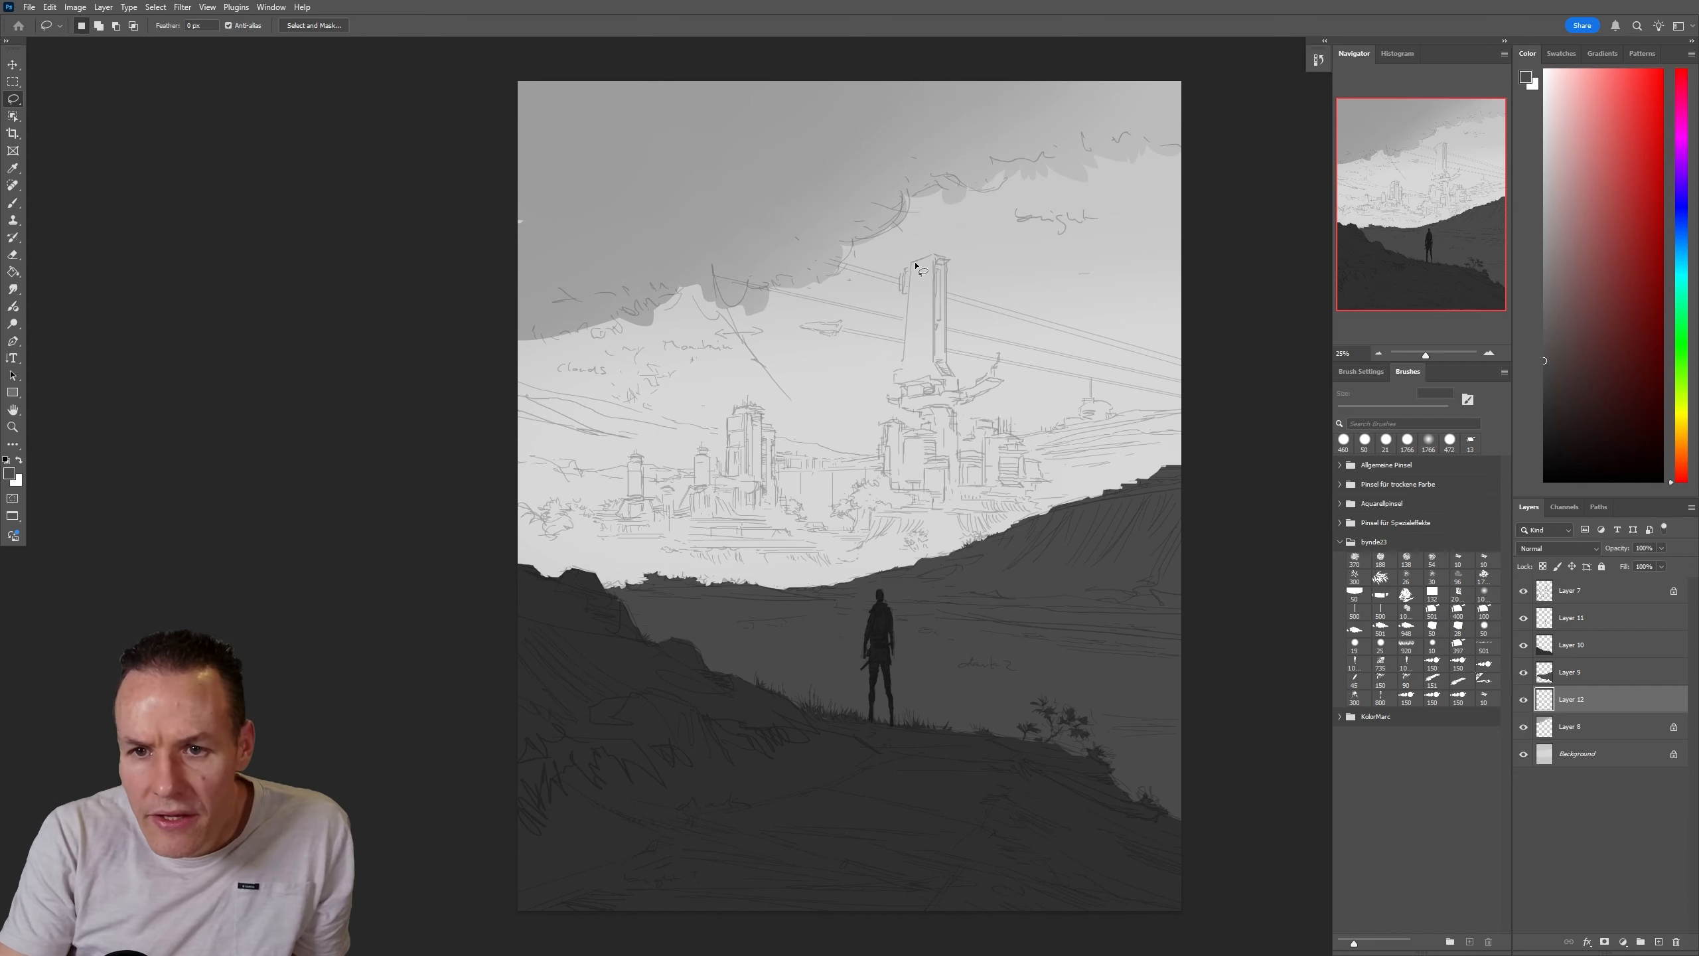
pyautogui.moveTo(911, 265)
pyautogui.mouseDown()
pyautogui.moveTo(928, 258)
pyautogui.moveTo(934, 276)
pyautogui.moveTo(932, 356)
pyautogui.moveTo(906, 365)
pyautogui.mouseUp()
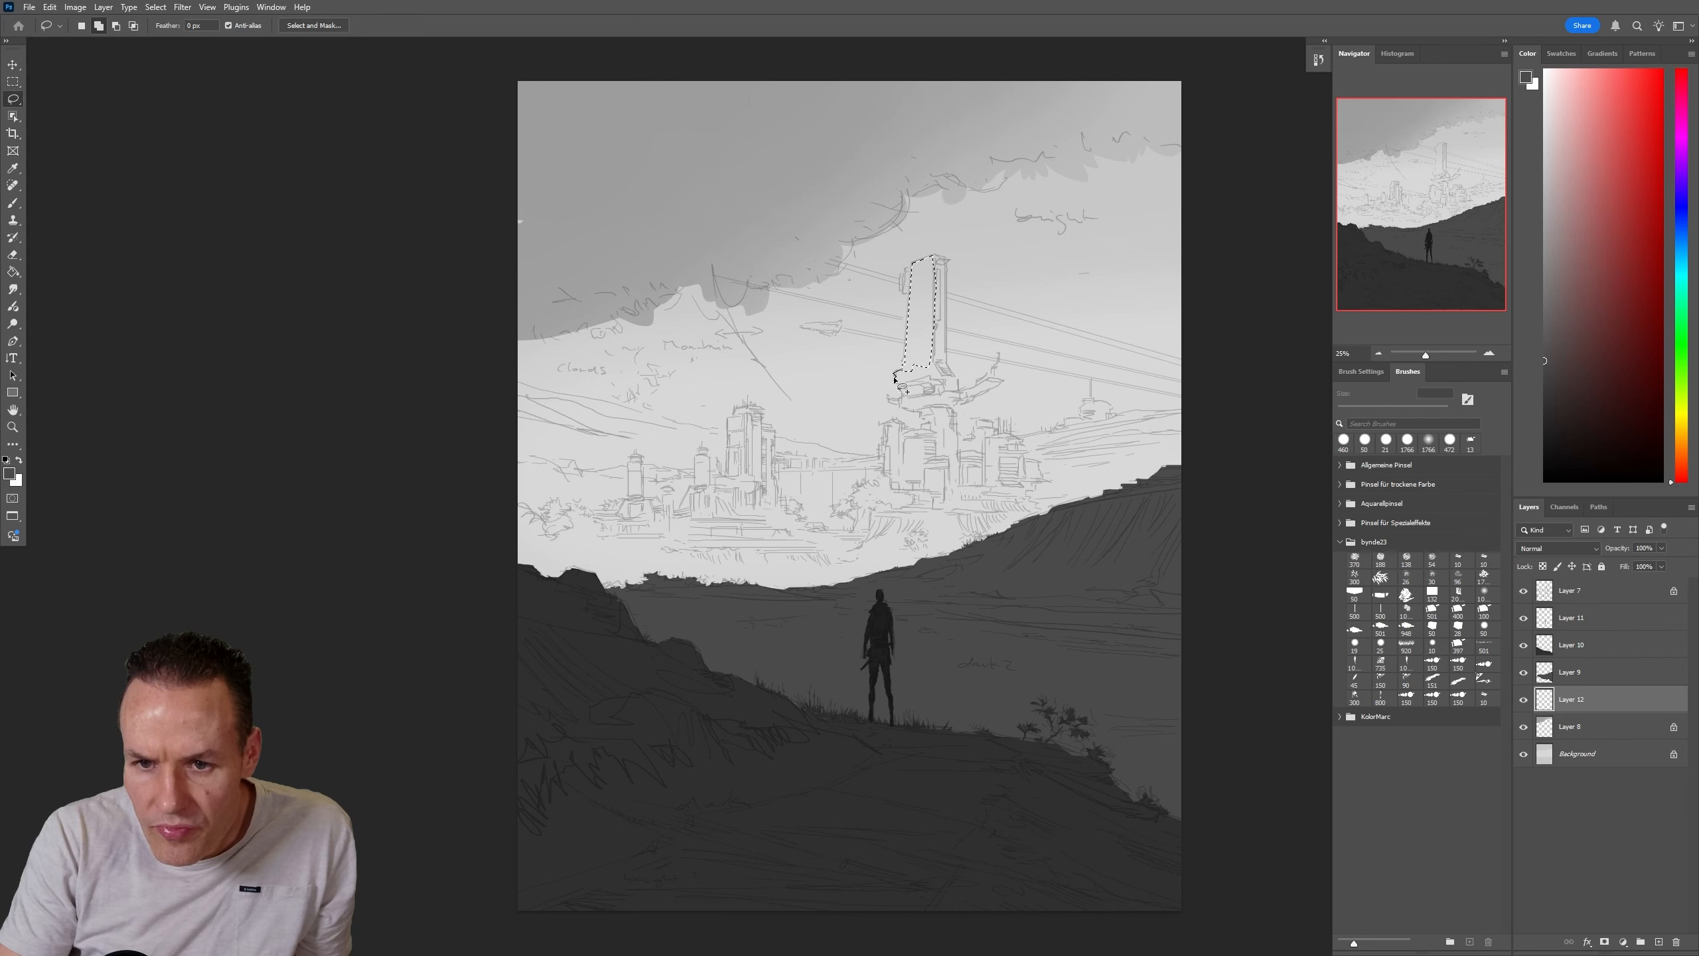
pyautogui.moveTo(897, 385)
pyautogui.mouseDown()
pyautogui.moveTo(924, 355)
pyautogui.moveTo(908, 393)
pyautogui.moveTo(926, 401)
pyautogui.moveTo(924, 383)
pyautogui.mouseUp()
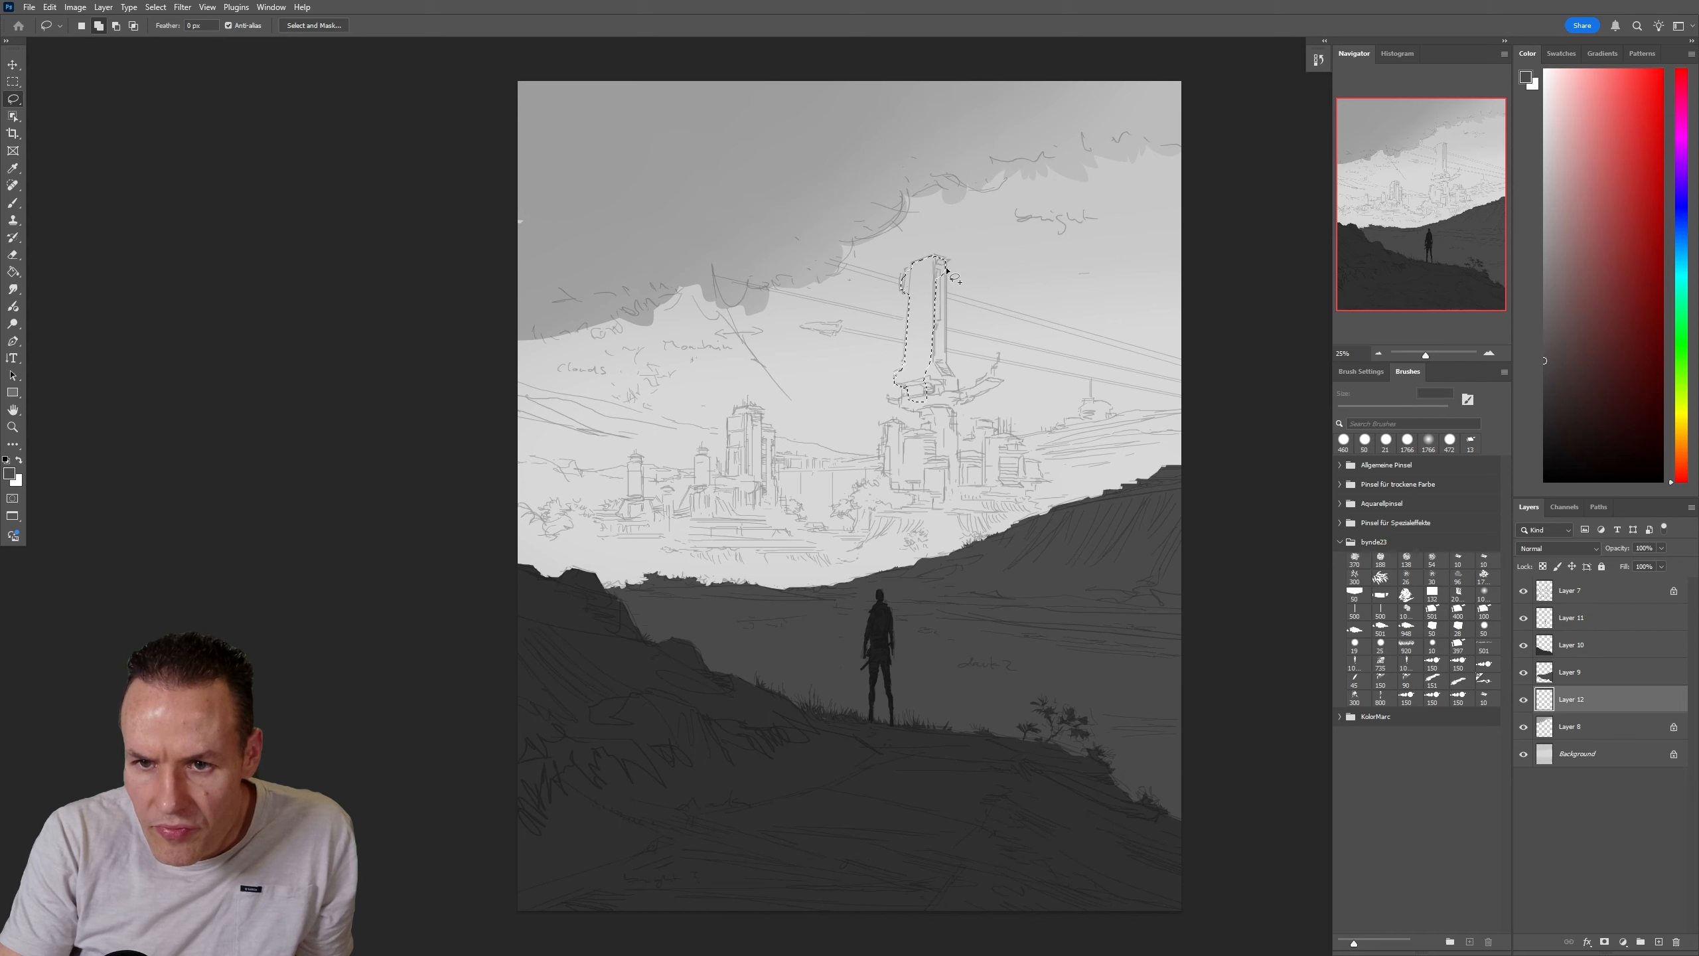
pyautogui.moveTo(945, 267)
pyautogui.mouseDown()
pyautogui.moveTo(923, 373)
pyautogui.moveTo(947, 363)
pyautogui.moveTo(967, 390)
pyautogui.mouseUp()
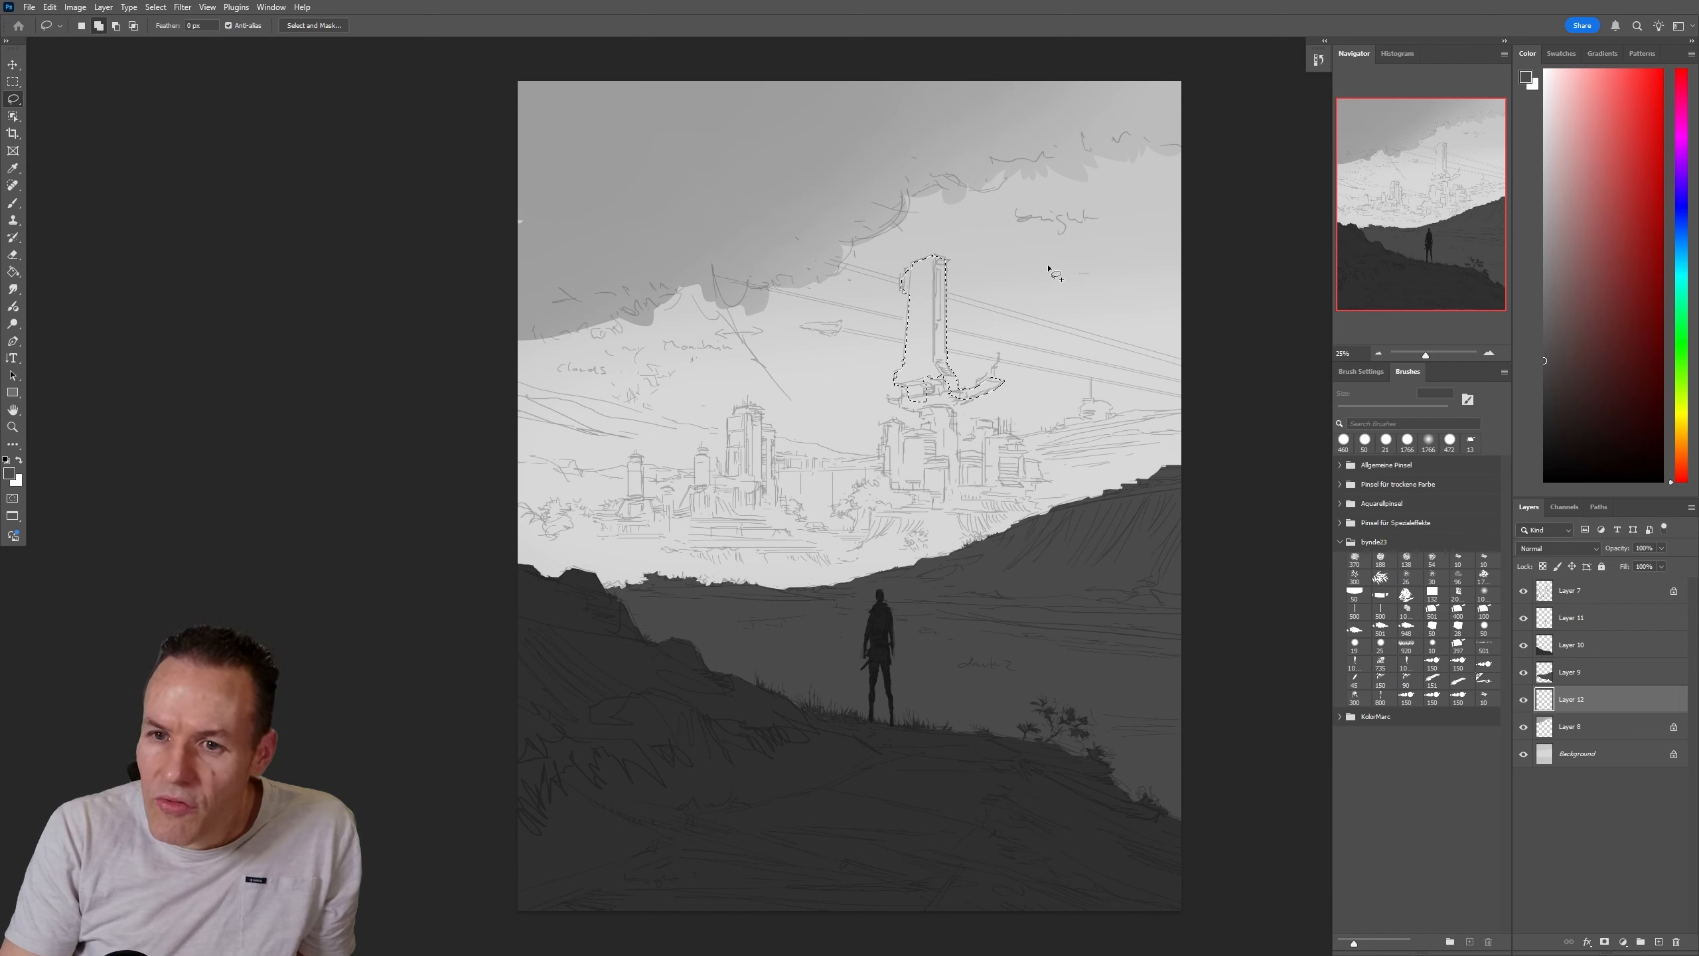
pyautogui.moveTo(1045, 268)
pyautogui.mouseDown()
pyautogui.moveTo(1123, 366)
pyautogui.moveTo(1174, 228)
pyautogui.moveTo(1154, 188)
pyautogui.mouseUp()
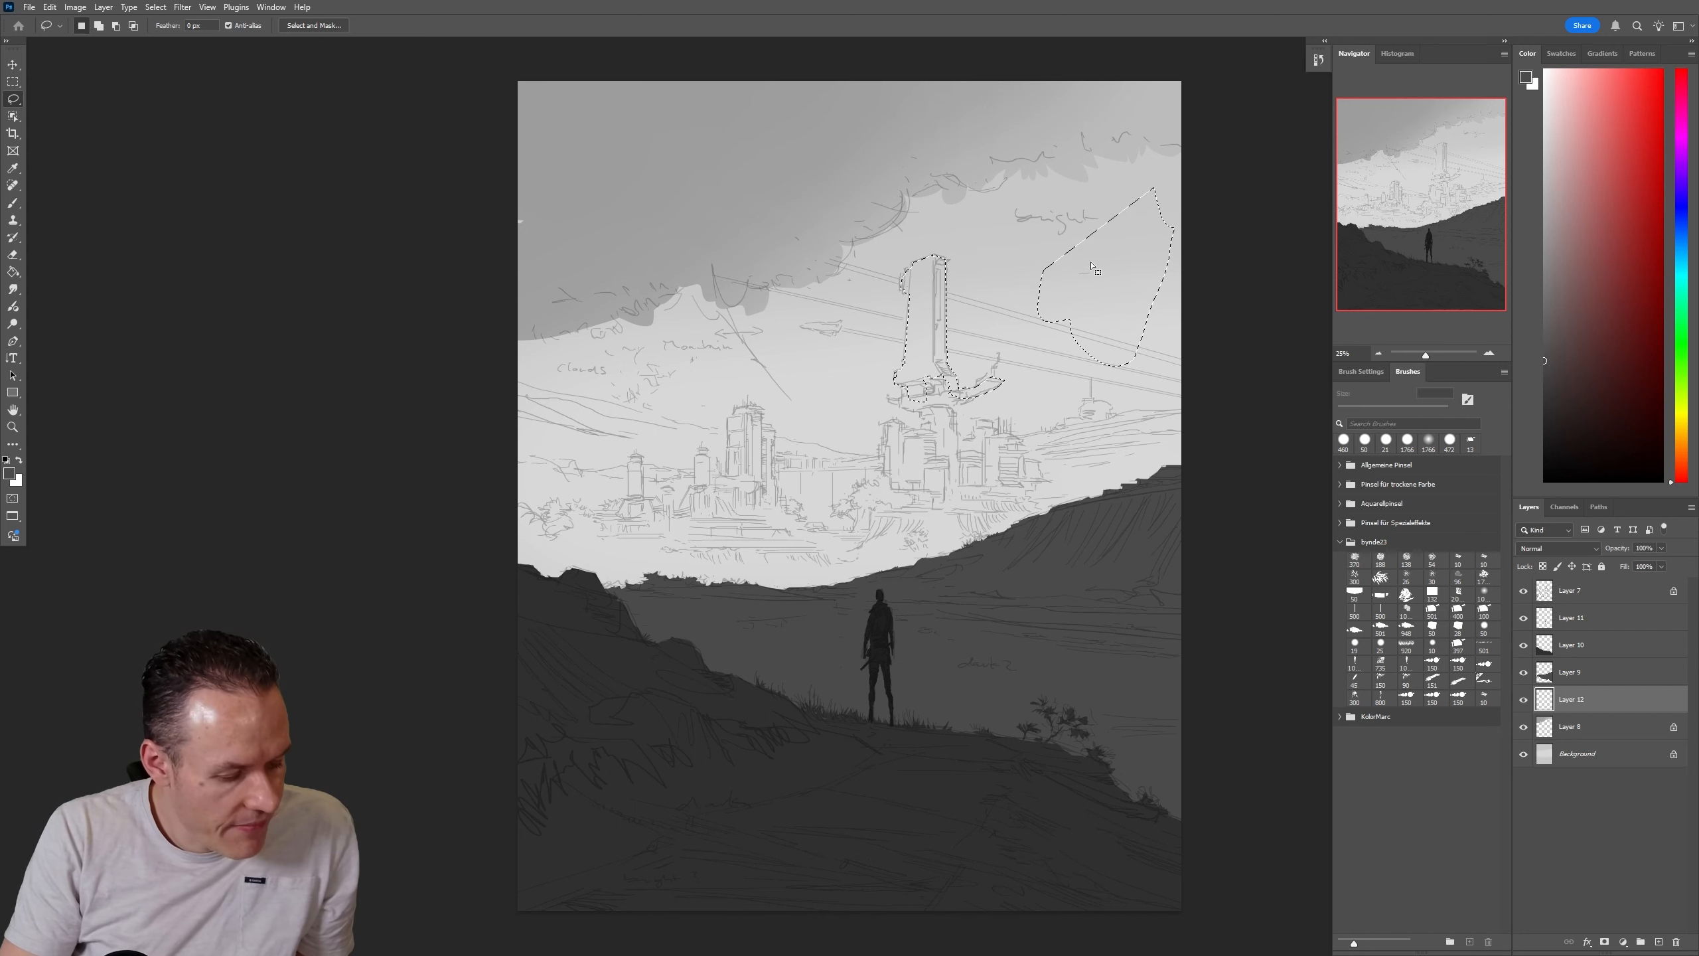
pyautogui.hotkey('ctrl', 'z')
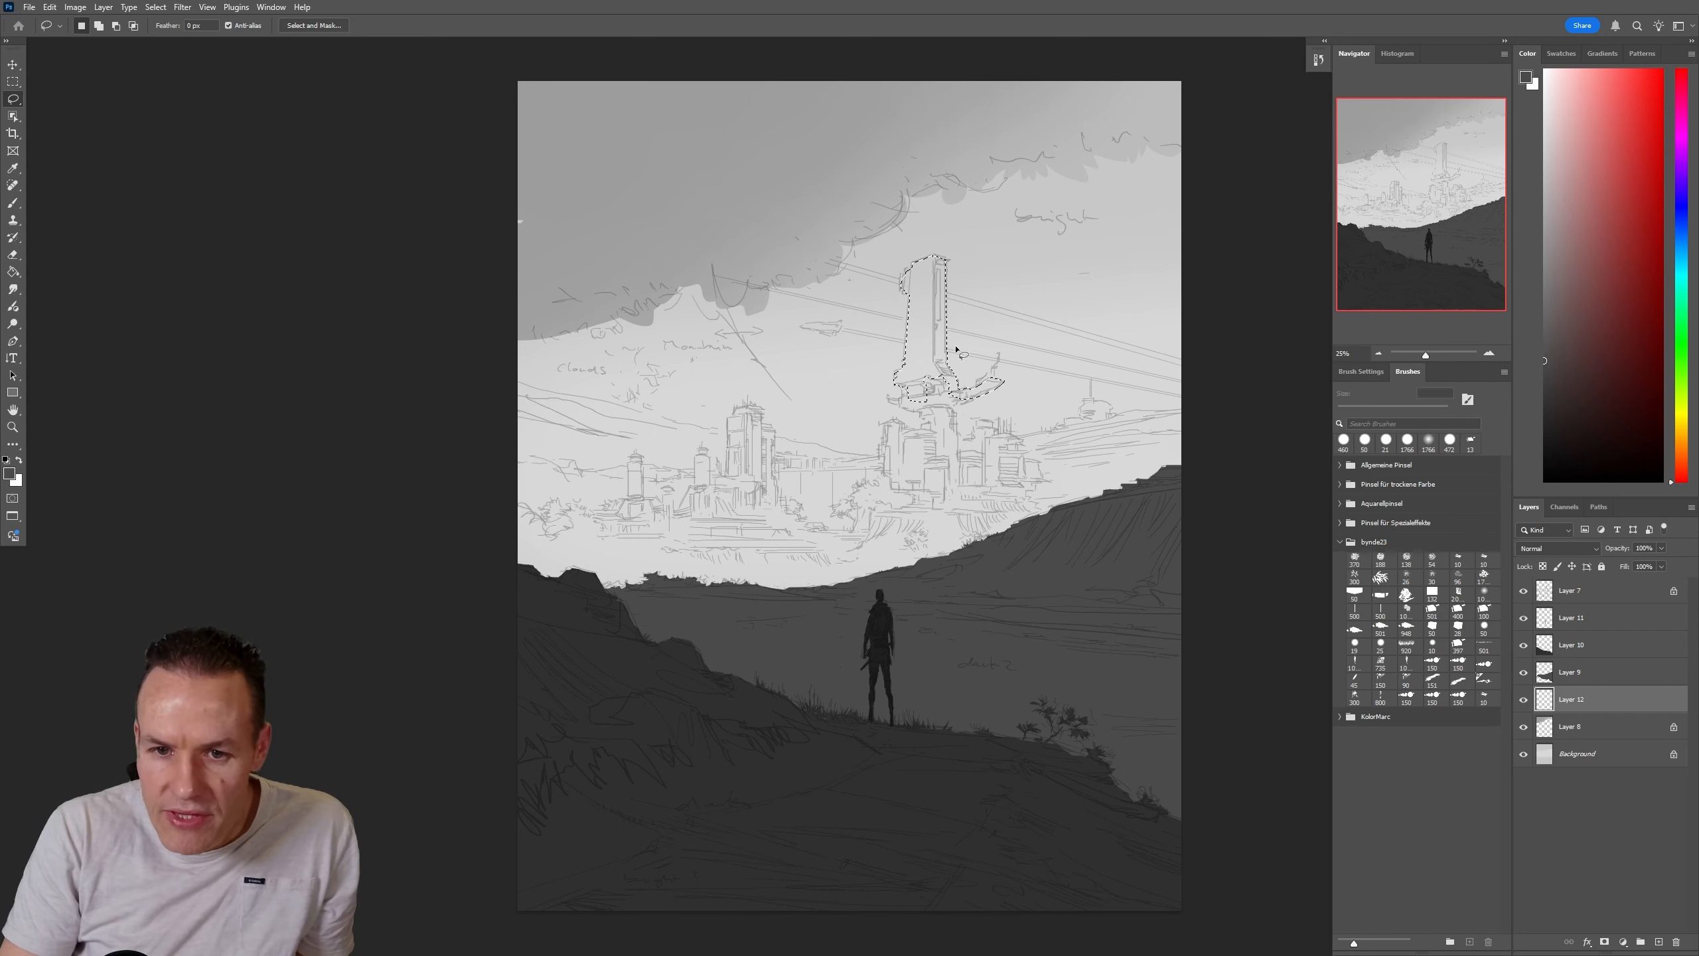
# Add the smaller towers and treeline on the city's left side, plus the bushes beside the central buildings, to the Lasso selection
pyautogui.press('shift')
pyautogui.moveTo(728, 420)
pyautogui.mouseDown()
pyautogui.moveTo(734, 479)
pyautogui.moveTo(744, 423)
pyautogui.moveTo(726, 476)
pyautogui.moveTo(741, 468)
pyautogui.moveTo(701, 501)
pyautogui.moveTo(698, 460)
pyautogui.mouseUp()
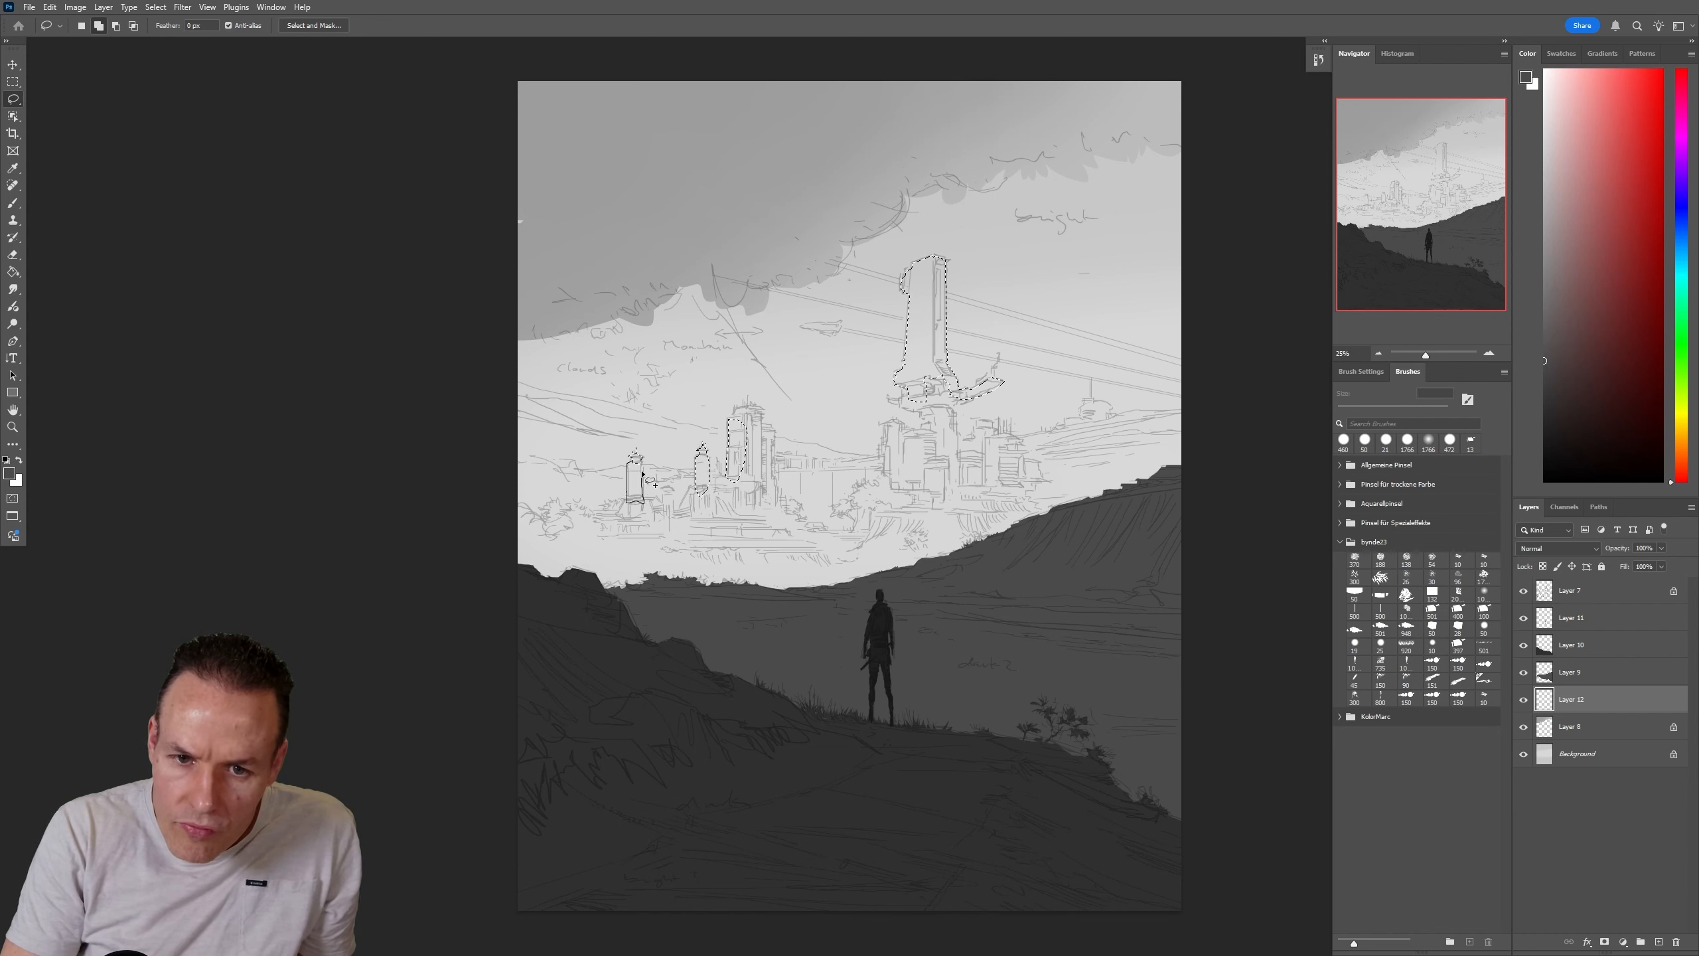
pyautogui.moveTo(636, 460)
pyautogui.mouseDown()
pyautogui.moveTo(641, 498)
pyautogui.moveTo(644, 467)
pyautogui.mouseUp()
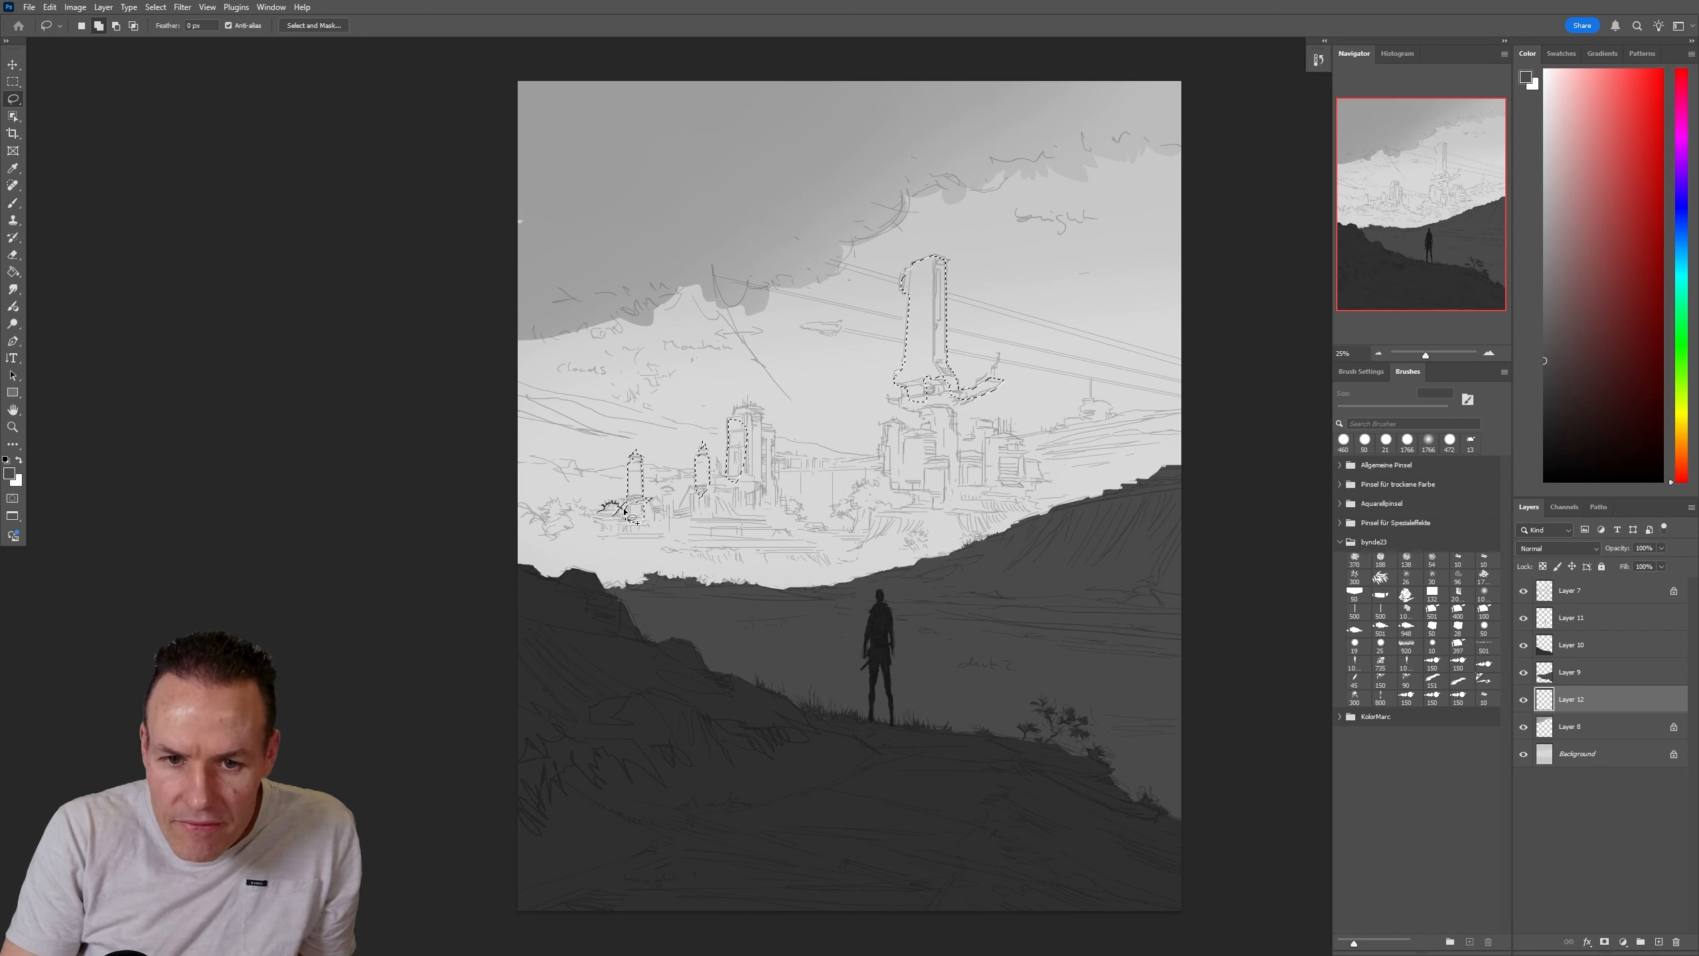
pyautogui.moveTo(617, 516)
pyautogui.mouseDown()
pyautogui.moveTo(519, 503)
pyautogui.moveTo(500, 528)
pyautogui.moveTo(547, 557)
pyautogui.moveTo(625, 545)
pyautogui.mouseUp()
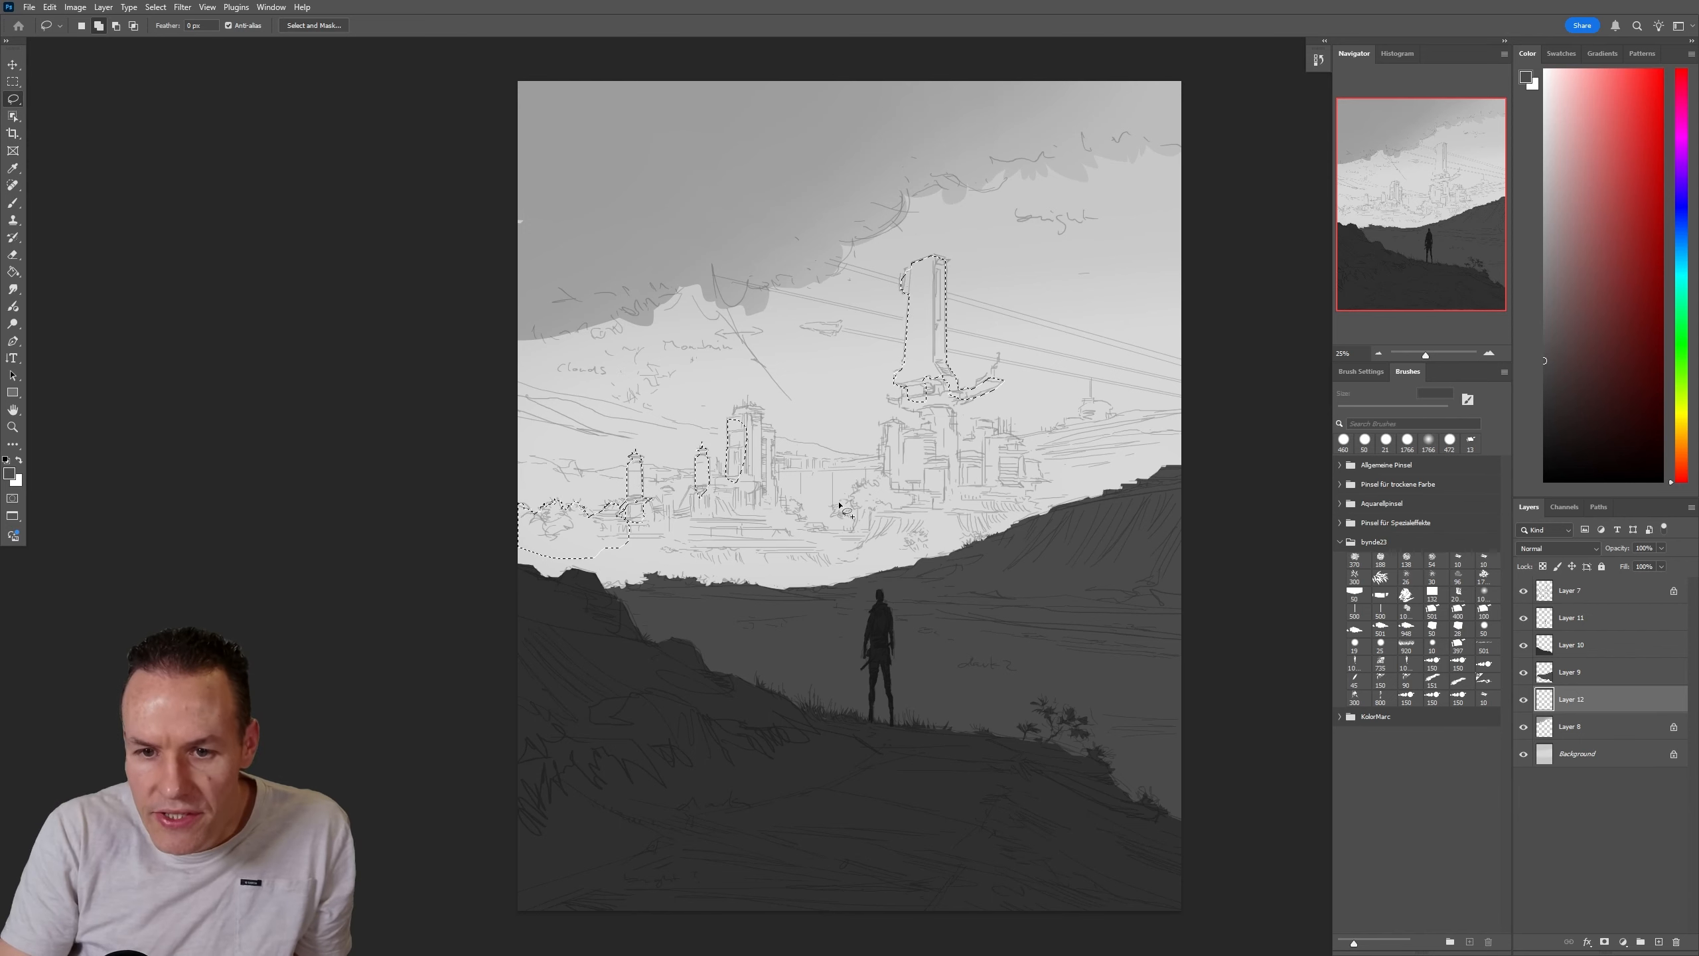
pyautogui.moveTo(838, 504); pyautogui.dragTo(847, 502)
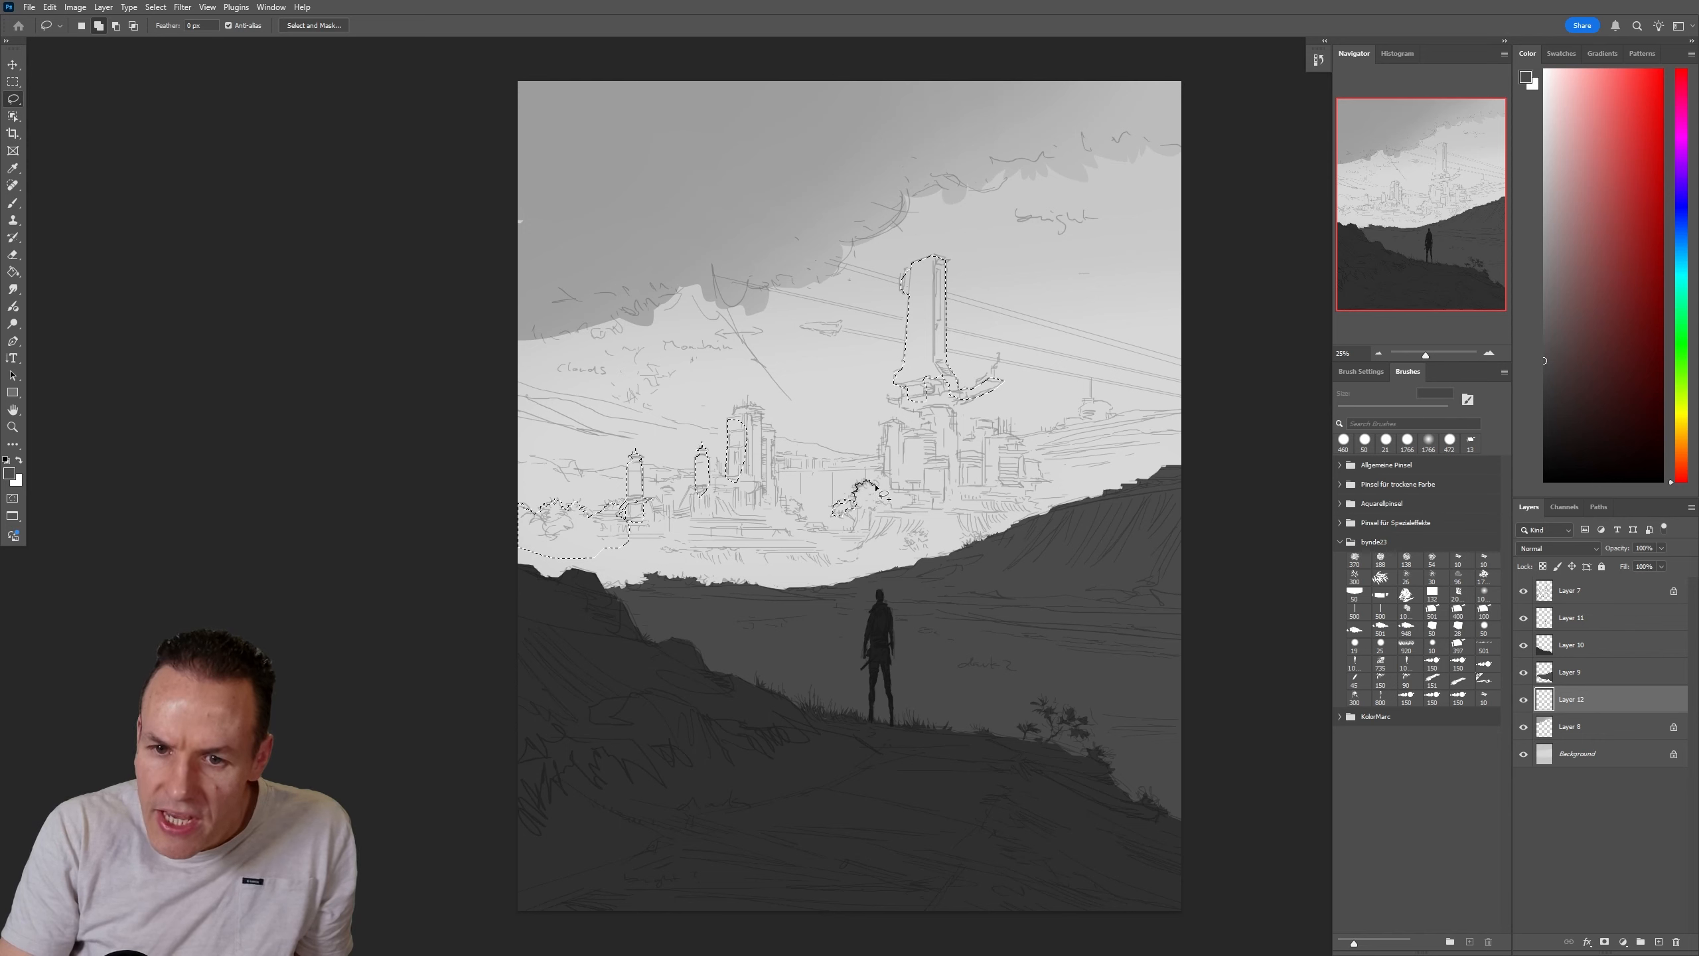
pyautogui.moveTo(894, 476); pyautogui.dragTo(850, 506)
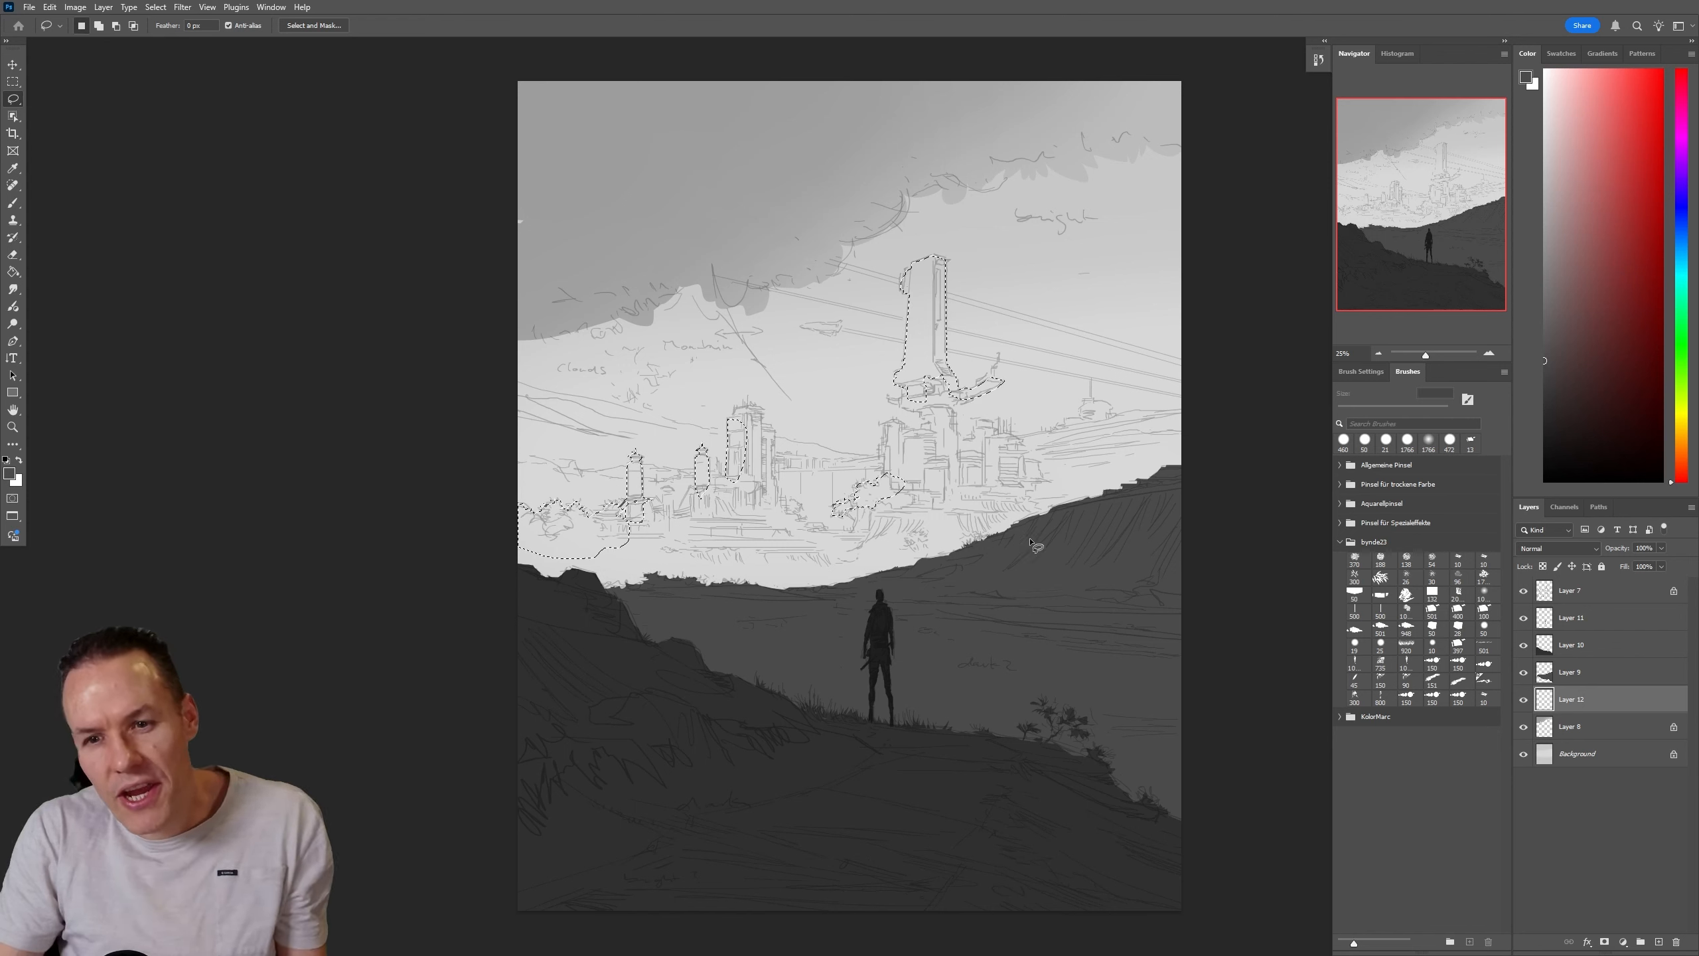
# Extend the Lasso selection over the tower's flared arm, the column beneath it and the building beside the column's left side
pyautogui.press('shift')
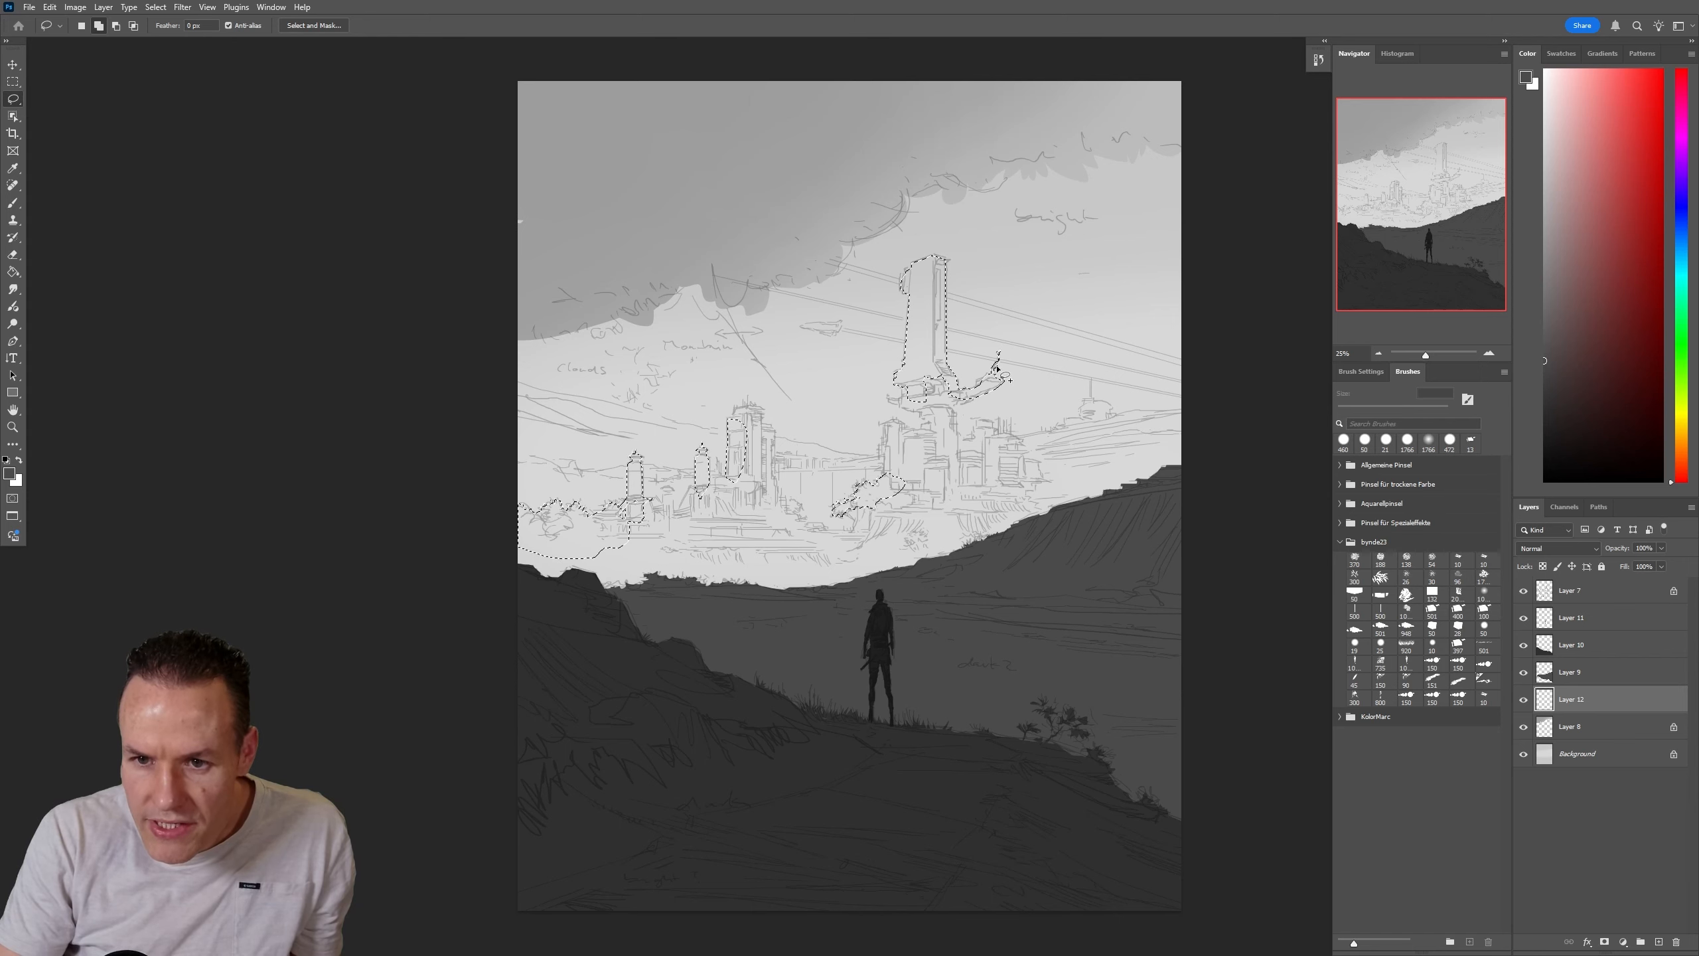
pyautogui.moveTo(996, 363); pyautogui.dragTo(999, 372)
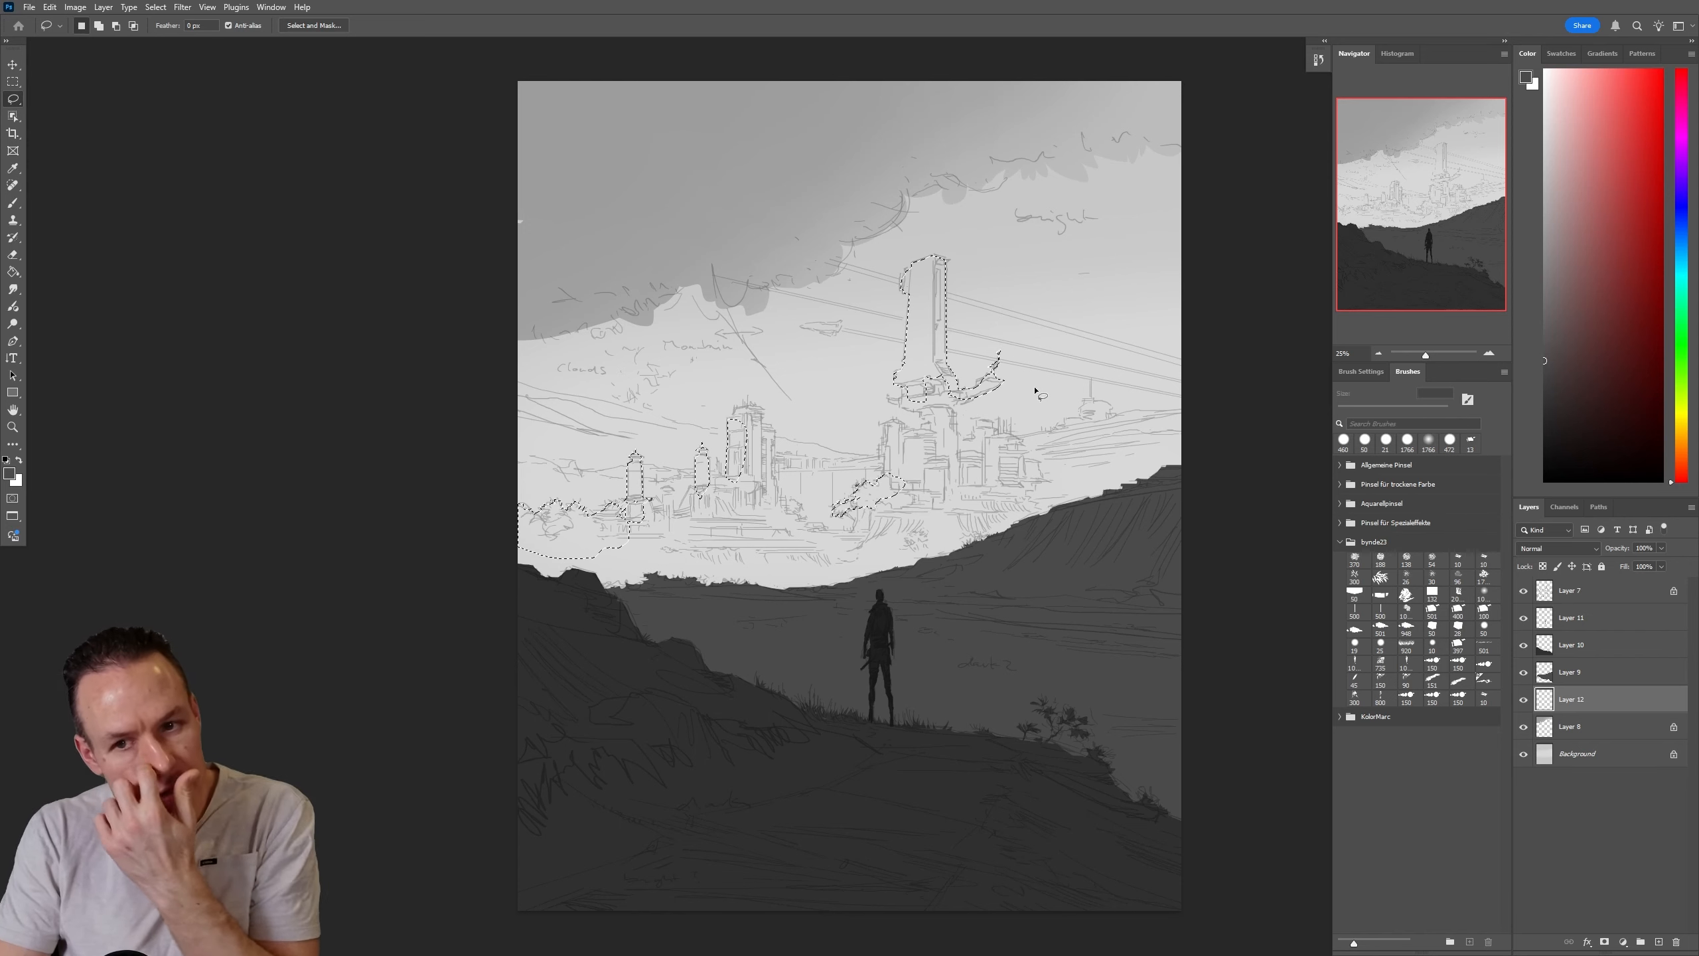
pyautogui.moveTo(986, 377); pyautogui.dragTo(989, 396)
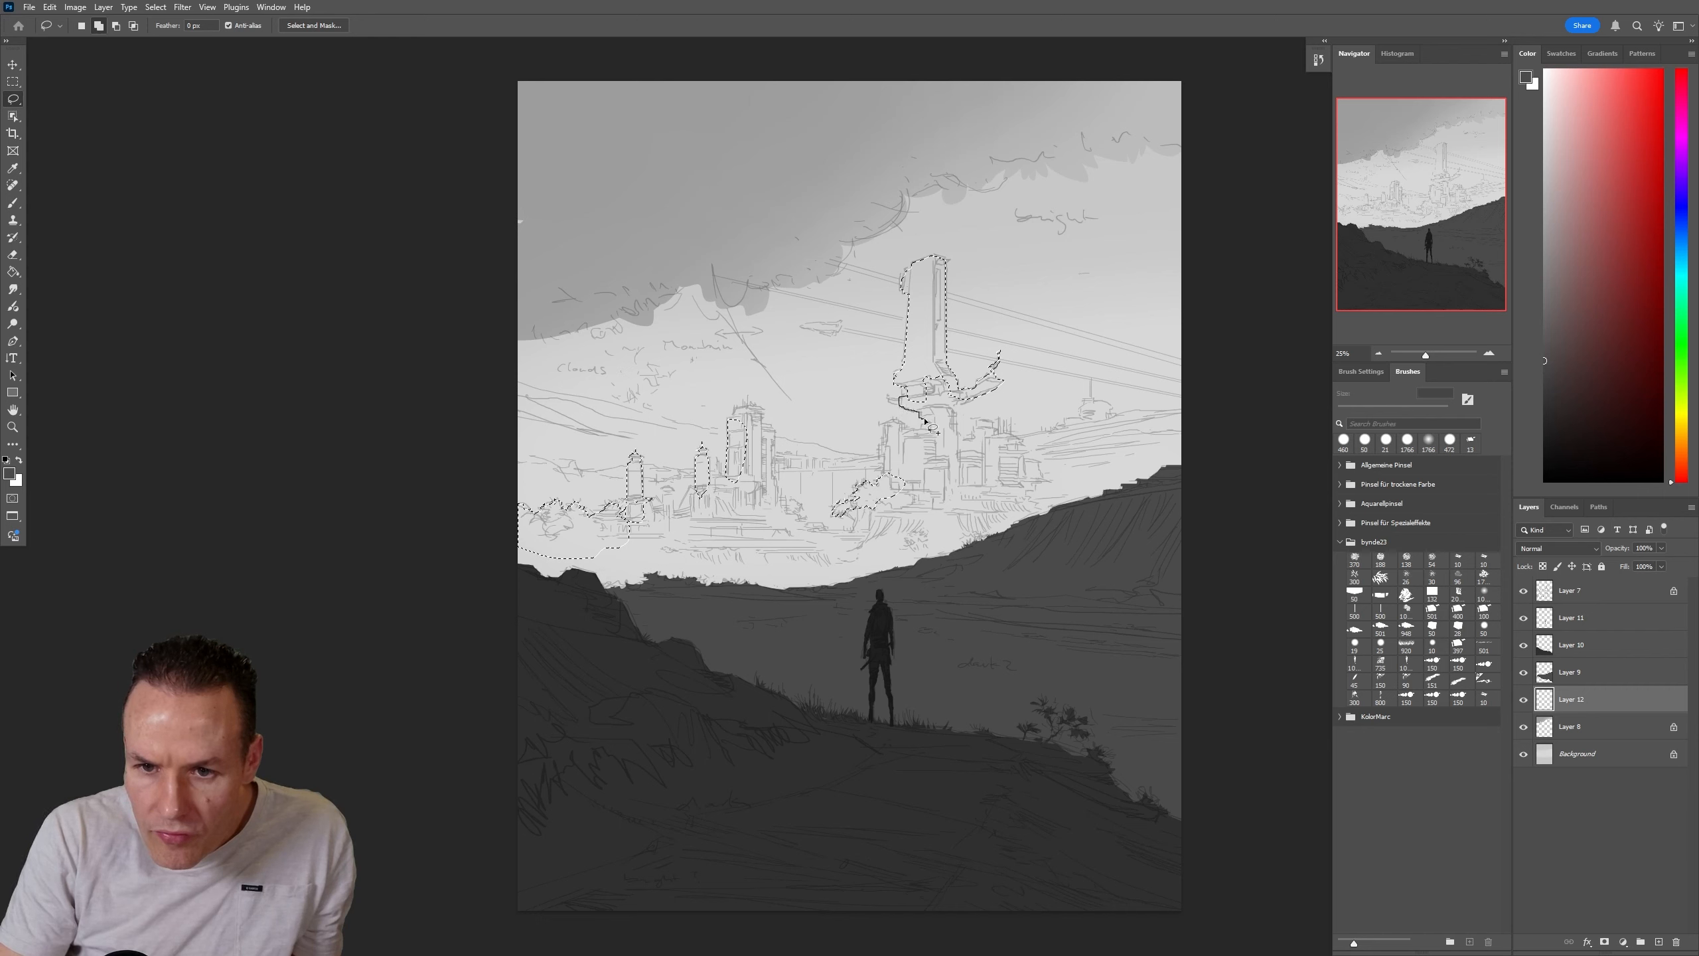
pyautogui.moveTo(924, 440); pyautogui.dragTo(935, 402)
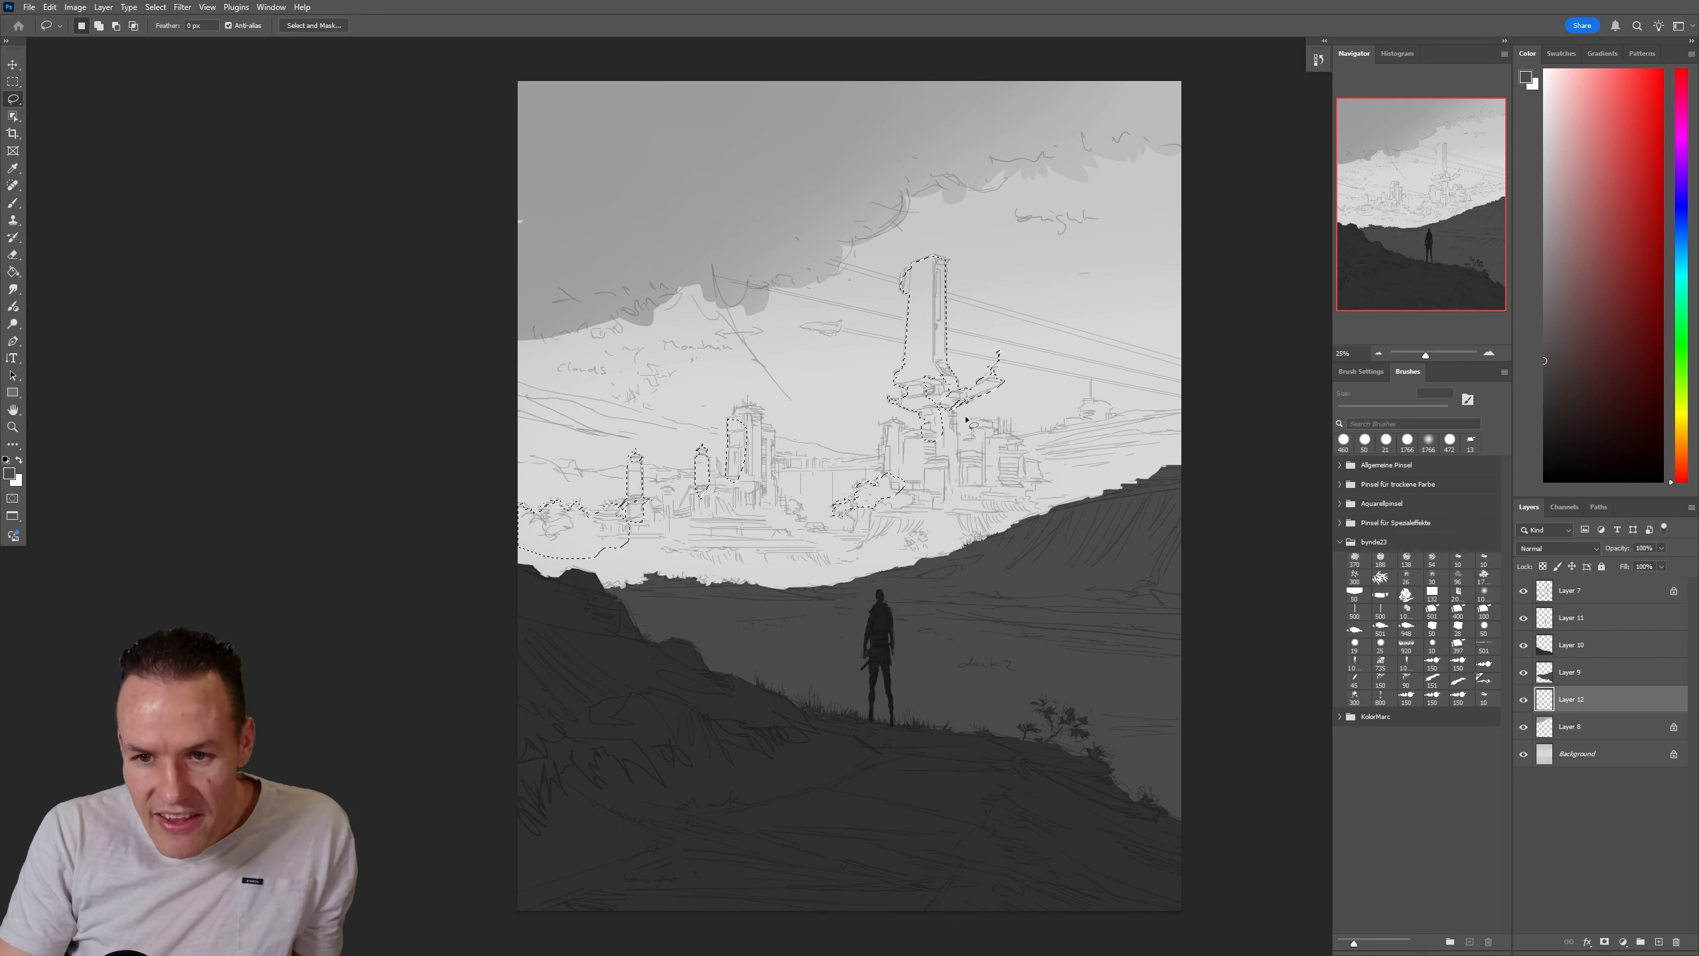
pyautogui.moveTo(946, 403); pyautogui.dragTo(950, 400)
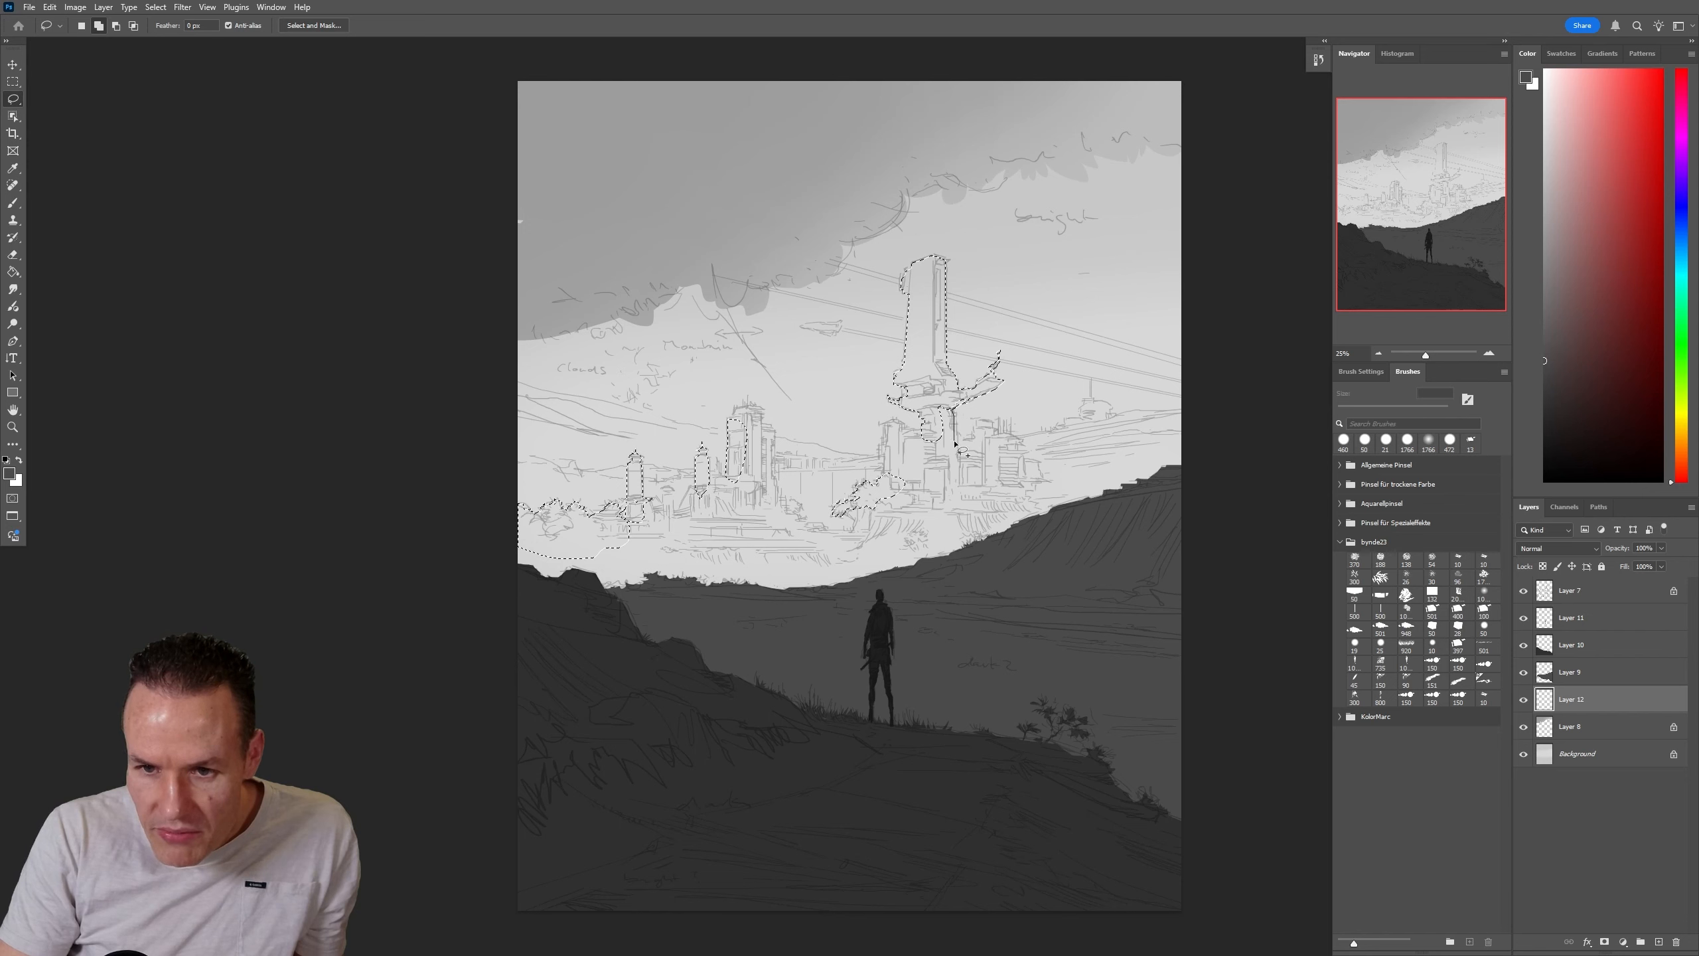
pyautogui.moveTo(932, 402); pyautogui.dragTo(948, 406)
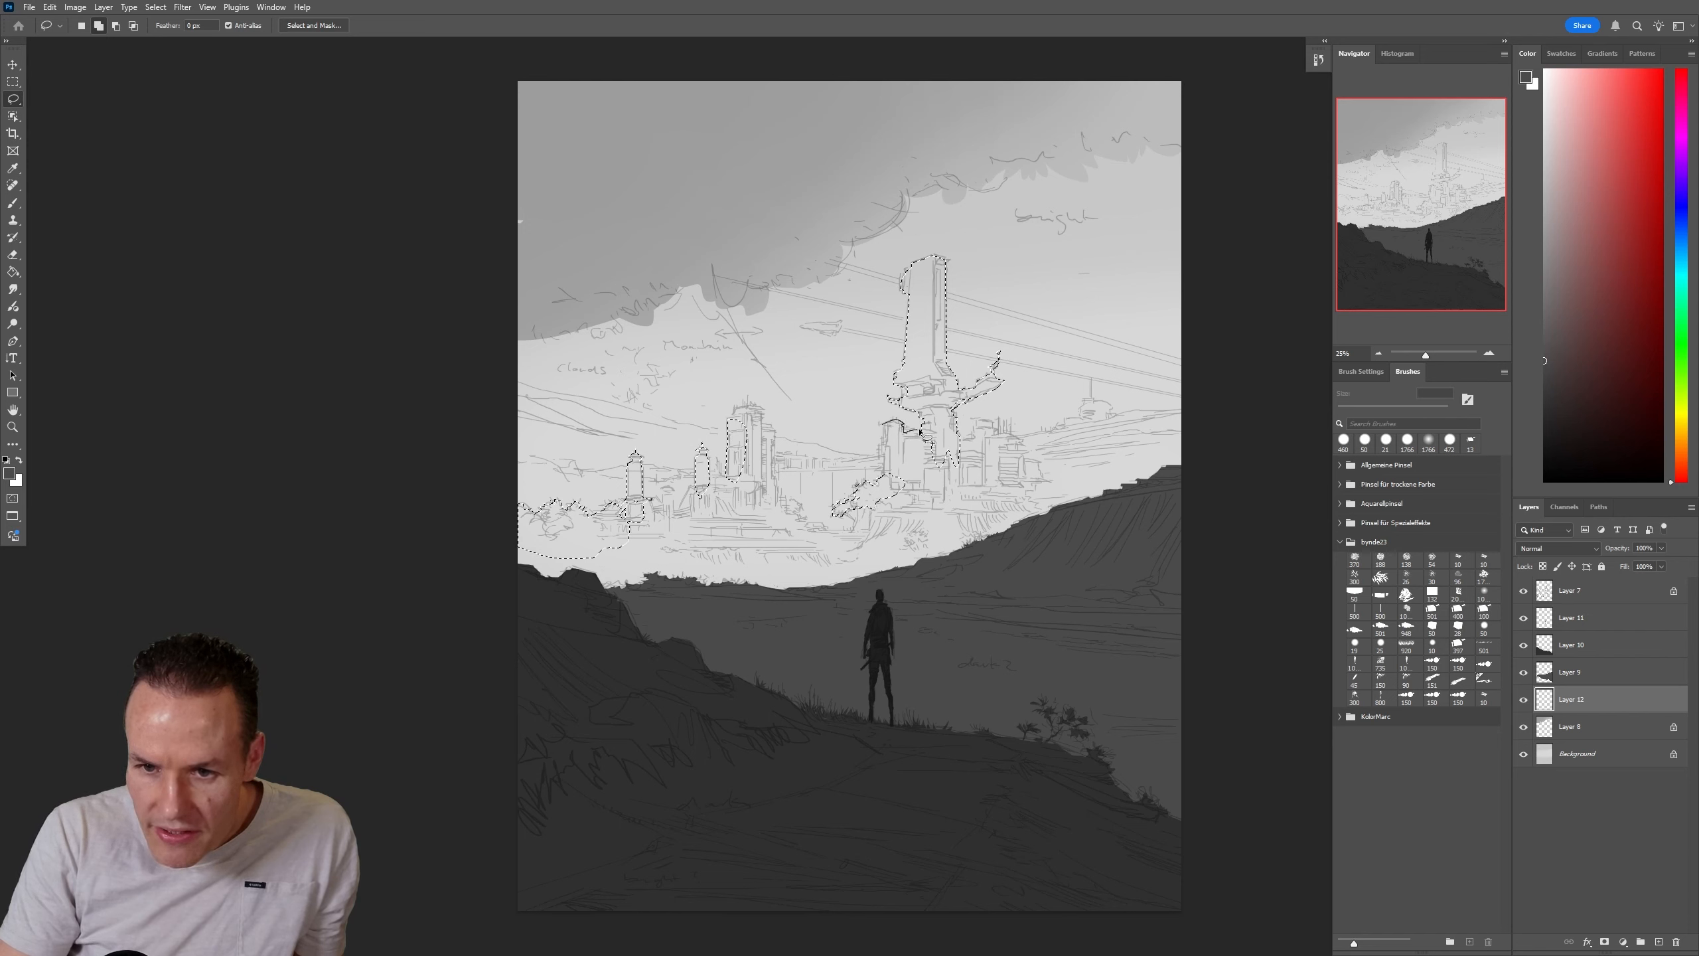
pyautogui.moveTo(920, 430)
pyautogui.mouseDown()
pyautogui.moveTo(931, 462)
pyautogui.moveTo(887, 438)
pyautogui.mouseUp()
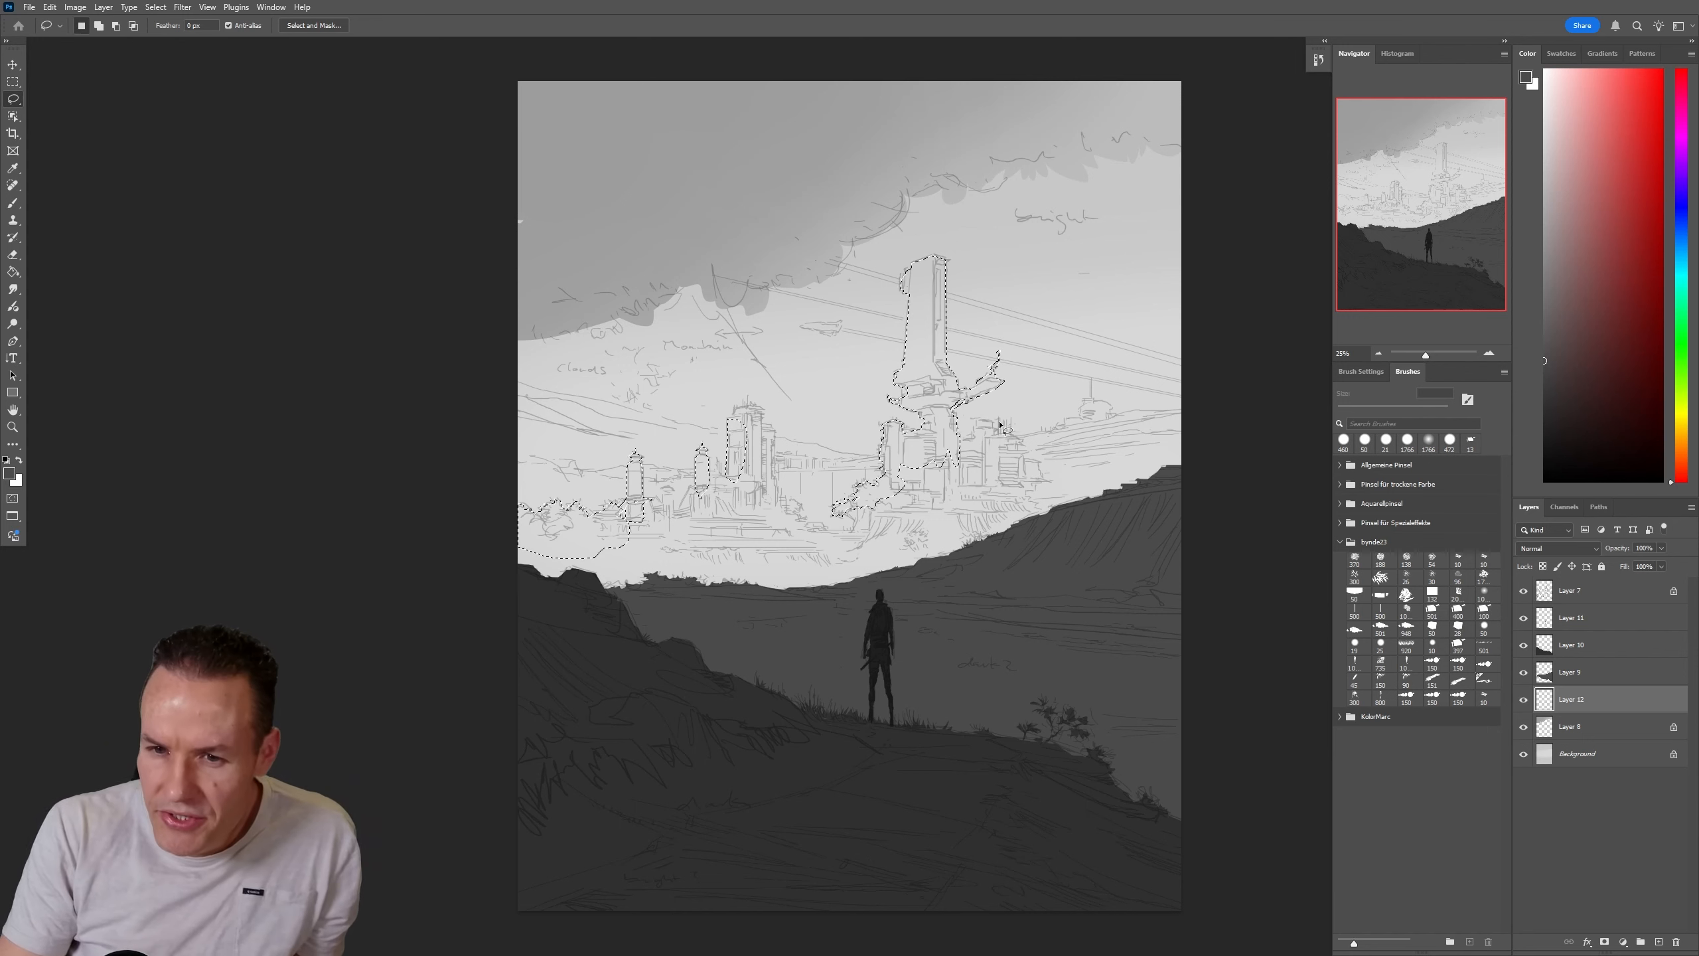
# Add the building cluster to the right of the tall tower, including its outer bushes, to the Lasso selection
pyautogui.press('shift')
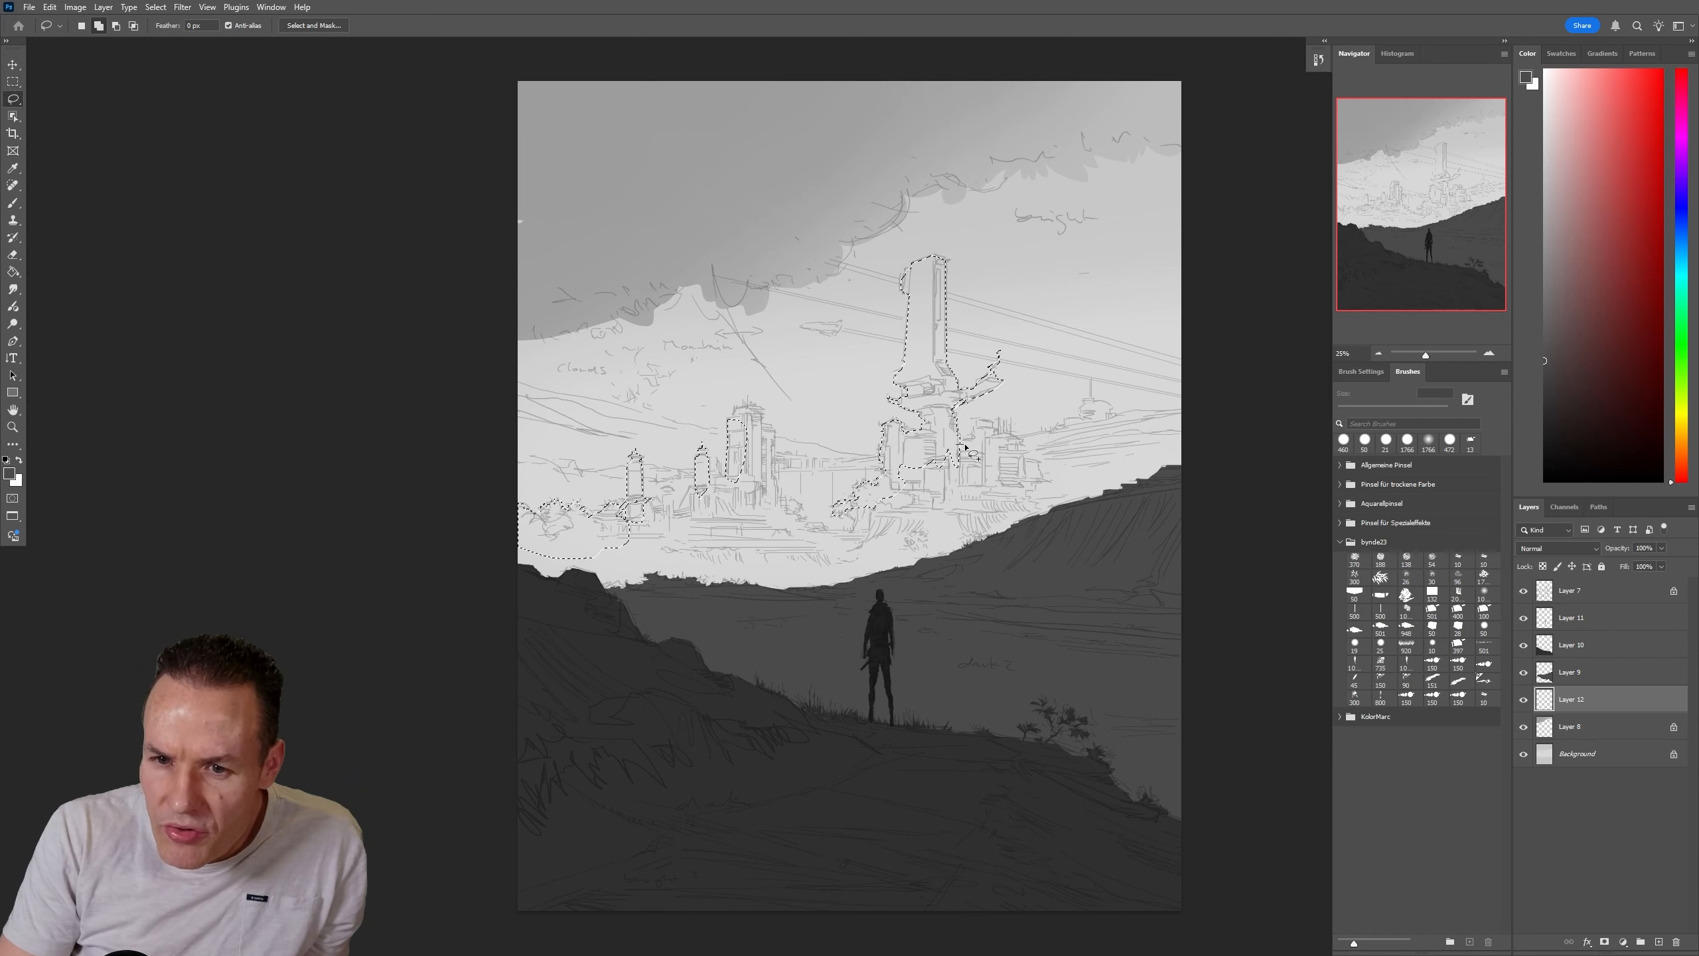
pyautogui.moveTo(965, 441); pyautogui.dragTo(959, 457)
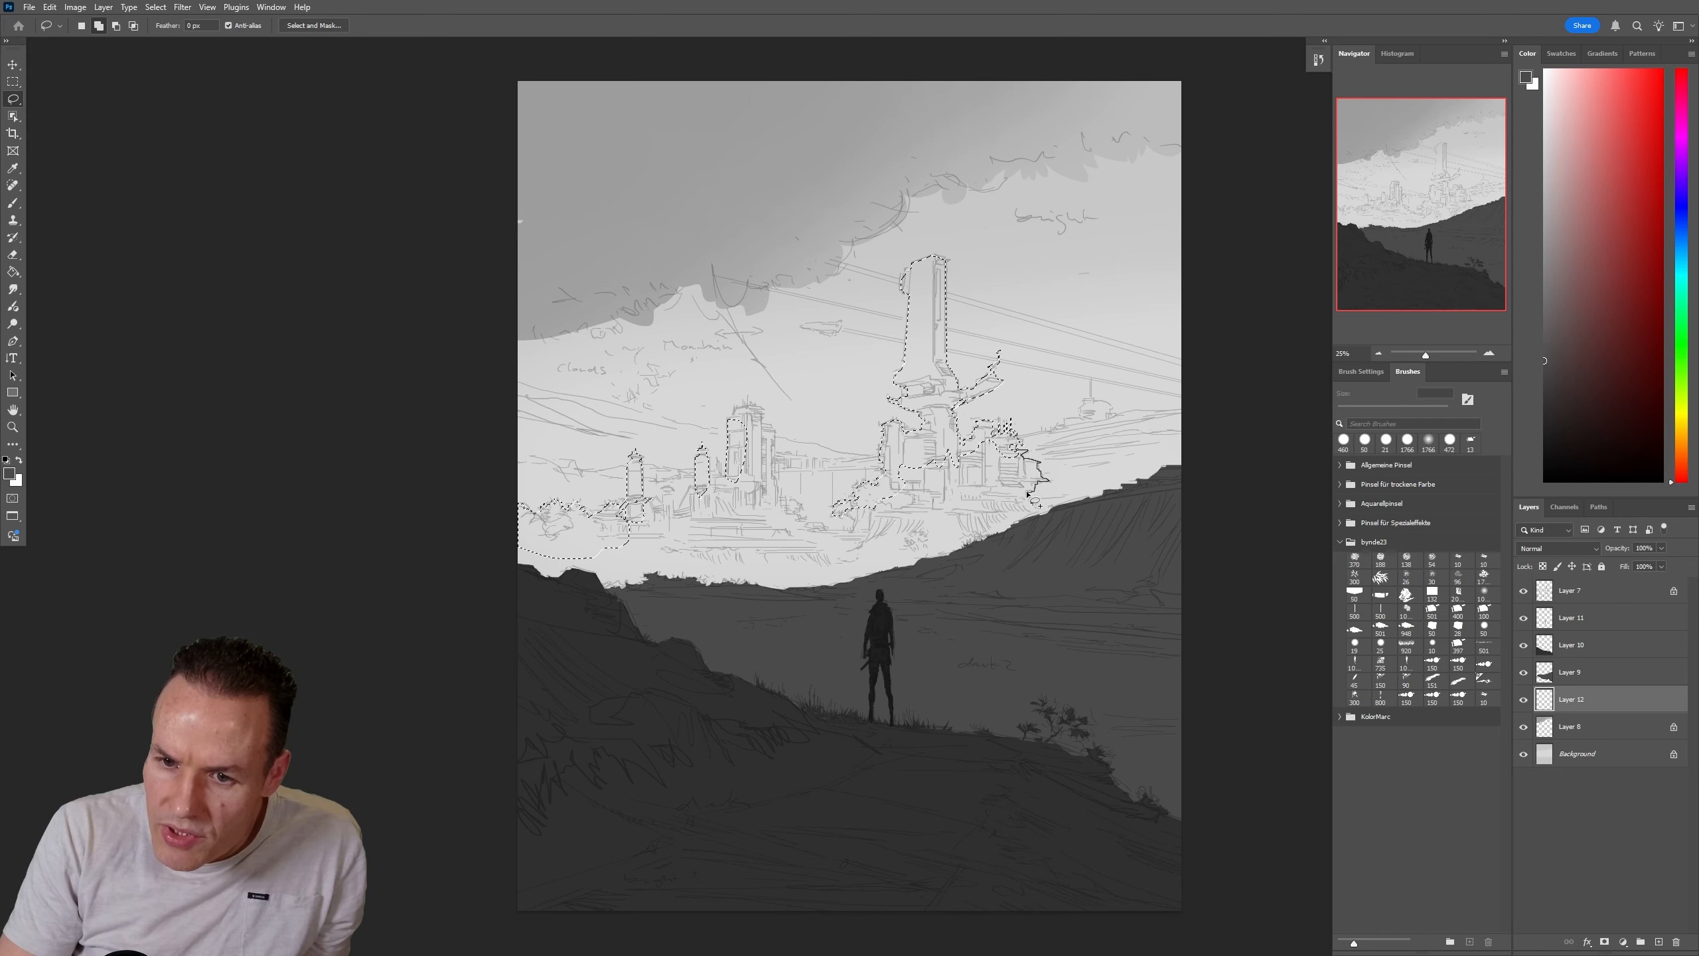
pyautogui.moveTo(1027, 499)
pyautogui.mouseDown()
pyautogui.moveTo(998, 499)
pyautogui.moveTo(980, 450)
pyautogui.moveTo(1023, 454)
pyautogui.mouseUp()
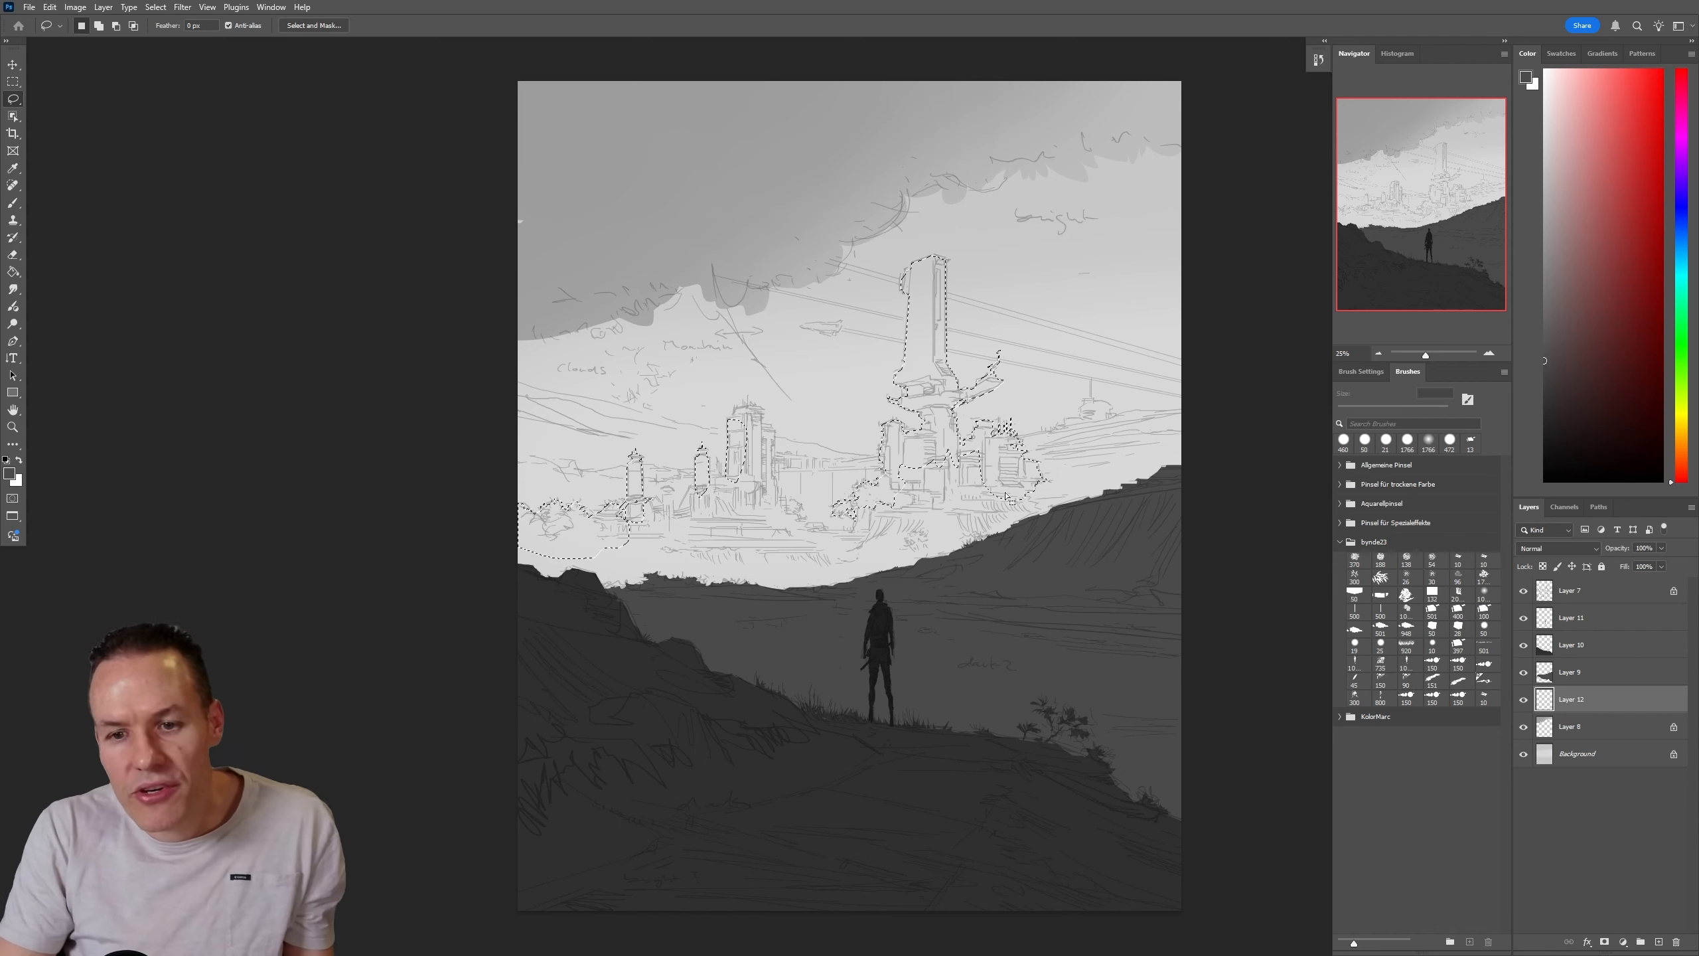
# Close the unselected gaps inside the central buildings and extend the Lasso selection over the ground directly below them
pyautogui.press('shift')
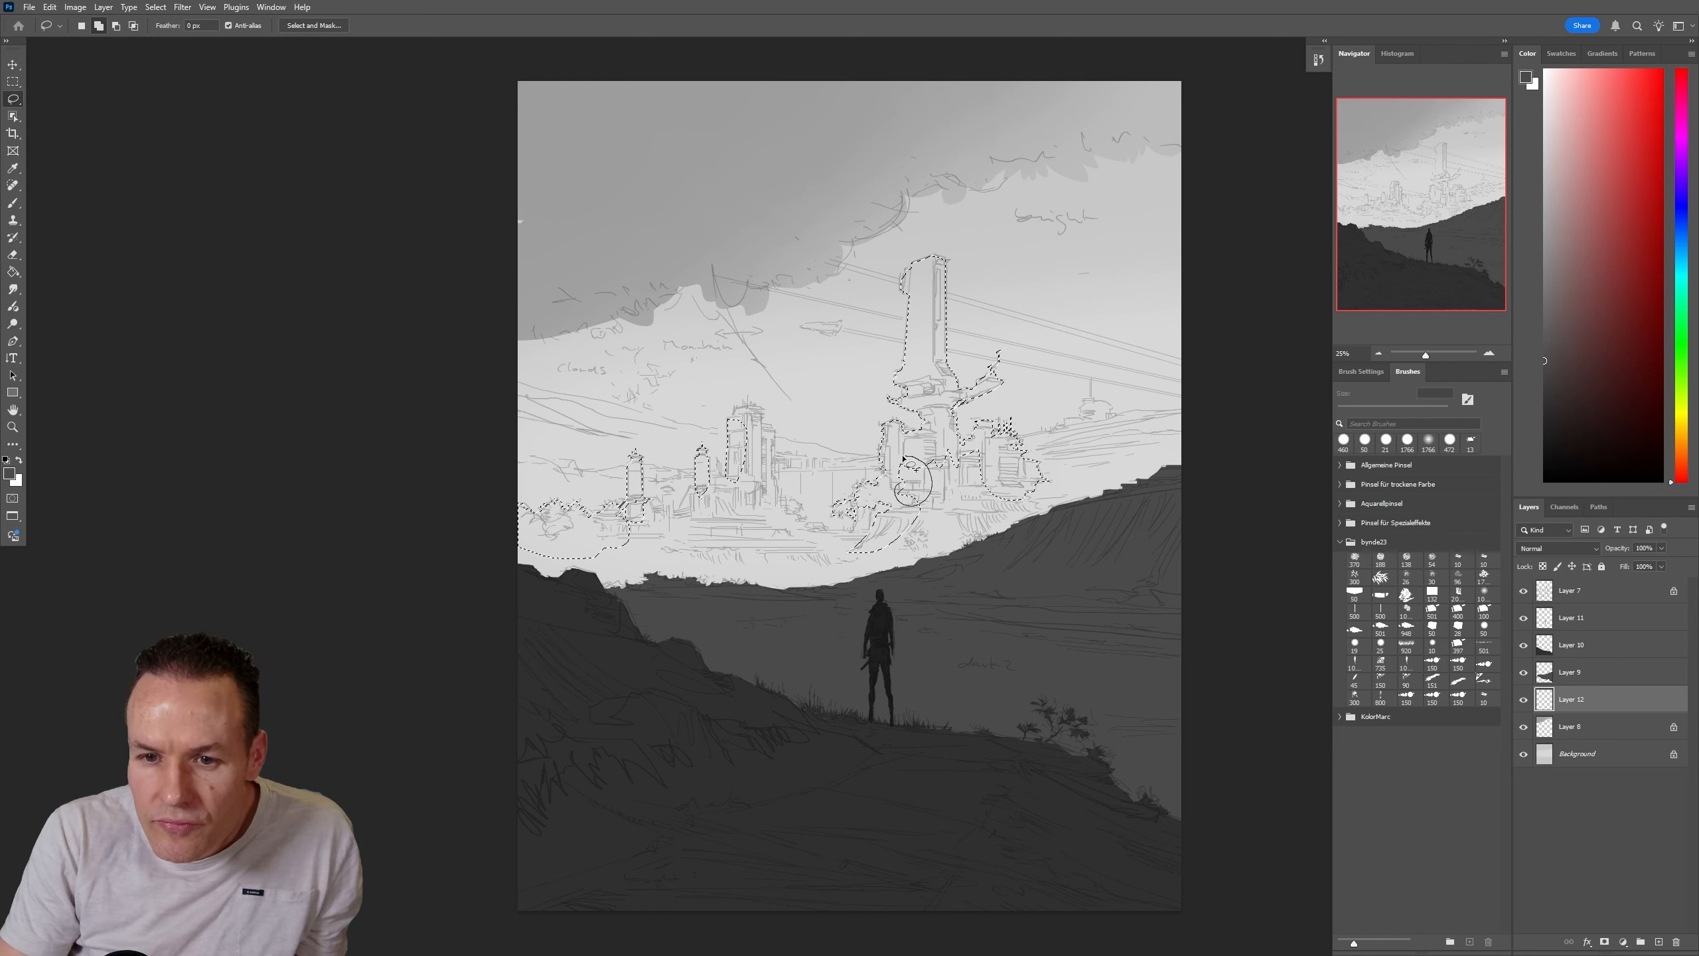
pyautogui.press('alt')
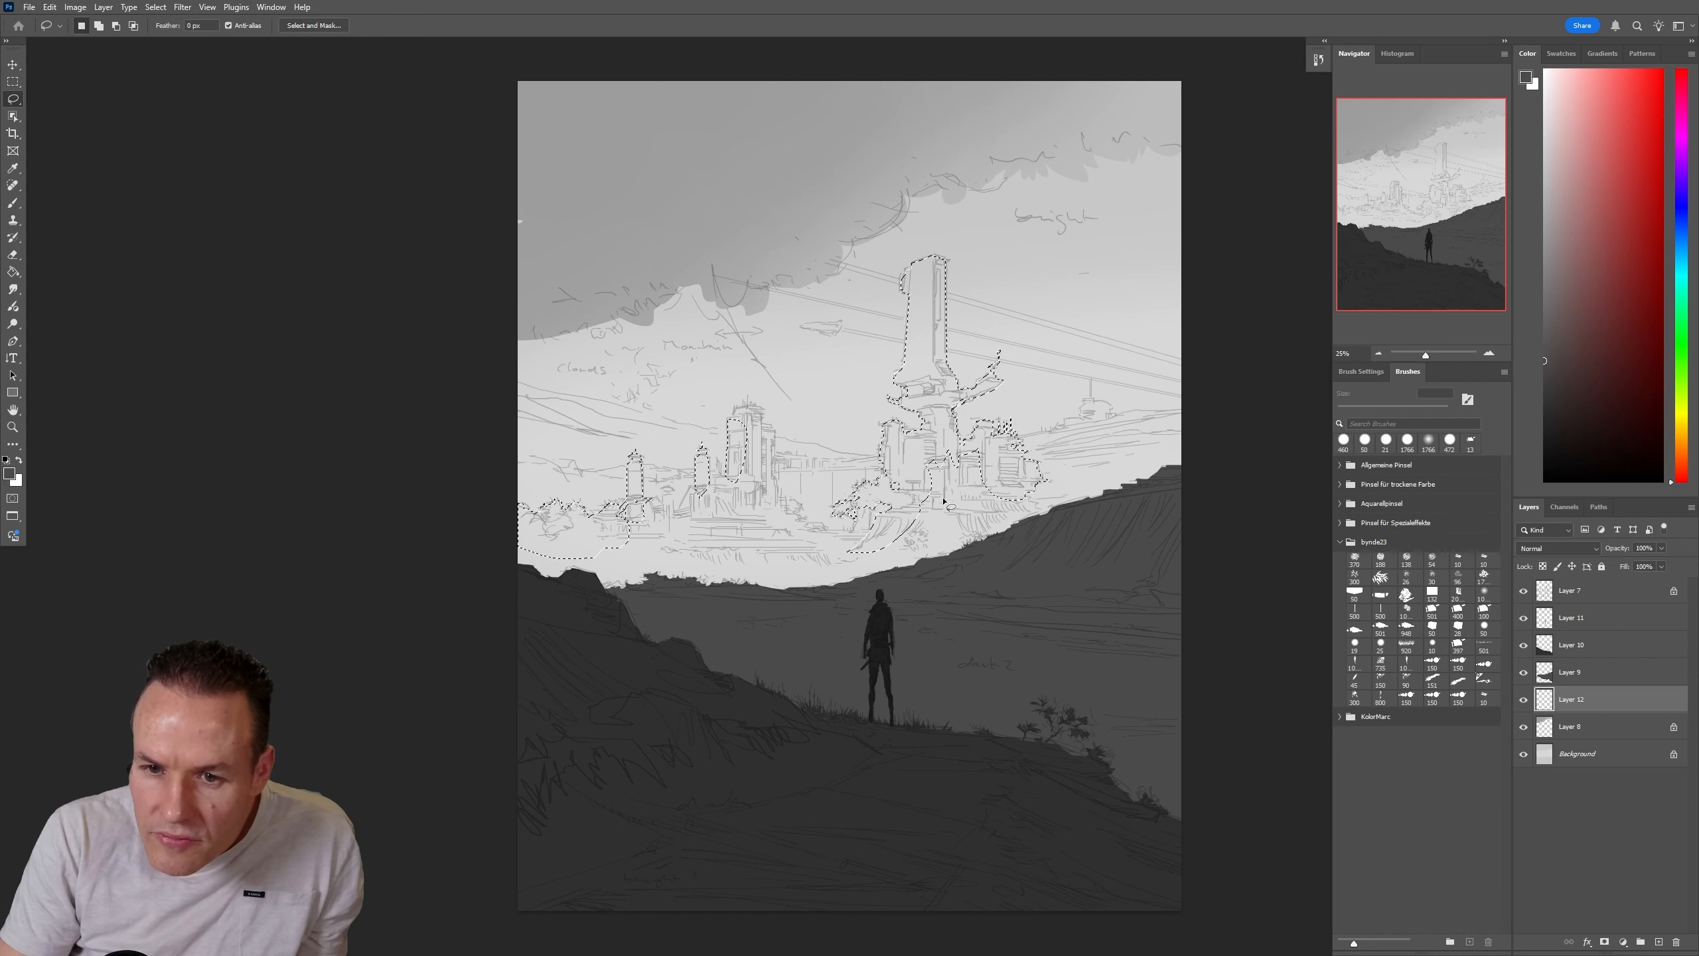
pyautogui.press('shift')
pyautogui.moveTo(930, 474); pyautogui.dragTo(956, 514)
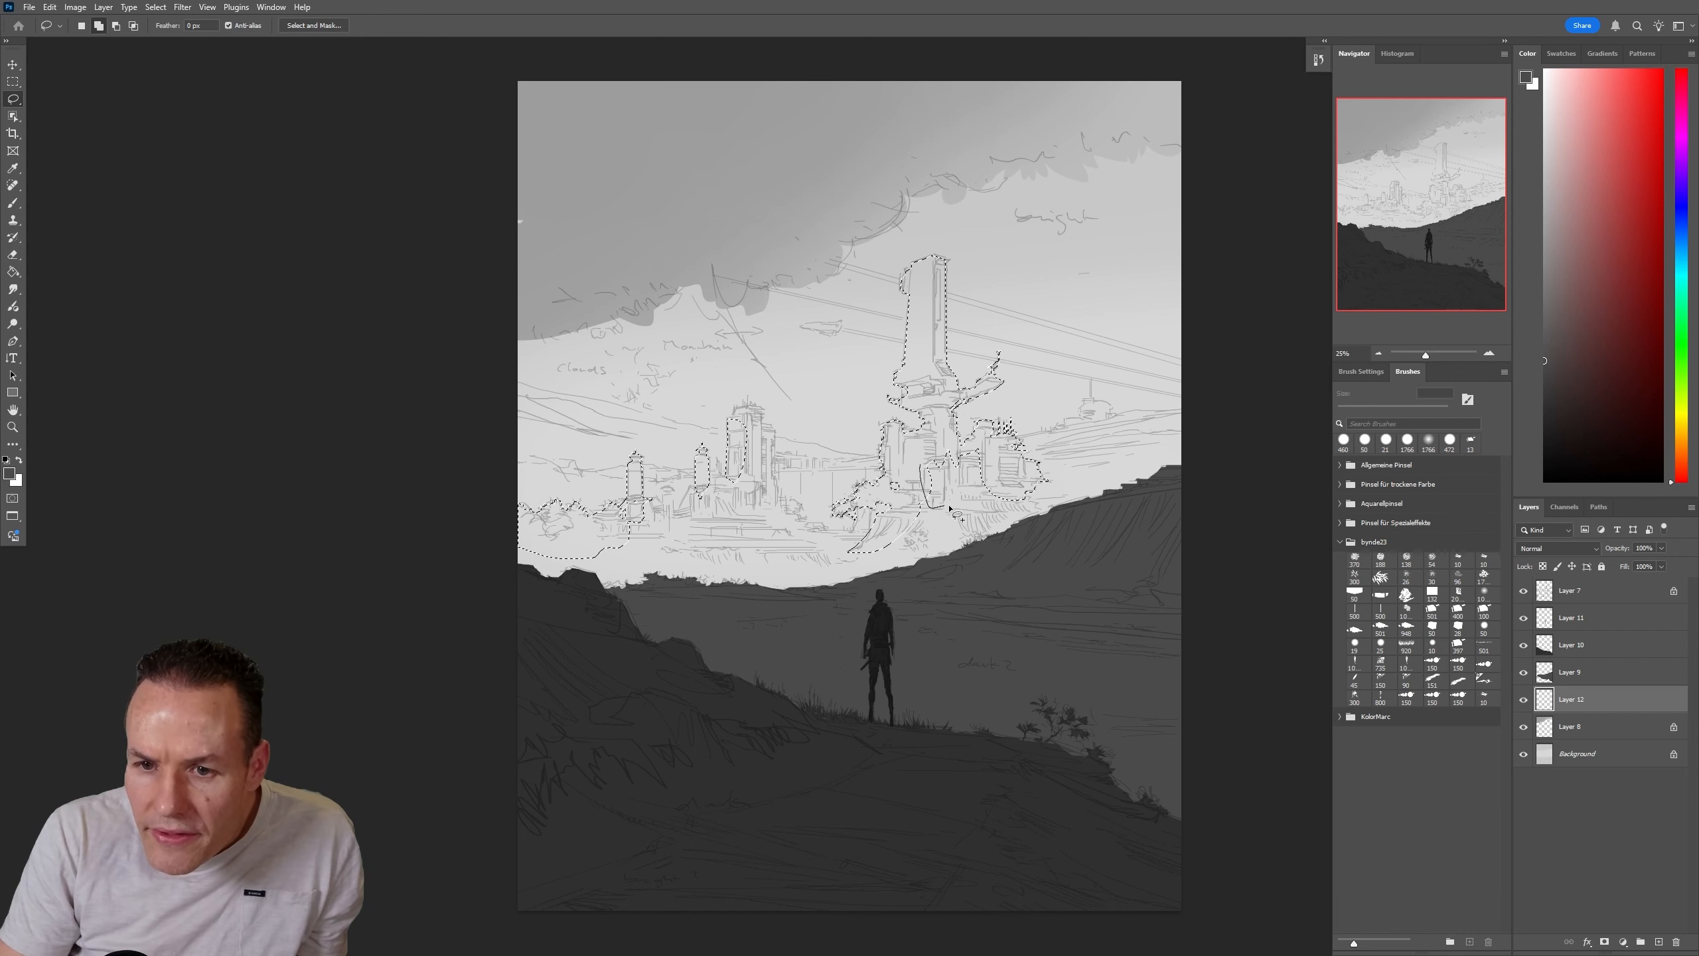
pyautogui.moveTo(951, 448); pyautogui.dragTo(954, 450)
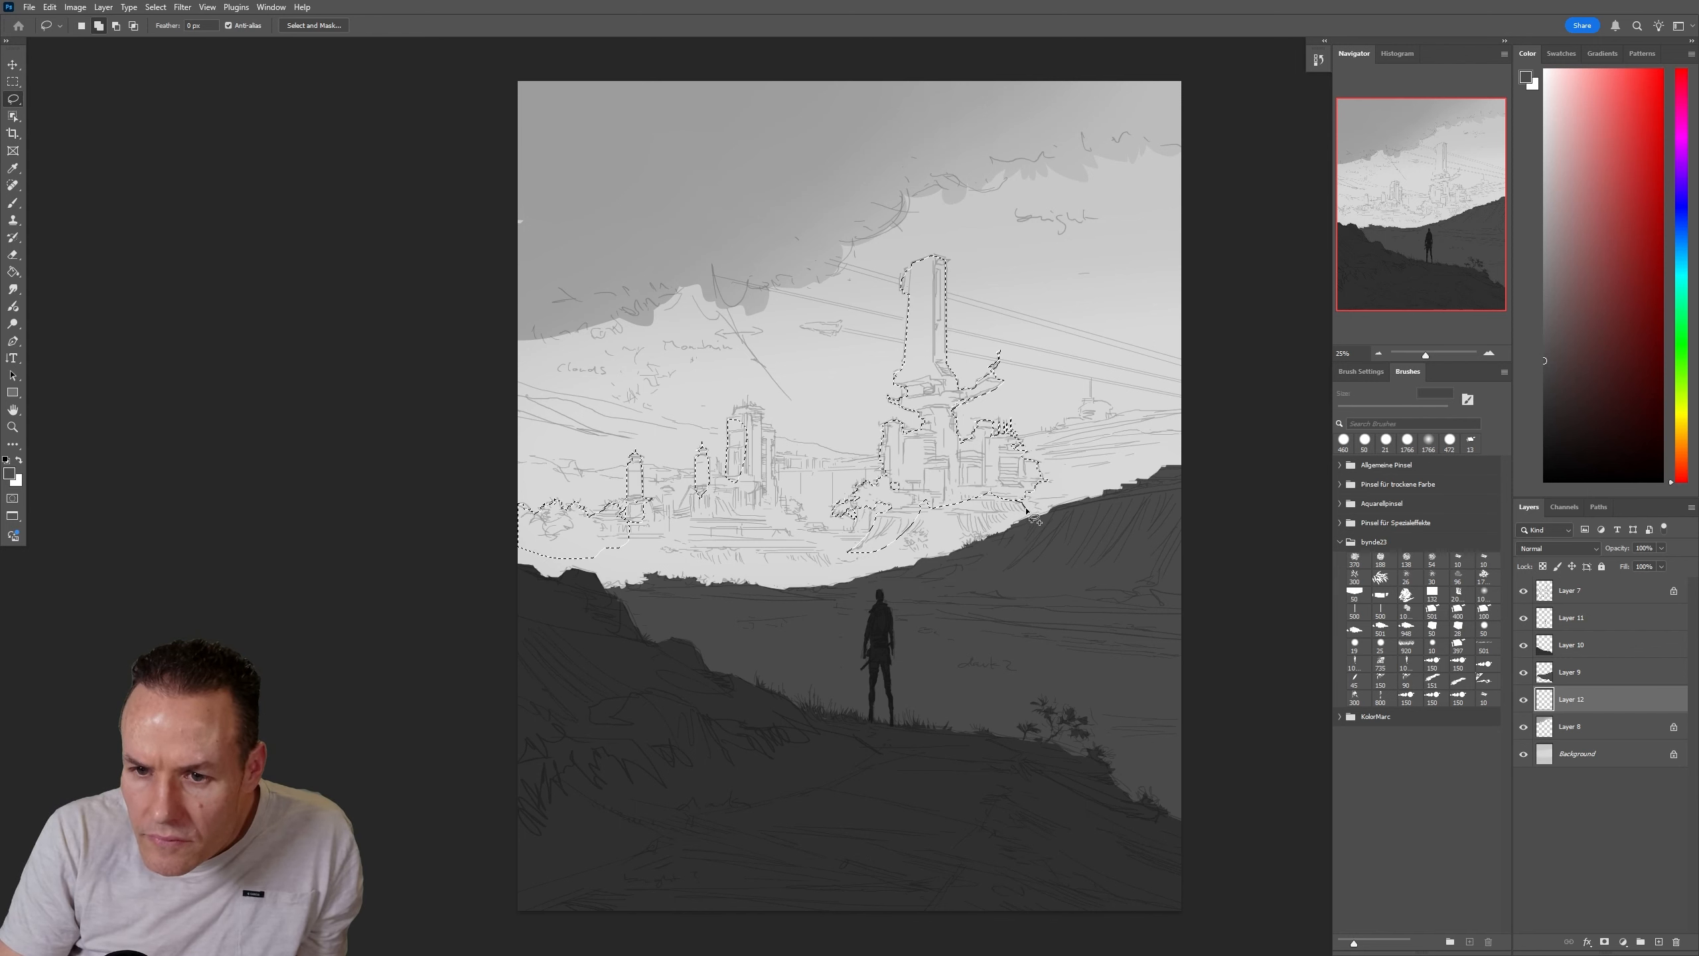
pyautogui.moveTo(1036, 521)
pyautogui.mouseDown()
pyautogui.moveTo(1043, 542)
pyautogui.moveTo(987, 556)
pyautogui.moveTo(1007, 501)
pyautogui.mouseUp()
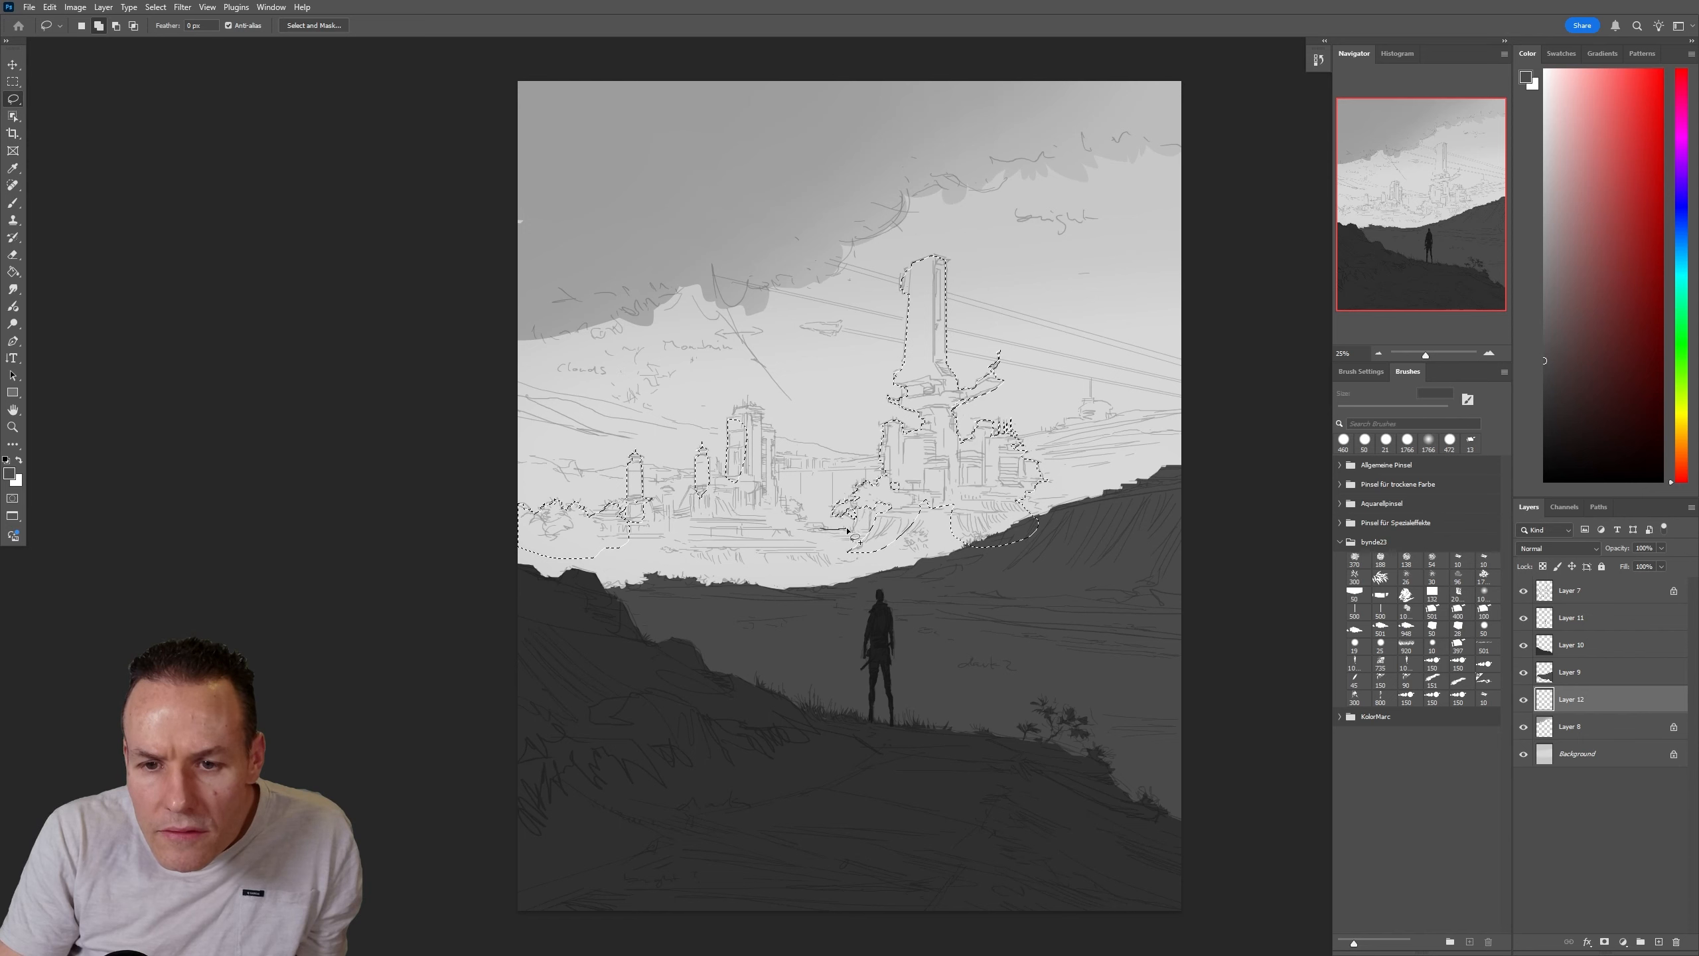
pyautogui.moveTo(873, 533)
pyautogui.mouseDown()
pyautogui.moveTo(840, 555)
pyautogui.moveTo(818, 530)
pyautogui.mouseUp()
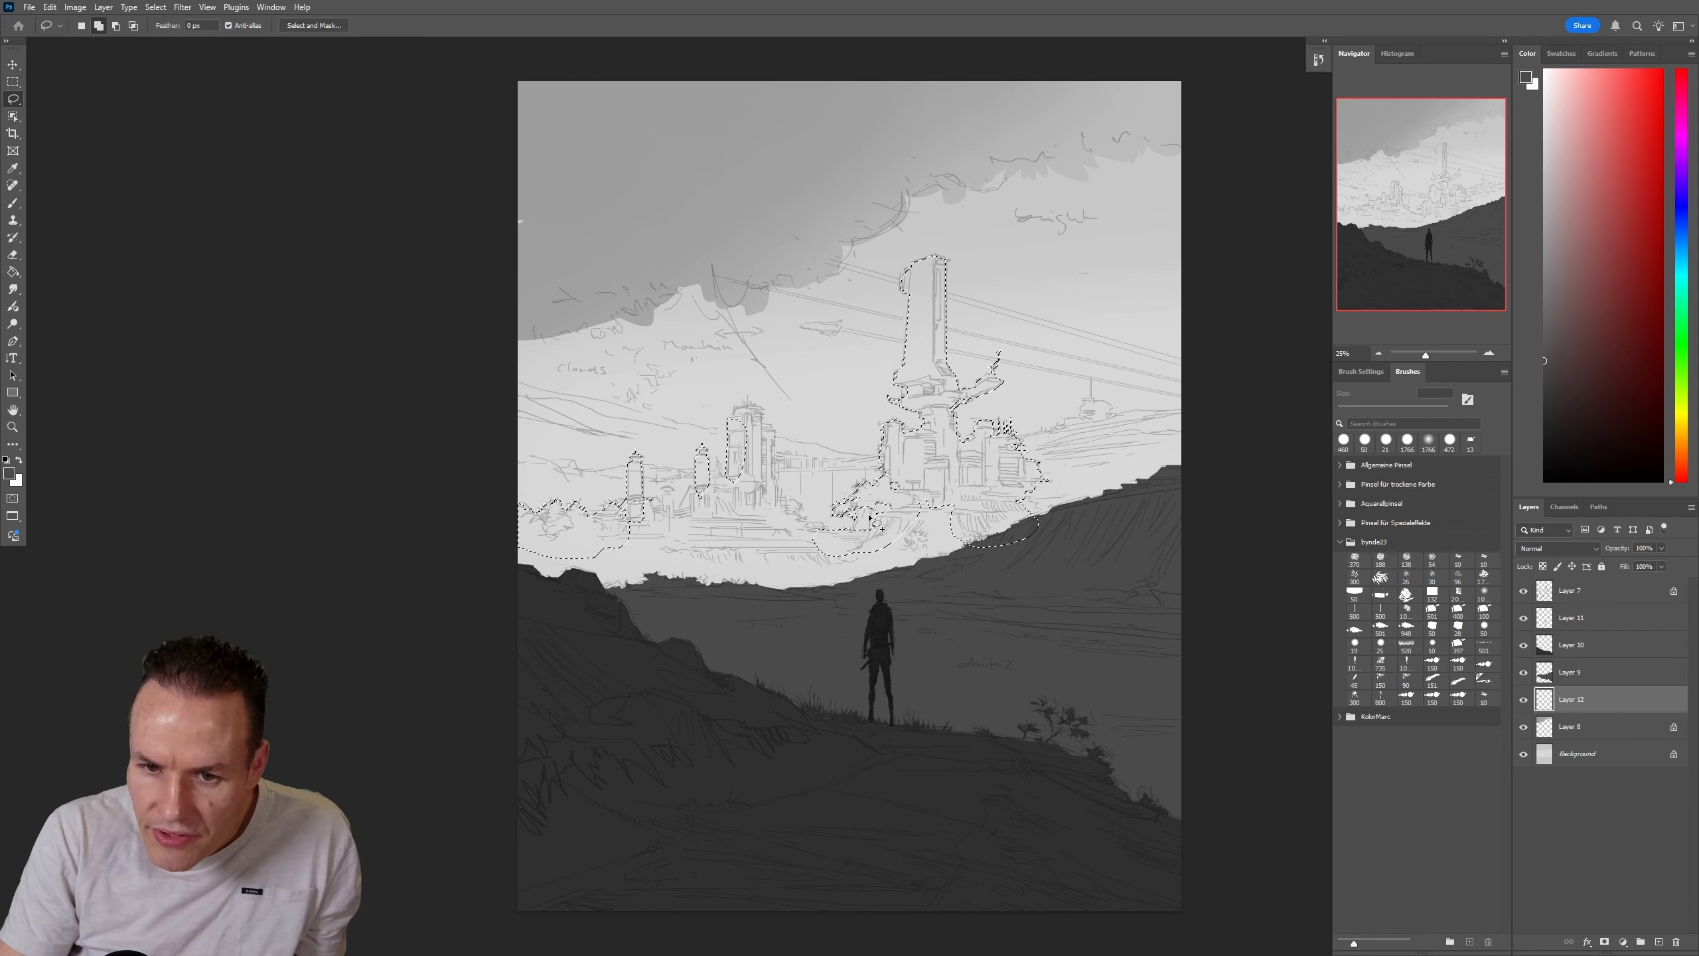
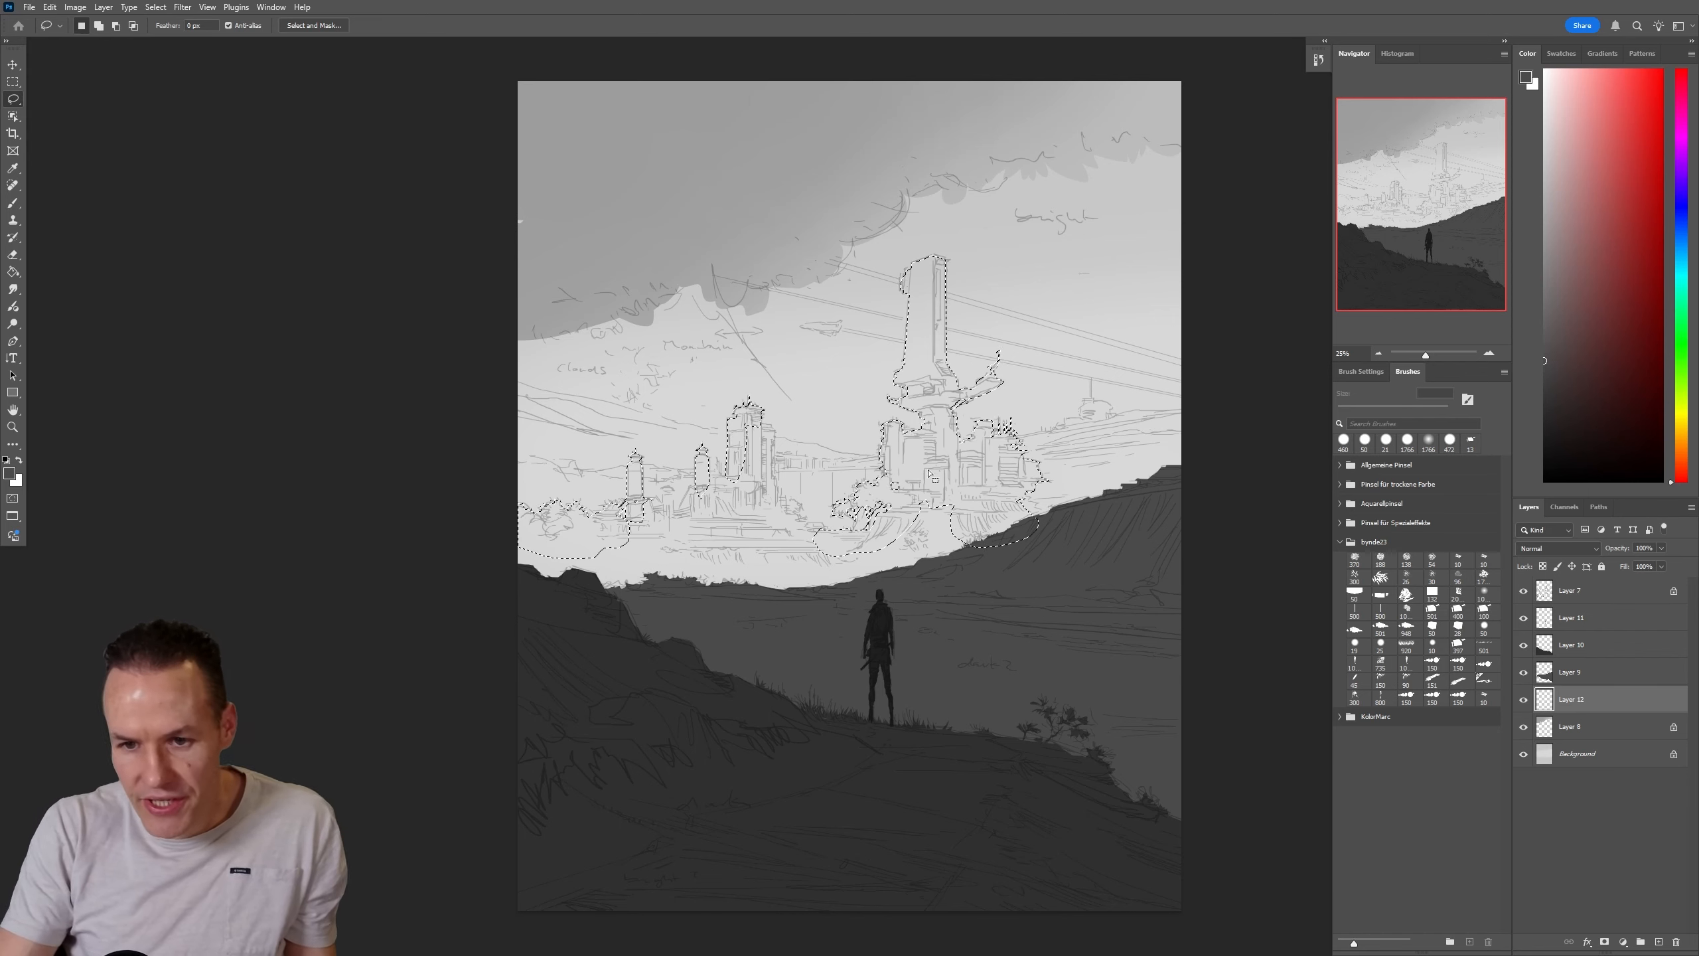
# Include the remaining small gaps and the slope below the central city, overlapping the selection with the midground hills
pyautogui.press('shift')
pyautogui.moveTo(963, 482); pyautogui.dragTo(964, 485)
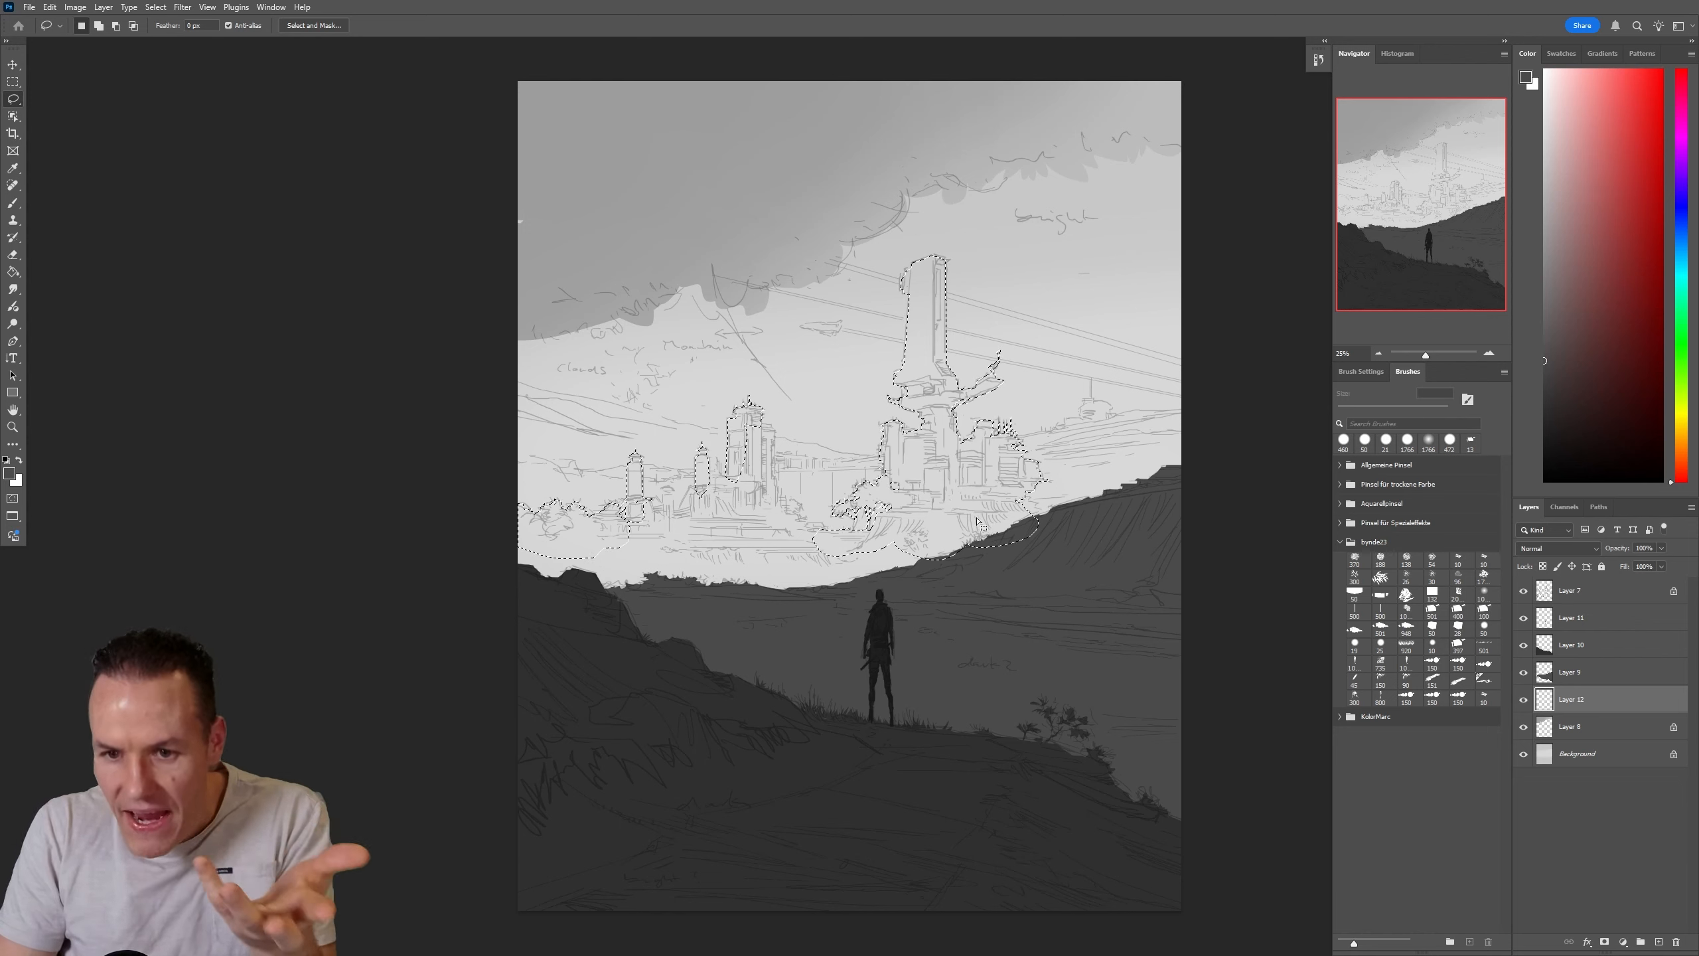
pyautogui.moveTo(979, 524); pyautogui.dragTo(1004, 545)
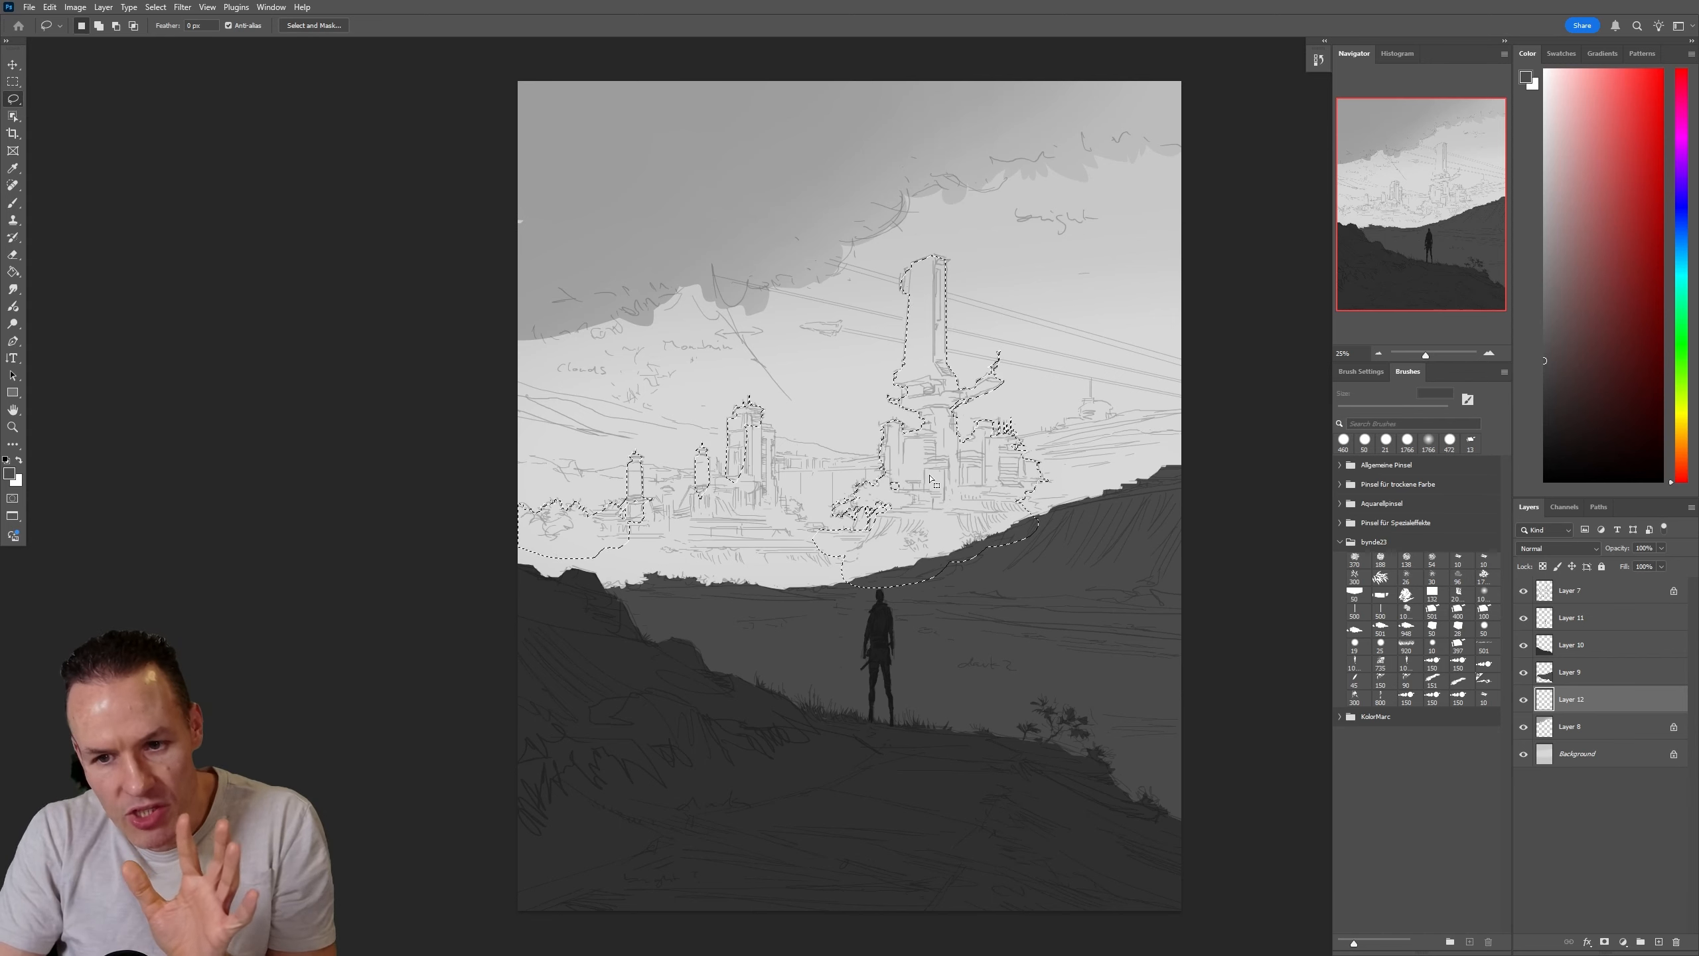
pyautogui.press('shift')
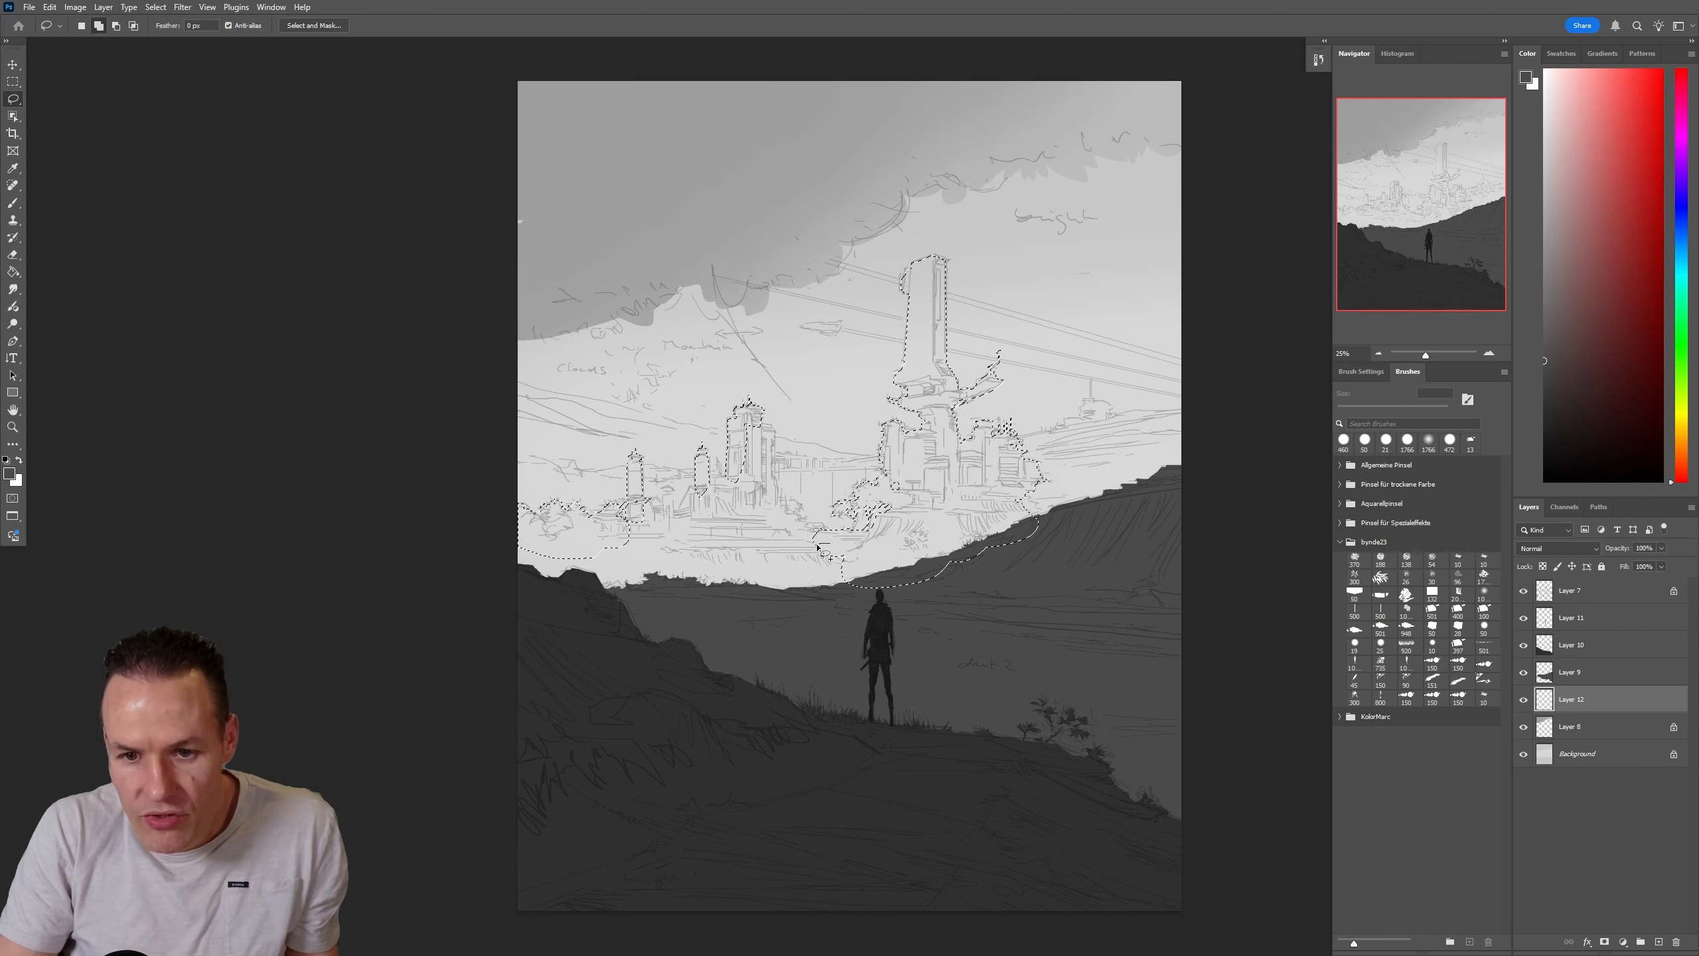
pyautogui.moveTo(818, 547)
pyautogui.mouseDown()
pyautogui.moveTo(789, 601)
pyautogui.moveTo(888, 524)
pyautogui.mouseUp()
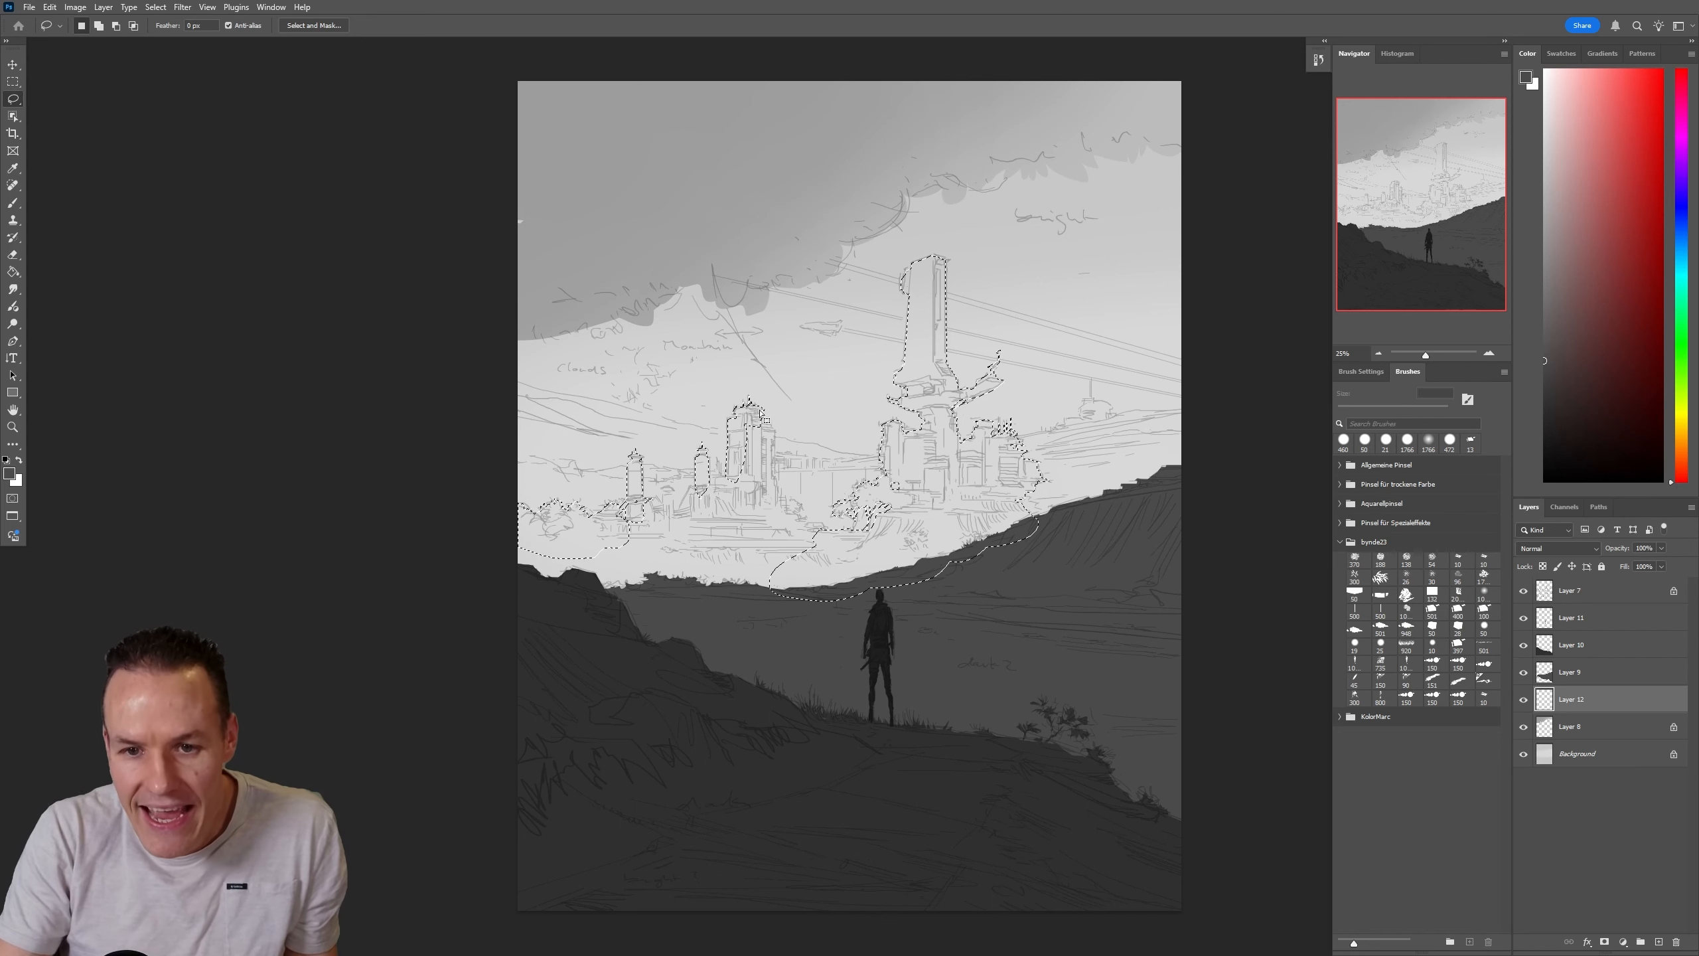
# Add the tall building left of centre, its surrounding structures and bushes, and the ground beneath the left city to the Lasso selection
pyautogui.press('shift')
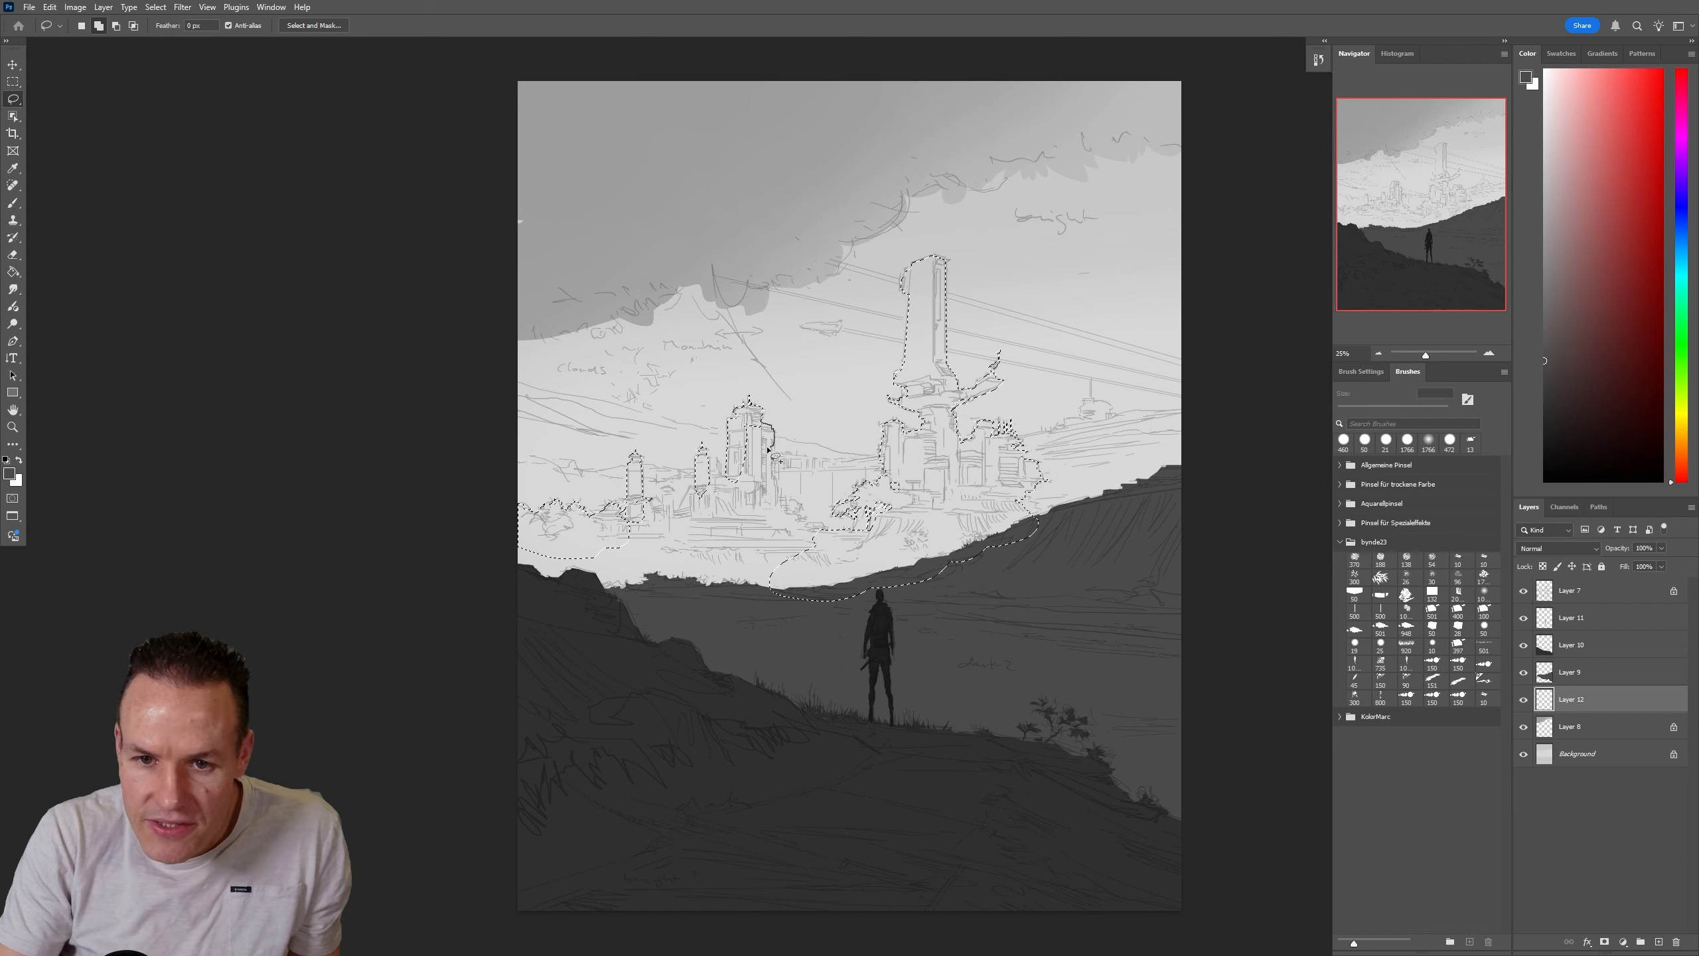
pyautogui.moveTo(756, 420); pyautogui.dragTo(759, 423)
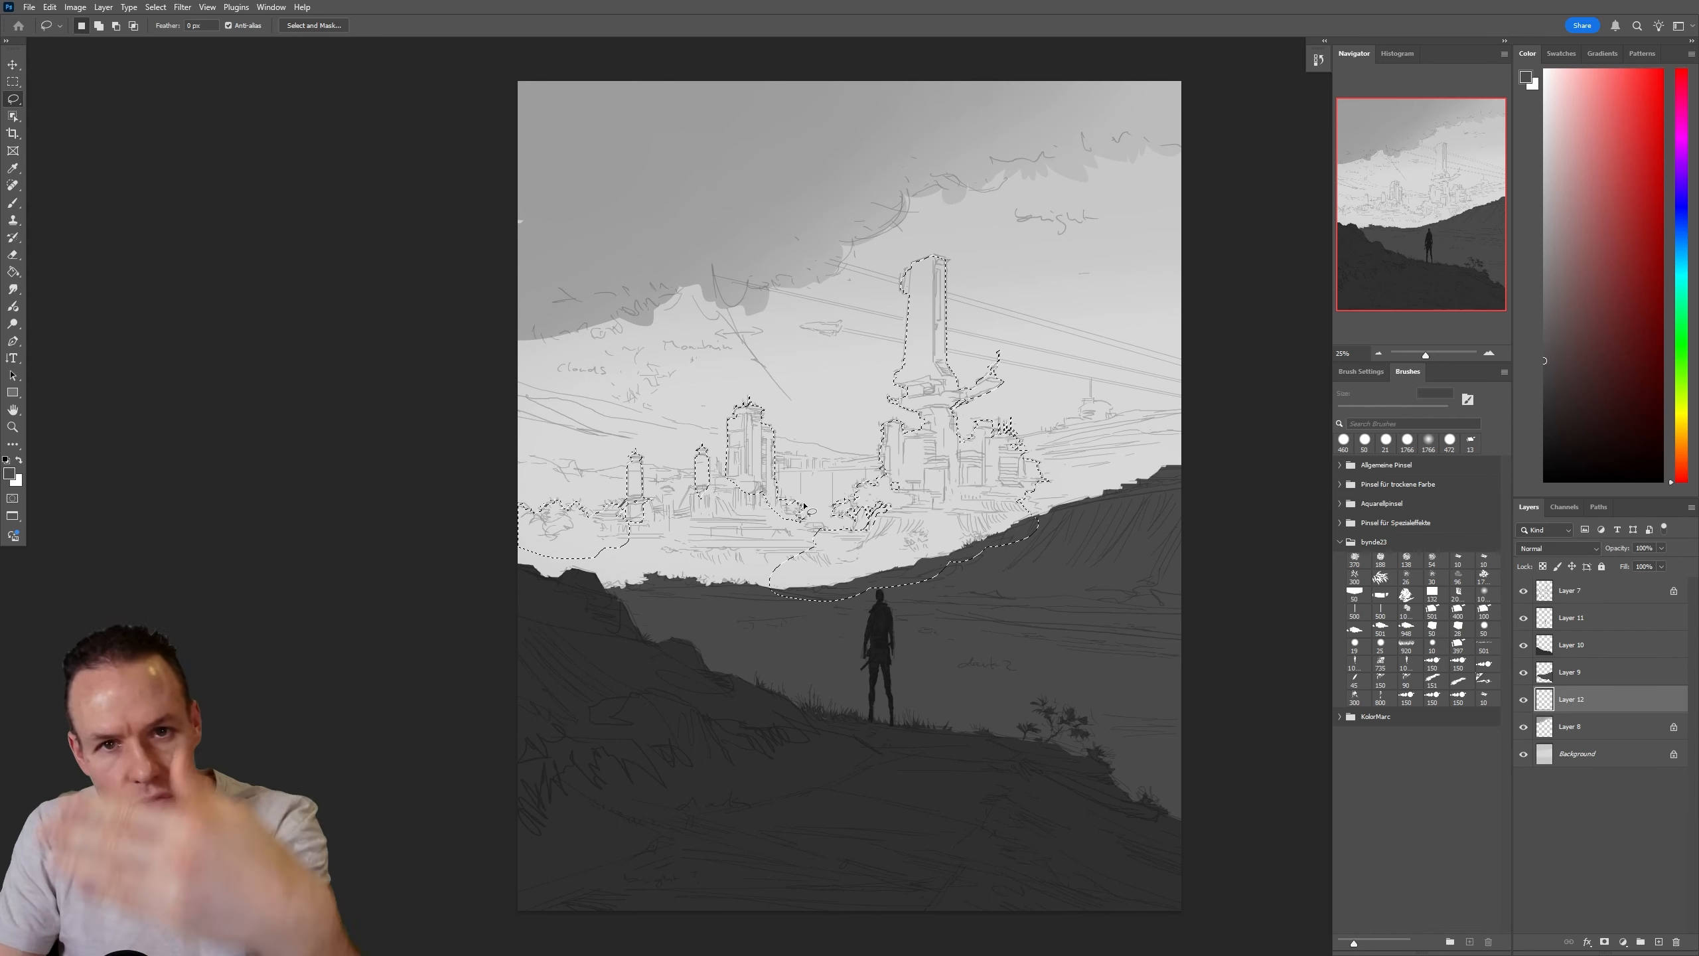
pyautogui.press('shift')
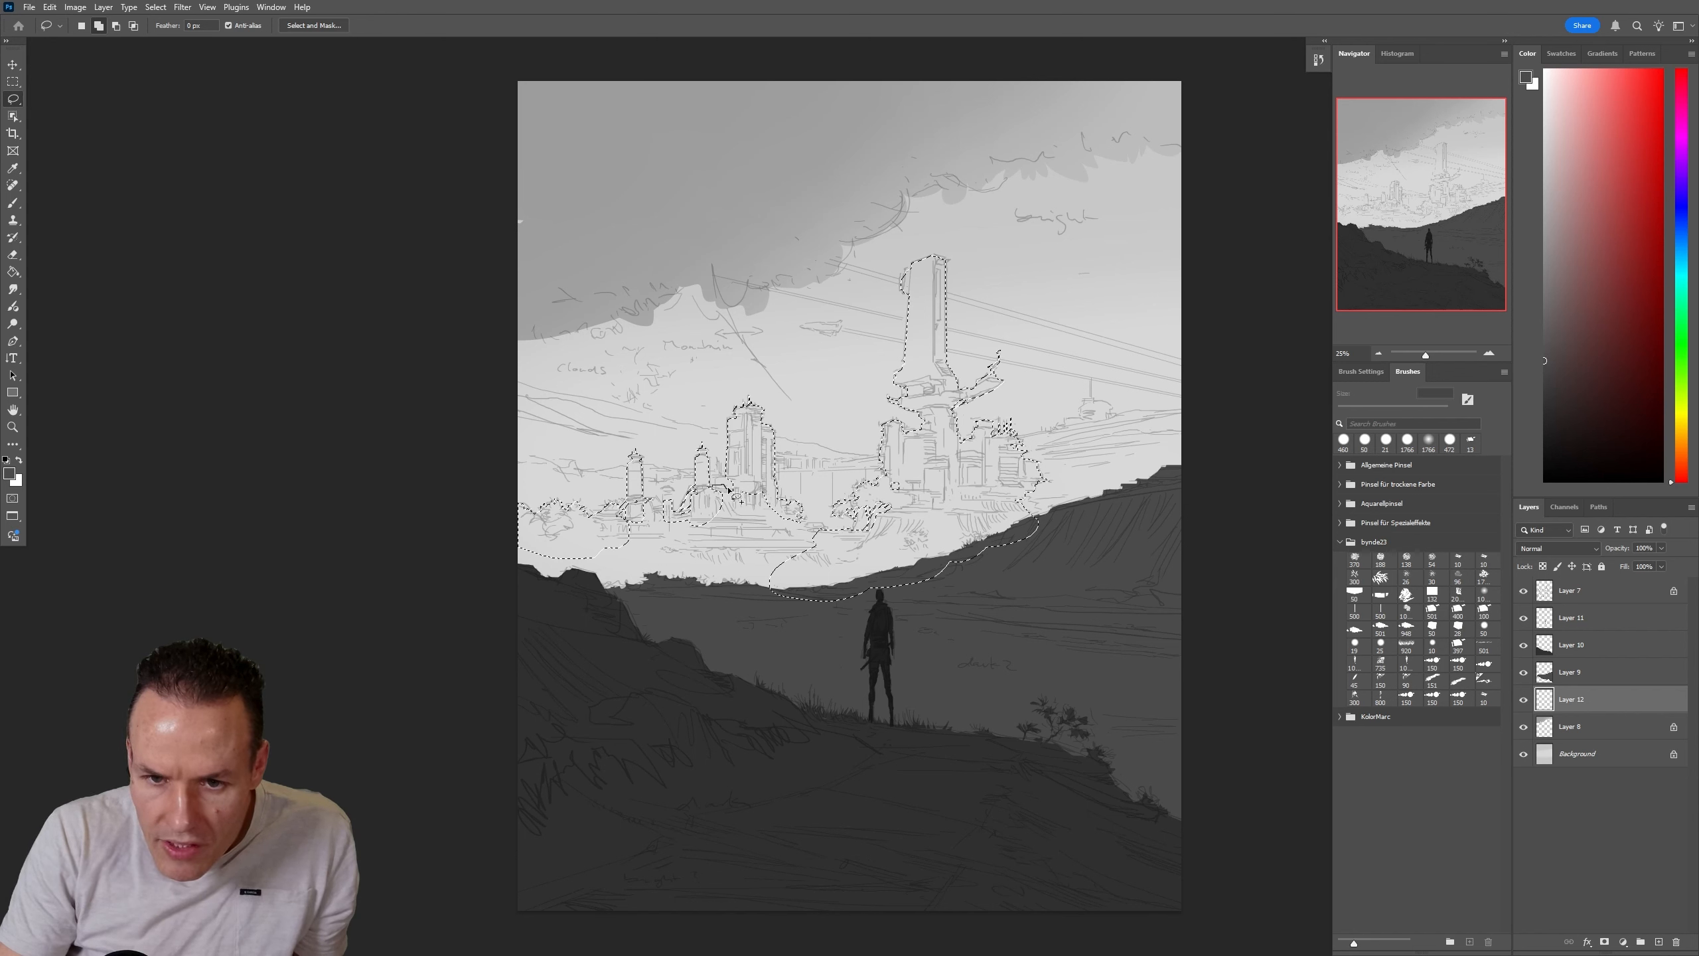
pyautogui.moveTo(728, 487)
pyautogui.mouseDown()
pyautogui.moveTo(744, 491)
pyautogui.moveTo(718, 508)
pyautogui.moveTo(742, 534)
pyautogui.moveTo(744, 485)
pyautogui.moveTo(801, 550)
pyautogui.moveTo(825, 531)
pyautogui.mouseUp()
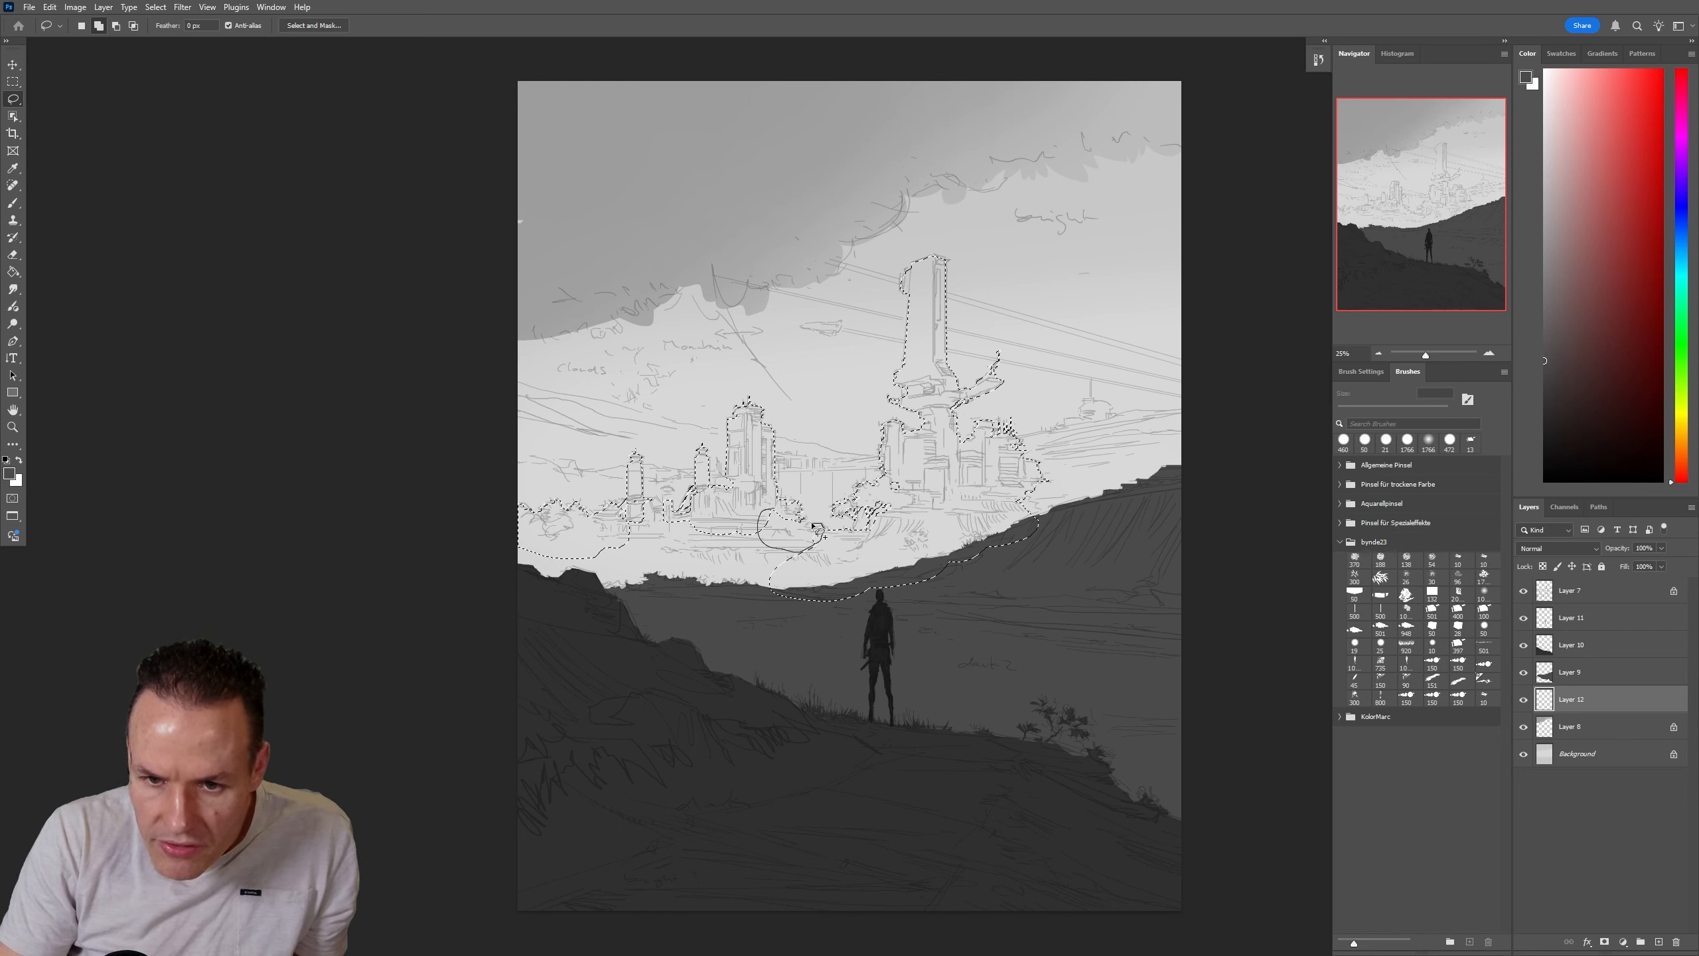
pyautogui.moveTo(818, 535)
pyautogui.mouseDown()
pyautogui.moveTo(768, 504)
pyautogui.moveTo(729, 564)
pyautogui.moveTo(806, 567)
pyautogui.moveTo(814, 537)
pyautogui.moveTo(761, 521)
pyautogui.moveTo(734, 594)
pyautogui.moveTo(798, 557)
pyautogui.moveTo(668, 516)
pyautogui.moveTo(611, 536)
pyautogui.moveTo(523, 531)
pyautogui.moveTo(517, 614)
pyautogui.moveTo(709, 604)
pyautogui.moveTo(754, 553)
pyautogui.mouseUp()
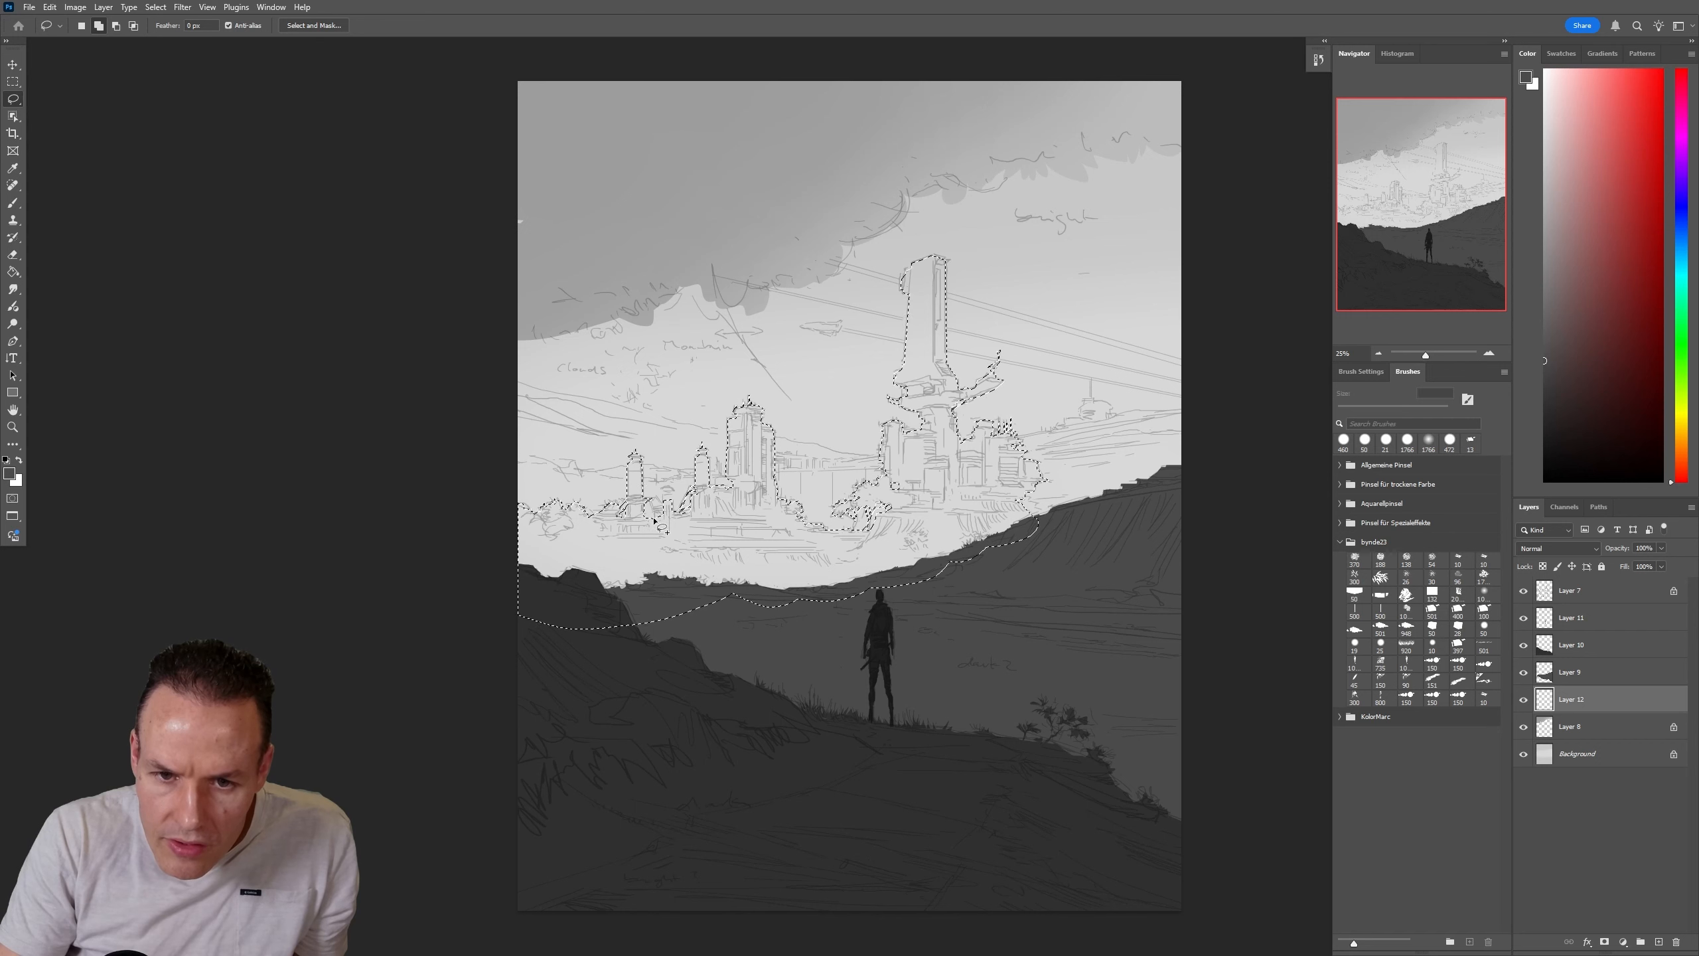
# Refine the treetop silhouette between the two small left towers with small additive Lasso selections
pyautogui.moveTo(659, 507); pyautogui.dragTo(671, 495)
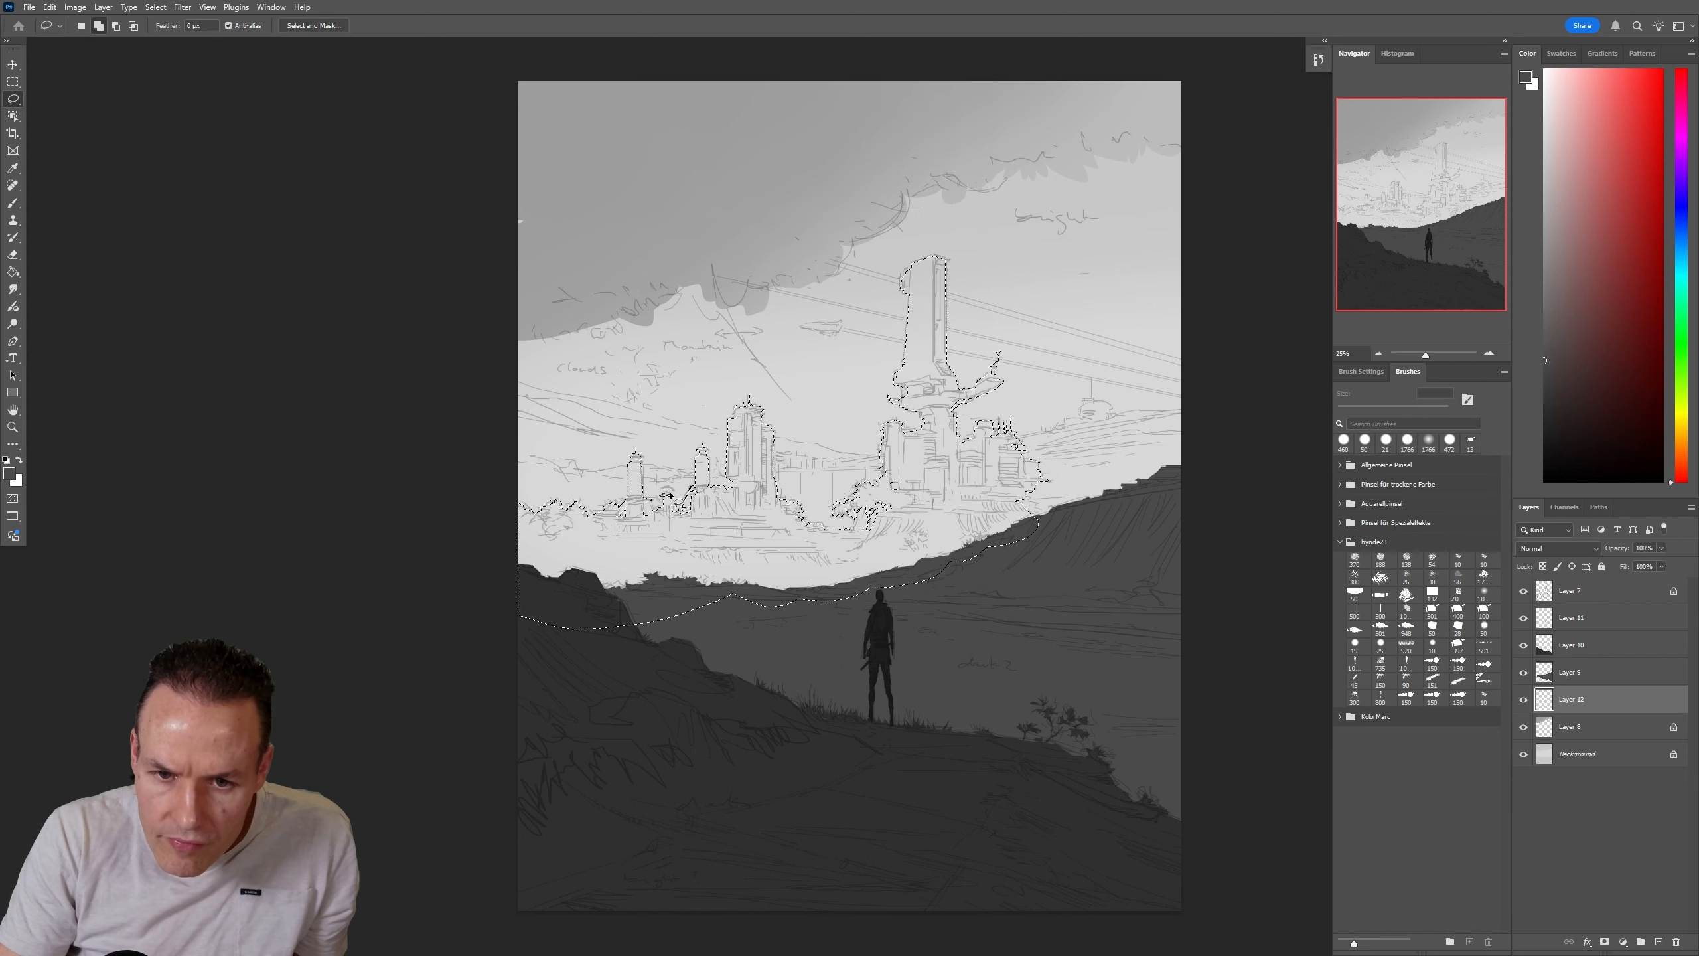
pyautogui.moveTo(670, 495); pyautogui.dragTo(671, 498)
pyautogui.moveTo(693, 488); pyautogui.dragTo(679, 510)
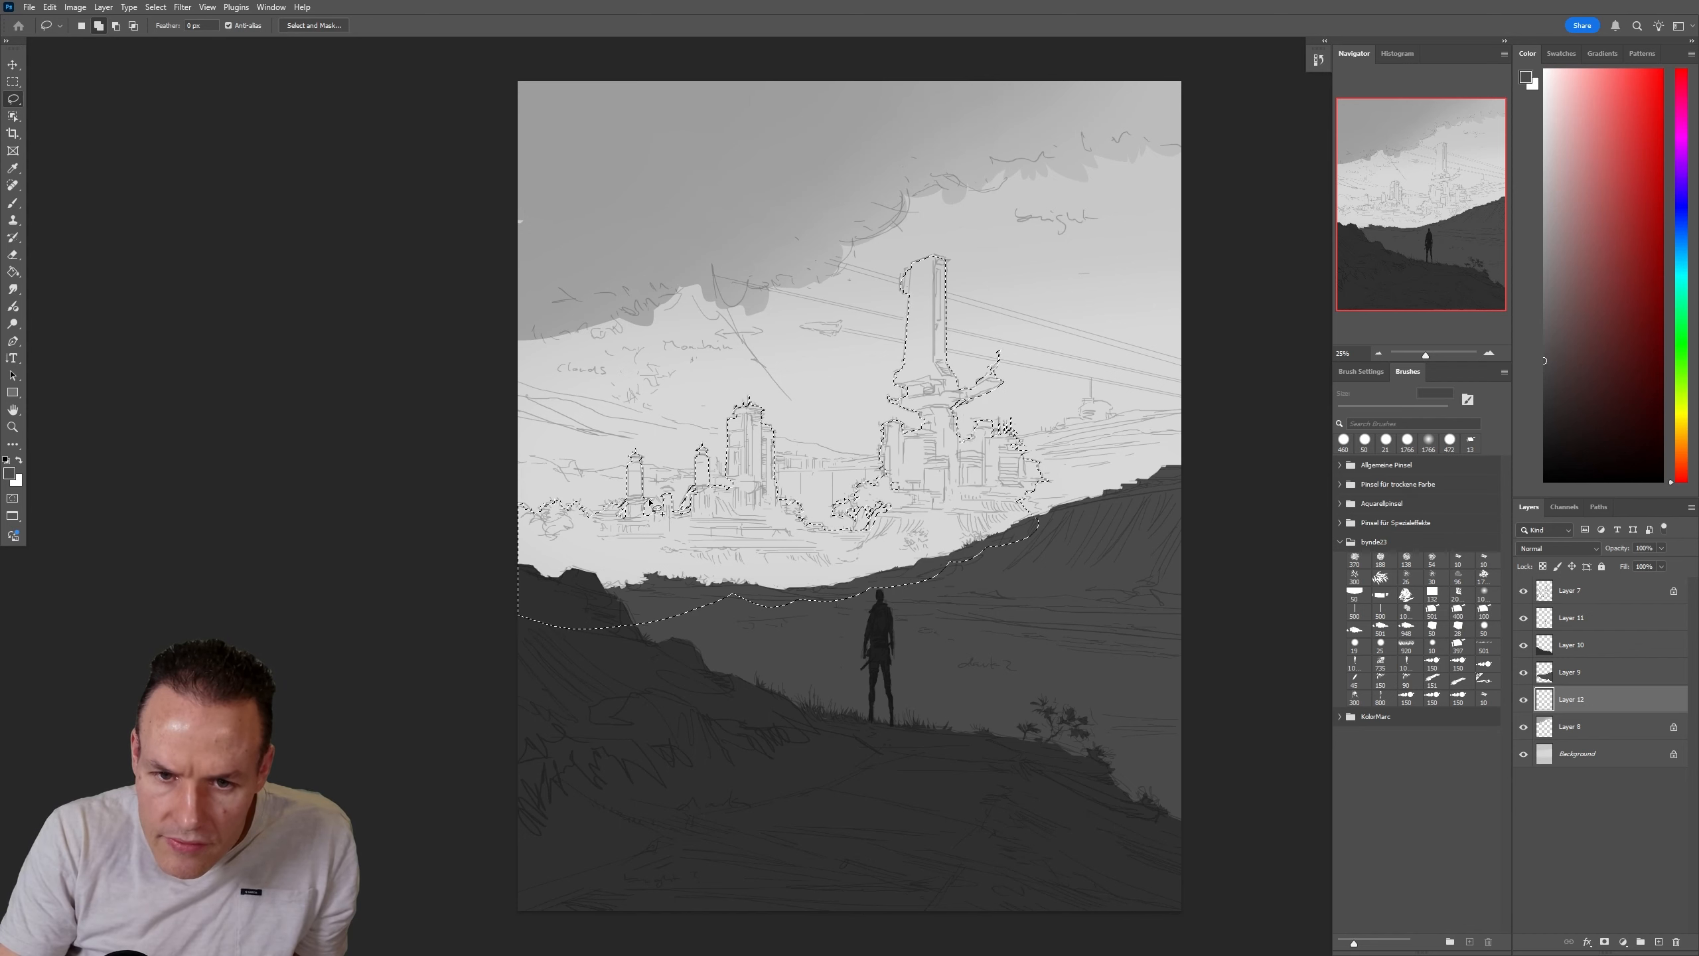
pyautogui.moveTo(652, 503); pyautogui.dragTo(666, 516)
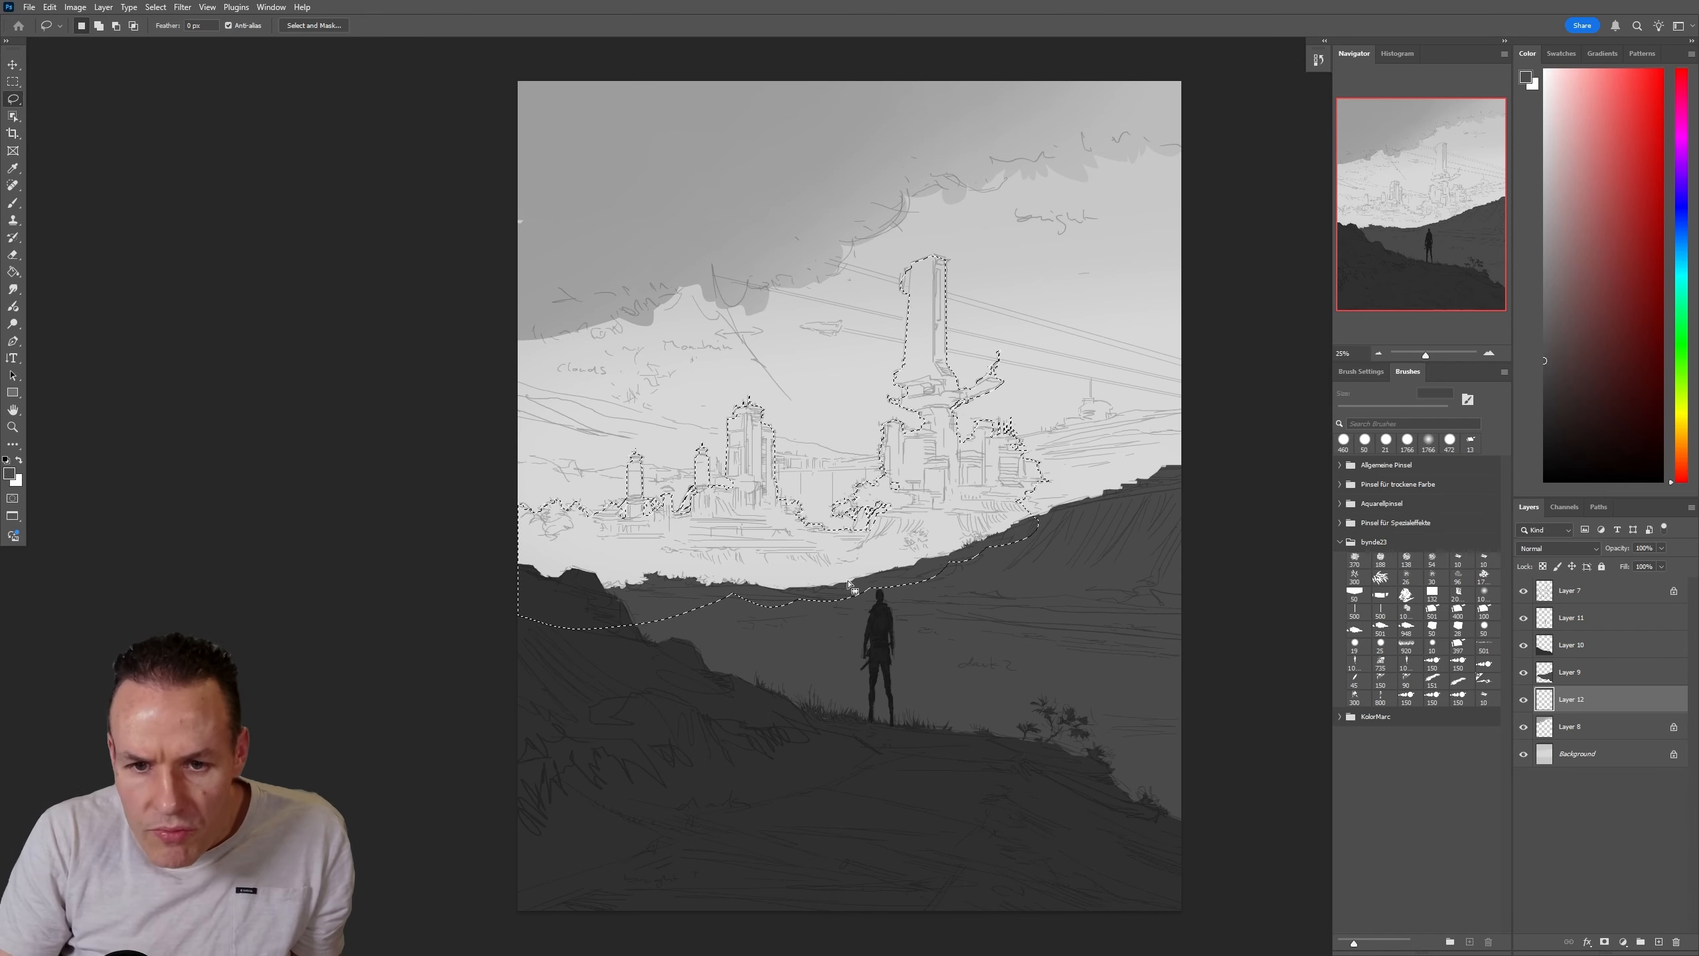
# Fill the selected distant city on Layer 12 with a mid grey lighter than the midground hills, using a 1228 px brush
pyautogui.press('shift')
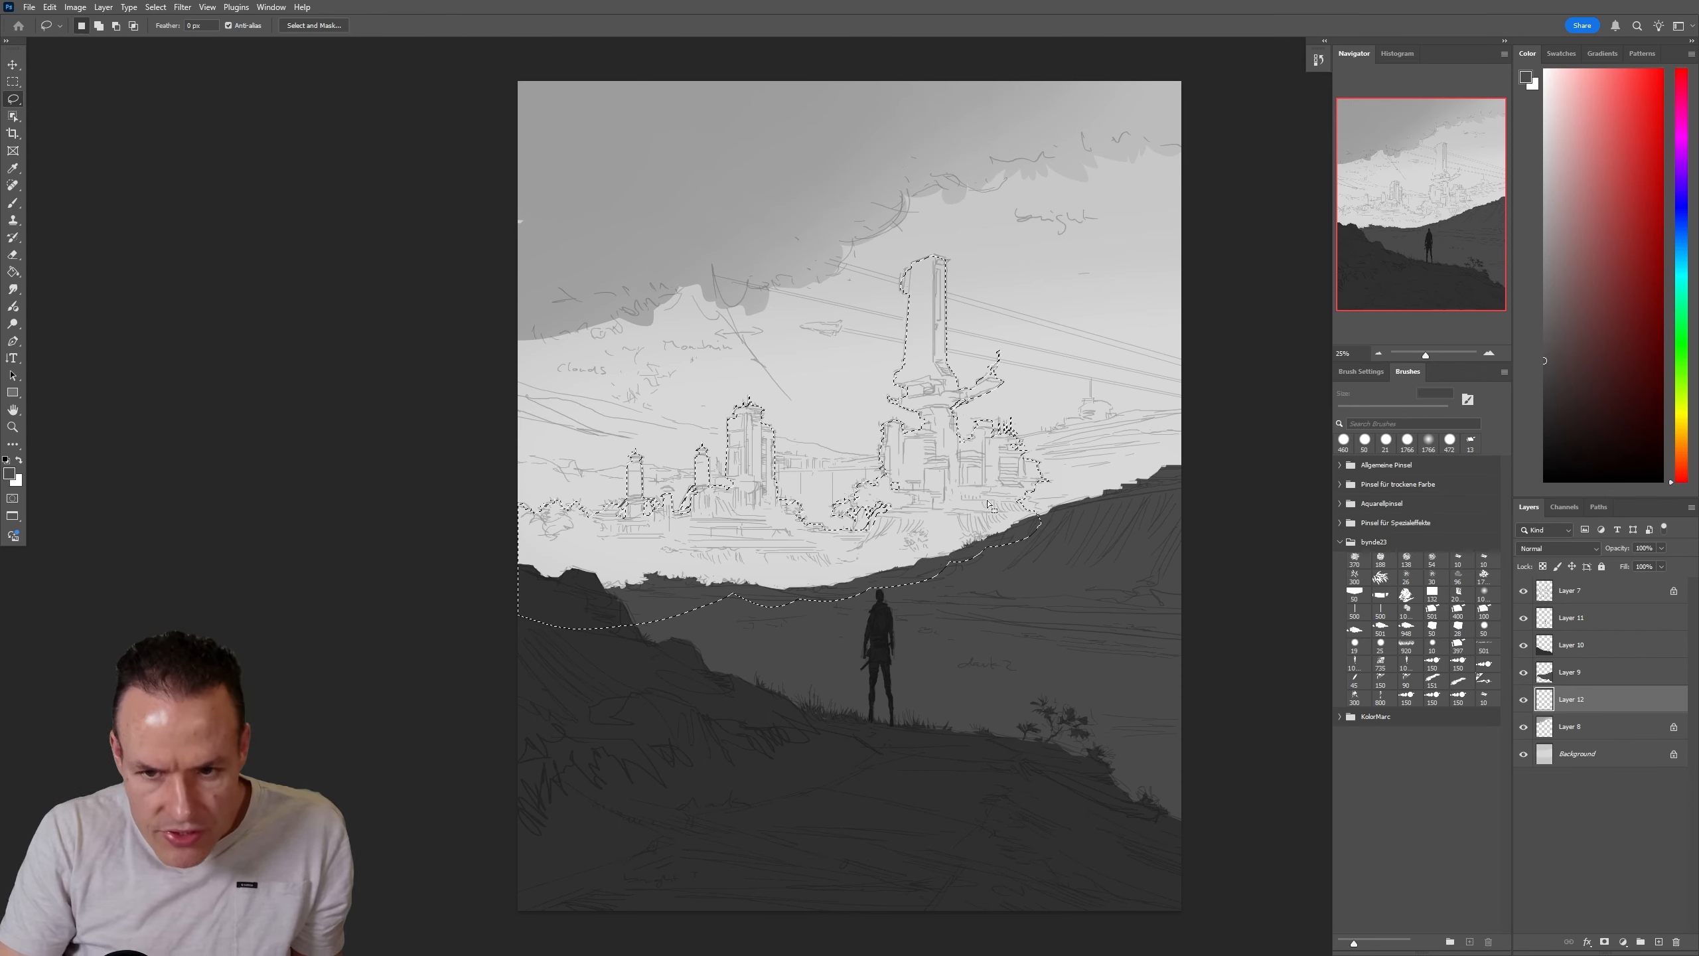
pyautogui.press('b')
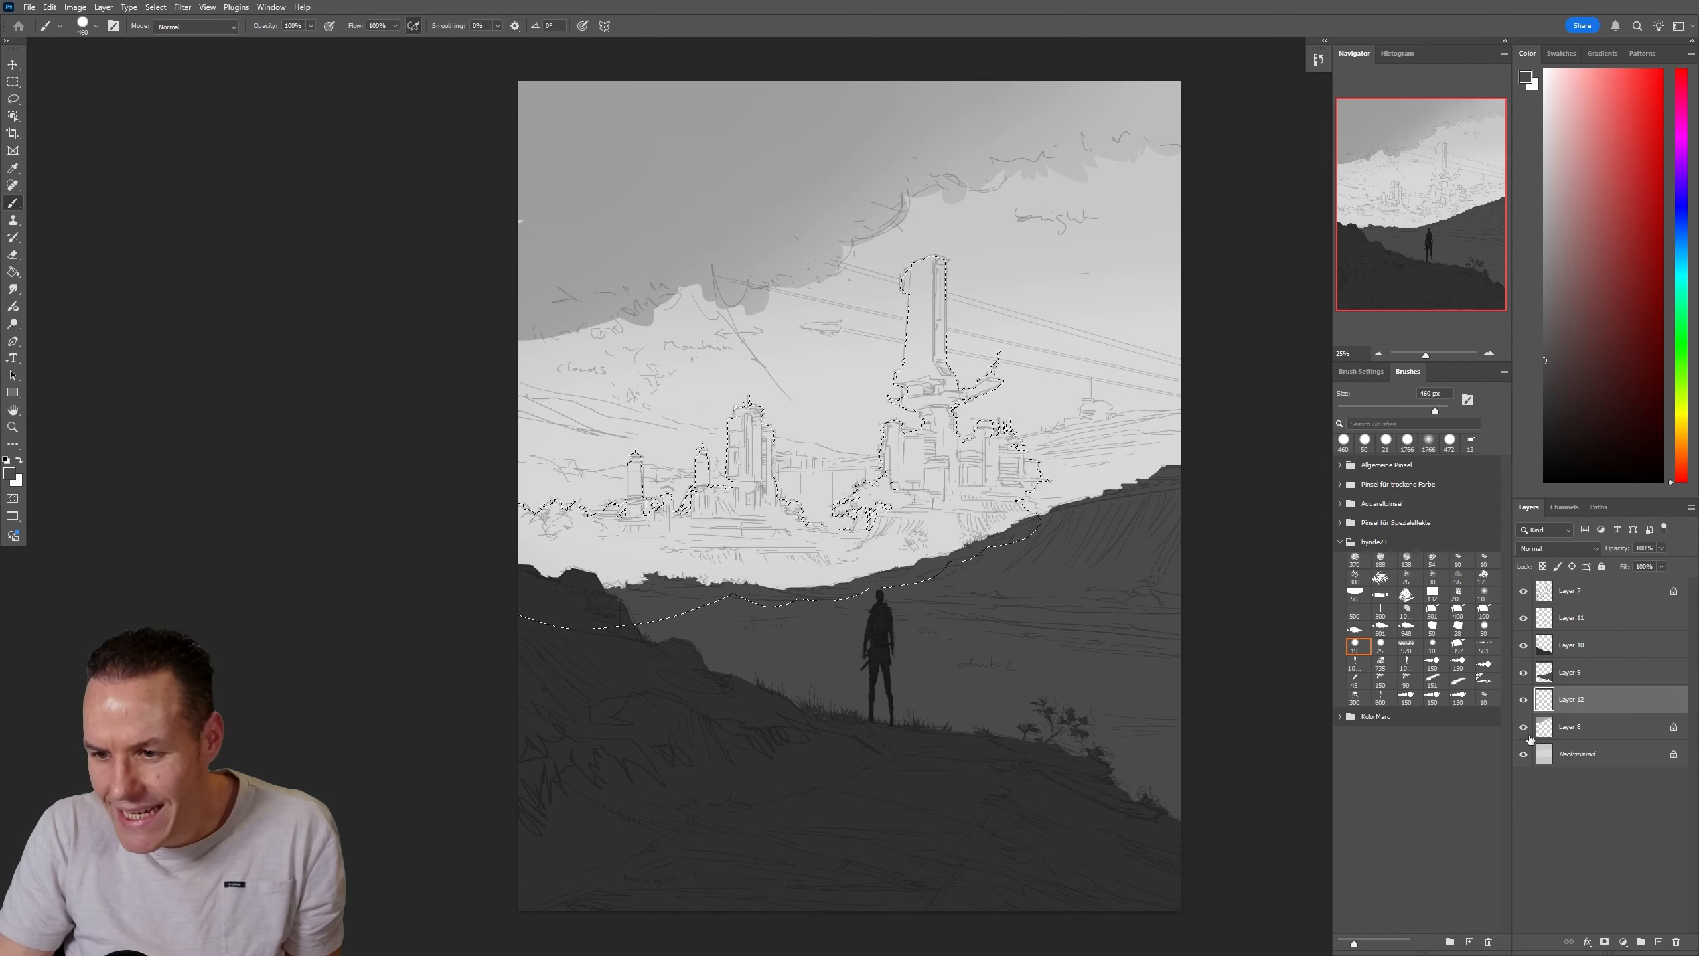
pyautogui.click(1562, 674)
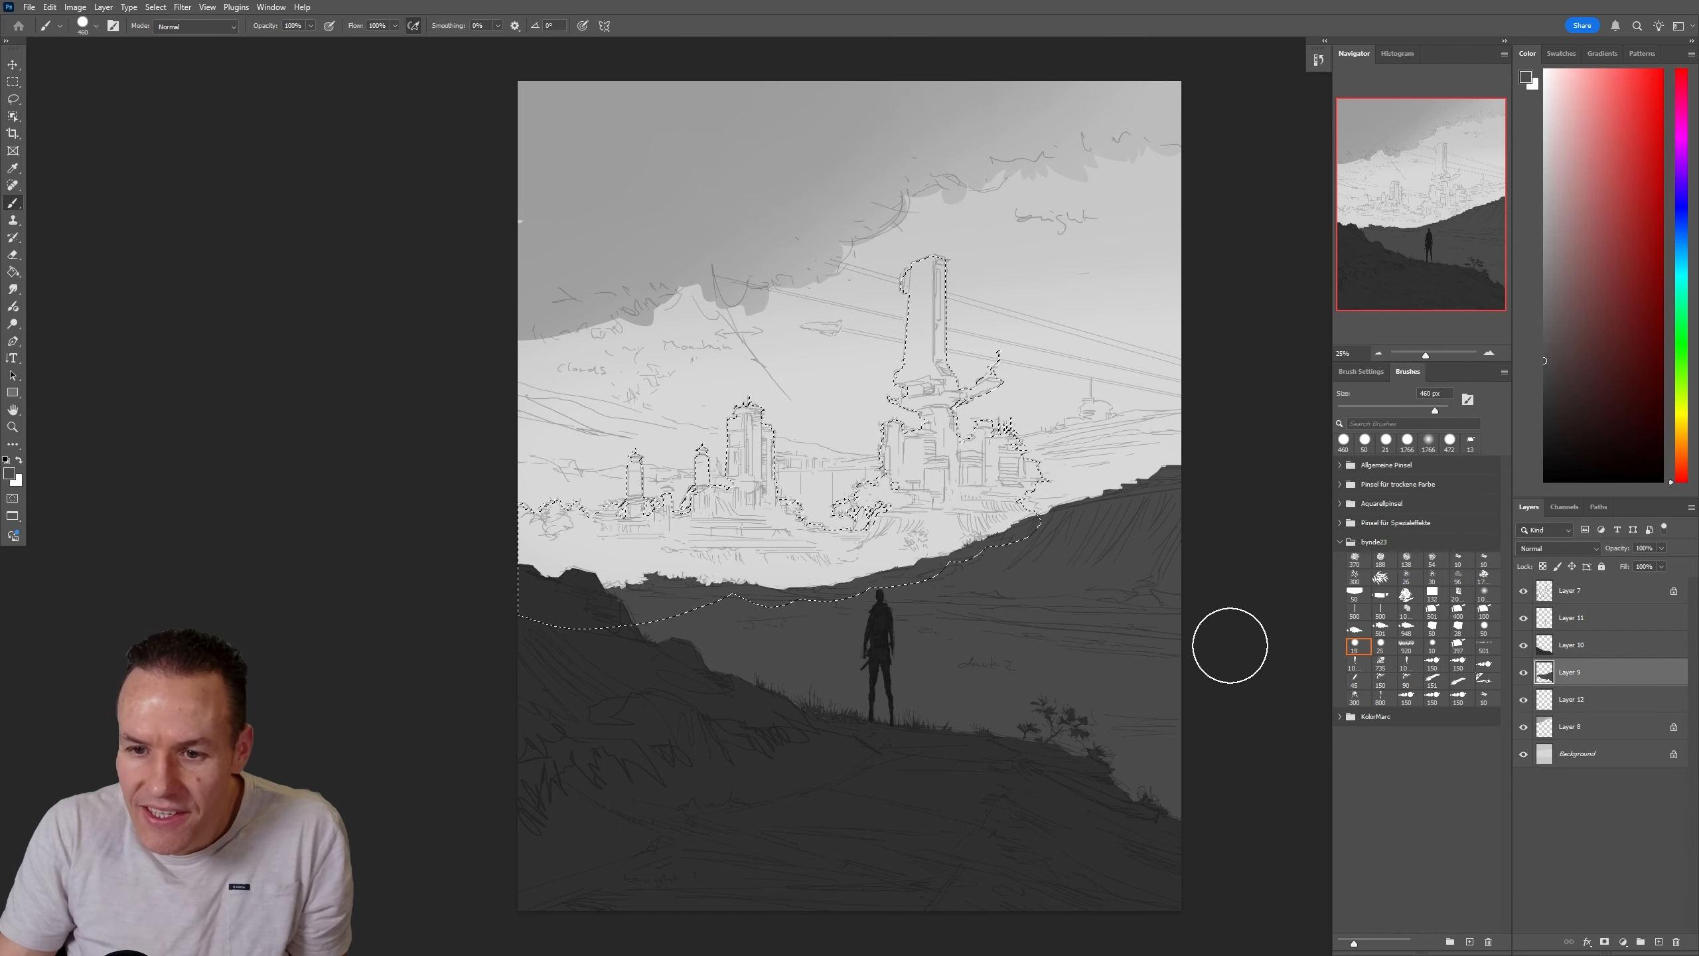
pyautogui.press('i')
pyautogui.press('b')
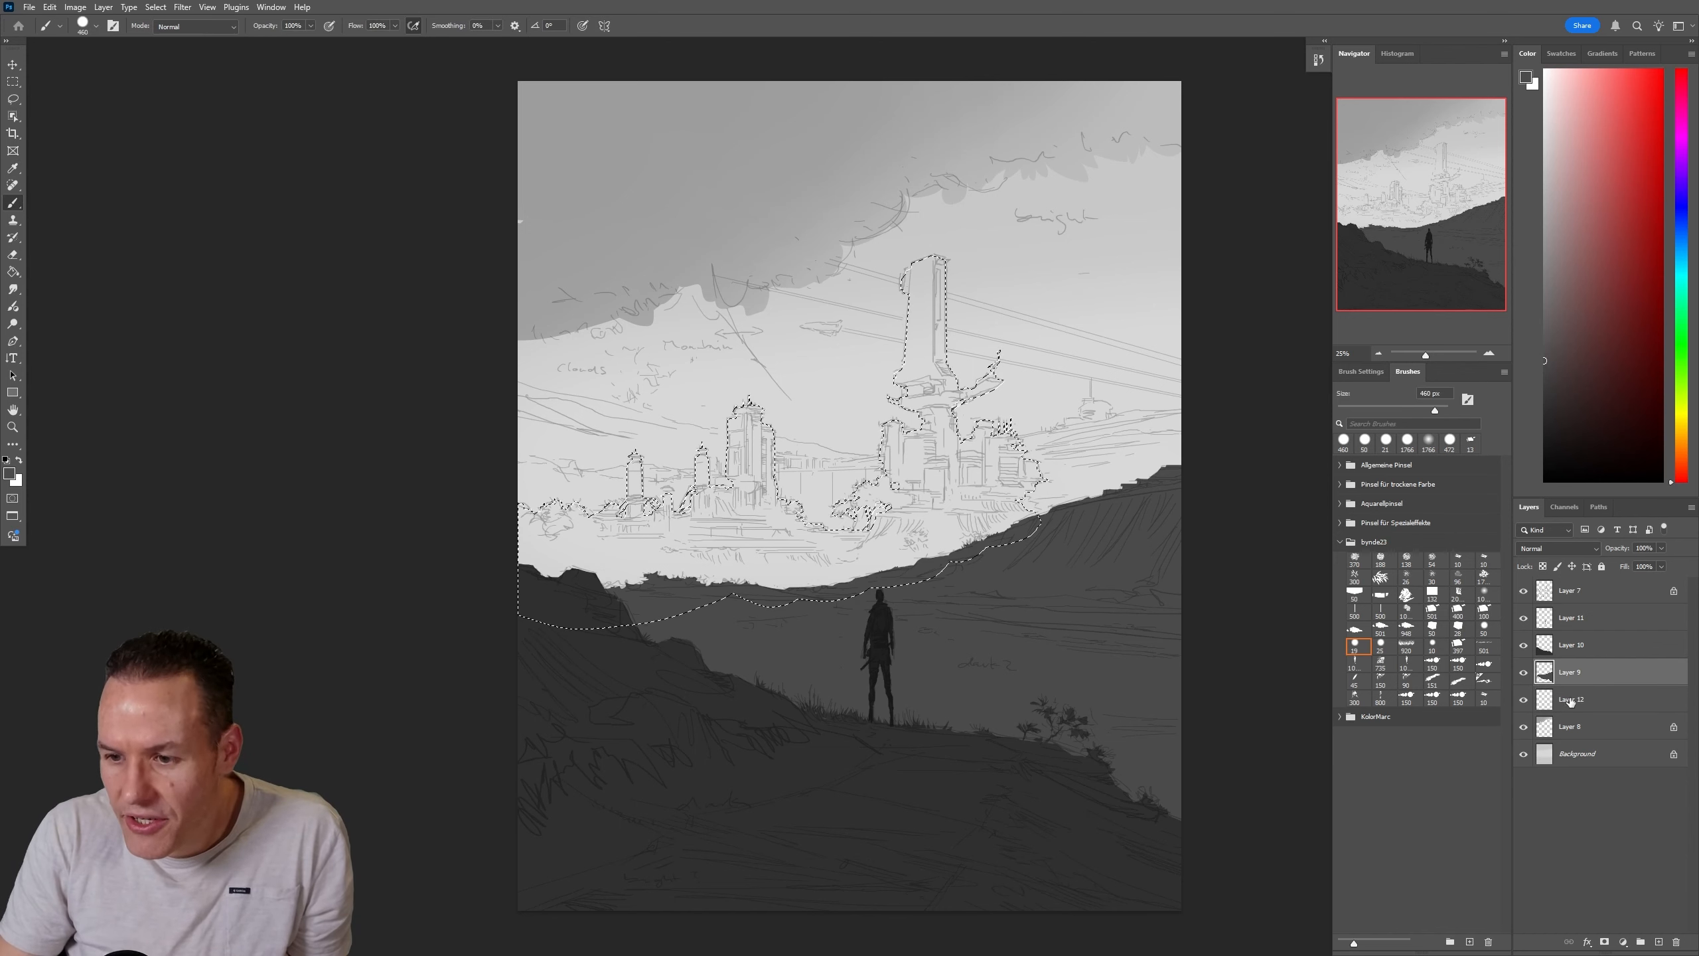
pyautogui.click(1573, 699)
pyautogui.click(1532, 300)
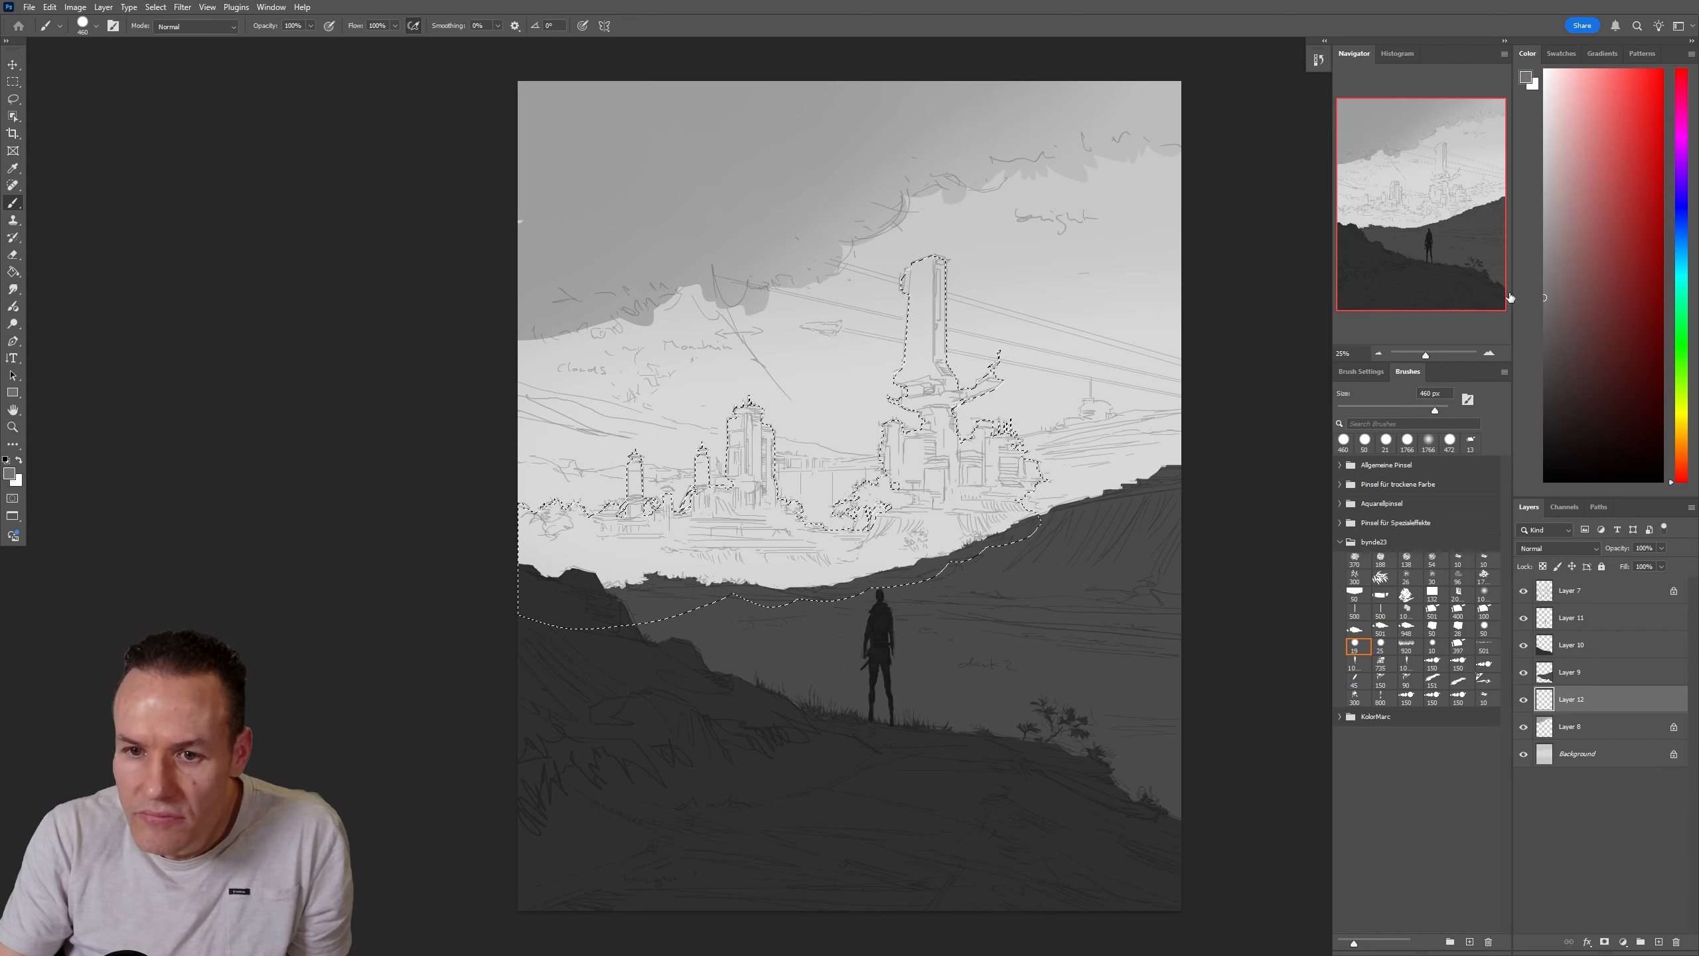
pyautogui.hotkey('ctrl', 'd')
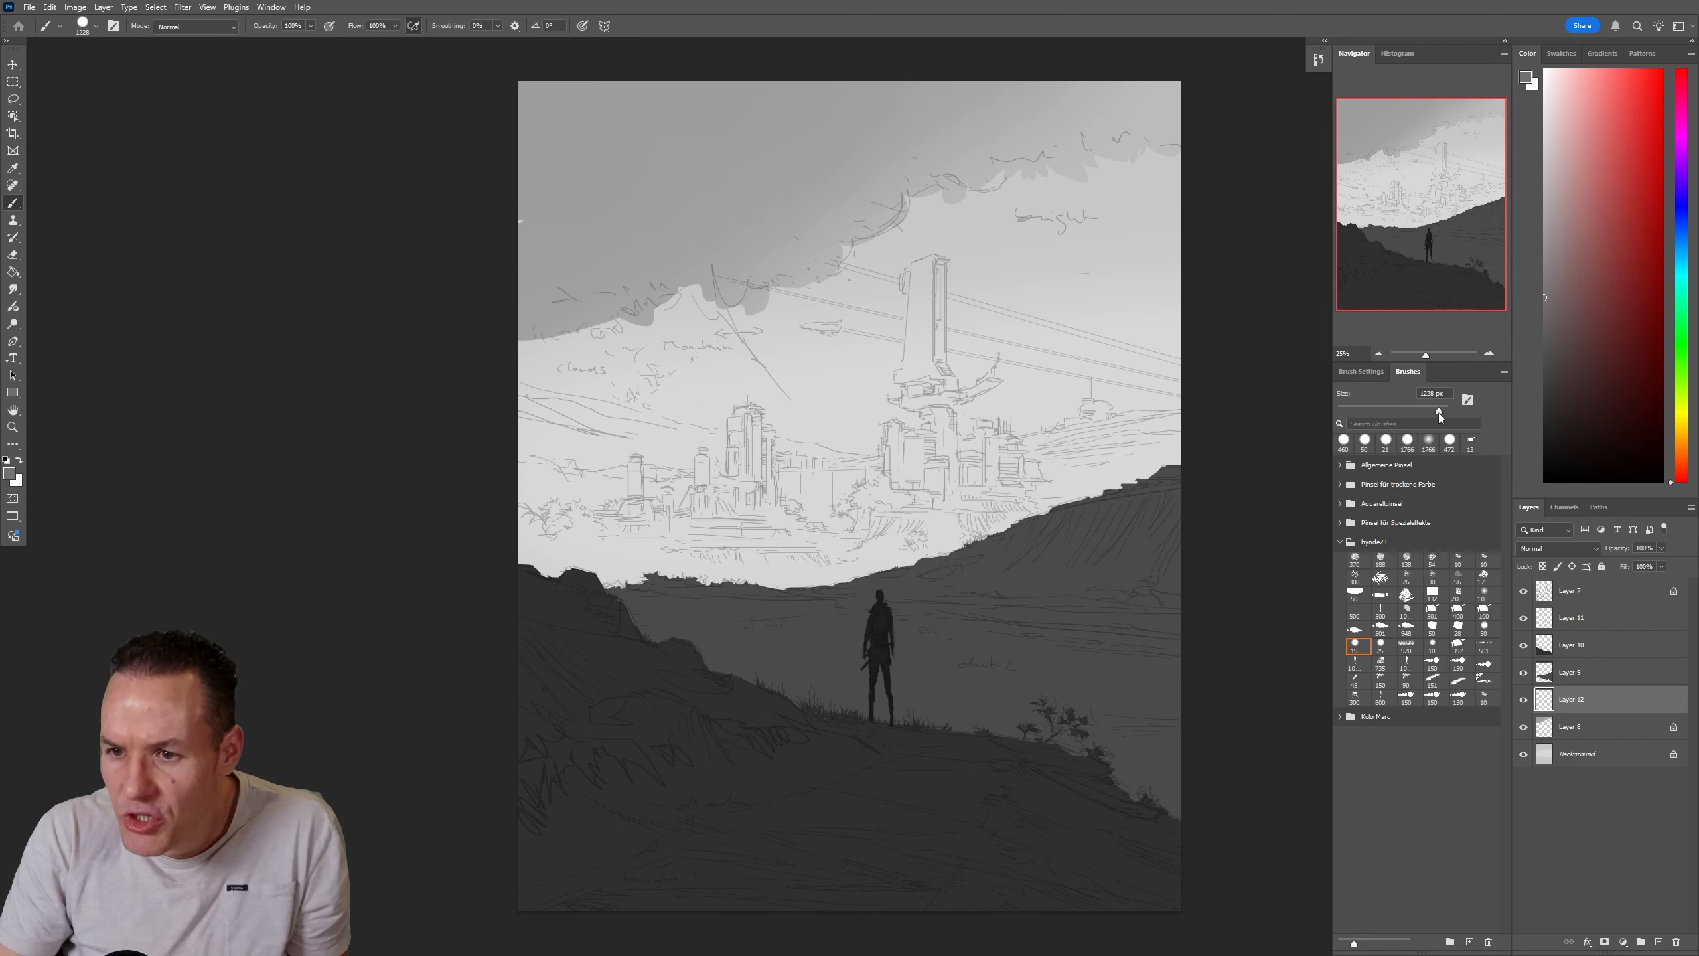
pyautogui.moveTo(1042, 541)
pyautogui.mouseDown()
pyautogui.moveTo(879, 338)
pyautogui.moveTo(559, 539)
pyautogui.moveTo(1013, 510)
pyautogui.mouseUp()
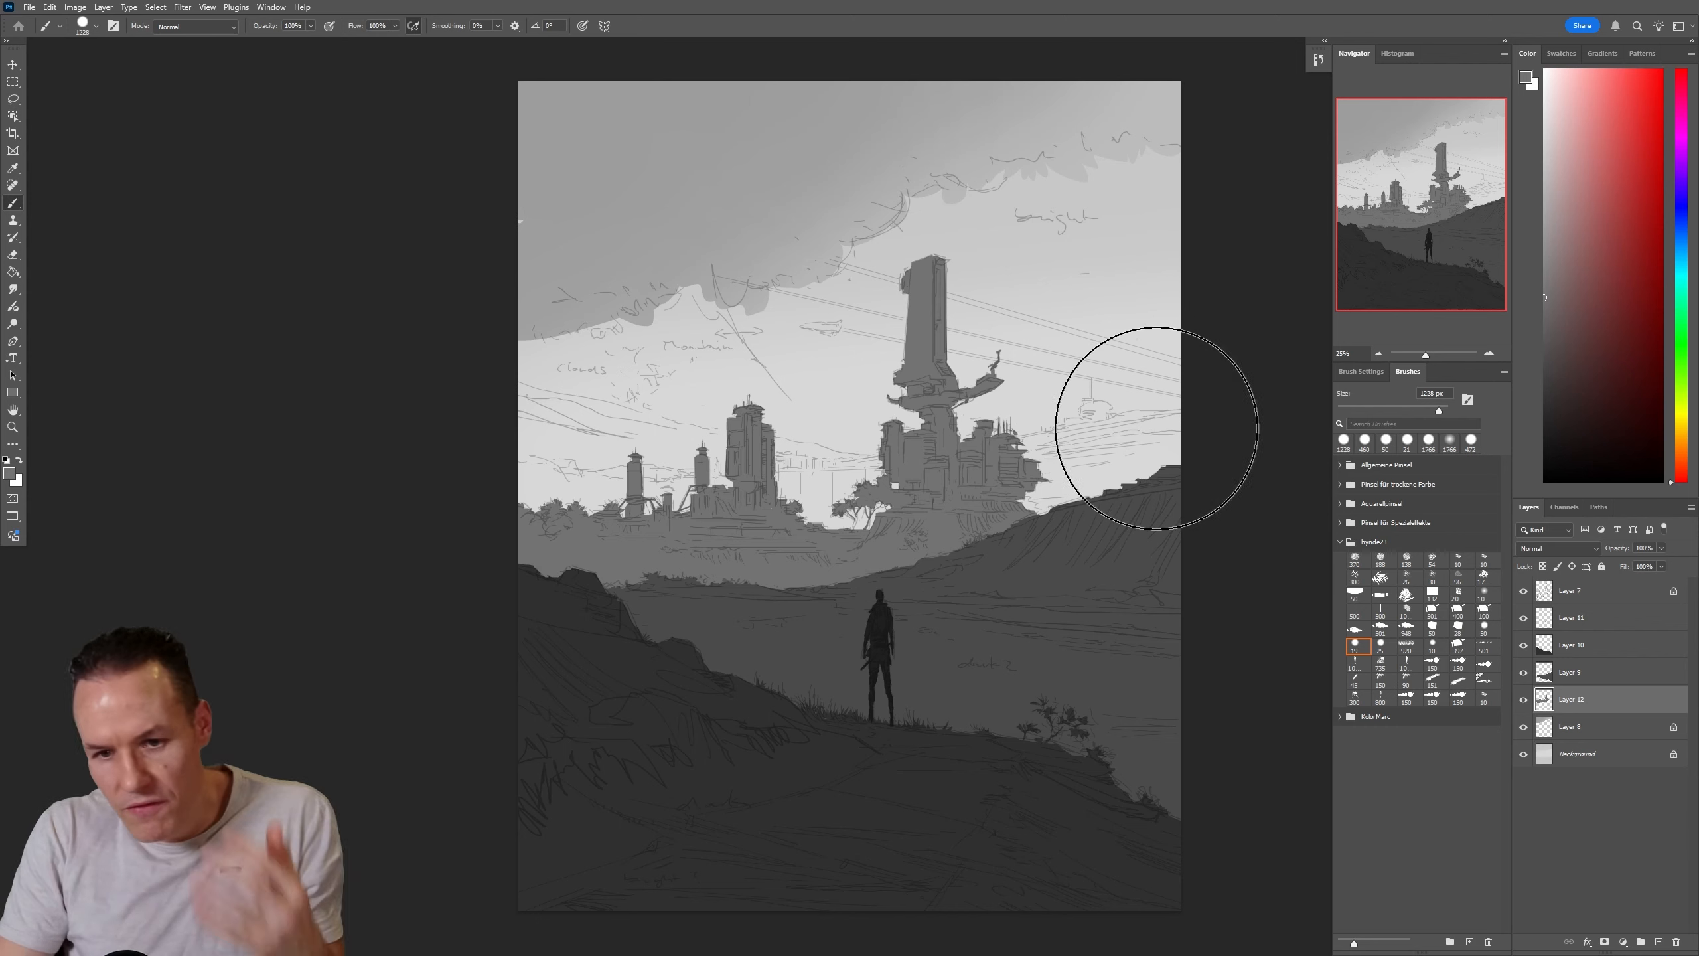
# Compare the image with and without the grey city shape by toggling Layer 12's visibility
pyautogui.click(1524, 700)
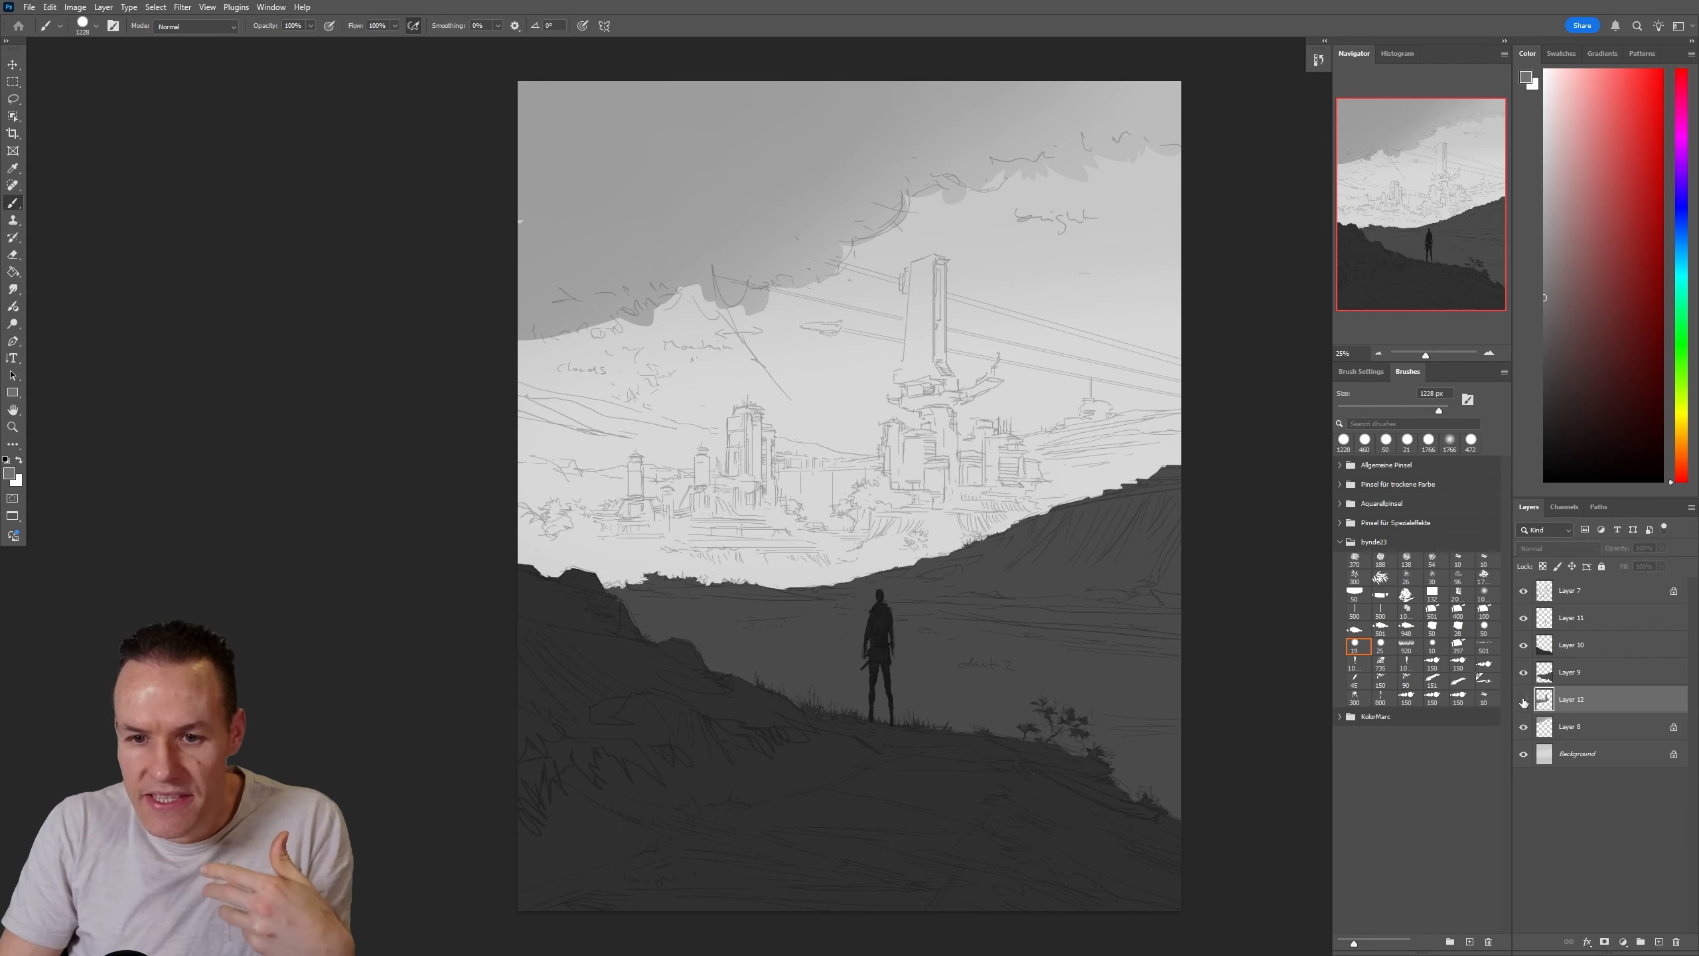
pyautogui.click(1524, 699)
pyautogui.click(1524, 700)
pyautogui.click(1524, 699)
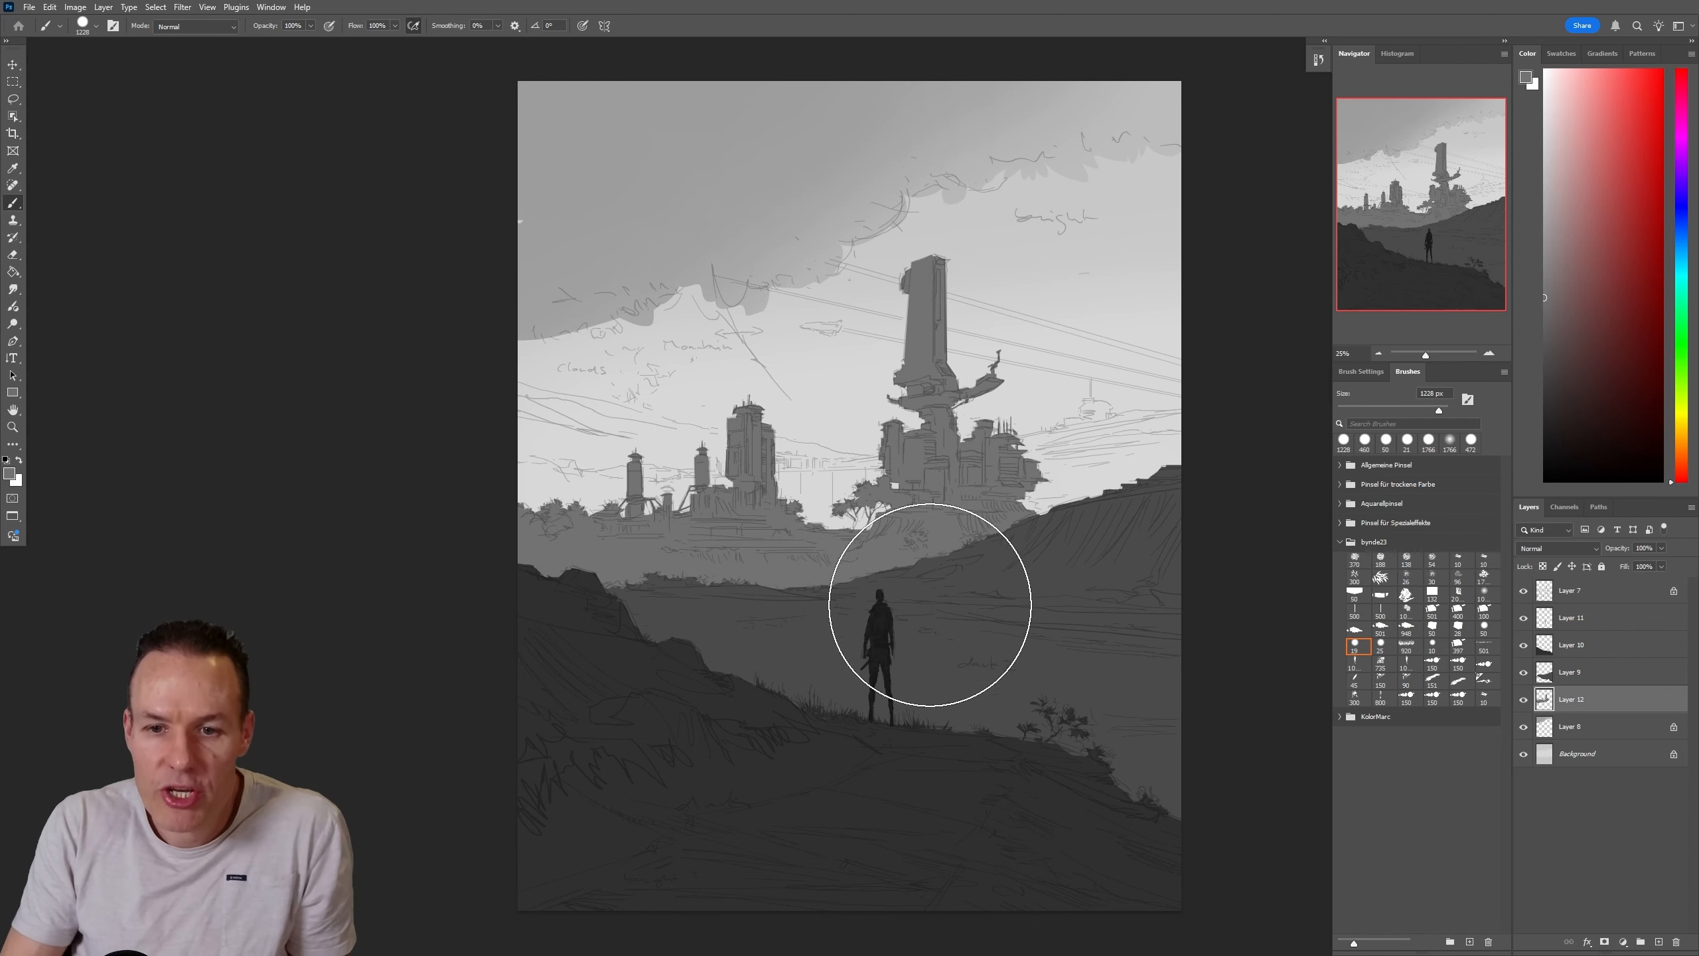
pyautogui.click(1524, 592)
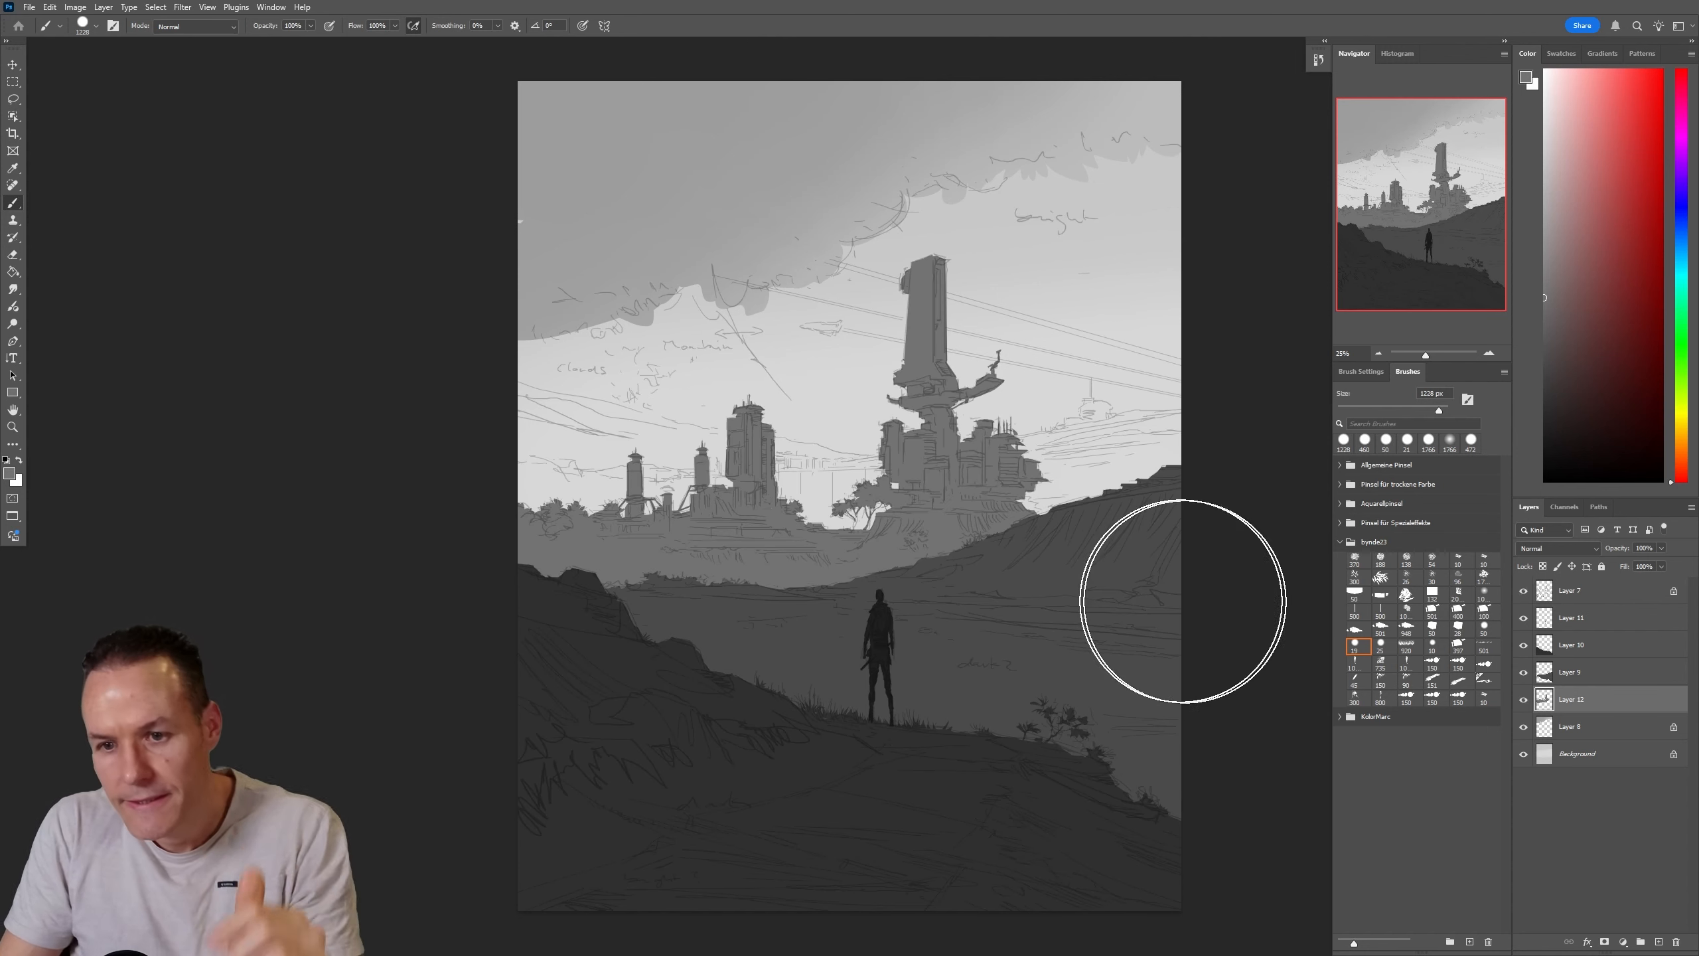
# Create a new layer above Layer 8 and lasso an uneven background treeline behind the left city, closing the selection over the ground below
pyautogui.hotkey('alt', '[')
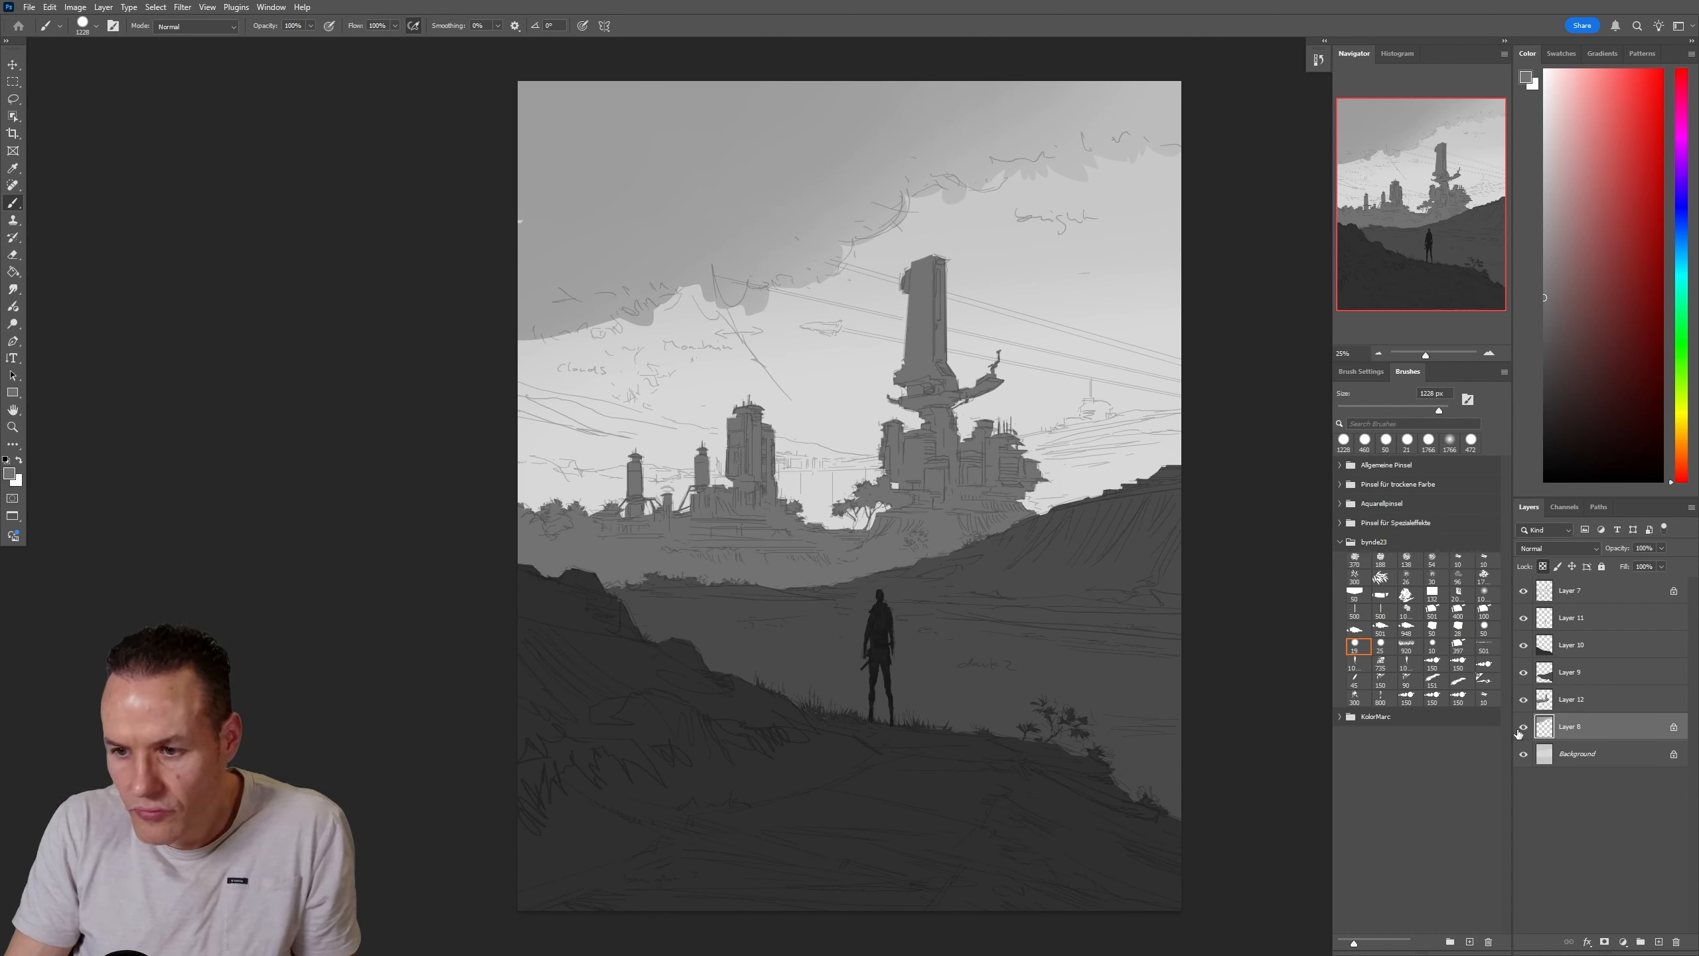
pyautogui.press('l')
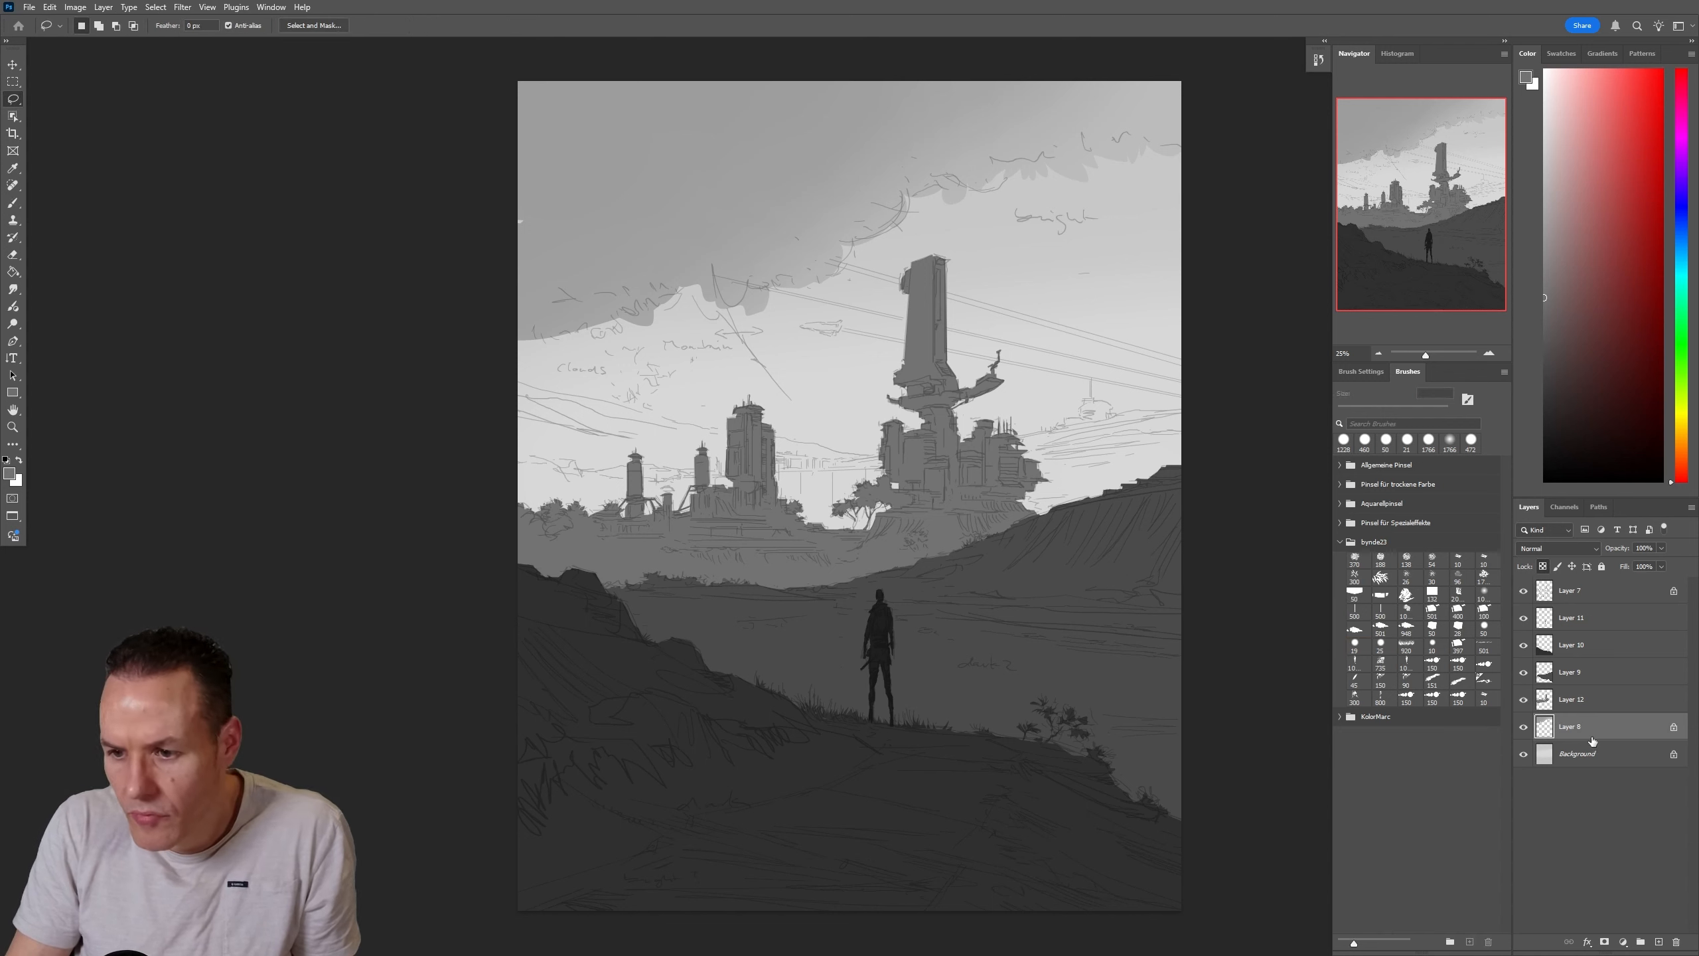
pyautogui.click(1659, 941)
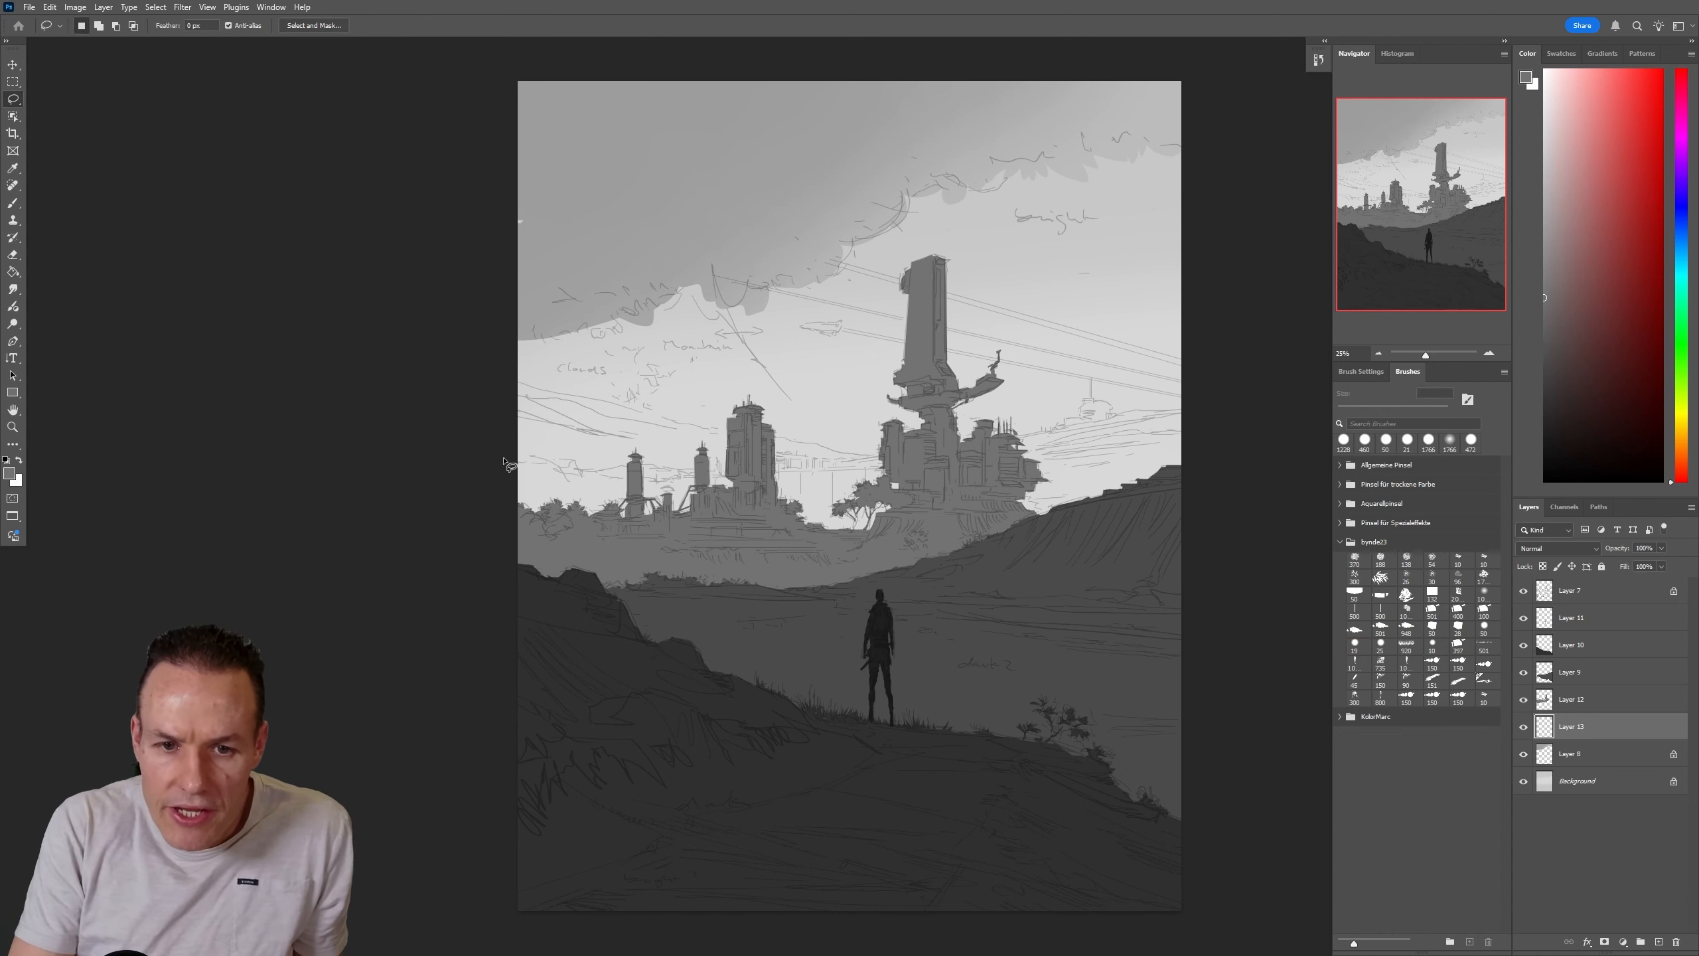
pyautogui.moveTo(530, 460); pyautogui.dragTo(653, 468)
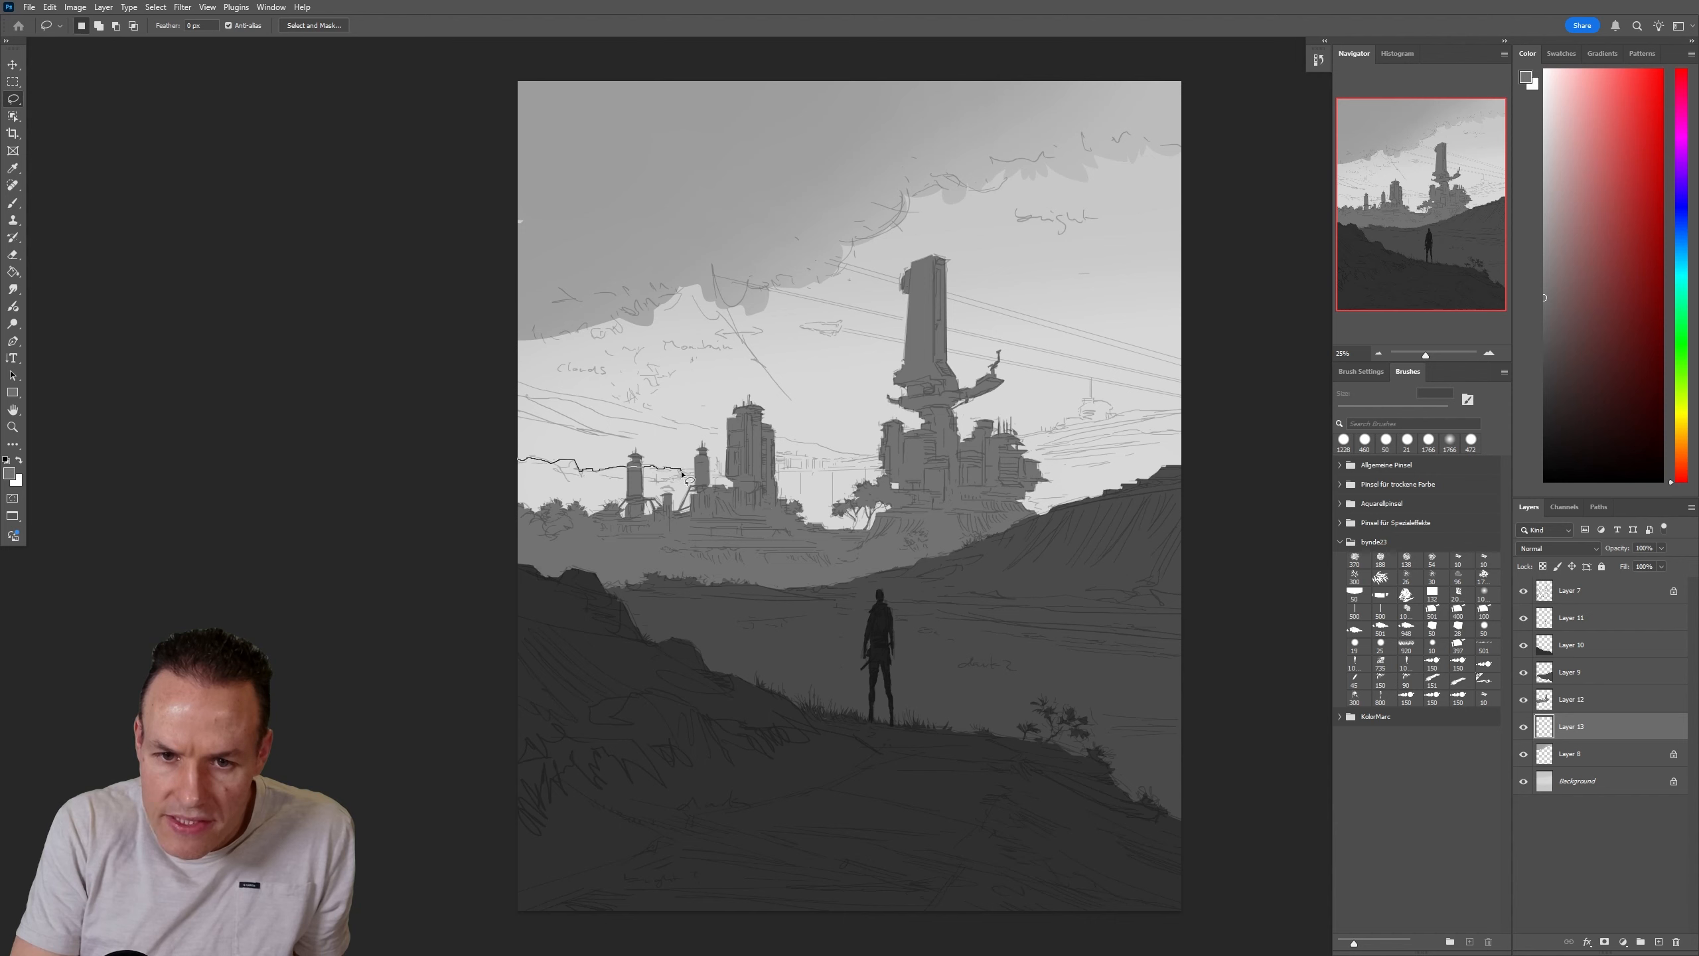
pyautogui.moveTo(693, 473); pyautogui.dragTo(717, 474)
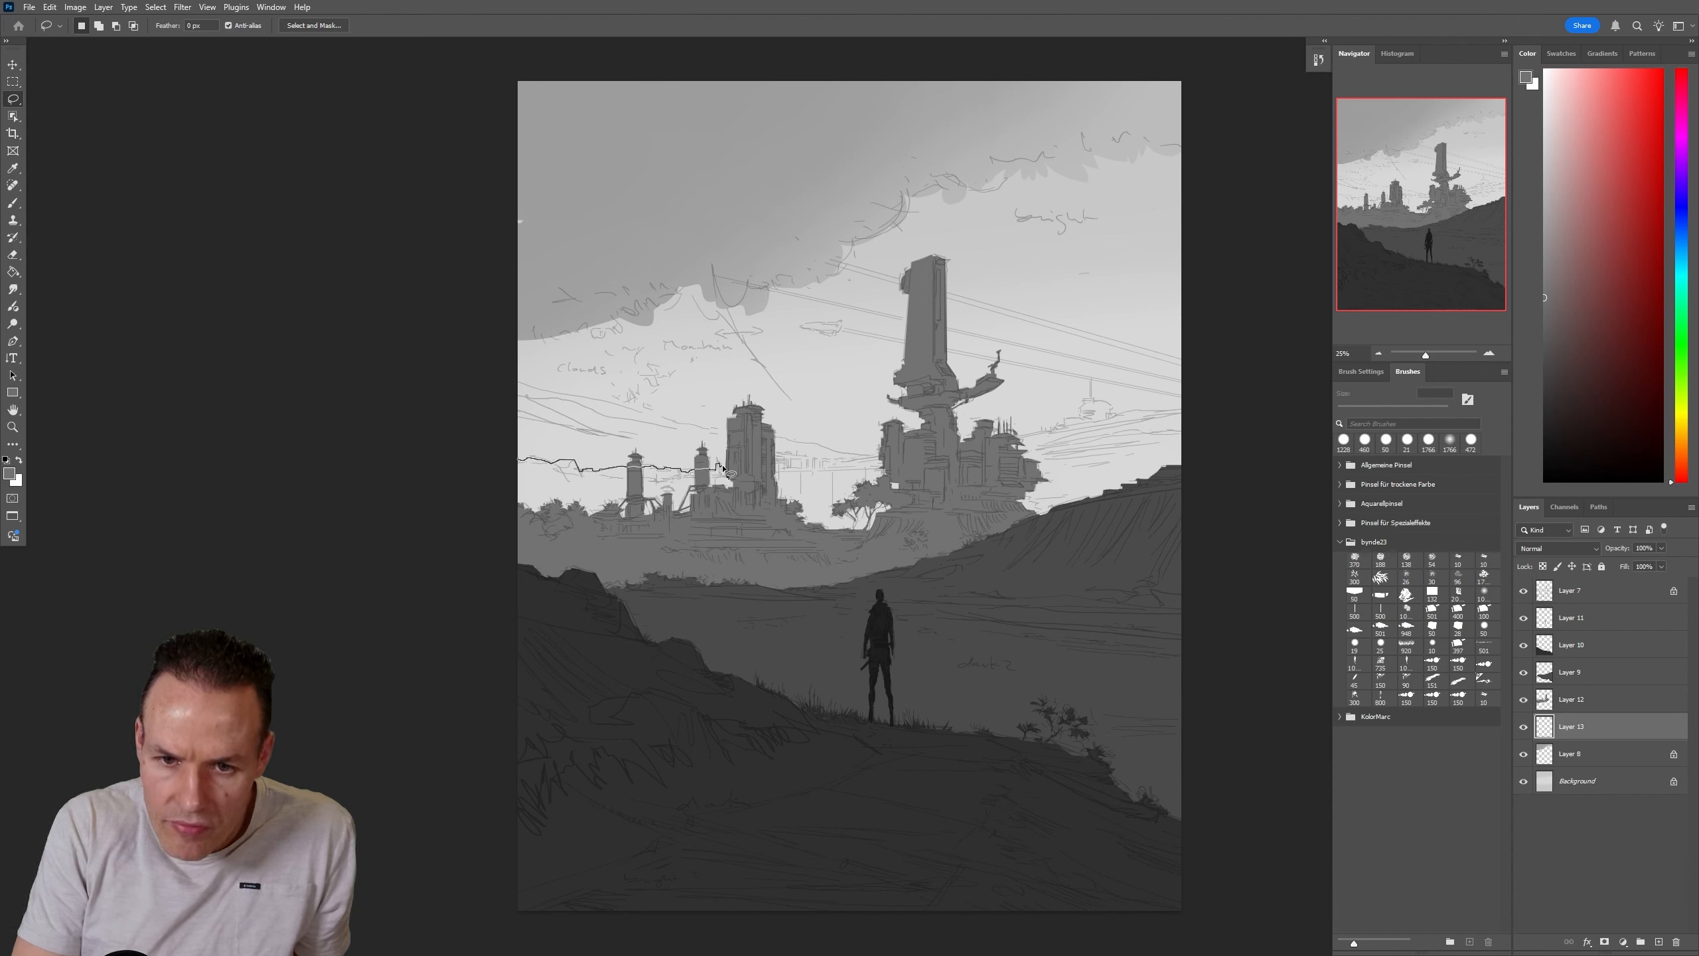
pyautogui.moveTo(736, 475)
pyautogui.mouseDown()
pyautogui.moveTo(738, 528)
pyautogui.moveTo(525, 561)
pyautogui.mouseUp()
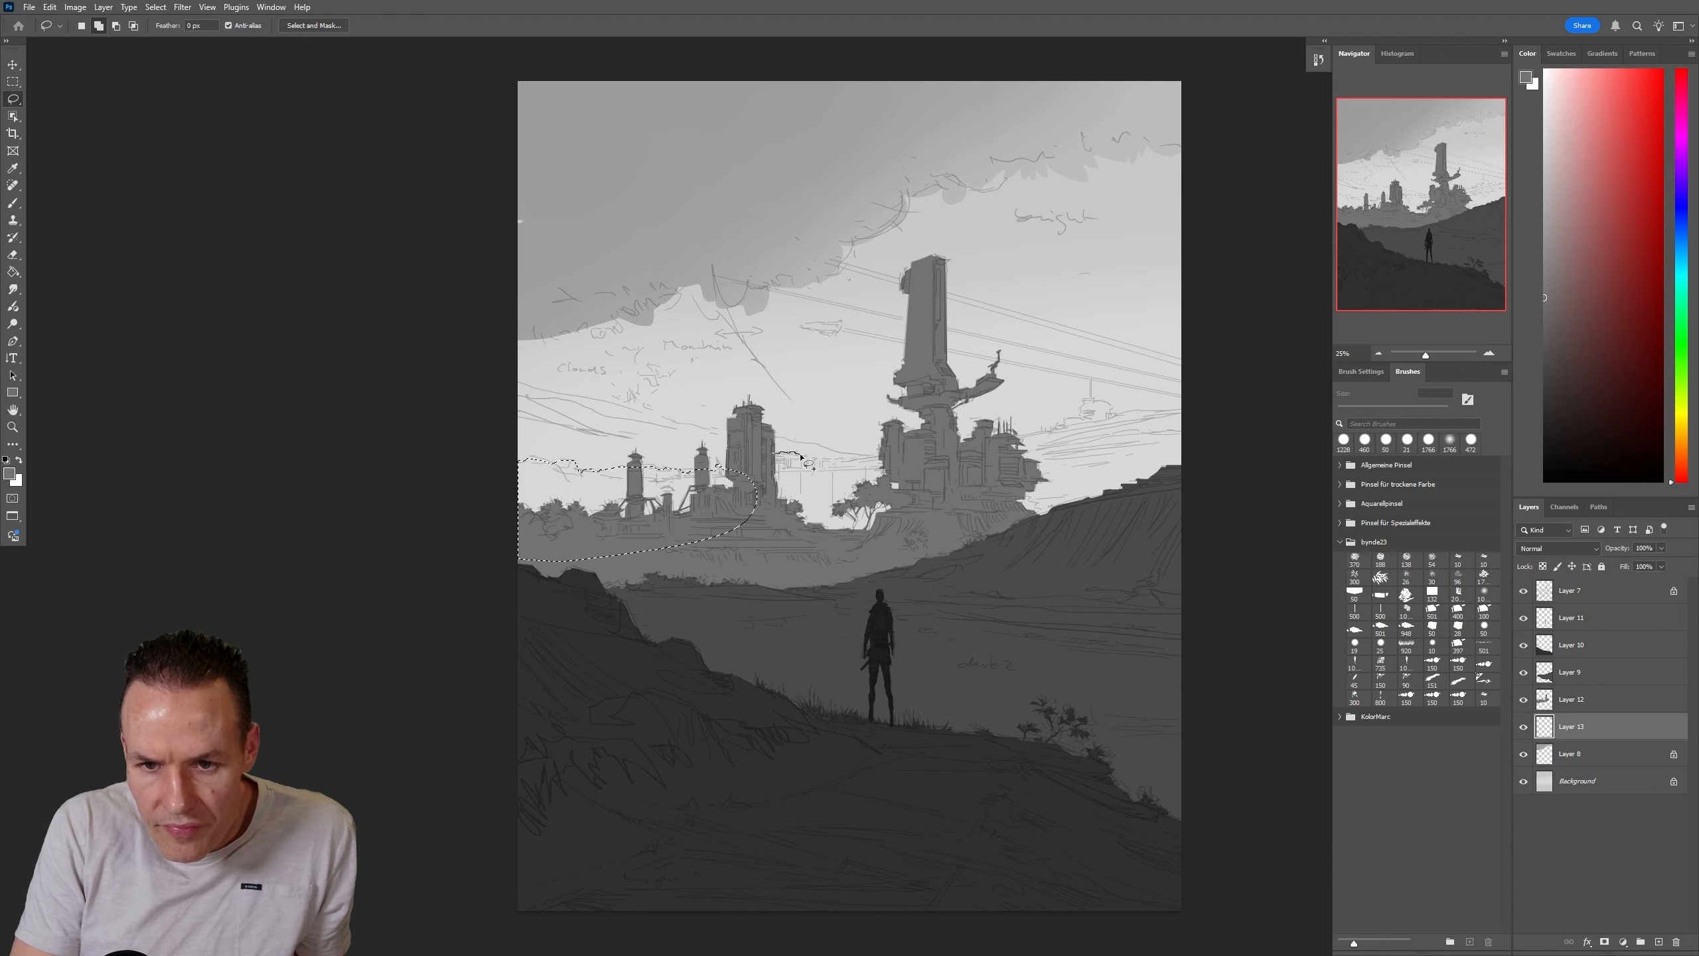
# Extend the treeline selection across the gap between the left buildings and the central tower complex
pyautogui.moveTo(803, 453); pyautogui.dragTo(853, 469)
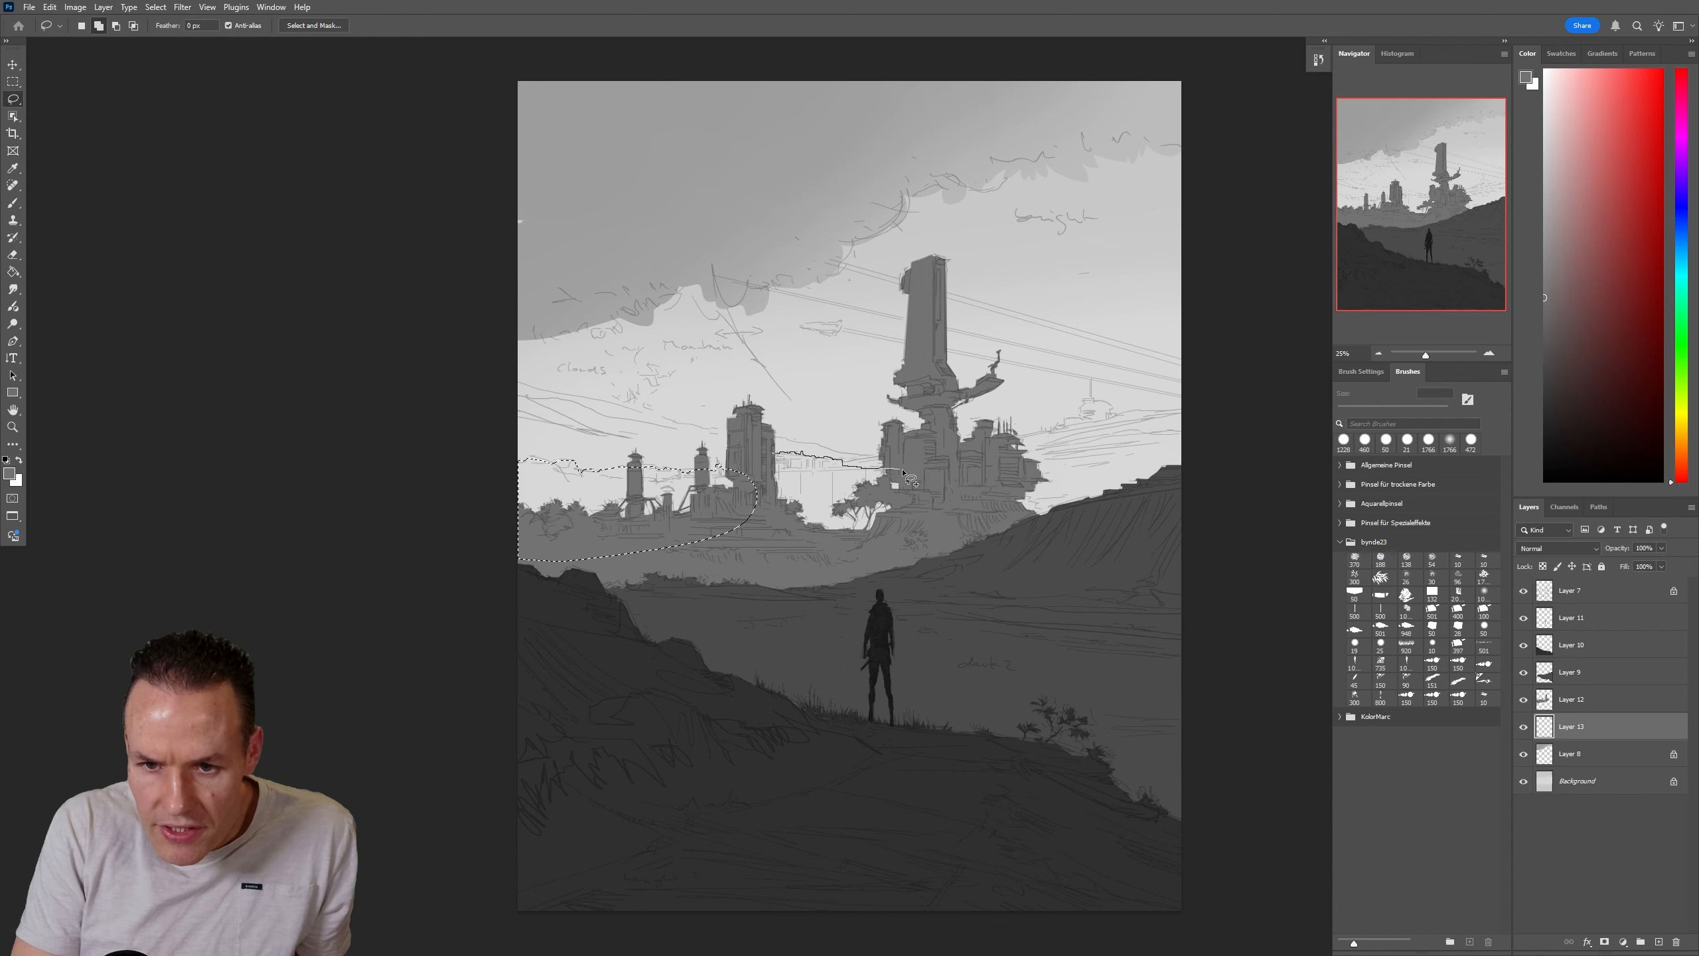
pyautogui.moveTo(927, 517)
pyautogui.mouseDown()
pyautogui.moveTo(880, 556)
pyautogui.moveTo(761, 547)
pyautogui.mouseUp()
pyautogui.moveTo(765, 472); pyautogui.dragTo(771, 460)
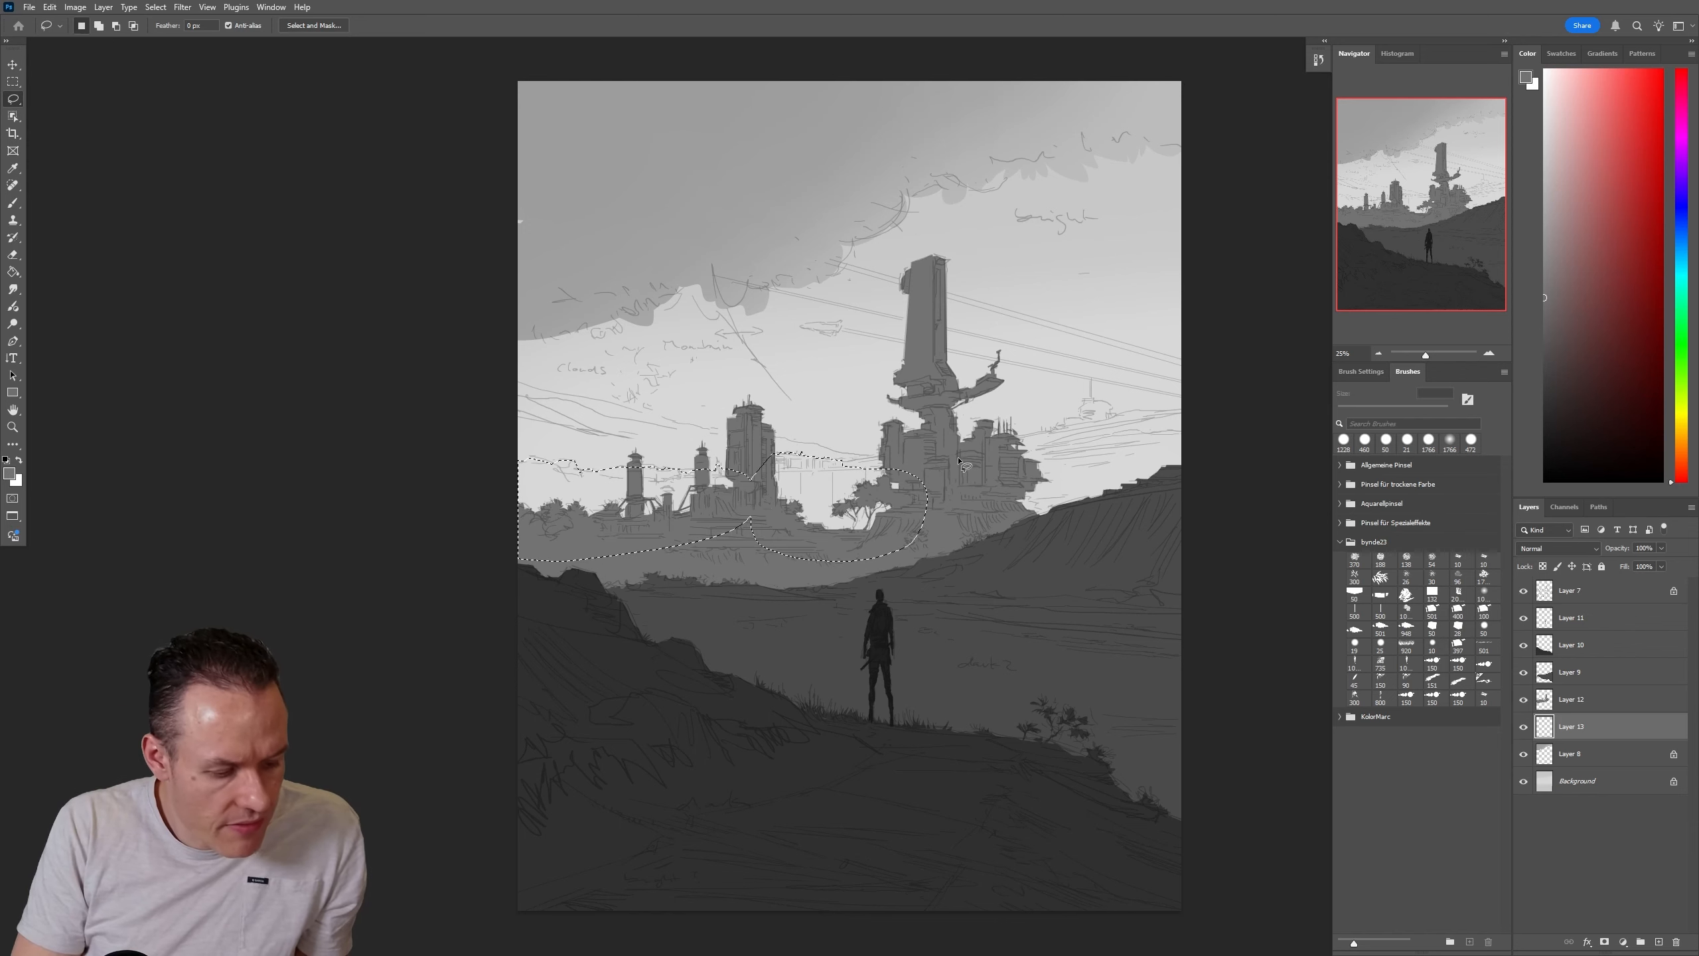
# Fill the background treeline selection with a grey lighter than the city and deselect
pyautogui.press('b')
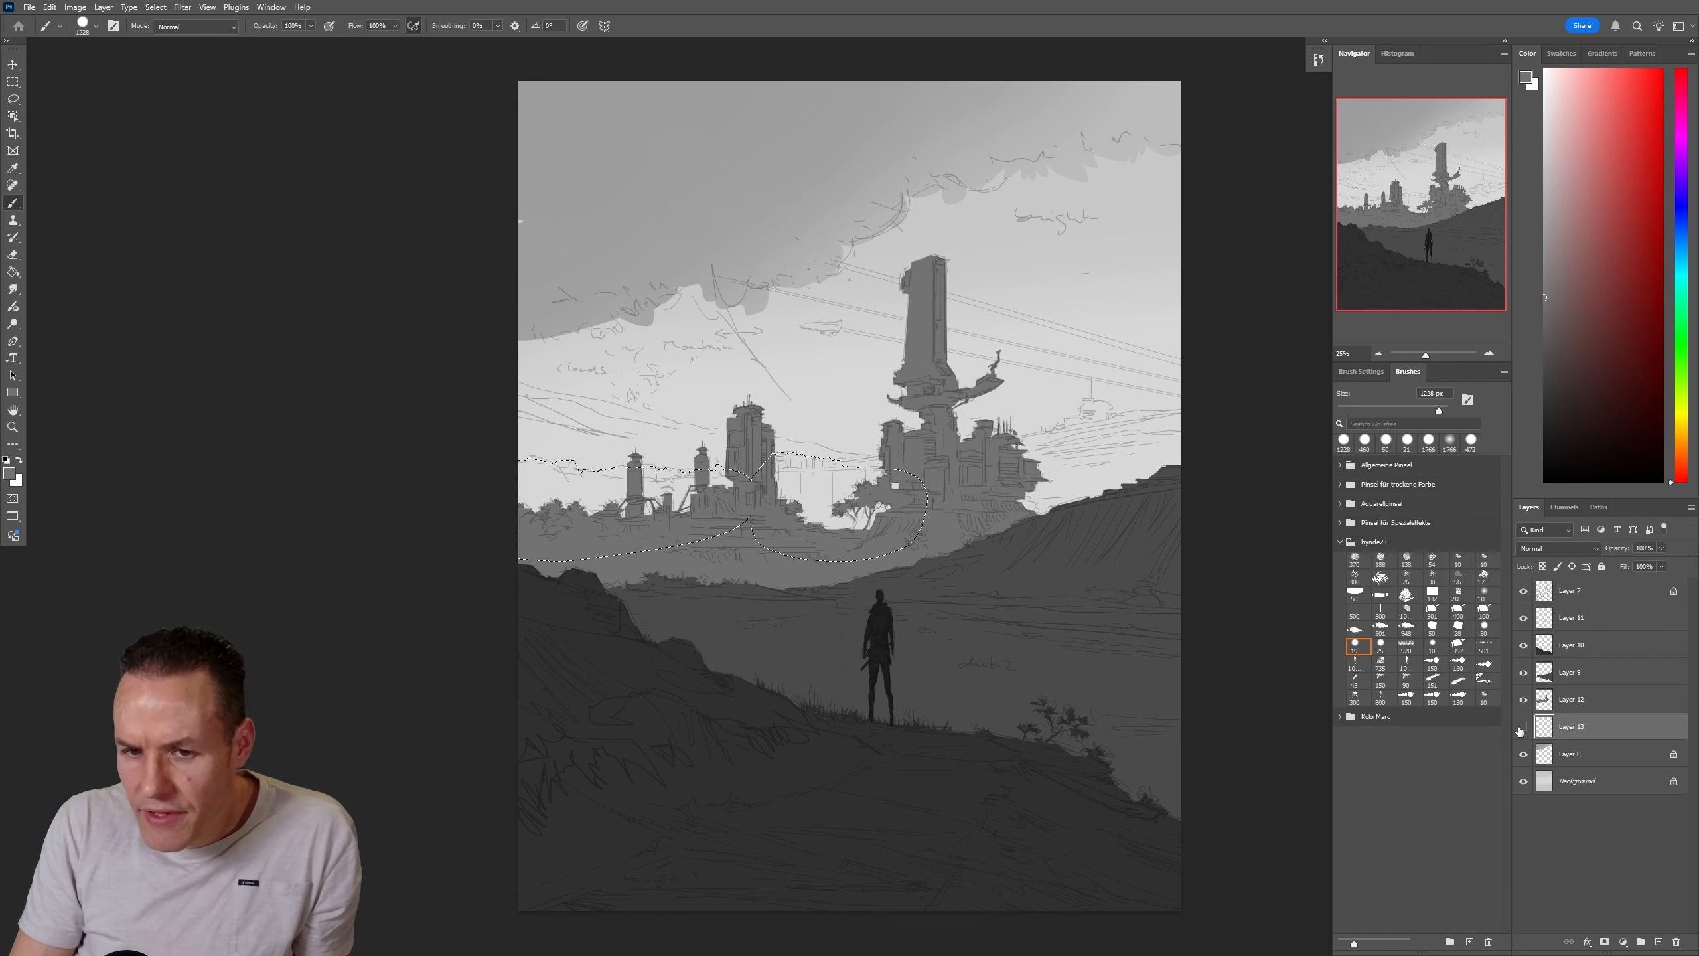
pyautogui.press('i')
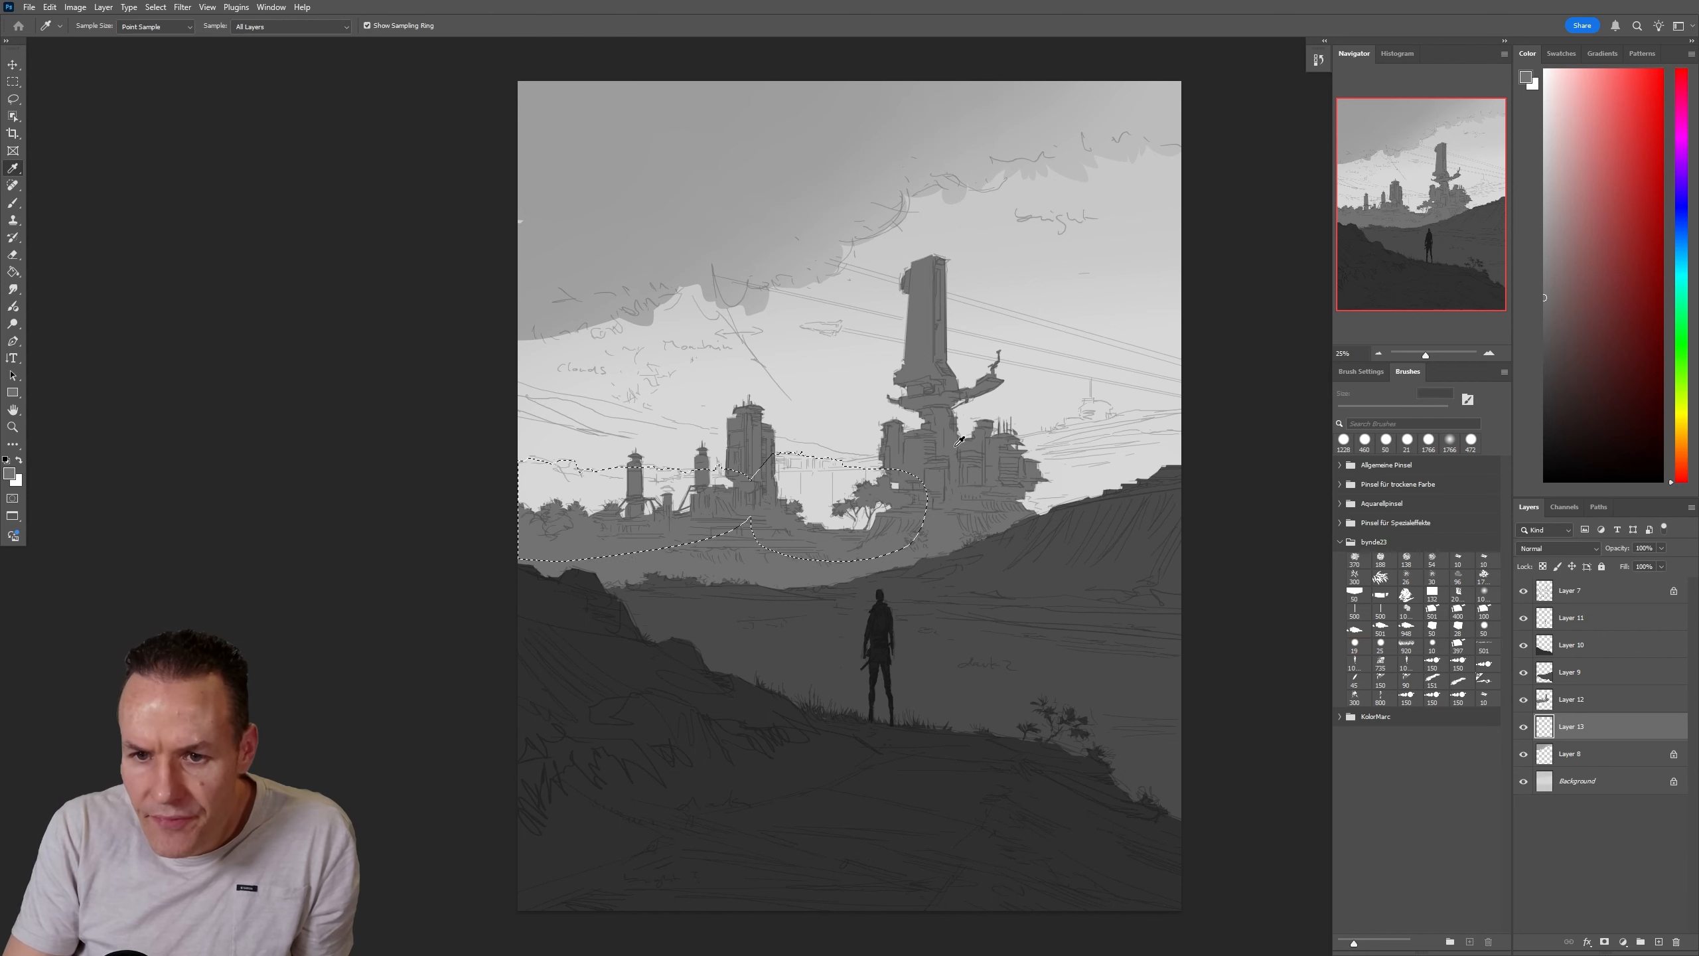
pyautogui.click(956, 442)
pyautogui.press('b')
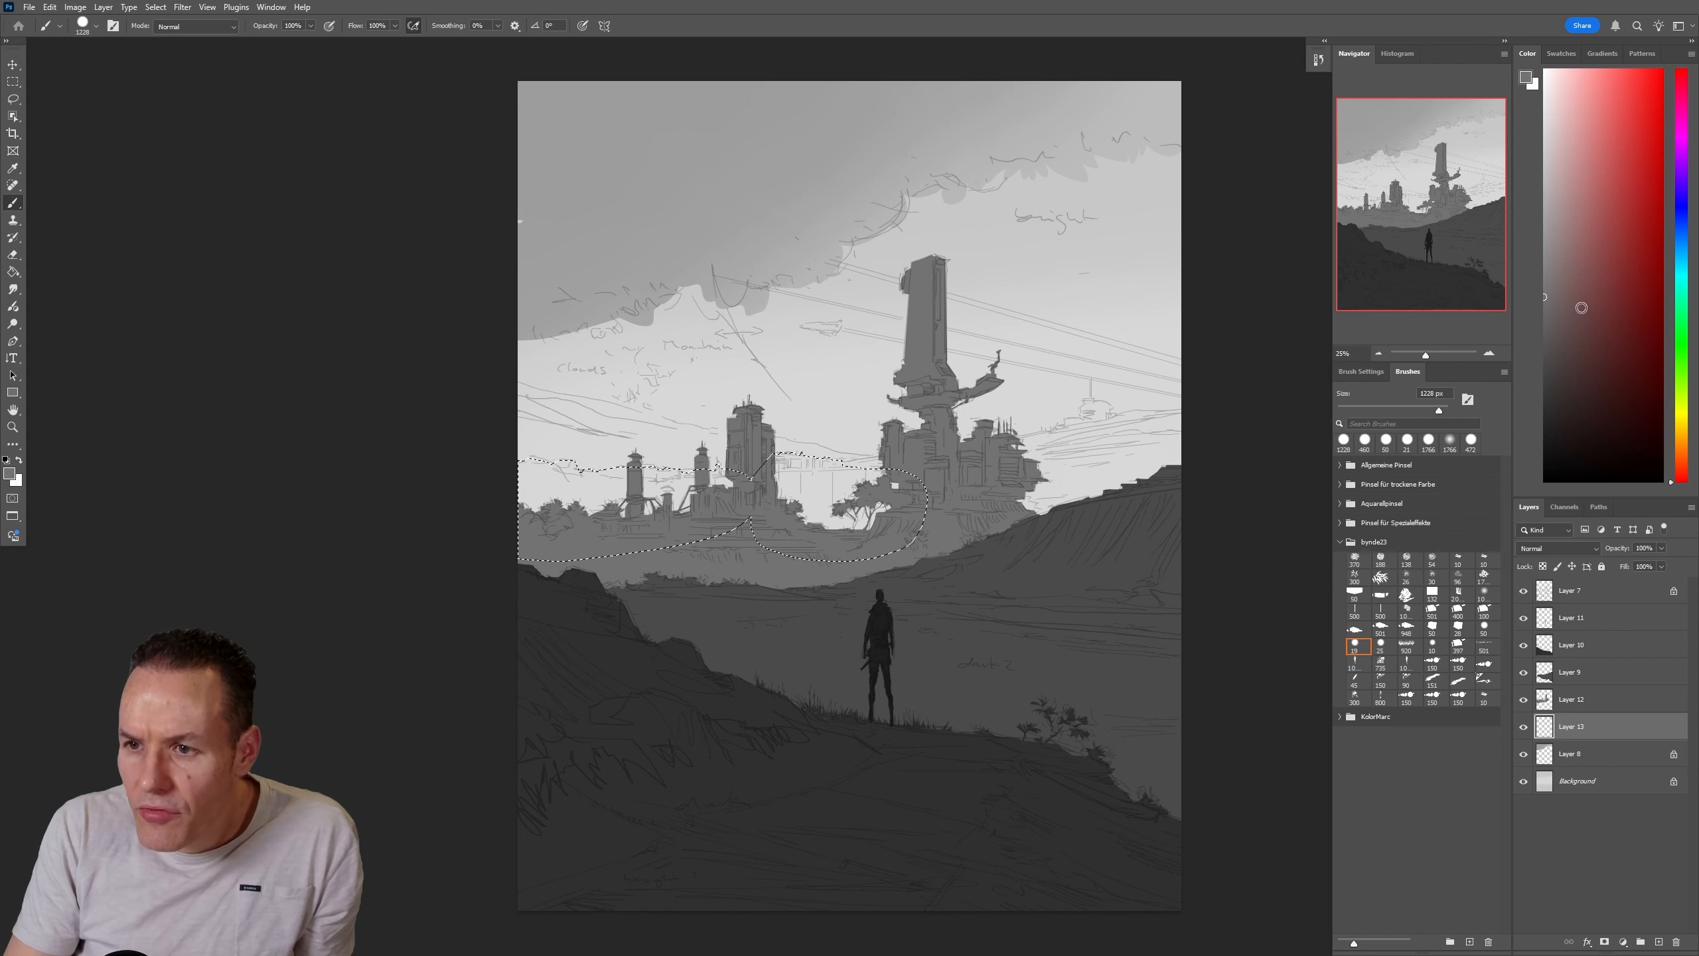
pyautogui.moveTo(1545, 296); pyautogui.dragTo(1543, 264)
pyautogui.moveTo(549, 504)
pyautogui.mouseDown()
pyautogui.moveTo(789, 496)
pyautogui.moveTo(702, 523)
pyautogui.mouseUp()
pyautogui.click(1545, 240)
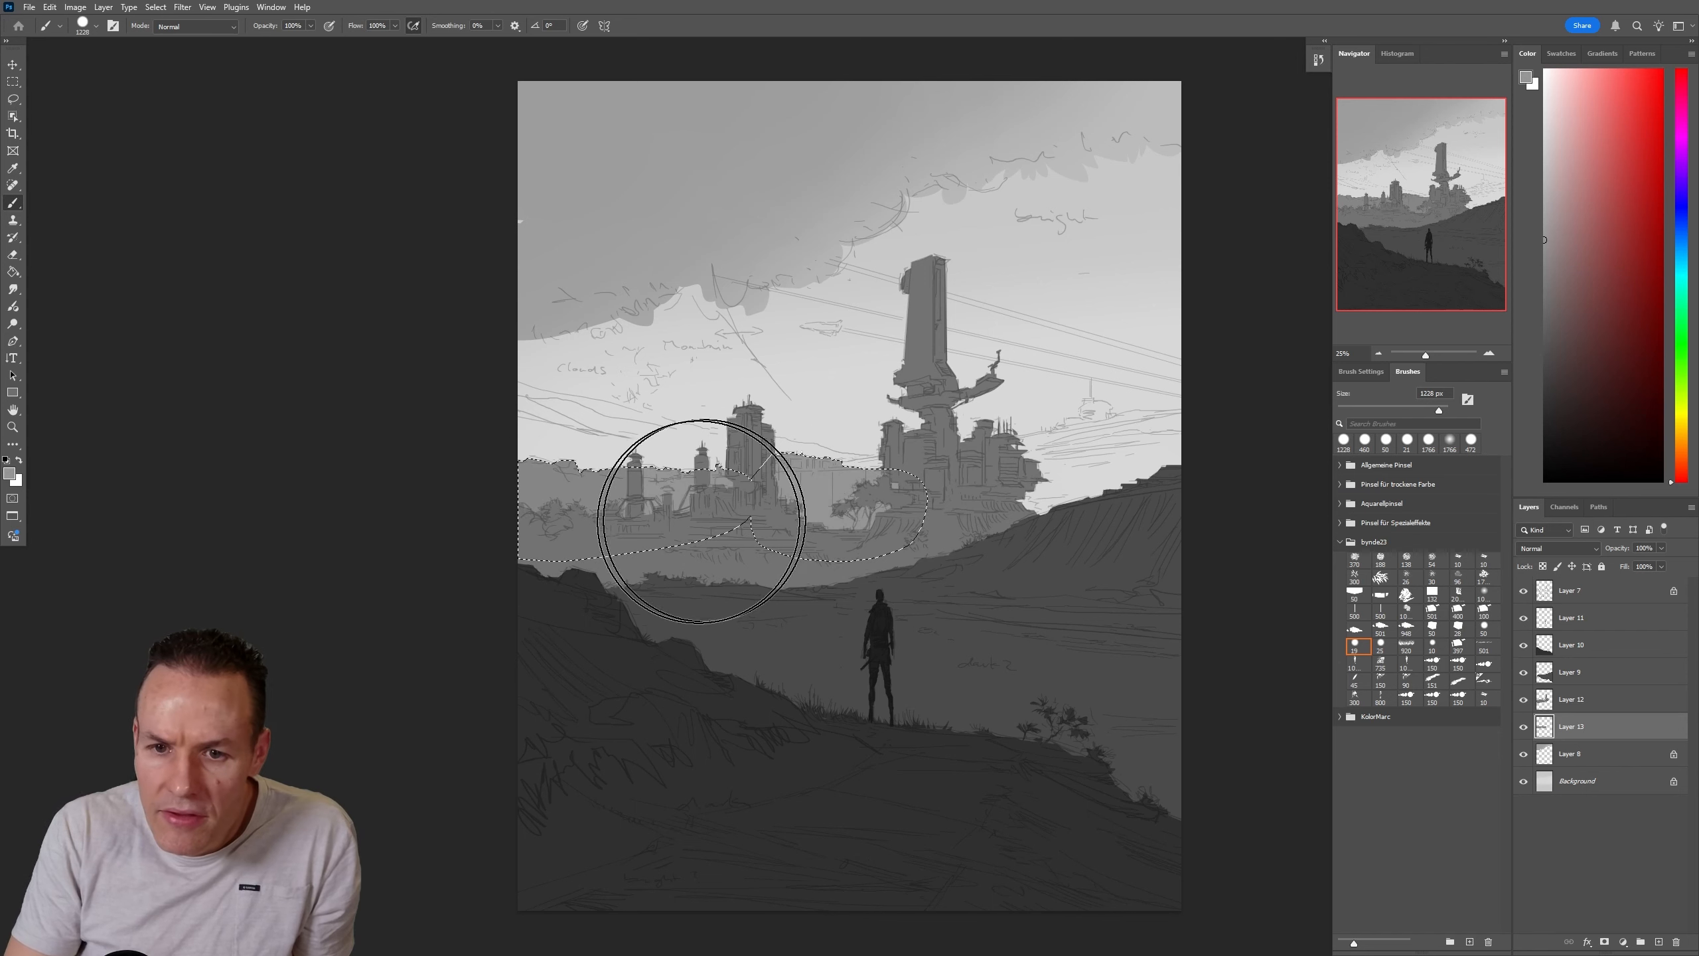
pyautogui.hotkey('ctrl', 'd')
# Create another layer above Layer 8 and lasso the far mountain slope from the canvas's left edge to the central city, plus the area beyond its buildings
pyautogui.press('l')
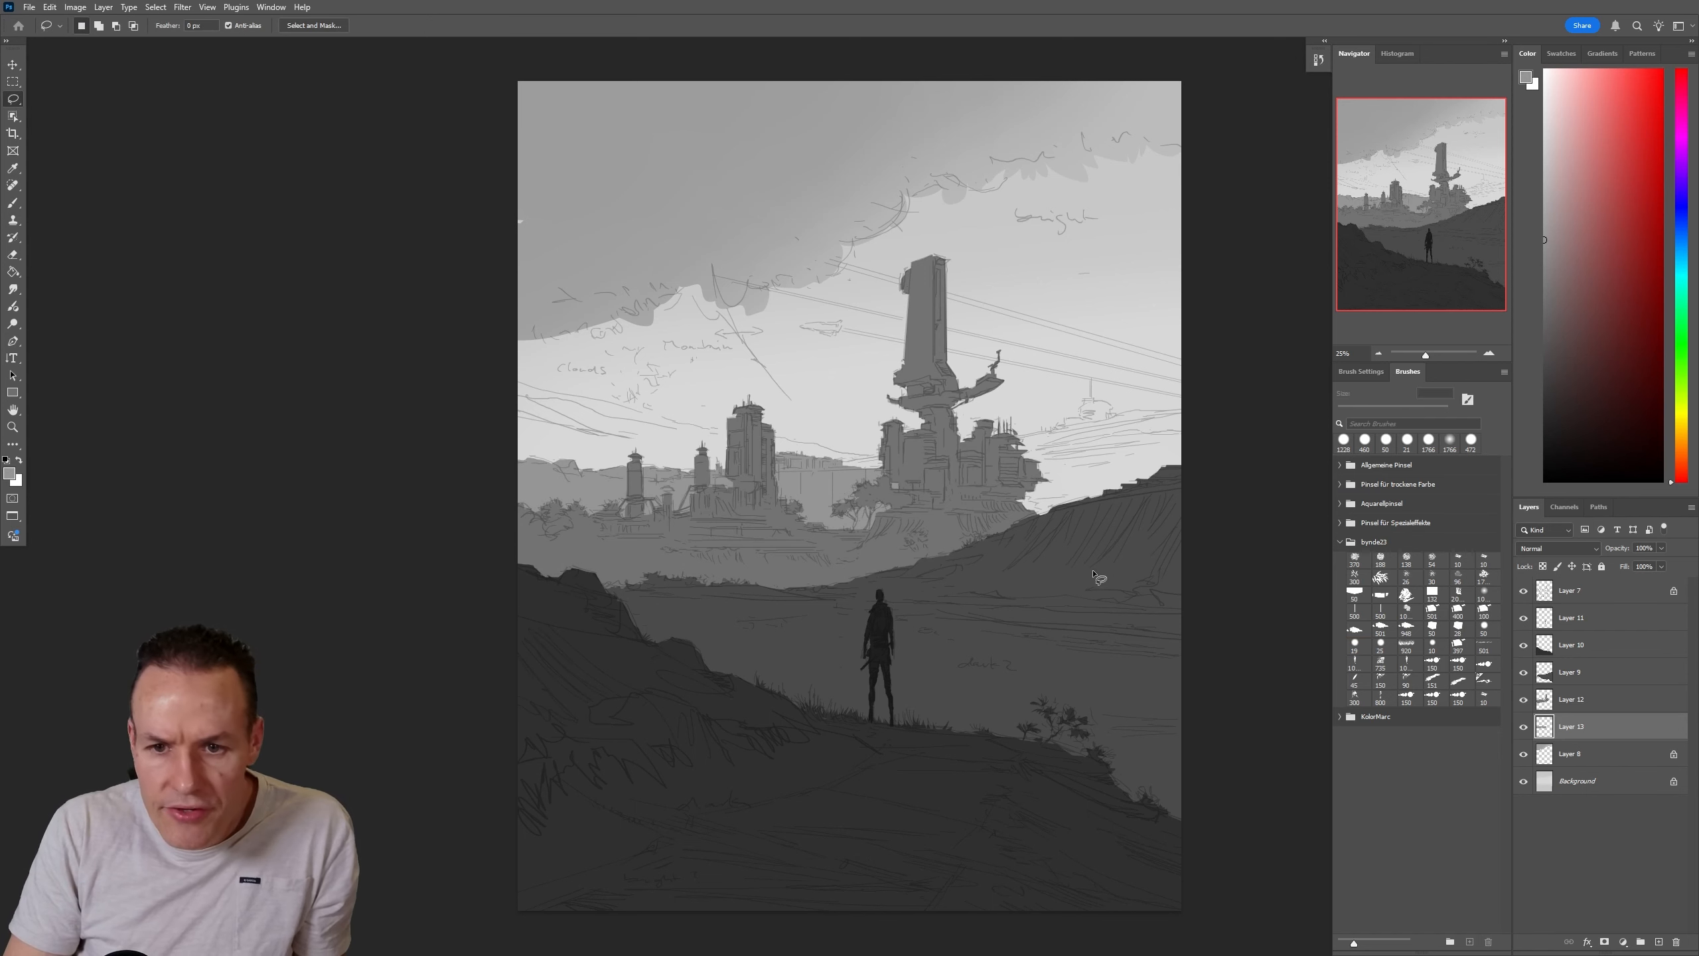
pyautogui.click(1563, 759)
pyautogui.click(1661, 942)
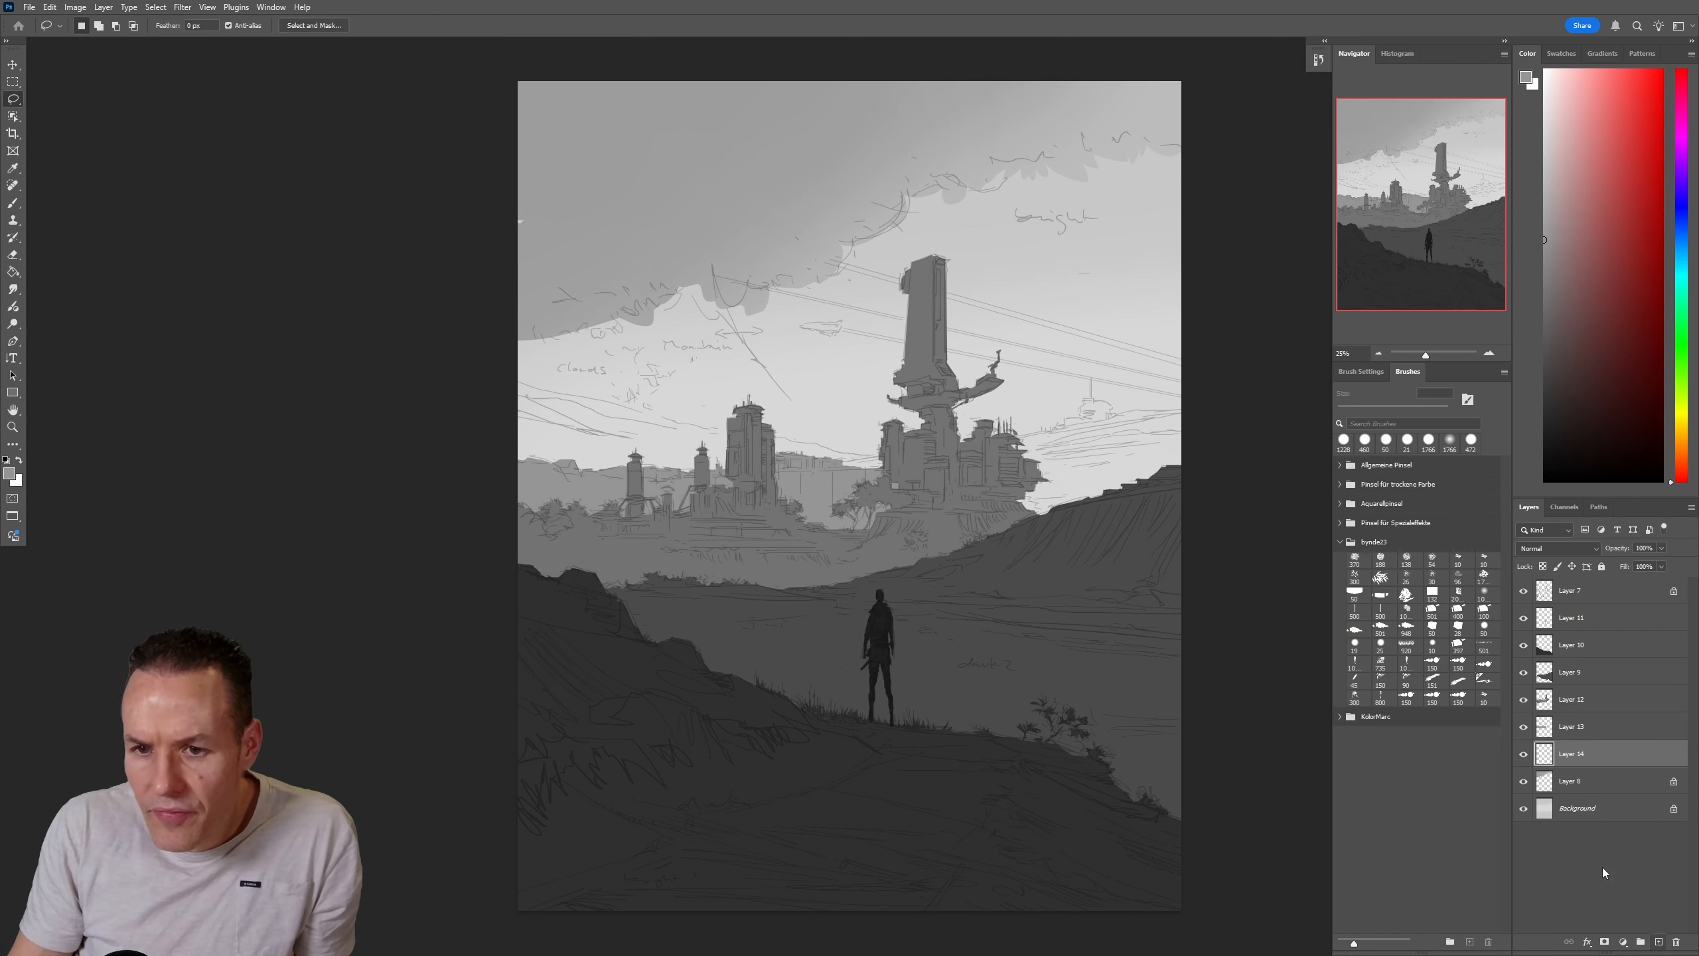
pyautogui.moveTo(513, 383)
pyautogui.mouseDown()
pyautogui.moveTo(949, 473)
pyautogui.moveTo(646, 525)
pyautogui.moveTo(352, 515)
pyautogui.moveTo(315, 436)
pyautogui.mouseUp()
pyautogui.moveTo(971, 447)
pyautogui.mouseDown()
pyautogui.moveTo(1090, 420)
pyautogui.moveTo(1116, 450)
pyautogui.moveTo(1071, 512)
pyautogui.moveTo(953, 478)
pyautogui.mouseUp()
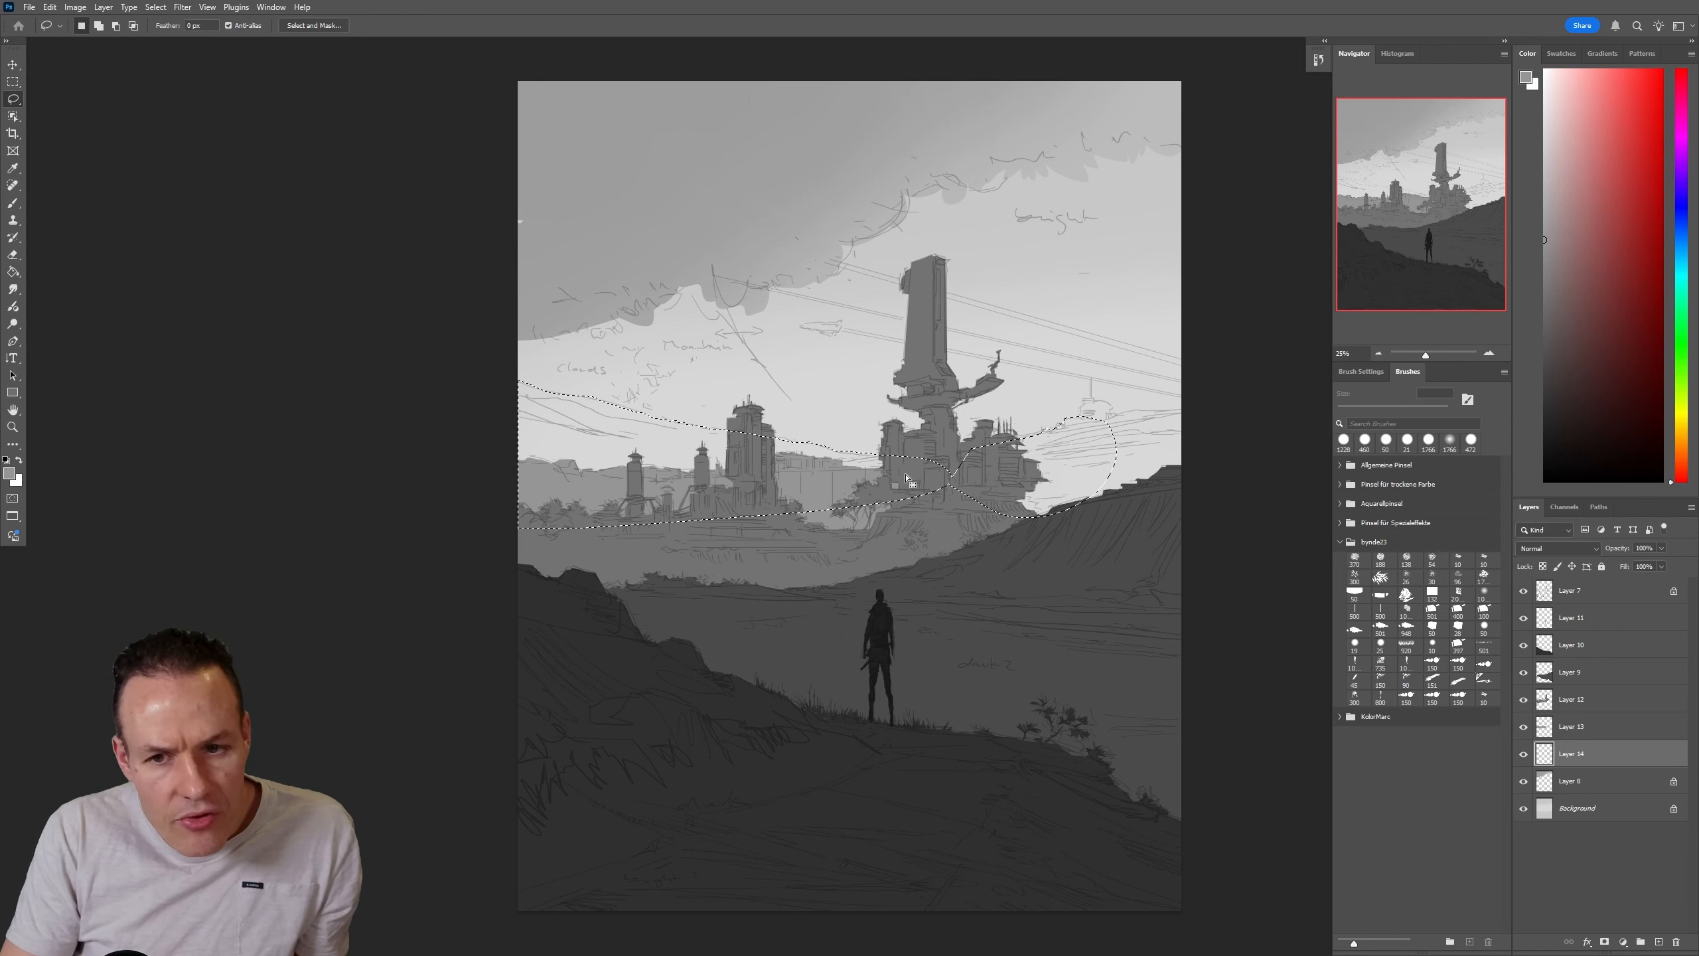
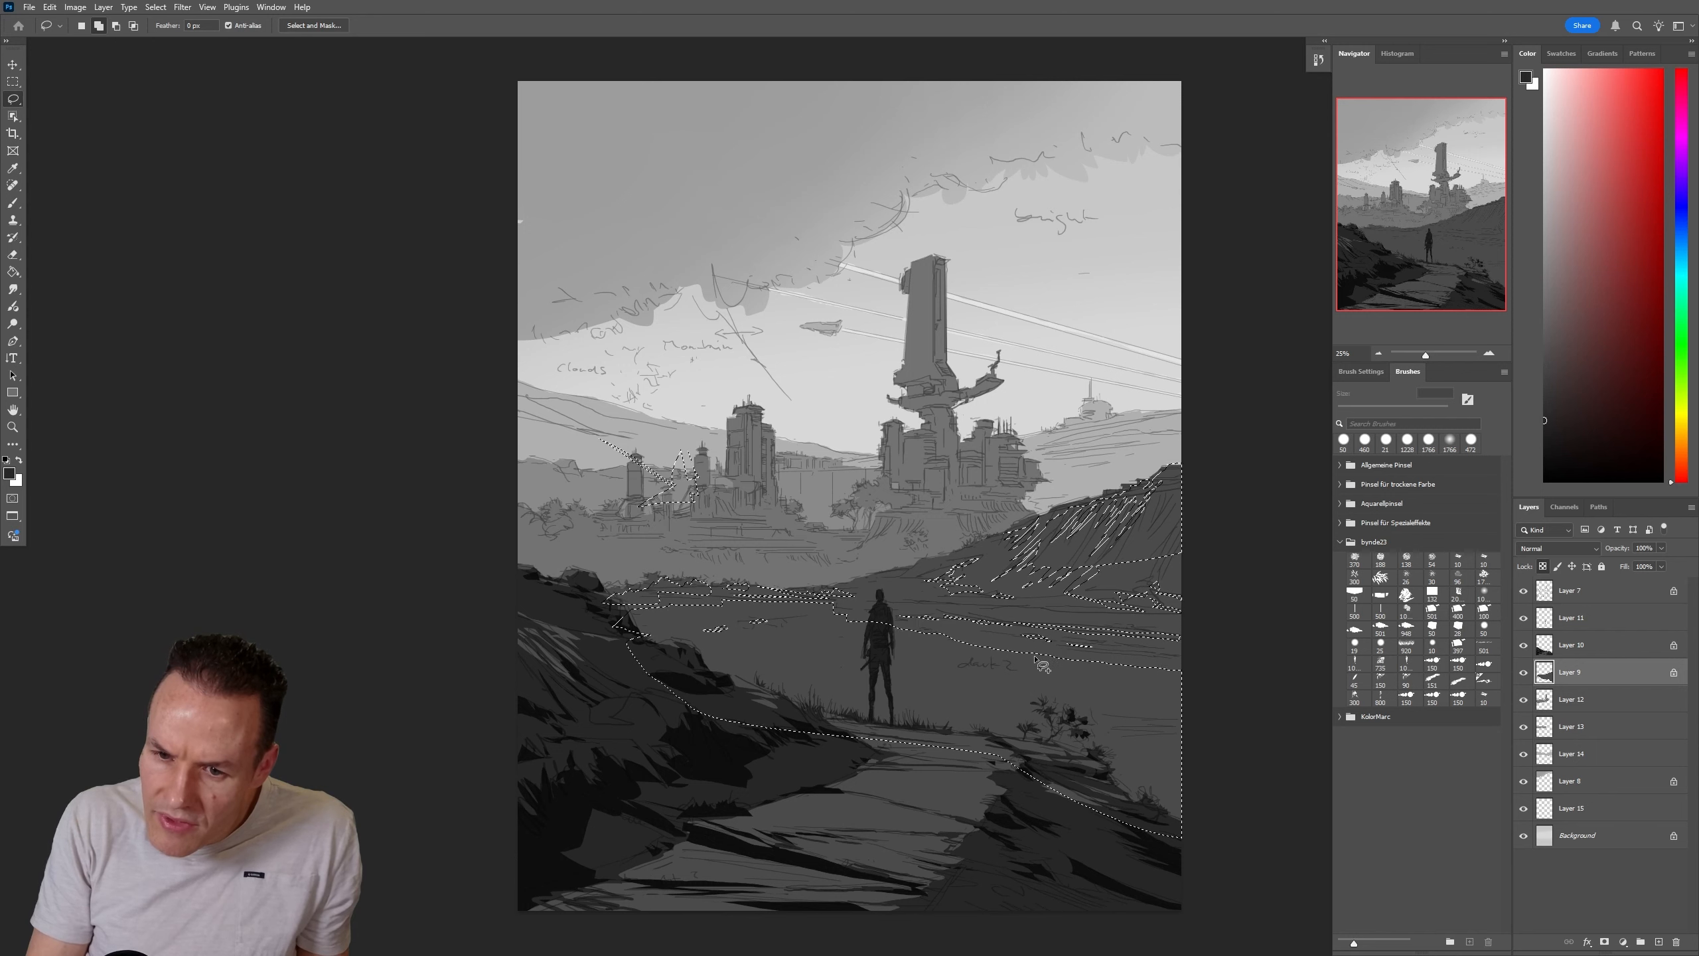
# Add thin horizontal shadow streaks across the valley floor behind the foreground bush to the Lasso selection on Layer 9
pyautogui.moveTo(1038, 651); pyautogui.dragTo(1196, 669)
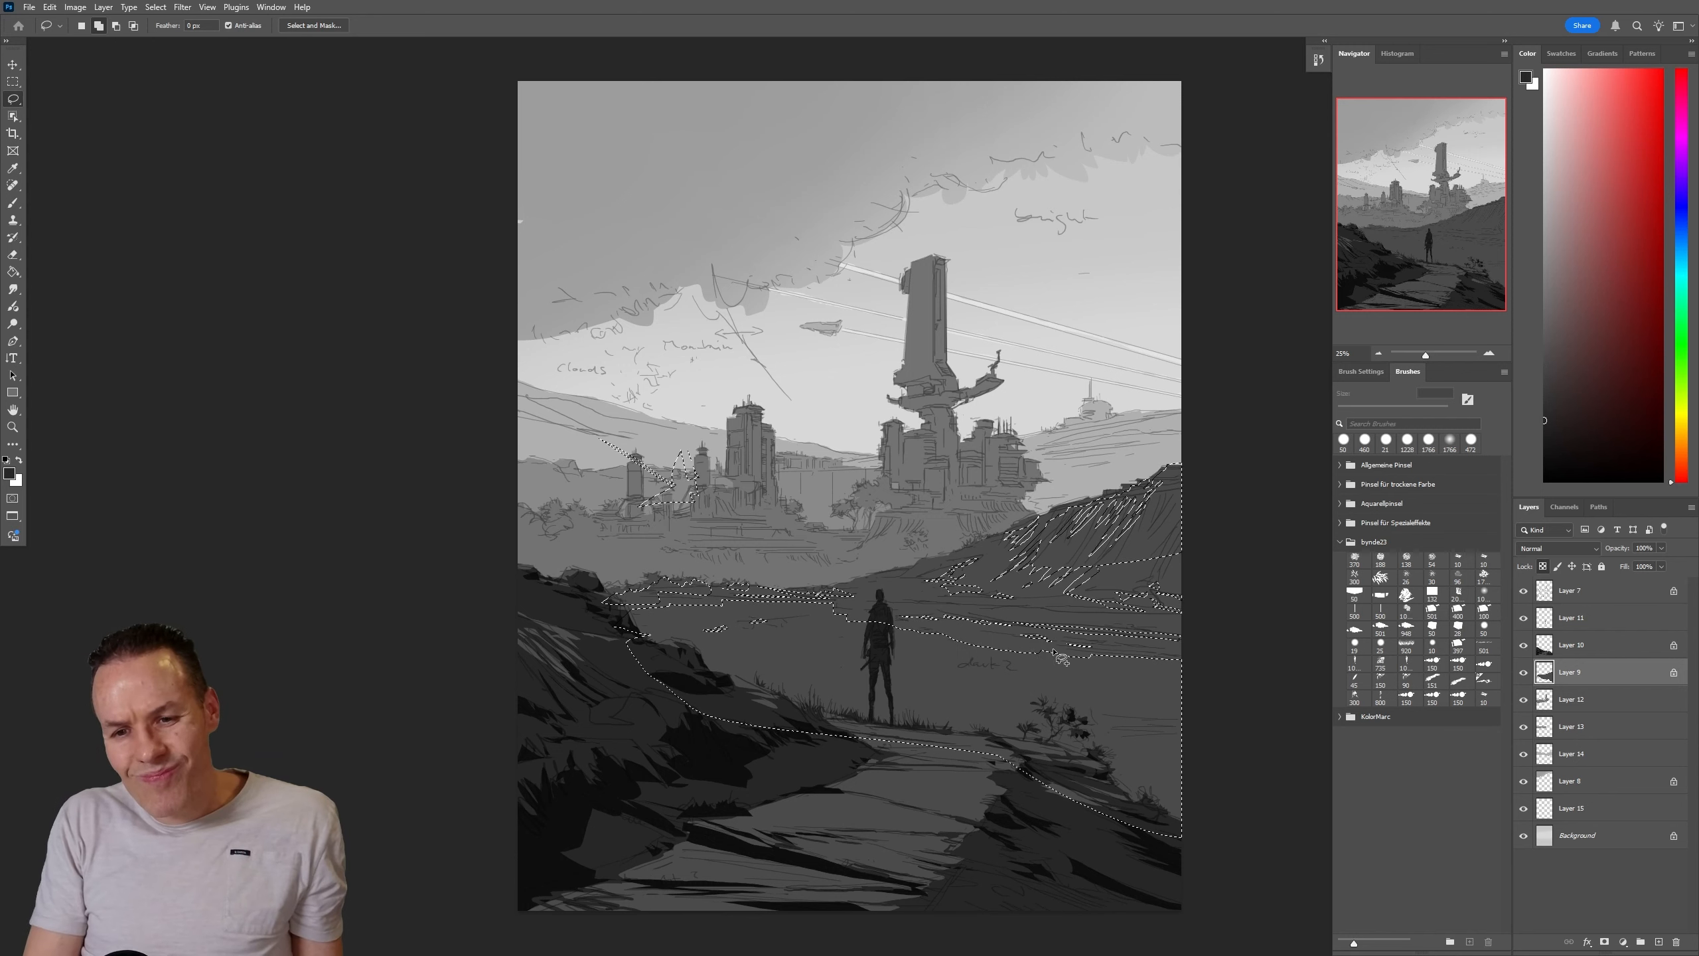
pyautogui.moveTo(990, 709); pyautogui.dragTo(1020, 714)
pyautogui.moveTo(1049, 719)
pyautogui.mouseDown()
pyautogui.moveTo(1113, 728)
pyautogui.moveTo(1048, 719)
pyautogui.mouseUp()
pyautogui.moveTo(1192, 720)
pyautogui.mouseDown()
pyautogui.moveTo(1104, 724)
pyautogui.moveTo(1187, 739)
pyautogui.moveTo(1130, 737)
pyautogui.moveTo(967, 705)
pyautogui.mouseUp()
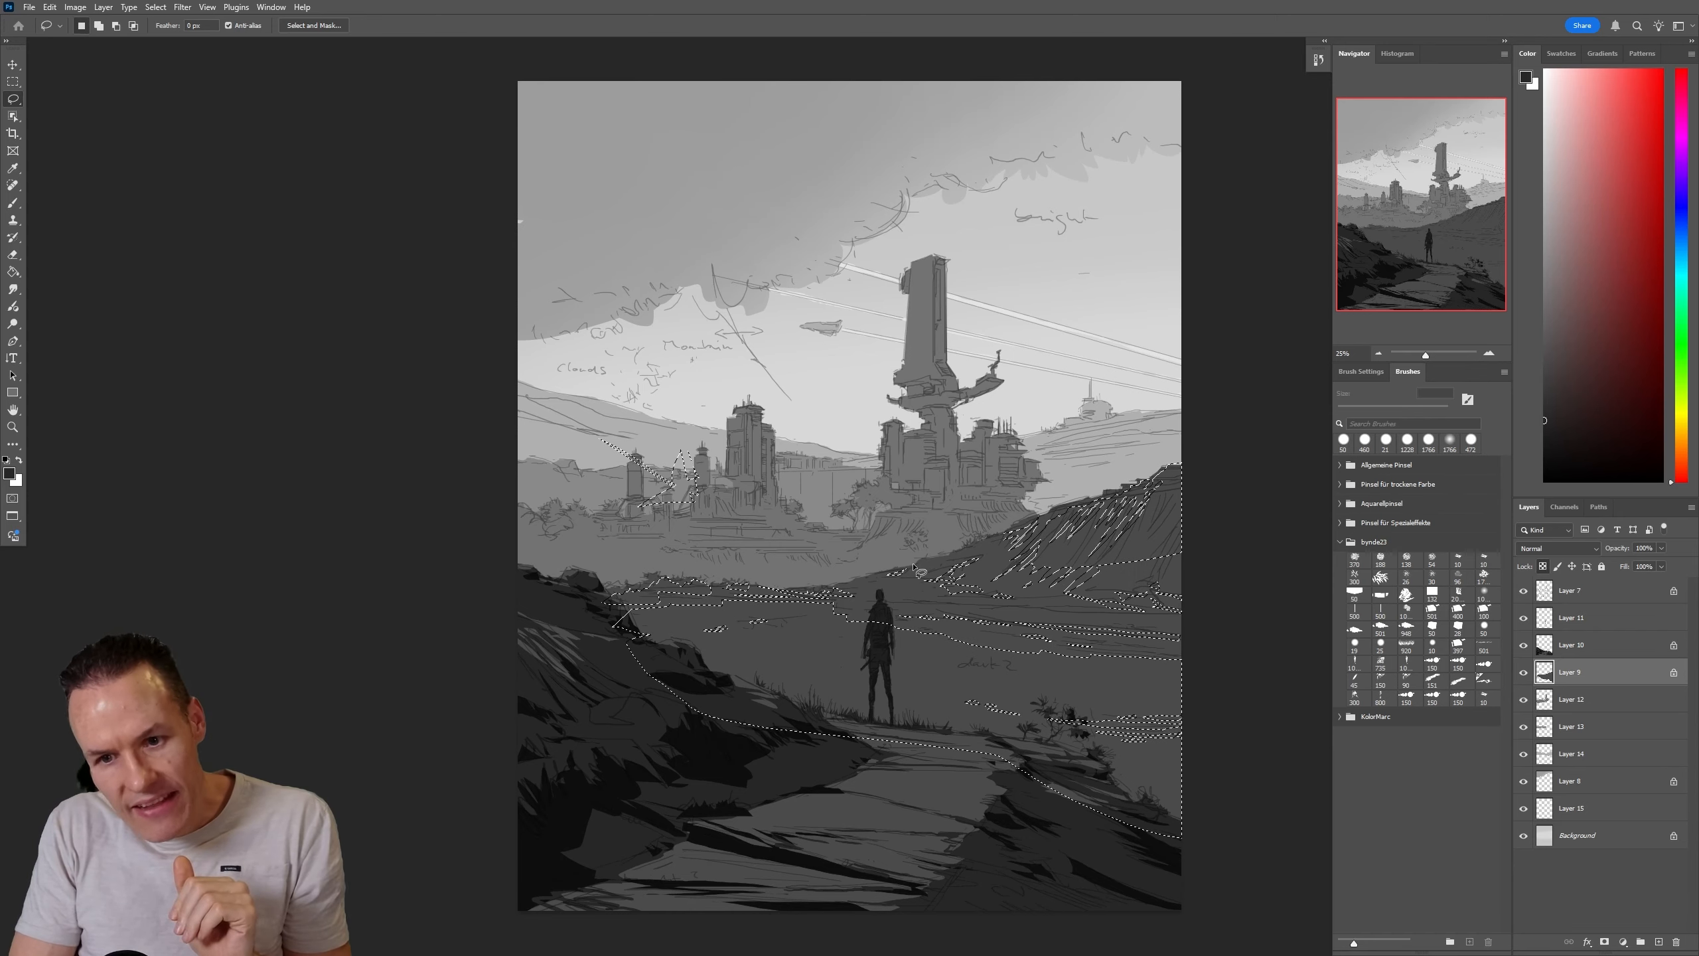
pyautogui.press('shift')
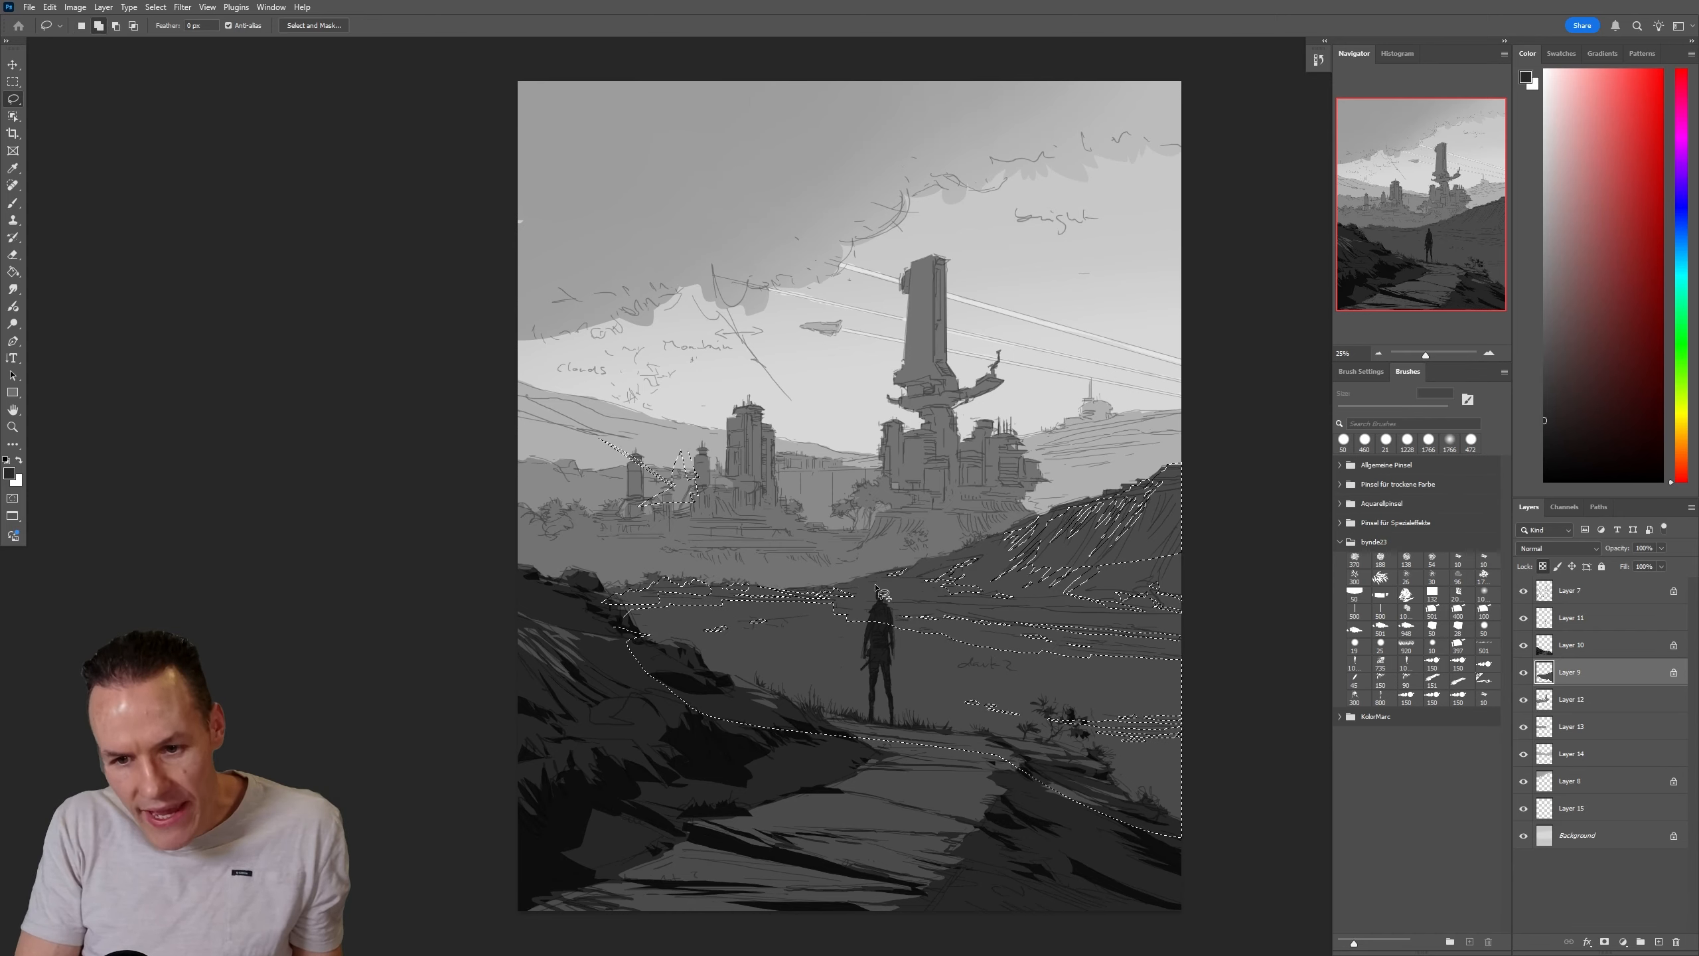